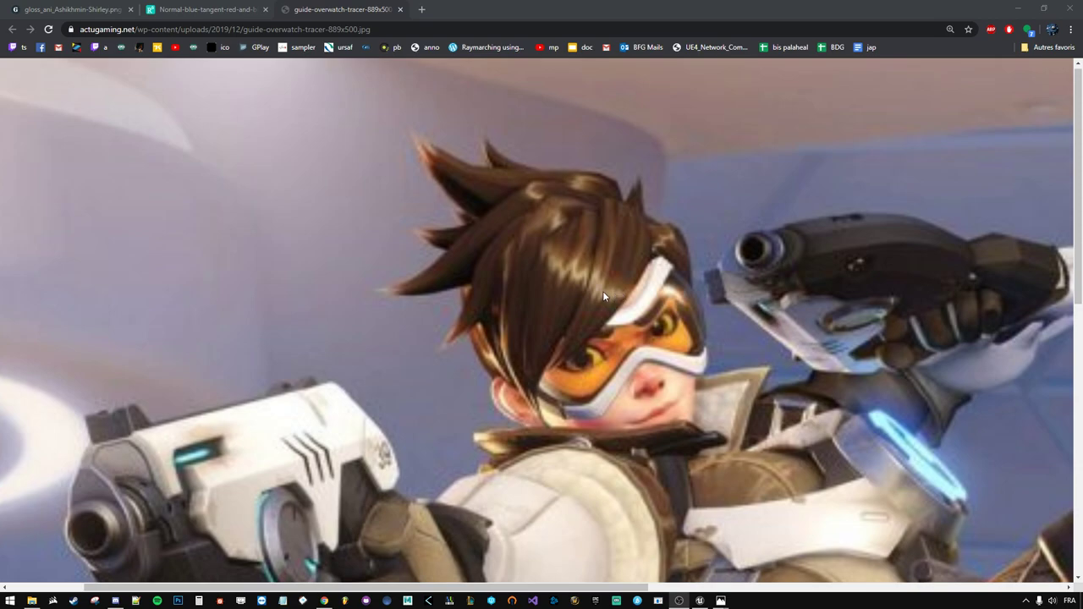
- Show the gloss_ani_Ashikhmin-Shirley.png tab comparing anisotropic spheres at roughness 0.01 to 1.0
{"action": "middle_click", "coordinate": [693, 314]}
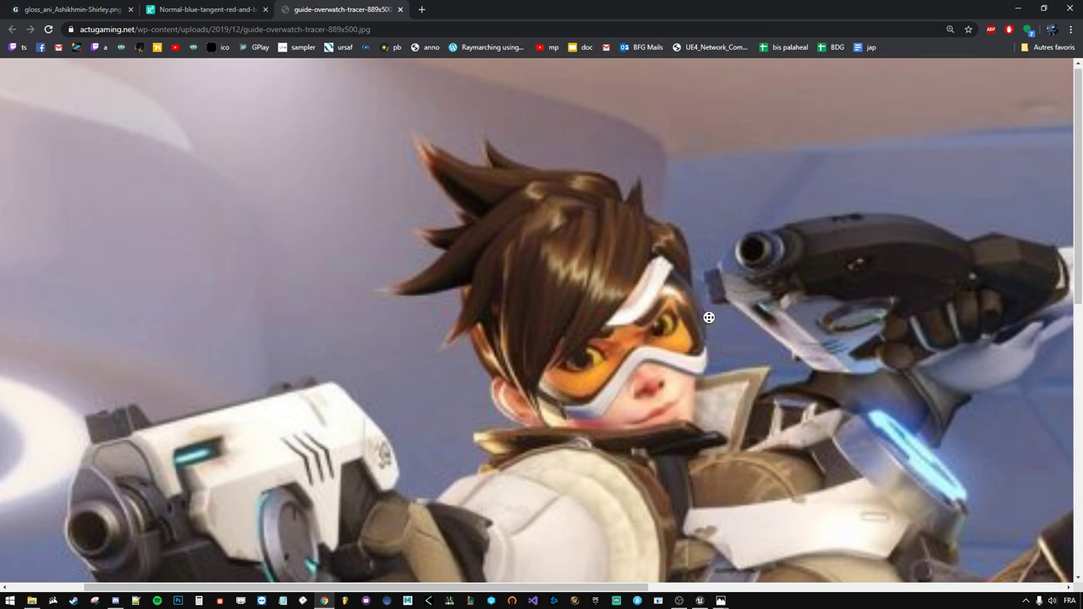
{"action": "middle_click", "coordinate": [744, 318]}
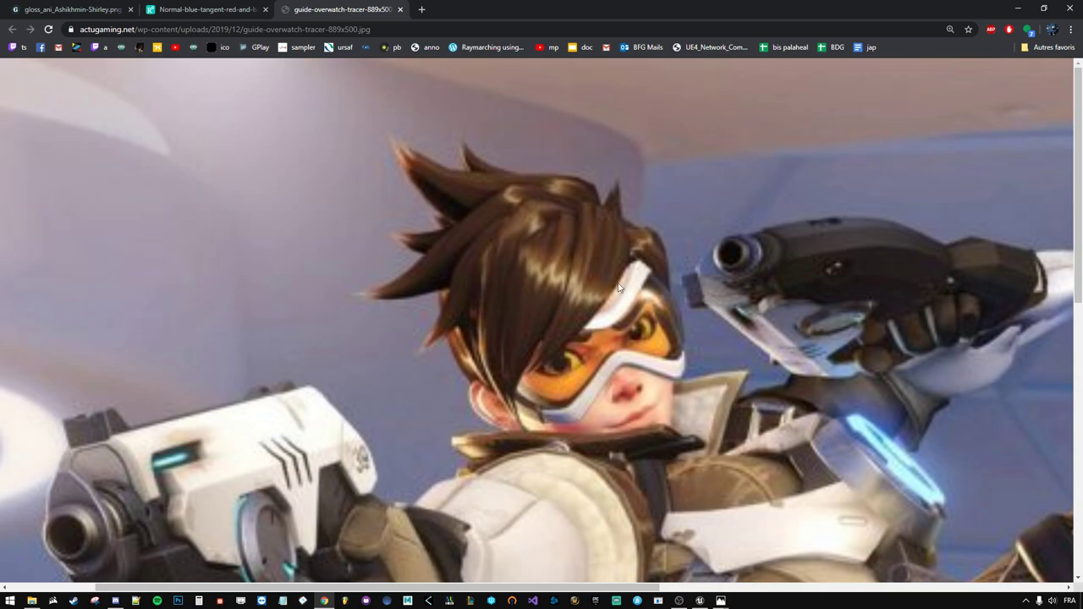
{"action": "middle_click", "coordinate": [668, 422]}
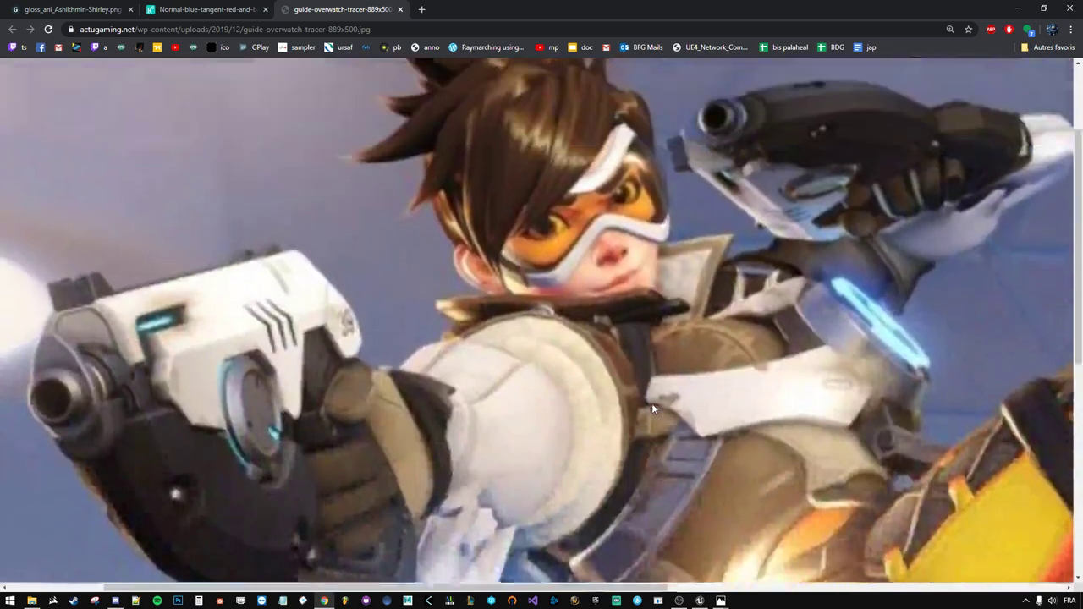
{"action": "middle_click", "coordinate": [492, 328]}
{"action": "middle_click", "coordinate": [556, 359]}
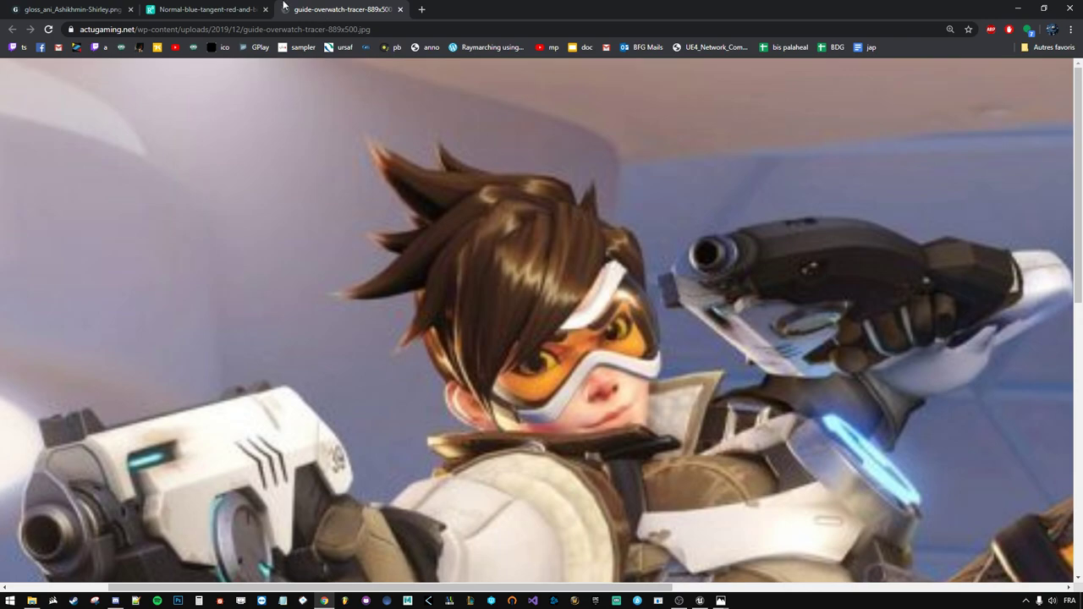
{"action": "left_click", "coordinate": [68, 9]}
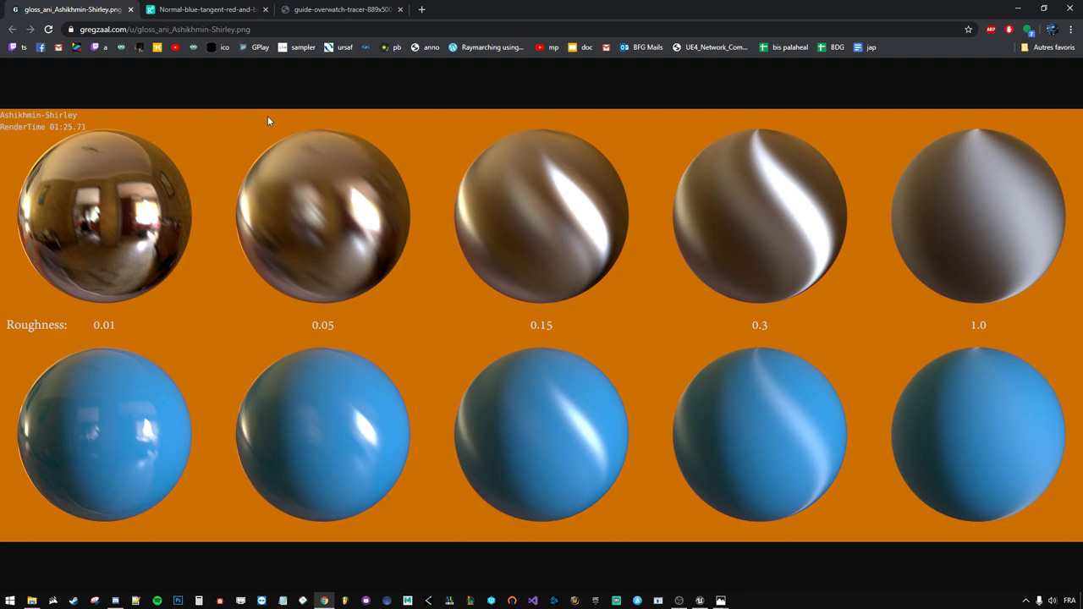
- Switch to the diagram of normal (blue), tangent (red) and binormal (green) vectors
{"action": "left_click", "coordinate": [204, 9]}
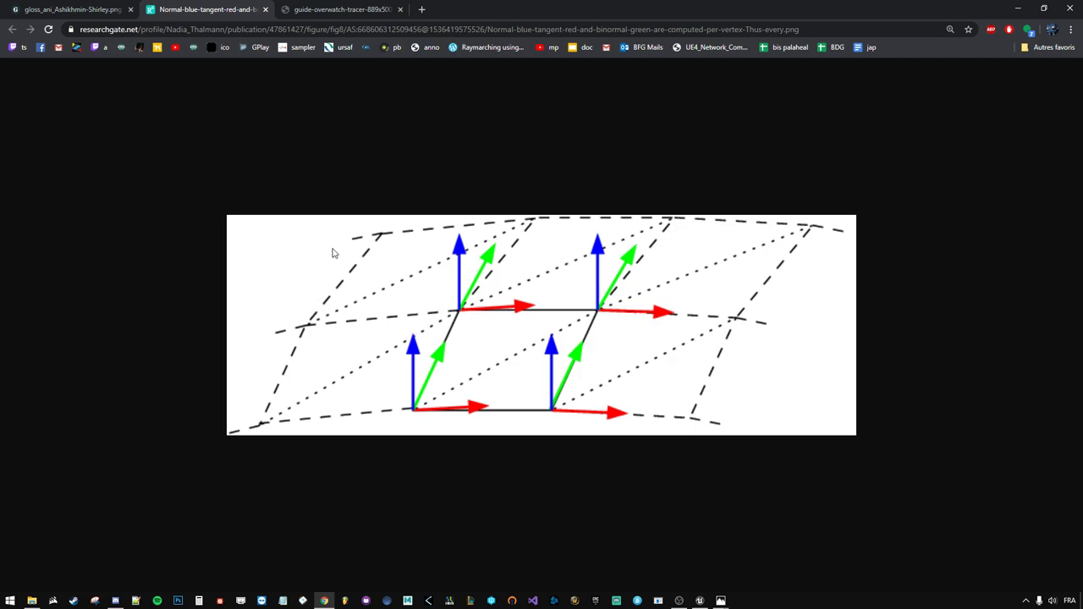
- Return to the gloss_ani_Ashikhmin-Shirley sphere roughness comparison image
{"action": "left_click", "coordinate": [121, 12]}
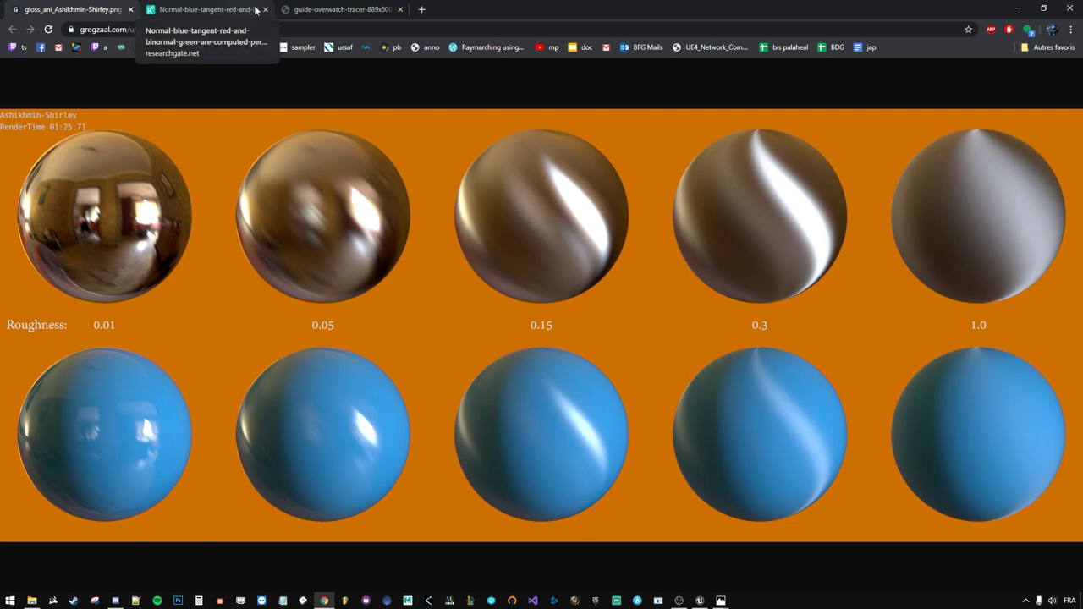
- Flip between the Tracer, tangent-diagram and sphere tabs, ending on guide-overwatch-tracer-889x500.jpg
{"action": "left_click", "coordinate": [313, 9]}
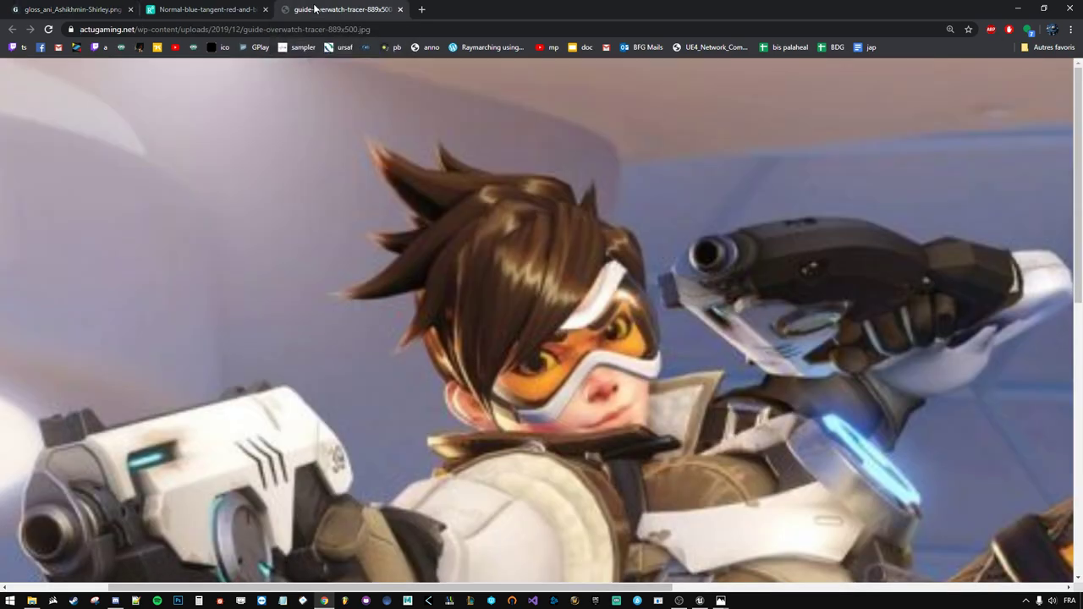
{"action": "left_click", "coordinate": [220, 8]}
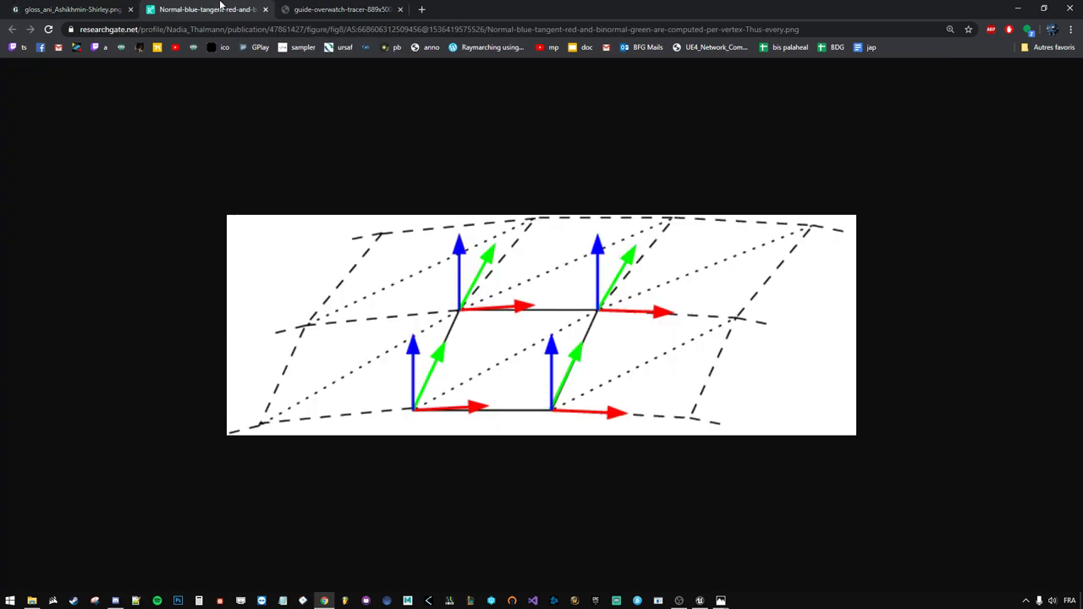
{"action": "left_click", "coordinate": [353, 6]}
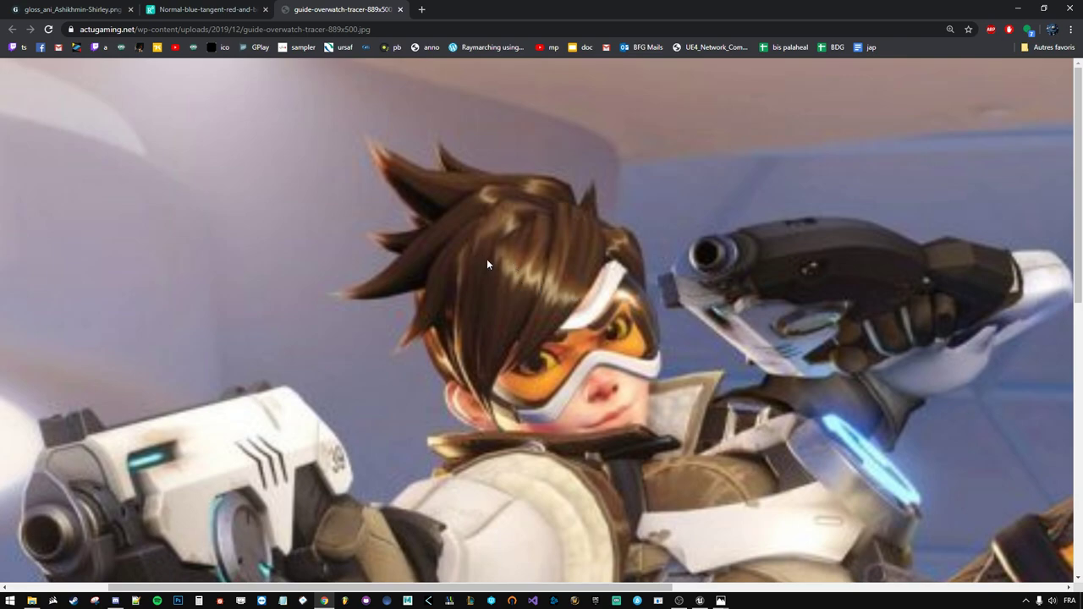
{"action": "left_click", "coordinate": [93, 9]}
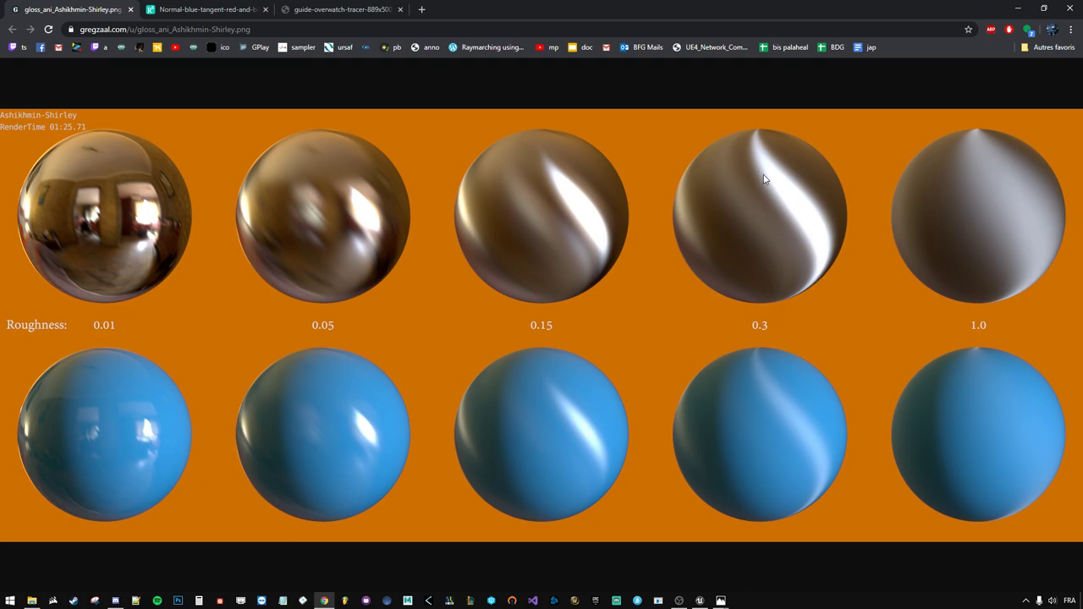
{"action": "left_click", "coordinate": [372, 6]}
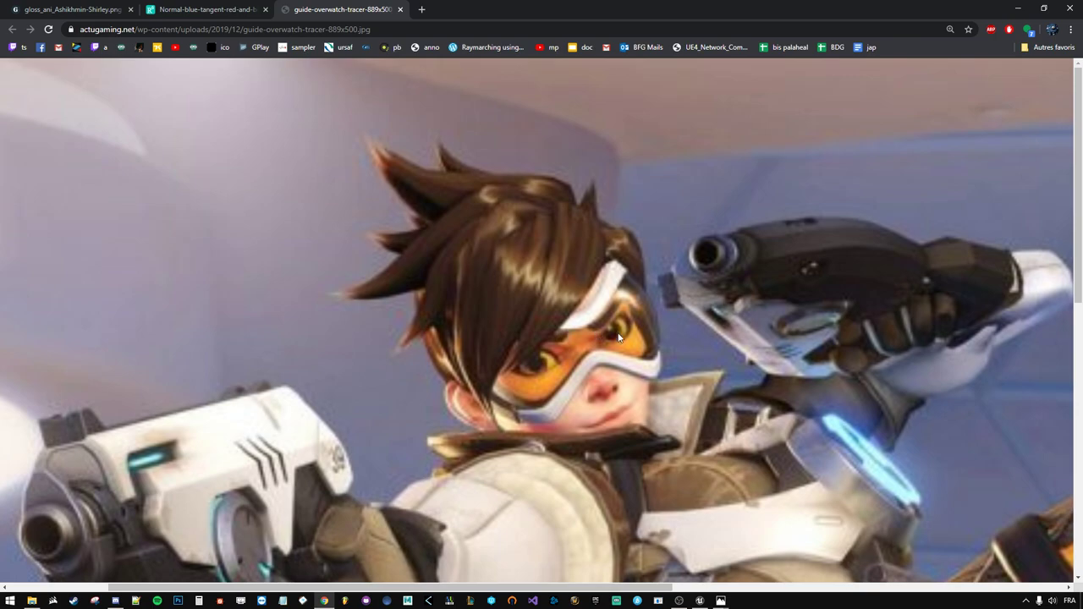
- Import aniso_diffuse and aniso_shift into the anisotropicMaterial folder and open aniso_shift
{"action": "left_click", "coordinate": [1018, 8]}
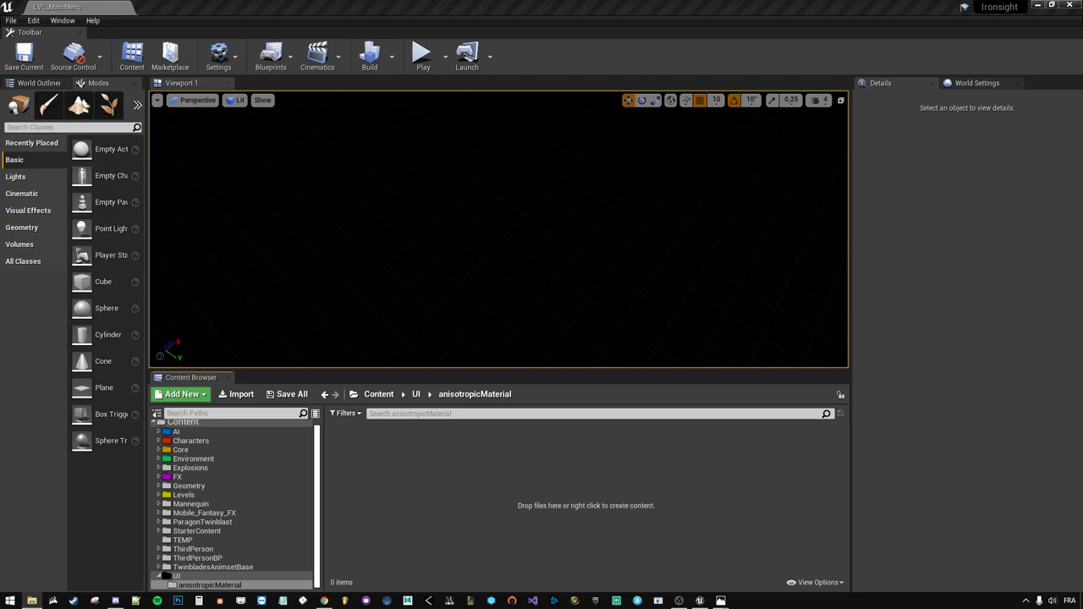
{"action": "left_click_drag", "start_coordinate": [273, 510], "coordinate": [450, 465]}
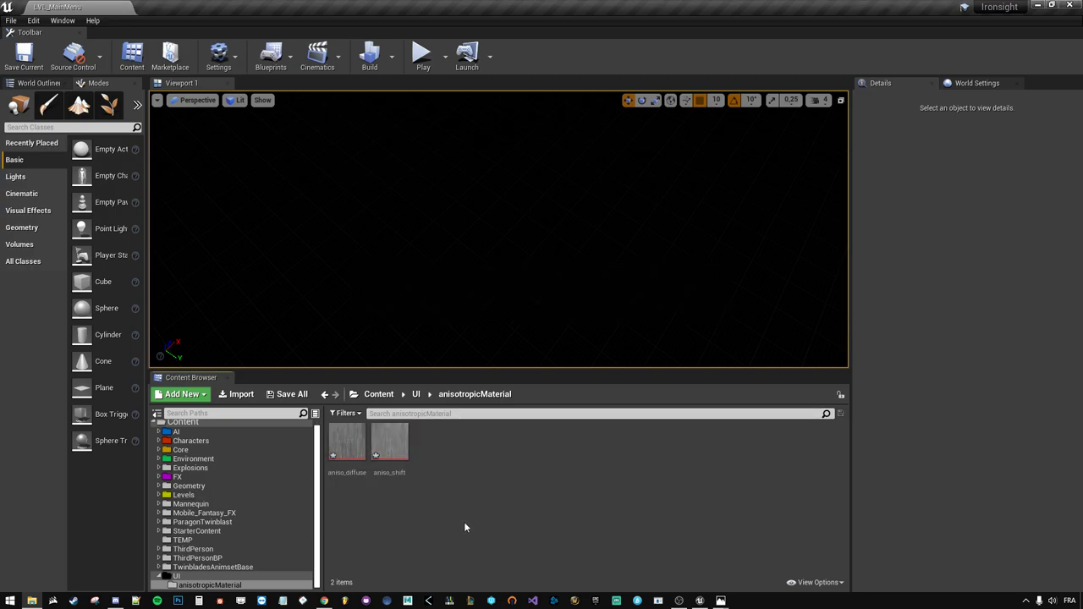
{"action": "double_click", "coordinate": [387, 440]}
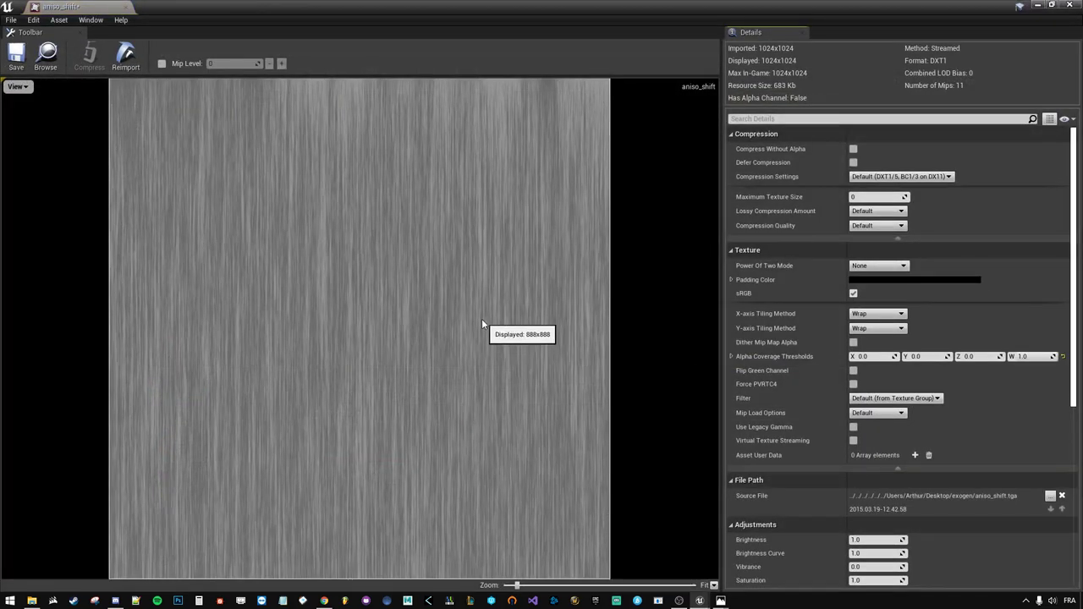
- Set aniso_shift Compression Settings to Masks (no sRGB) and save
{"action": "left_click", "coordinate": [900, 176]}
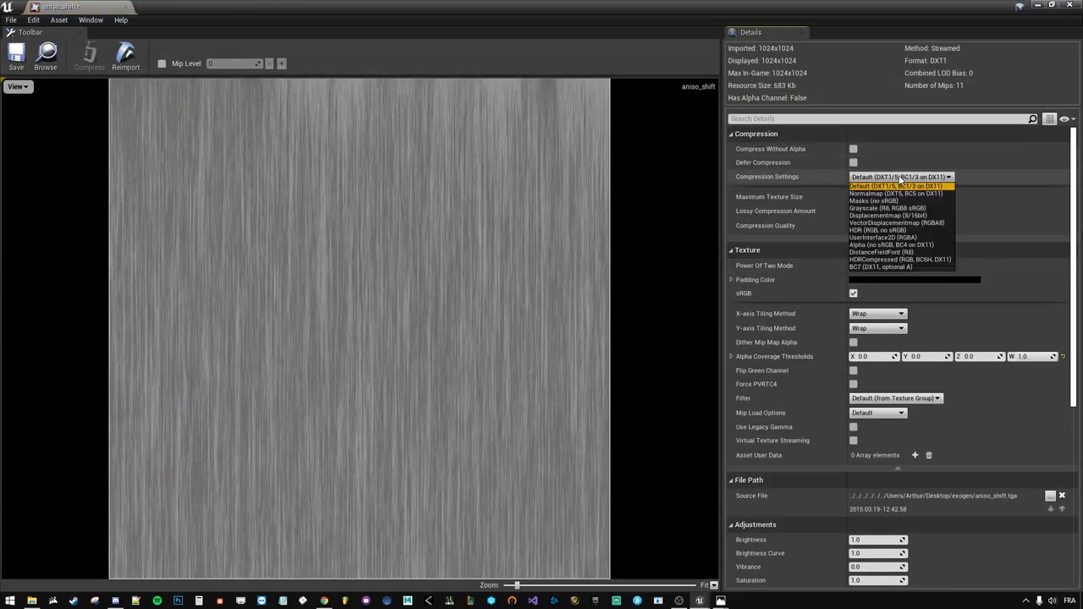
{"action": "left_click", "coordinate": [874, 201]}
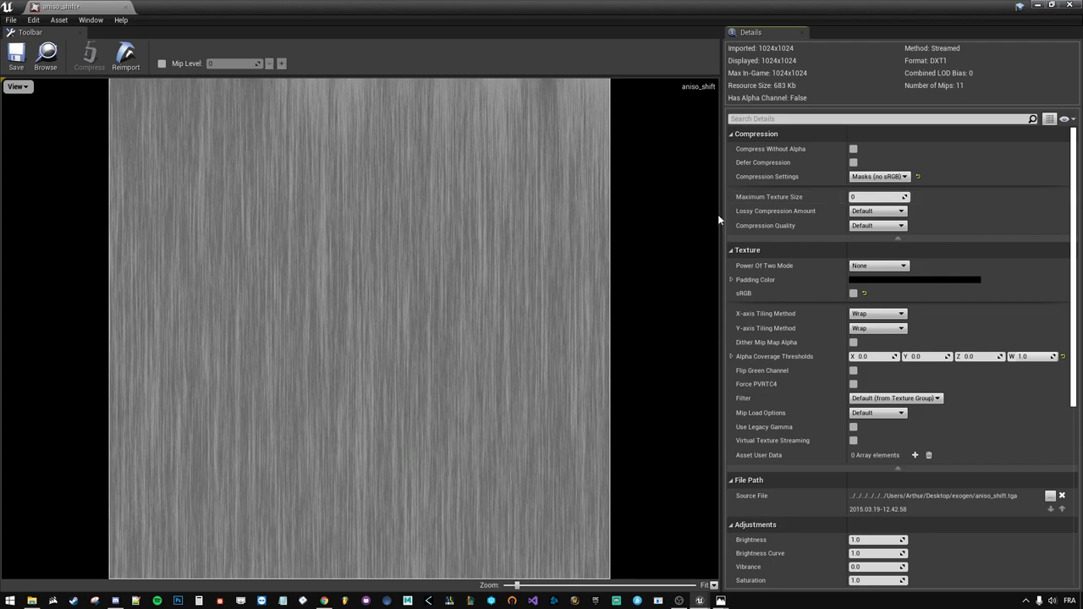
{"action": "key", "text": "ctrl+s"}
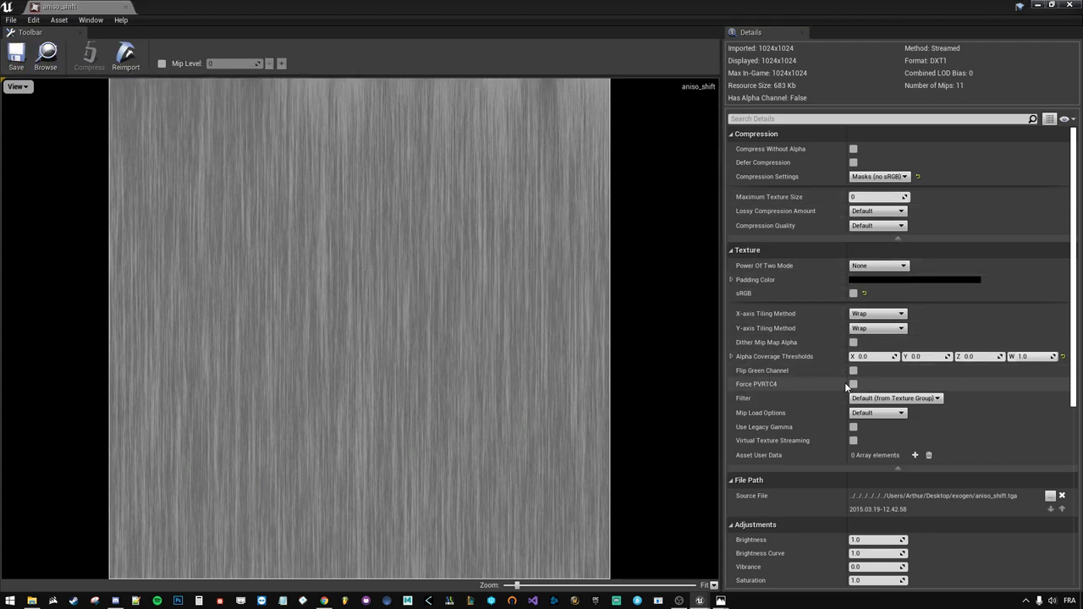
- Set the texture Filter to Nearest, zoom in to check, and save aniso_shift
{"action": "scroll", "coordinate": [843, 357], "scroll_direction": "down", "scroll_amount": 1}
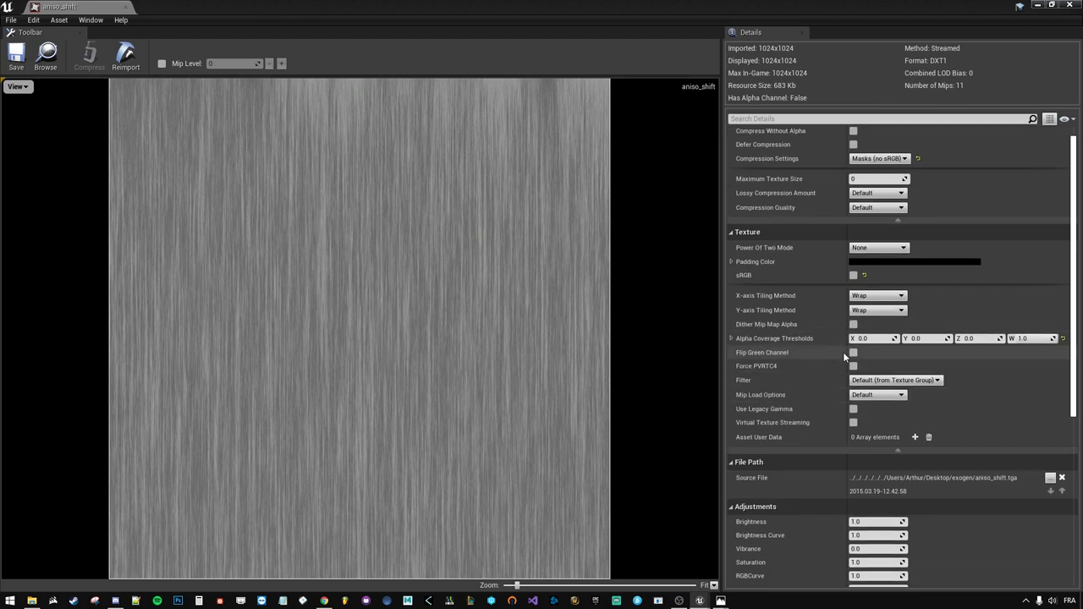
{"action": "left_click", "coordinate": [880, 379]}
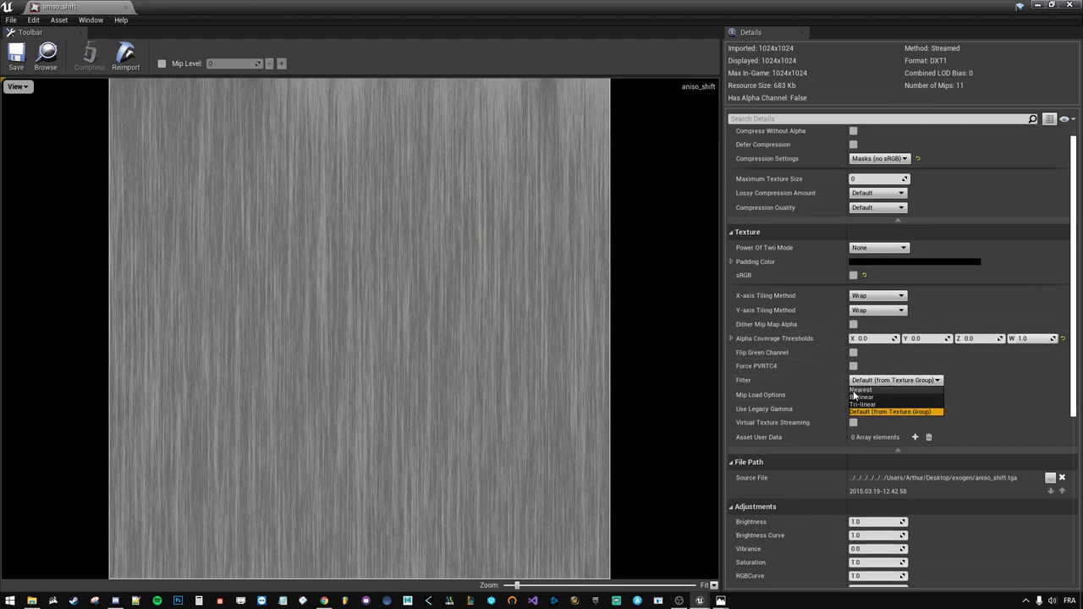
{"action": "left_click", "coordinate": [859, 390]}
{"action": "scroll", "coordinate": [208, 276], "scroll_direction": "up", "scroll_amount": 3}
{"action": "scroll", "coordinate": [256, 281], "scroll_direction": "up", "scroll_amount": 2}
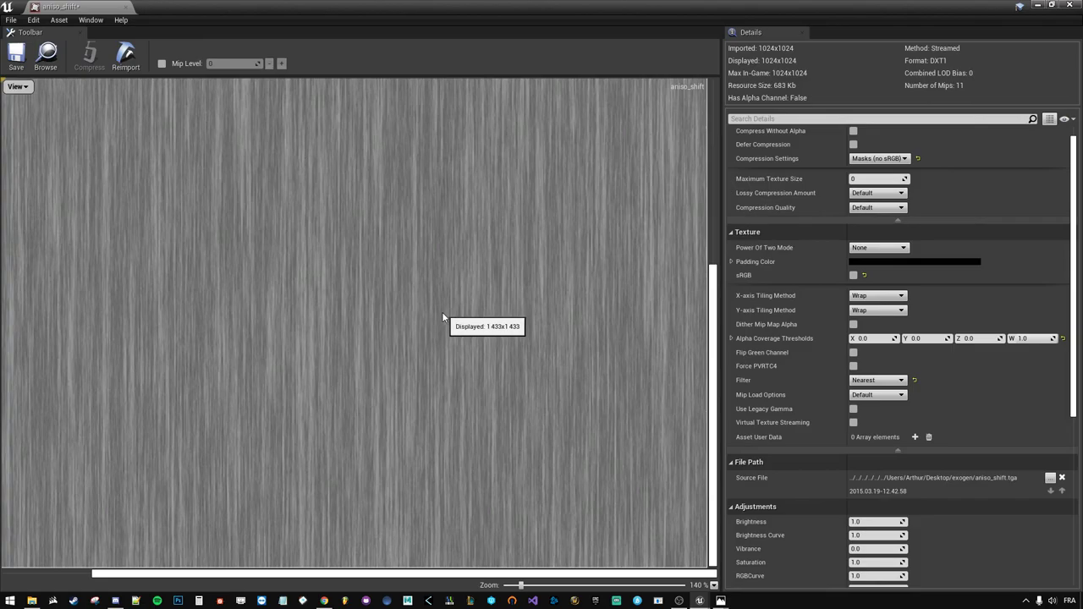
{"action": "scroll", "coordinate": [443, 317], "scroll_direction": "up", "scroll_amount": 1}
{"action": "scroll", "coordinate": [445, 317], "scroll_direction": "up", "scroll_amount": 1}
{"action": "scroll", "coordinate": [446, 317], "scroll_direction": "up", "scroll_amount": 1}
{"action": "scroll", "coordinate": [448, 317], "scroll_direction": "up", "scroll_amount": 1}
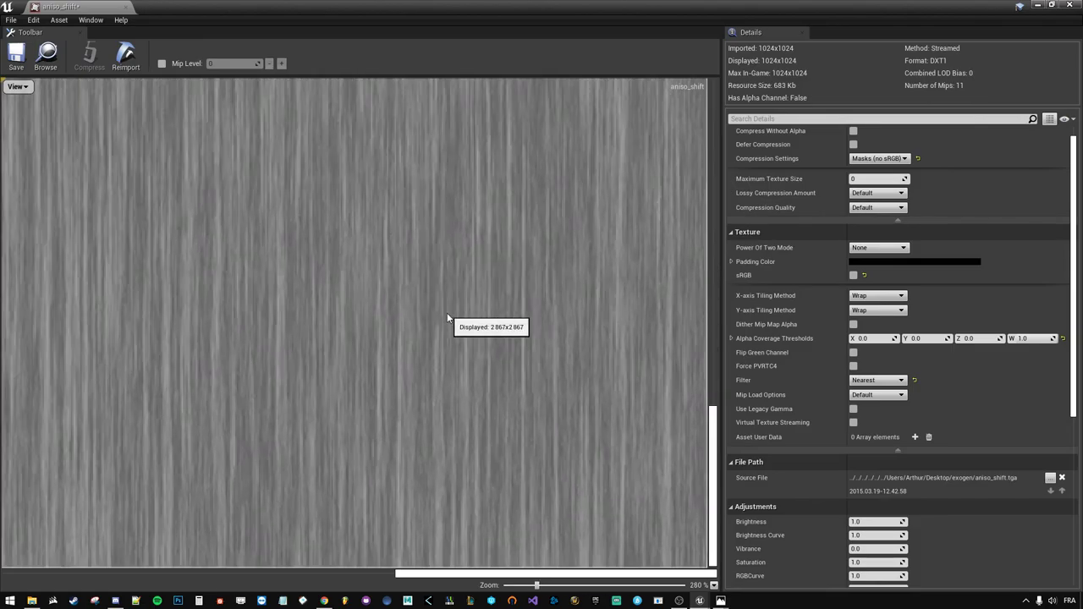
{"action": "scroll", "coordinate": [450, 319], "scroll_direction": "up", "scroll_amount": 2}
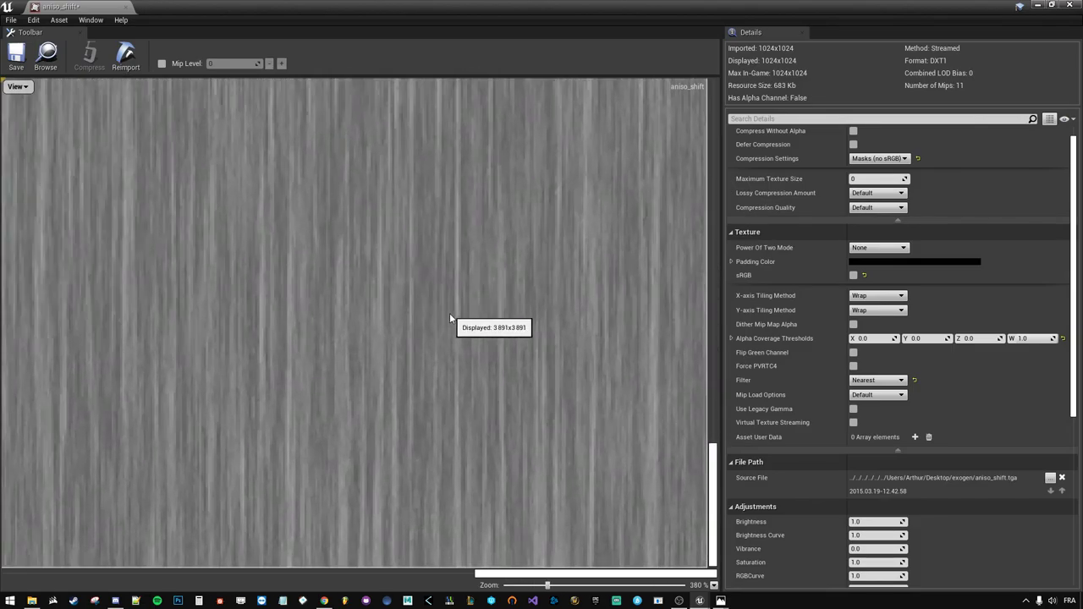
{"action": "left_click", "coordinate": [15, 56]}
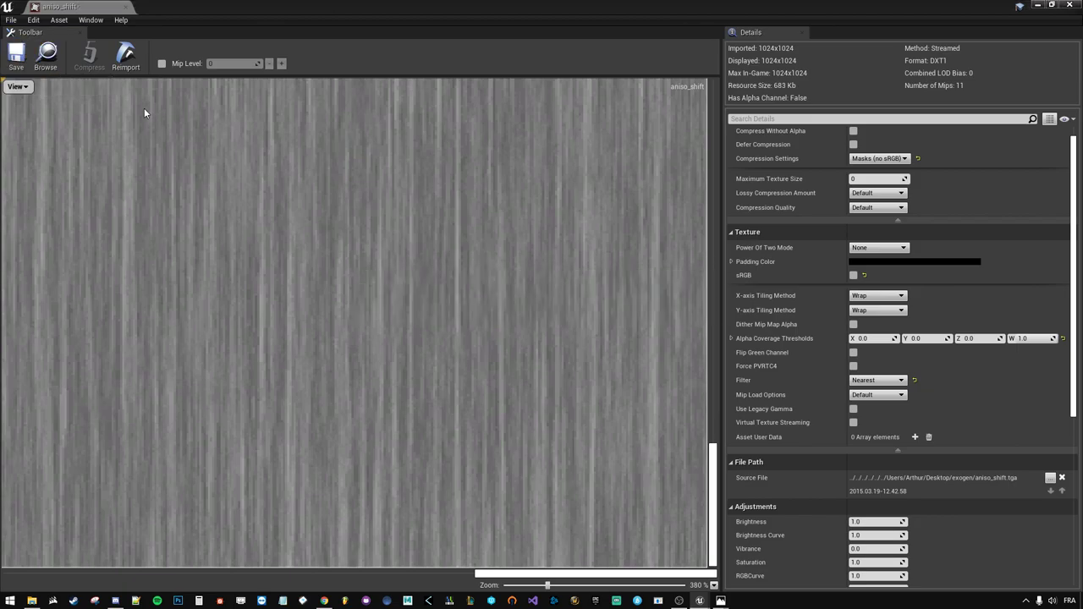
- Open aniso_diffuse (512x512, DXT1, Default compression) from the Content Browser and zoom in
{"action": "left_click", "coordinate": [46, 55]}
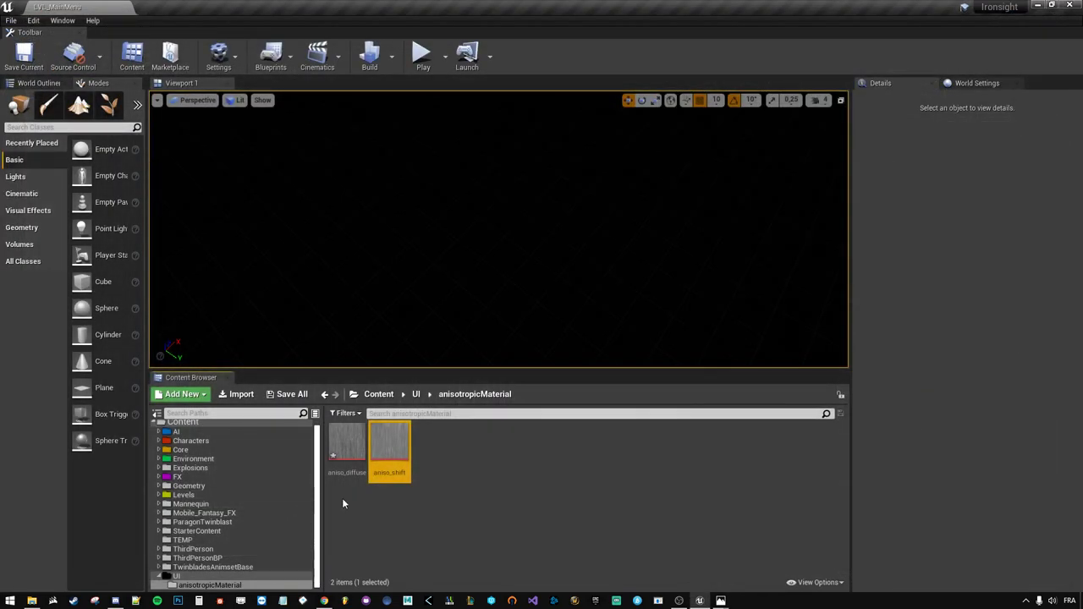
{"action": "double_click", "coordinate": [358, 439]}
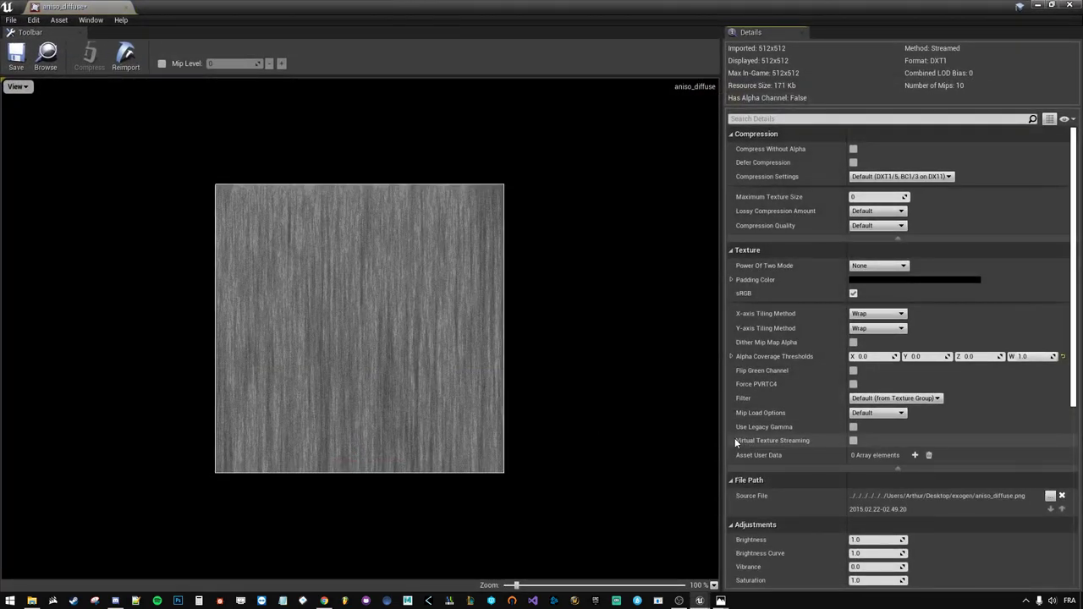
{"action": "scroll", "coordinate": [365, 336], "scroll_direction": "up", "scroll_amount": 2}
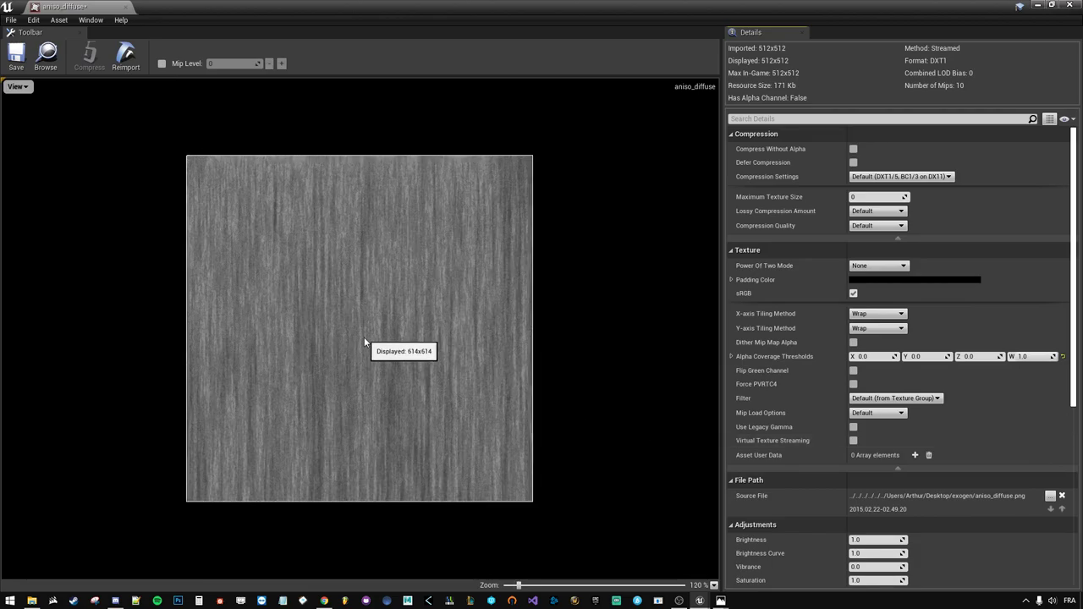
{"action": "scroll", "coordinate": [364, 342], "scroll_direction": "up", "scroll_amount": 9}
{"action": "scroll", "coordinate": [364, 342], "scroll_direction": "up", "scroll_amount": 3}
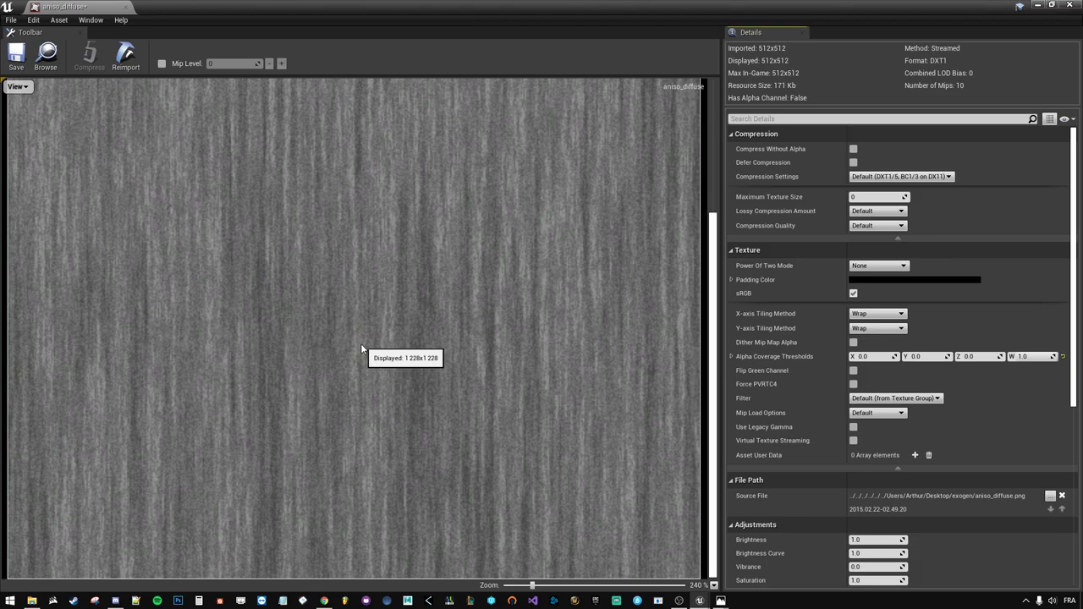
{"action": "scroll", "coordinate": [364, 347], "scroll_direction": "up", "scroll_amount": 1}
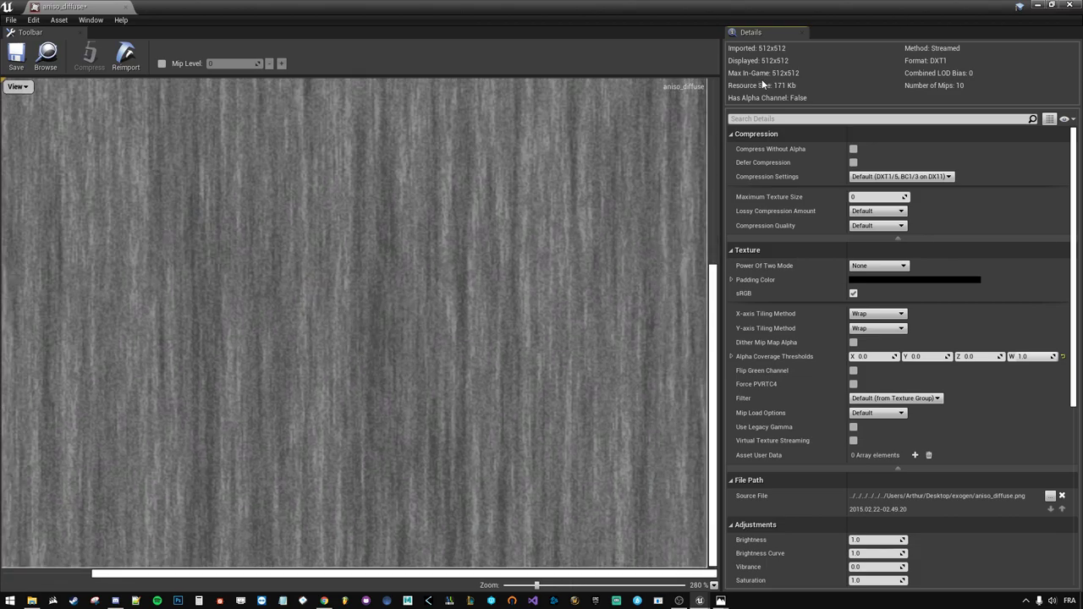
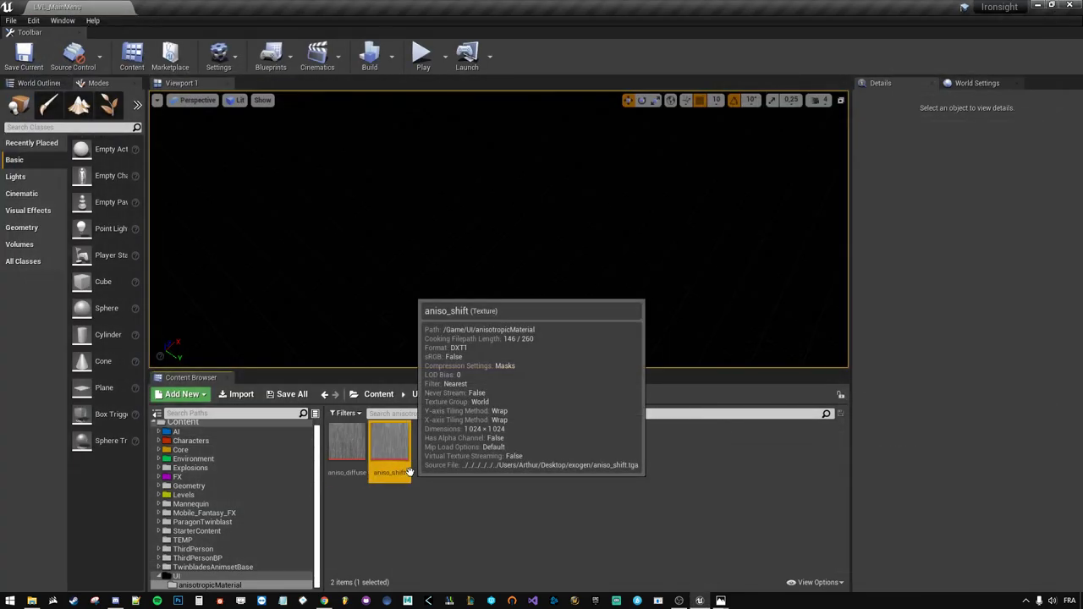
- Create a Material asset named anisotropicMaterial beside the aniso textures and open it for editing
{"action": "left_click", "coordinate": [497, 482]}
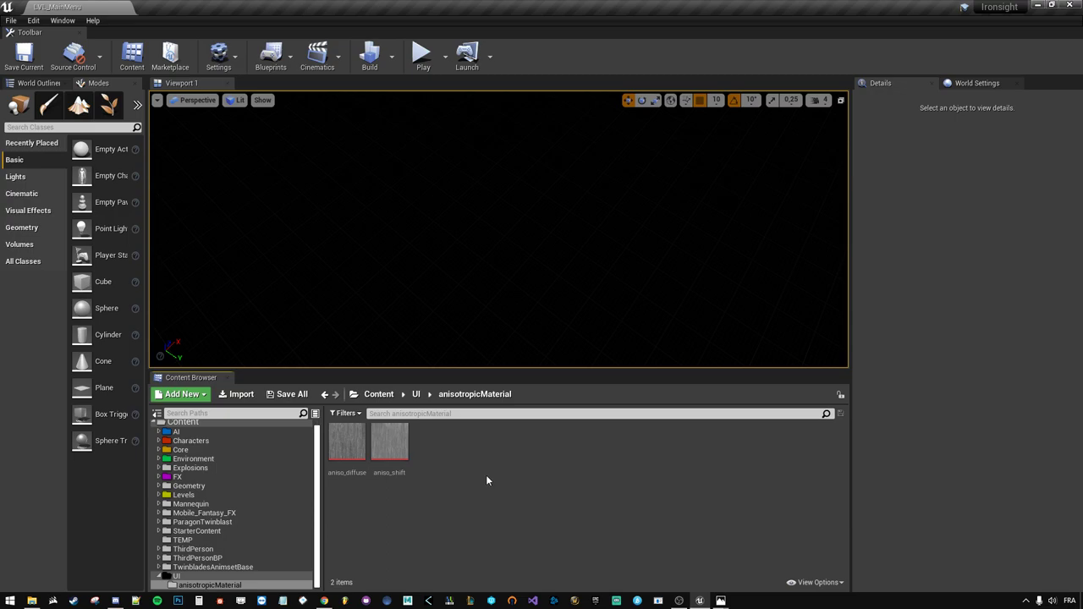
{"action": "right_click", "coordinate": [600, 452]}
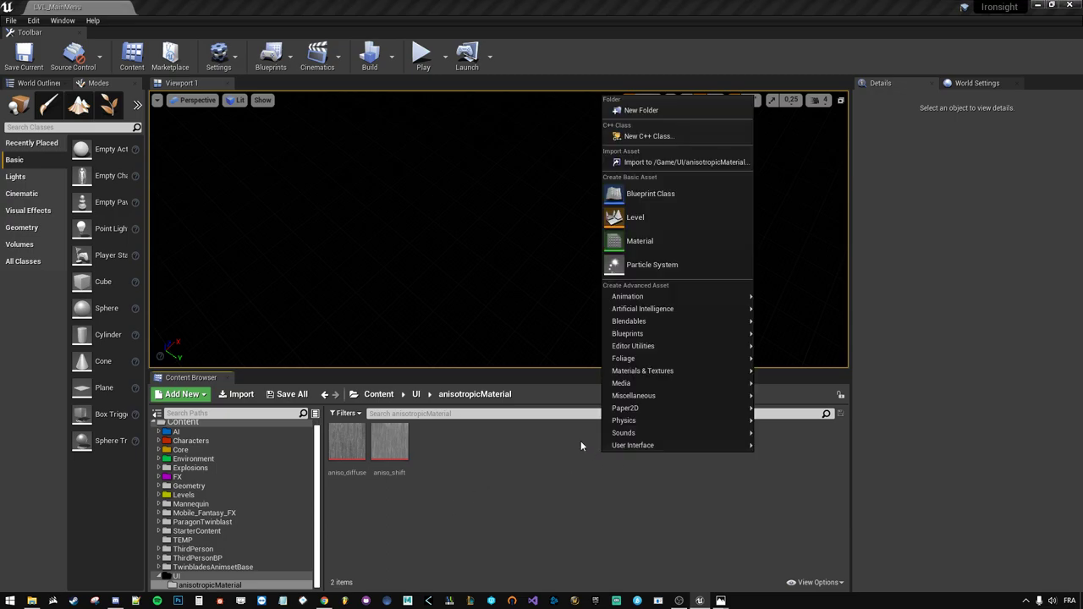
{"action": "left_click", "coordinate": [654, 242]}
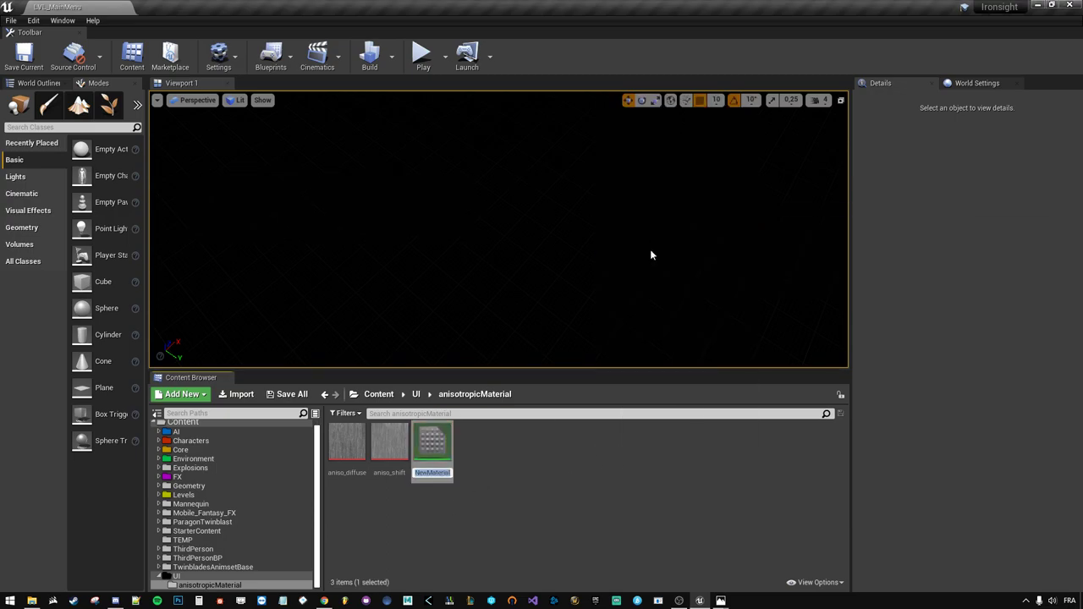
{"action": "type", "text": "ani"}
{"action": "type", "text": "sotropicMaterial"}
{"action": "key", "text": "Return"}
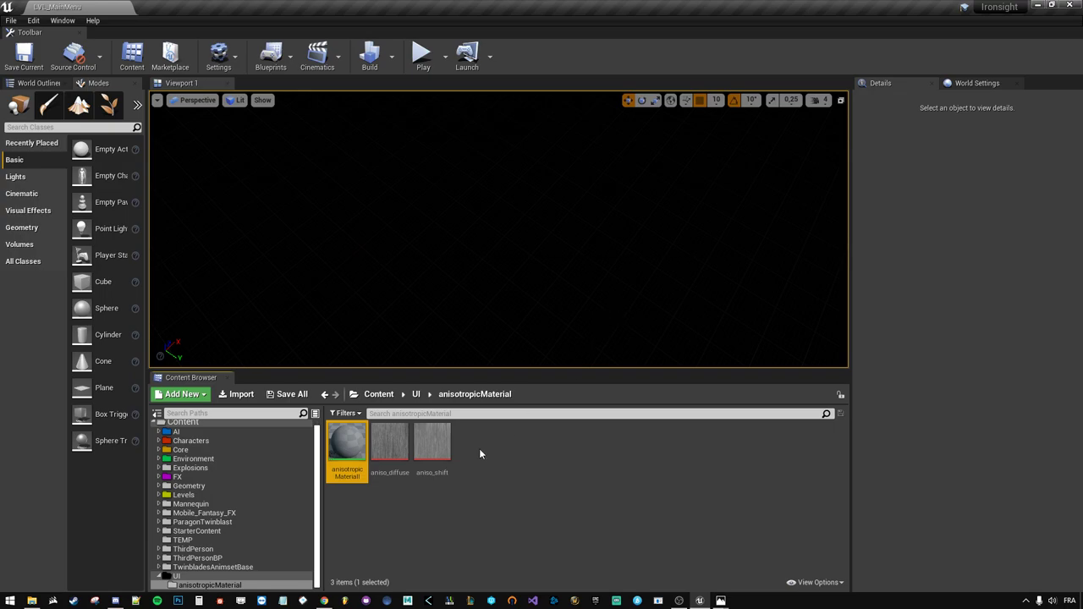
{"action": "key", "text": "Return"}
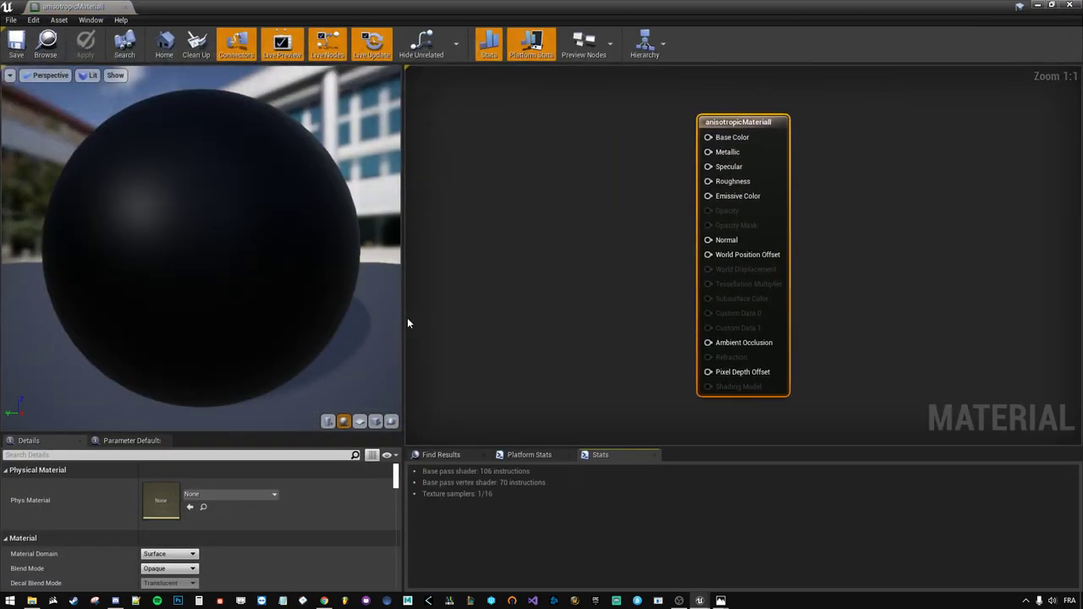
- Narrow the material preview panel and pan the graph so the output node sits right
{"action": "left_click_drag", "start_coordinate": [402, 317], "coordinate": [157, 317]}
{"action": "right_click_drag", "start_coordinate": [323, 313], "coordinate": [773, 317]}
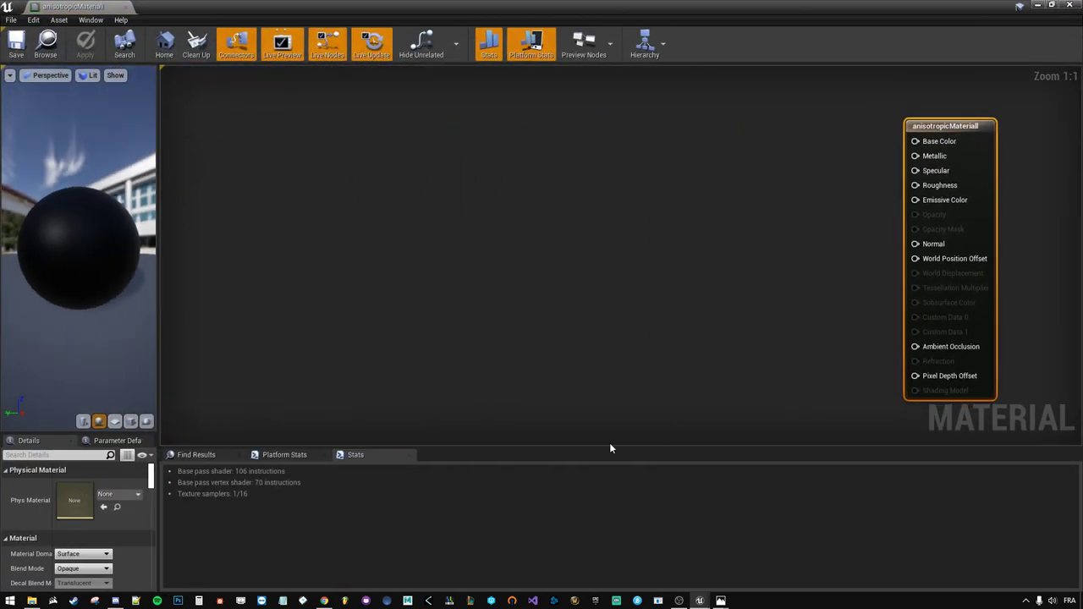
{"action": "left_click", "coordinate": [719, 600]}
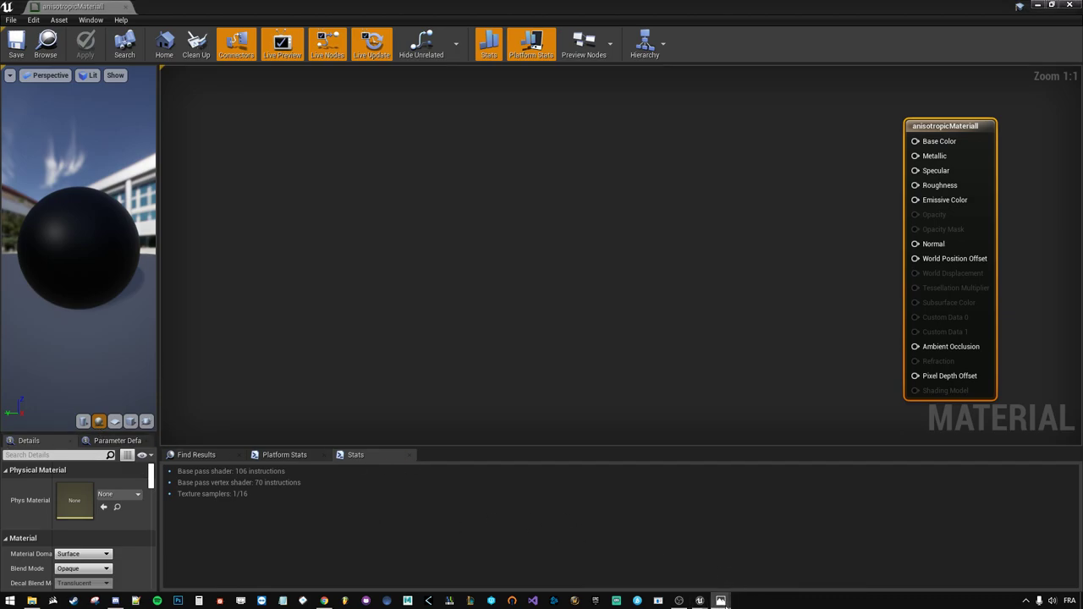
{"action": "left_click", "coordinate": [455, 220]}
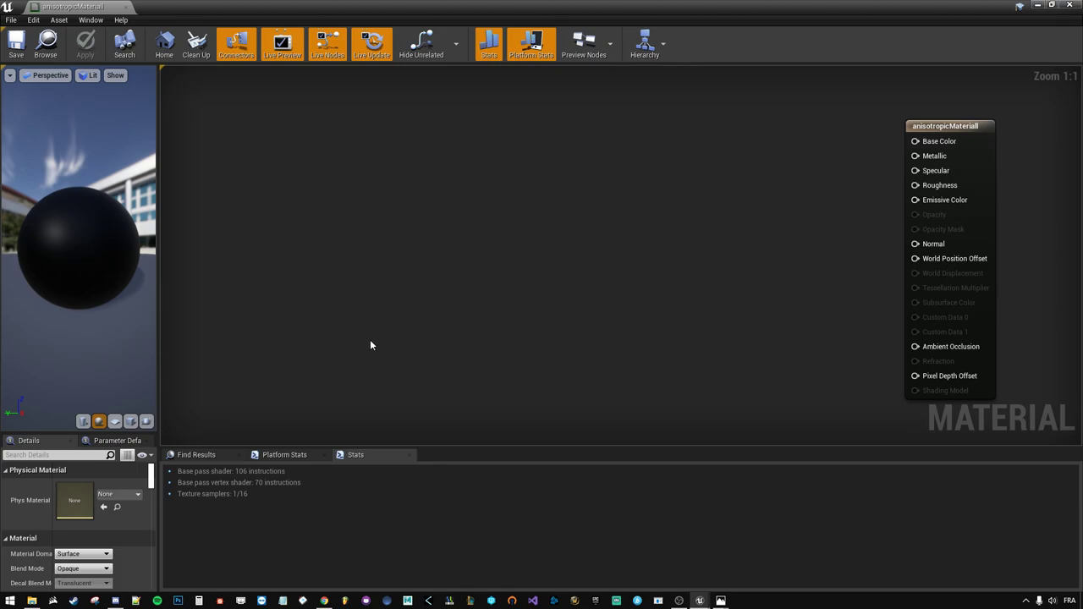
- Check the Ashikhmin-Shirley anisotropic spheres reference image, then reposition the graph view
{"action": "left_click", "coordinate": [325, 600]}
{"action": "left_click", "coordinate": [81, 8]}
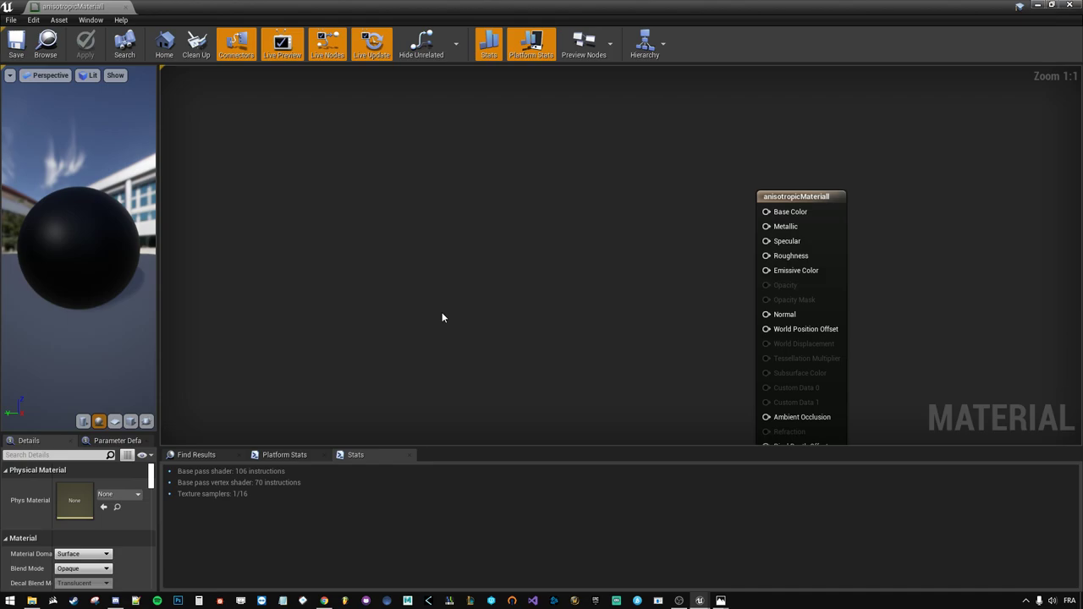
{"action": "left_click_drag", "start_coordinate": [767, 212], "coordinate": [771, 247]}
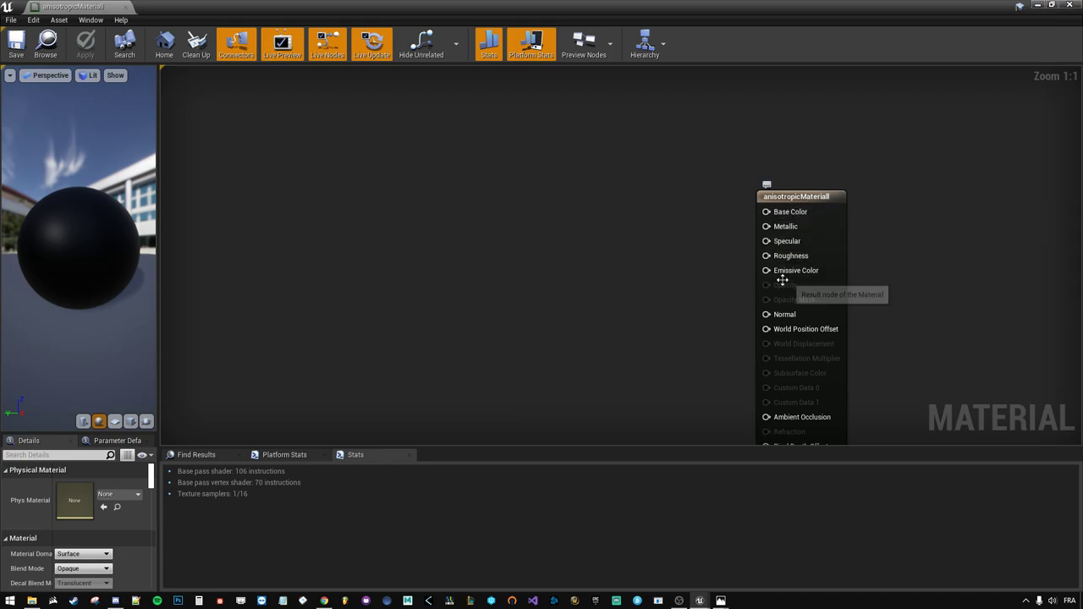
{"action": "right_click_drag", "start_coordinate": [609, 268], "coordinate": [634, 240]}
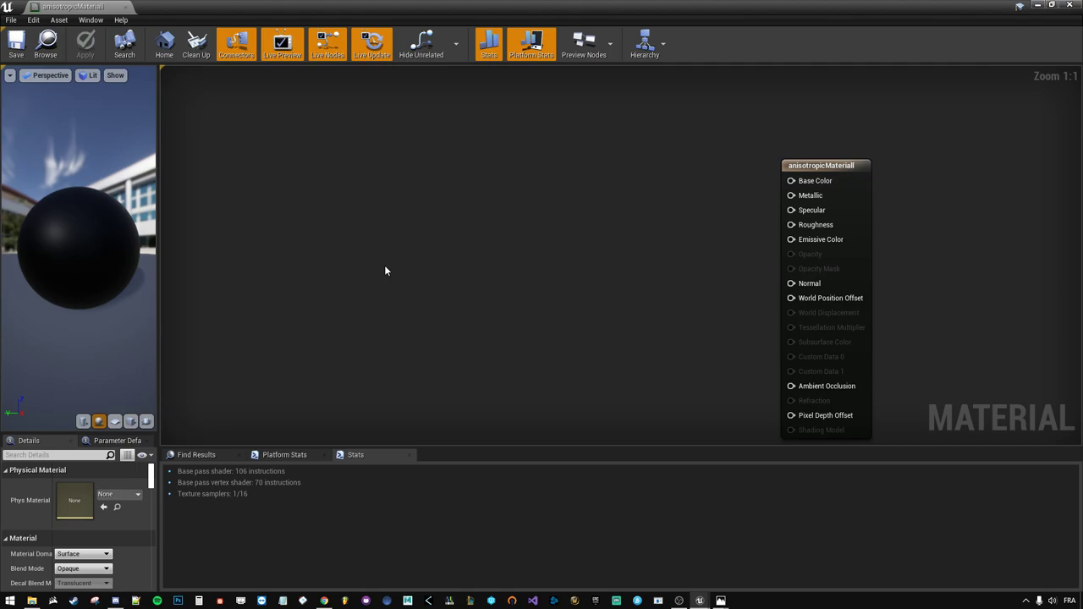
{"action": "right_click_drag", "start_coordinate": [385, 271], "coordinate": [349, 253]}
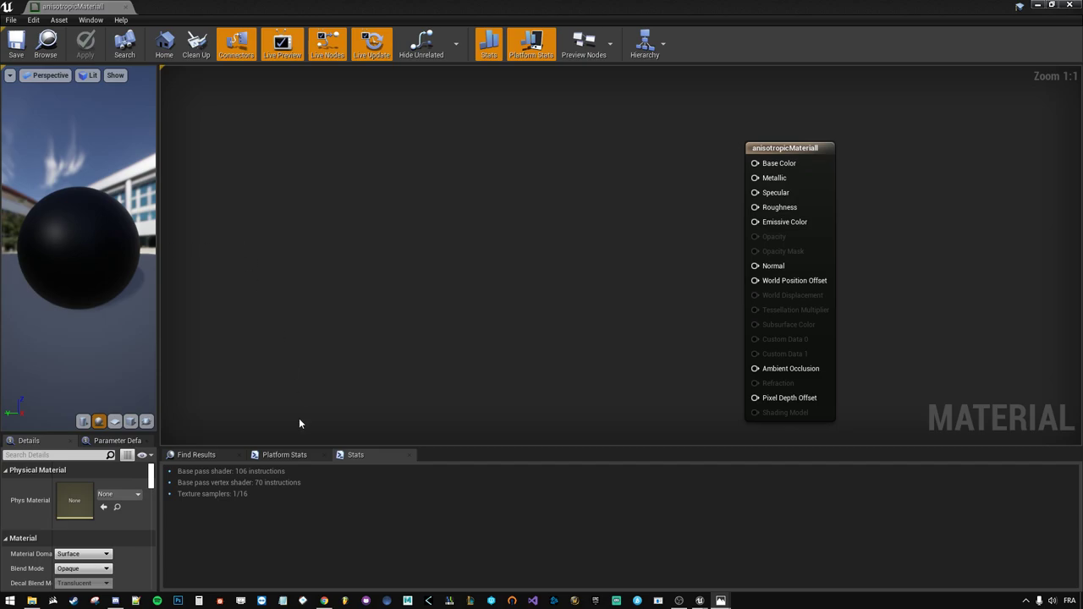
{"action": "left_click", "coordinate": [324, 600]}
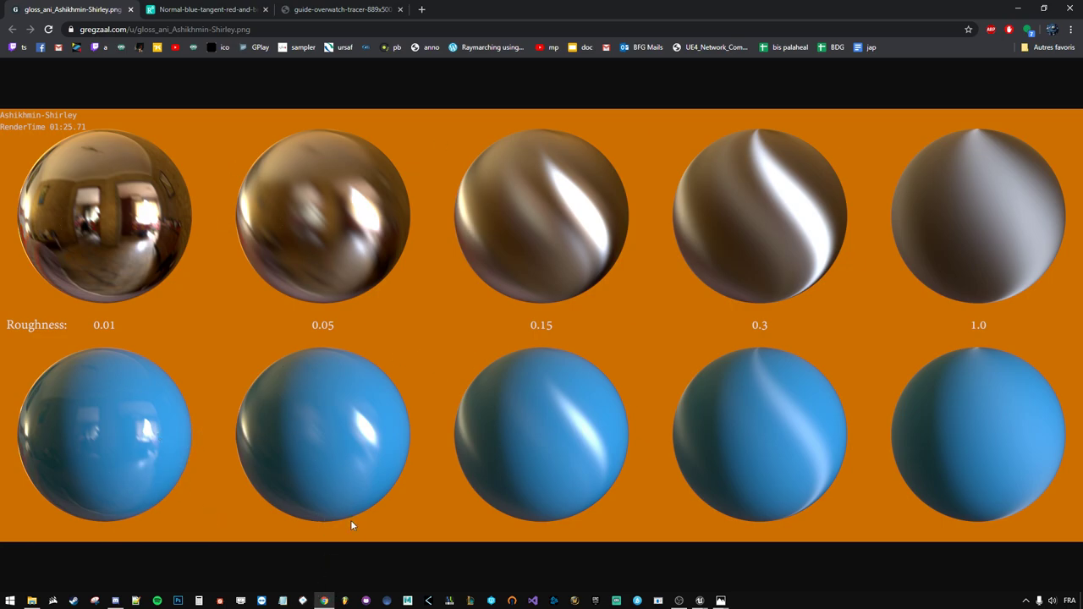
{"action": "left_click", "coordinate": [325, 597]}
- Add a PixelNormalWS node from the 'pixel no' search and move it left
{"action": "right_click_drag", "start_coordinate": [377, 237], "coordinate": [476, 266]}
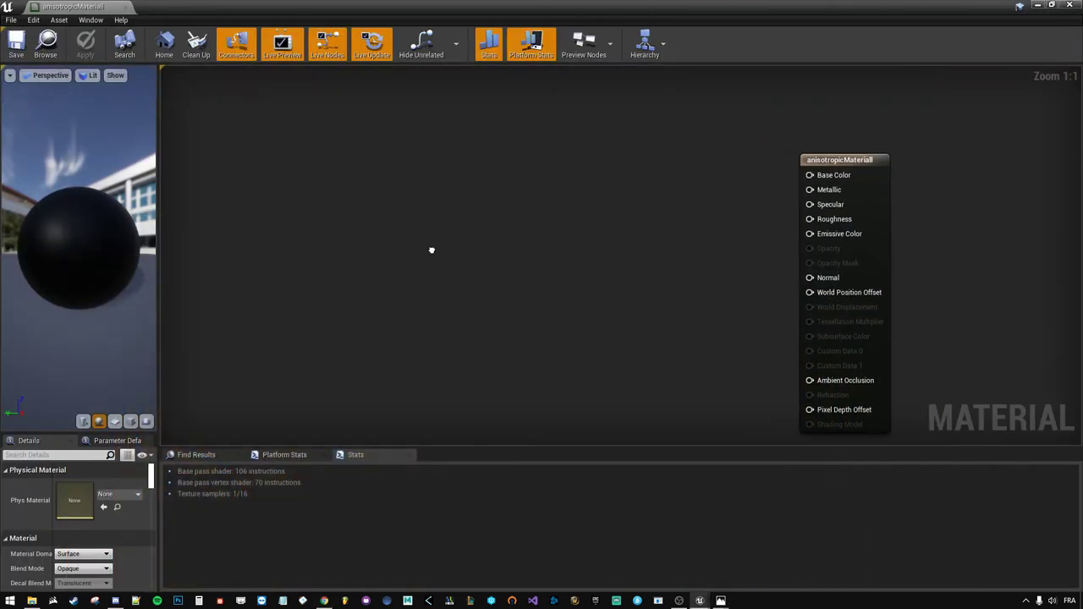
{"action": "right_click", "coordinate": [436, 252]}
{"action": "type", "text": "pixel"}
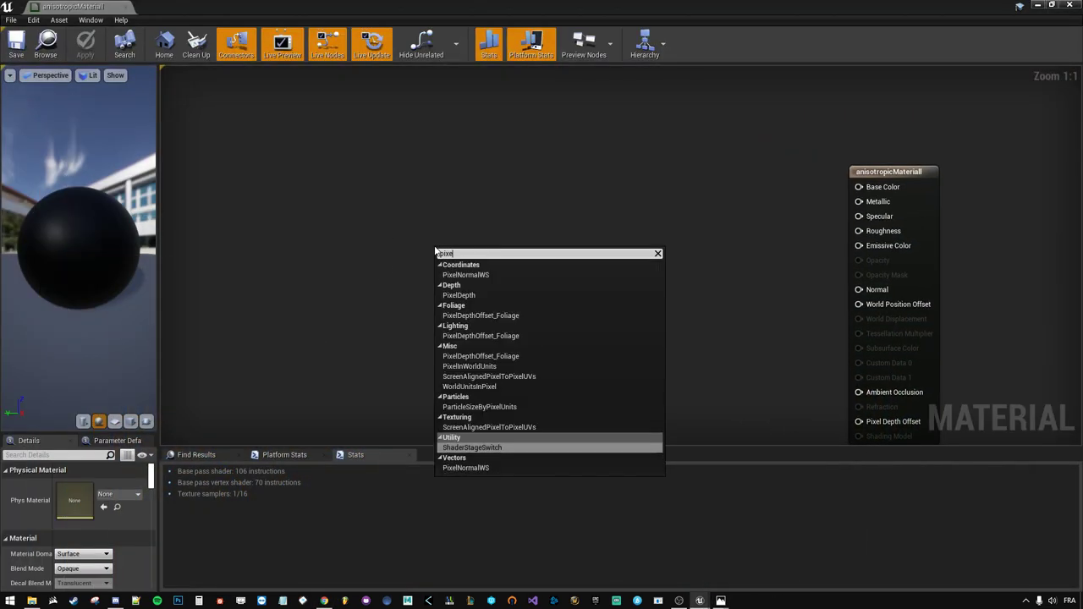
{"action": "type", "text": " norm"}
{"action": "key", "text": "Return"}
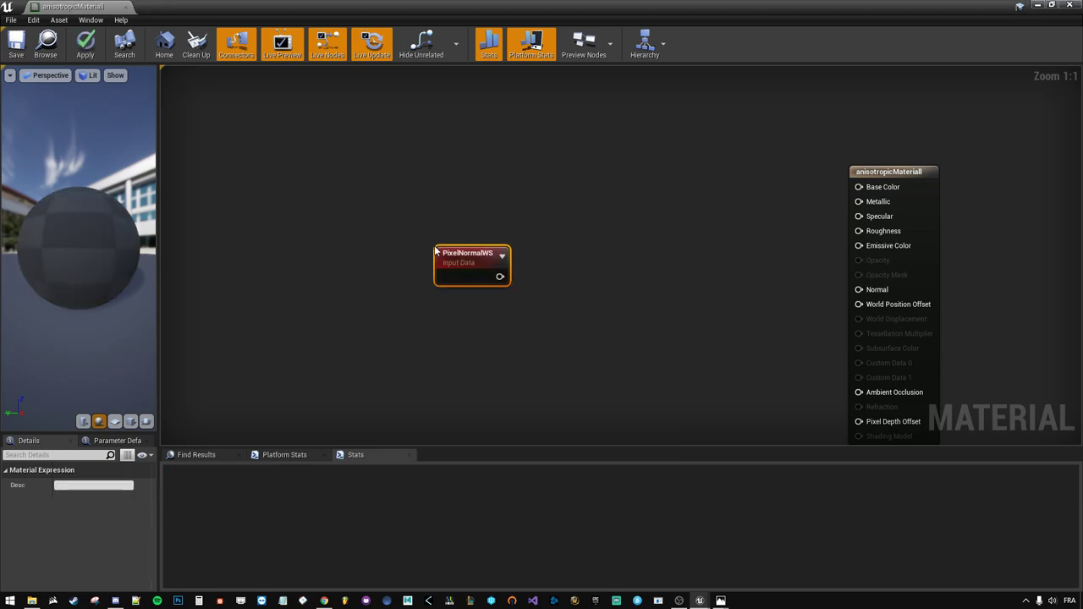
{"action": "left_click_drag", "start_coordinate": [453, 254], "coordinate": [297, 247]}
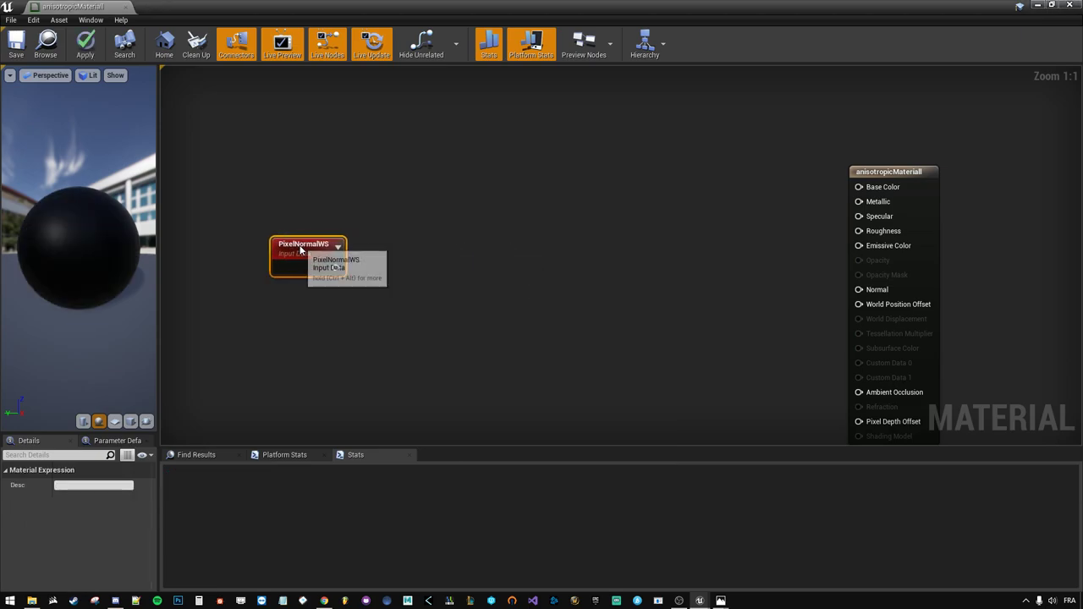
- Preview PixelNormalWS on the sphere to inspect its world-space normal colours
{"action": "right_click", "coordinate": [300, 256]}
{"action": "left_click", "coordinate": [304, 264]}
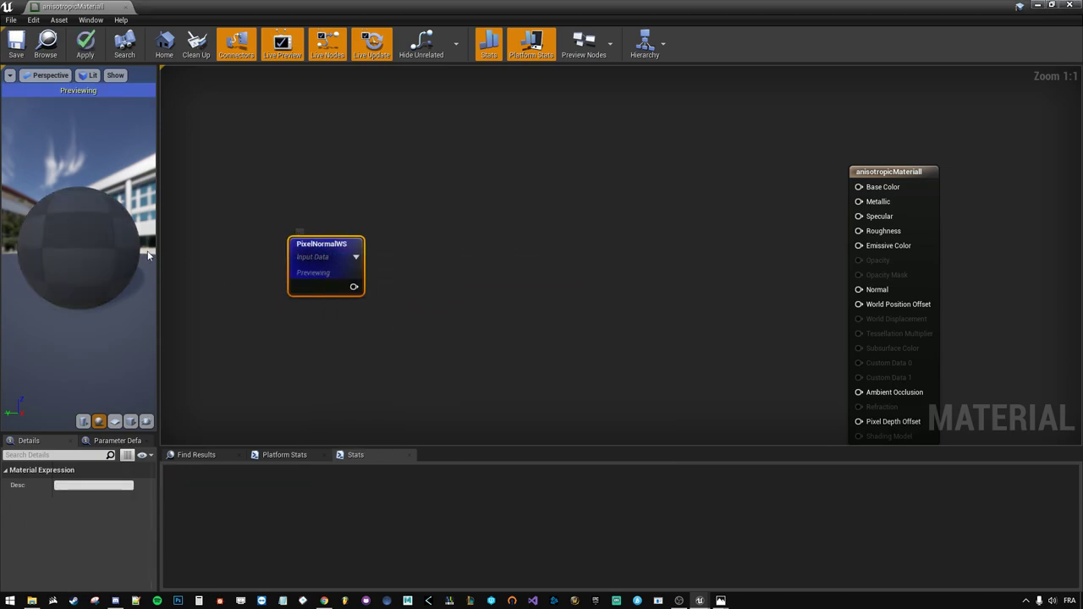
{"action": "left_click_drag", "start_coordinate": [158, 279], "coordinate": [188, 280]}
{"action": "mouse_move", "coordinate": [93, 254]}
{"action": "left_mouse_down"}
{"action": "mouse_move", "coordinate": [127, 246]}
{"action": "mouse_move", "coordinate": [93, 220]}
{"action": "left_mouse_up"}
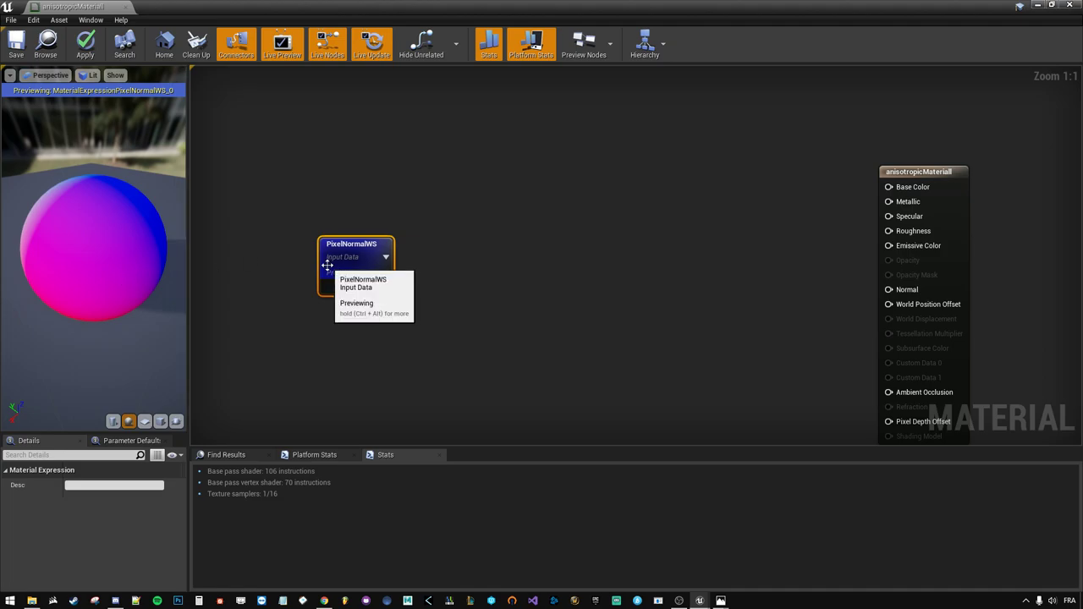
{"action": "left_click", "coordinate": [432, 331]}
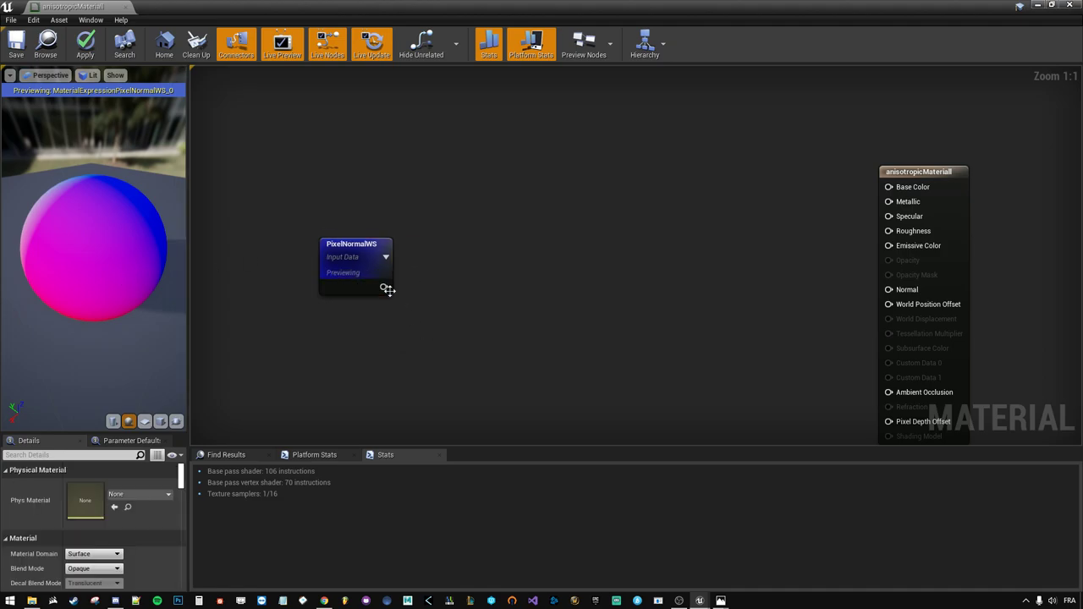
{"action": "left_click_drag", "start_coordinate": [386, 290], "coordinate": [480, 303]}
- Add a TransformVector node fed by PixelNormalWS and place them side by side
{"action": "type", "text": "tra"}
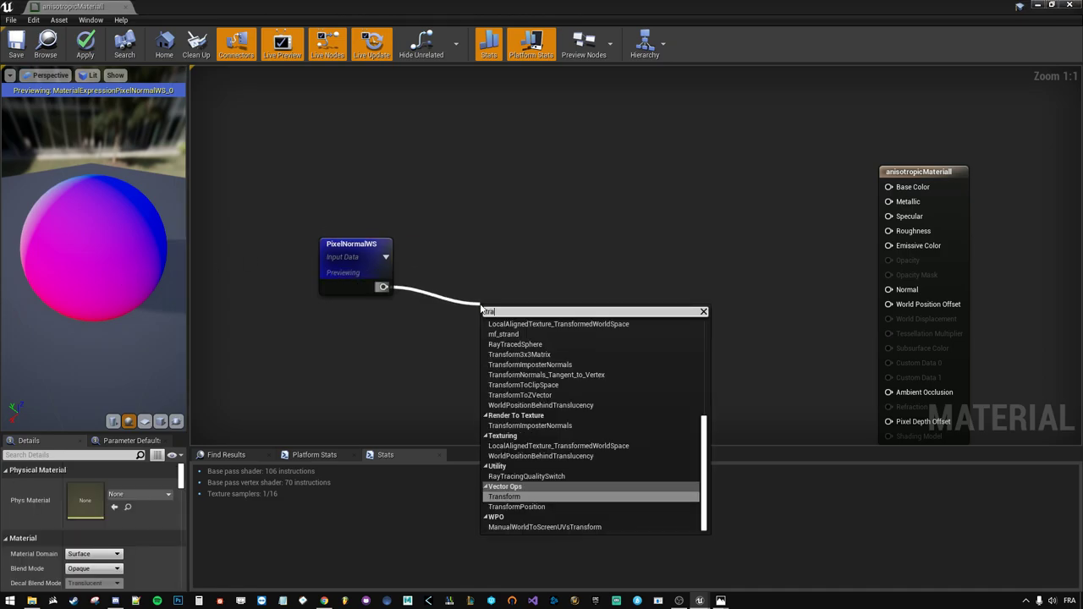
{"action": "type", "text": "nsform"}
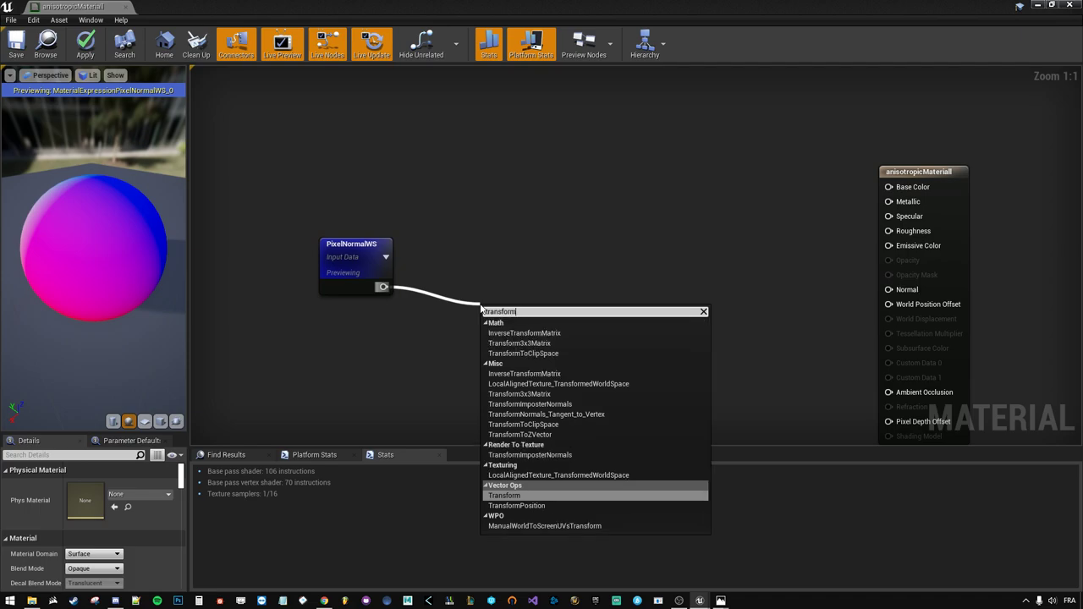
{"action": "key", "text": "Return"}
{"action": "left_click_drag", "start_coordinate": [550, 318], "coordinate": [452, 282]}
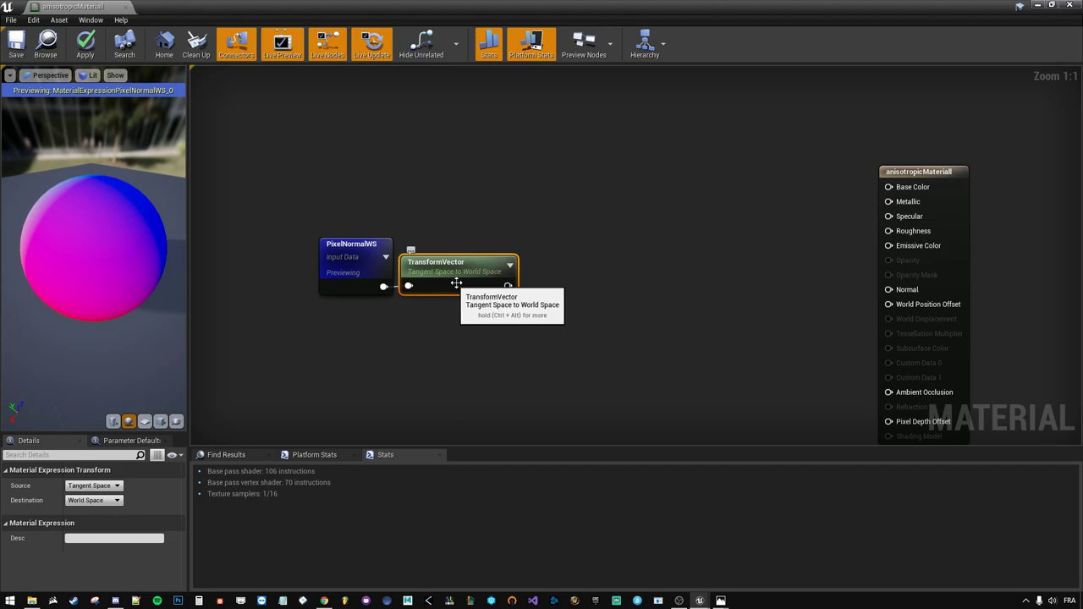
{"action": "left_click", "coordinate": [463, 326]}
{"action": "left_click_drag", "start_coordinate": [343, 264], "coordinate": [325, 264]}
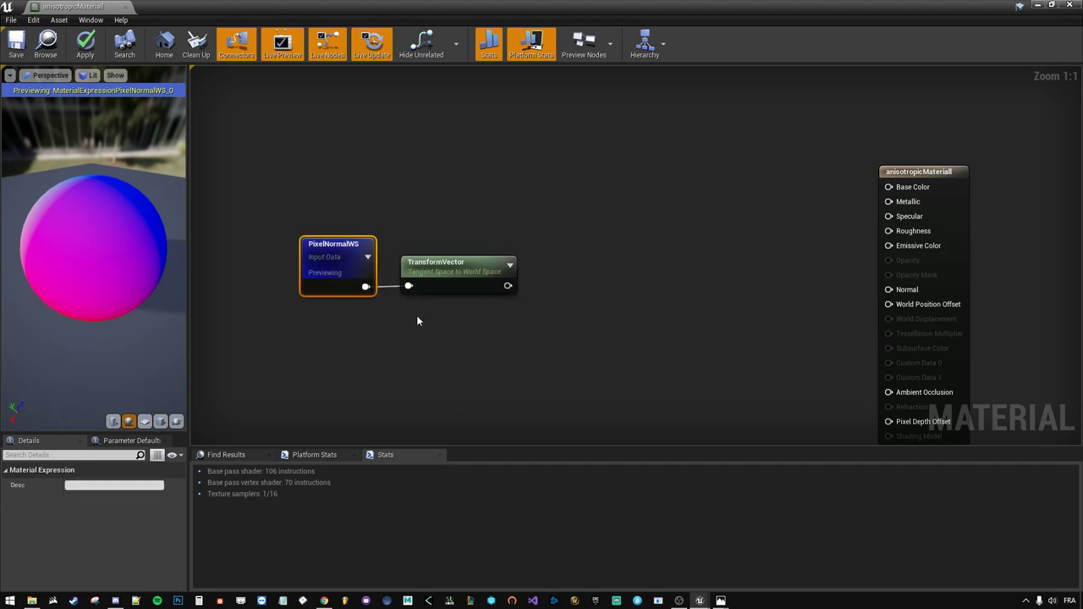
{"action": "left_click", "coordinate": [416, 315]}
{"action": "left_click", "coordinate": [440, 273]}
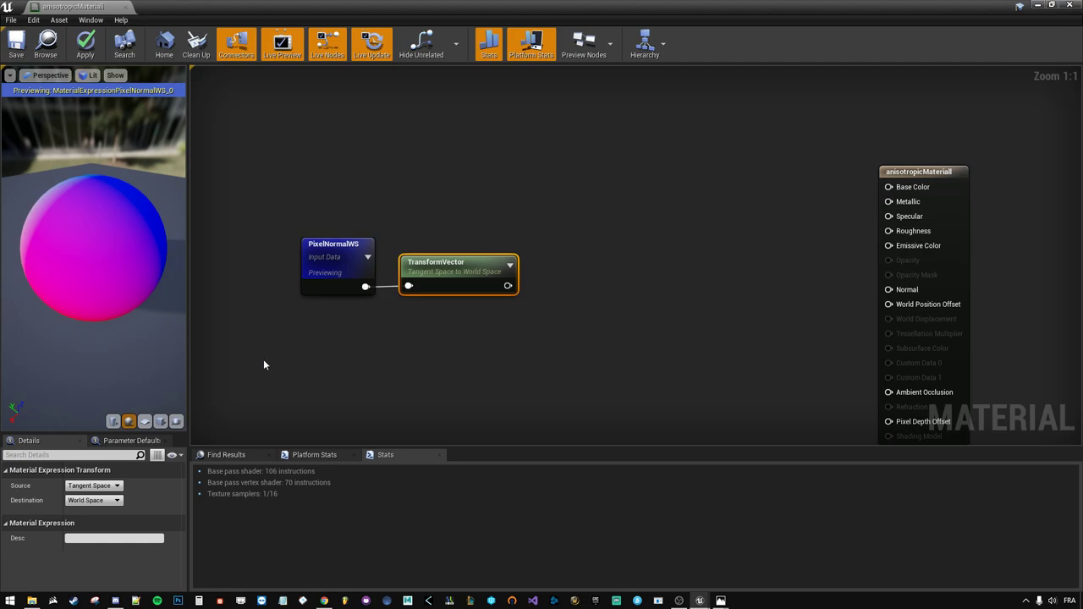
- Set TransformVector from World Space to Tangent Space and preview its output on the sphere
{"action": "left_click", "coordinate": [100, 486]}
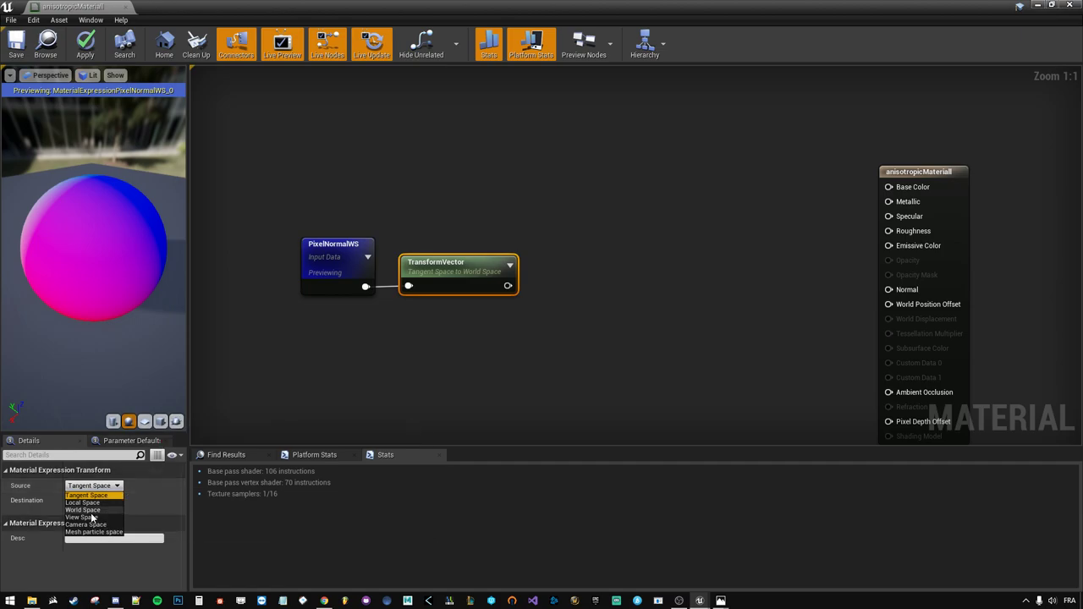
{"action": "left_click", "coordinate": [84, 511]}
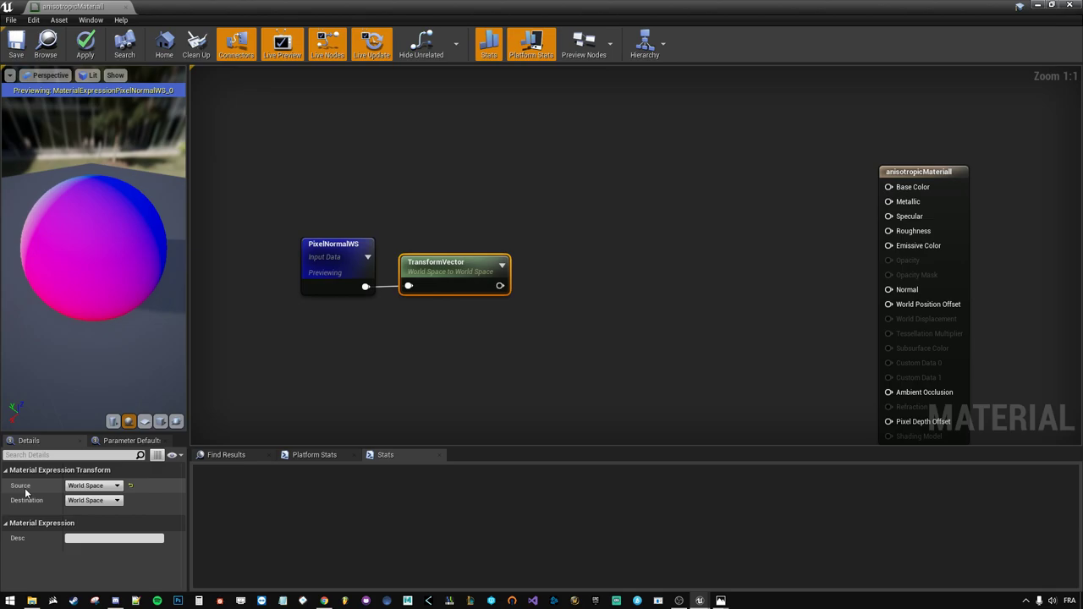
{"action": "left_click", "coordinate": [93, 500]}
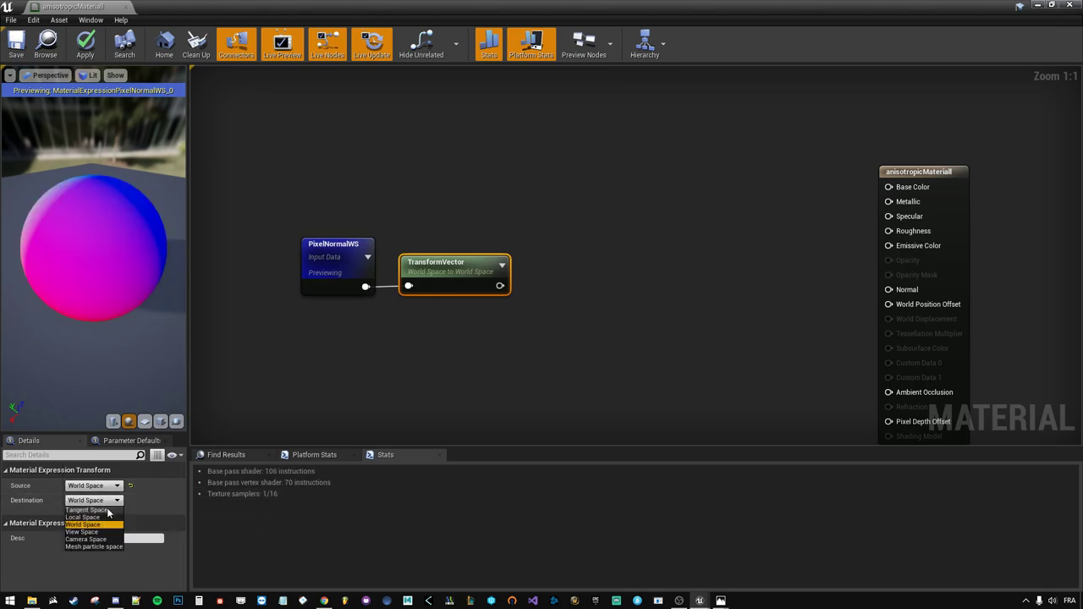
{"action": "left_click", "coordinate": [105, 512]}
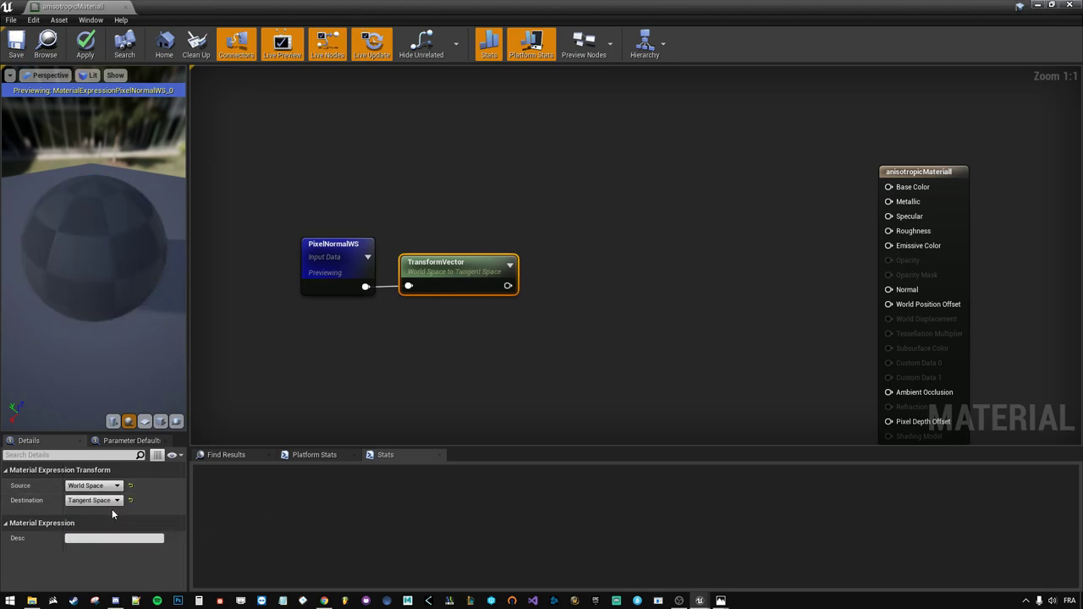
{"action": "right_click", "coordinate": [446, 275]}
{"action": "left_click", "coordinate": [495, 285]}
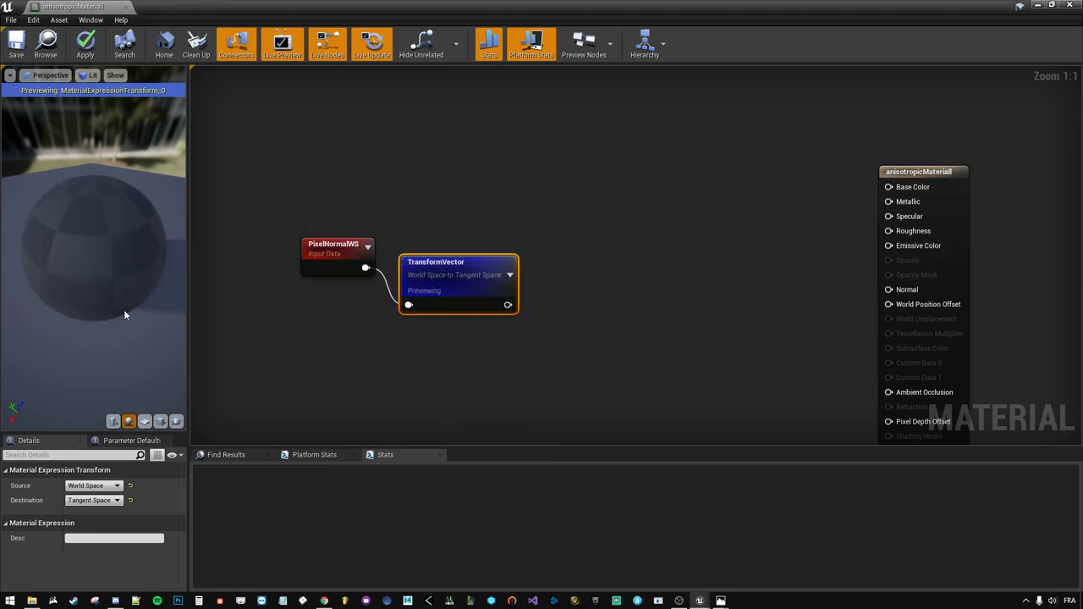
{"action": "mouse_move", "coordinate": [124, 312]}
{"action": "left_mouse_down"}
{"action": "mouse_move", "coordinate": [85, 279]}
{"action": "mouse_move", "coordinate": [102, 271]}
{"action": "left_mouse_up"}
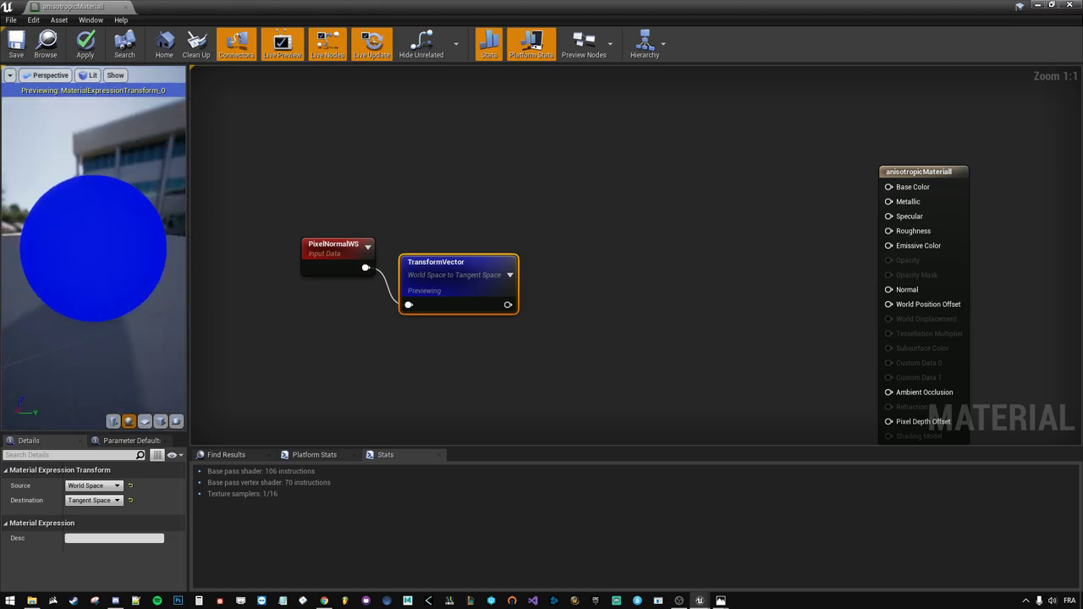
{"action": "left_click", "coordinate": [326, 600]}
{"action": "left_click", "coordinate": [207, 9]}
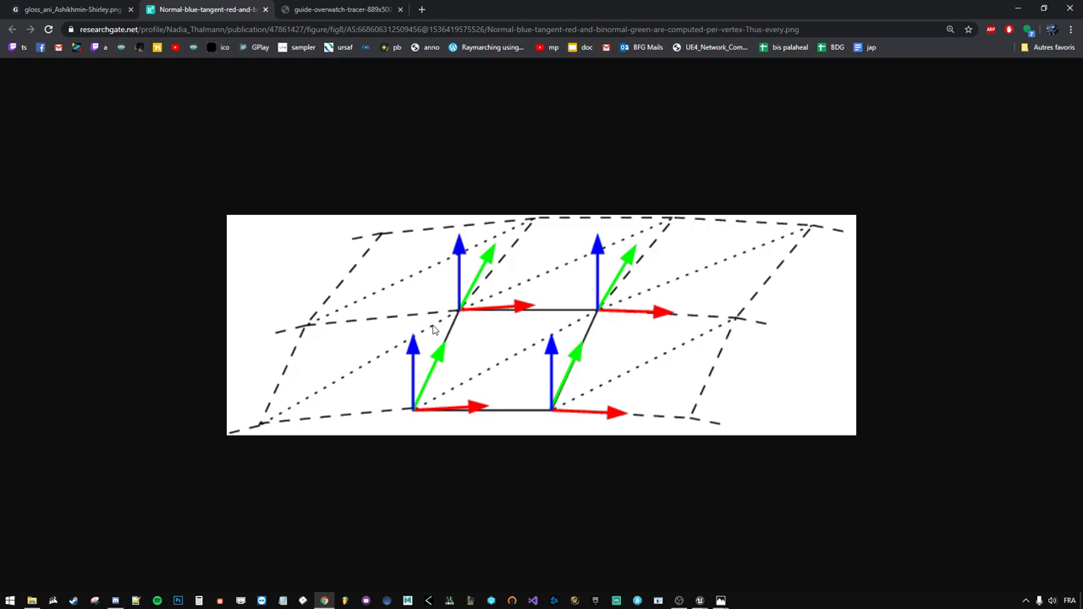
{"action": "left_click", "coordinate": [1018, 8]}
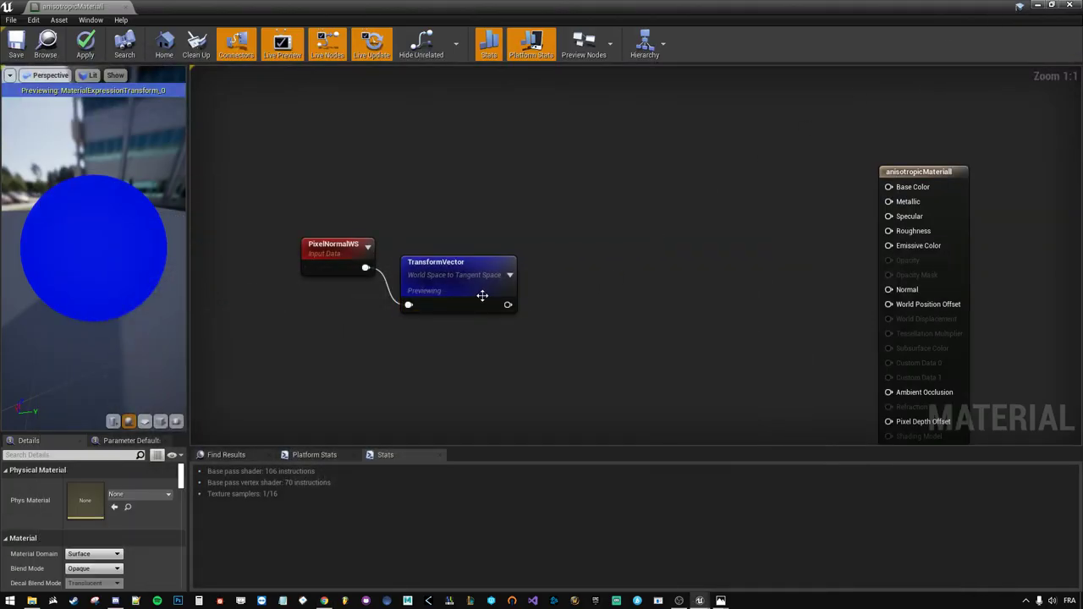
- Raise the TransformVector node beside PixelNormalWS and drag a wire from its output
{"action": "left_click_drag", "start_coordinate": [482, 296], "coordinate": [463, 261]}
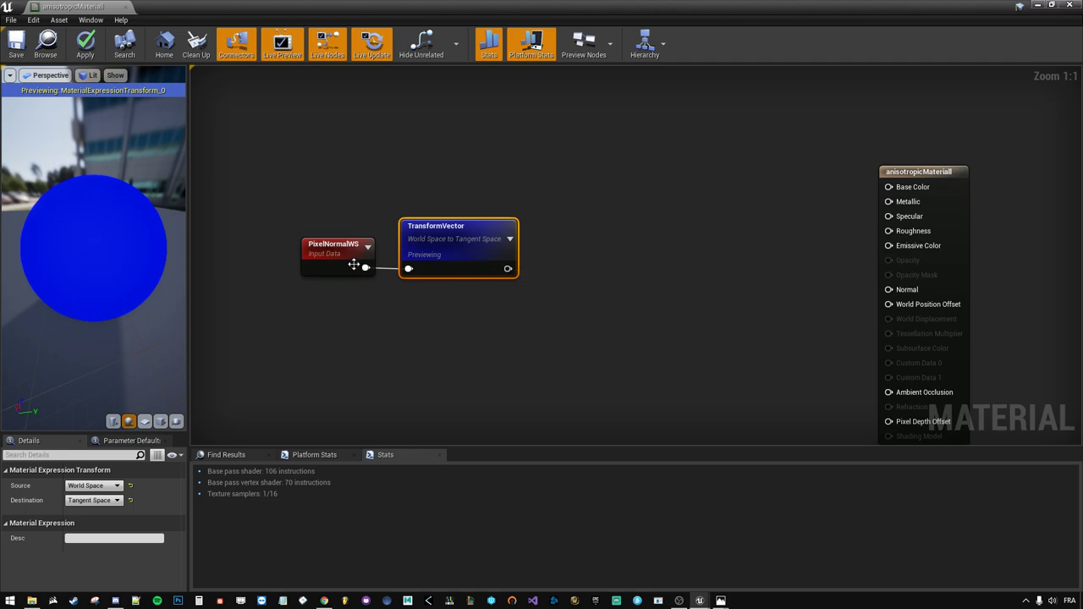
{"action": "right_click_drag", "start_coordinate": [392, 308], "coordinate": [399, 321]}
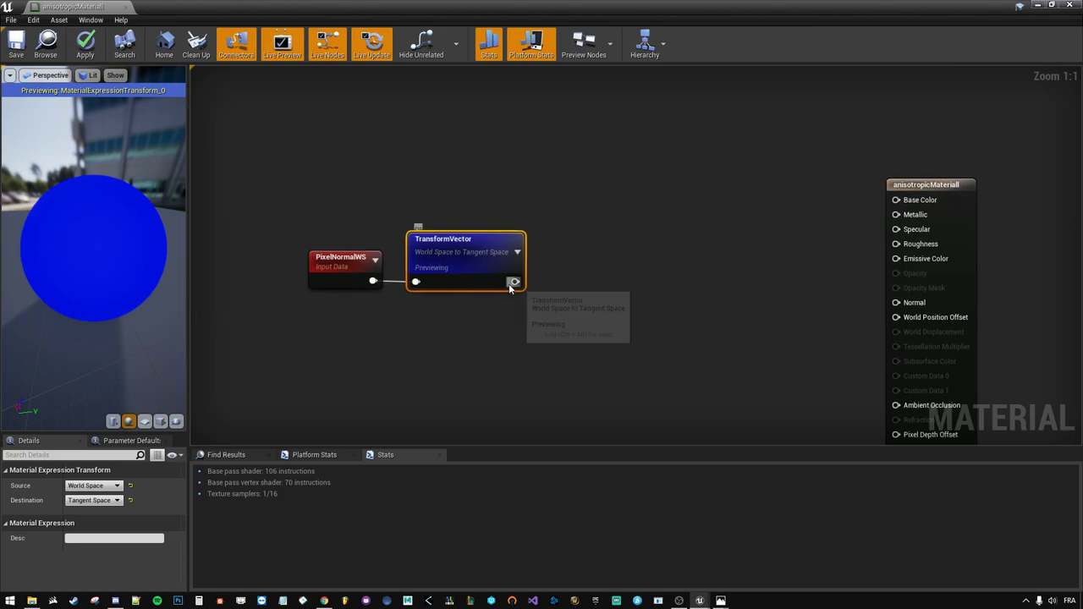
{"action": "mouse_move", "coordinate": [519, 283]}
{"action": "left_mouse_down"}
{"action": "mouse_move", "coordinate": [558, 285]}
{"action": "mouse_move", "coordinate": [577, 269]}
{"action": "left_mouse_up"}
- Add a Normalize node after TransformVector and preview its solid blue output
{"action": "type", "text": "normal"}
{"action": "key", "text": "Return"}
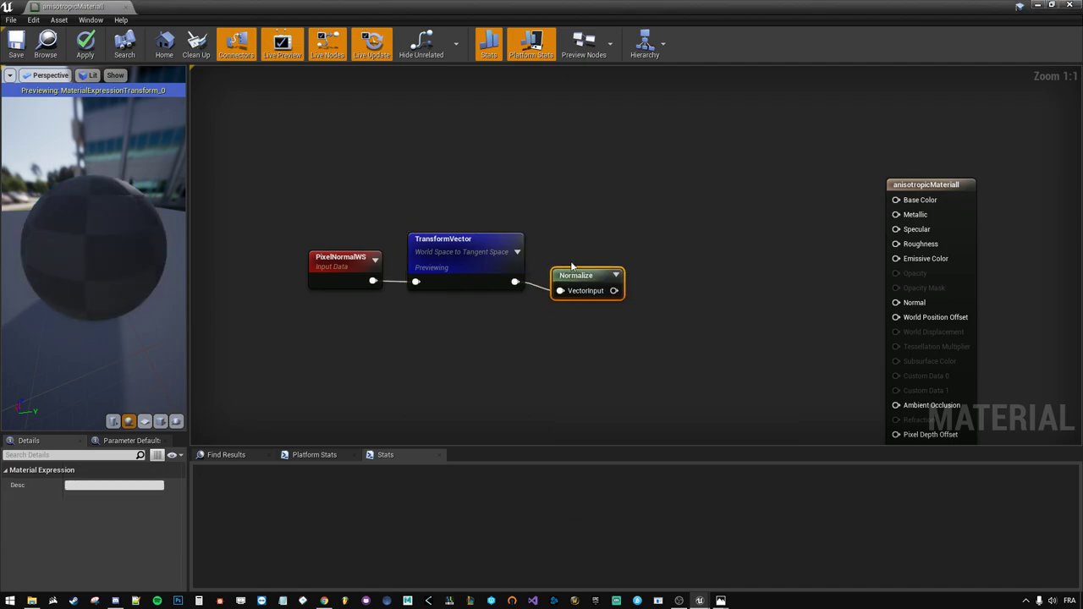
{"action": "right_click", "coordinate": [576, 270]}
{"action": "left_click", "coordinate": [609, 286]}
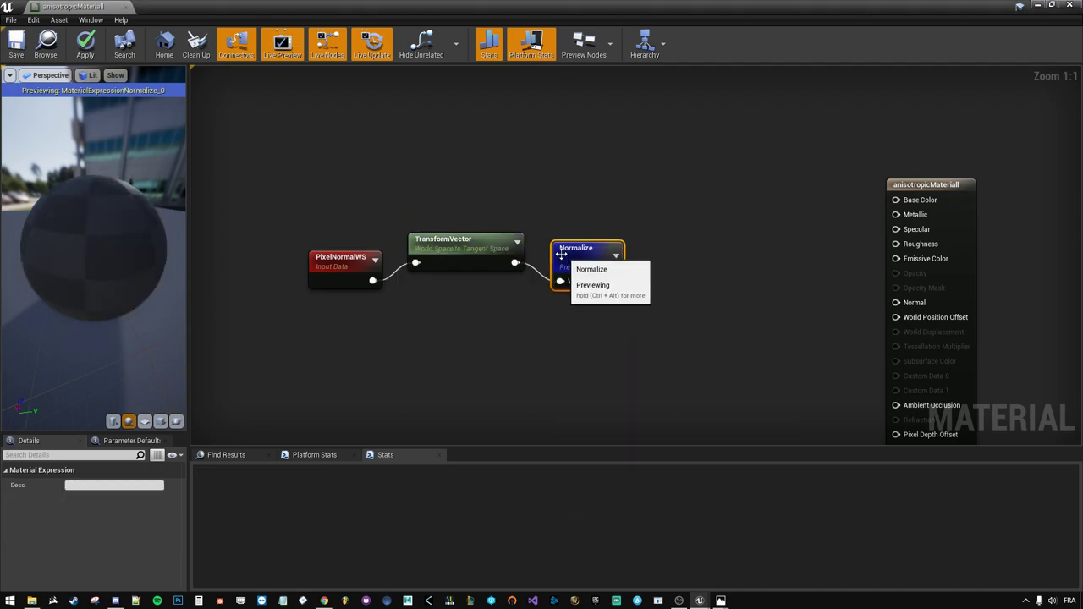
{"action": "left_click", "coordinate": [473, 330]}
- Line up PixelNormalWS and Normalize with the chain and switch the preview mesh to a cylinder
{"action": "left_click", "coordinate": [361, 281]}
{"action": "left_click", "coordinate": [476, 353]}
{"action": "right_click_drag", "start_coordinate": [477, 353], "coordinate": [341, 372]}
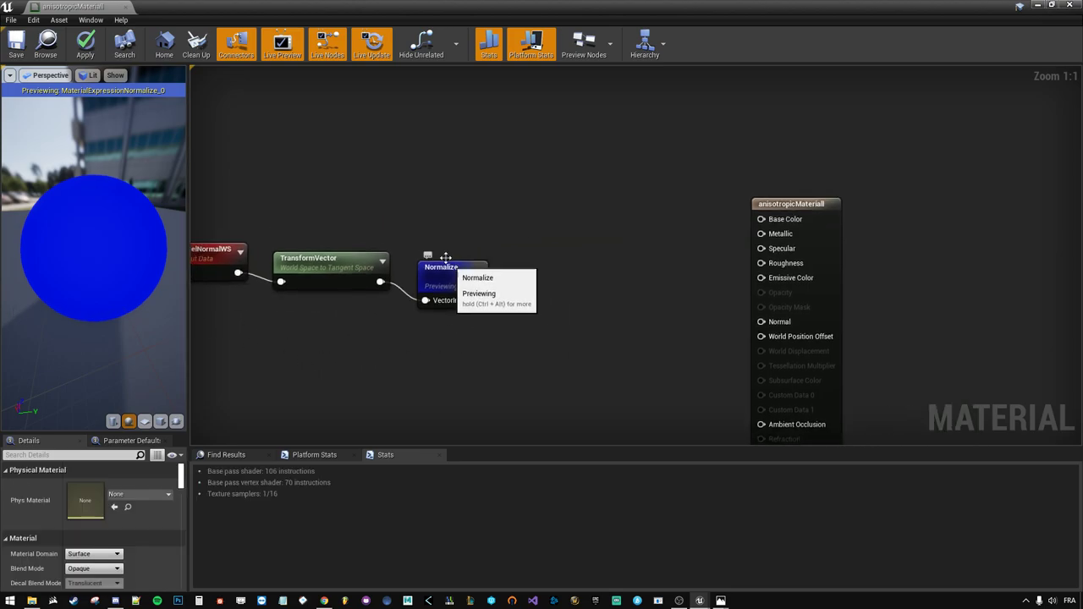
{"action": "left_click_drag", "start_coordinate": [435, 278], "coordinate": [426, 260]}
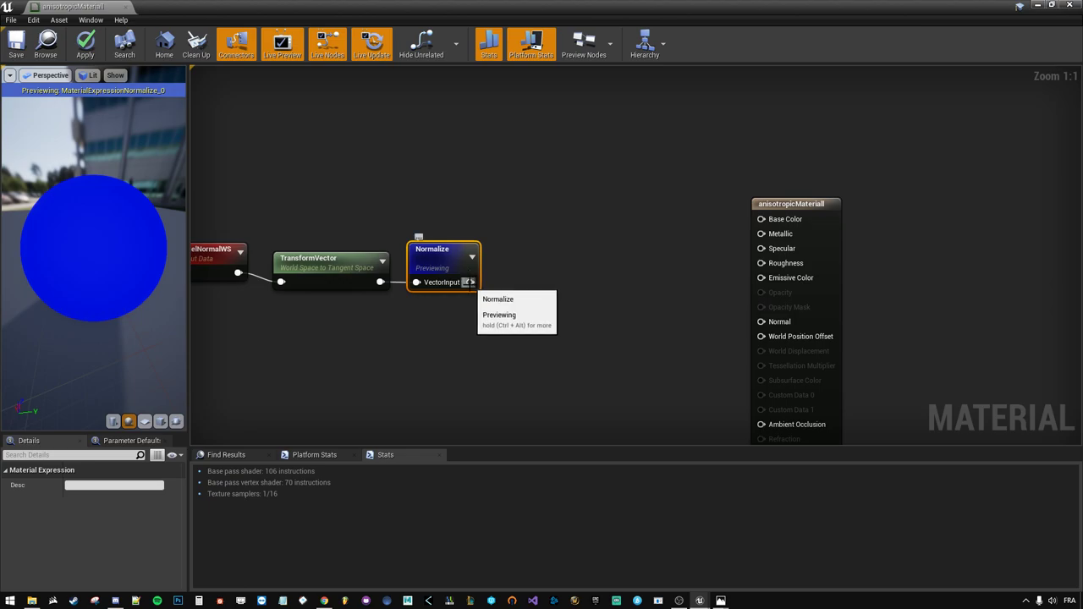
{"action": "left_click_drag", "start_coordinate": [218, 273], "coordinate": [227, 283]}
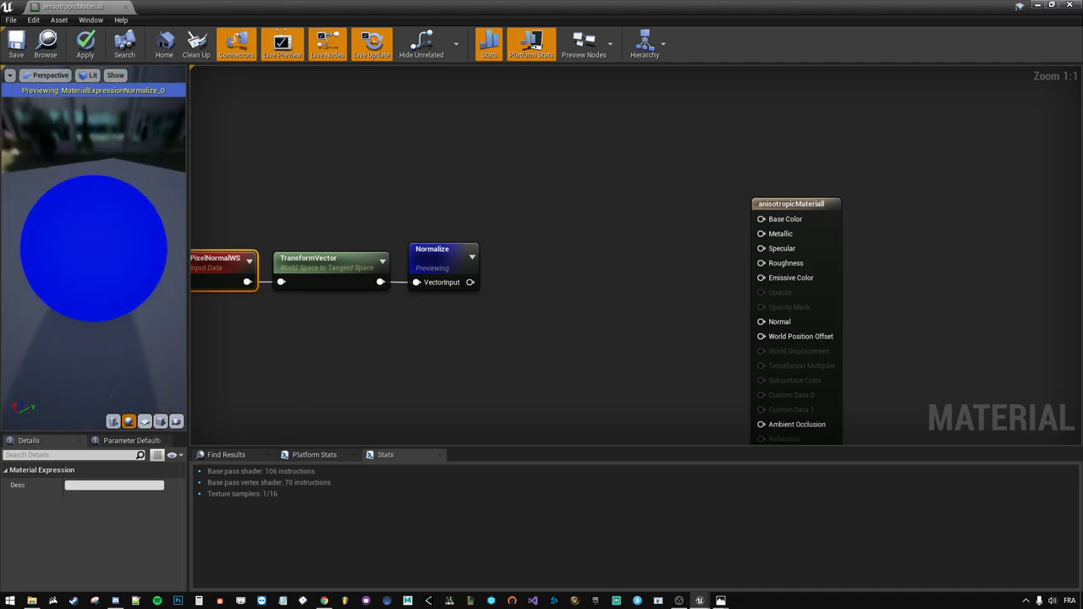
{"action": "left_click", "coordinate": [113, 421]}
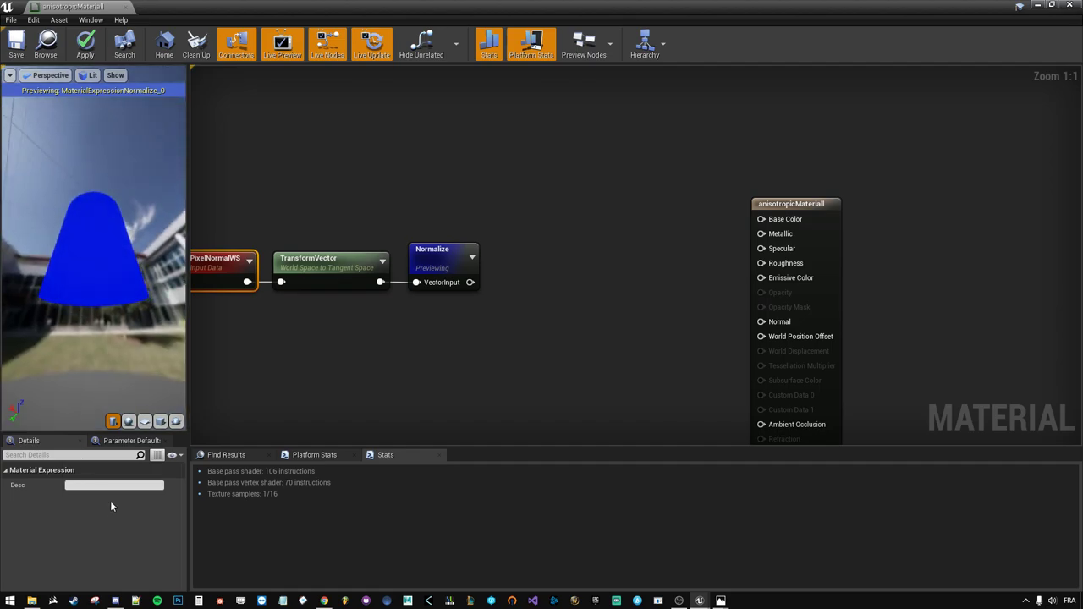
- Switch the preview to a plane and add a Cross node fed by Normalize
{"action": "left_click", "coordinate": [160, 422]}
{"action": "left_click_drag", "start_coordinate": [86, 301], "coordinate": [70, 267]}
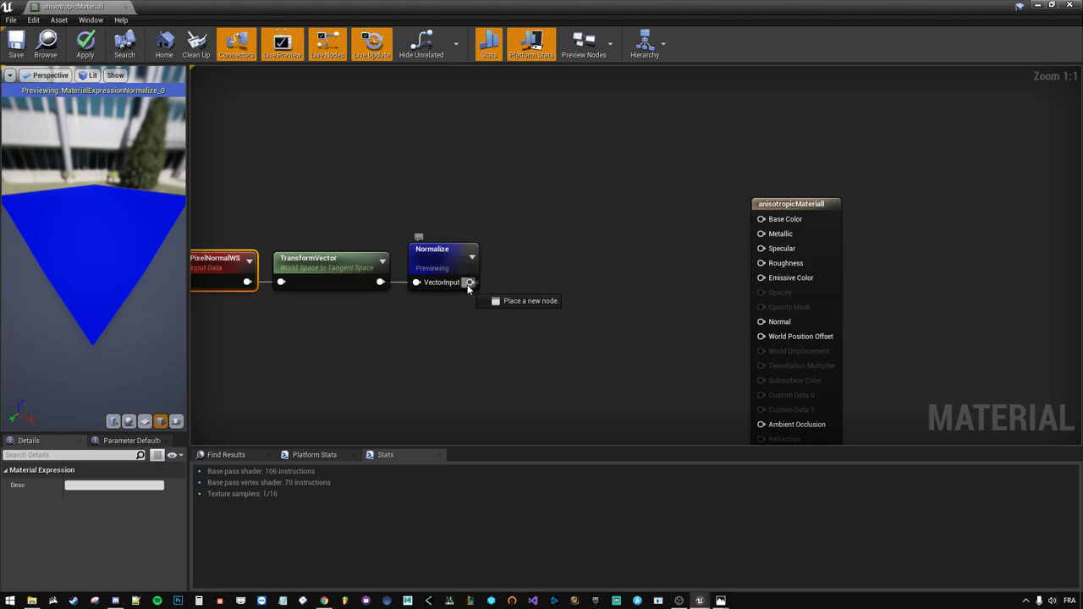
{"action": "mouse_move", "coordinate": [469, 282]}
{"action": "left_mouse_down"}
{"action": "mouse_move", "coordinate": [498, 296]}
{"action": "mouse_move", "coordinate": [380, 373]}
{"action": "left_mouse_up"}
{"action": "type", "text": "cro"}
{"action": "key", "text": "Return"}
- Add a Constant3Vector wired into Cross input B and place it beside Cross
{"action": "type", "text": "c"}
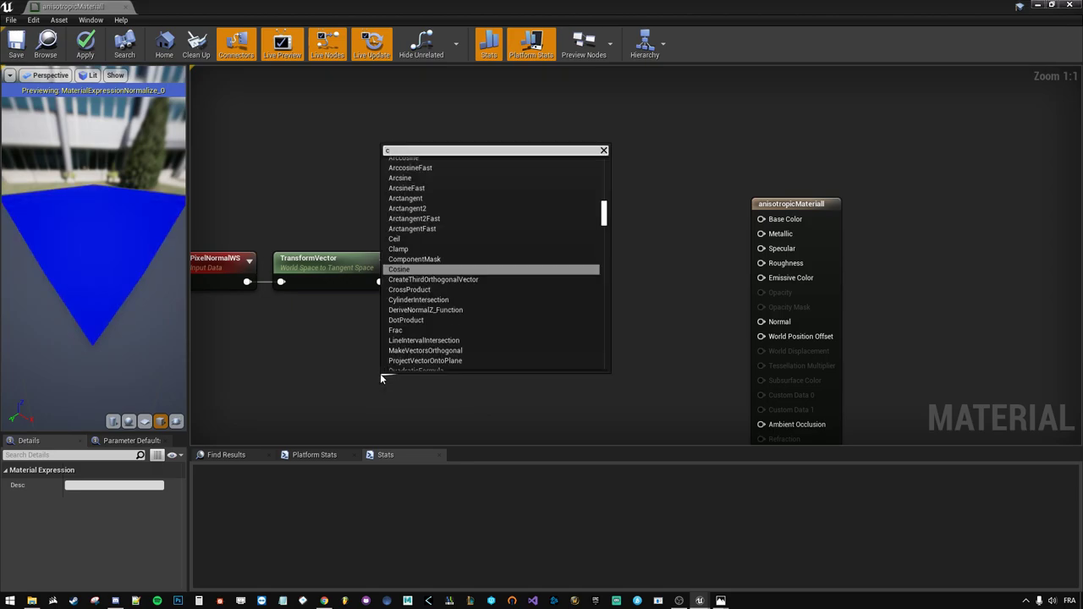
{"action": "type", "text": "ons"}
{"action": "key", "text": "Down"}
{"action": "key", "text": "Down"}
{"action": "key", "text": "Return"}
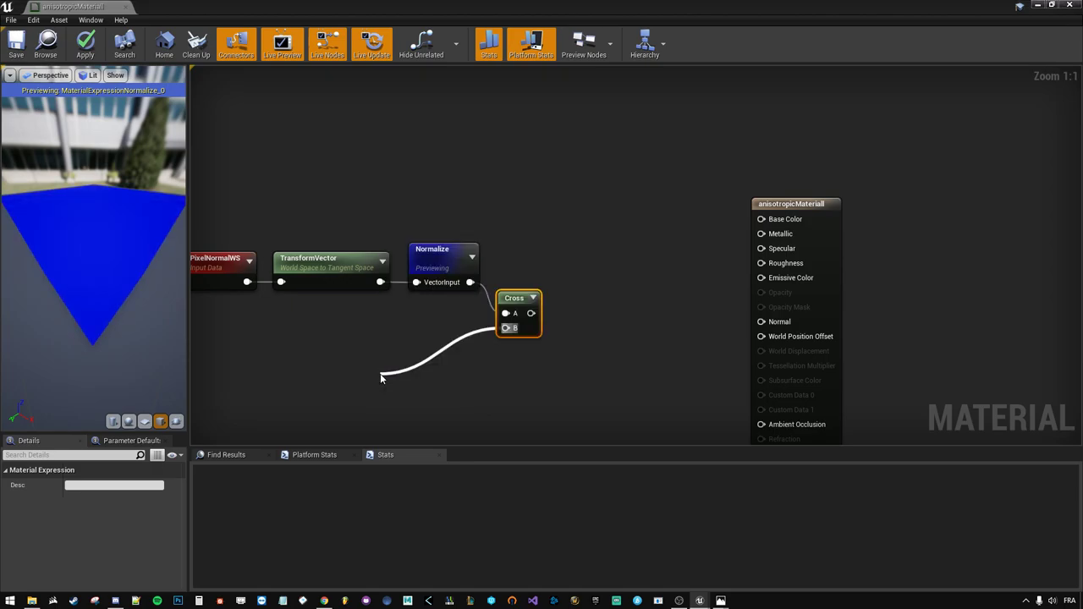
{"action": "left_click", "coordinate": [411, 379]}
{"action": "left_click_drag", "start_coordinate": [410, 378], "coordinate": [457, 329]}
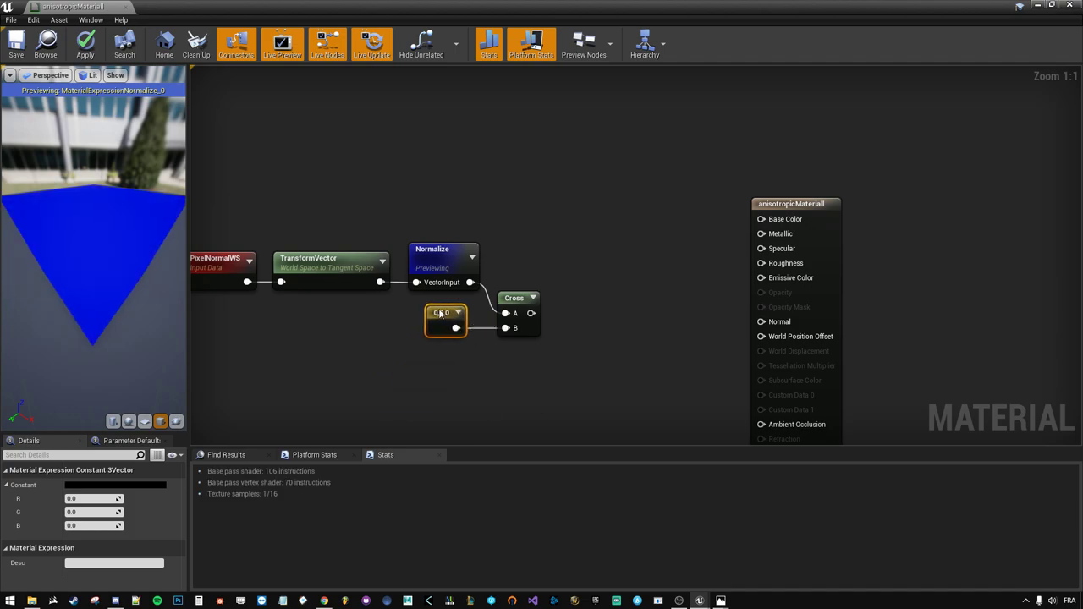
{"action": "left_click_drag", "start_coordinate": [520, 298], "coordinate": [518, 268]}
{"action": "mouse_move", "coordinate": [436, 348]}
{"action": "left_mouse_down"}
{"action": "mouse_move", "coordinate": [461, 330]}
{"action": "mouse_move", "coordinate": [443, 330]}
{"action": "left_mouse_up"}
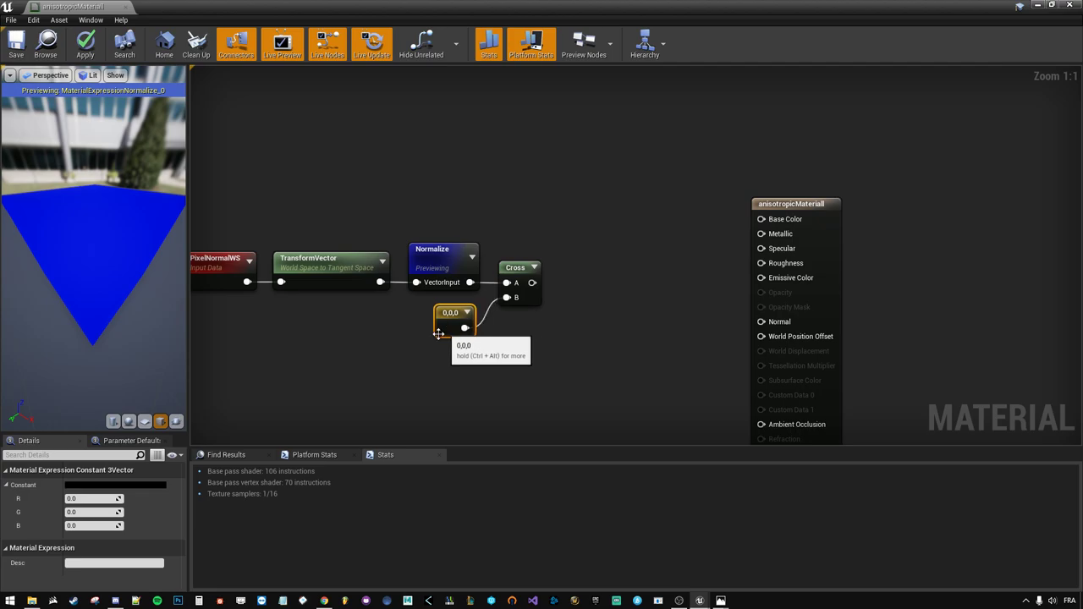
- Set the constant to 1,0,0 and preview the solid green Cross result
{"action": "left_click", "coordinate": [93, 499]}
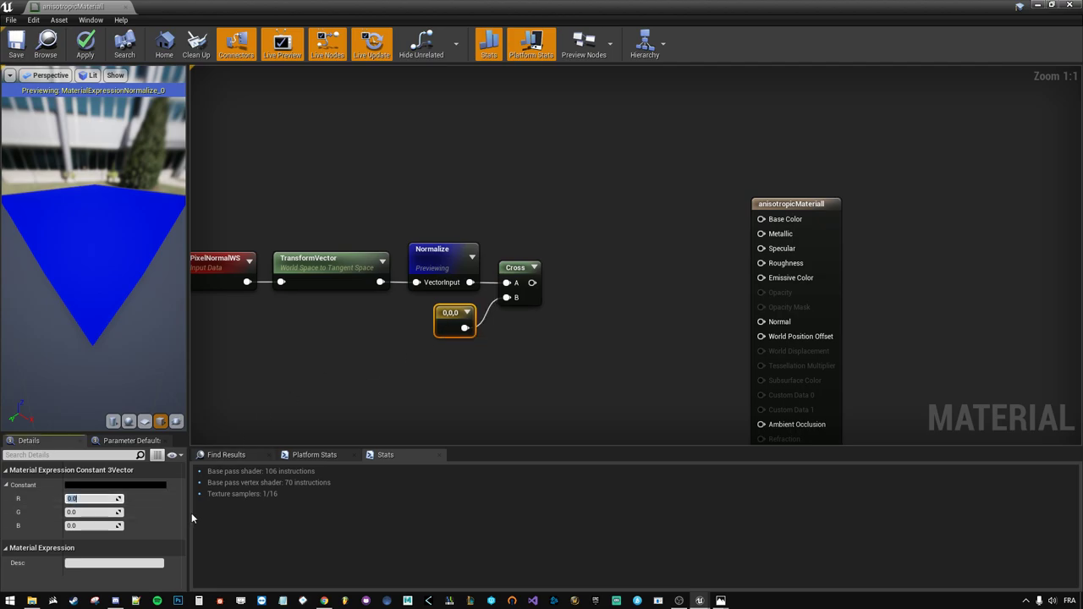
{"action": "type", "text": "1"}
{"action": "key", "text": "Return"}
{"action": "left_click", "coordinate": [514, 338]}
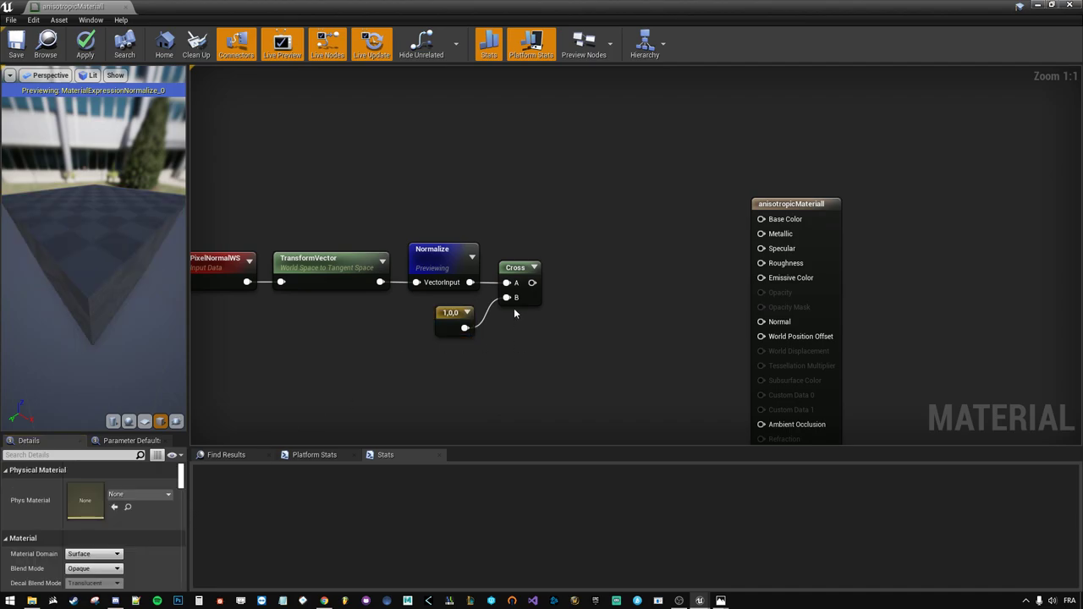
{"action": "right_click", "coordinate": [522, 296]}
{"action": "left_click", "coordinate": [546, 302]}
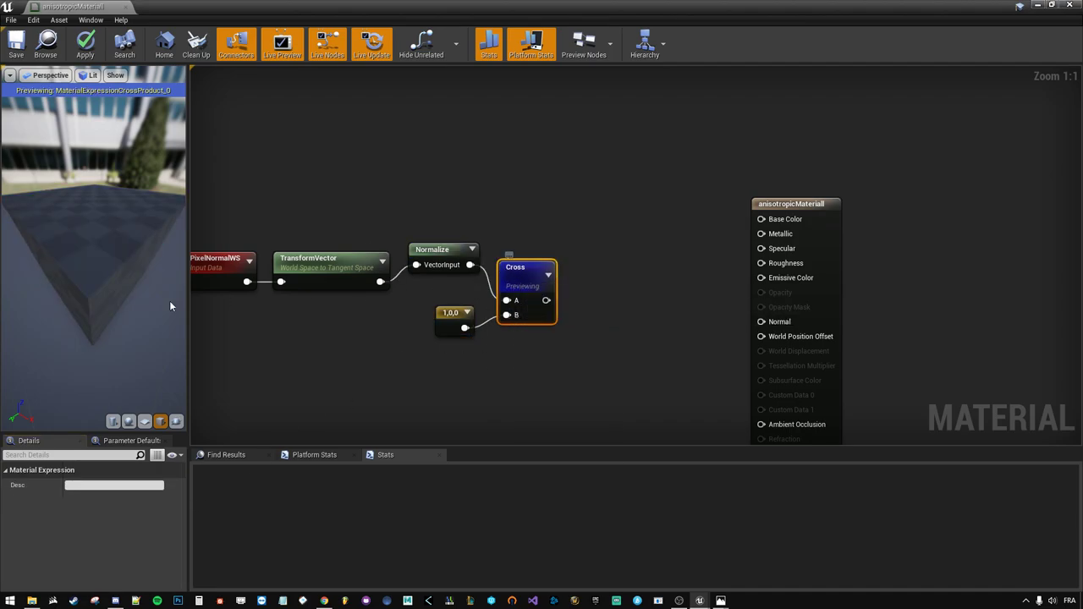
{"action": "mouse_move", "coordinate": [60, 362]}
{"action": "left_mouse_down"}
{"action": "mouse_move", "coordinate": [93, 364]}
{"action": "mouse_move", "coordinate": [76, 375]}
{"action": "left_mouse_up"}
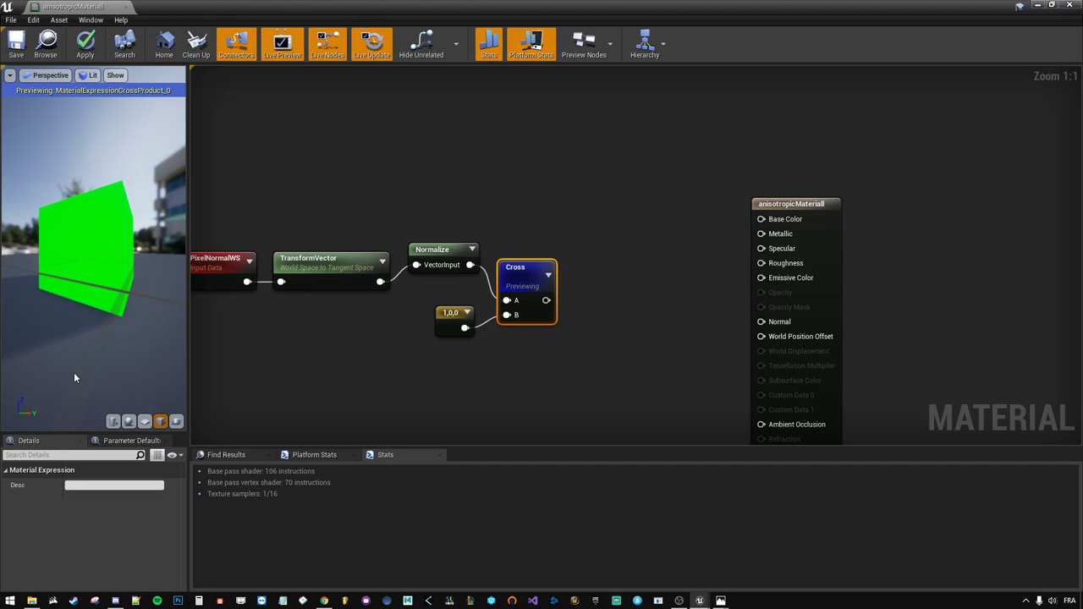
{"action": "left_click", "coordinate": [324, 601]}
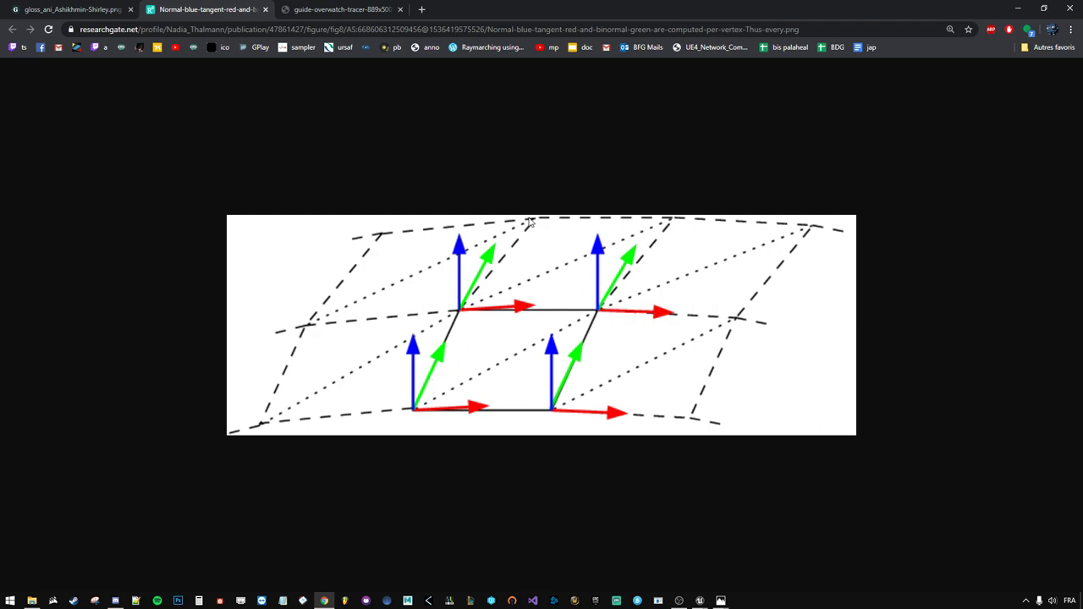
{"action": "left_click", "coordinate": [1017, 7]}
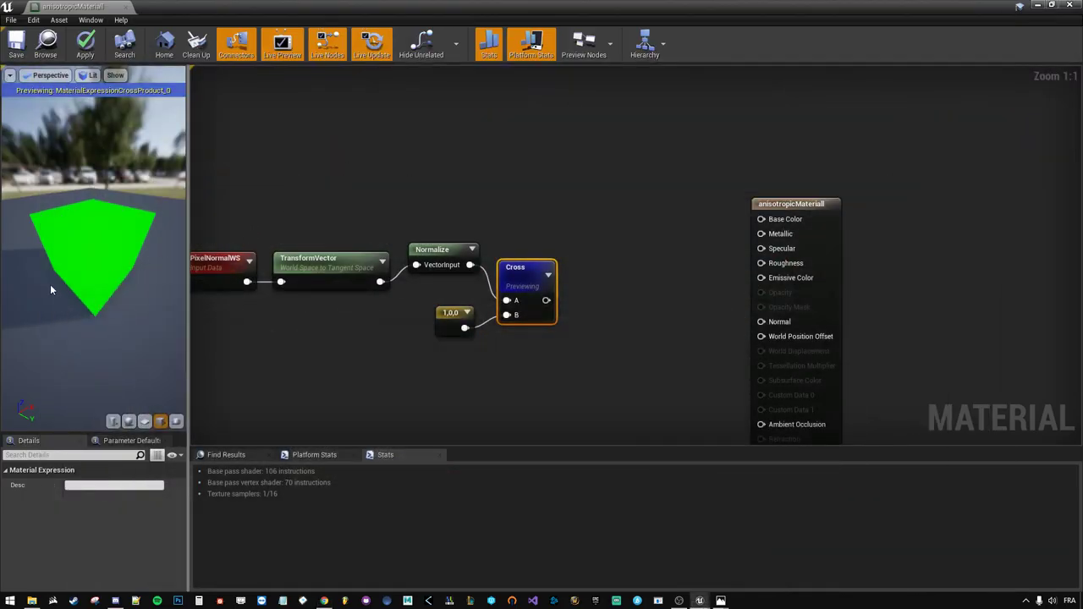
- Rearrange the Normalize and Cross nodes and check the constant's 1,0,0 values
{"action": "mouse_move", "coordinate": [50, 284]}
{"action": "left_mouse_down"}
{"action": "mouse_move", "coordinate": [127, 279]}
{"action": "mouse_move", "coordinate": [15, 296]}
{"action": "left_mouse_up"}
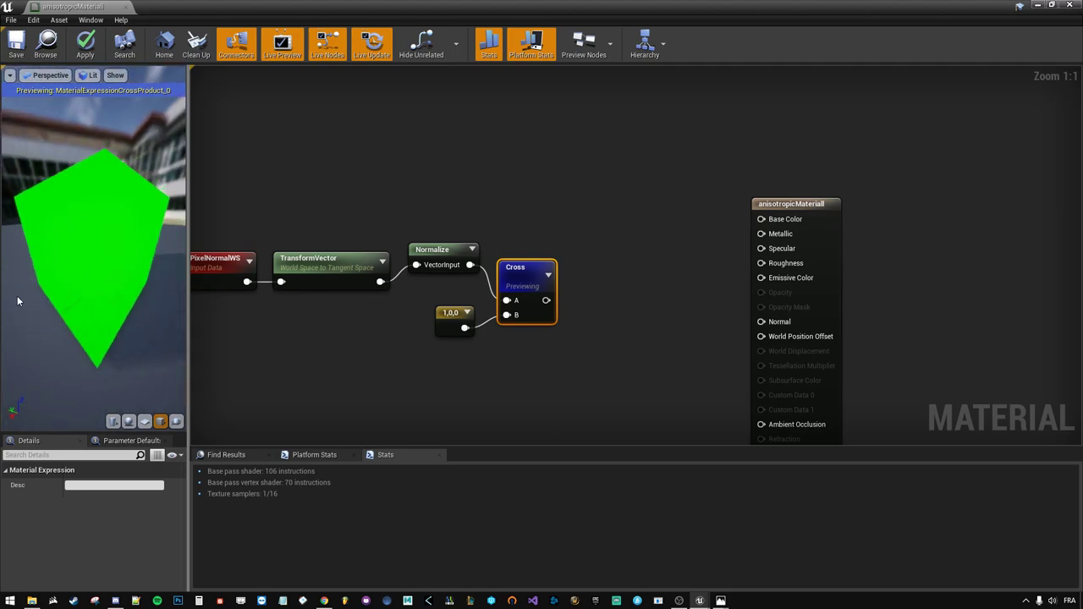
{"action": "right_click_drag", "start_coordinate": [259, 305], "coordinate": [403, 306]}
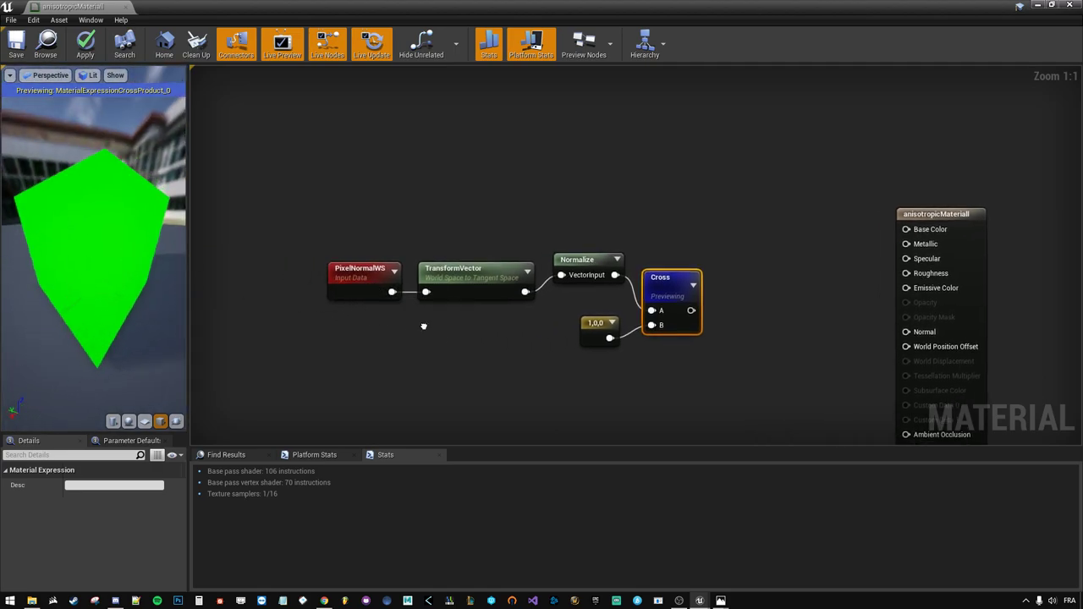
{"action": "right_click_drag", "start_coordinate": [570, 277], "coordinate": [379, 261]}
{"action": "left_click_drag", "start_coordinate": [379, 261], "coordinate": [369, 280]}
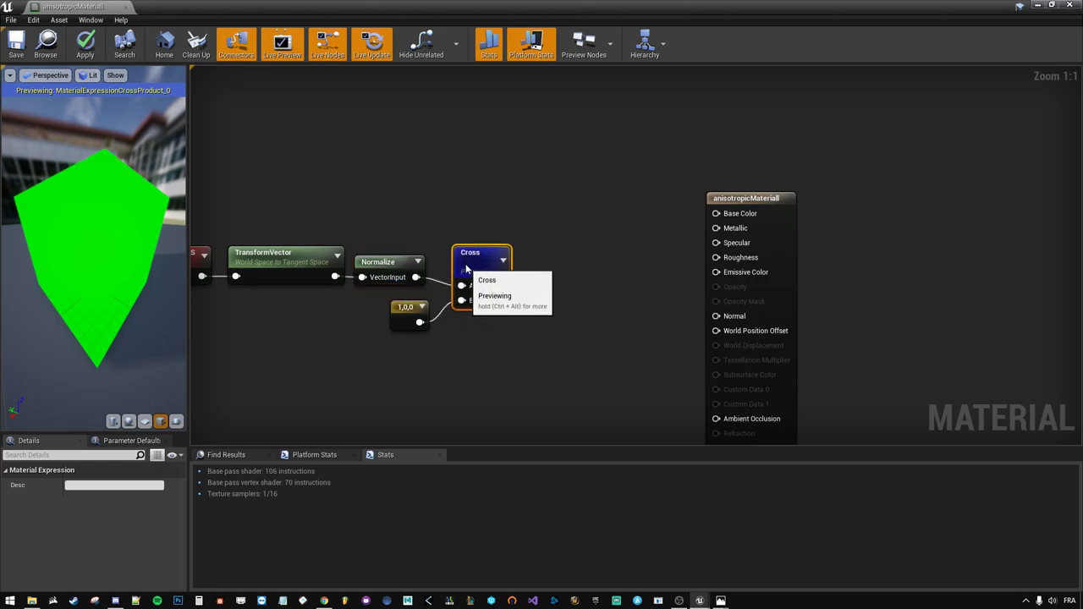
{"action": "left_click_drag", "start_coordinate": [464, 268], "coordinate": [452, 249]}
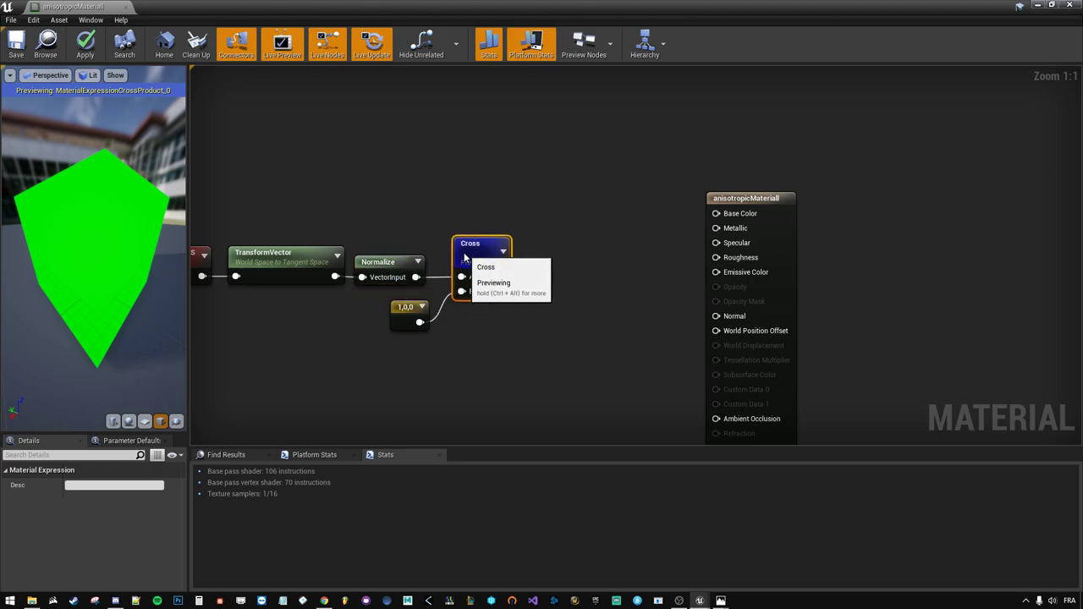
{"action": "left_click", "coordinate": [430, 332]}
{"action": "left_click", "coordinate": [399, 325]}
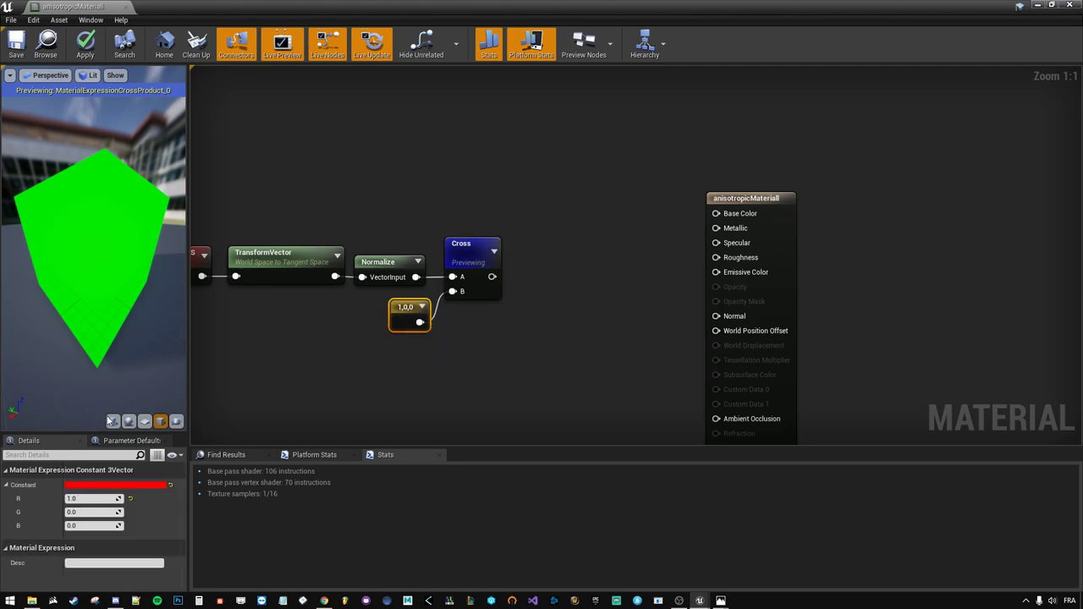
{"action": "left_click_drag", "start_coordinate": [93, 254], "coordinate": [110, 287]}
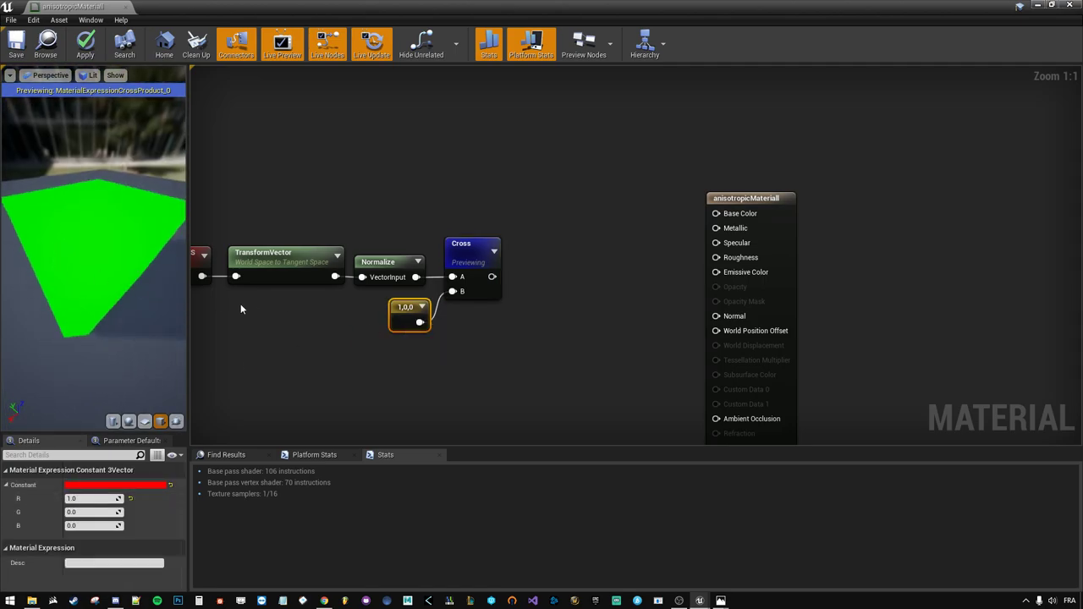
- Duplicate the Normalize node and wire the Cross output into the copy
{"action": "left_click", "coordinate": [385, 264]}
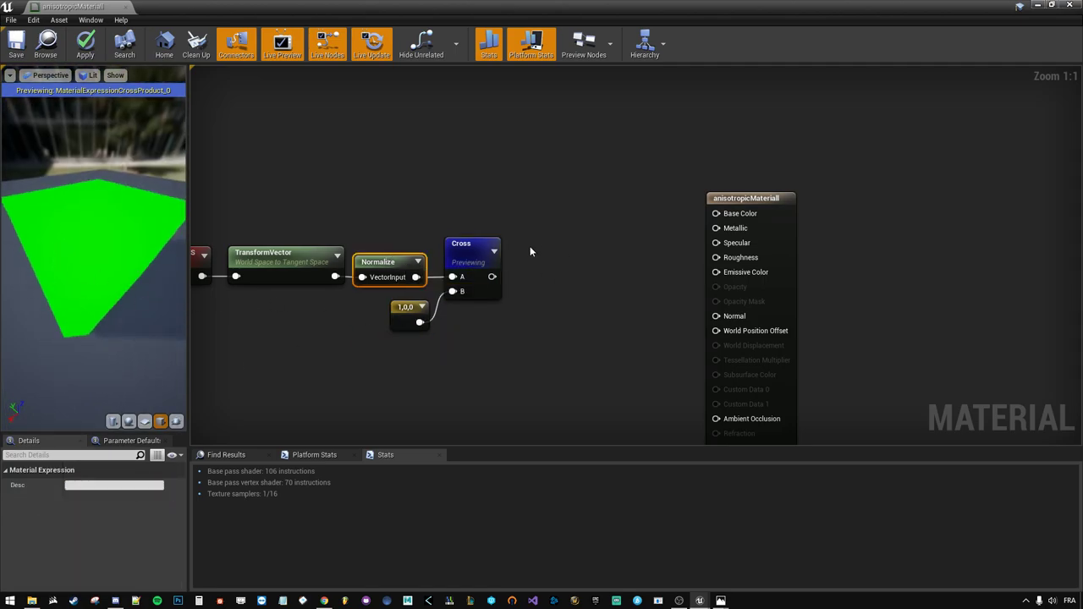
{"action": "key", "text": "ctrl+c"}
{"action": "key", "text": "ctrl+v"}
{"action": "left_click_drag", "start_coordinate": [491, 276], "coordinate": [535, 276]}
{"action": "left_click", "coordinate": [520, 345]}
{"action": "key", "text": "Home"}
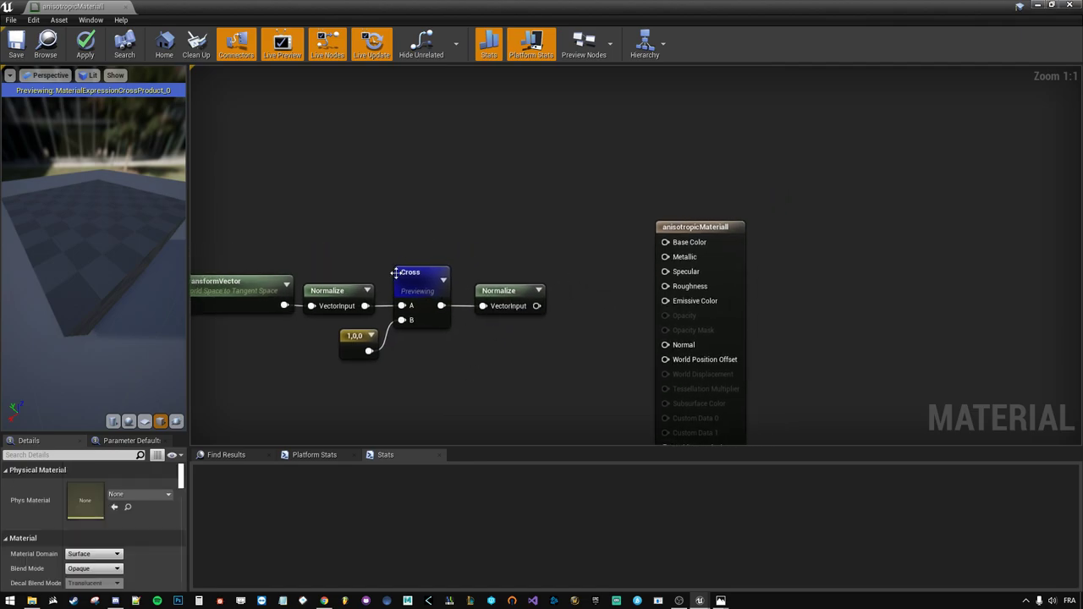
- Stop previewing the Cross node
{"action": "right_click", "coordinate": [395, 273]}
{"action": "left_click", "coordinate": [447, 276]}
{"action": "left_click", "coordinate": [462, 221]}
{"action": "left_click", "coordinate": [431, 320]}
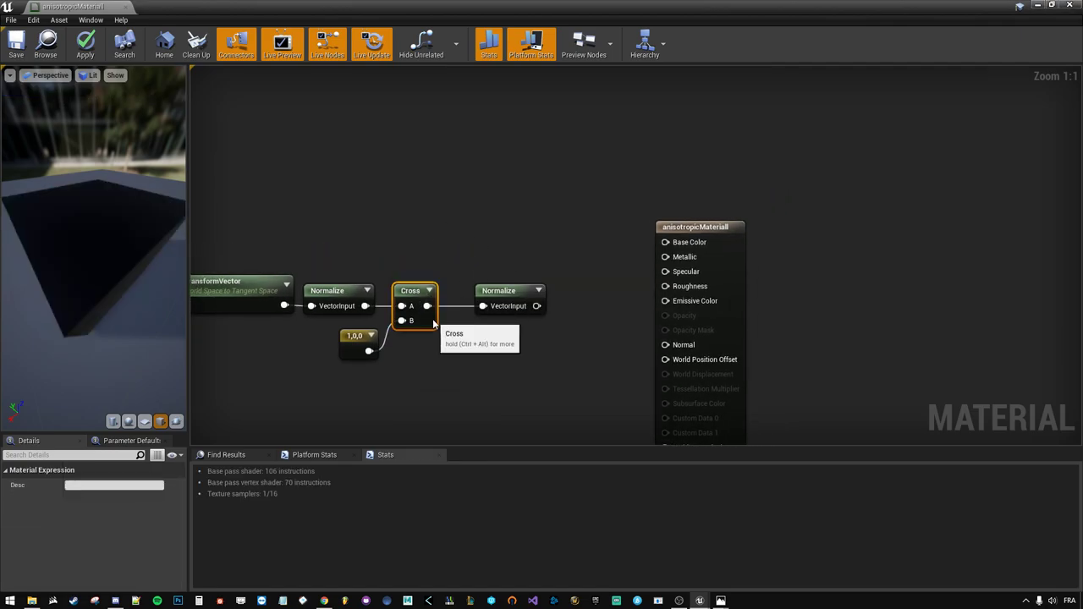
{"action": "left_click", "coordinate": [556, 243]}
- Preview the new Normalize node's green result and move the material result node further right
{"action": "left_click", "coordinate": [519, 291]}
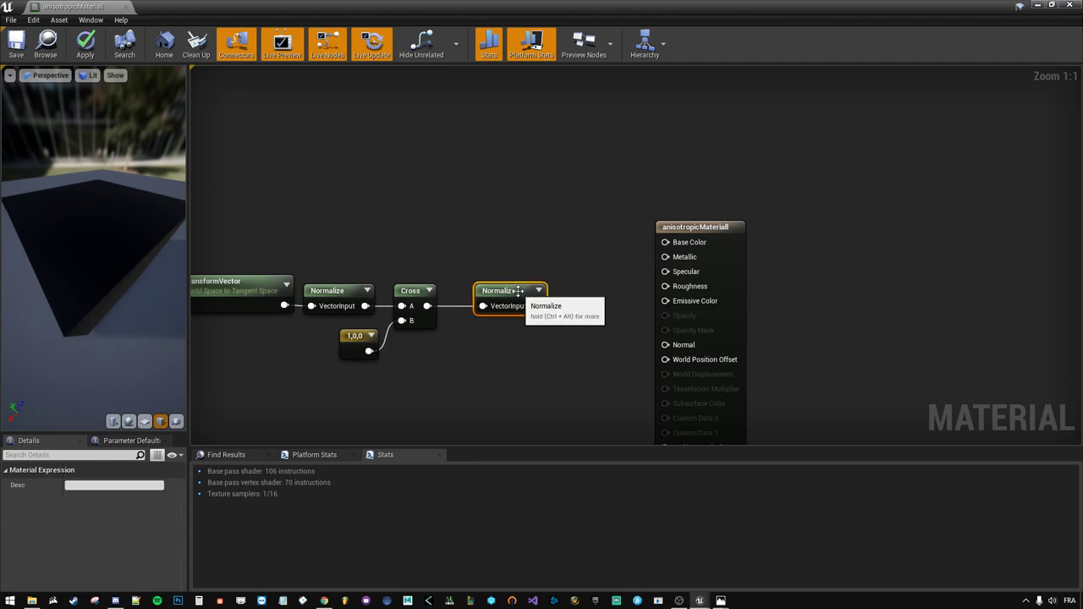
{"action": "right_click", "coordinate": [519, 292]}
{"action": "left_click", "coordinate": [550, 305]}
{"action": "right_click", "coordinate": [525, 293]}
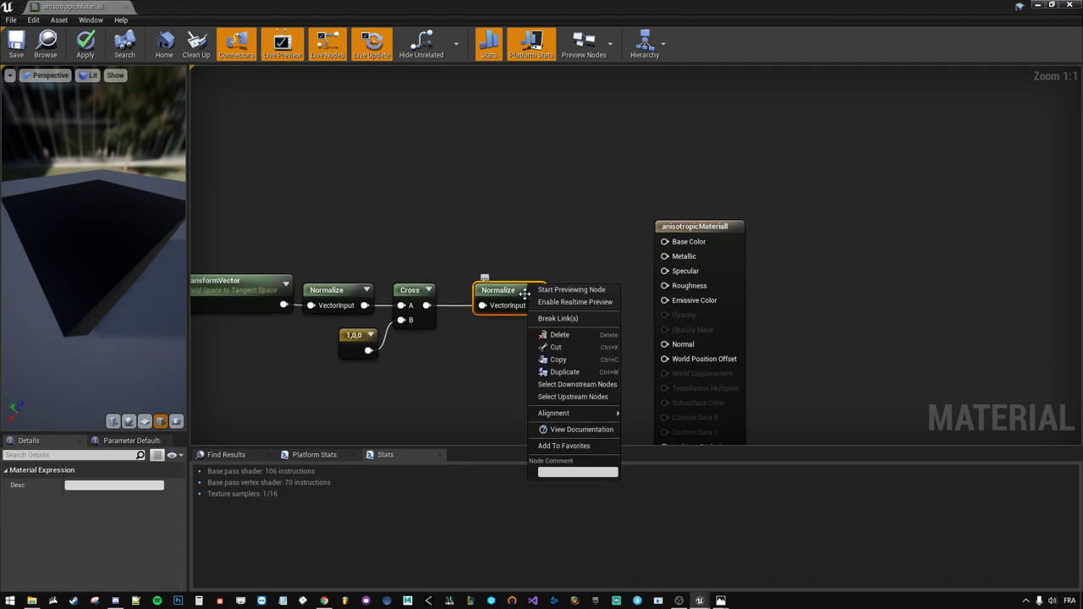
{"action": "left_click", "coordinate": [571, 289]}
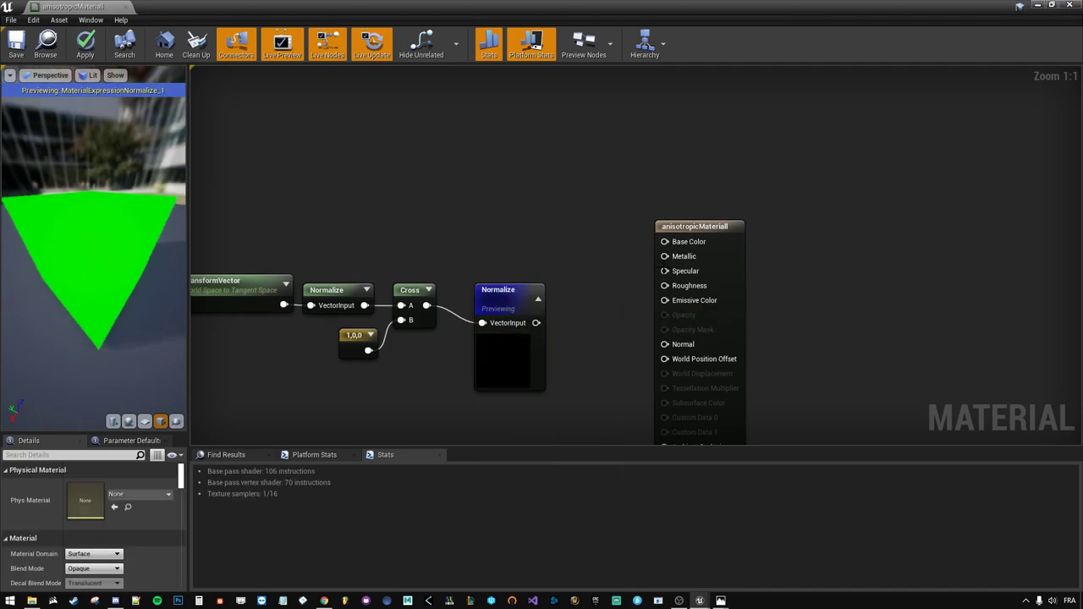
{"action": "left_click_drag", "start_coordinate": [711, 241], "coordinate": [810, 241]}
{"action": "left_click", "coordinate": [540, 210]}
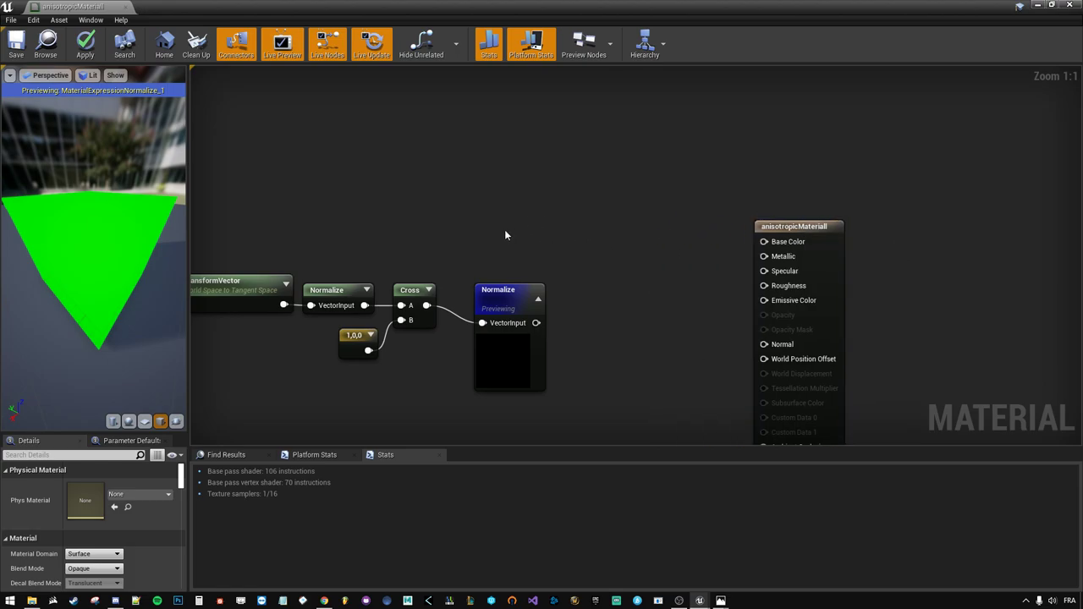
{"action": "scroll", "coordinate": [505, 234], "scroll_direction": "down", "scroll_amount": 1}
- Select the PixelNormalWS-to-Normalize chain and wrap it in a comment titled 'tangent'
{"action": "left_click", "coordinate": [509, 318]}
{"action": "left_click", "coordinate": [417, 239]}
{"action": "mouse_move", "coordinate": [417, 239]}
{"action": "right_mouse_down"}
{"action": "mouse_move", "coordinate": [556, 323]}
{"action": "mouse_move", "coordinate": [550, 254]}
{"action": "right_mouse_up"}
{"action": "left_click_drag", "start_coordinate": [300, 220], "coordinate": [659, 372]}
{"action": "key", "text": "c"}
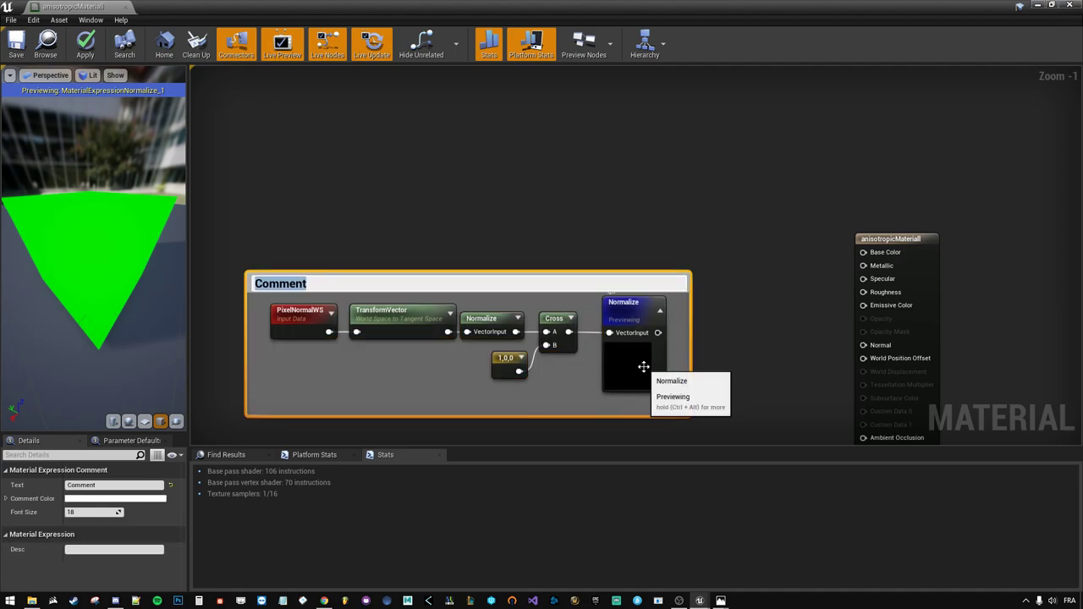
{"action": "type", "text": "tangent"}
{"action": "key", "text": "Return"}
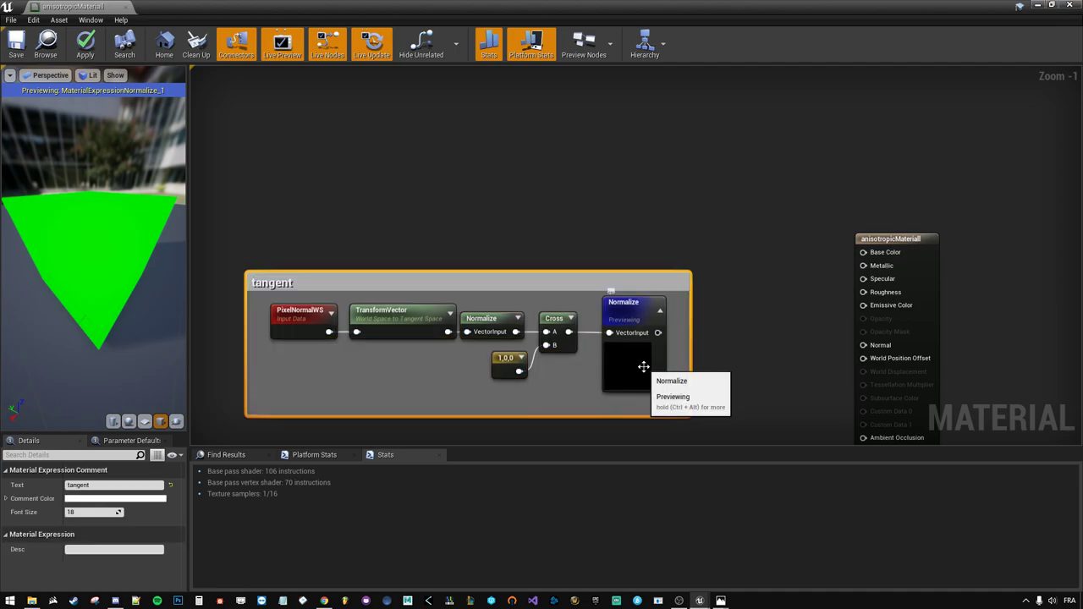
- Orbit the preview mesh to inspect the final Normalize's green result
{"action": "left_click", "coordinate": [430, 205]}
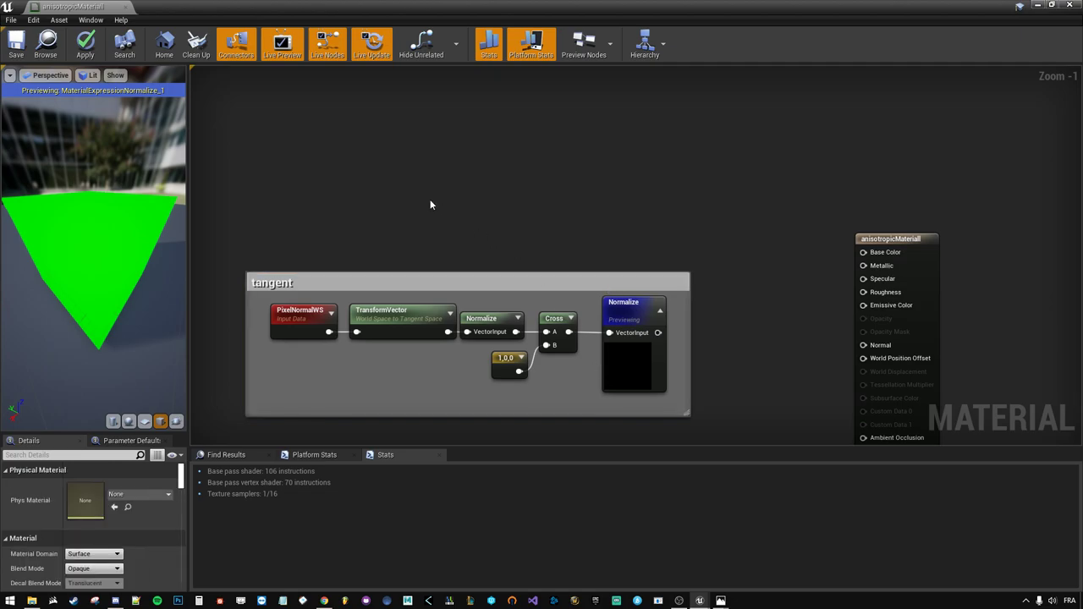
{"action": "right_click_drag", "start_coordinate": [430, 205], "coordinate": [423, 230]}
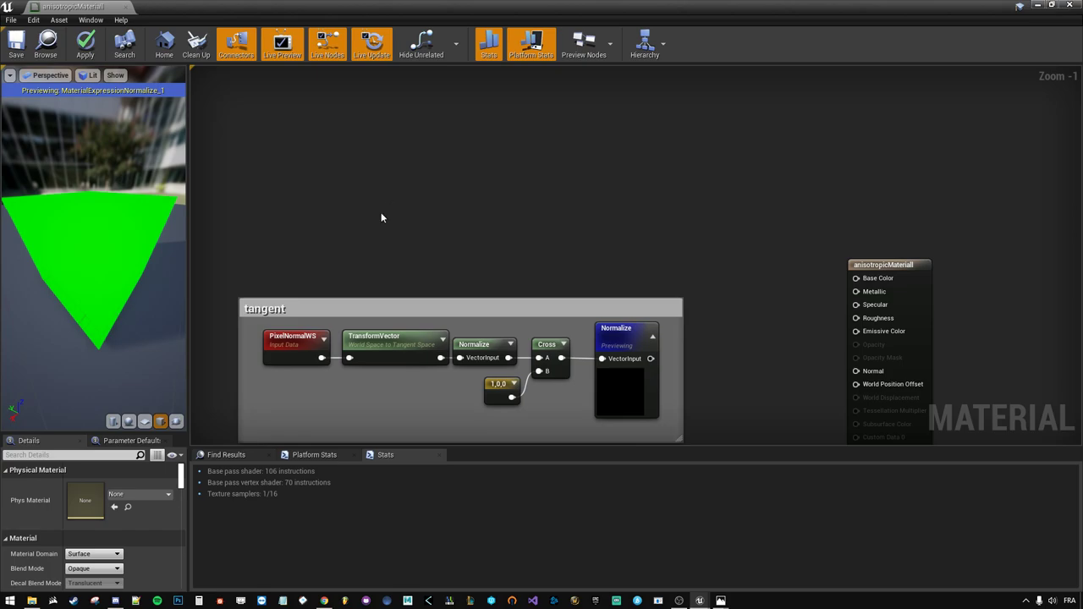
{"action": "left_click_drag", "start_coordinate": [105, 245], "coordinate": [110, 247]}
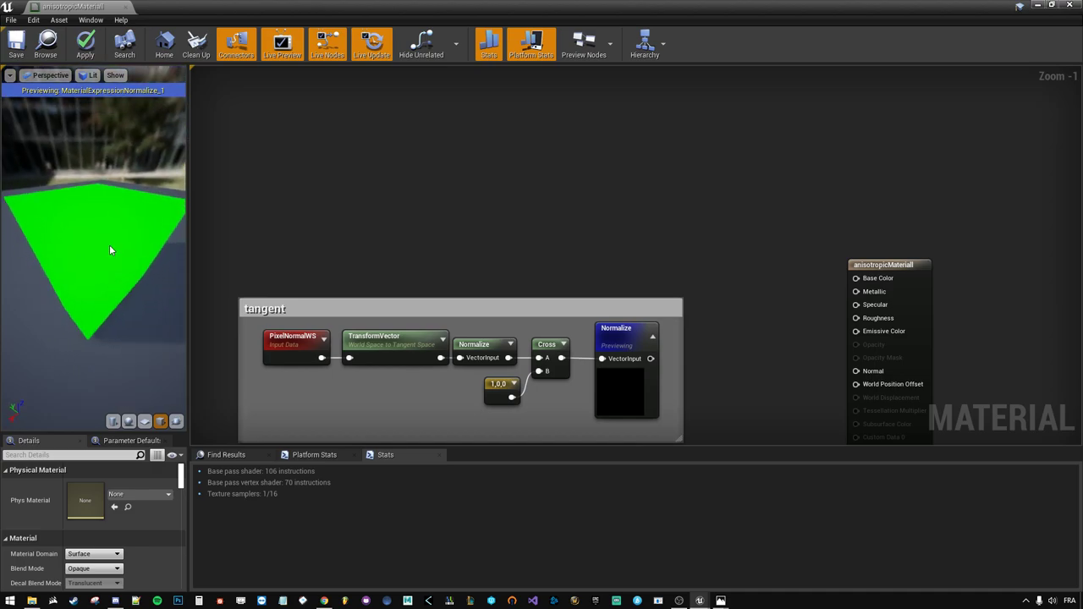
{"action": "left_click_drag", "start_coordinate": [109, 246], "coordinate": [144, 262]}
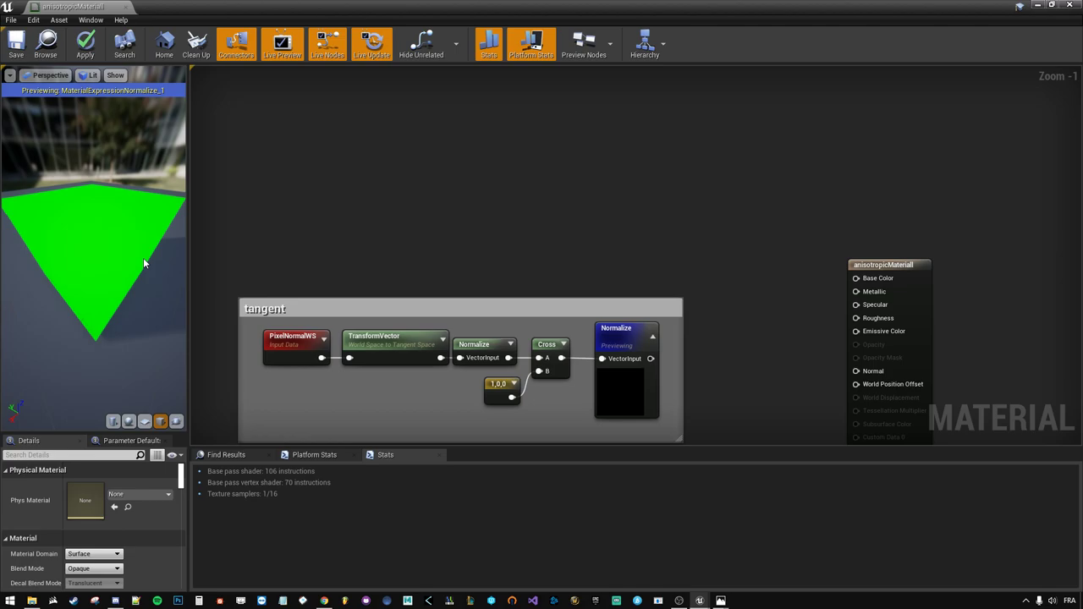
{"action": "left_click", "coordinate": [325, 601]}
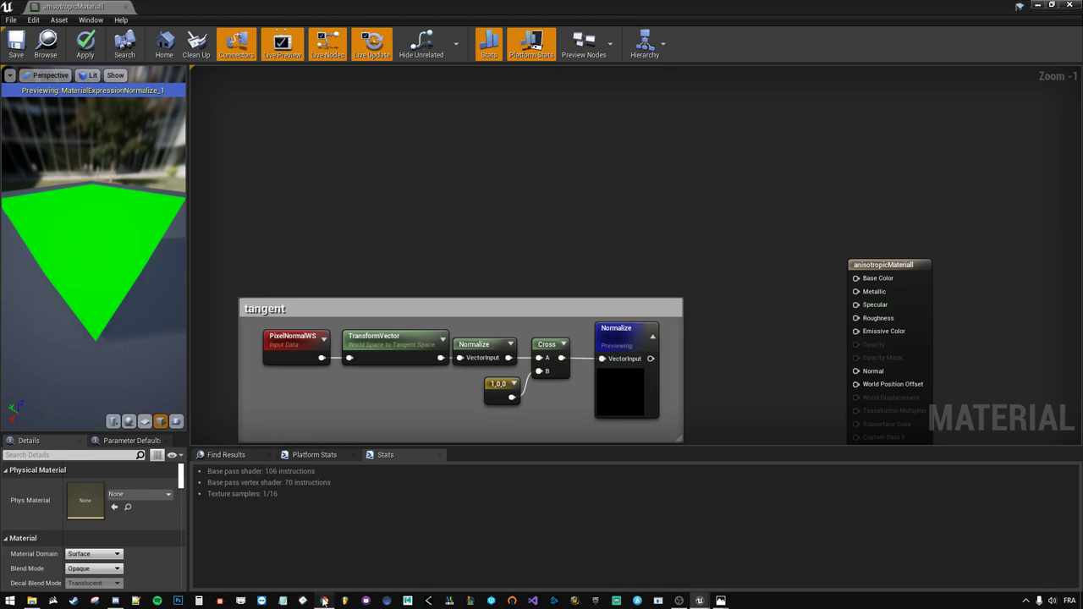
- View the Ashikhmin-Shirley gloss reference image in Chrome, then minimize the browser
{"action": "left_click", "coordinate": [105, 8]}
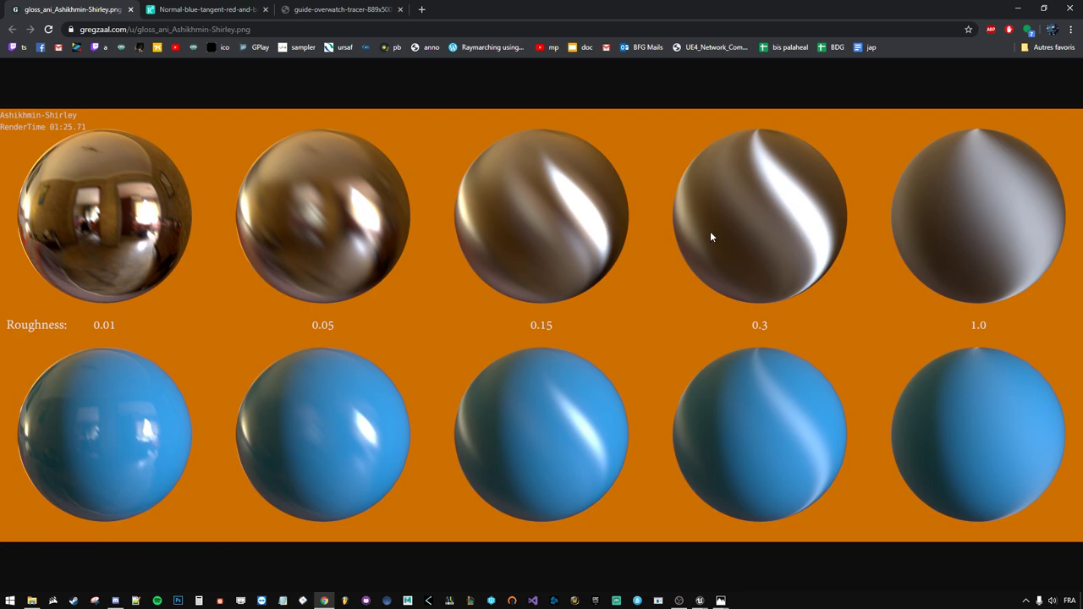
{"action": "left_click", "coordinate": [1017, 11]}
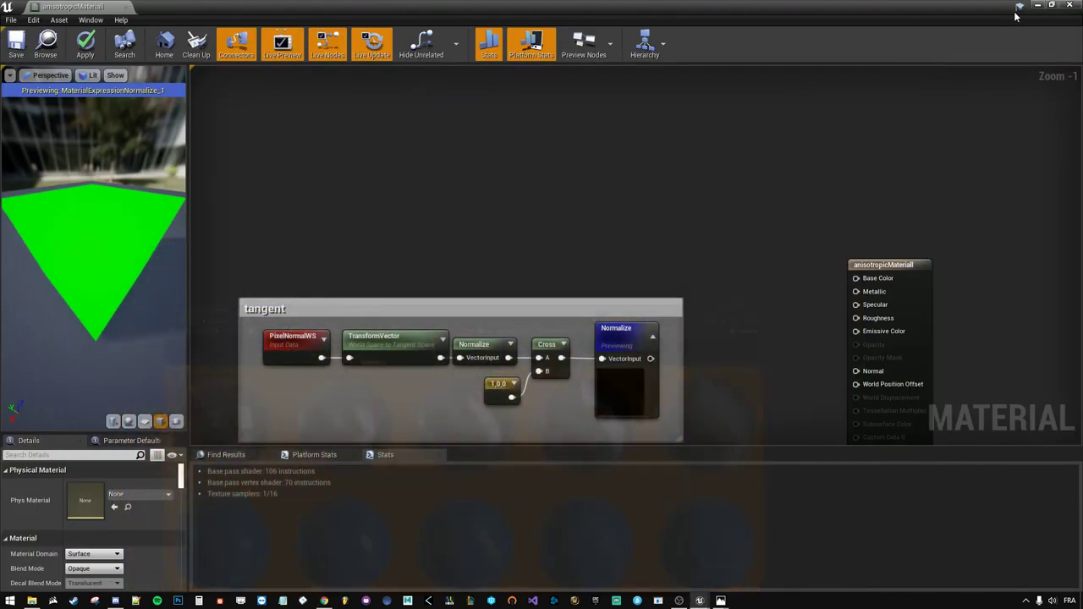
- Add a Camera Vector node to the graph and move it higher up
{"action": "right_click", "coordinate": [303, 197]}
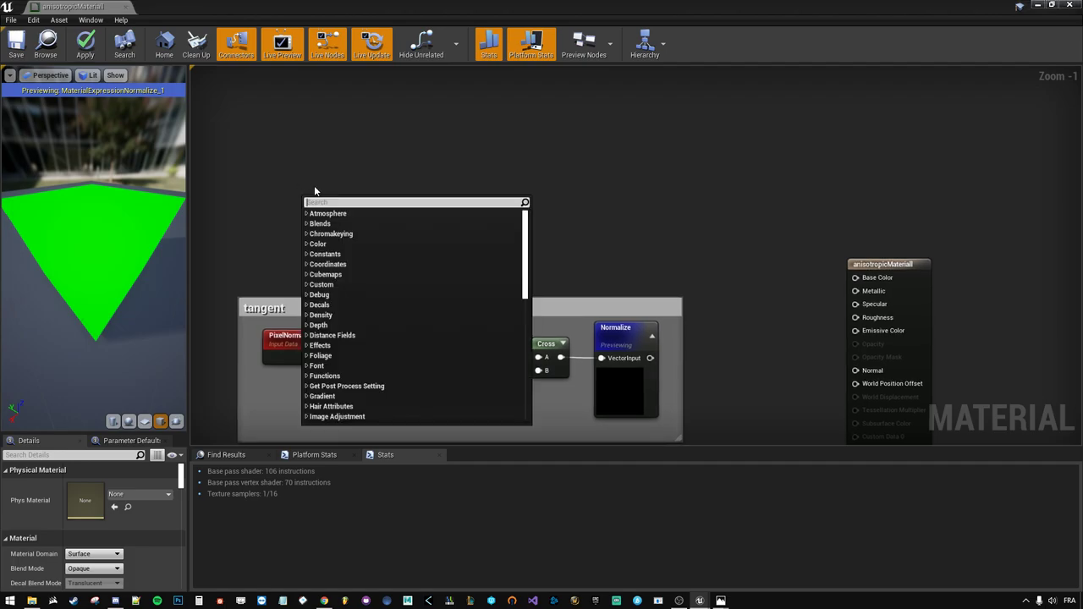
{"action": "type", "text": "cam"}
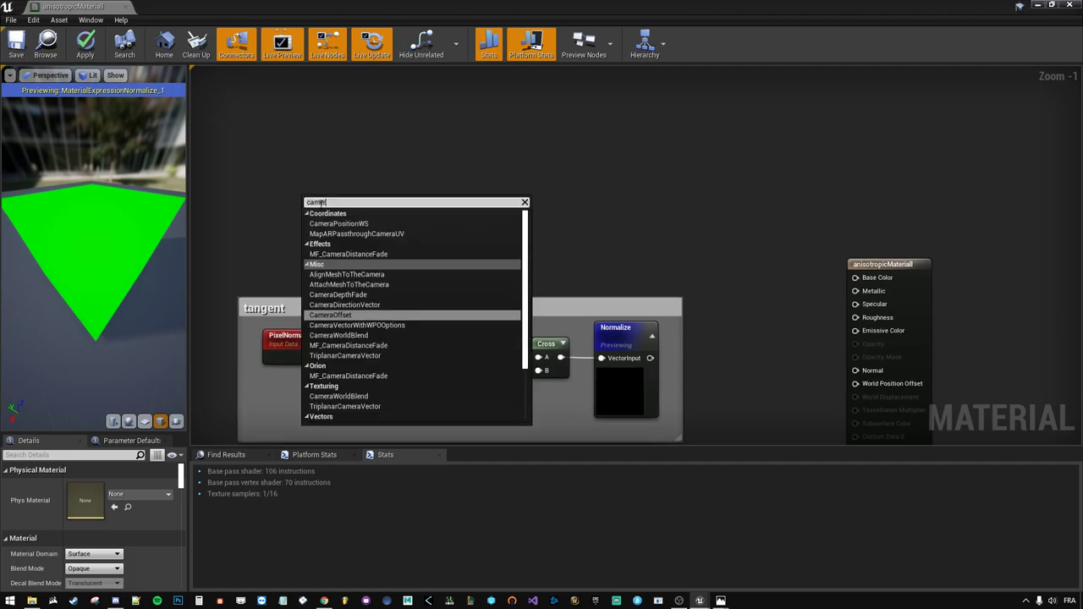
{"action": "type", "text": "era vectr"}
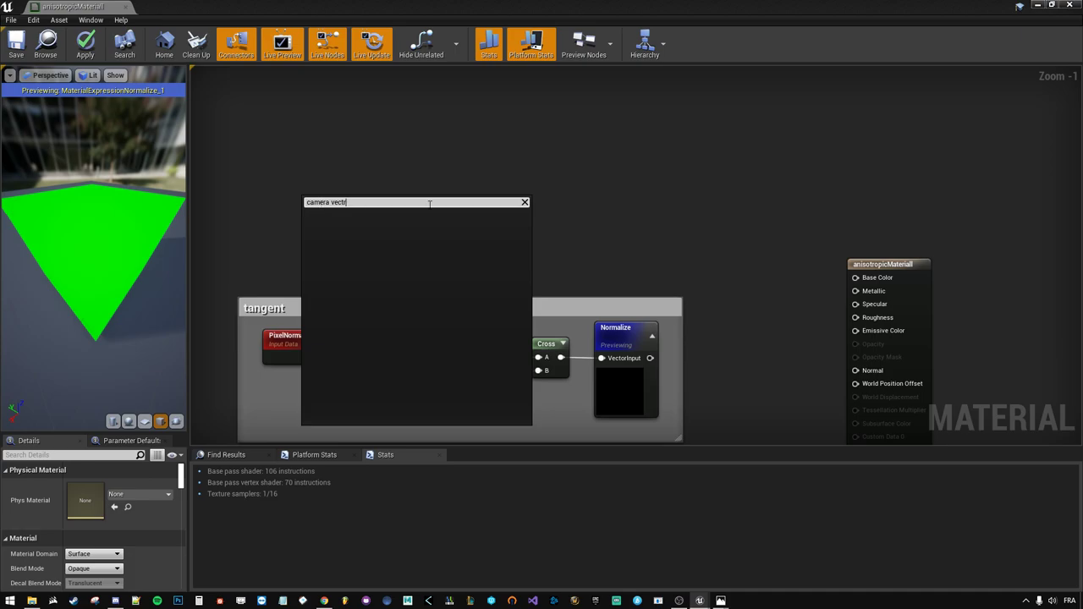
{"action": "key", "text": "BackSpace"}
{"action": "left_click", "coordinate": [415, 273]}
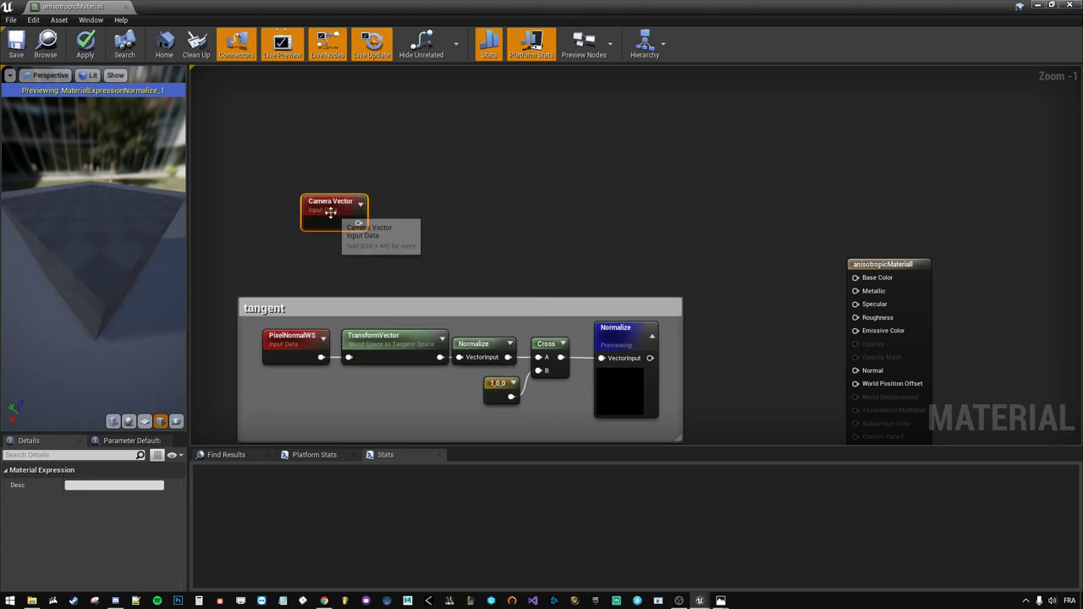
{"action": "left_click_drag", "start_coordinate": [330, 212], "coordinate": [340, 148]}
{"action": "left_click", "coordinate": [346, 232]}
- Add a CameraDirectionVector node and place it just under the Camera Vector node
{"action": "right_click", "coordinate": [347, 230]}
{"action": "type", "text": "camer"}
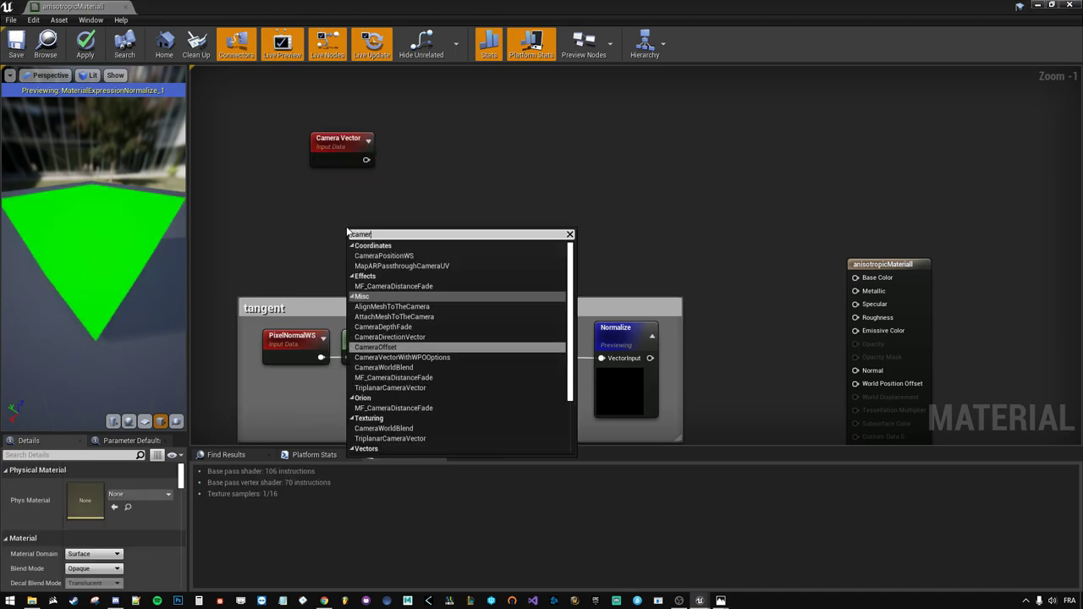
{"action": "type", "text": "a dire"}
{"action": "key", "text": "Return"}
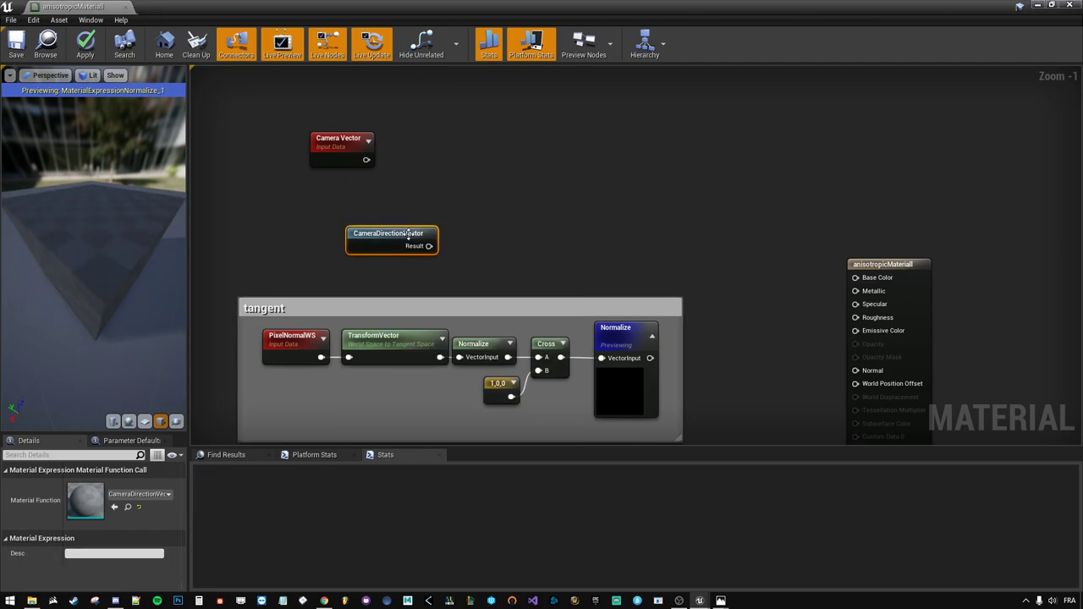
{"action": "left_click_drag", "start_coordinate": [407, 235], "coordinate": [340, 188]}
{"action": "right_click_drag", "start_coordinate": [403, 179], "coordinate": [472, 210]}
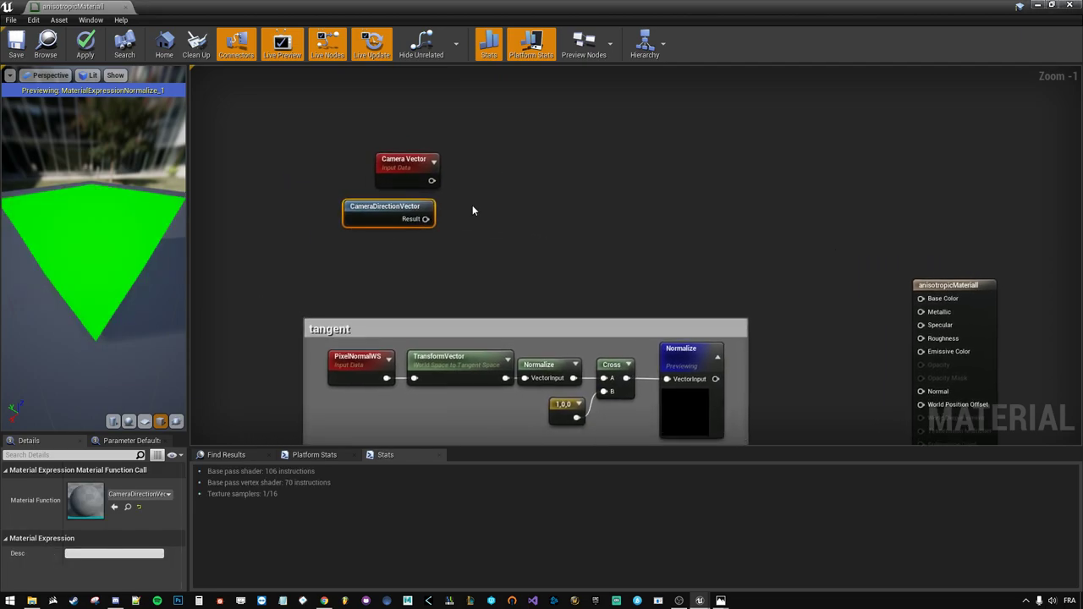
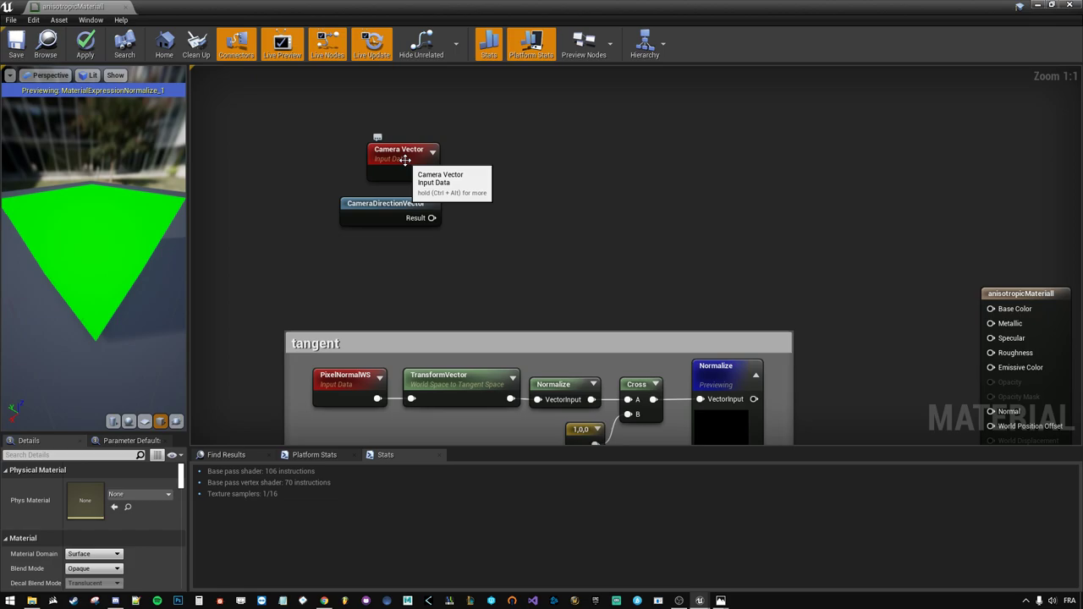
- Add a Subtract node taking Camera Vector minus CameraDirectionVector (wired into B)
{"action": "key", "text": "ctrl+alt"}
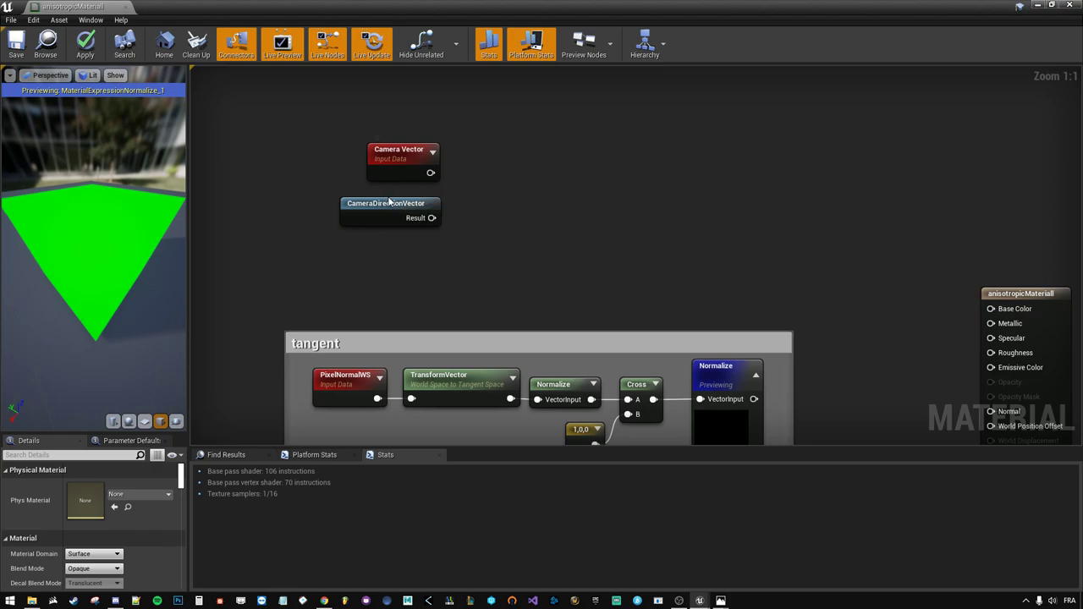
{"action": "mouse_move", "coordinate": [389, 210]}
{"action": "left_click_drag", "start_coordinate": [429, 173], "coordinate": [470, 181]}
{"action": "type", "text": "subt"}
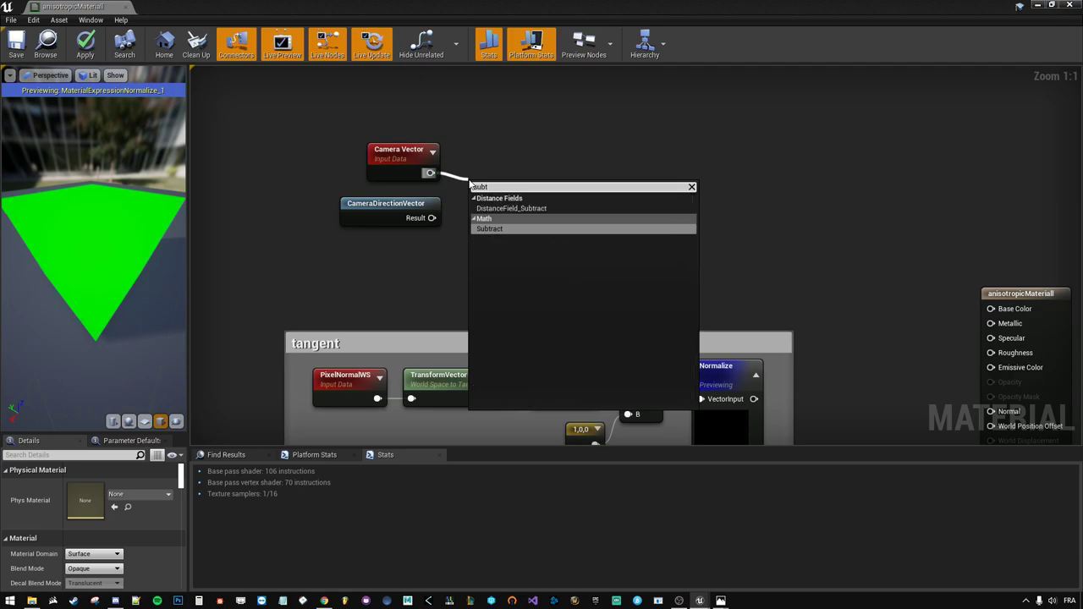
{"action": "key", "text": "Return"}
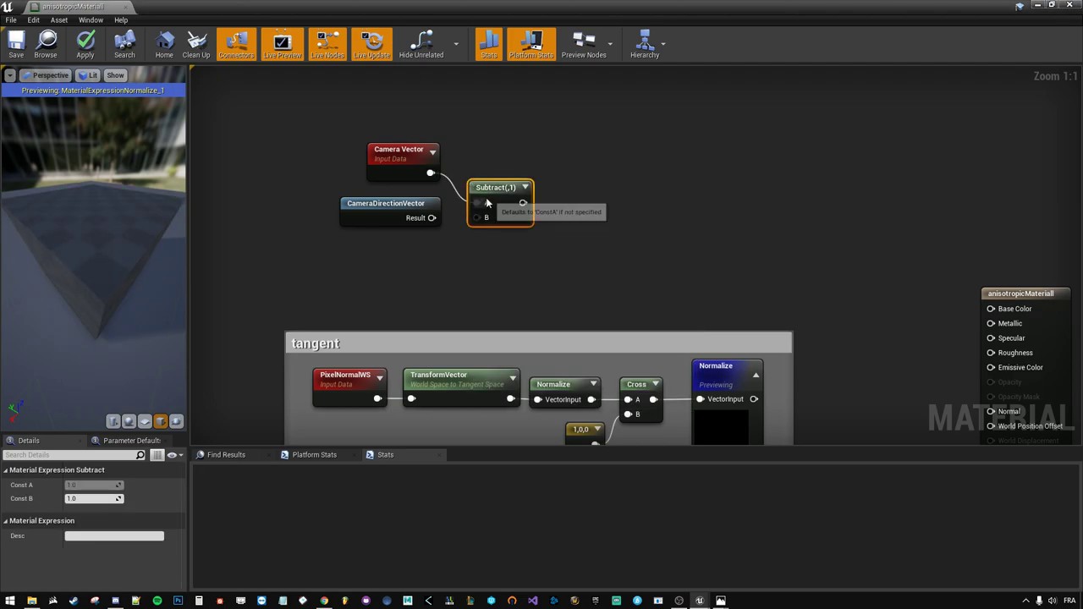
{"action": "left_click_drag", "start_coordinate": [431, 218], "coordinate": [475, 188]}
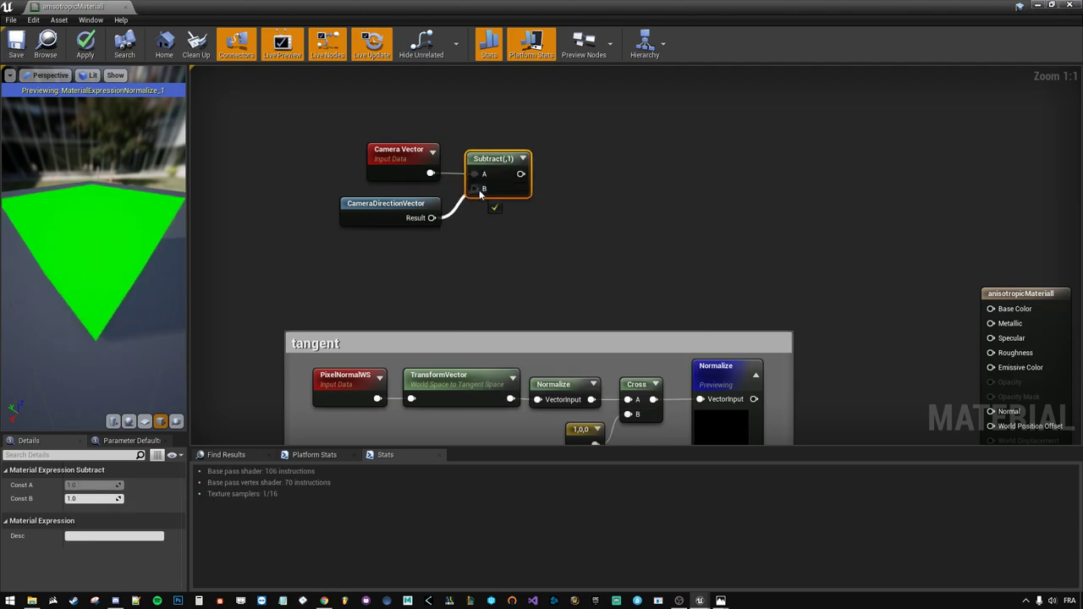
{"action": "left_click", "coordinate": [492, 216]}
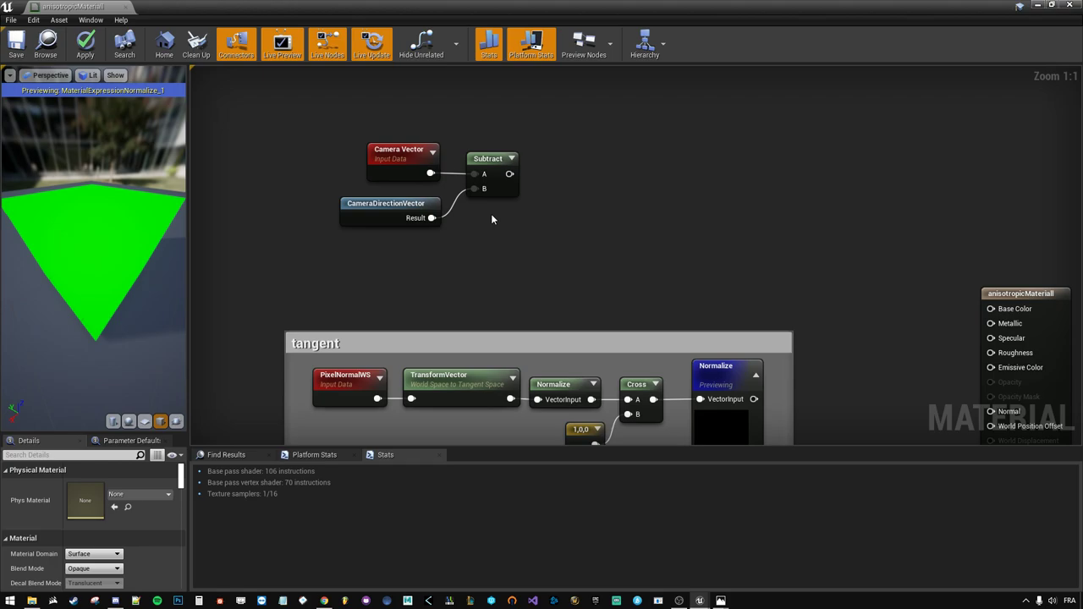
- Feed the Subtract result into a TransformVector node set from World Space to Tangent Space
{"action": "right_click_drag", "start_coordinate": [494, 209], "coordinate": [444, 199]}
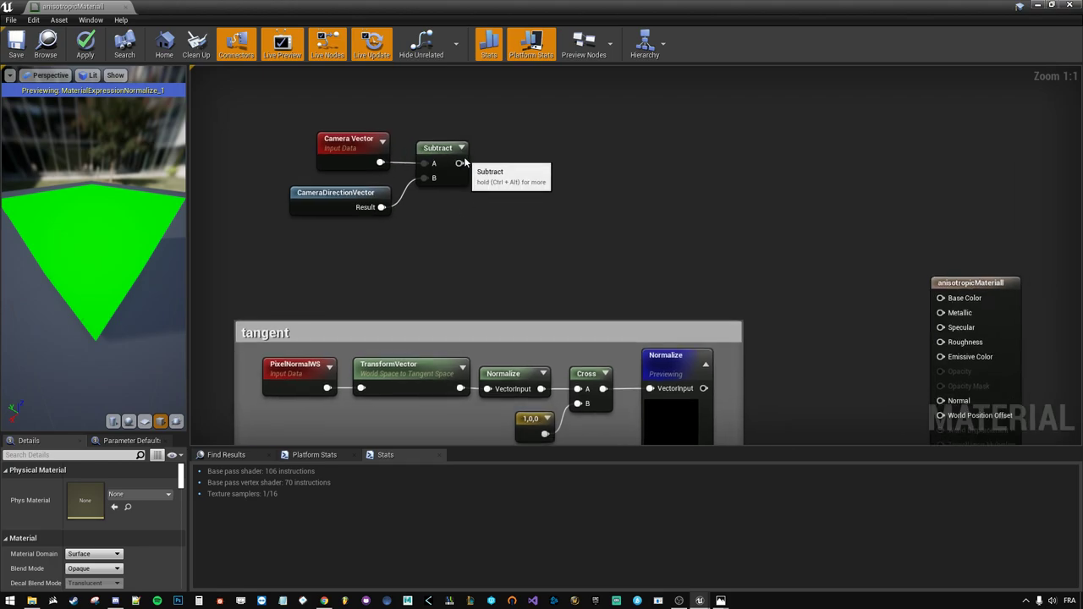
{"action": "left_click_drag", "start_coordinate": [459, 163], "coordinate": [492, 175]}
{"action": "type", "text": "transfo"}
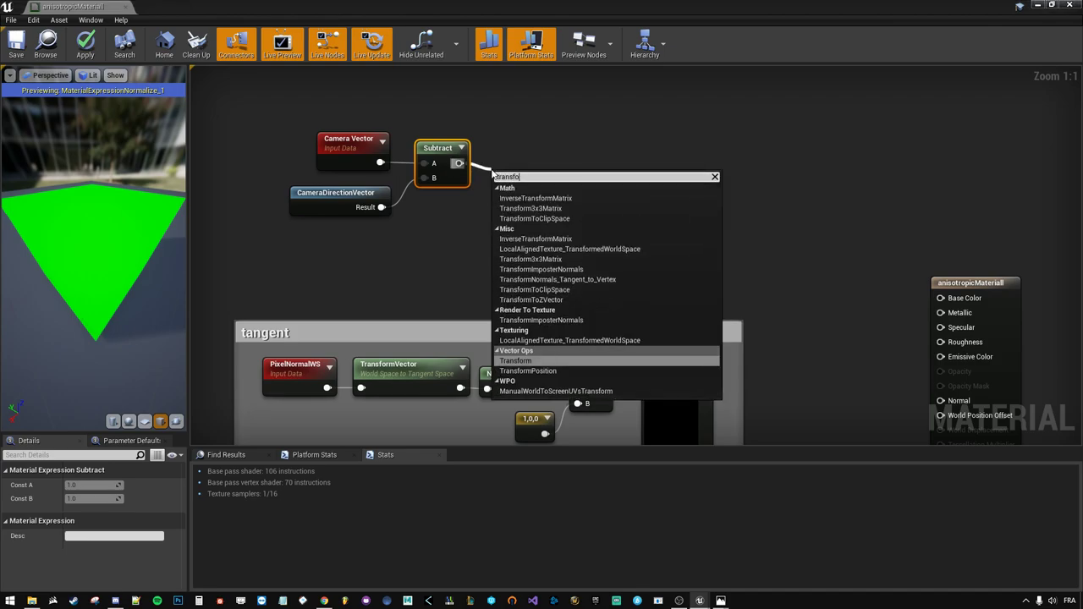
{"action": "key", "text": "Return"}
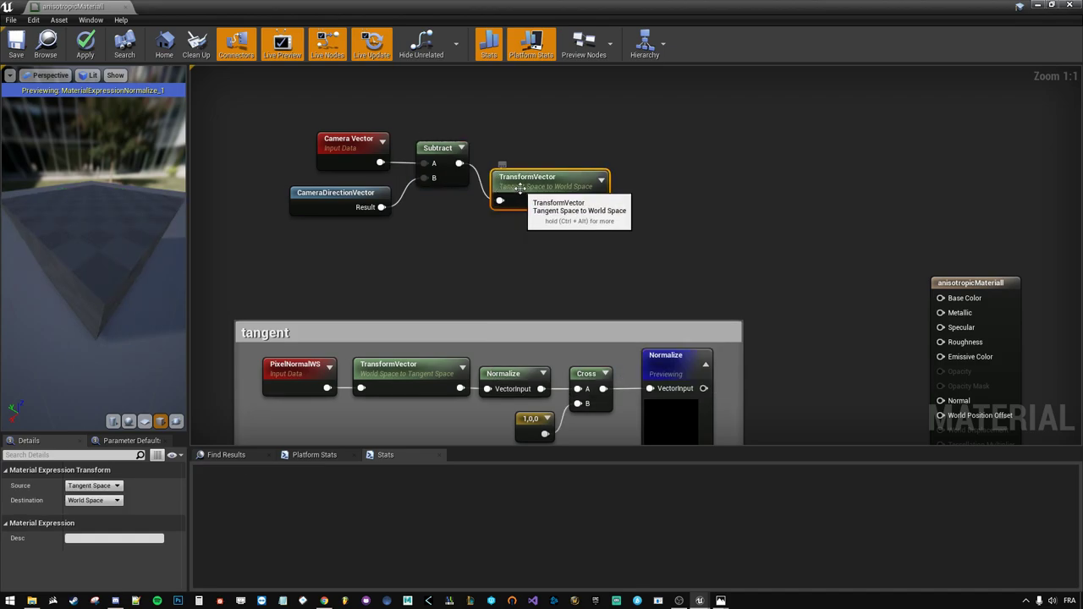
{"action": "left_click_drag", "start_coordinate": [519, 188], "coordinate": [524, 165]}
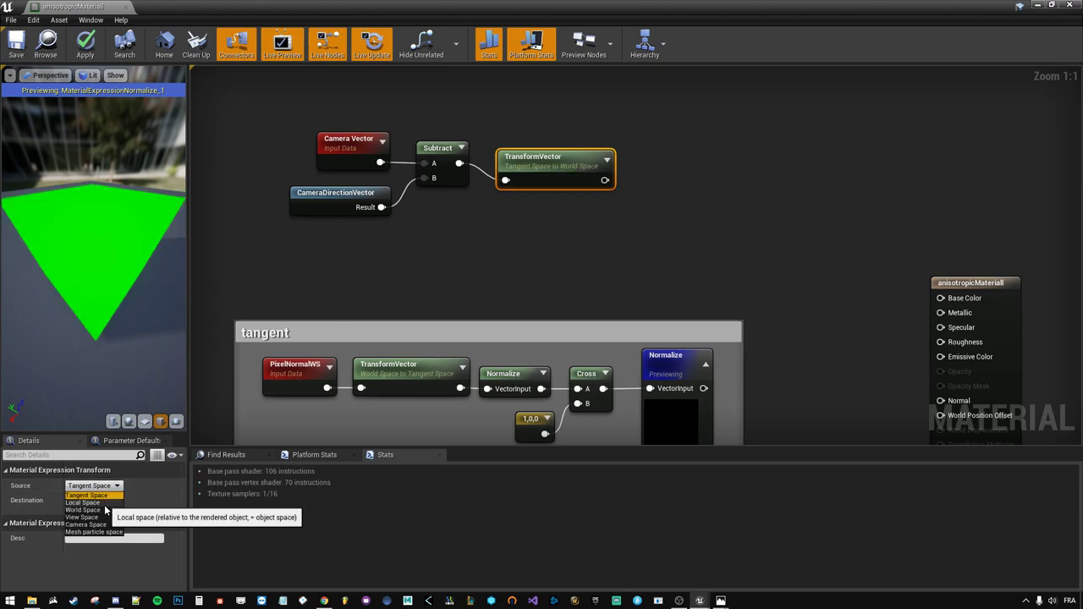
{"action": "left_click", "coordinate": [83, 510]}
{"action": "left_click", "coordinate": [98, 501]}
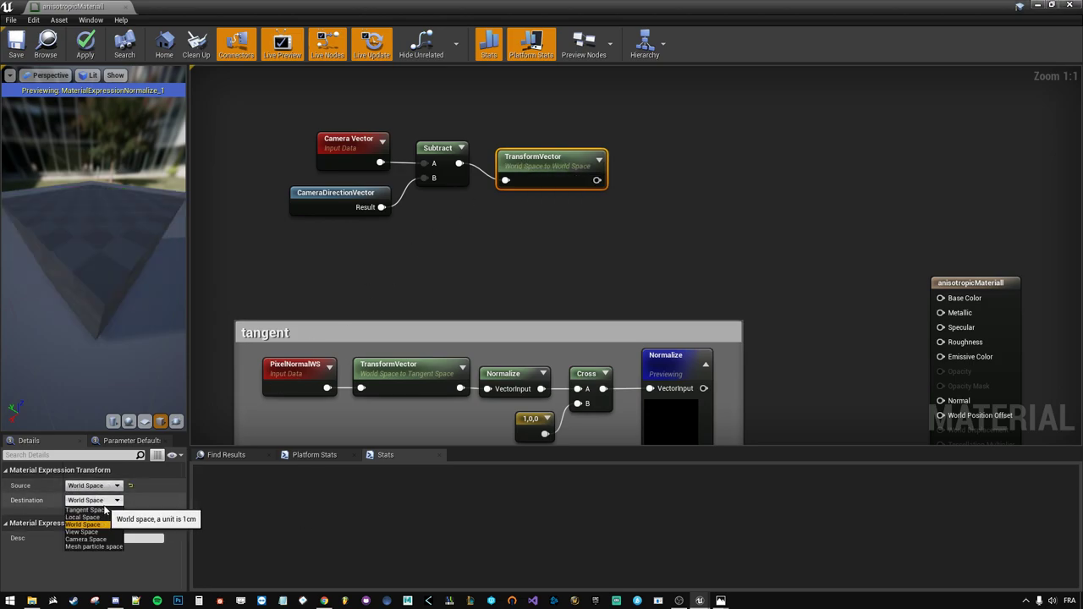
{"action": "left_click", "coordinate": [99, 510]}
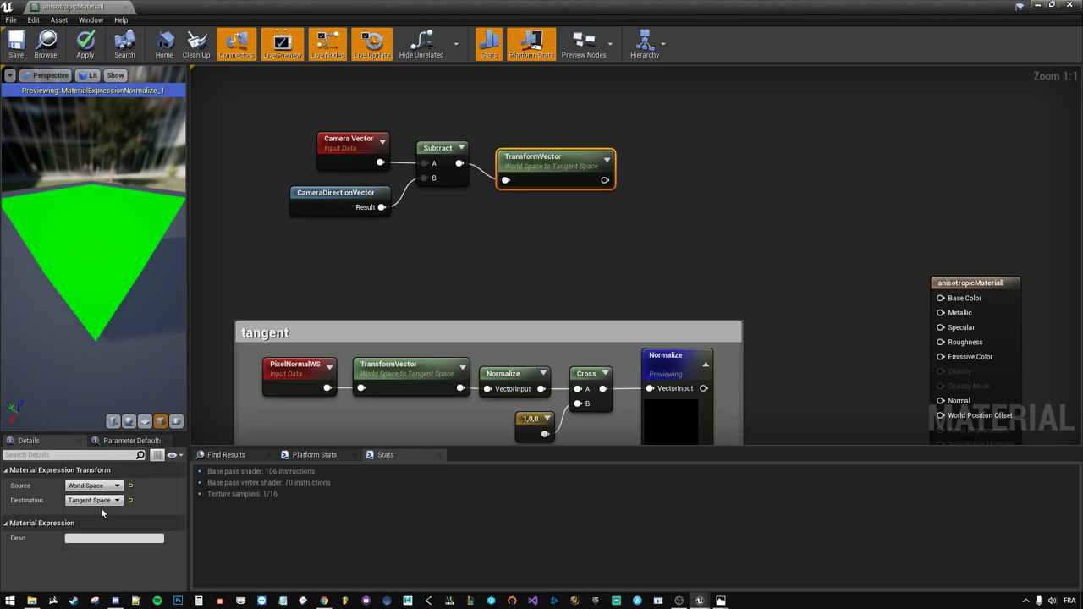
{"action": "left_click_drag", "start_coordinate": [543, 183], "coordinate": [537, 165]}
{"action": "right_click", "coordinate": [536, 164]}
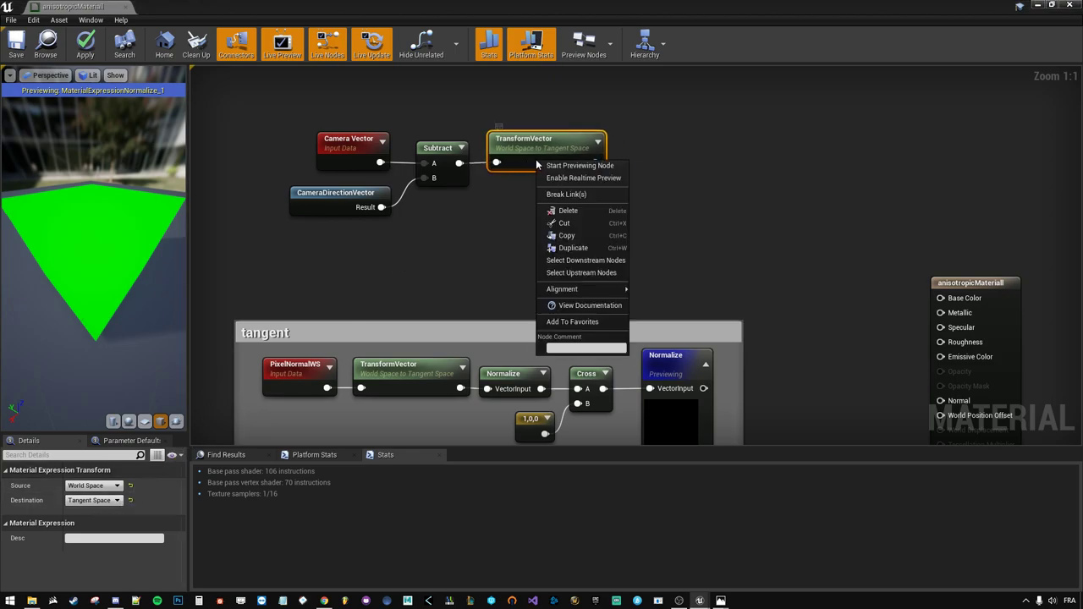
{"action": "left_click", "coordinate": [559, 166]}
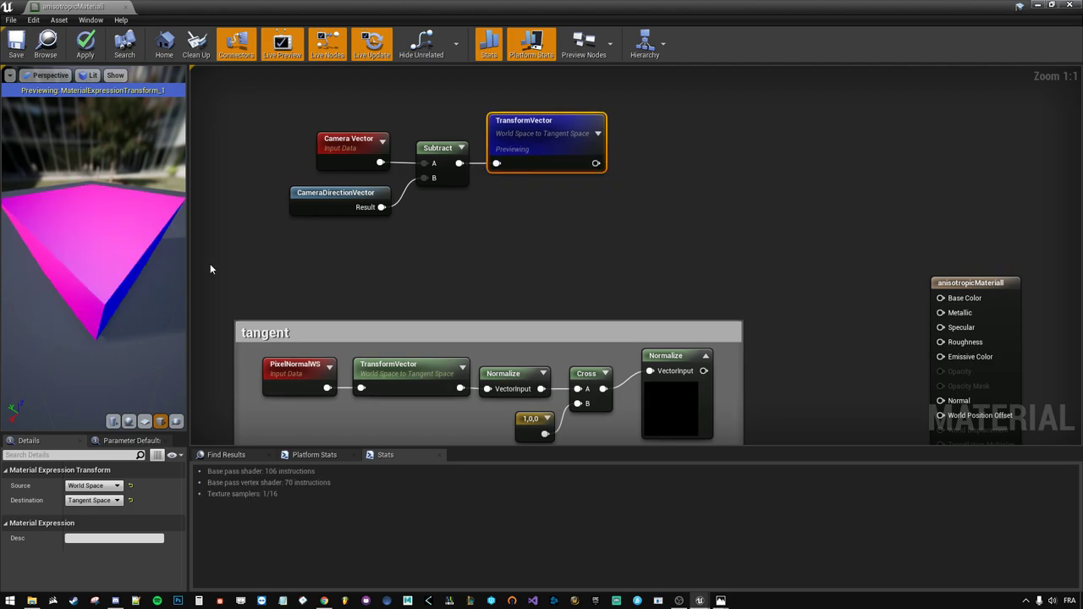
{"action": "left_click", "coordinate": [128, 420]}
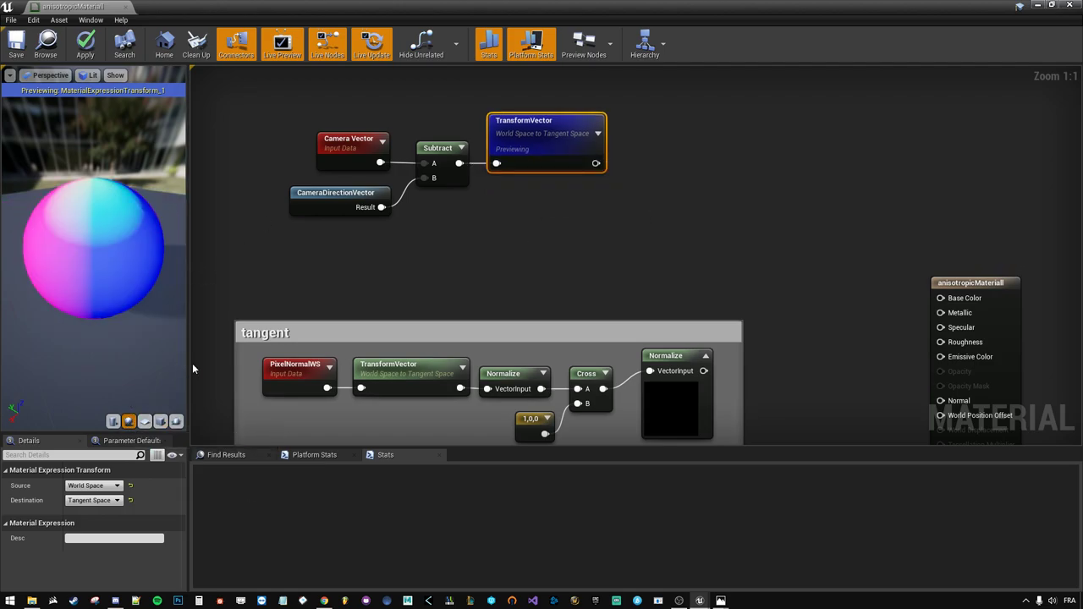
{"action": "left_click_drag", "start_coordinate": [190, 363], "coordinate": [269, 363]}
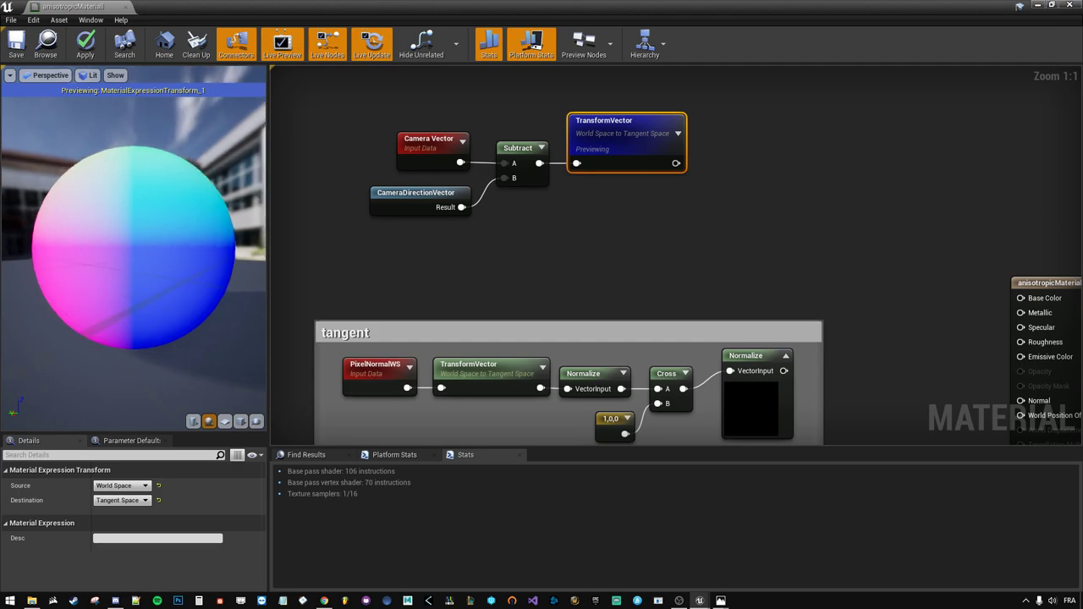
{"action": "mouse_move", "coordinate": [135, 253]}
{"action": "left_mouse_down"}
{"action": "mouse_move", "coordinate": [135, 288]}
{"action": "mouse_move", "coordinate": [220, 287]}
{"action": "mouse_move", "coordinate": [119, 279]}
{"action": "left_mouse_up"}
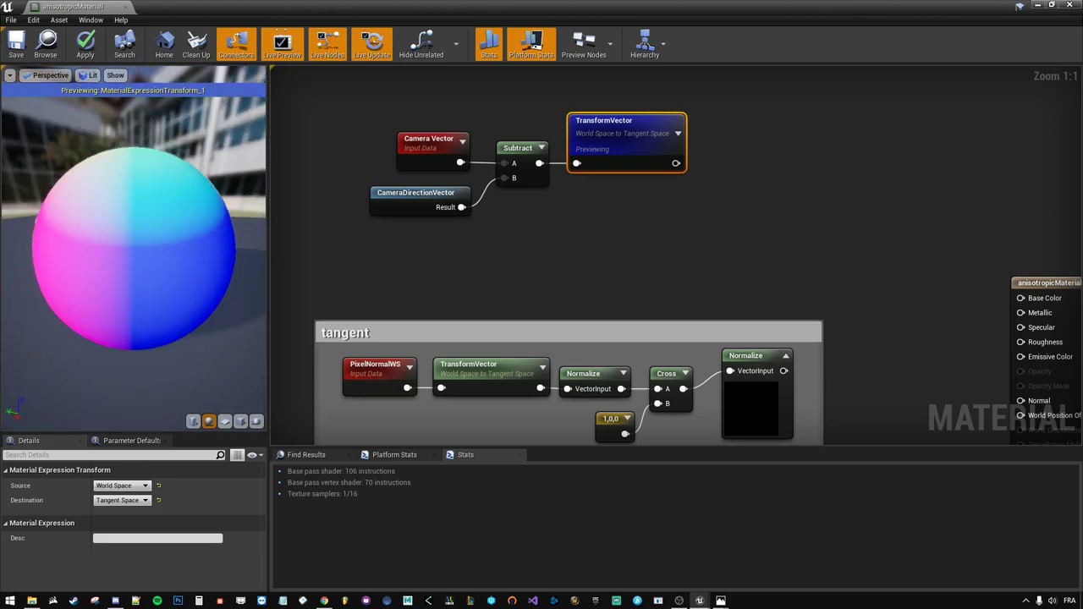
{"action": "left_click_drag", "start_coordinate": [118, 280], "coordinate": [226, 298]}
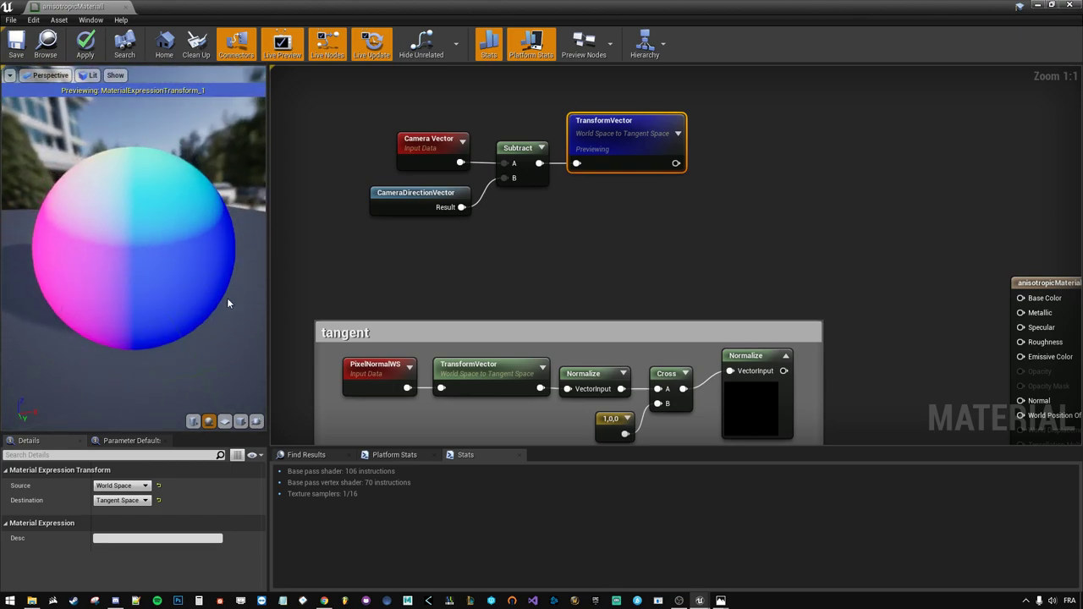
{"action": "left_click", "coordinate": [430, 207]}
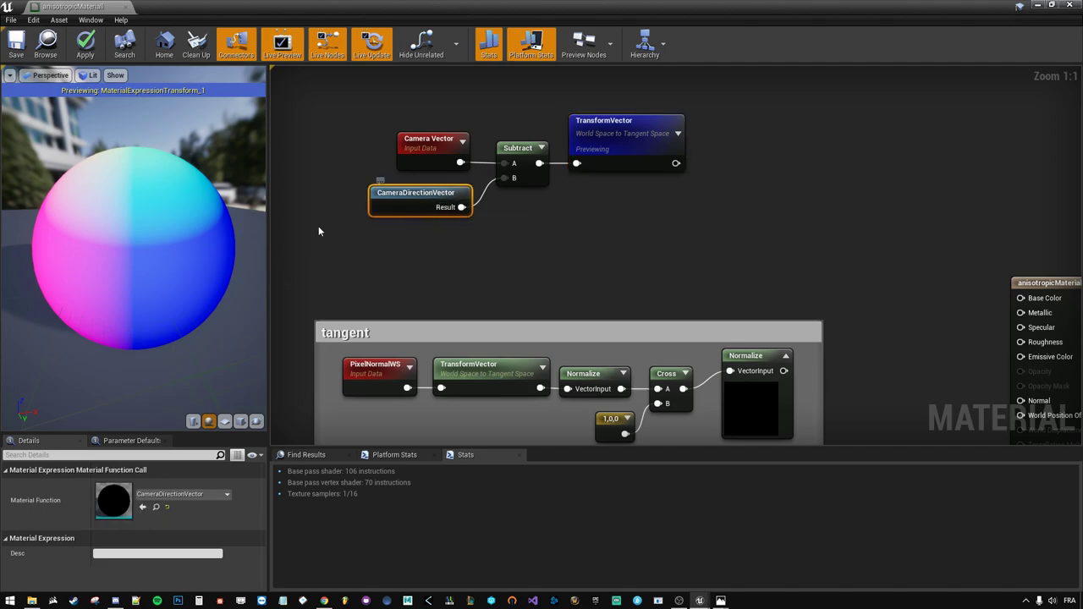
{"action": "left_click_drag", "start_coordinate": [135, 254], "coordinate": [169, 254]}
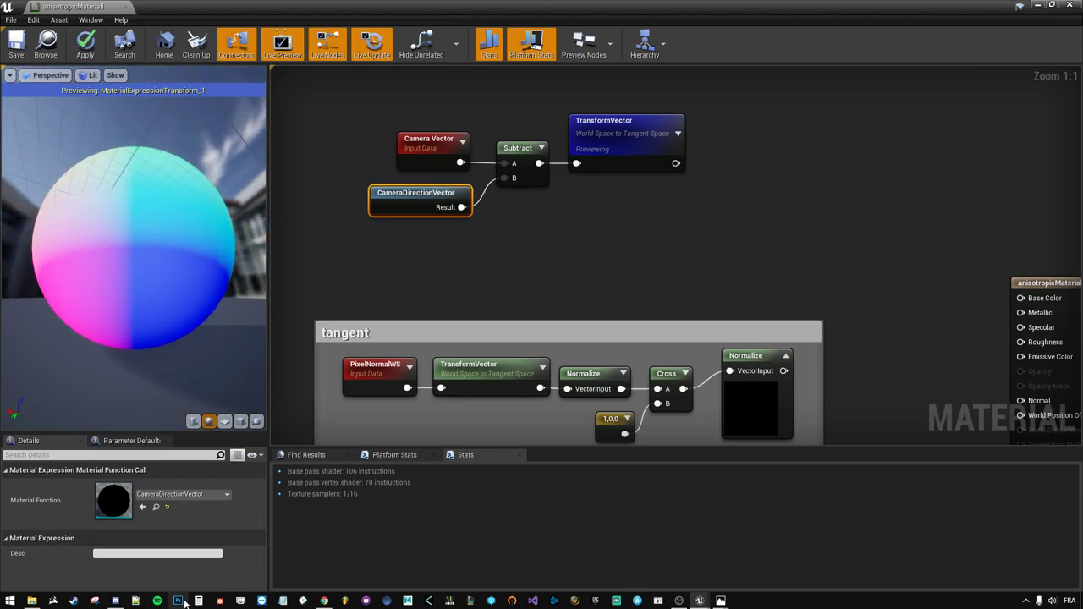
{"action": "left_click", "coordinate": [324, 601]}
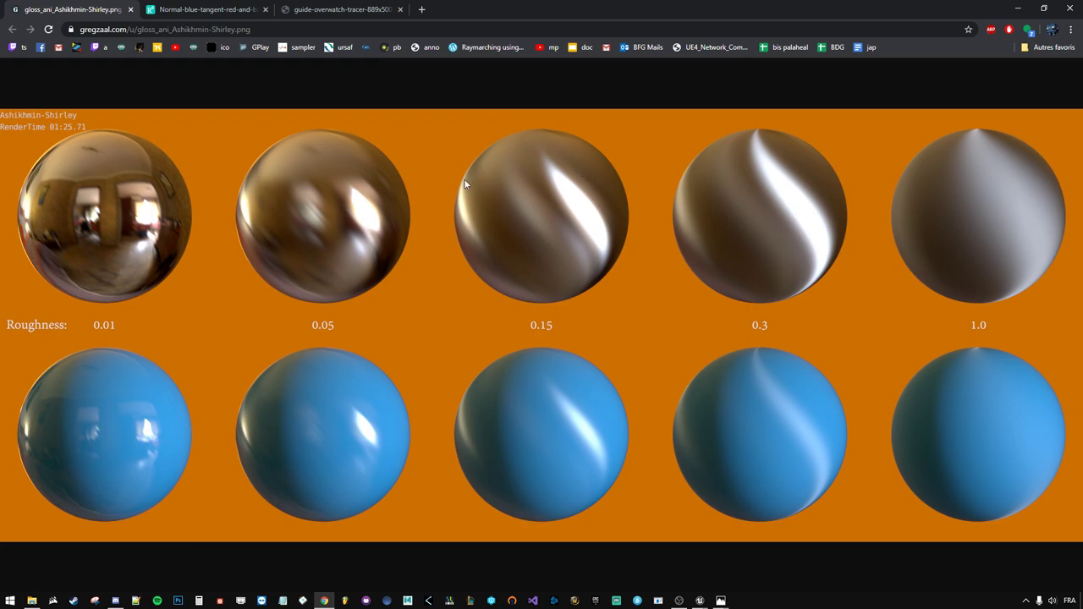
{"action": "left_click", "coordinate": [1018, 9]}
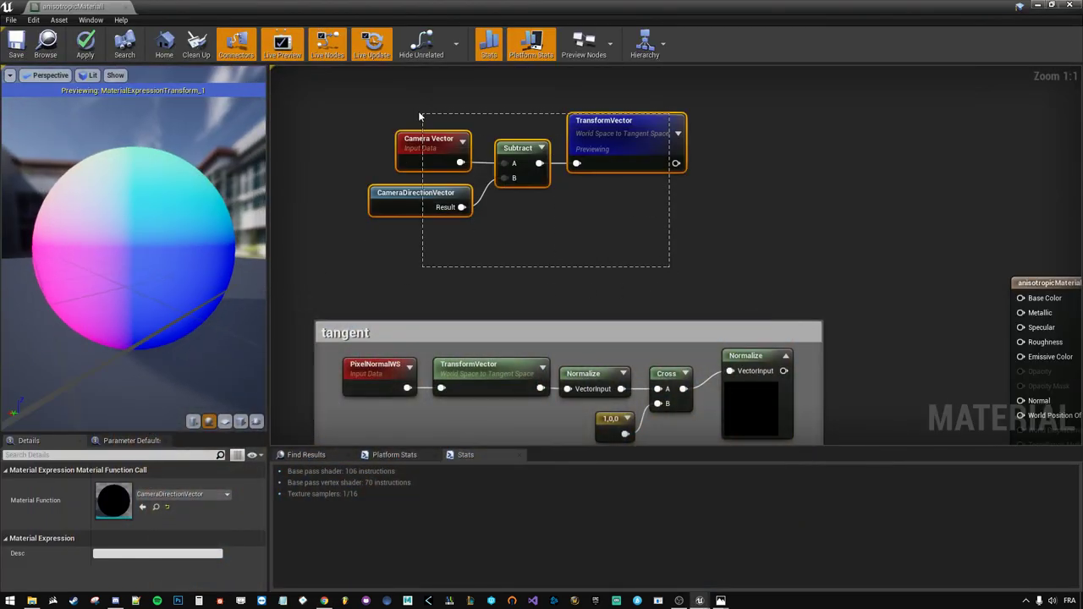
- Box Camera Vector, CameraDirectionVector, Subtract and TransformVector in a 'view vector' comment, then nudge Normalize
{"action": "left_click_drag", "start_coordinate": [423, 267], "coordinate": [702, 123]}
{"action": "left_click_drag", "start_coordinate": [611, 147], "coordinate": [609, 181]}
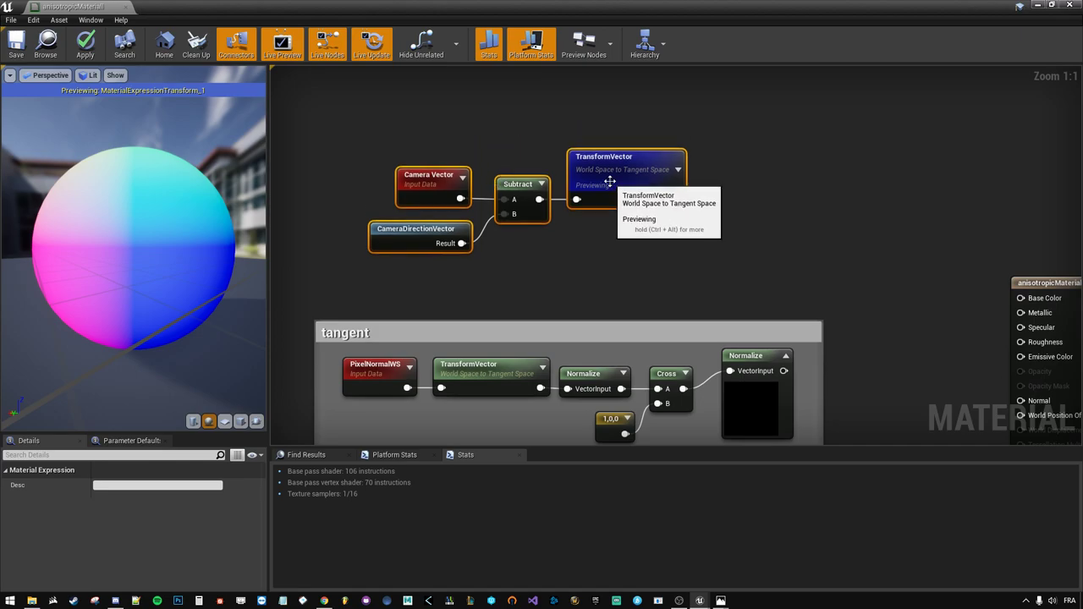
{"action": "type", "text": "cview vect"}
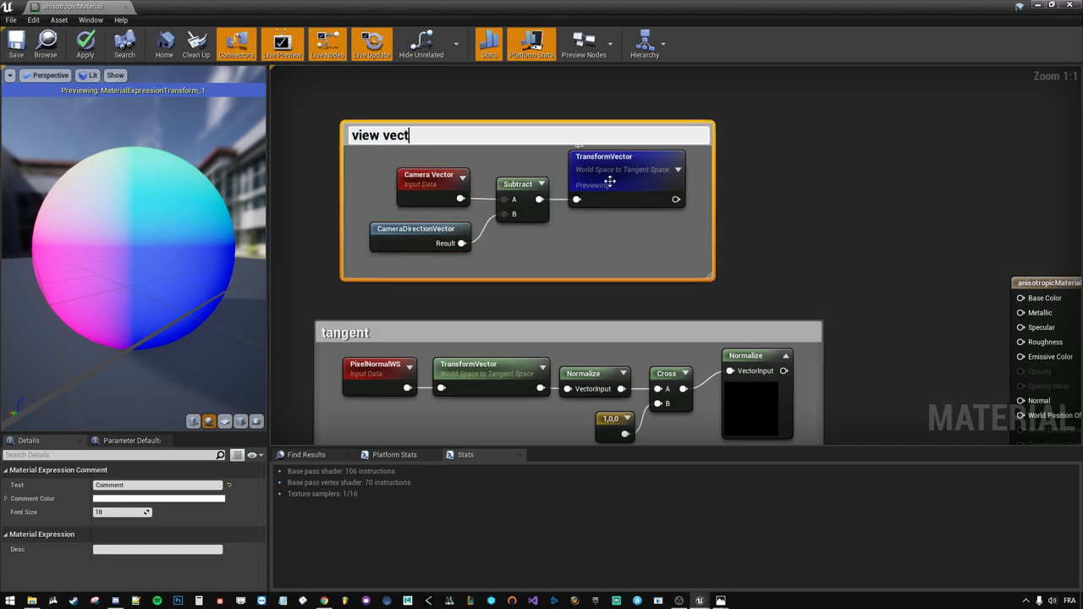
{"action": "type", "text": "or"}
{"action": "key", "text": "Return"}
{"action": "left_click", "coordinate": [793, 222]}
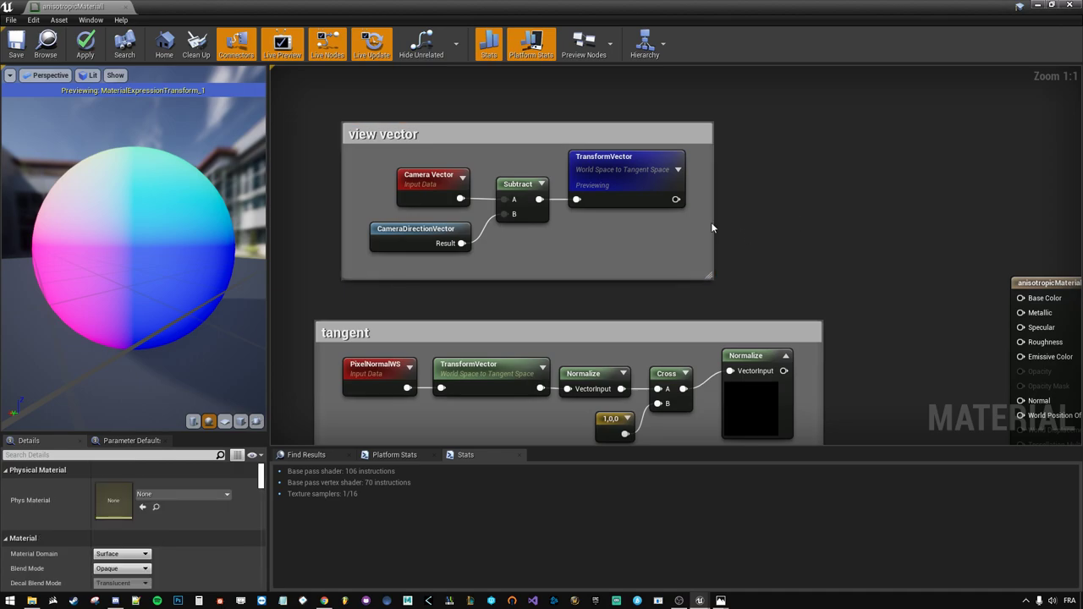
{"action": "right_click_drag", "start_coordinate": [695, 221], "coordinate": [626, 128]}
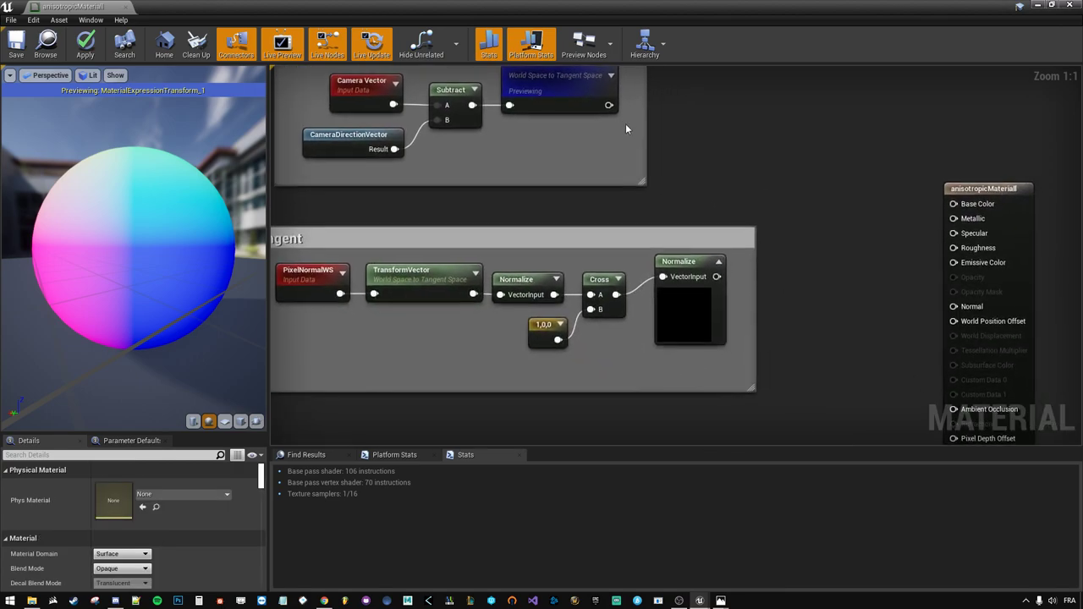
{"action": "left_click_drag", "start_coordinate": [683, 310], "coordinate": [673, 329]}
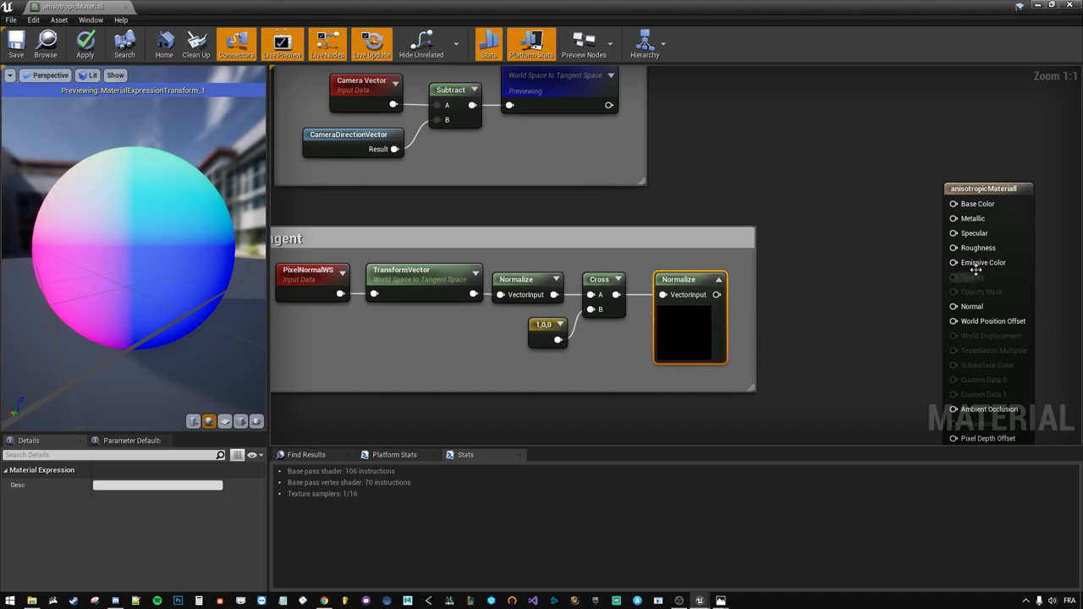
- Pan and zoom out until both comment groups are fully in view
{"action": "left_click", "coordinate": [1011, 238]}
{"action": "right_click_drag", "start_coordinate": [996, 237], "coordinate": [607, 151]}
{"action": "left_click", "coordinate": [611, 191]}
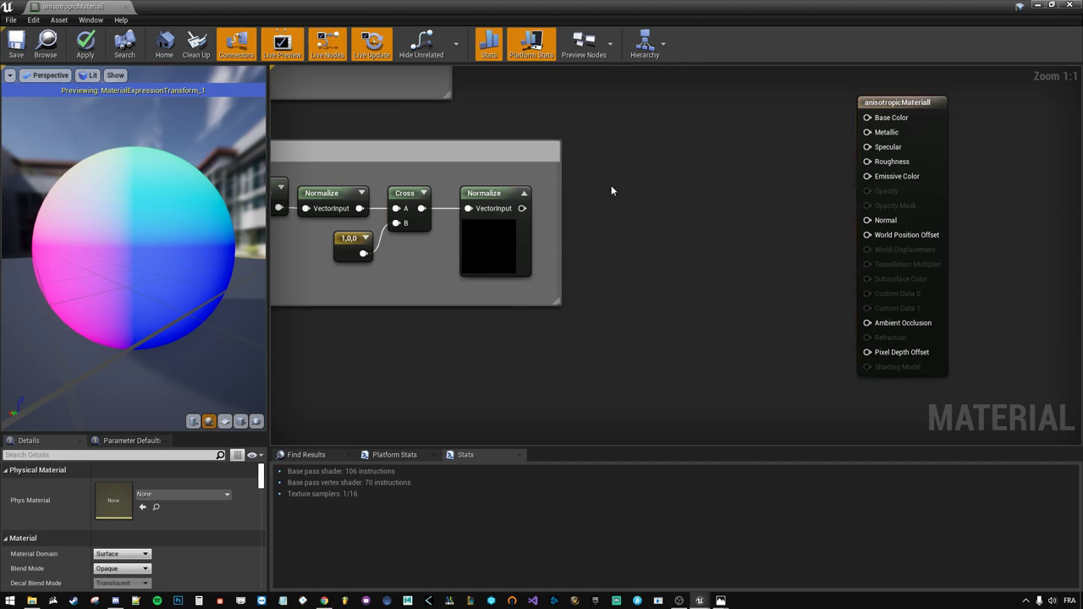
{"action": "scroll", "coordinate": [611, 191], "scroll_direction": "down", "scroll_amount": 1}
{"action": "right_click_drag", "start_coordinate": [403, 204], "coordinate": [412, 305]}
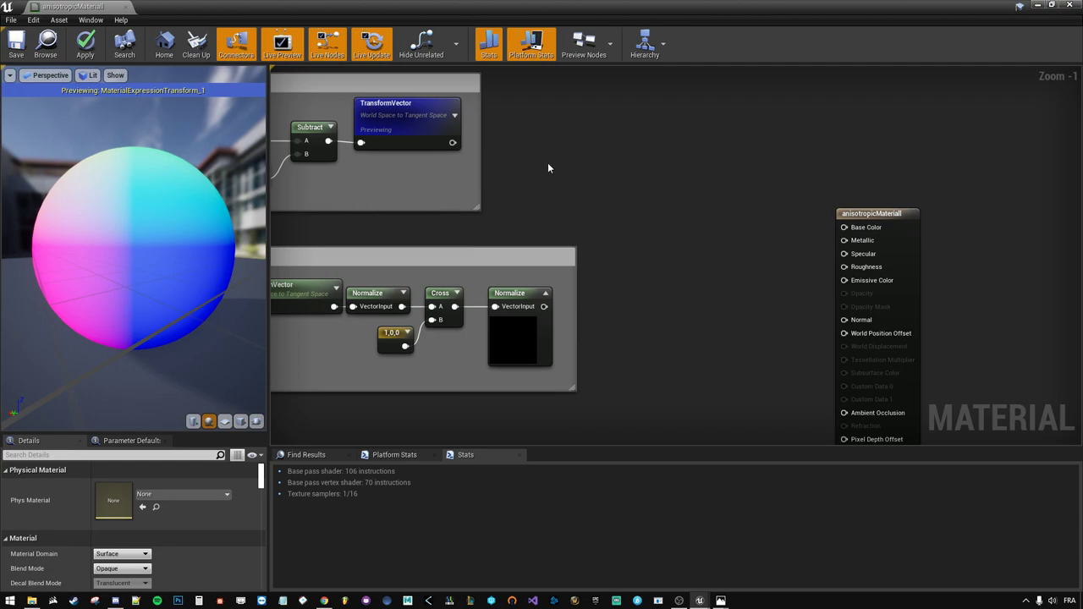
{"action": "right_click_drag", "start_coordinate": [548, 167], "coordinate": [742, 286]}
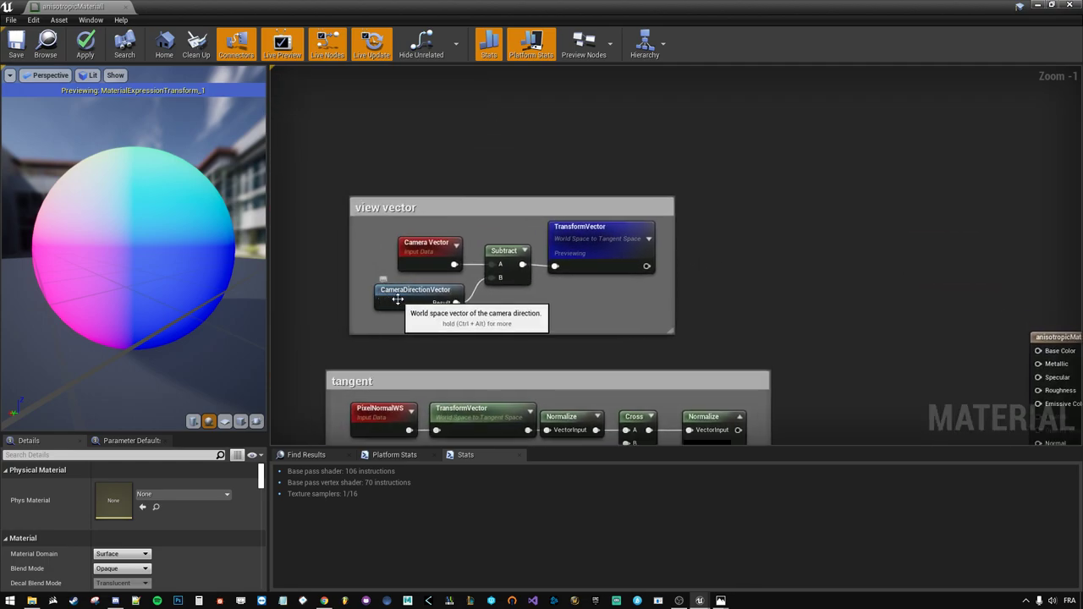
- Reframe the graph around the comment groups, then bring up the browser's reference image
{"action": "left_click", "coordinate": [406, 292]}
{"action": "right_click_drag", "start_coordinate": [624, 313], "coordinate": [571, 244]}
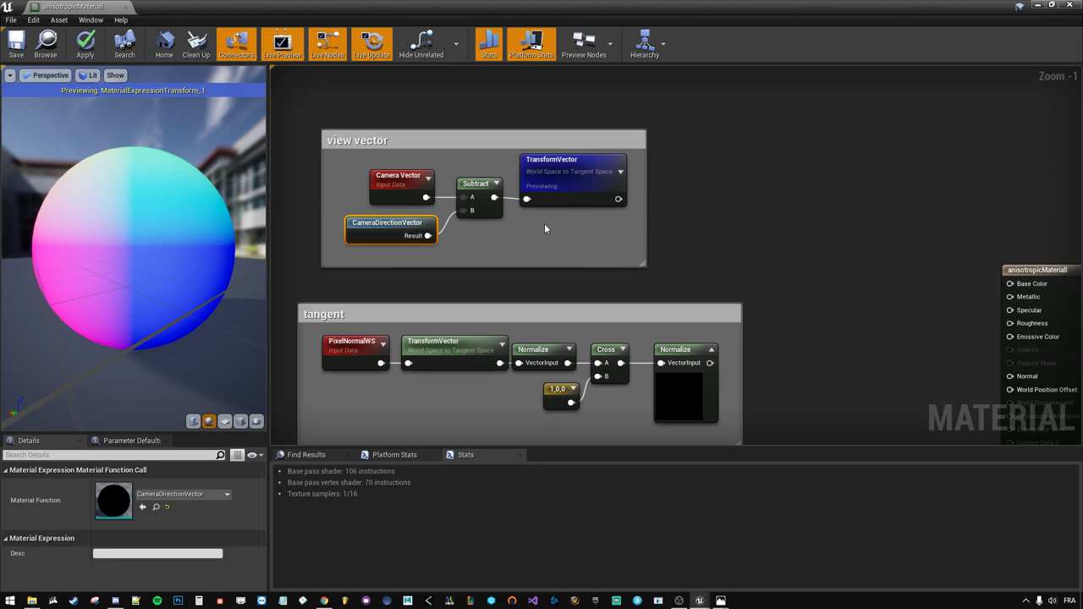
{"action": "mouse_move", "coordinate": [359, 235]}
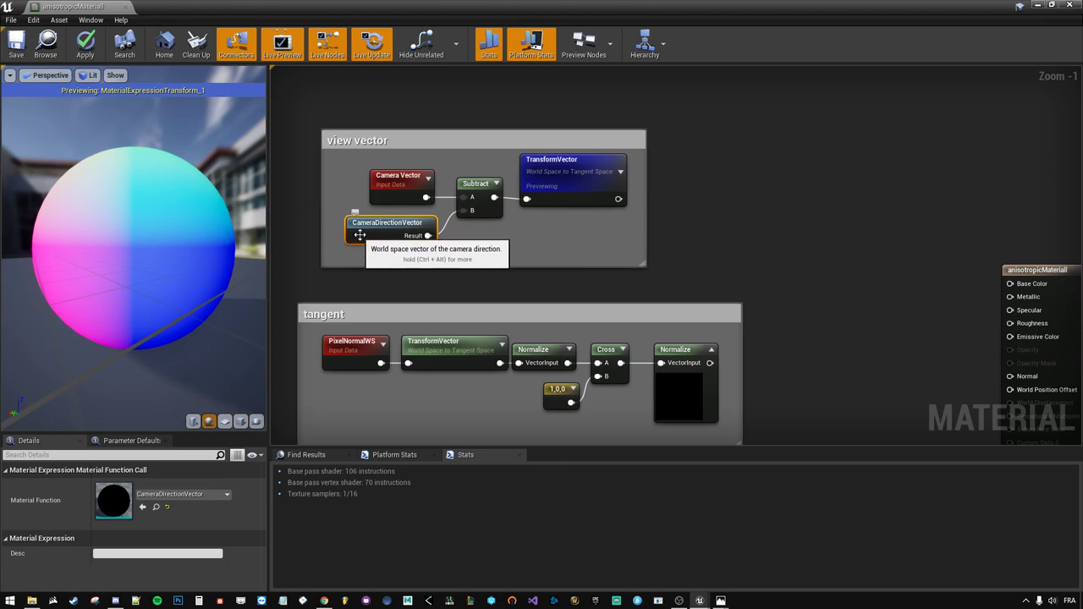
{"action": "left_click", "coordinate": [698, 219]}
{"action": "mouse_move", "coordinate": [699, 219]}
{"action": "right_mouse_down"}
{"action": "mouse_move", "coordinate": [534, 167]}
{"action": "mouse_move", "coordinate": [590, 283]}
{"action": "right_mouse_up"}
{"action": "scroll", "coordinate": [679, 267], "scroll_direction": "down", "scroll_amount": 1}
{"action": "right_click_drag", "start_coordinate": [693, 273], "coordinate": [648, 239]}
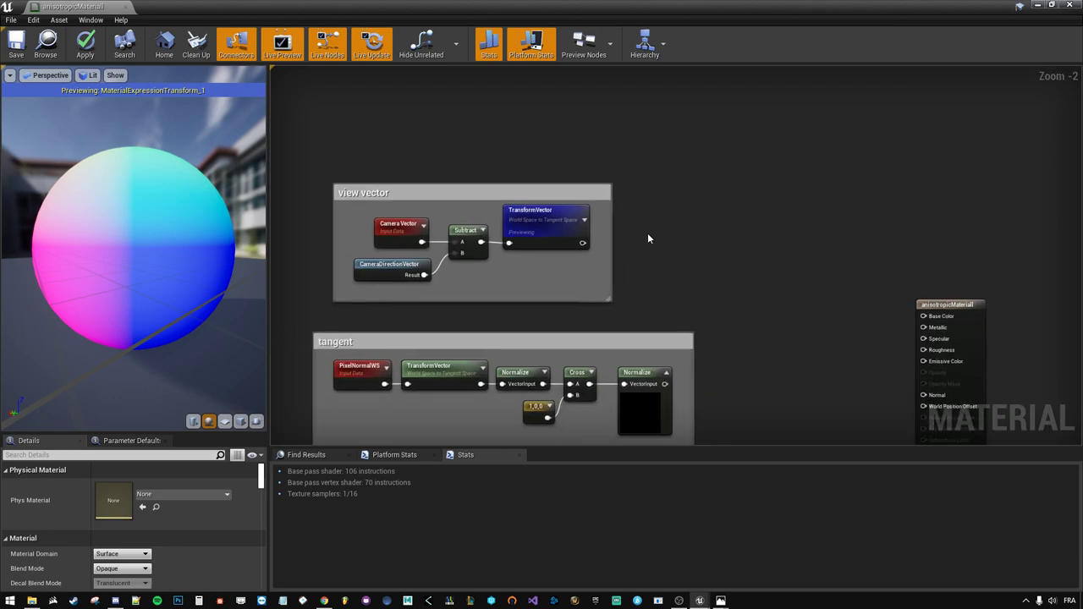
{"action": "left_click", "coordinate": [323, 601]}
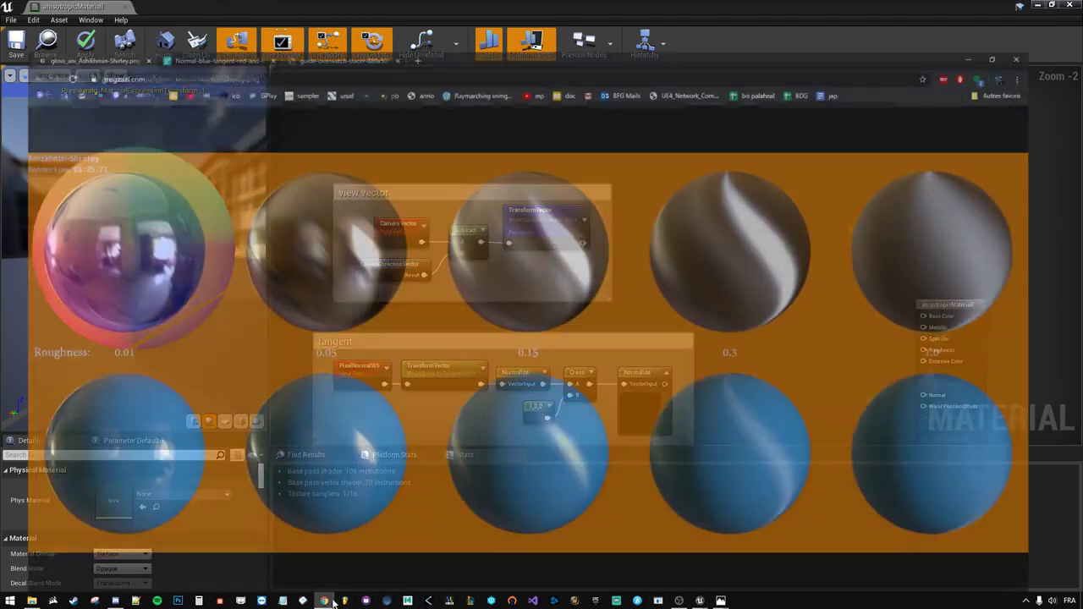
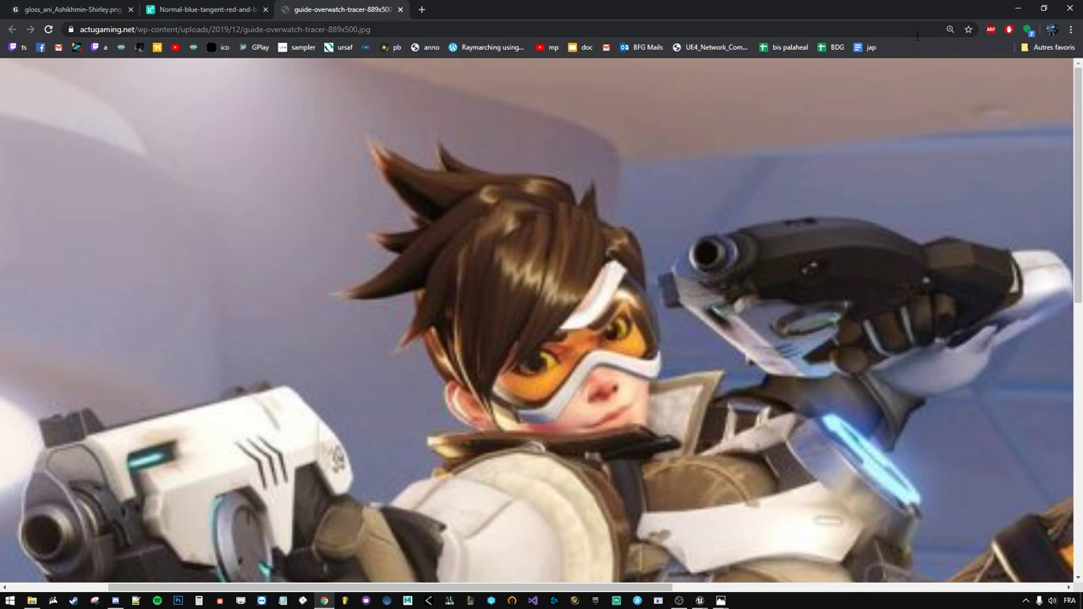
- Return to Unreal Engine and move the anisotropicMaterial output node up and right
{"action": "left_click", "coordinate": [1008, 13]}
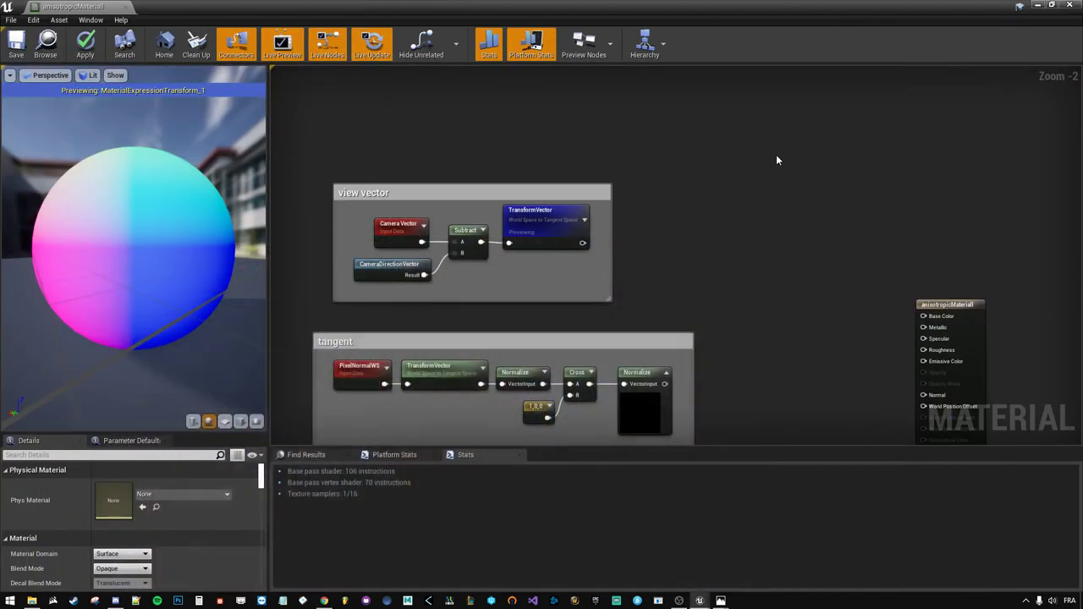
{"action": "right_click_drag", "start_coordinate": [699, 205], "coordinate": [611, 152]}
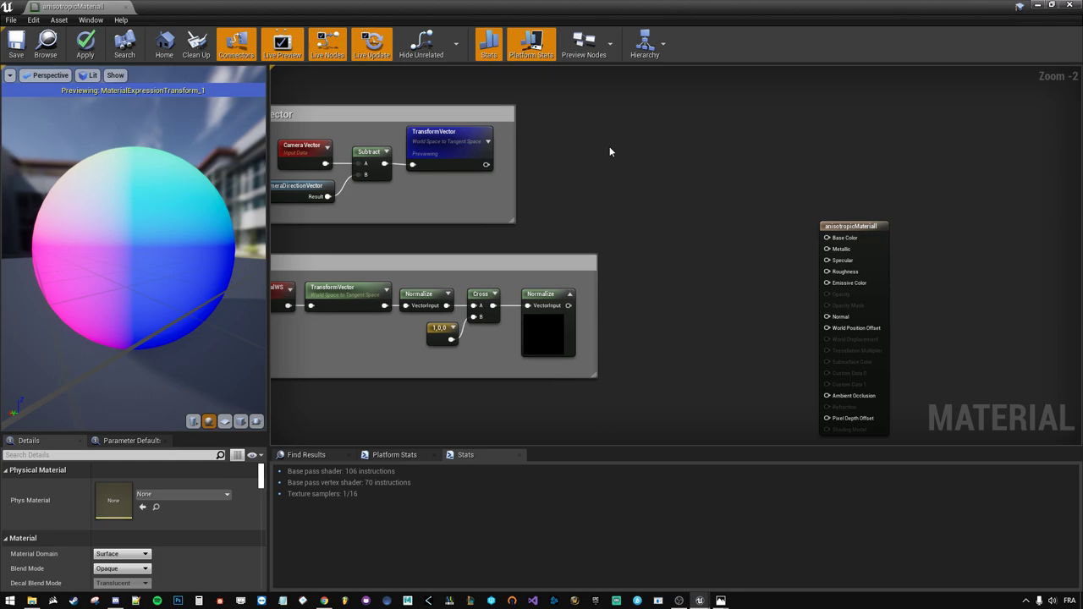
{"action": "right_click_drag", "start_coordinate": [619, 160], "coordinate": [580, 191]}
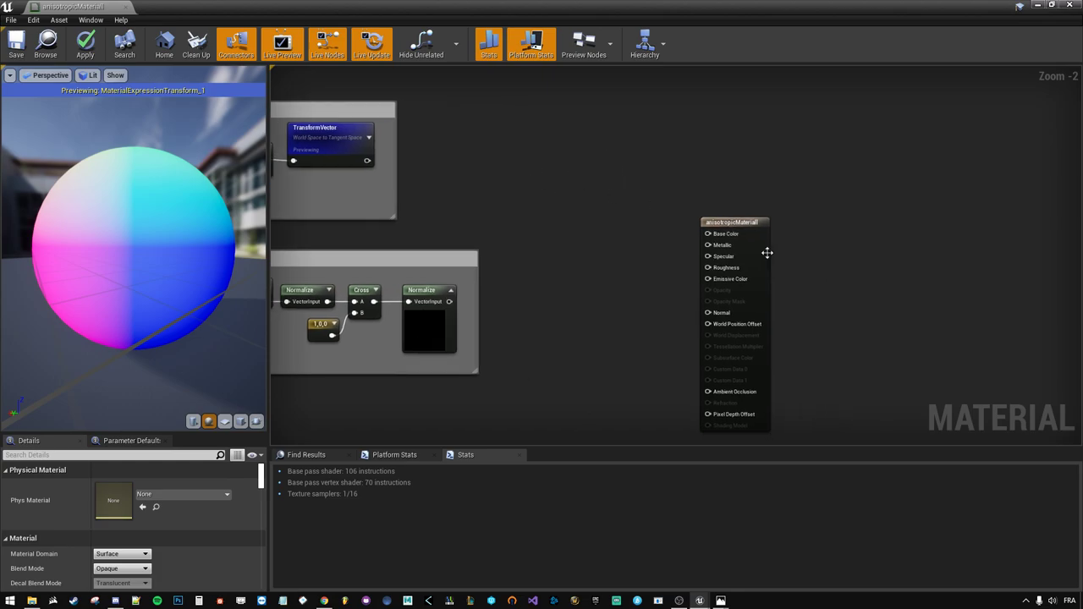
{"action": "left_click_drag", "start_coordinate": [767, 253], "coordinate": [882, 212]}
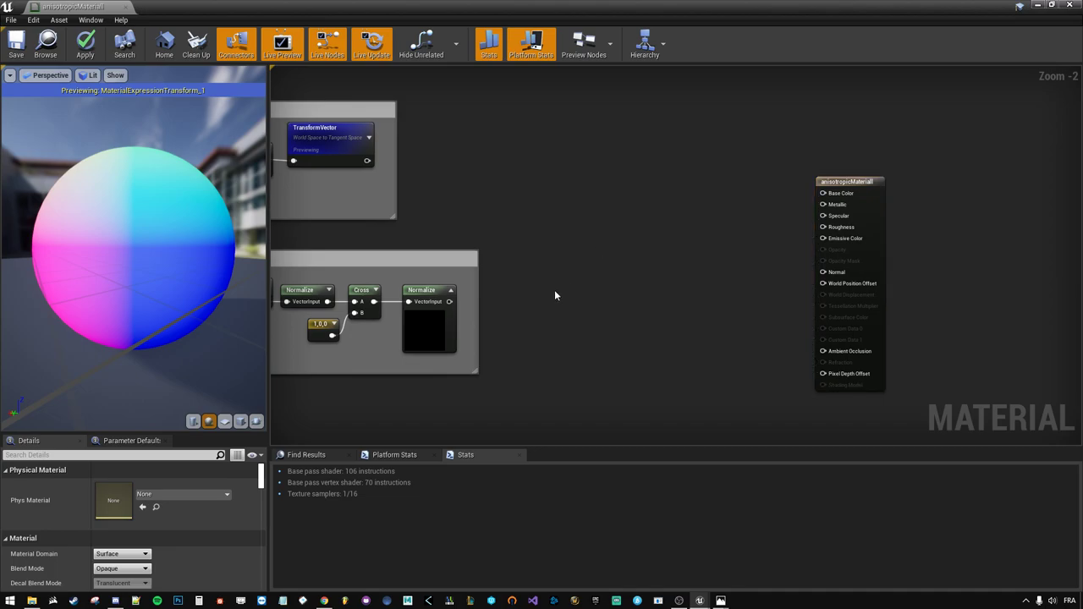
{"action": "right_click_drag", "start_coordinate": [555, 296], "coordinate": [554, 308]}
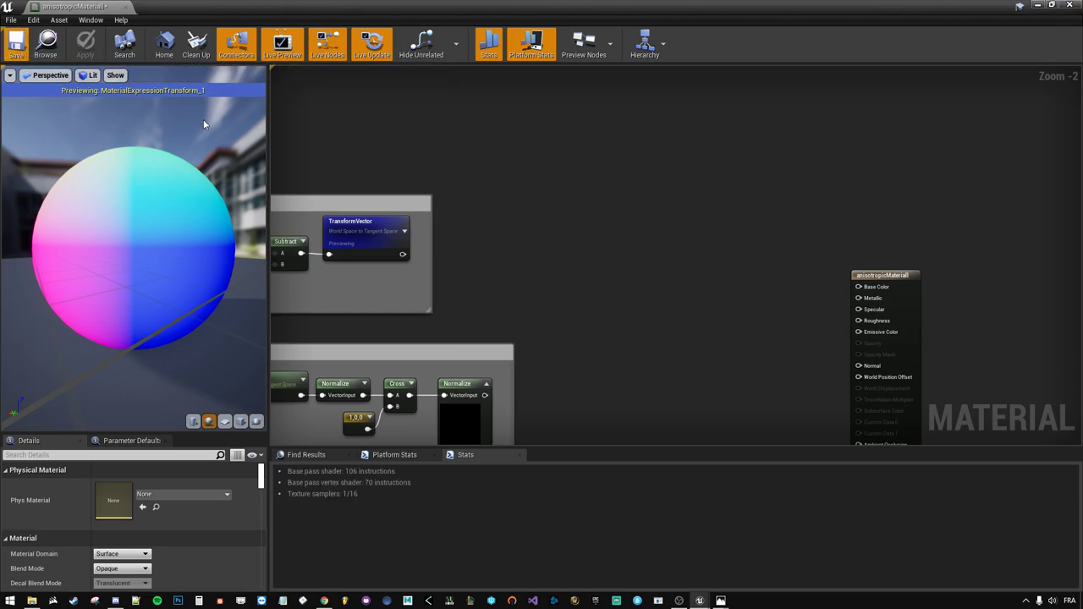
- Review the view vector and tangent comment groups, then restore the material editor to a smaller window
{"action": "left_click", "coordinate": [419, 284]}
{"action": "right_click_drag", "start_coordinate": [444, 274], "coordinate": [670, 259]}
{"action": "left_click", "coordinate": [670, 260]}
{"action": "right_click_drag", "start_coordinate": [757, 231], "coordinate": [723, 176]}
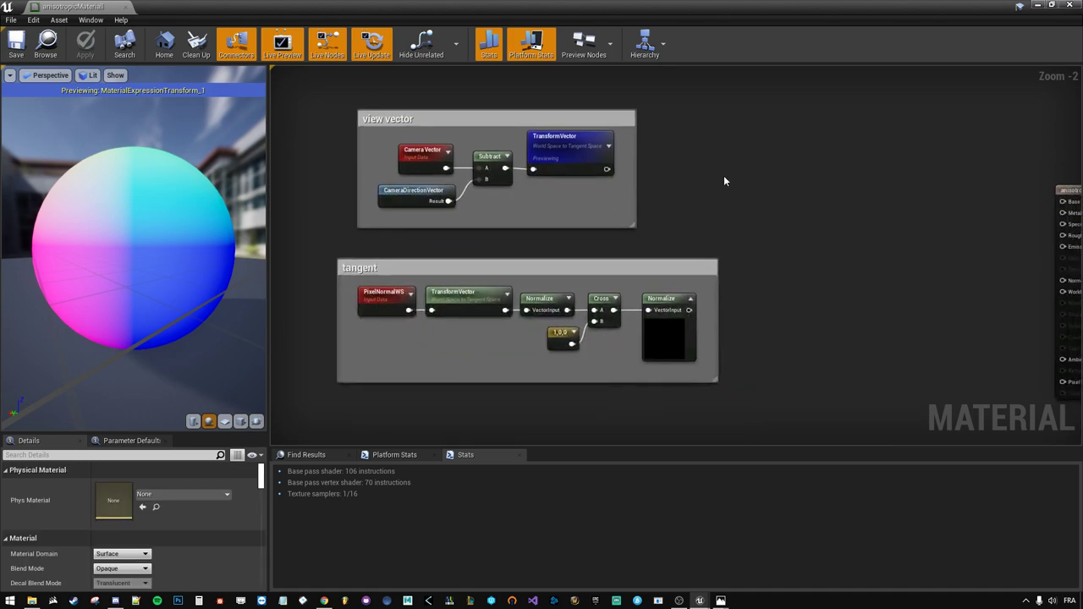
{"action": "mouse_move", "coordinate": [724, 175]}
{"action": "left_mouse_down"}
{"action": "mouse_move", "coordinate": [736, 283]}
{"action": "mouse_move", "coordinate": [810, 350]}
{"action": "left_mouse_up"}
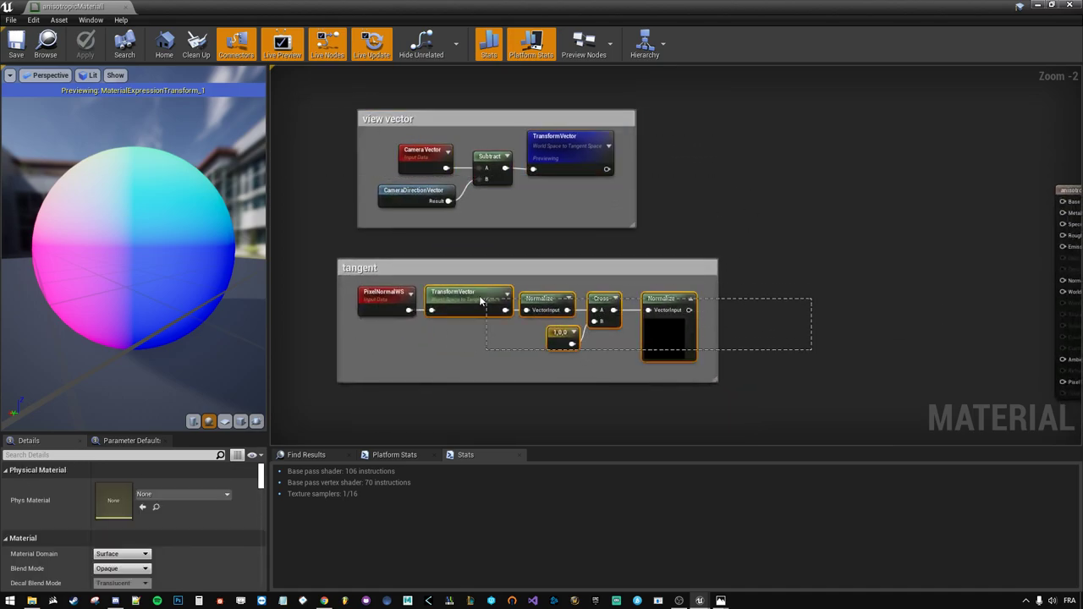
{"action": "left_click", "coordinate": [822, 242]}
{"action": "right_click_drag", "start_coordinate": [821, 242], "coordinate": [688, 254]}
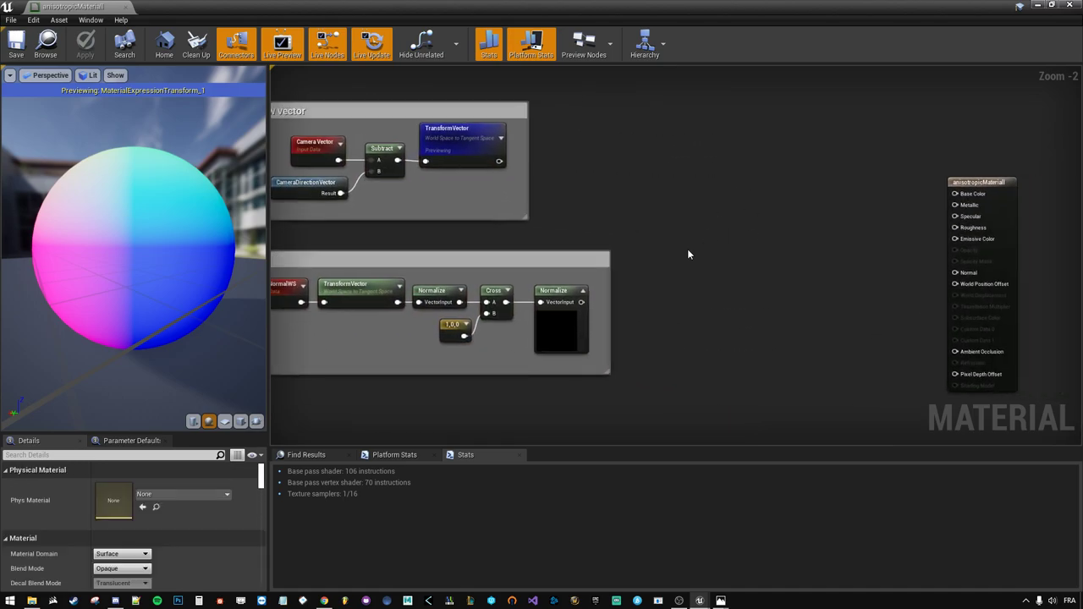
{"action": "double_click", "coordinate": [657, 5]}
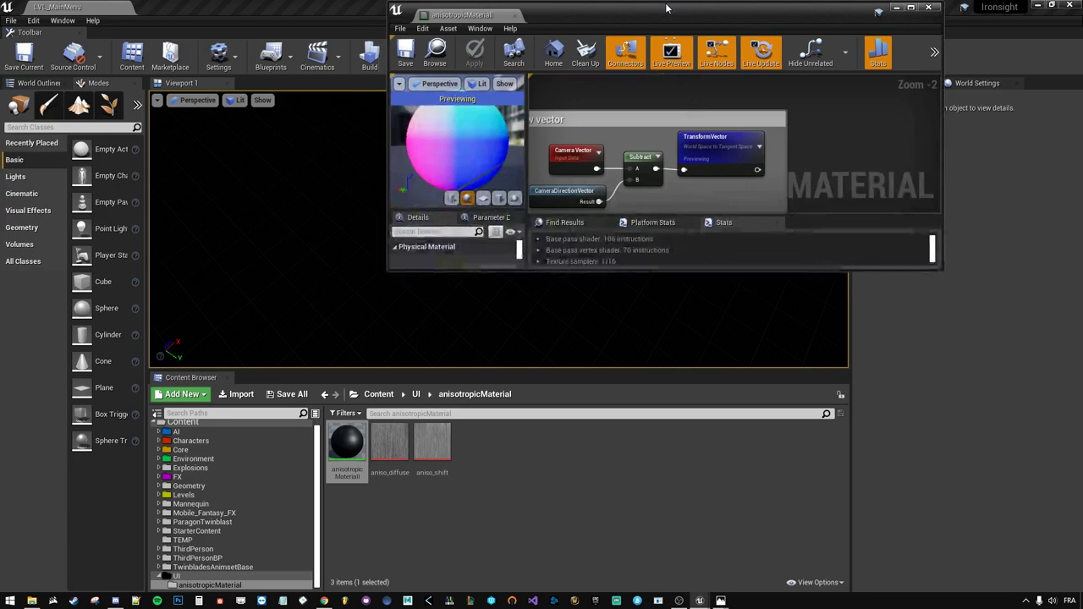
- Create a Material Function asset named mf_shiftTangent in the anisotropicMaterial folder
{"action": "right_click", "coordinate": [495, 457]}
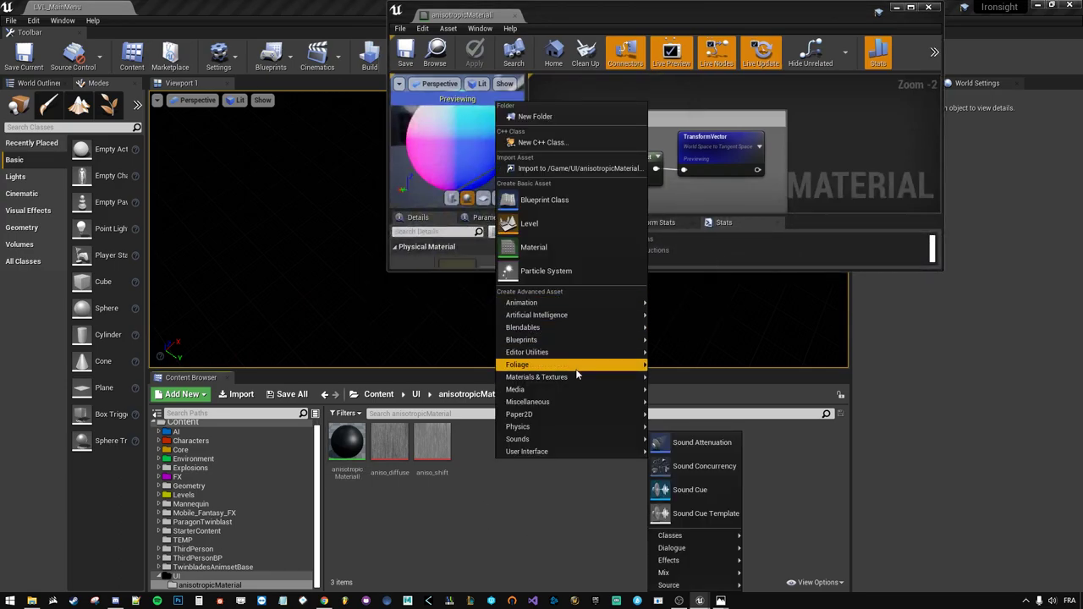
{"action": "mouse_move", "coordinate": [580, 377]}
{"action": "left_click", "coordinate": [679, 389]}
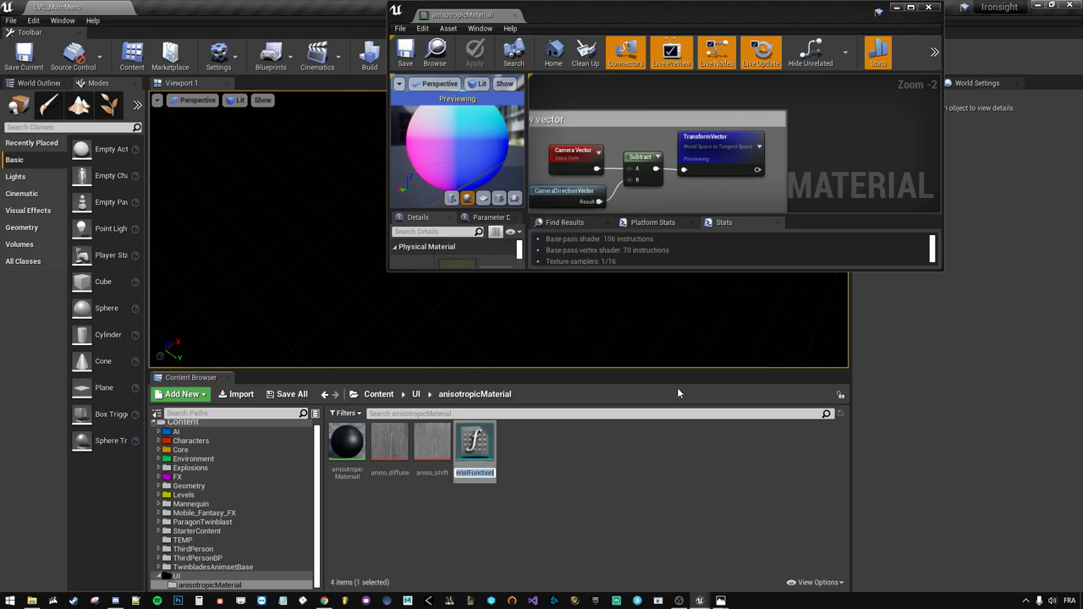
{"action": "type", "text": "mf_"}
{"action": "type", "text": "shiftTangent"}
{"action": "key", "text": "Return"}
- Open and save mf_shiftTangent, widen its graph, and enable Expose to Library
{"action": "double_click", "coordinate": [832, 18]}
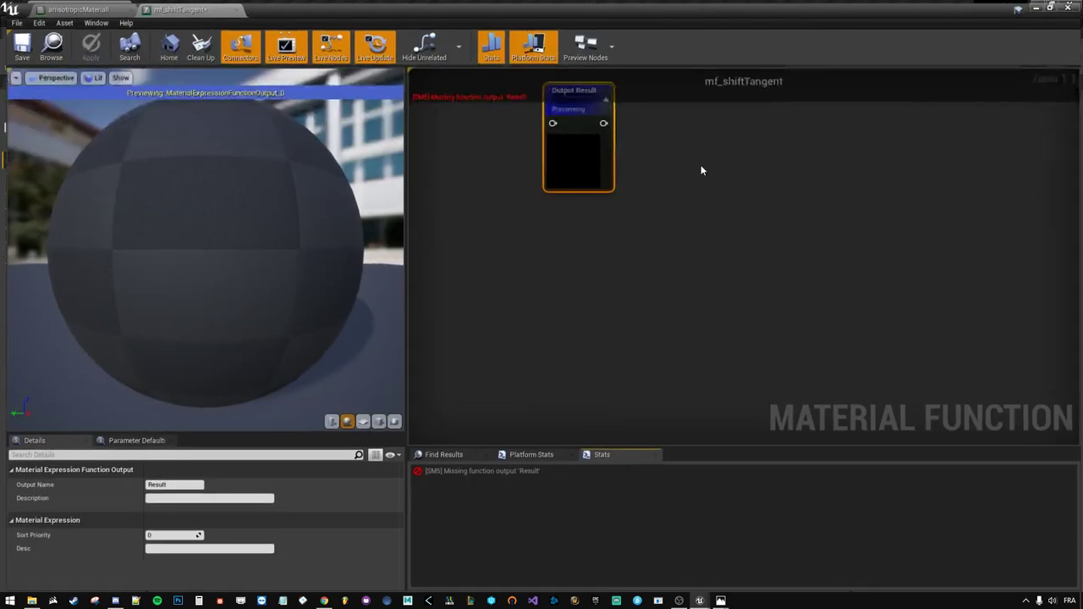
{"action": "key", "text": "ctrl+s"}
{"action": "left_click_drag", "start_coordinate": [403, 343], "coordinate": [229, 343]}
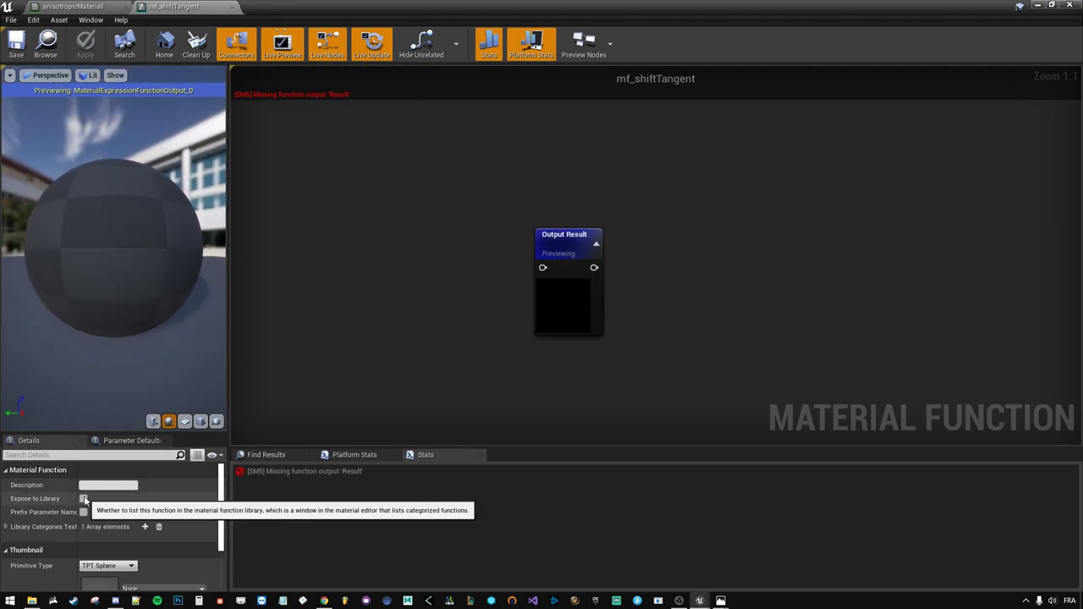
{"action": "left_click", "coordinate": [84, 499]}
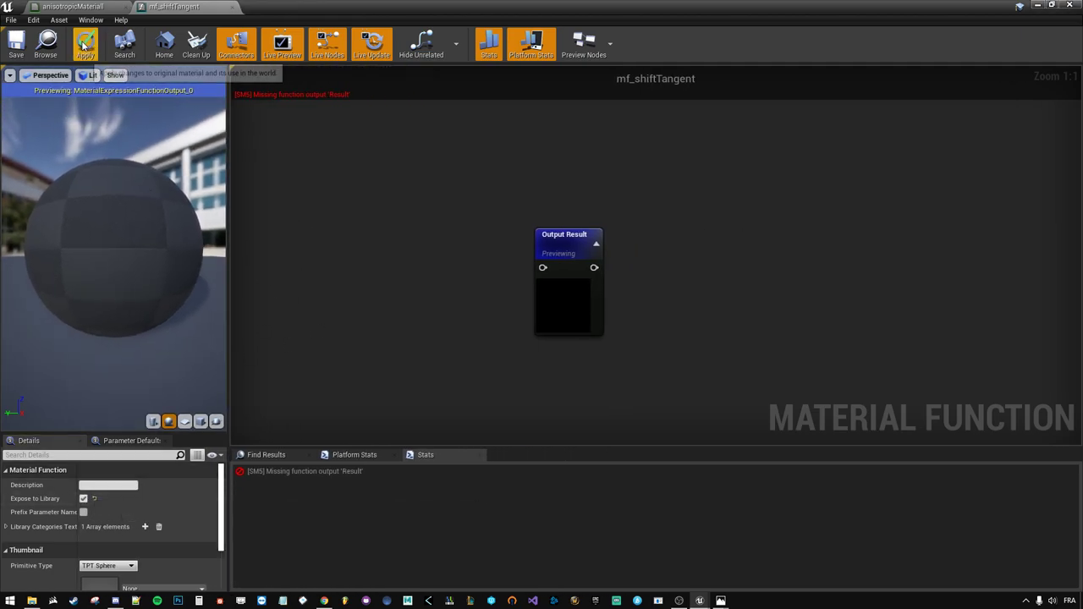
- Add an mf_shiftTangent function node to the anisotropicMaterial graph via a 'shift' search
{"action": "left_click", "coordinate": [49, 6]}
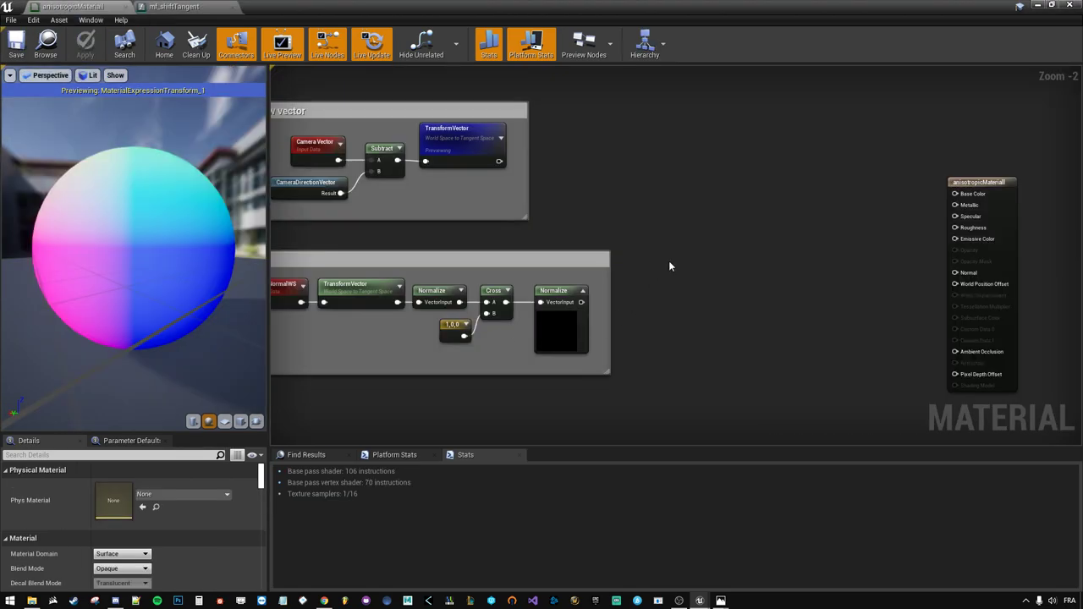
{"action": "right_click", "coordinate": [665, 190]}
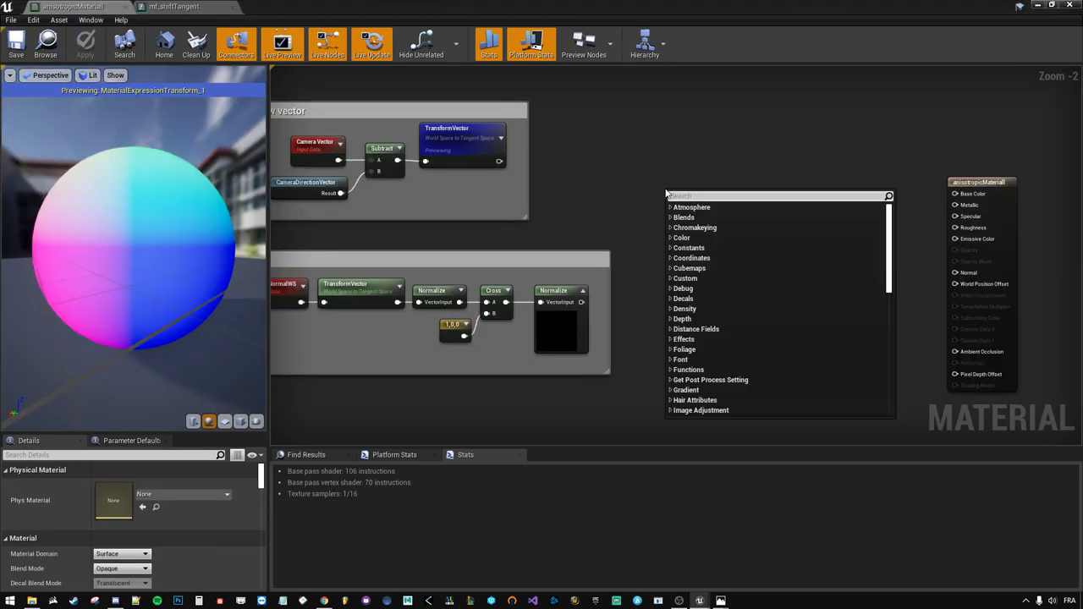
{"action": "type", "text": "mf shift"}
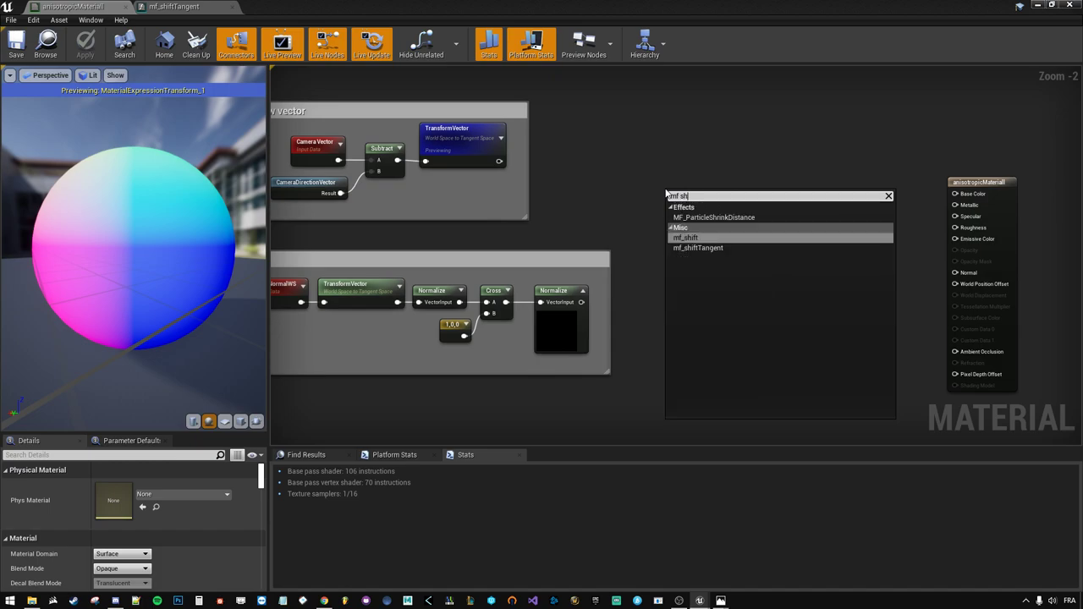
{"action": "key", "text": "Down"}
{"action": "key", "text": "Return"}
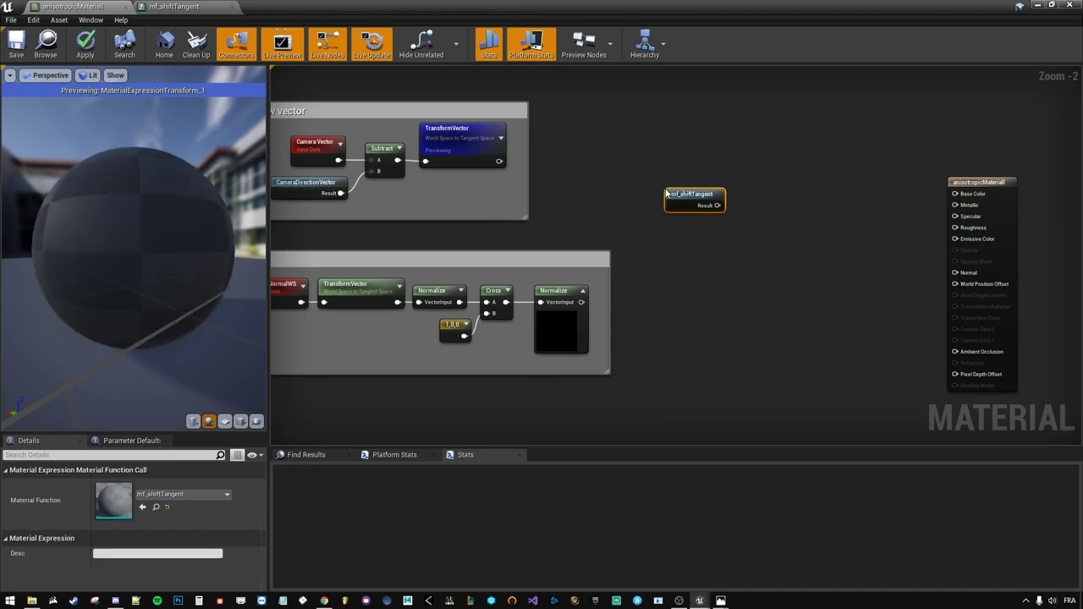
{"action": "left_click_drag", "start_coordinate": [669, 194], "coordinate": [646, 150]}
{"action": "right_click_drag", "start_coordinate": [457, 233], "coordinate": [514, 268]}
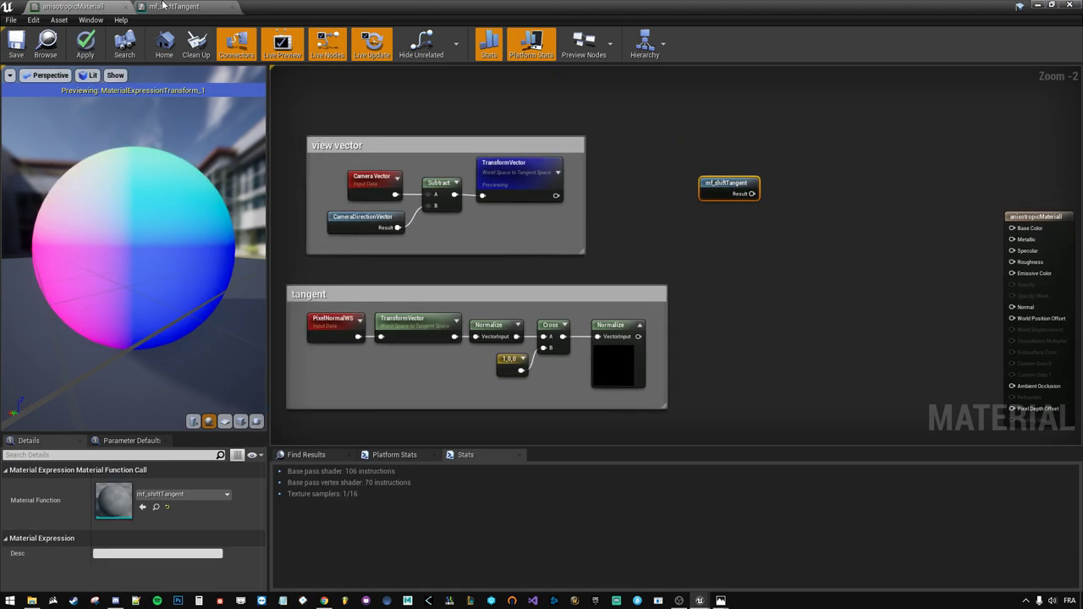
- Shift mf_shiftTangent's Output Result node right, checking the tangent chain's Normalize node in anisotropicMaterial
{"action": "left_click", "coordinate": [216, 5]}
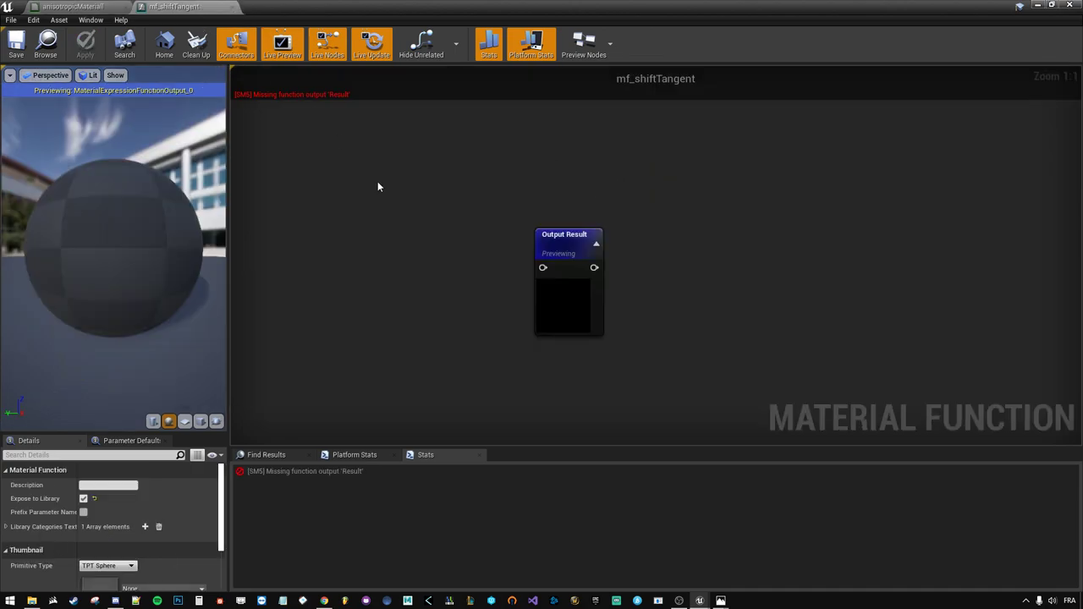
{"action": "left_click_drag", "start_coordinate": [544, 285], "coordinate": [666, 279]}
{"action": "left_click", "coordinate": [442, 270]}
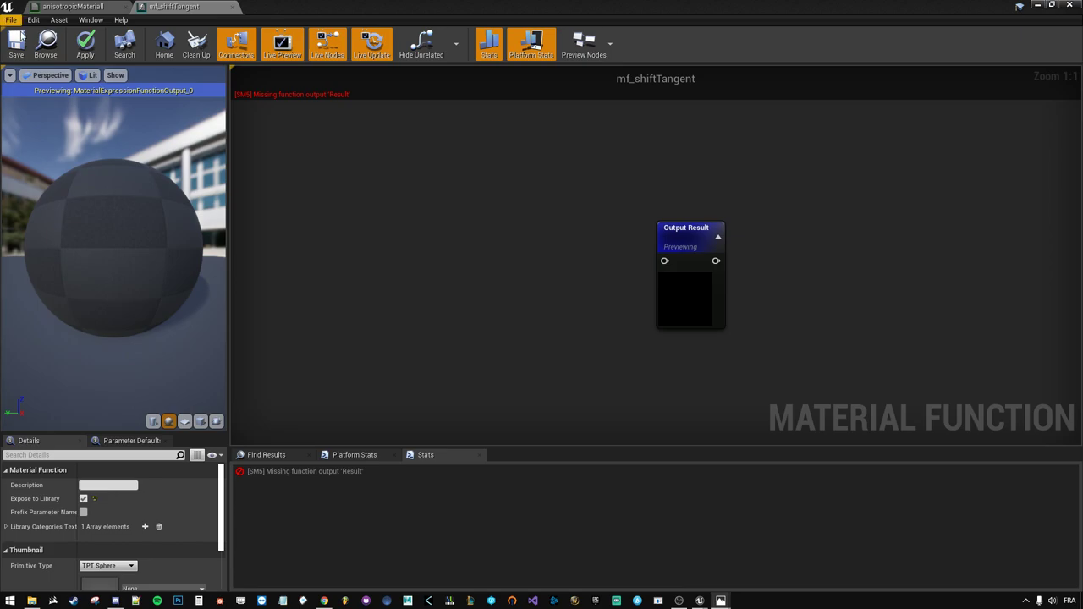
{"action": "left_click", "coordinate": [72, 6]}
{"action": "left_click", "coordinate": [613, 365]}
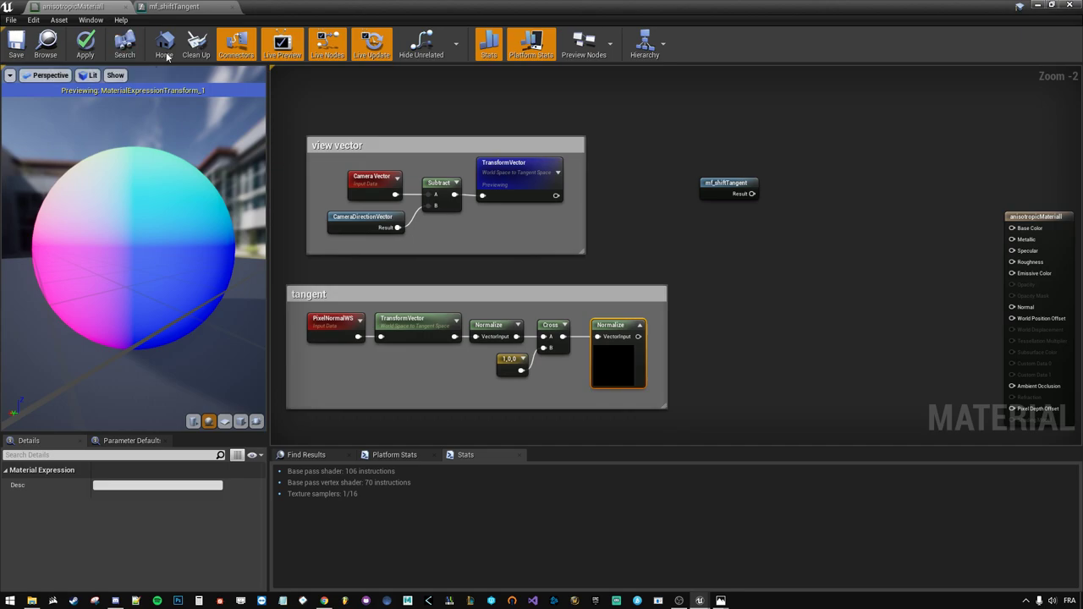
{"action": "left_click", "coordinate": [173, 6]}
- Add a FunctionInput node named tangent
{"action": "right_click", "coordinate": [424, 215]}
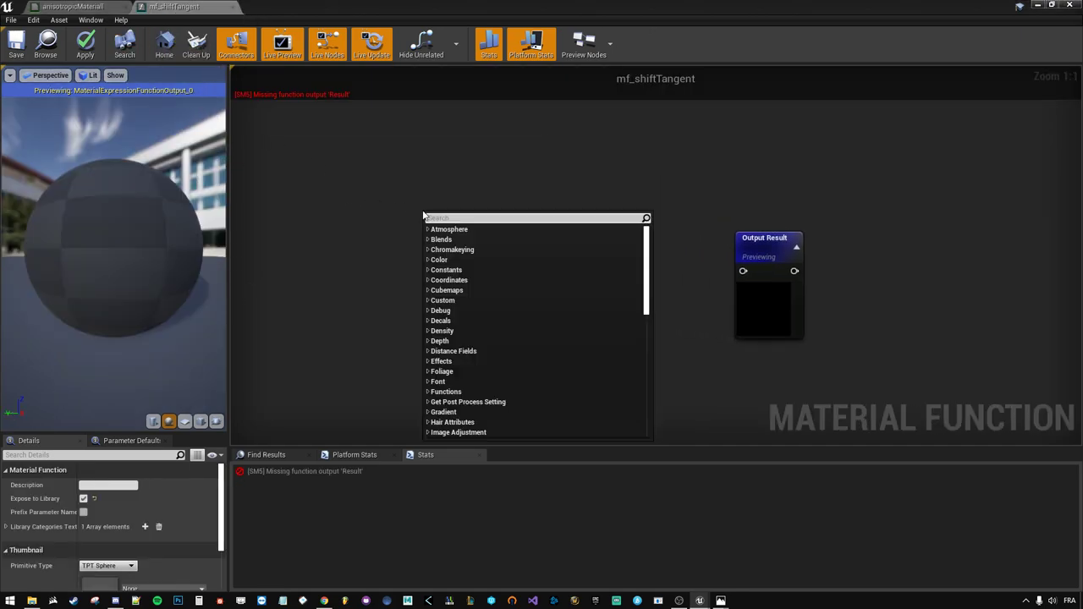
{"action": "type", "text": "funct"}
{"action": "key", "text": "Return"}
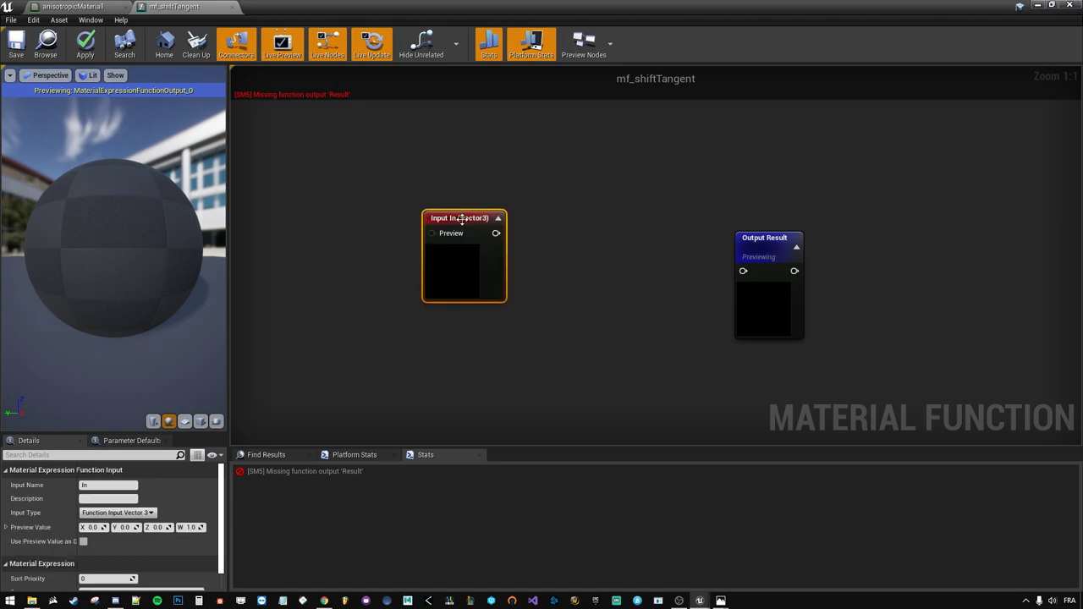
{"action": "left_click_drag", "start_coordinate": [474, 238], "coordinate": [479, 268]}
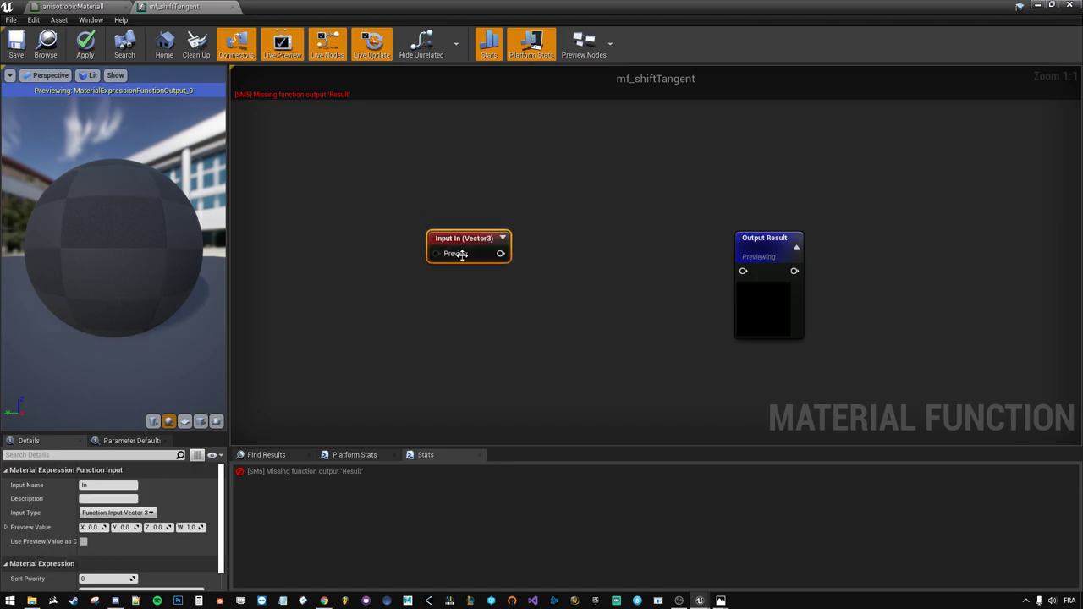
{"action": "left_click", "coordinate": [93, 485]}
{"action": "type", "text": "tang"}
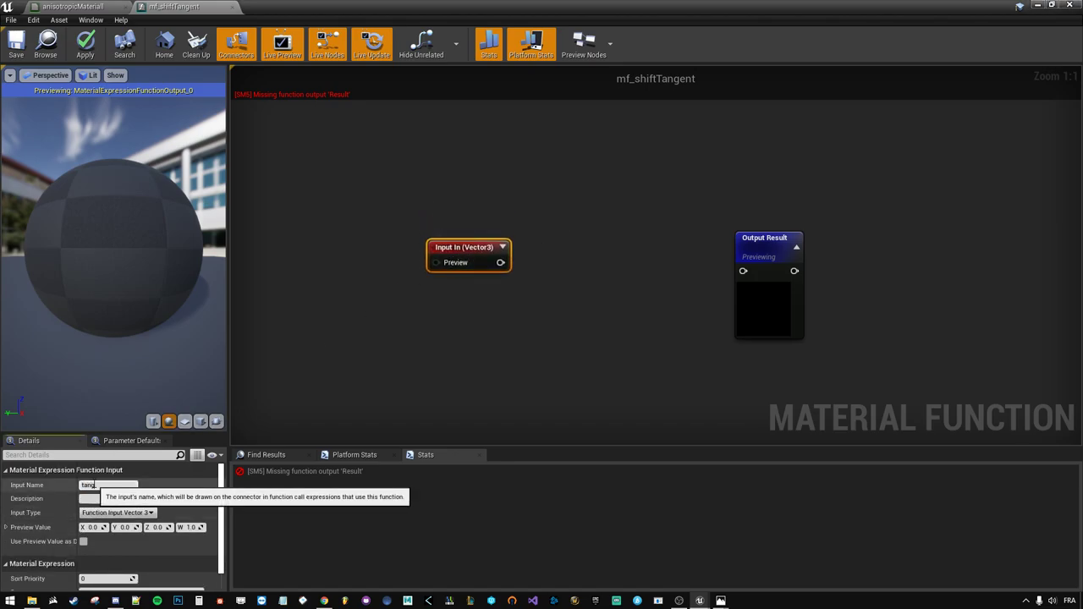
{"action": "type", "text": "ent"}
{"action": "left_click", "coordinate": [341, 293]}
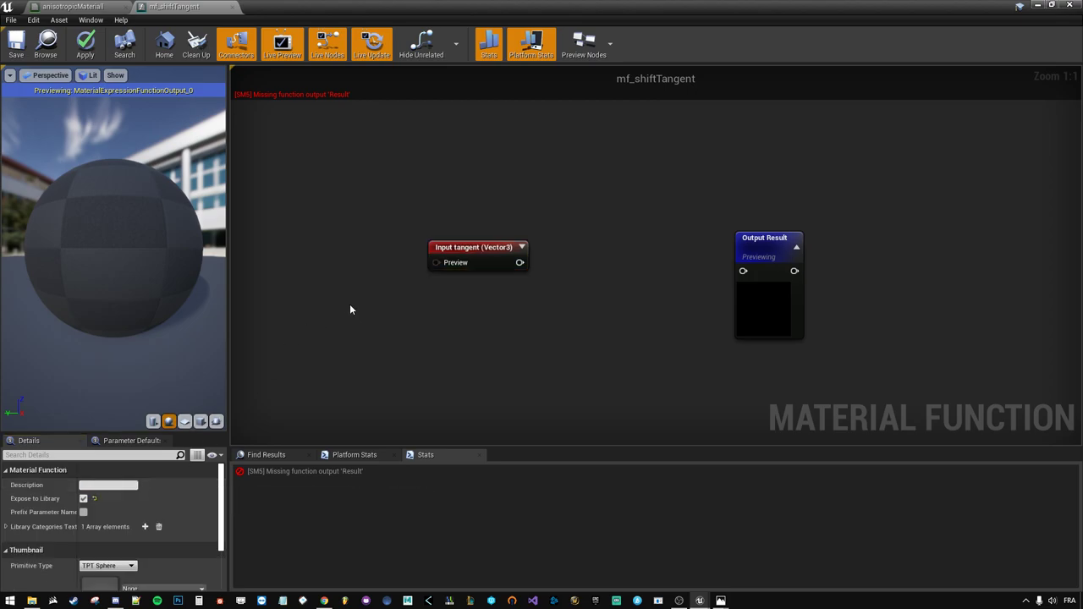
- Add a second FunctionInput named normal below tangent
{"action": "right_click", "coordinate": [339, 313]}
{"action": "type", "text": "in"}
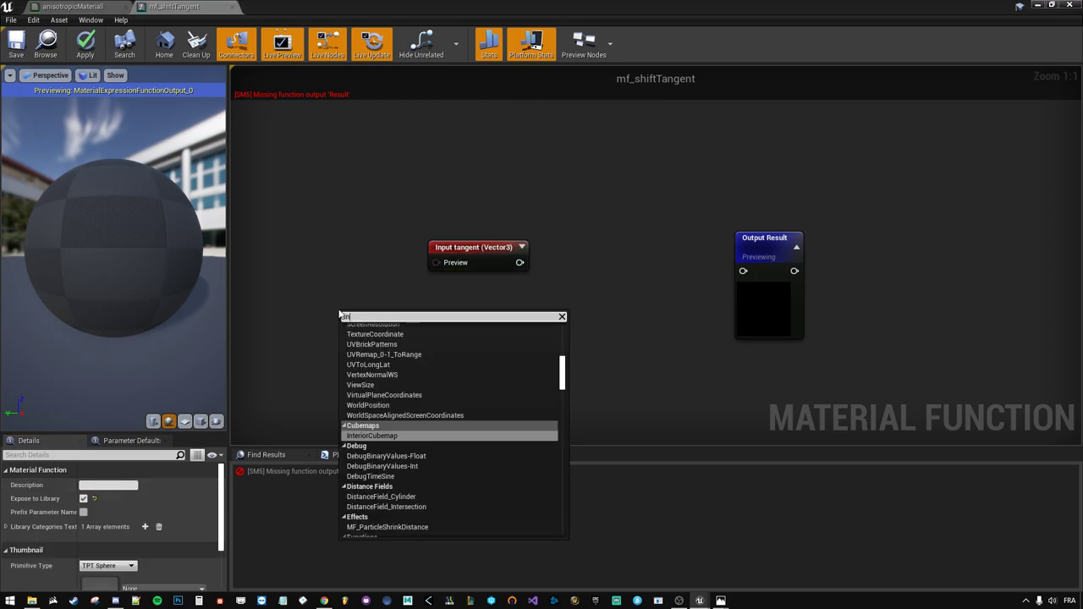
{"action": "type", "text": "put"}
{"action": "key", "text": "Return"}
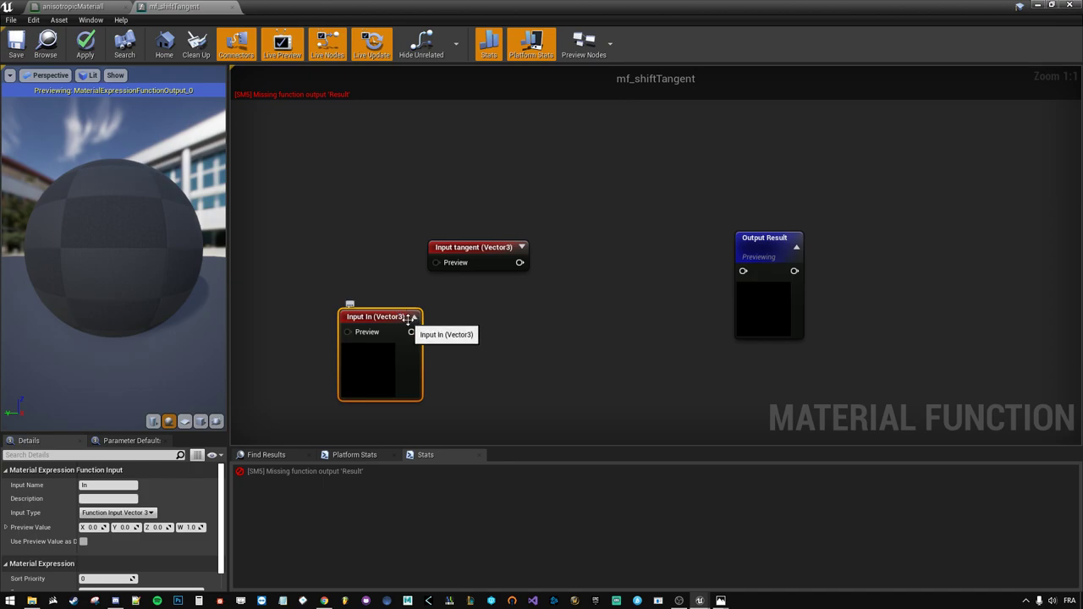
{"action": "left_click", "coordinate": [415, 317]}
{"action": "left_click_drag", "start_coordinate": [413, 318], "coordinate": [510, 329]}
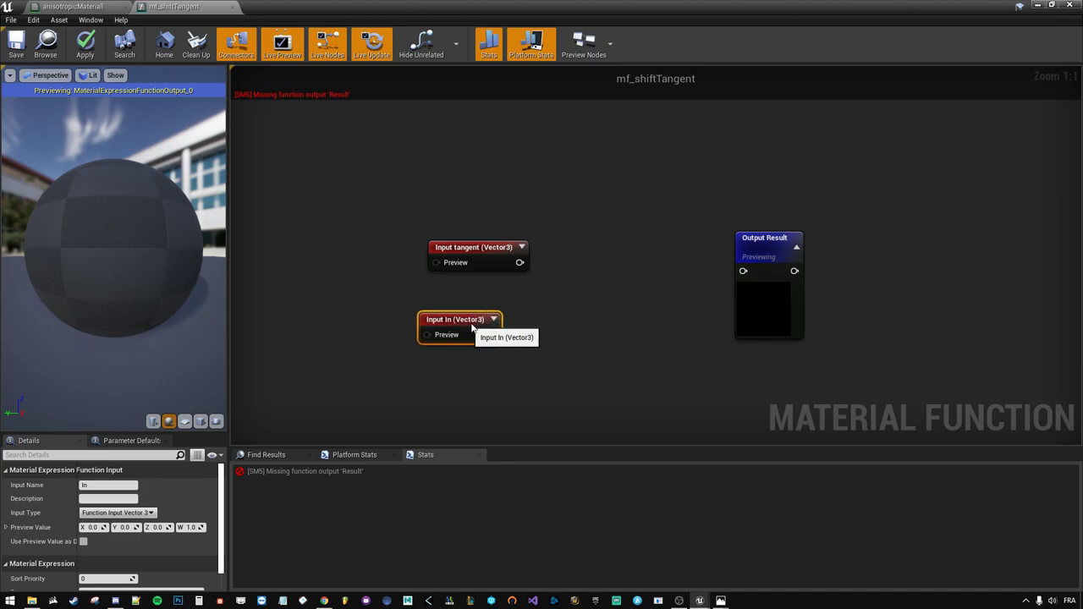
{"action": "left_click", "coordinate": [115, 484]}
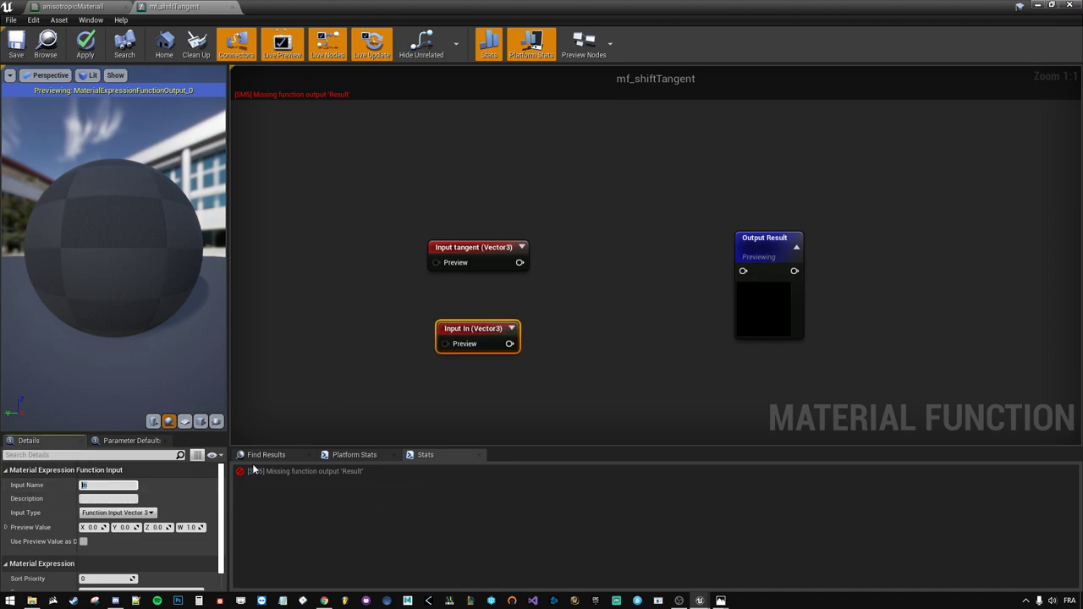
{"action": "type", "text": "ormal"}
{"action": "key", "text": "Return"}
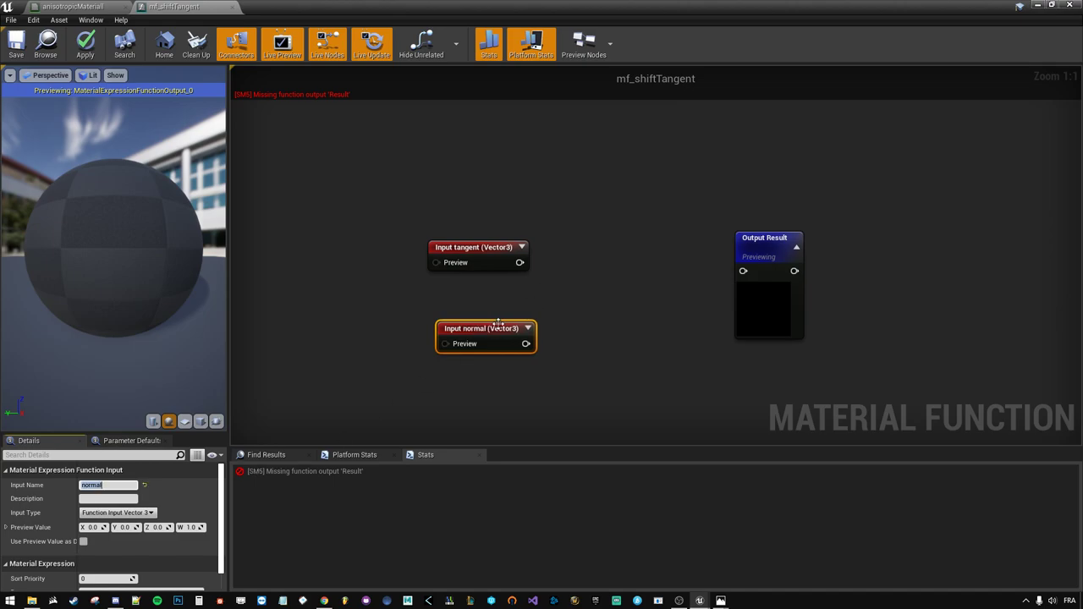
{"action": "left_click_drag", "start_coordinate": [498, 325], "coordinate": [490, 389]}
{"action": "left_click", "coordinate": [449, 328]}
- Add a FunctionInput named shift between tangent and normal, with Input Type set to Function Input Scalar
{"action": "right_click", "coordinate": [449, 328]}
{"action": "type", "text": "input"}
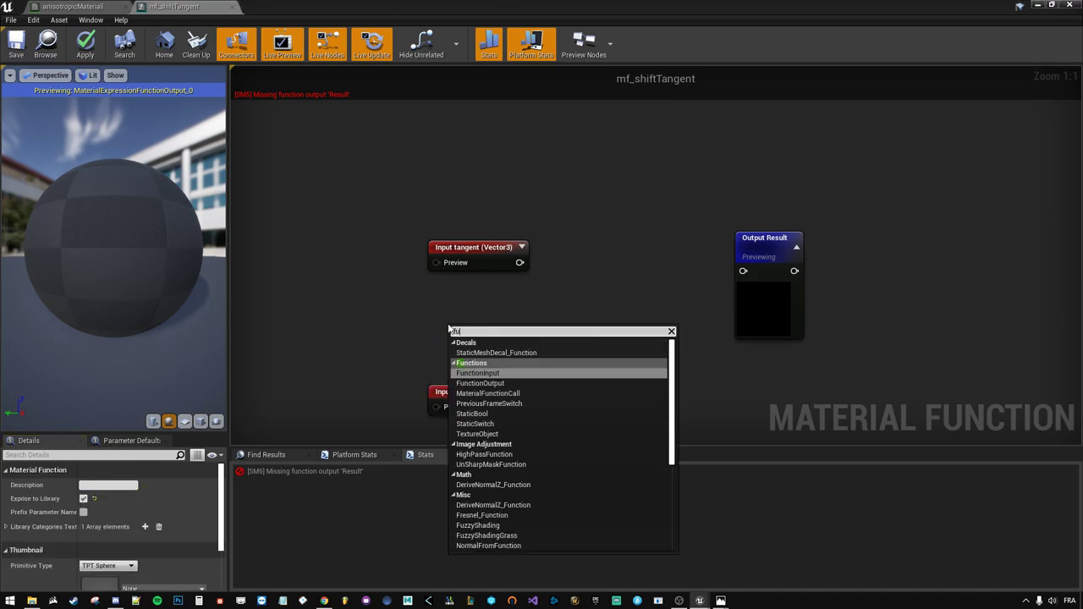
{"action": "key", "text": "Return"}
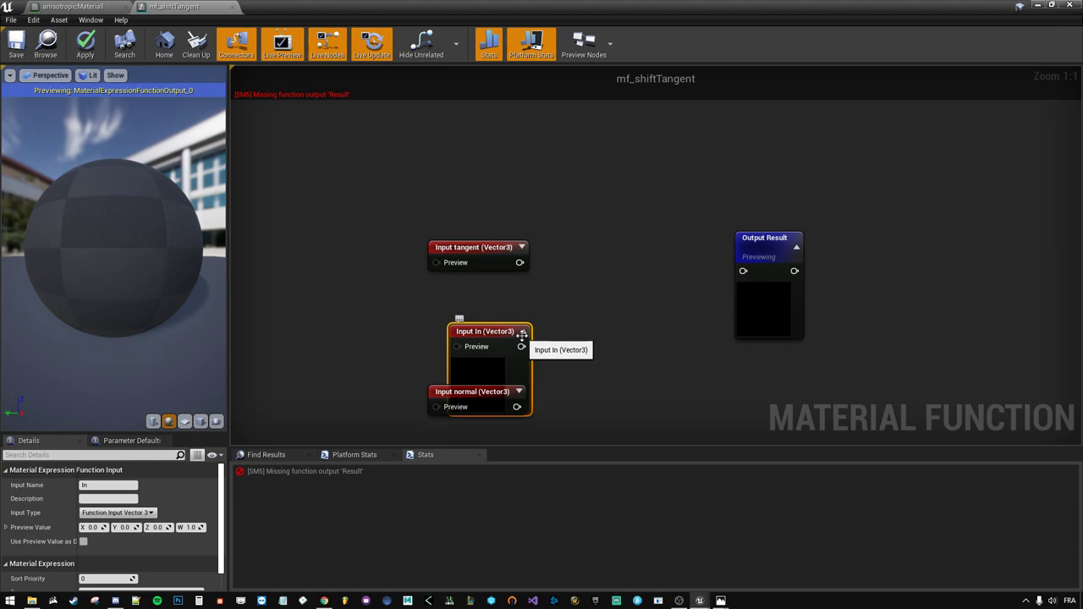
{"action": "left_click_drag", "start_coordinate": [523, 335], "coordinate": [493, 332]}
{"action": "left_click", "coordinate": [93, 485]}
{"action": "type", "text": "shift"}
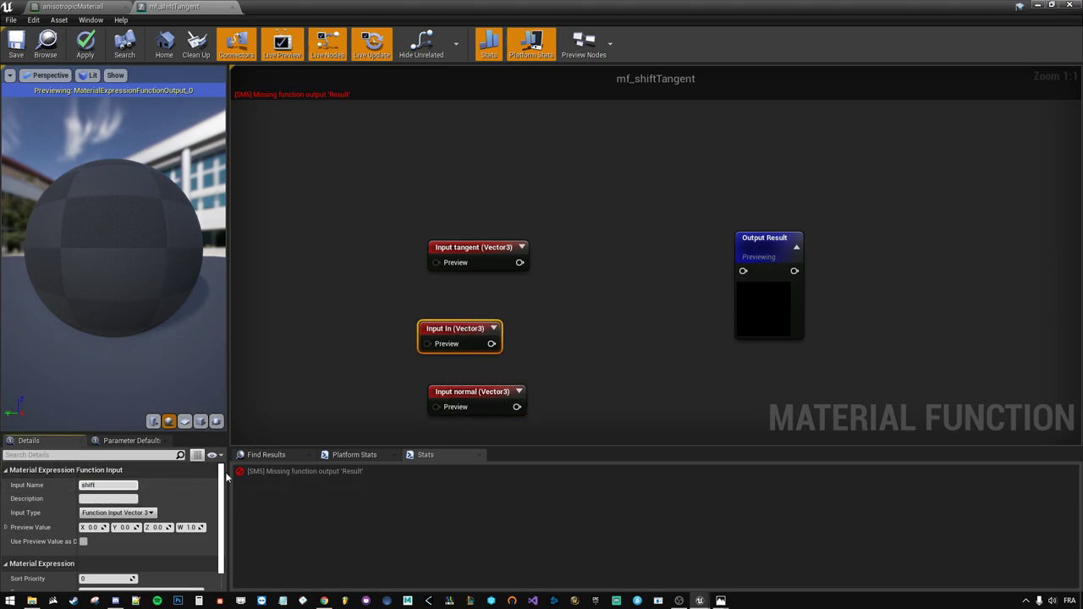
{"action": "key", "text": "Return"}
{"action": "left_click_drag", "start_coordinate": [466, 336], "coordinate": [484, 326]}
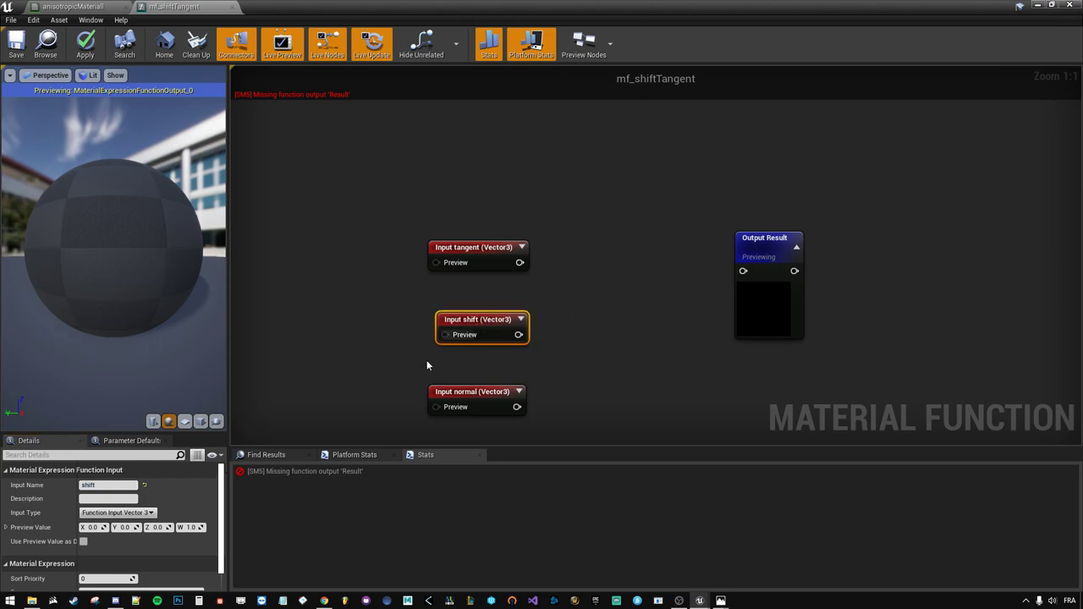
{"action": "left_click", "coordinate": [117, 512]}
{"action": "left_click", "coordinate": [99, 429]}
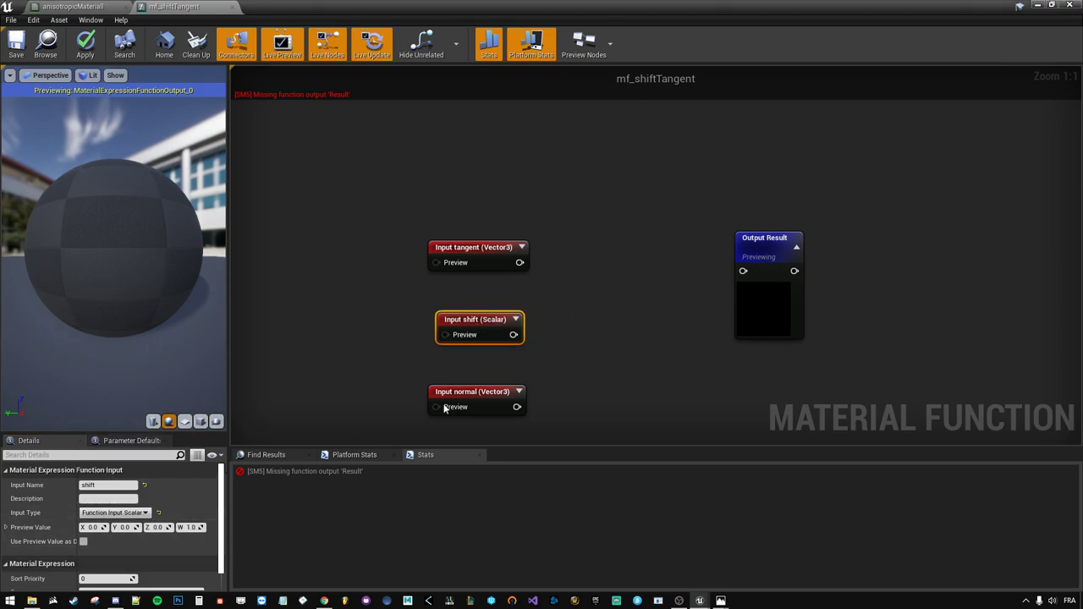
{"action": "left_click_drag", "start_coordinate": [495, 335], "coordinate": [484, 331]}
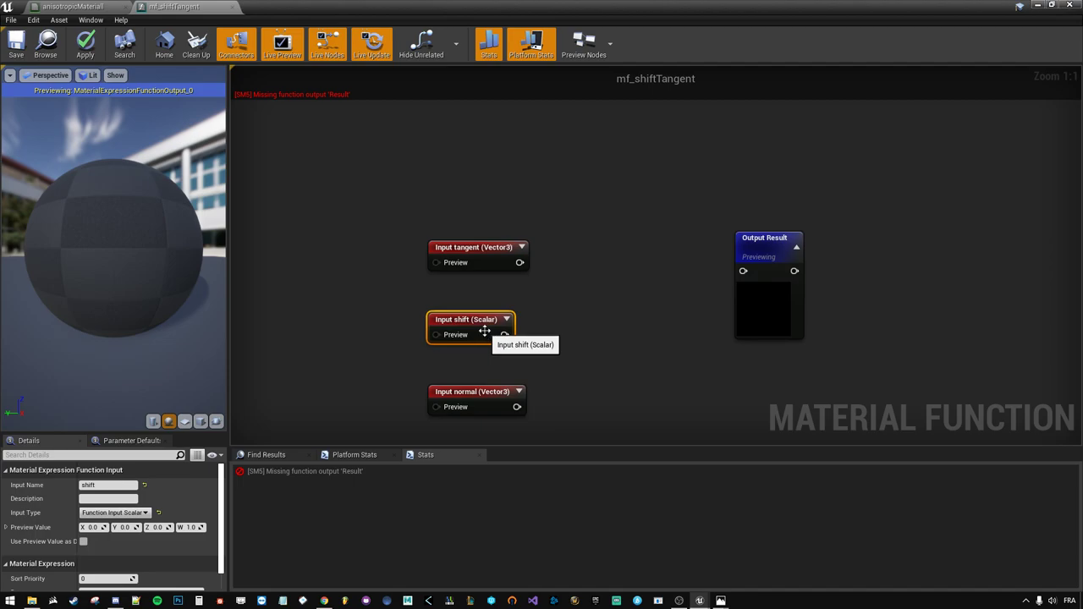
{"action": "left_click", "coordinate": [598, 276]}
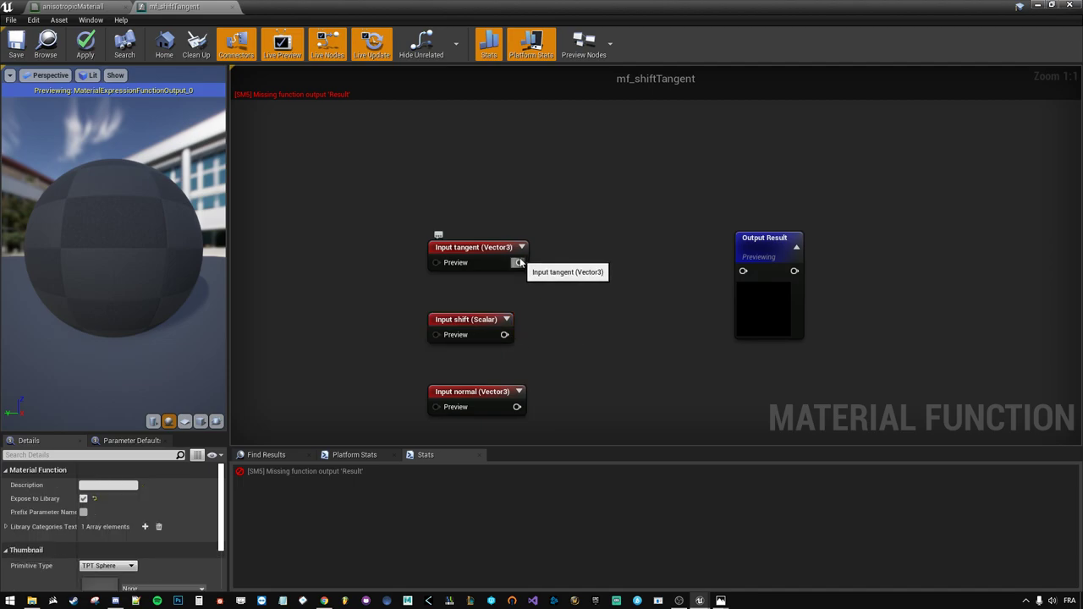
- Add an Add node fed by tangent and move the shift and normal inputs left
{"action": "mouse_move", "coordinate": [520, 262]}
{"action": "left_mouse_down"}
{"action": "mouse_move", "coordinate": [566, 268]}
{"action": "mouse_move", "coordinate": [621, 250]}
{"action": "left_mouse_up"}
{"action": "type", "text": "add"}
{"action": "key", "text": "Return"}
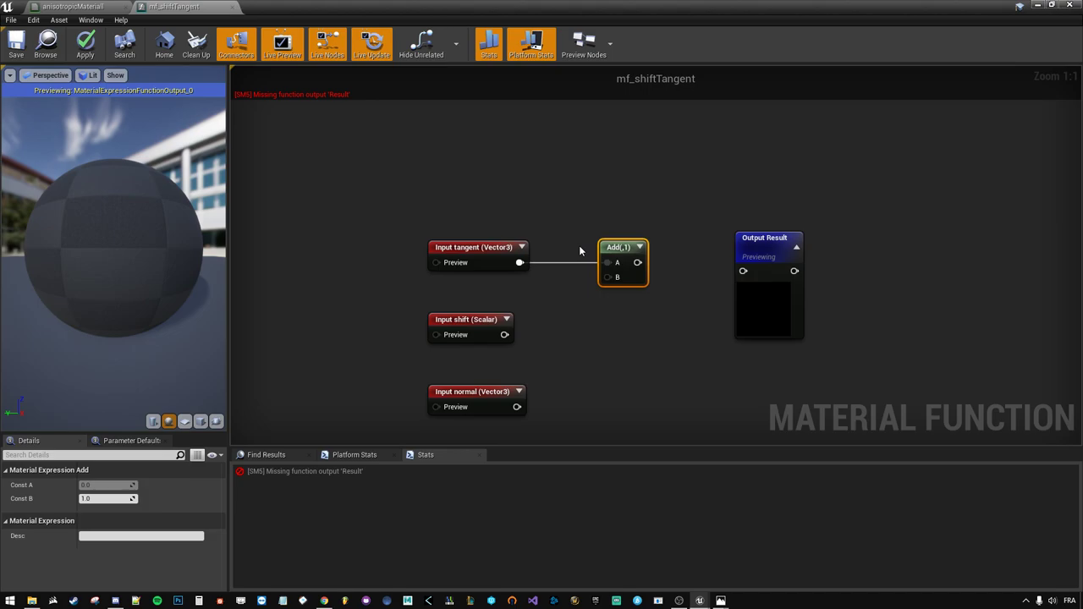
{"action": "mouse_move", "coordinate": [568, 395]}
{"action": "left_mouse_down"}
{"action": "mouse_move", "coordinate": [485, 335]}
{"action": "mouse_move", "coordinate": [423, 335]}
{"action": "left_mouse_up"}
{"action": "left_click", "coordinate": [487, 342]}
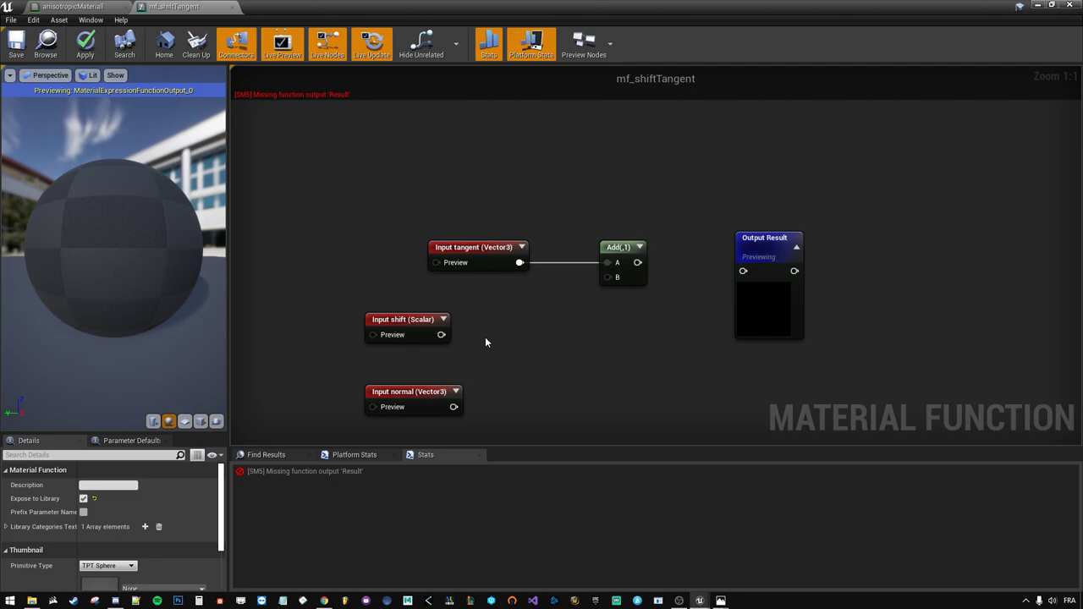
- Multiply shift by normal and wire the product into the Add node's B input
{"action": "left_click_drag", "start_coordinate": [441, 335], "coordinate": [512, 345]}
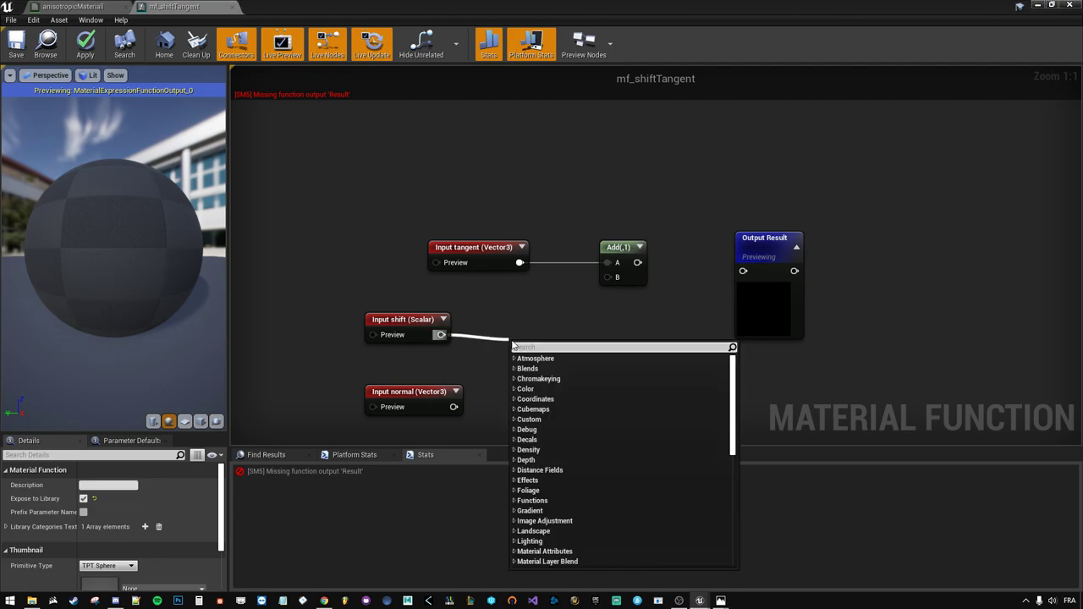
{"action": "type", "text": "multiply"}
{"action": "key", "text": "Return"}
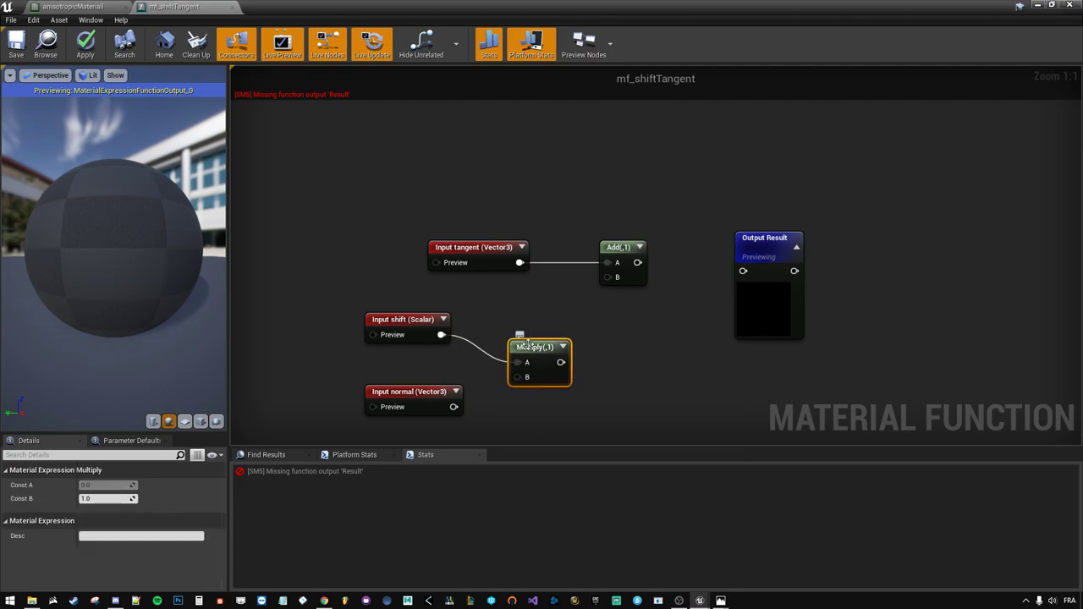
{"action": "left_click_drag", "start_coordinate": [530, 343], "coordinate": [530, 323]}
{"action": "left_click_drag", "start_coordinate": [454, 407], "coordinate": [509, 350]}
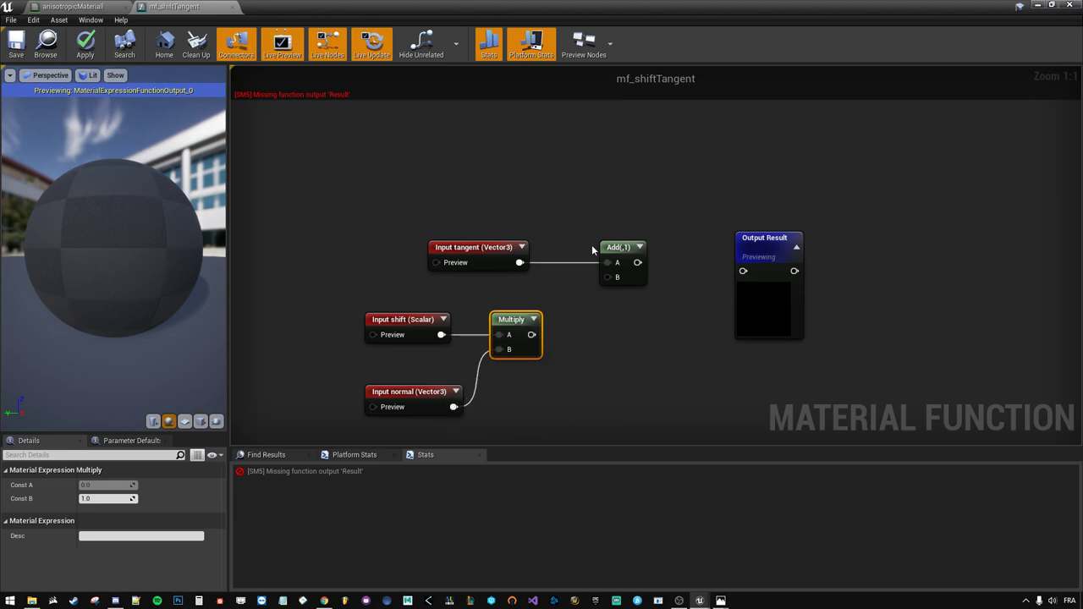
{"action": "left_click_drag", "start_coordinate": [608, 277], "coordinate": [531, 335]}
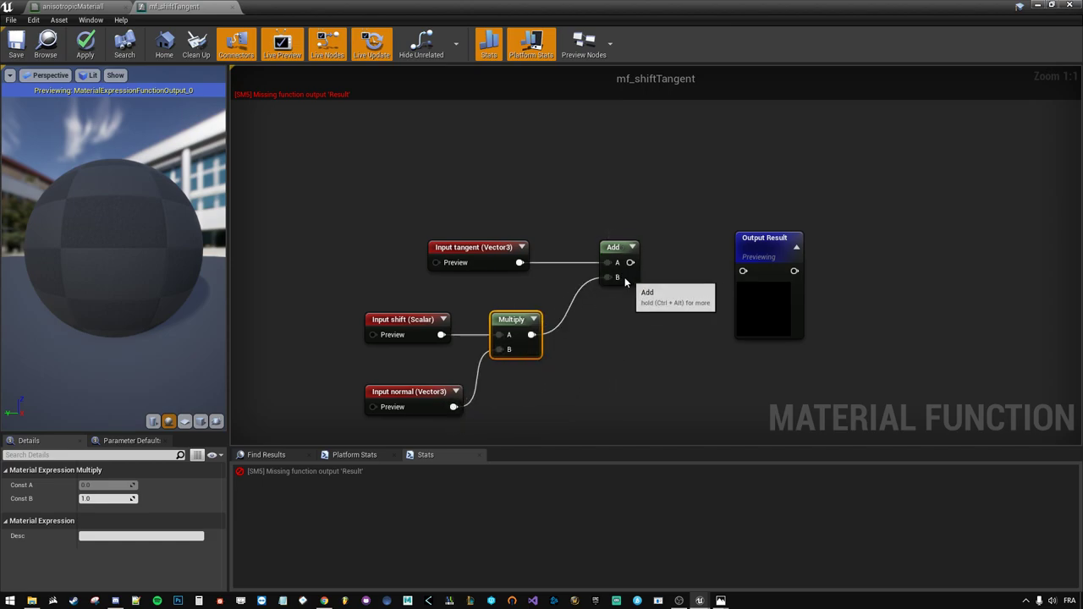
{"action": "left_click_drag", "start_coordinate": [630, 279], "coordinate": [594, 279]}
{"action": "left_click", "coordinate": [683, 256]}
- Check the wiring by selecting the tangent, Add, Multiply, shift and normal nodes
{"action": "left_click_drag", "start_coordinate": [683, 255], "coordinate": [427, 235]}
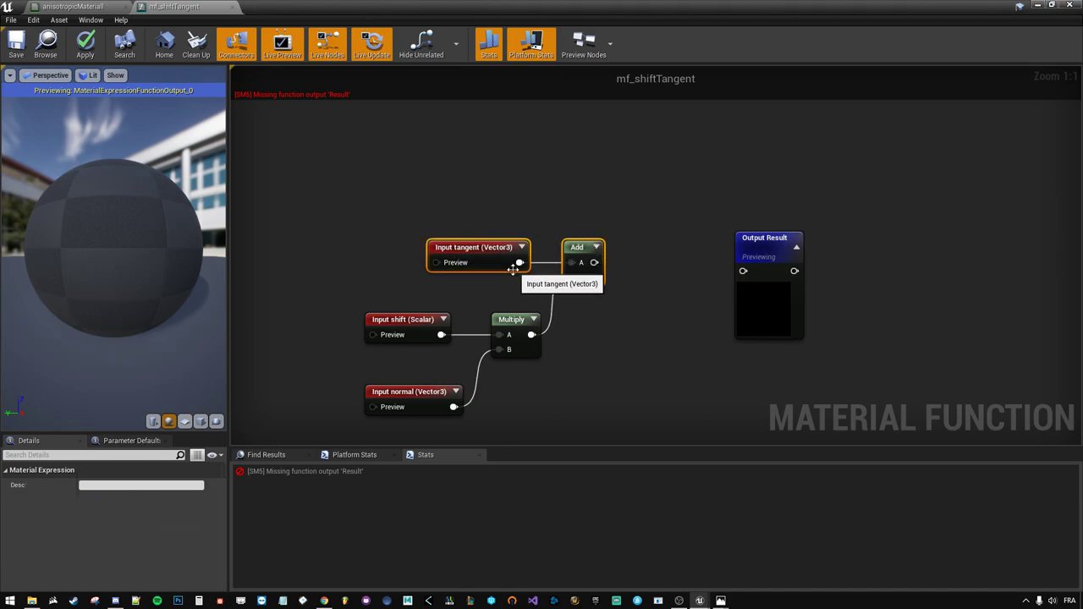
{"action": "left_click", "coordinate": [436, 217]}
{"action": "left_click", "coordinate": [474, 247]}
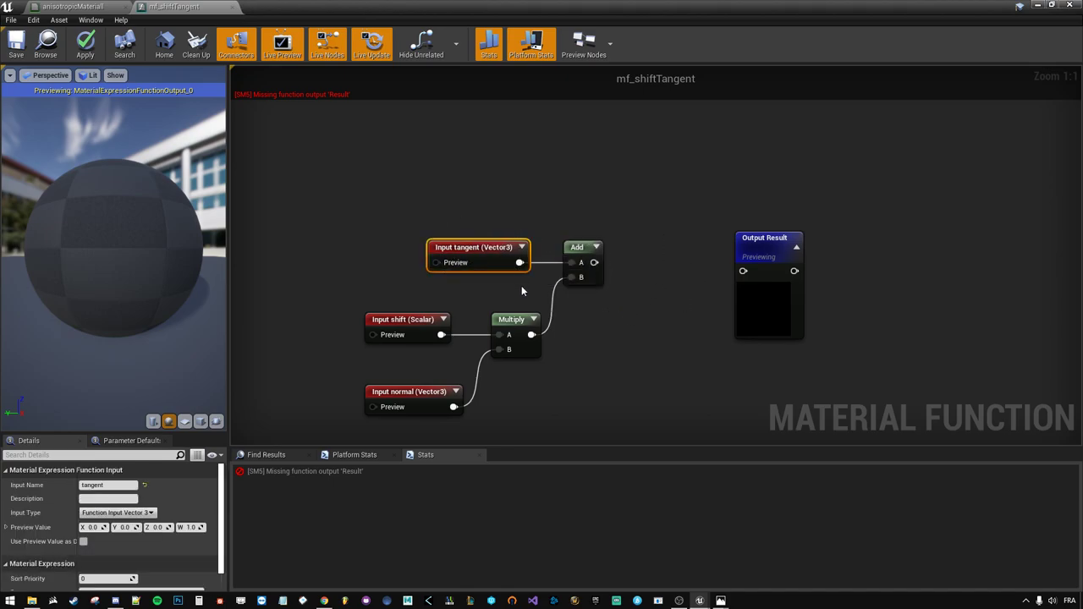
{"action": "left_click", "coordinate": [522, 286]}
{"action": "left_click_drag", "start_coordinate": [580, 372], "coordinate": [397, 338]}
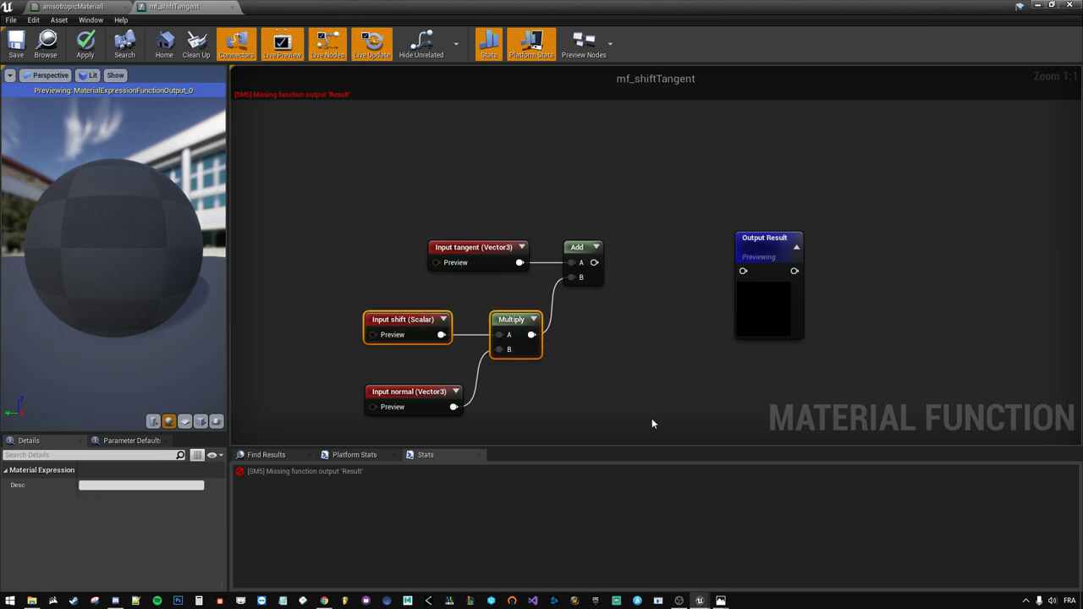
{"action": "left_click", "coordinate": [609, 419]}
{"action": "left_click", "coordinate": [423, 395]}
- Normalize the Add result and connect the Normalize node to Output Result
{"action": "left_click", "coordinate": [597, 360]}
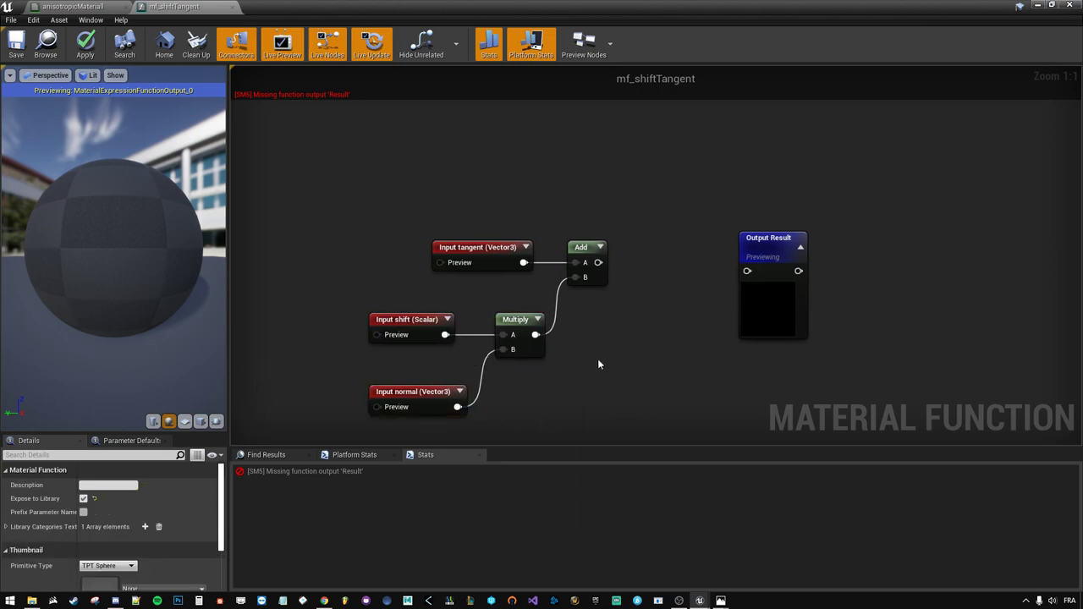
{"action": "left_click_drag", "start_coordinate": [598, 361], "coordinate": [406, 323]}
{"action": "left_click", "coordinate": [592, 334]}
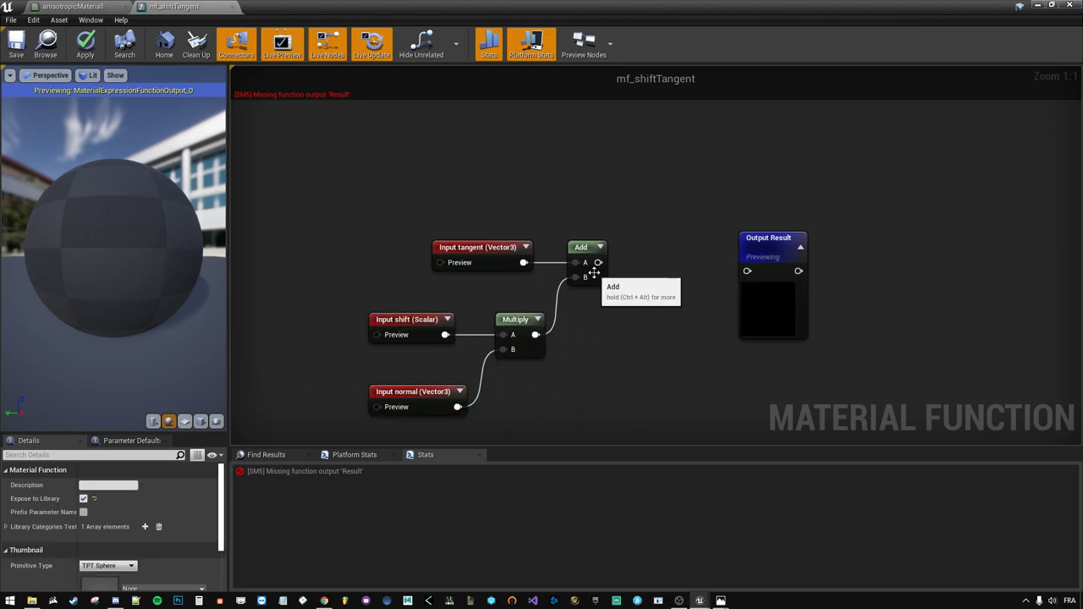
{"action": "left_click_drag", "start_coordinate": [598, 262], "coordinate": [631, 271]}
{"action": "type", "text": "normal"}
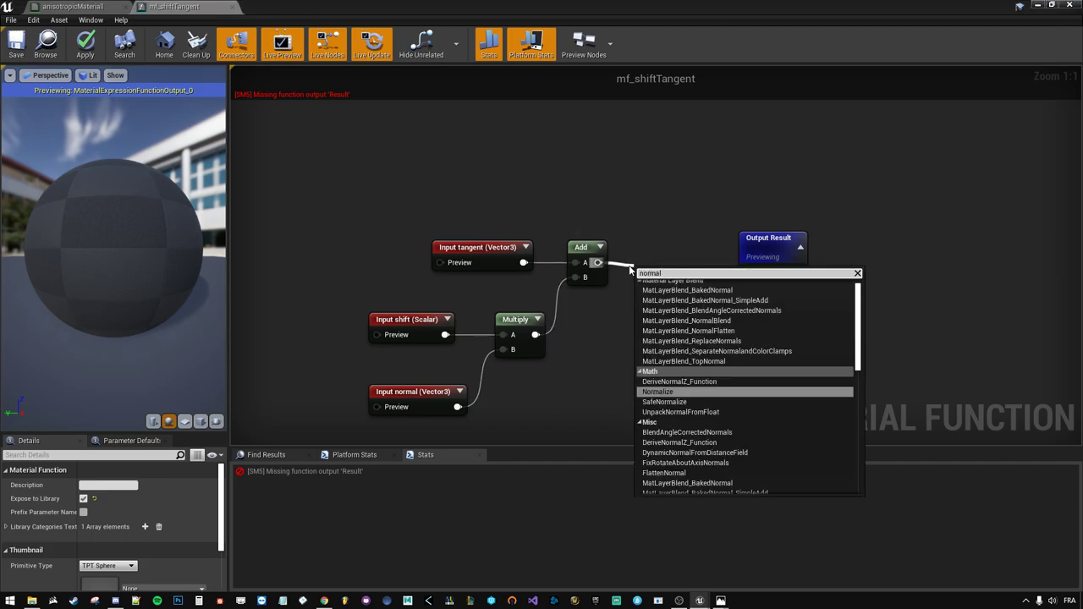
{"action": "key", "text": "Return"}
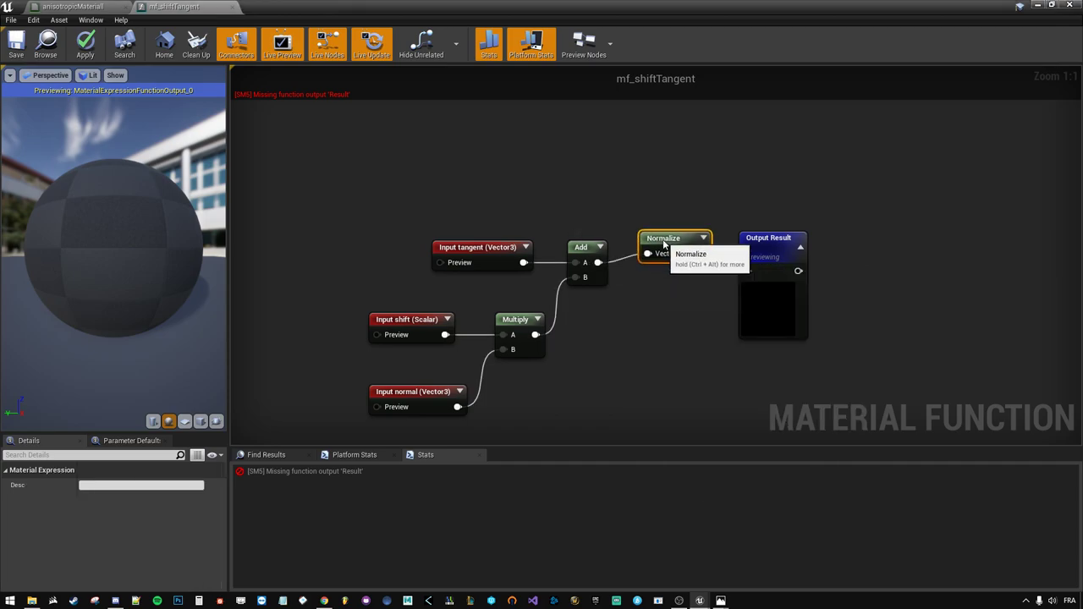
{"action": "left_click_drag", "start_coordinate": [692, 262], "coordinate": [747, 271]}
{"action": "left_click_drag", "start_coordinate": [761, 288], "coordinate": [750, 278]}
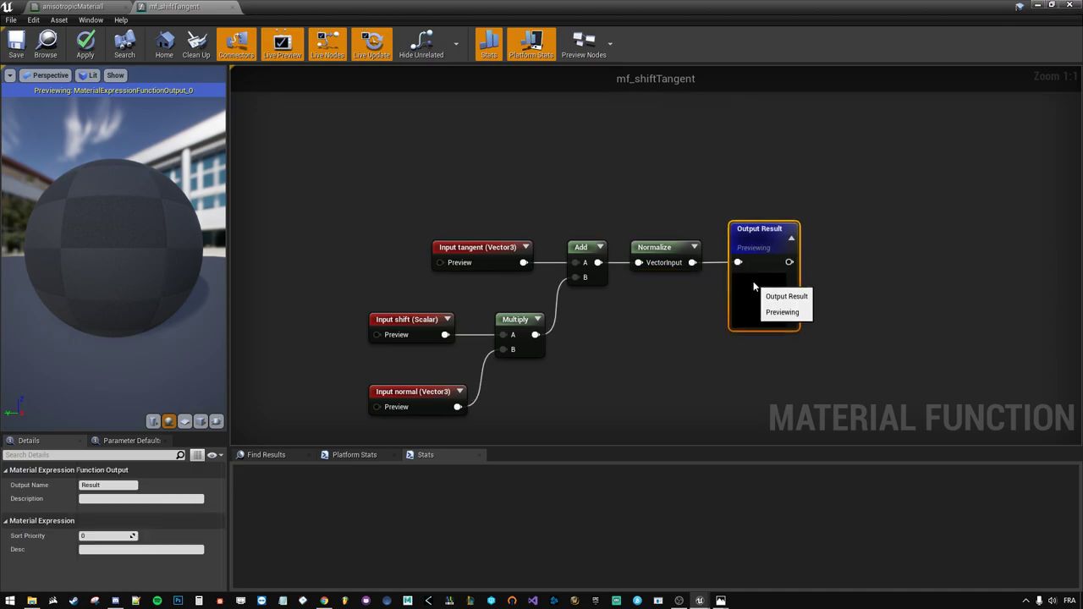
- Stop previewing the Output Result node
{"action": "right_click", "coordinate": [765, 235]}
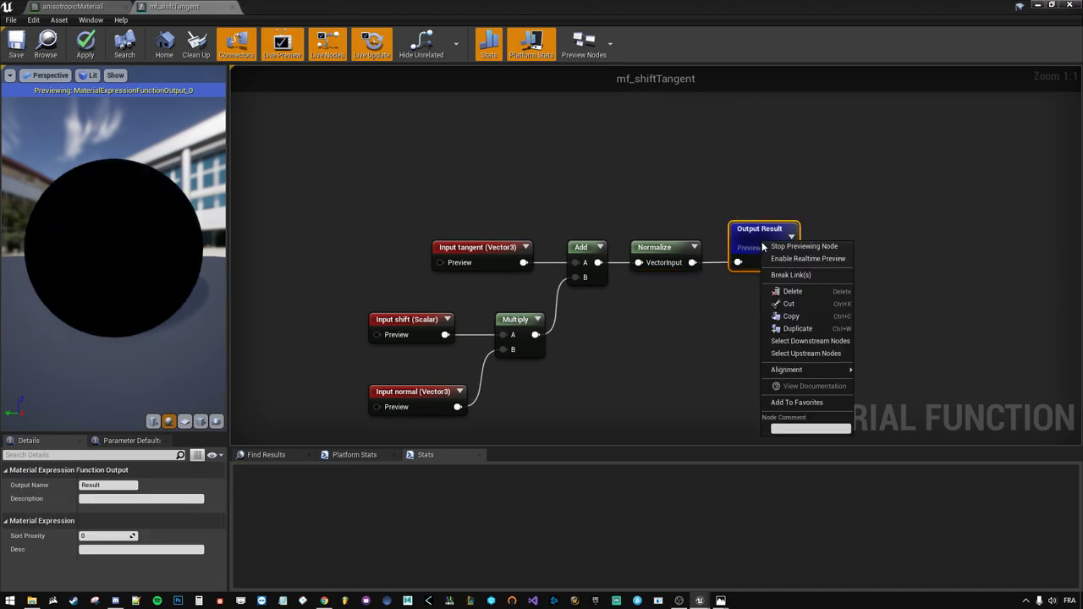
{"action": "left_click", "coordinate": [804, 245]}
{"action": "left_click", "coordinate": [736, 298]}
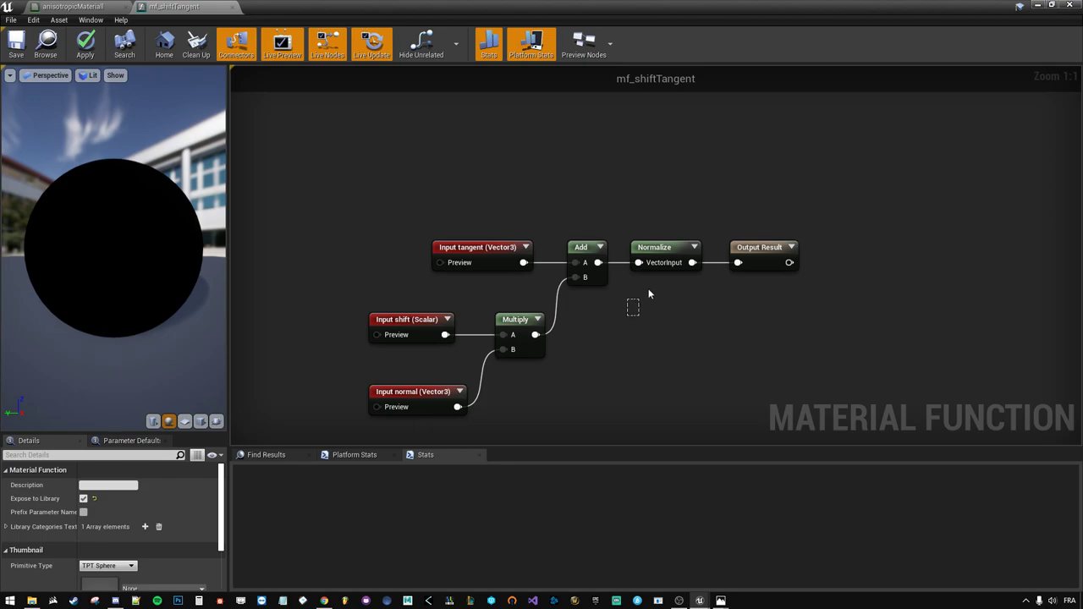
- Nudge the shift, normal and Multiply nodes slightly down-left, keeping their wiring intact
{"action": "left_click_drag", "start_coordinate": [651, 295], "coordinate": [637, 269]}
{"action": "left_click", "coordinate": [582, 325]}
{"action": "left_click_drag", "start_coordinate": [448, 227], "coordinate": [469, 294]}
{"action": "left_click_drag", "start_coordinate": [550, 420], "coordinate": [366, 309]}
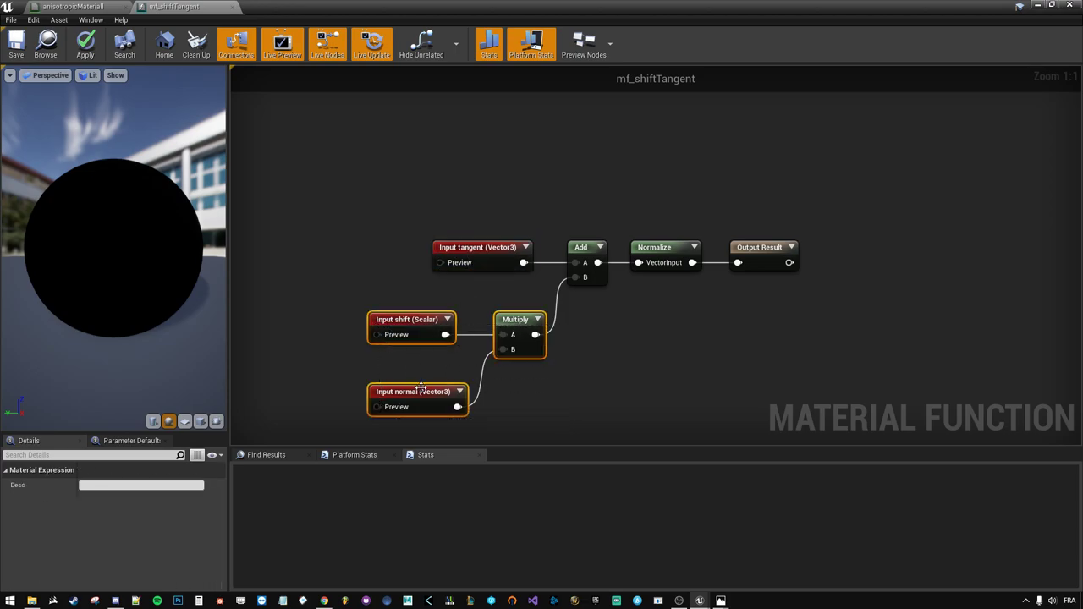
{"action": "left_click_drag", "start_coordinate": [421, 392], "coordinate": [403, 401]}
{"action": "left_click", "coordinate": [586, 385]}
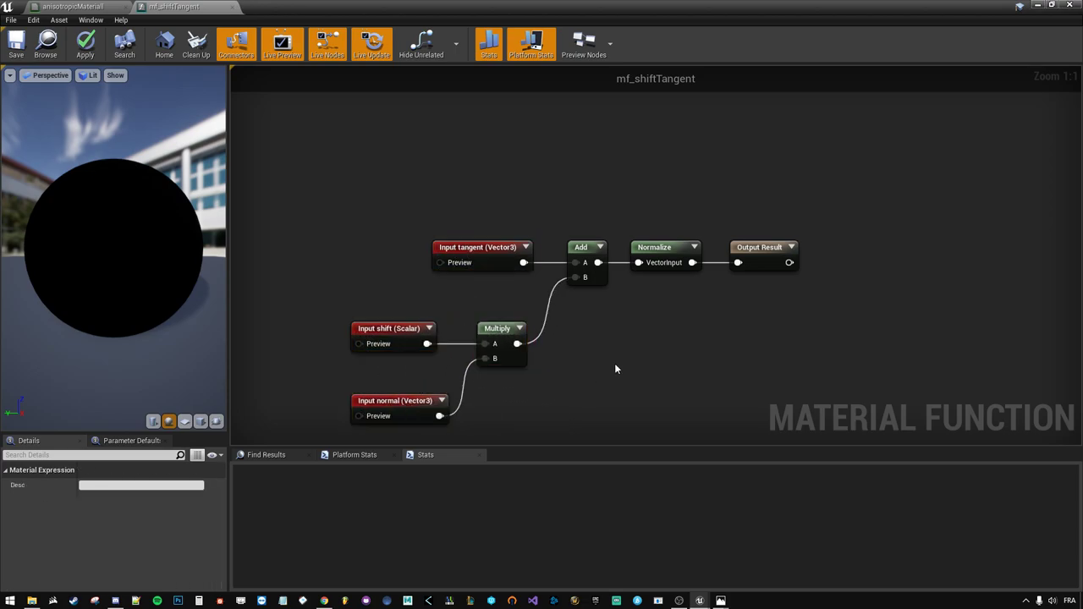
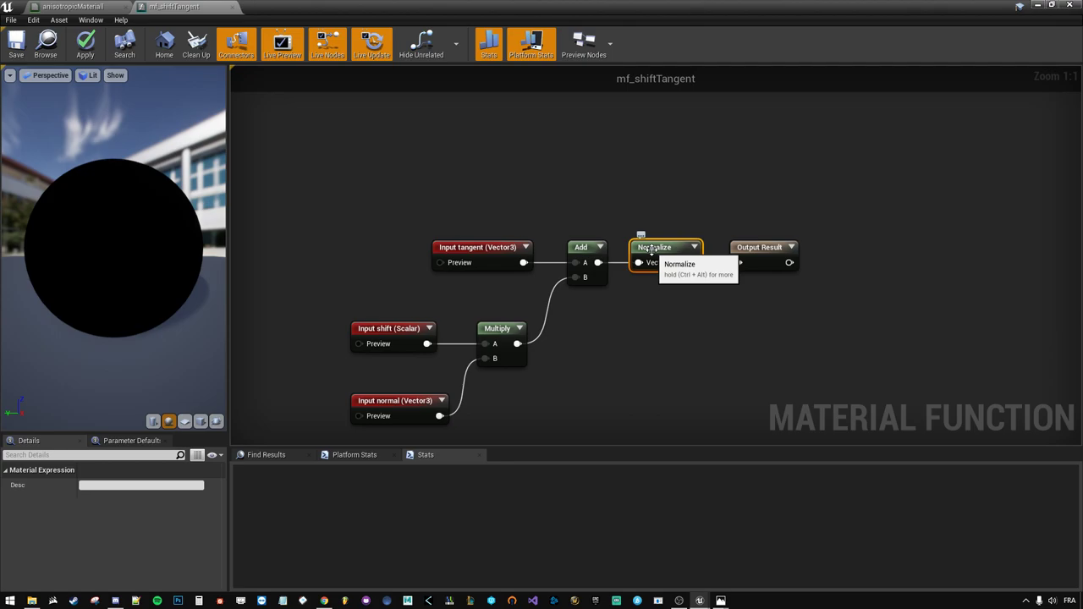
- Move the shift, multiply and normal input nodes up and line them up in mf_shiftTangent
{"action": "mouse_move", "coordinate": [592, 415]}
{"action": "left_mouse_down"}
{"action": "mouse_move", "coordinate": [331, 341]}
{"action": "mouse_move", "coordinate": [395, 309]}
{"action": "left_mouse_up"}
{"action": "left_click", "coordinate": [592, 347]}
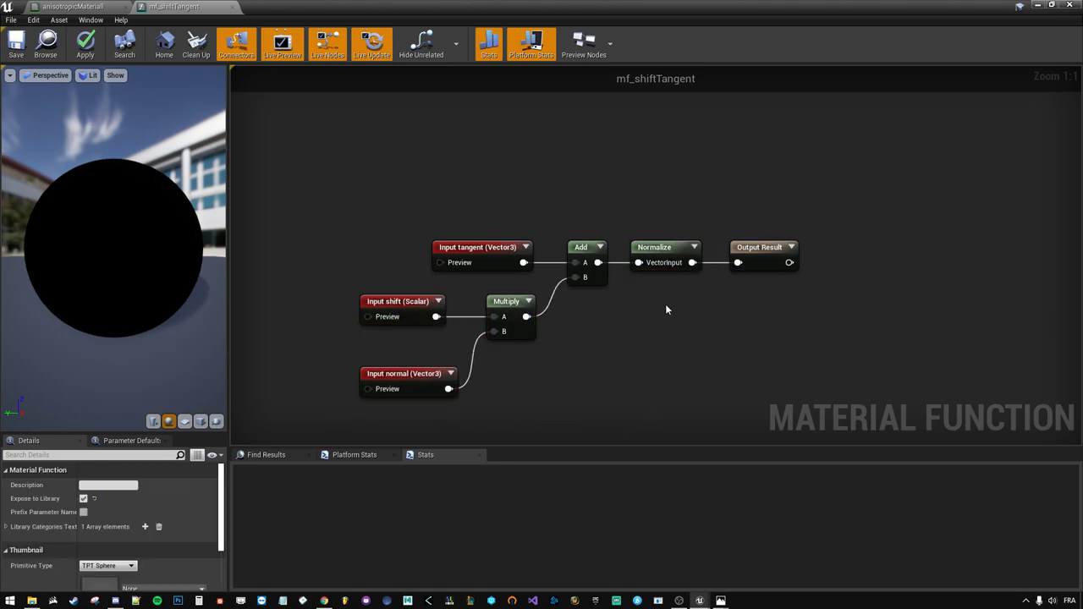
{"action": "left_click", "coordinate": [665, 267]}
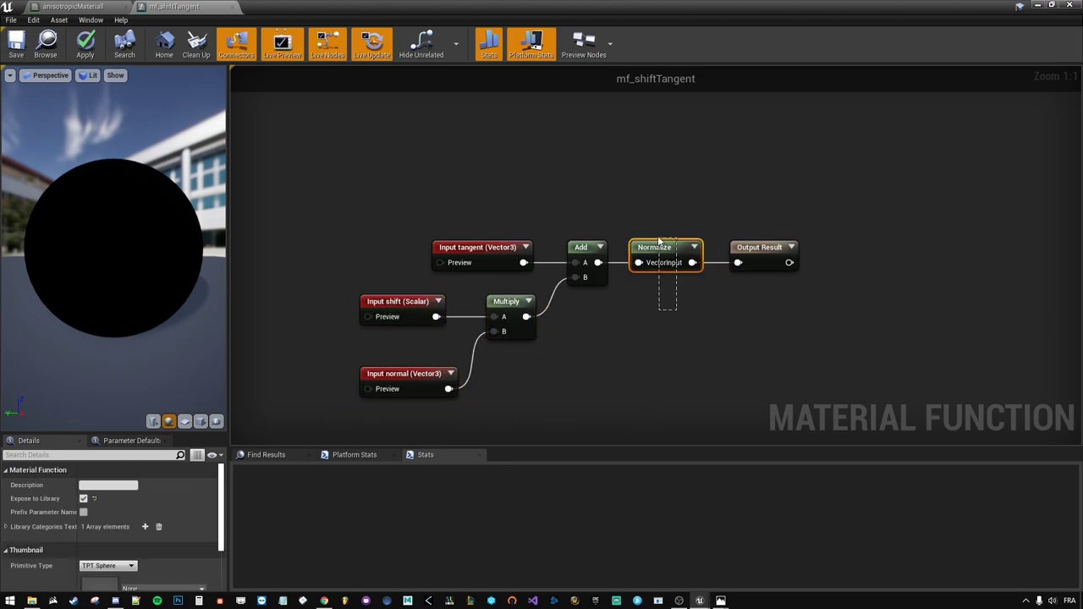
- Apply and save the mf_shiftTangent material function
{"action": "left_click", "coordinate": [693, 301]}
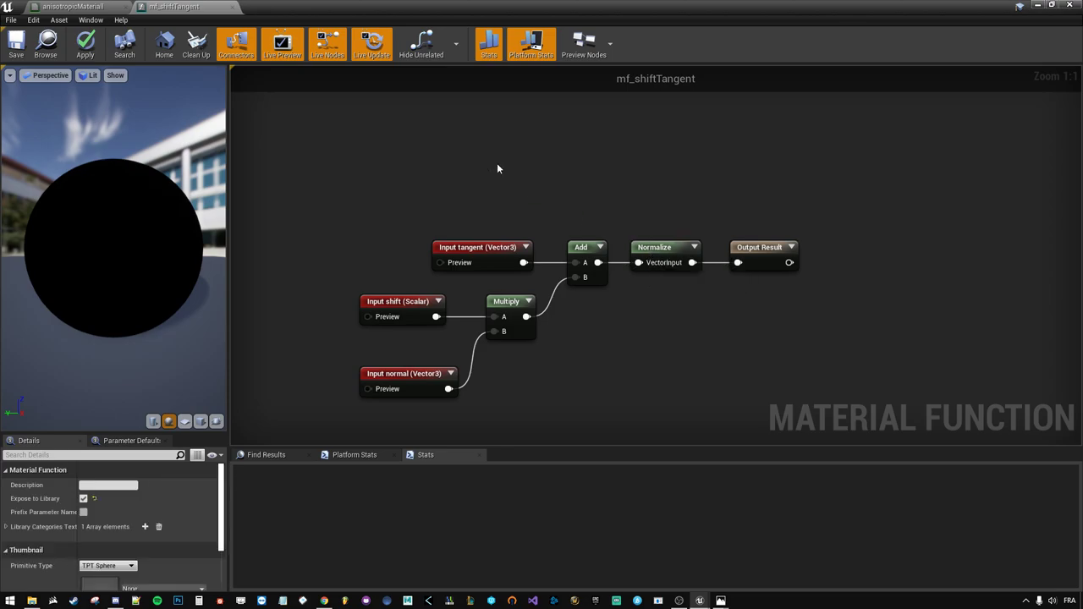
{"action": "left_click", "coordinate": [98, 43]}
{"action": "left_click", "coordinate": [16, 42]}
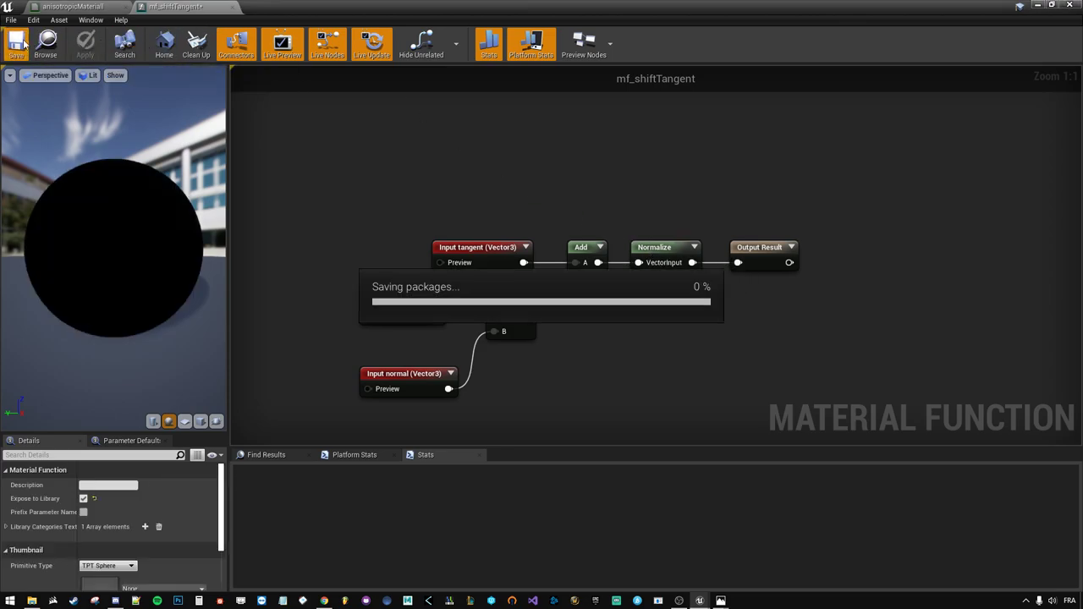
- Return to the anisotropicMaterial graph and nudge the mf_shiftTangent node into place
{"action": "left_click", "coordinate": [72, 6]}
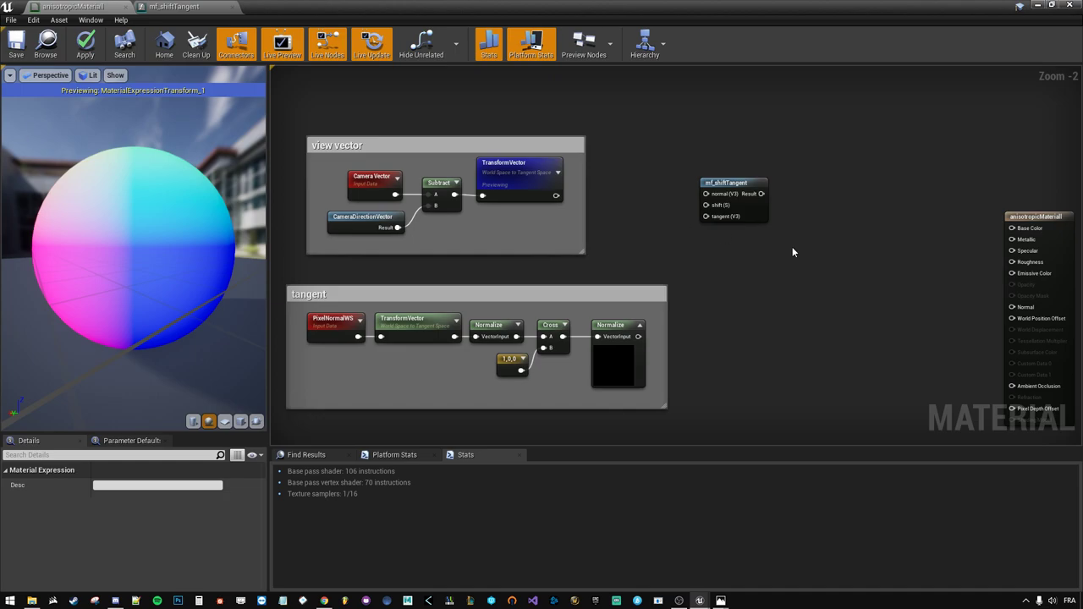
{"action": "right_click_drag", "start_coordinate": [792, 251], "coordinate": [701, 254]}
{"action": "left_click_drag", "start_coordinate": [668, 227], "coordinate": [688, 220]}
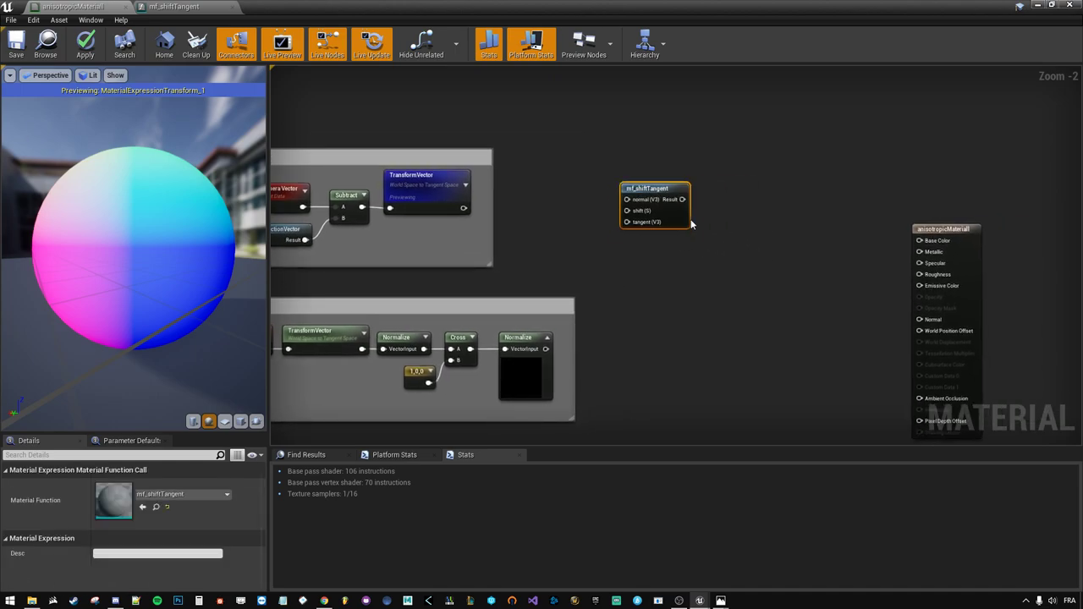
{"action": "left_click", "coordinate": [689, 275]}
{"action": "key", "text": "alt+Tab"}
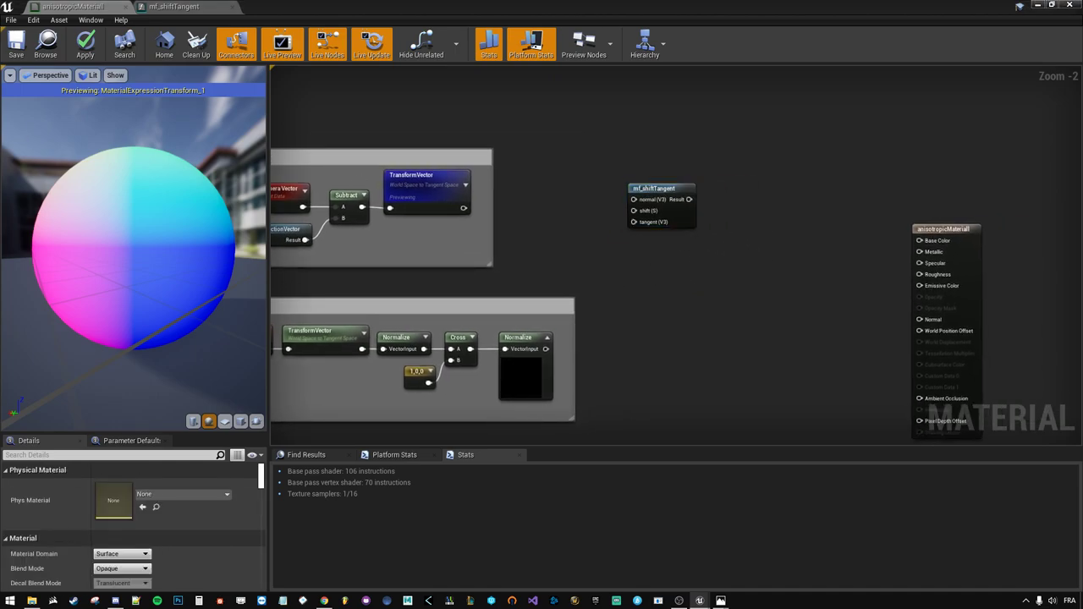
{"action": "key", "text": "alt+Tab"}
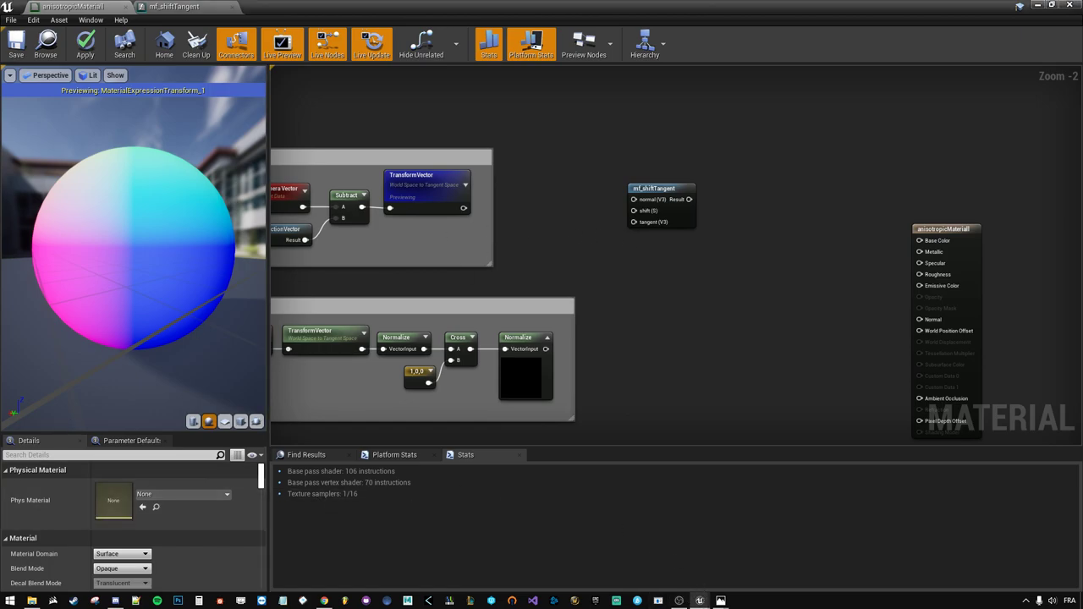
{"action": "key", "text": "alt+Tab"}
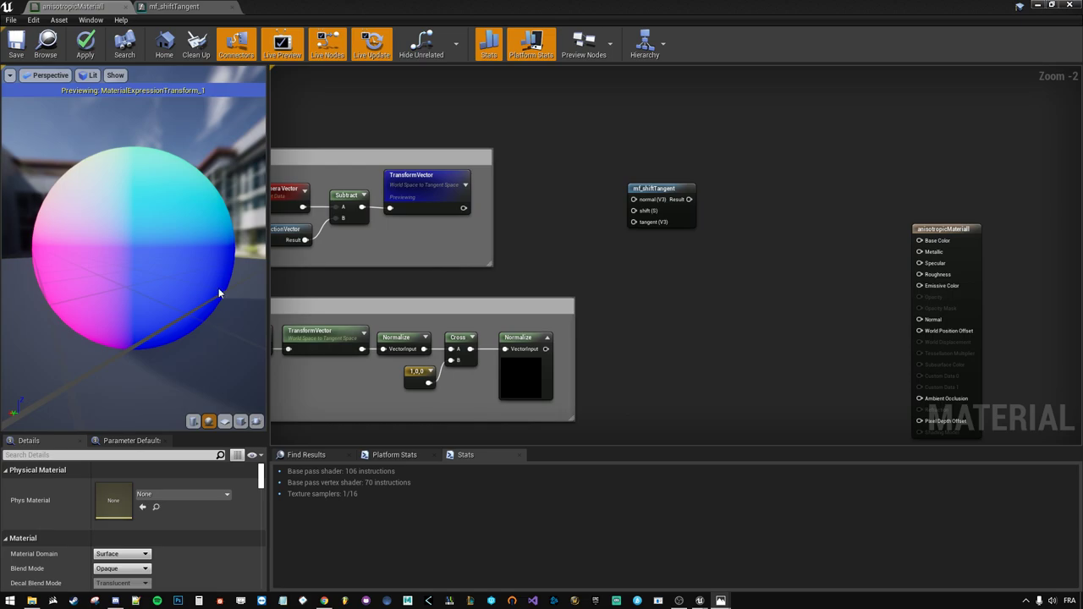
- Connect the view vector TransformVector output to mf_shiftTangent's normal input
{"action": "mouse_move", "coordinate": [589, 201]}
{"action": "right_mouse_down"}
{"action": "mouse_move", "coordinate": [638, 231]}
{"action": "mouse_move", "coordinate": [542, 242]}
{"action": "right_mouse_up"}
{"action": "mouse_move", "coordinate": [524, 235]}
{"action": "left_mouse_down"}
{"action": "mouse_move", "coordinate": [703, 257]}
{"action": "mouse_move", "coordinate": [766, 252]}
{"action": "left_mouse_up"}
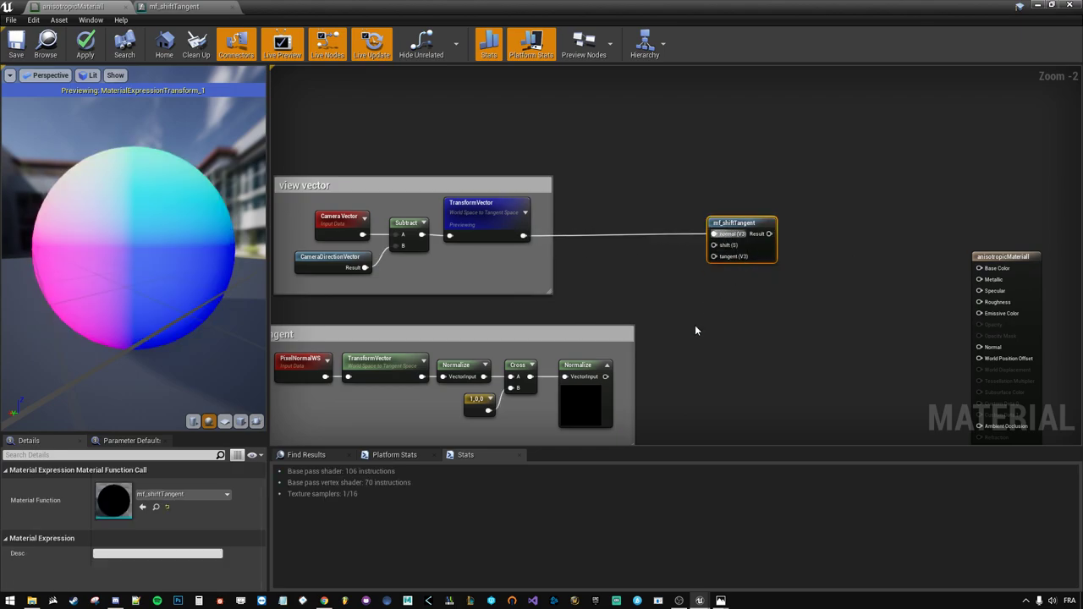
{"action": "right_click_drag", "start_coordinate": [694, 330], "coordinate": [722, 296]}
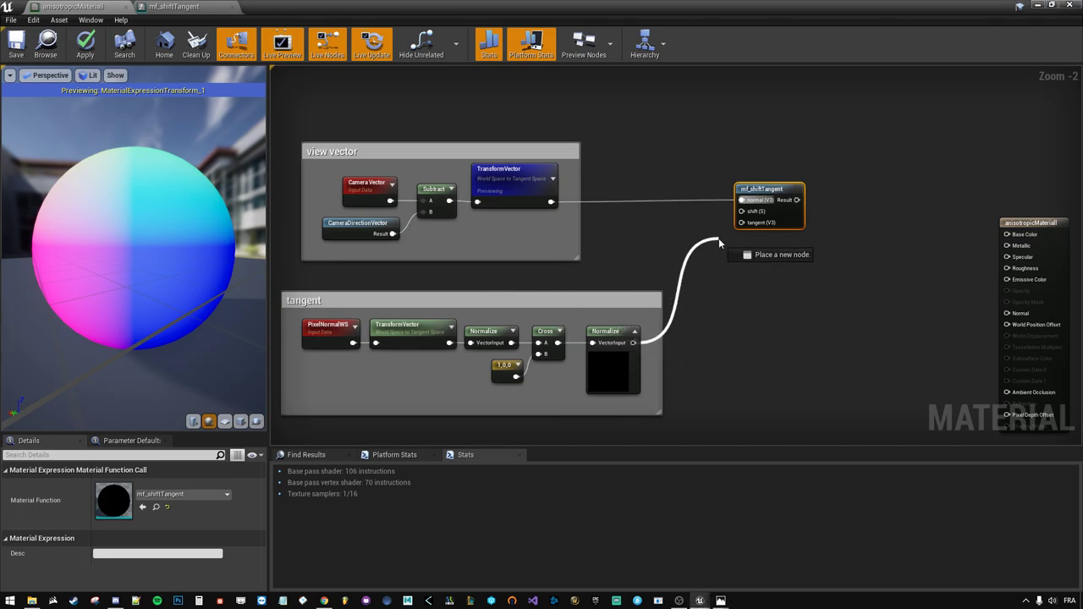
- Wire the tangent Normalize result into mf_shiftTangent's tangent input
{"action": "left_click_drag", "start_coordinate": [630, 342], "coordinate": [742, 222]}
{"action": "left_click", "coordinate": [804, 216]}
{"action": "right_click_drag", "start_coordinate": [804, 216], "coordinate": [702, 227]}
{"action": "left_click_drag", "start_coordinate": [702, 231], "coordinate": [721, 237]}
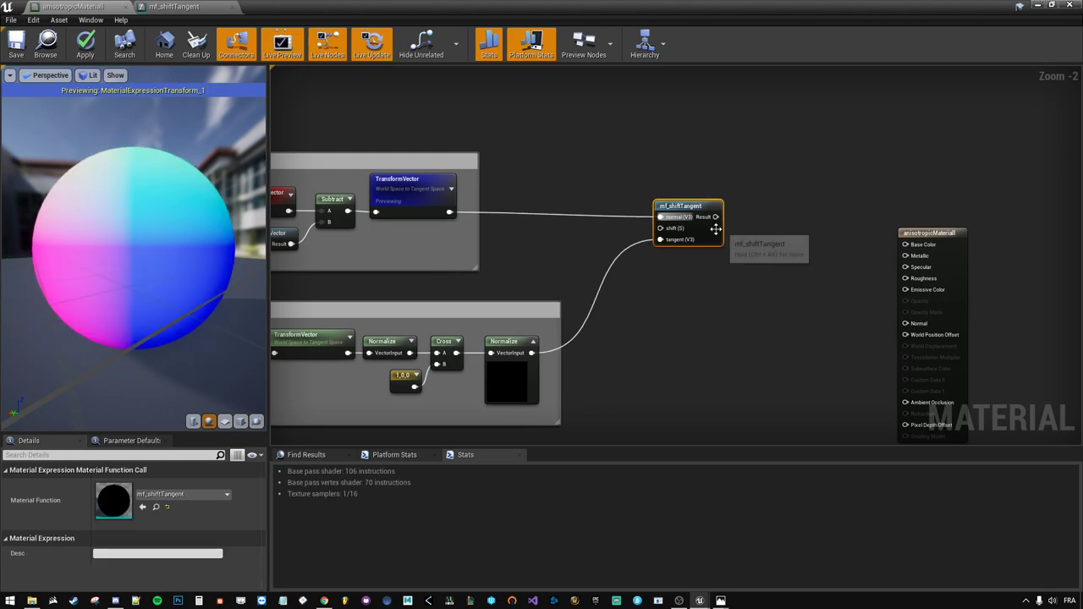
- Start previewing the mf_shiftTangent node and move it up and right
{"action": "right_click", "coordinate": [721, 235]}
{"action": "left_click", "coordinate": [734, 247]}
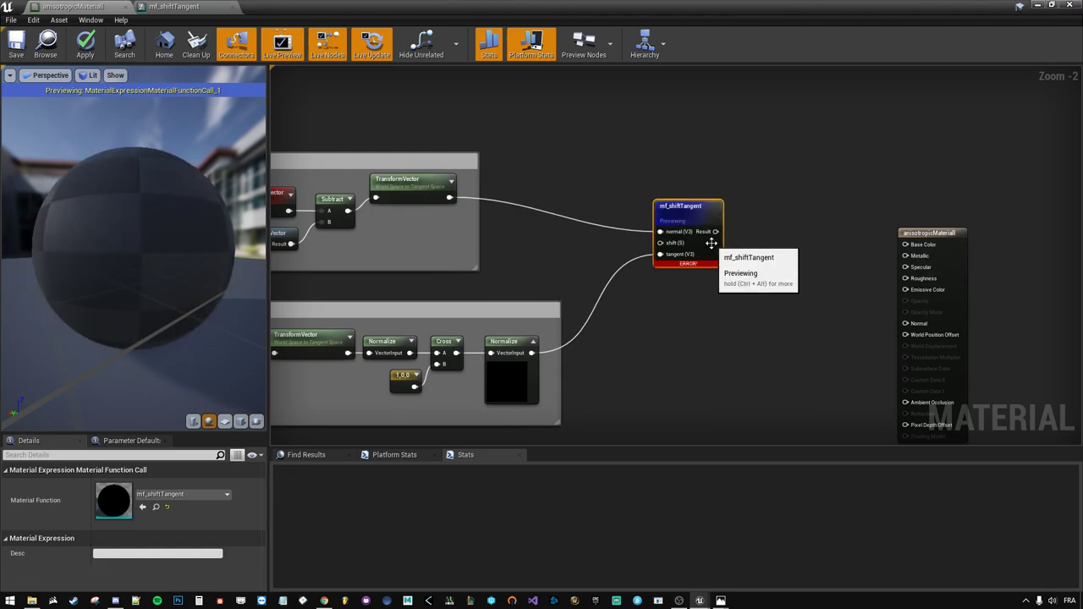
{"action": "left_click_drag", "start_coordinate": [681, 206], "coordinate": [724, 179]}
{"action": "left_click", "coordinate": [580, 235]}
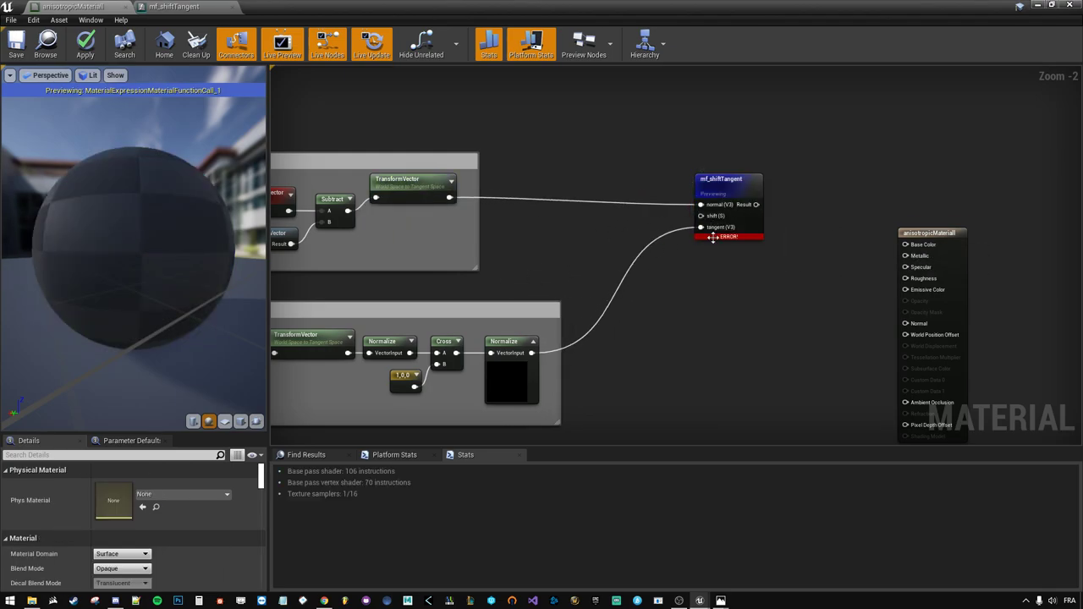
- Add a scalar parameter 'dzdz' to drive the shift input, raising its default to about 0.53
{"action": "left_click", "coordinate": [532, 223]}
{"action": "type", "text": "dzdz"}
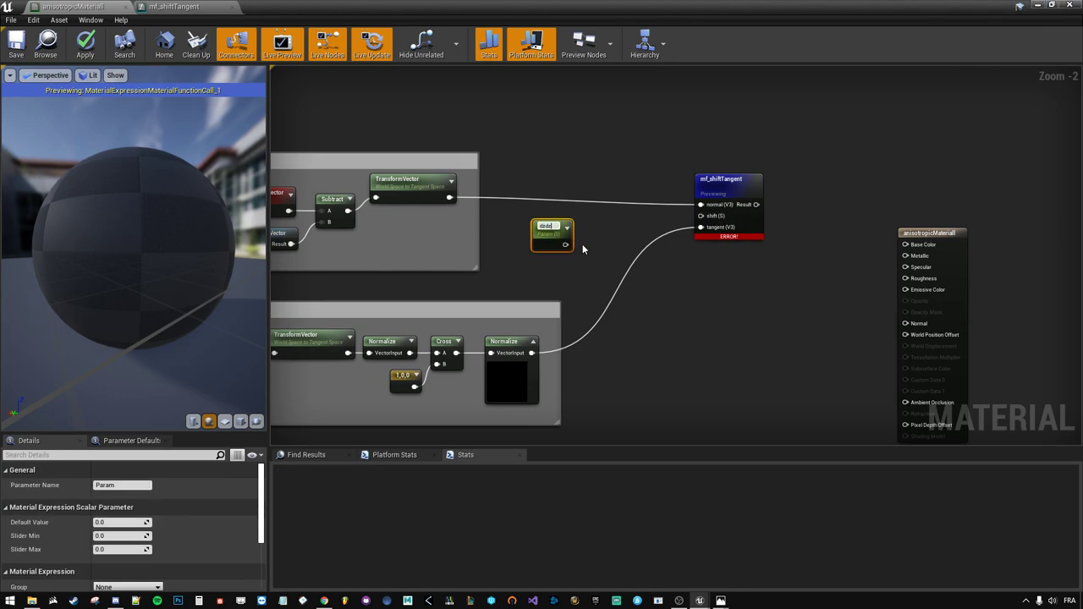
{"action": "left_click", "coordinate": [579, 252]}
{"action": "mouse_move", "coordinate": [576, 247]}
{"action": "left_mouse_down"}
{"action": "mouse_move", "coordinate": [700, 216]}
{"action": "mouse_move", "coordinate": [613, 218]}
{"action": "left_mouse_up"}
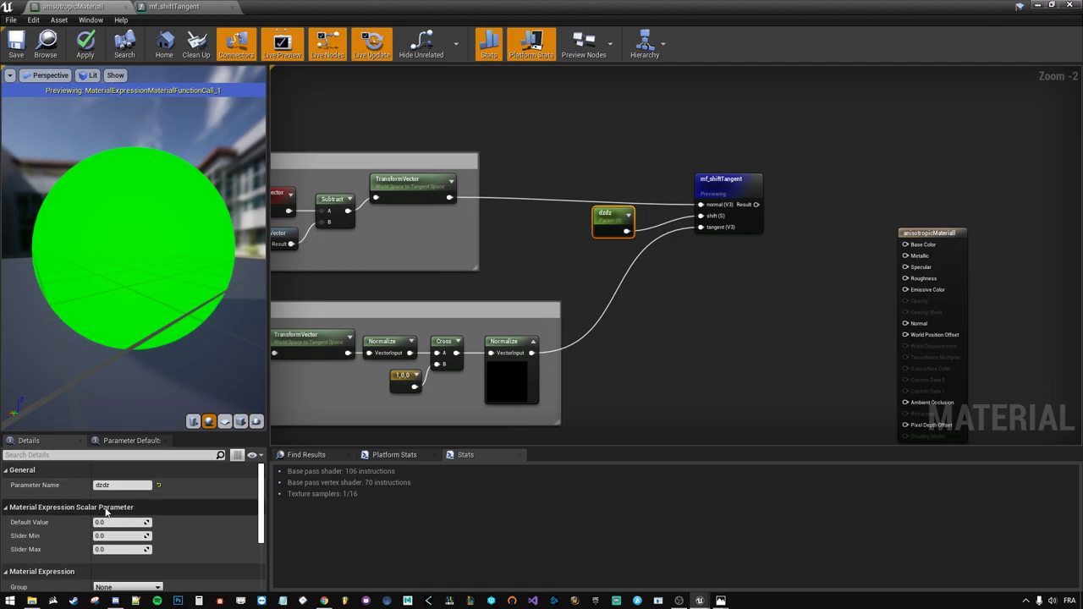
{"action": "left_click_drag", "start_coordinate": [118, 522], "coordinate": [108, 350]}
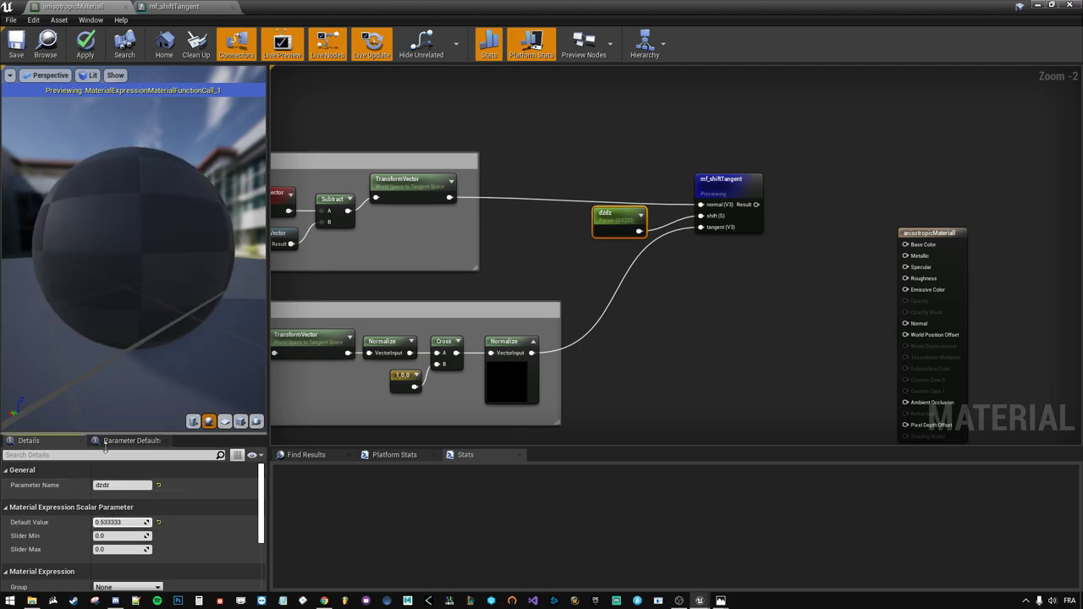
{"action": "left_click_drag", "start_coordinate": [131, 295], "coordinate": [169, 292]}
{"action": "left_click_drag", "start_coordinate": [119, 522], "coordinate": [153, 522]}
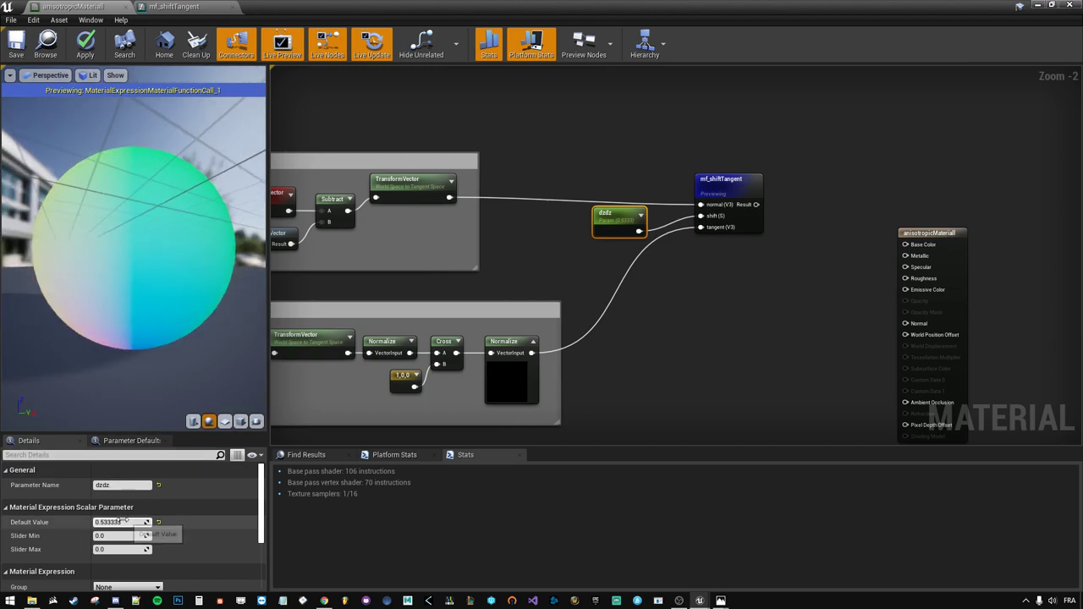
- Place a DebugTimeSine node by searching 'debug time' in the graph
{"action": "right_click", "coordinate": [595, 298]}
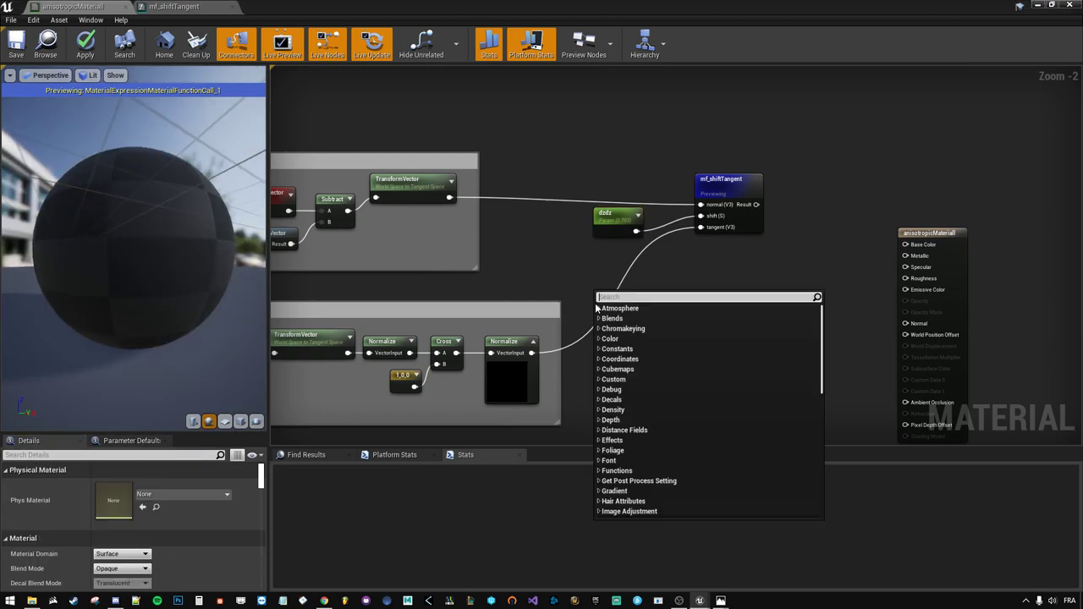
{"action": "type", "text": "dre"}
{"action": "key", "text": "BackSpace"}
{"action": "key", "text": "BackSpace"}
{"action": "type", "text": "ebug"}
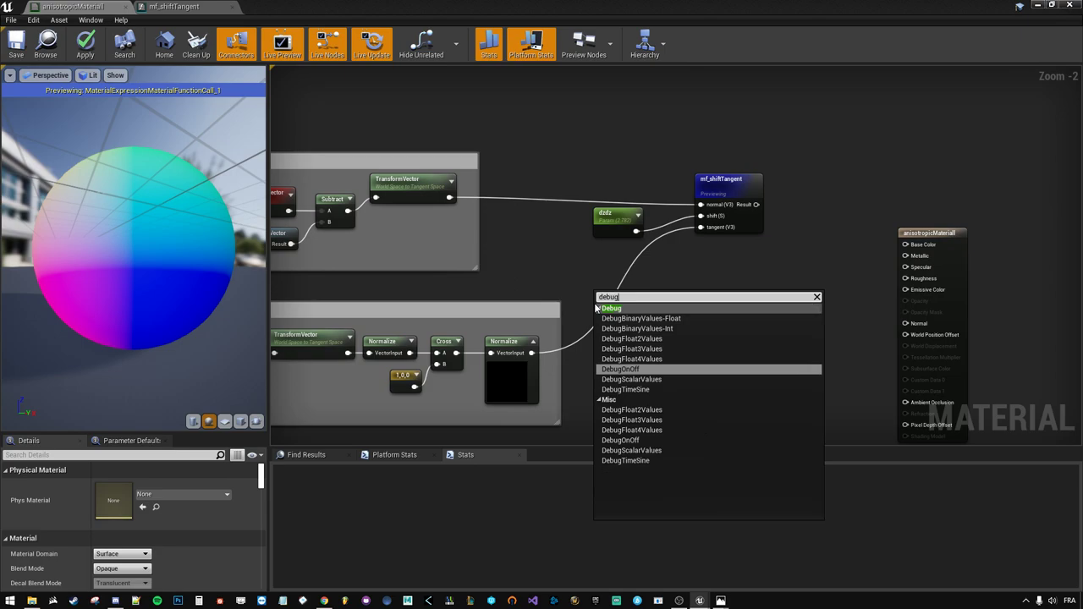
{"action": "type", "text": " time"}
{"action": "key", "text": "Return"}
- Connect DebugTimeSine's Result to mf_shiftTangent's shift input and watch the animated preview
{"action": "scroll", "coordinate": [618, 298], "scroll_direction": "up", "scroll_amount": 2}
{"action": "left_click_drag", "start_coordinate": [658, 307], "coordinate": [729, 185]}
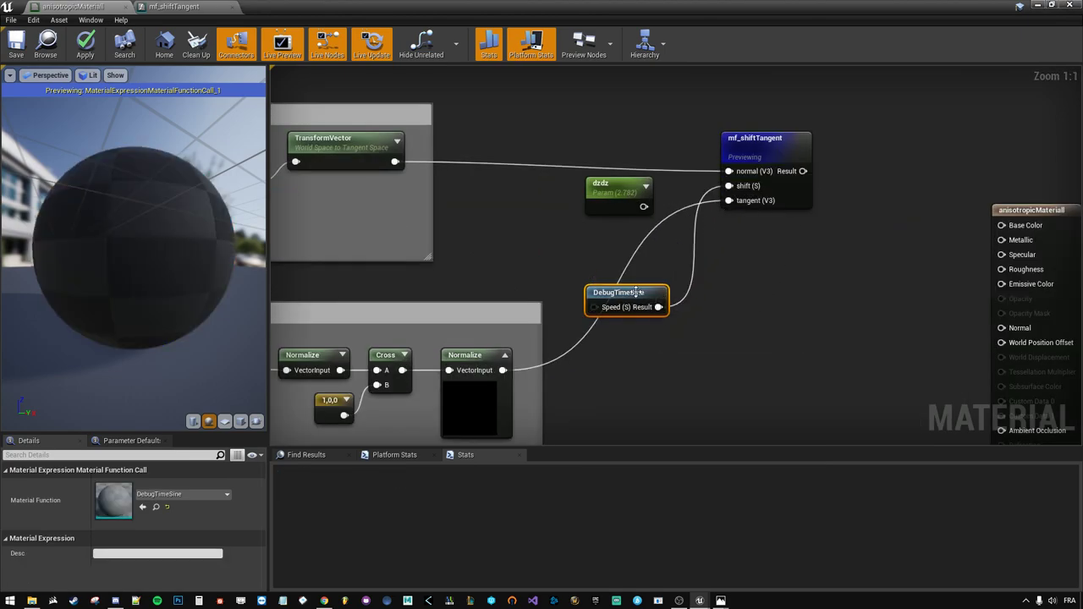
{"action": "left_click_drag", "start_coordinate": [643, 300], "coordinate": [571, 244]}
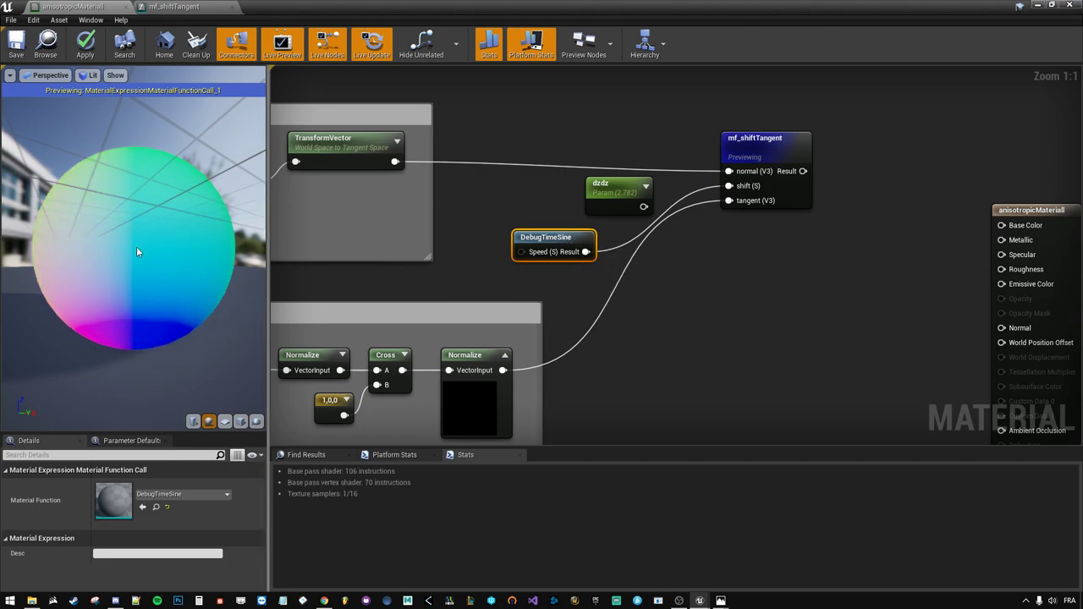
{"action": "left_click_drag", "start_coordinate": [142, 269], "coordinate": [142, 268]}
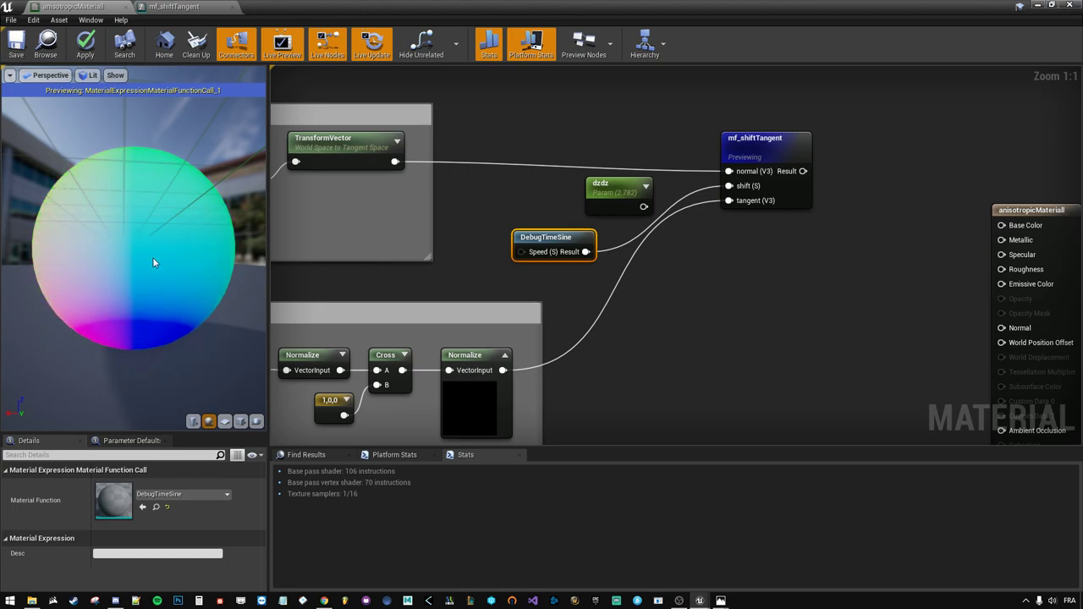
{"action": "right_click_drag", "start_coordinate": [347, 396], "coordinate": [506, 298]}
{"action": "left_click", "coordinate": [506, 298]}
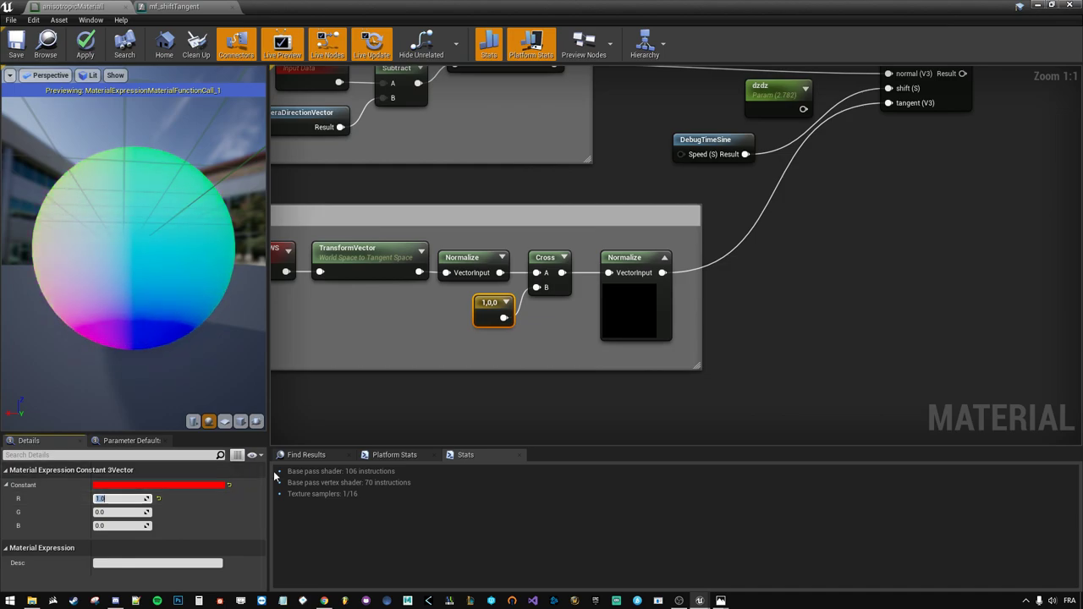
{"action": "right_click_drag", "start_coordinate": [485, 328], "coordinate": [565, 339]}
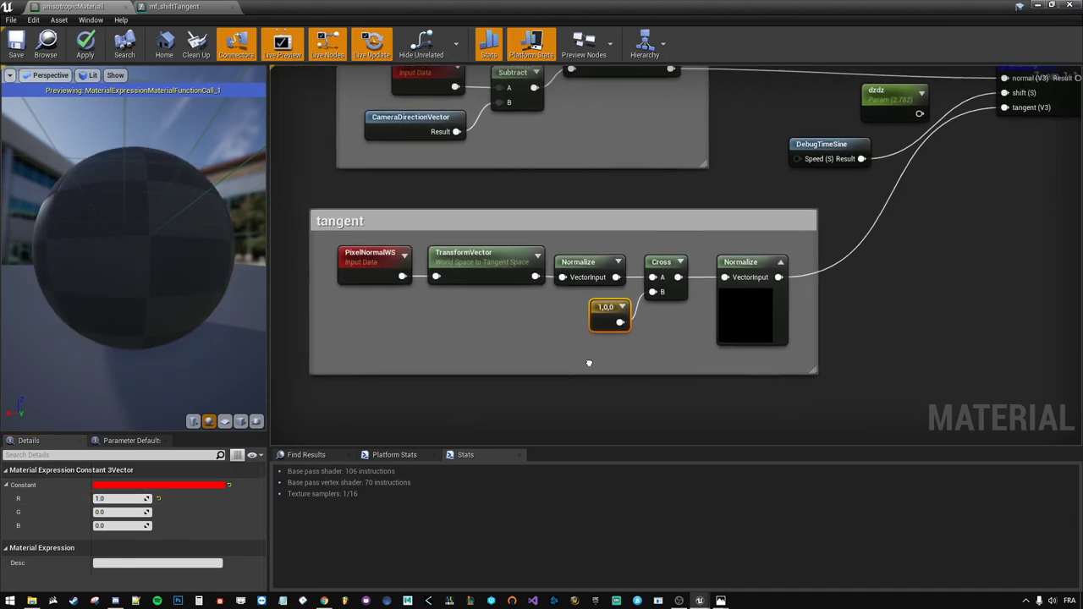
{"action": "left_click", "coordinate": [132, 497]}
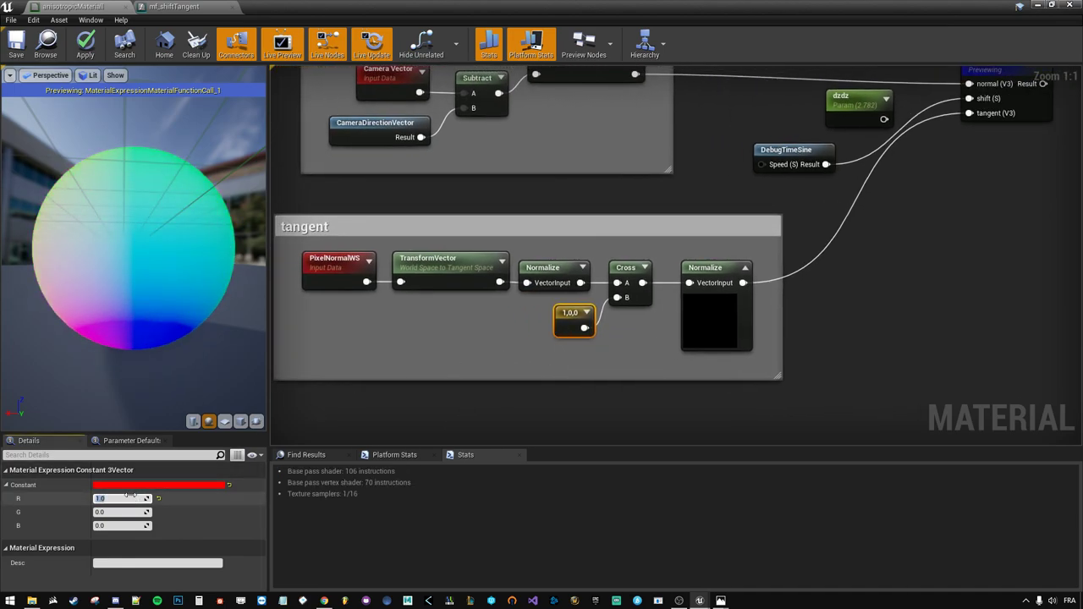
{"action": "type", "text": "0"}
{"action": "key", "text": "Tab"}
{"action": "type", "text": "1"}
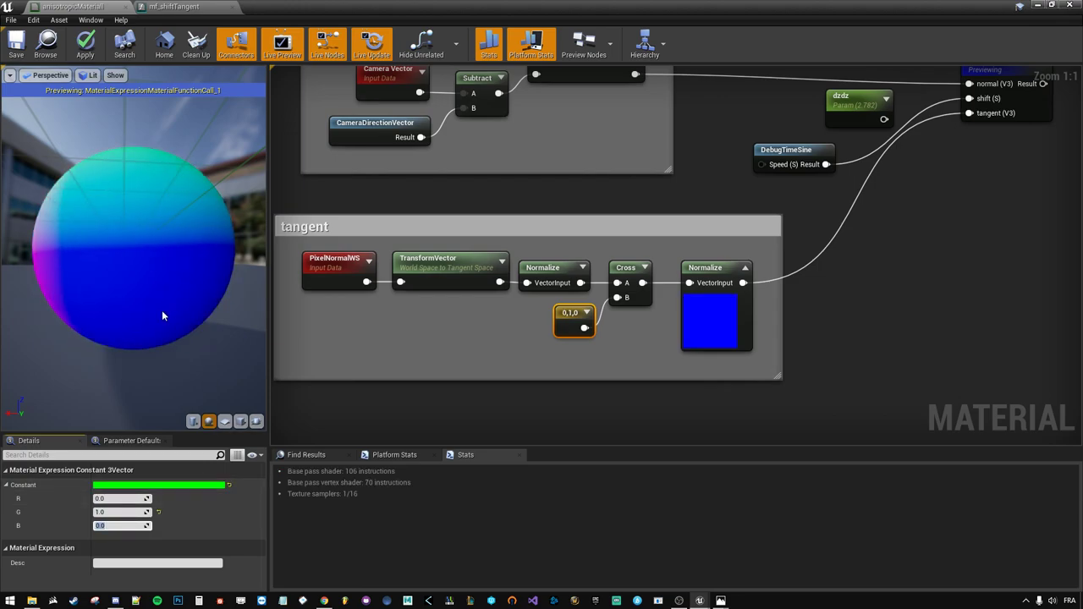
{"action": "left_click_drag", "start_coordinate": [86, 263], "coordinate": [69, 278]}
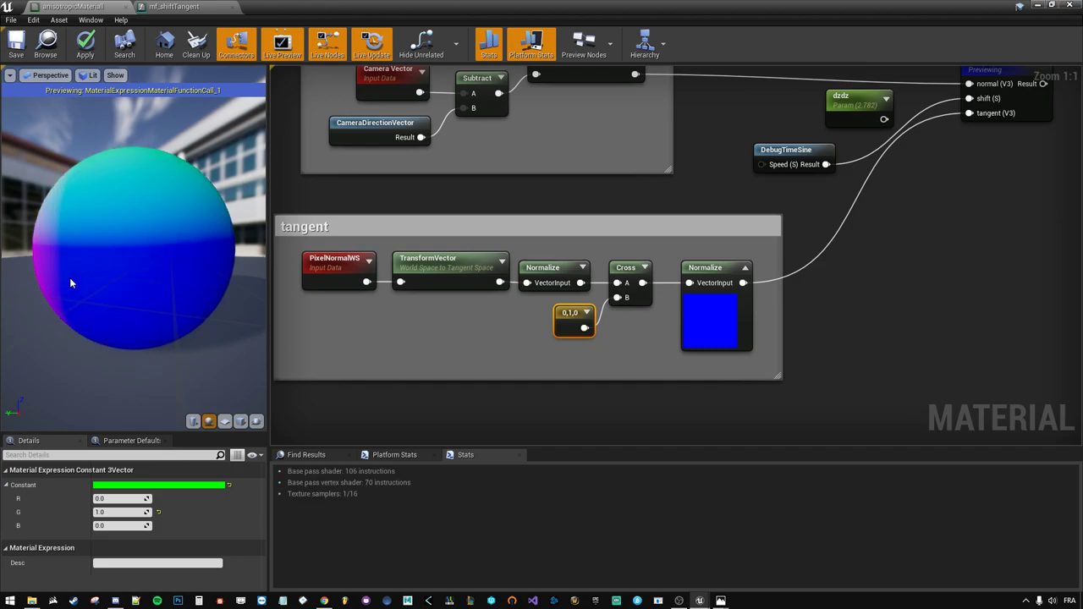
{"action": "left_click", "coordinate": [121, 499]}
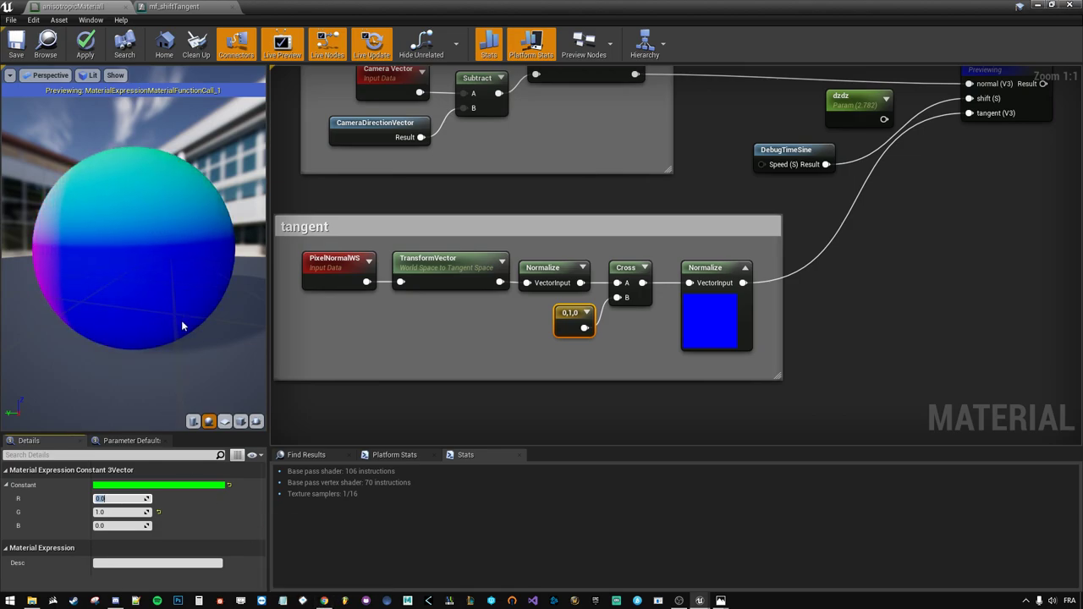
{"action": "key", "text": "Return"}
{"action": "left_click", "coordinate": [121, 499]}
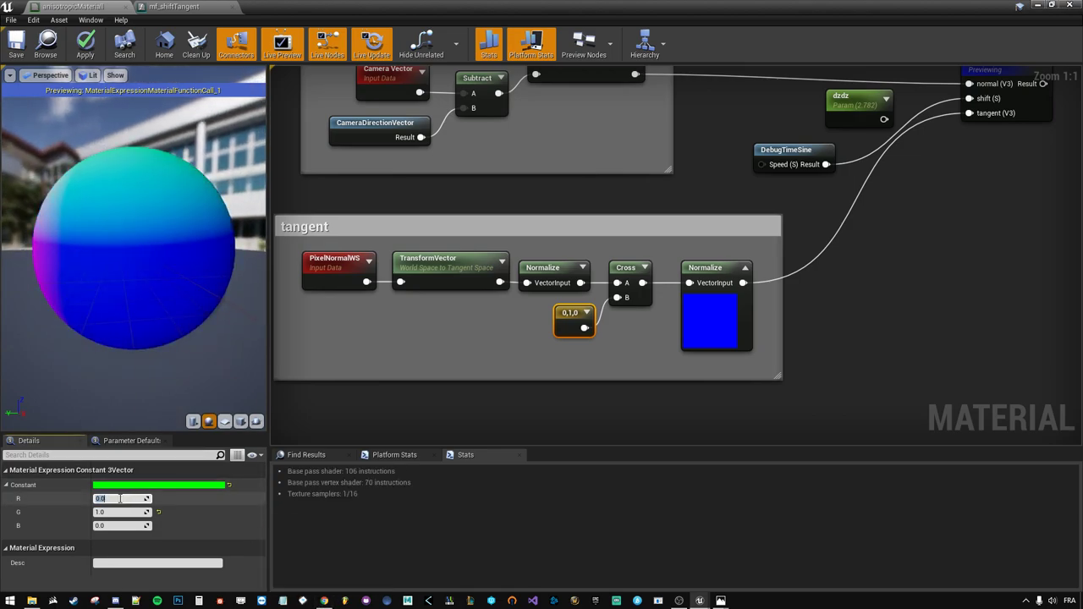
{"action": "type", "text": "1"}
{"action": "key", "text": "Tab"}
{"action": "type", "text": "0"}
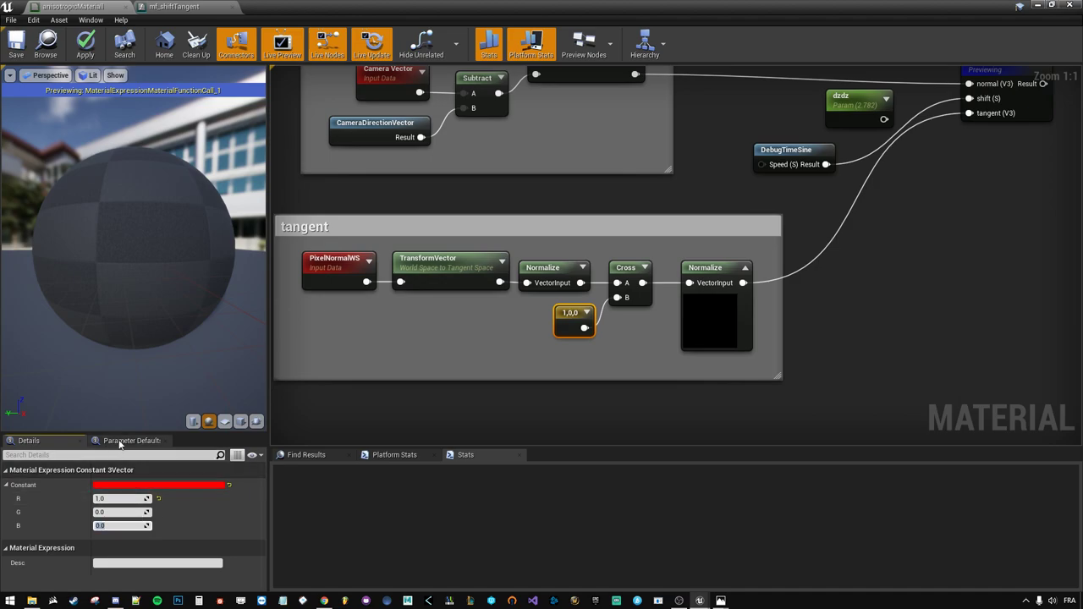
{"action": "left_click", "coordinate": [571, 317]}
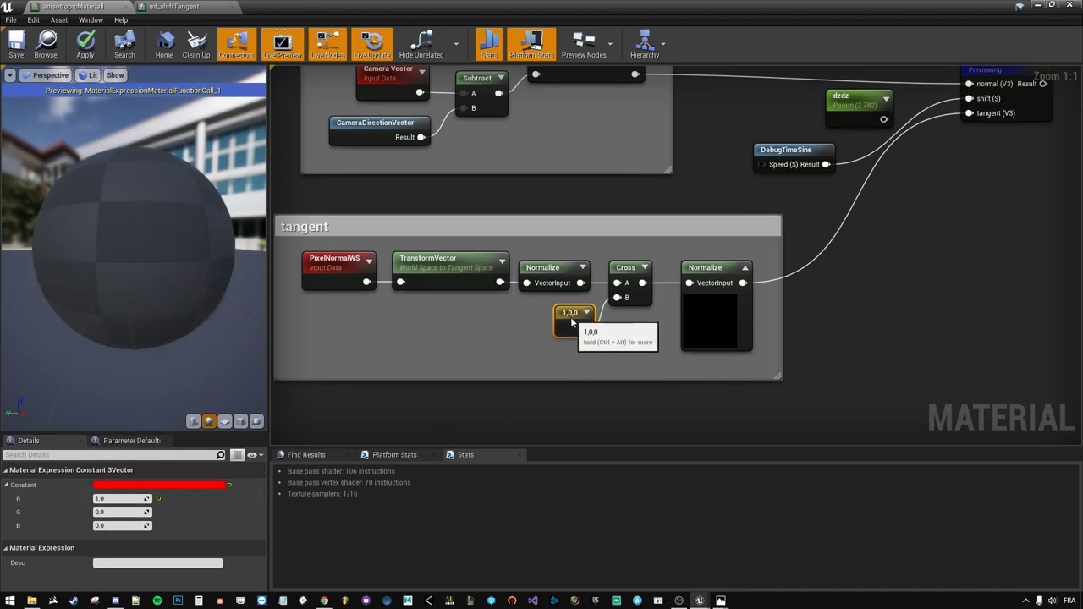
{"action": "left_click_drag", "start_coordinate": [571, 317], "coordinate": [563, 327]}
{"action": "left_click", "coordinate": [489, 335]}
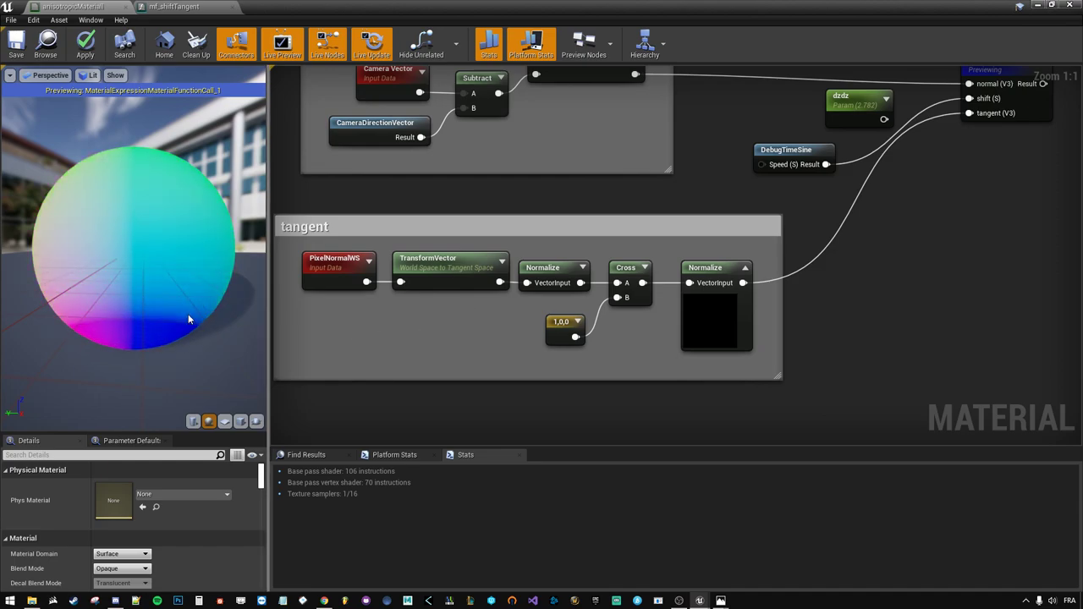
{"action": "right_click_drag", "start_coordinate": [555, 243], "coordinate": [499, 291]}
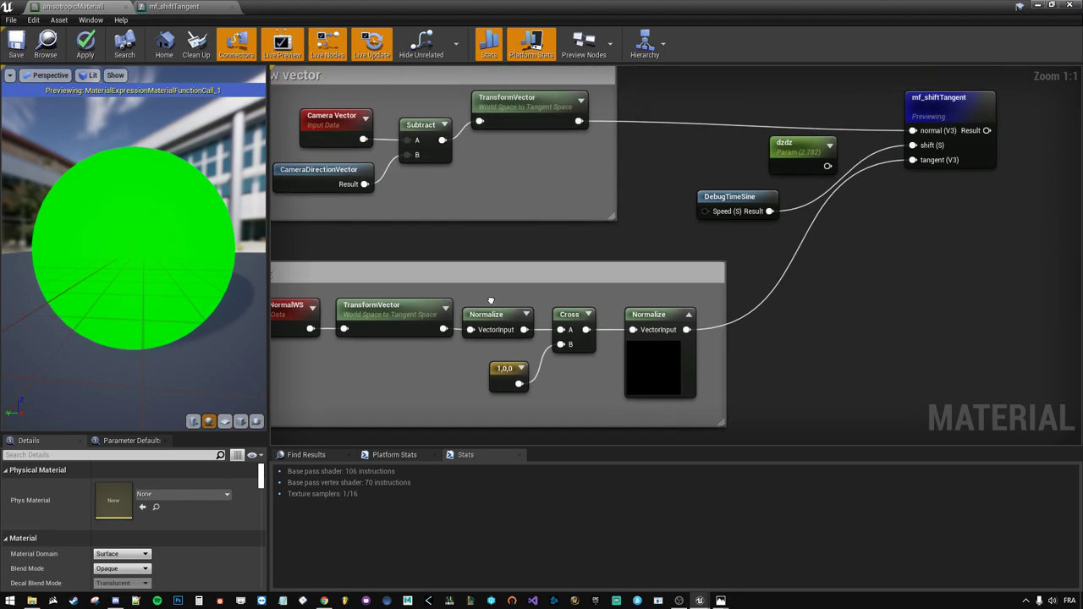
{"action": "left_click", "coordinate": [322, 600]}
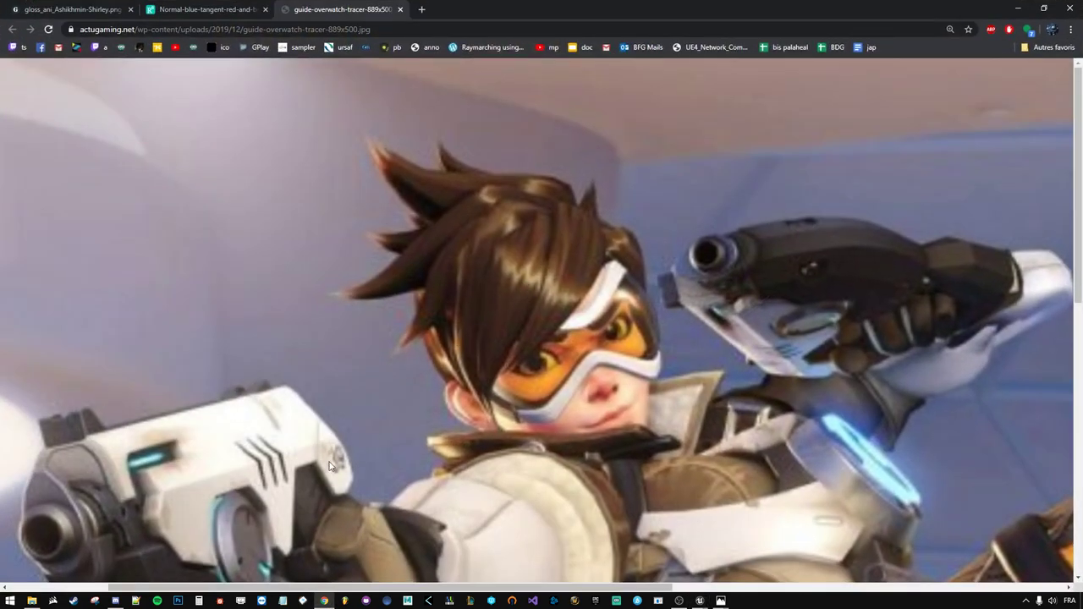
{"action": "left_click", "coordinate": [322, 600]}
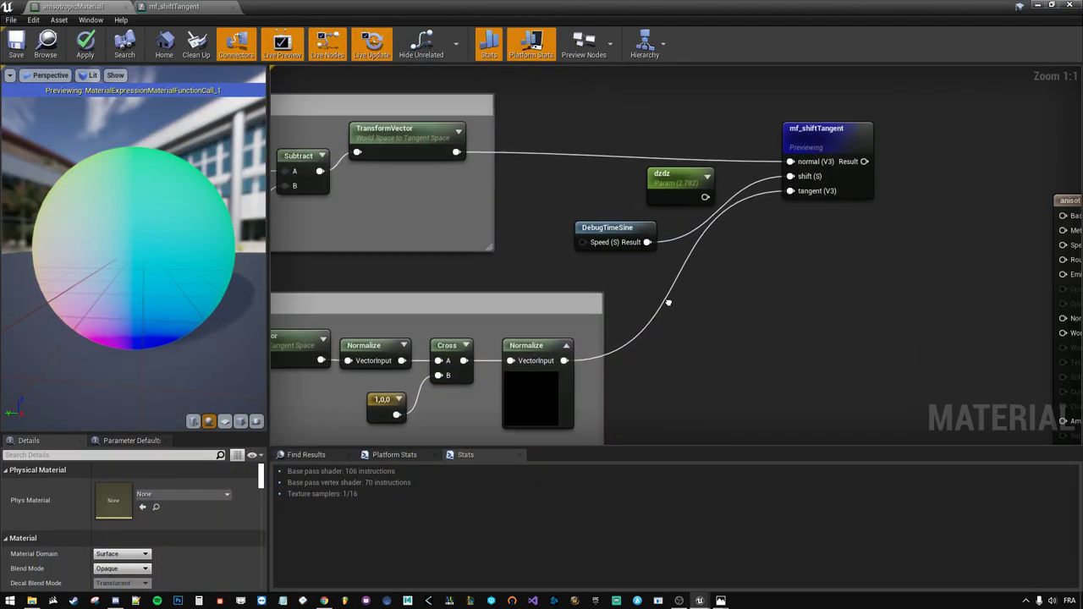
- Nudge DebugTimeSine slightly and apply the material changes
{"action": "left_click_drag", "start_coordinate": [555, 244], "coordinate": [561, 234]}
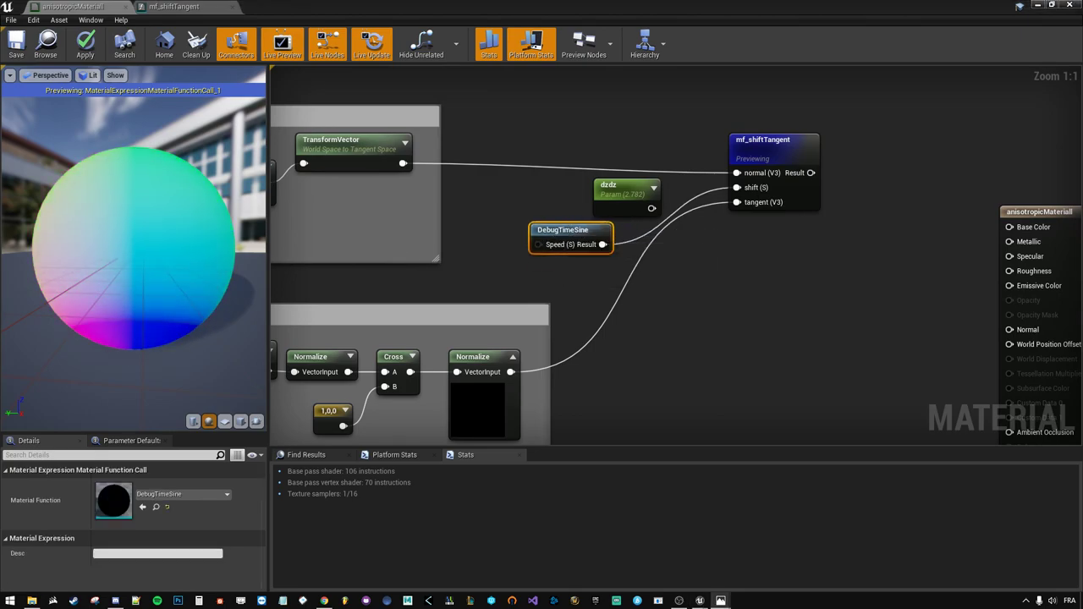
{"action": "left_click", "coordinate": [665, 289]}
{"action": "right_click_drag", "start_coordinate": [621, 376], "coordinate": [631, 223]}
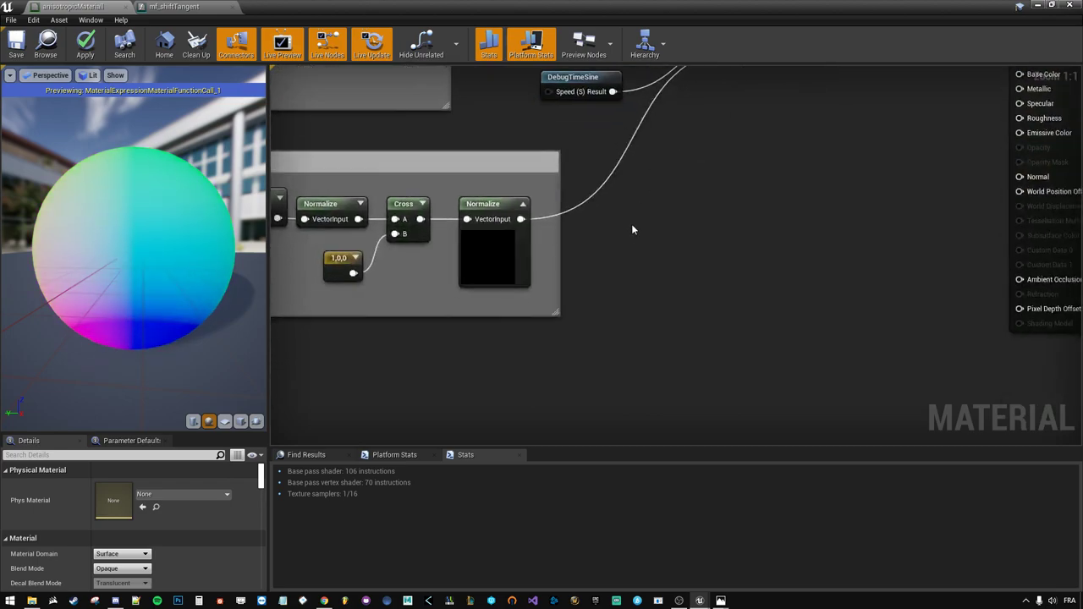
{"action": "left_click", "coordinate": [88, 57]}
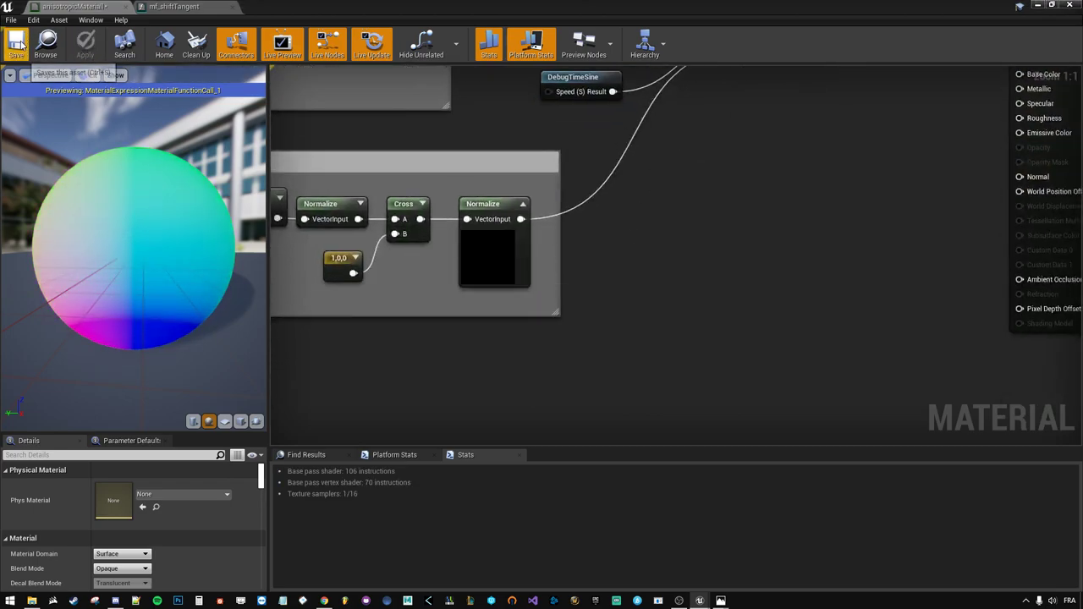
- Delete the unused dzdz scalar parameter node
{"action": "right_click_drag", "start_coordinate": [288, 207], "coordinate": [277, 255]}
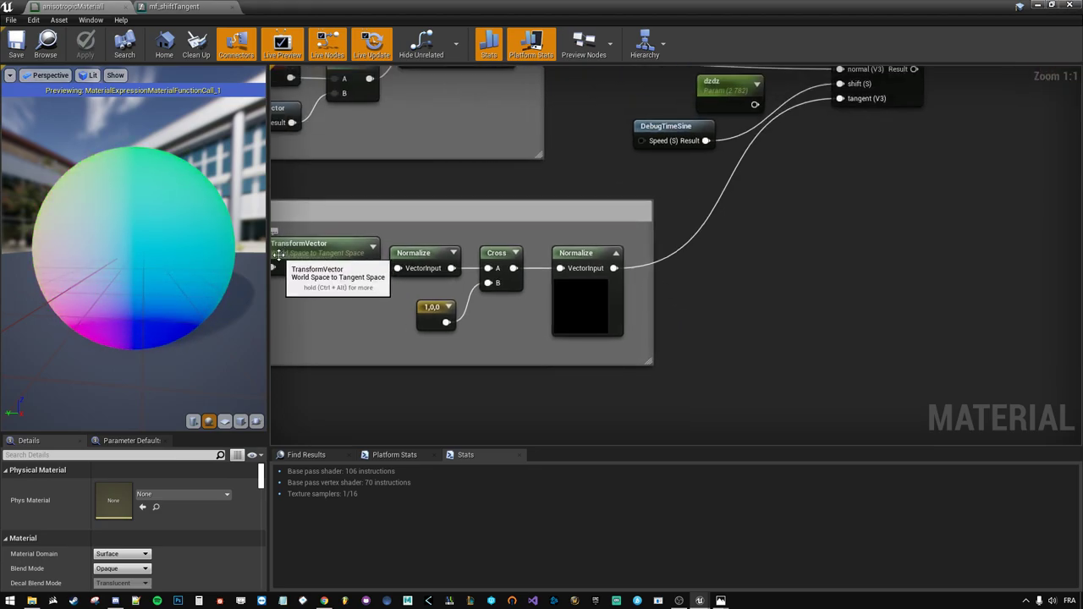
{"action": "right_click_drag", "start_coordinate": [701, 108], "coordinate": [737, 194]}
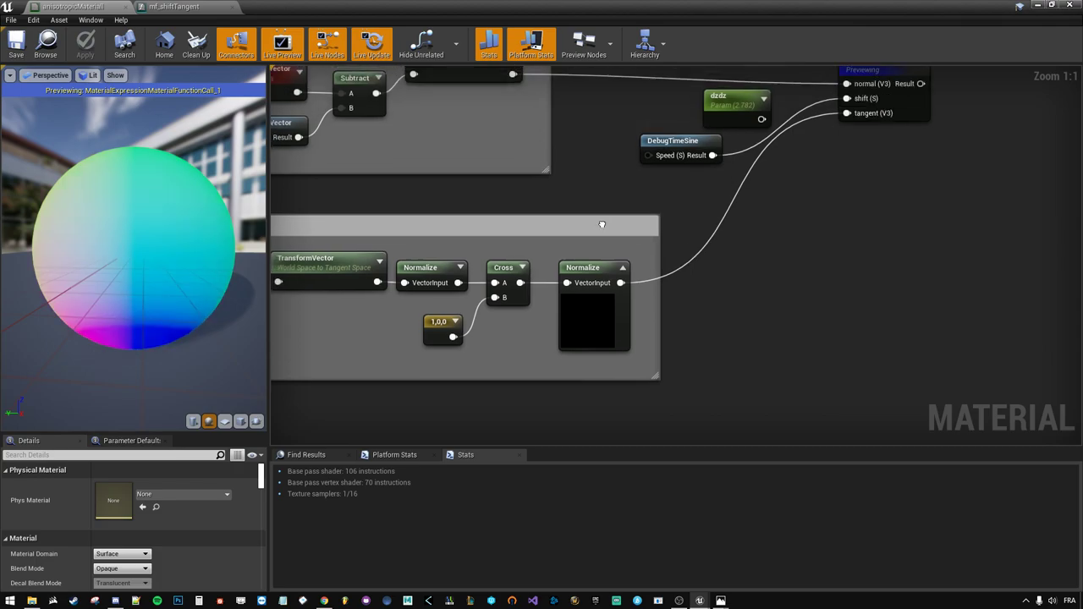
{"action": "left_click", "coordinate": [741, 173]}
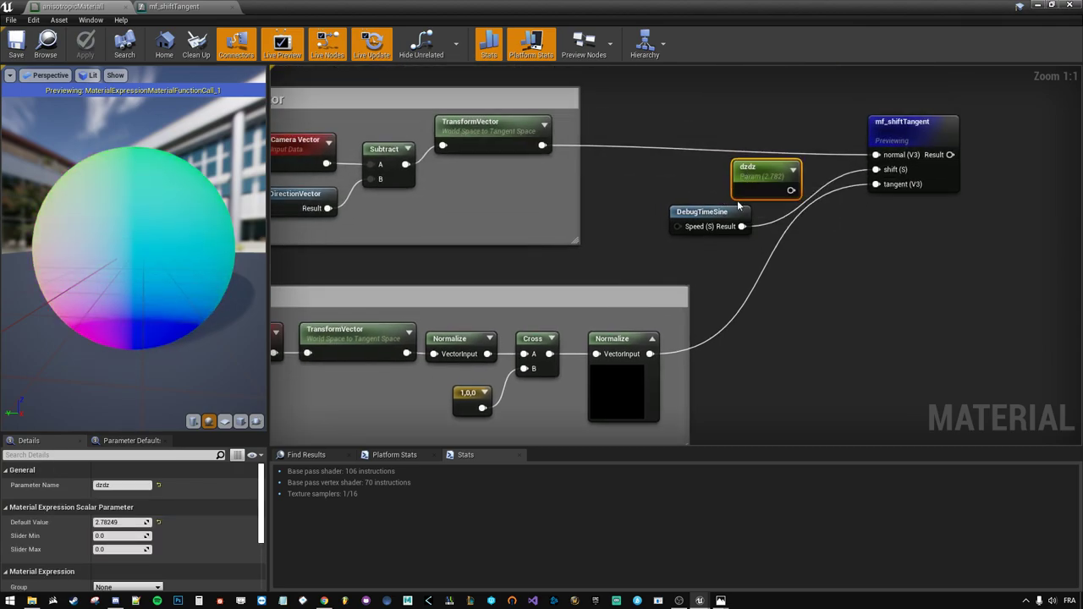
{"action": "key", "text": "Delete"}
- Move DebugTimeSine into dzdz's old spot next to mf_shiftTangent and check the preview shading
{"action": "left_click_drag", "start_coordinate": [734, 213], "coordinate": [777, 184]}
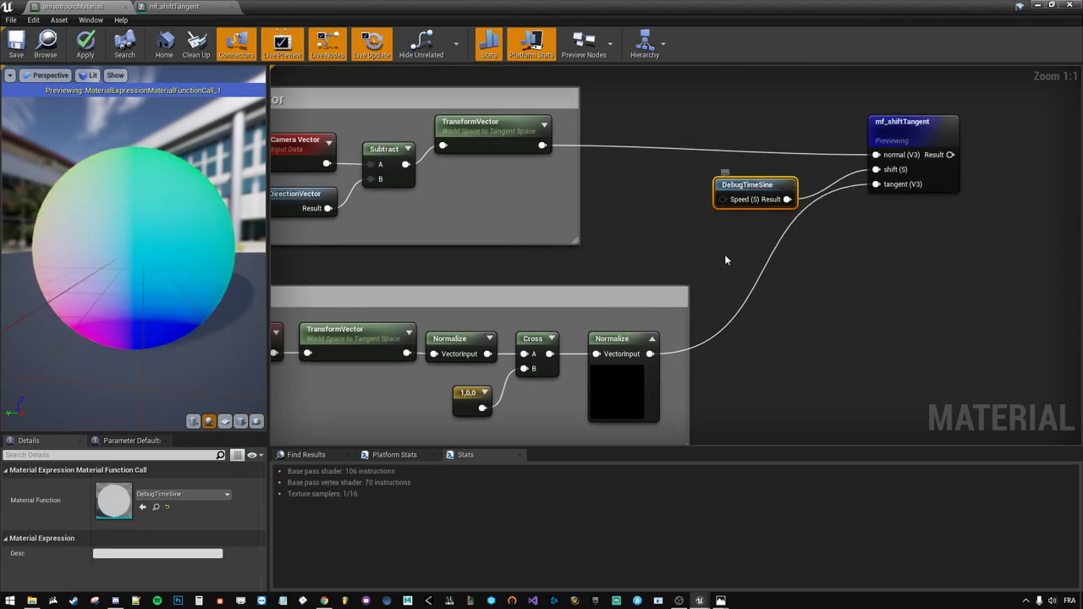
{"action": "scroll", "coordinate": [725, 254], "scroll_direction": "down", "scroll_amount": 1}
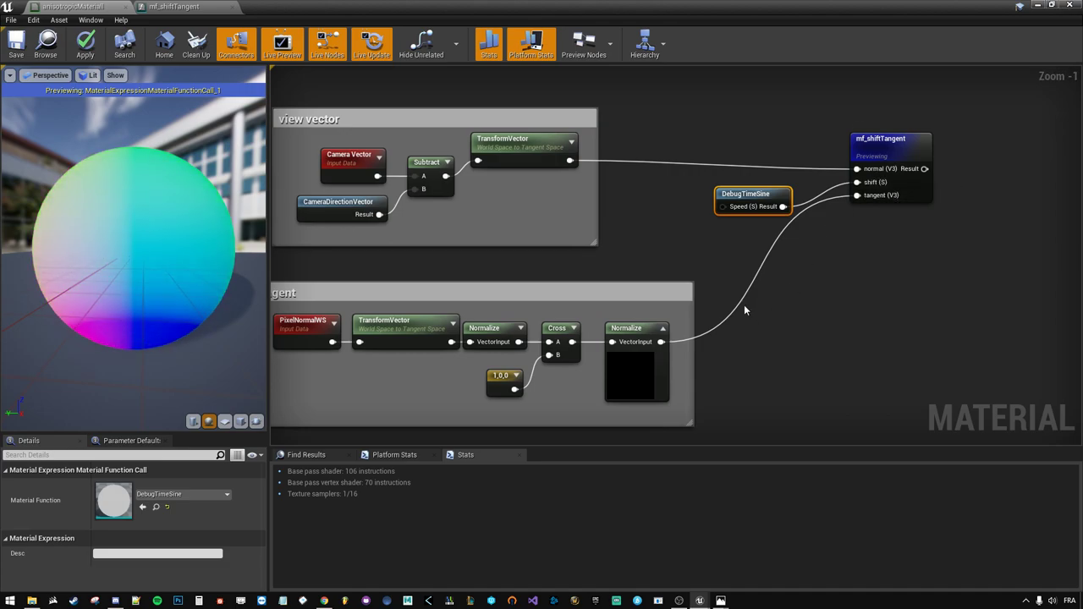
{"action": "right_click_drag", "start_coordinate": [743, 305], "coordinate": [768, 208]}
{"action": "left_click_drag", "start_coordinate": [146, 270], "coordinate": [136, 264]}
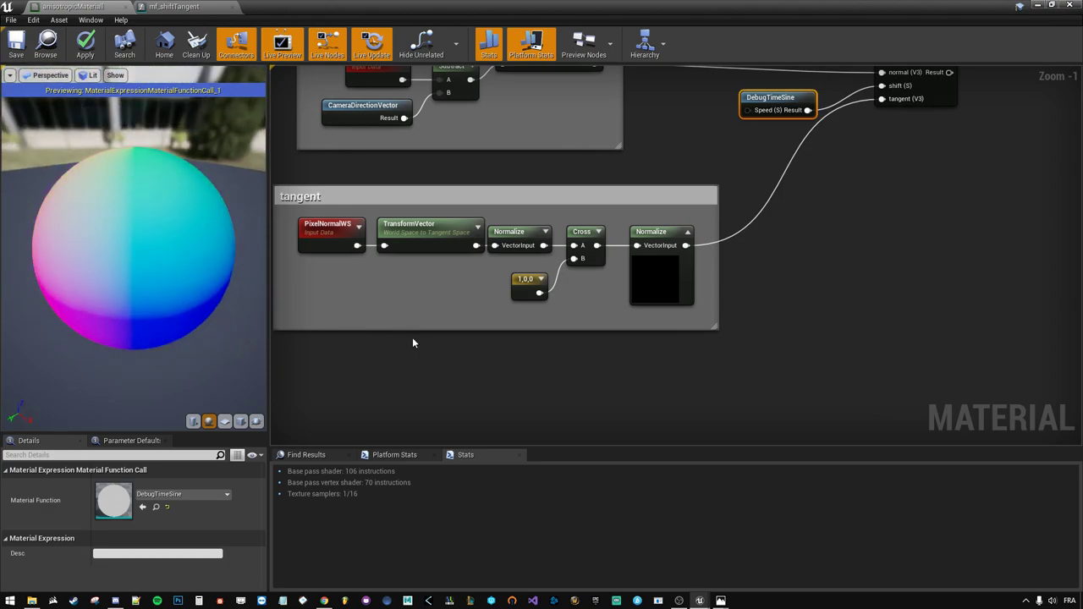
{"action": "right_click_drag", "start_coordinate": [414, 340], "coordinate": [380, 277]}
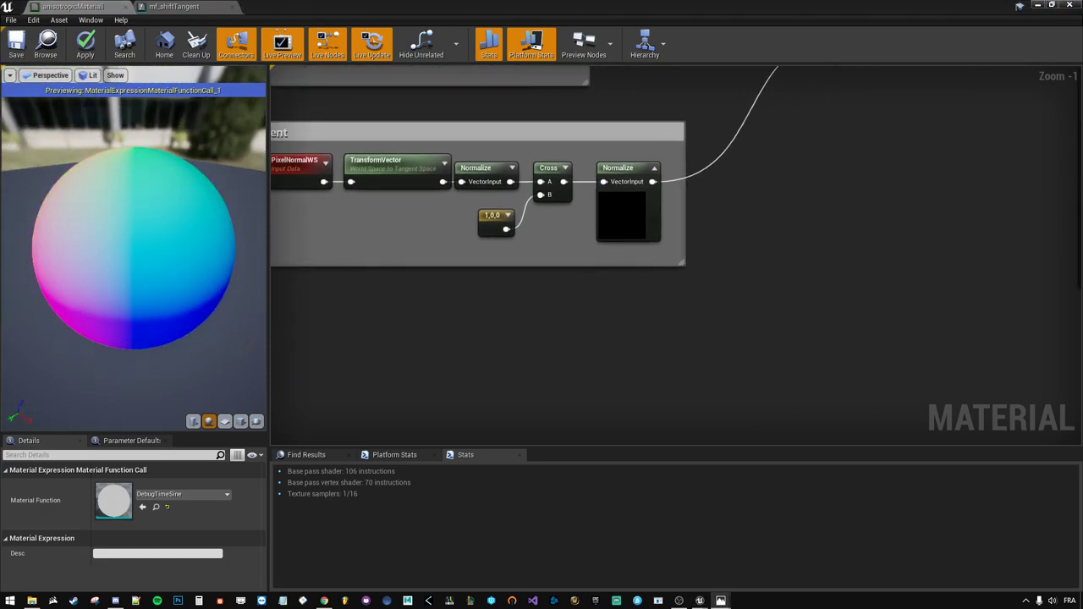
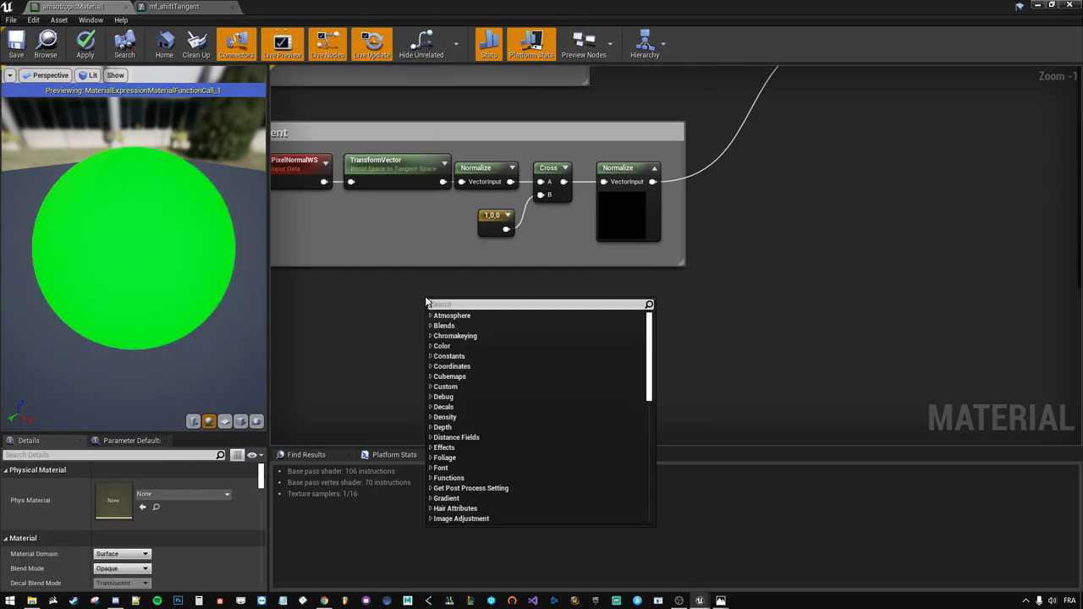
- Drag the aniso_shift texture from the Content Browser into the mf_shiftTangent graph as a Texture Sample node
{"action": "double_click", "coordinate": [494, 5]}
{"action": "left_click", "coordinate": [438, 511]}
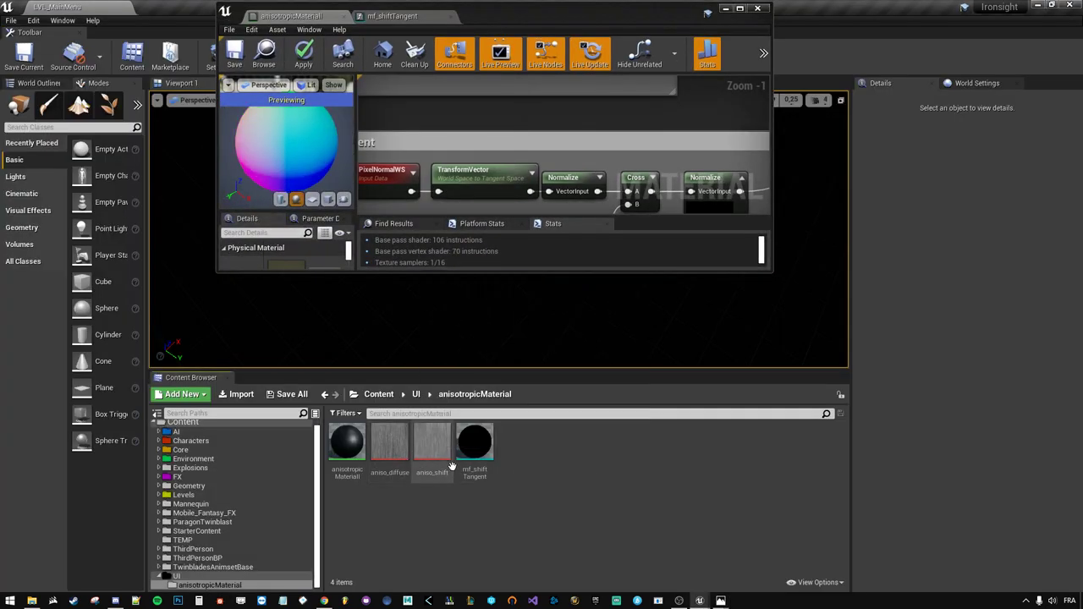
{"action": "left_click_drag", "start_coordinate": [453, 467], "coordinate": [572, 123]}
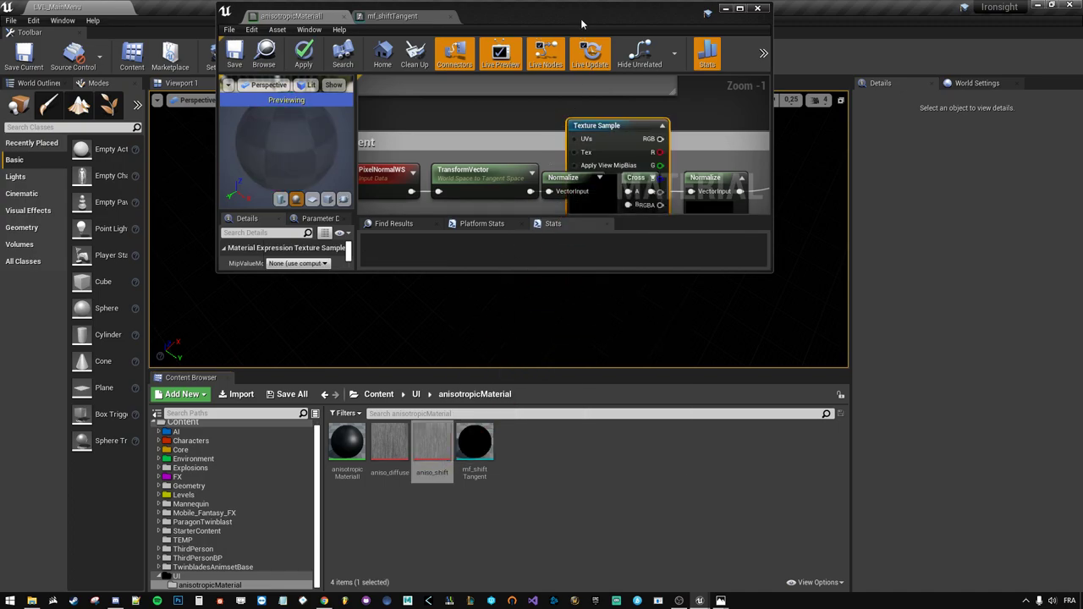
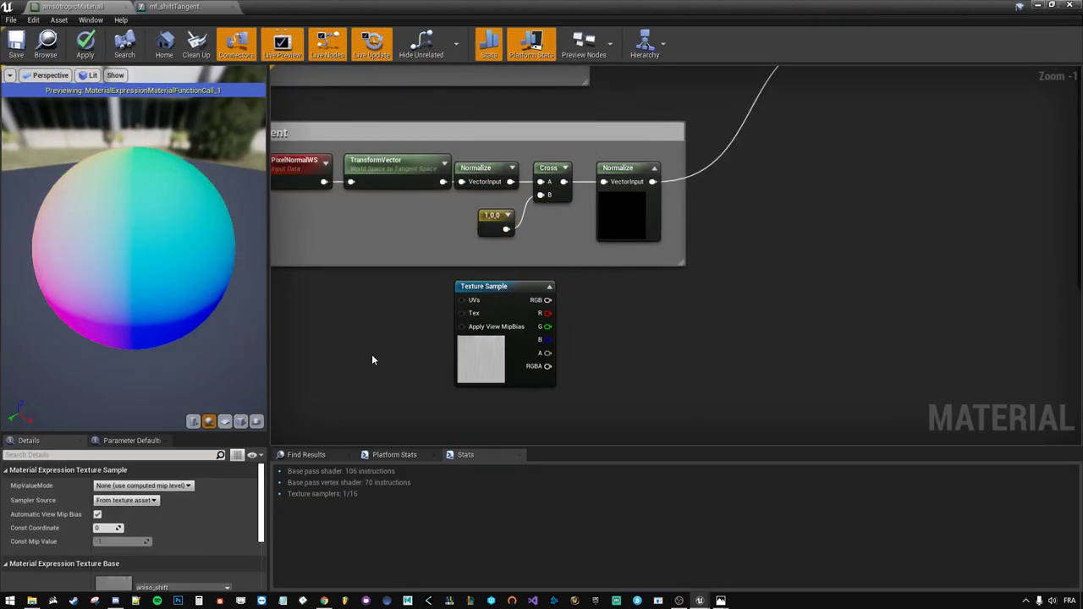
- Change the Texture Sample's Sampler Source to Shared: Wrap, then deselect and reframe the graph
{"action": "left_click", "coordinate": [126, 500]}
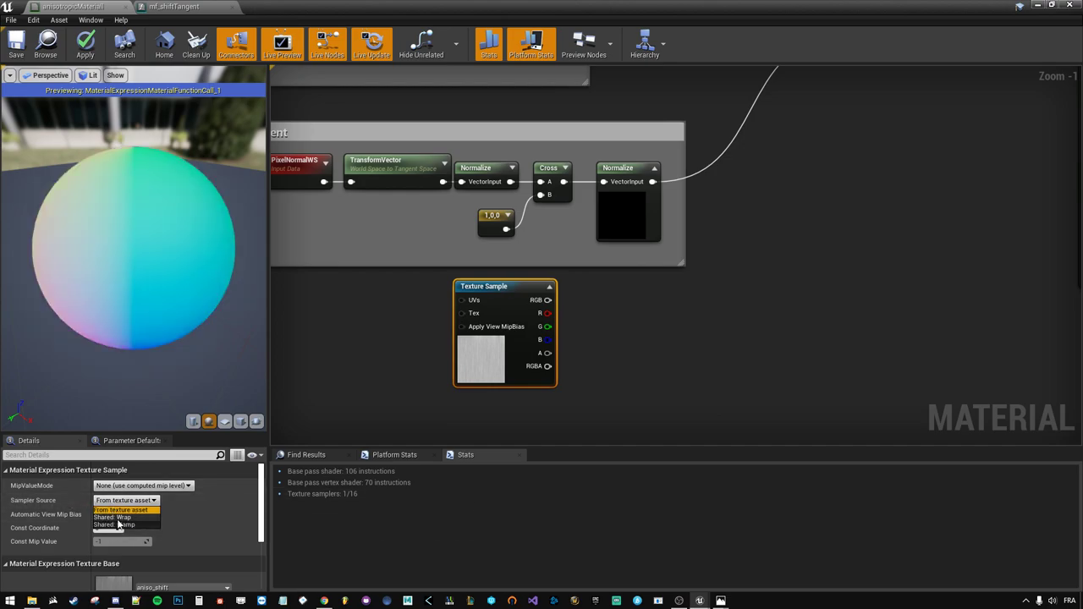
{"action": "left_click", "coordinate": [113, 517]}
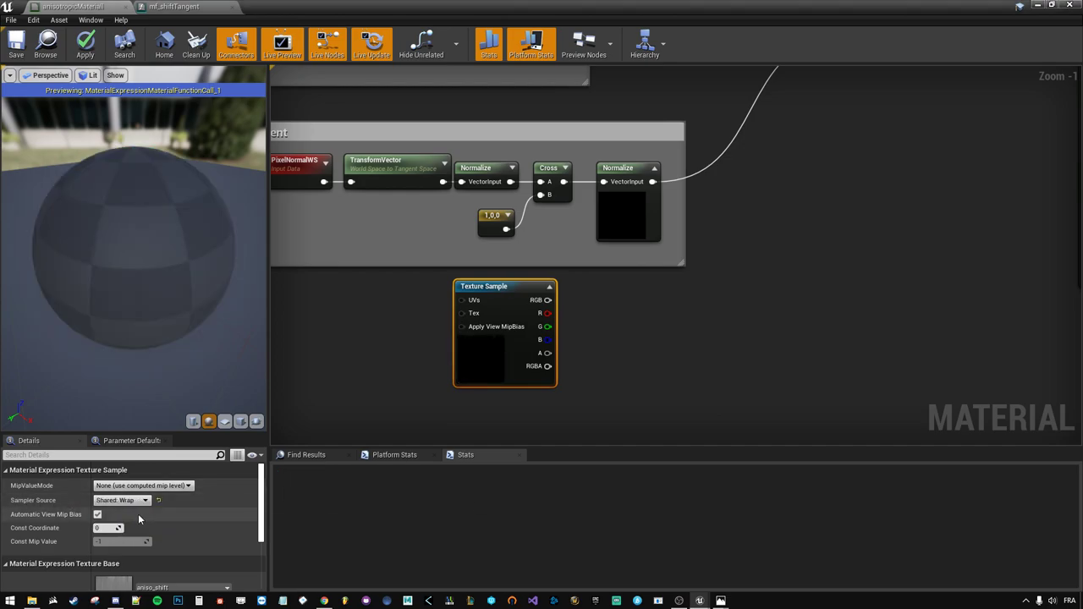
{"action": "scroll", "coordinate": [140, 519], "scroll_direction": "down", "scroll_amount": 3}
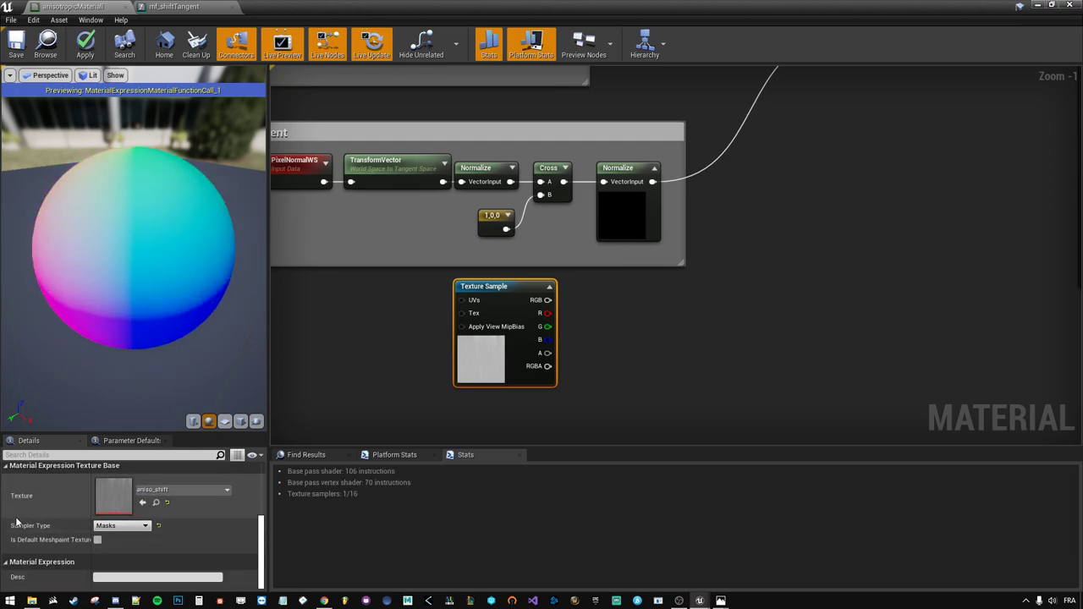
{"action": "left_click", "coordinate": [391, 321]}
{"action": "mouse_move", "coordinate": [392, 322]}
{"action": "right_mouse_down"}
{"action": "mouse_move", "coordinate": [592, 315]}
{"action": "mouse_move", "coordinate": [512, 243]}
{"action": "right_mouse_up"}
{"action": "left_click", "coordinate": [659, 341]}
{"action": "left_click", "coordinate": [552, 336]}
{"action": "scroll", "coordinate": [500, 265], "scroll_direction": "up", "scroll_amount": 1}
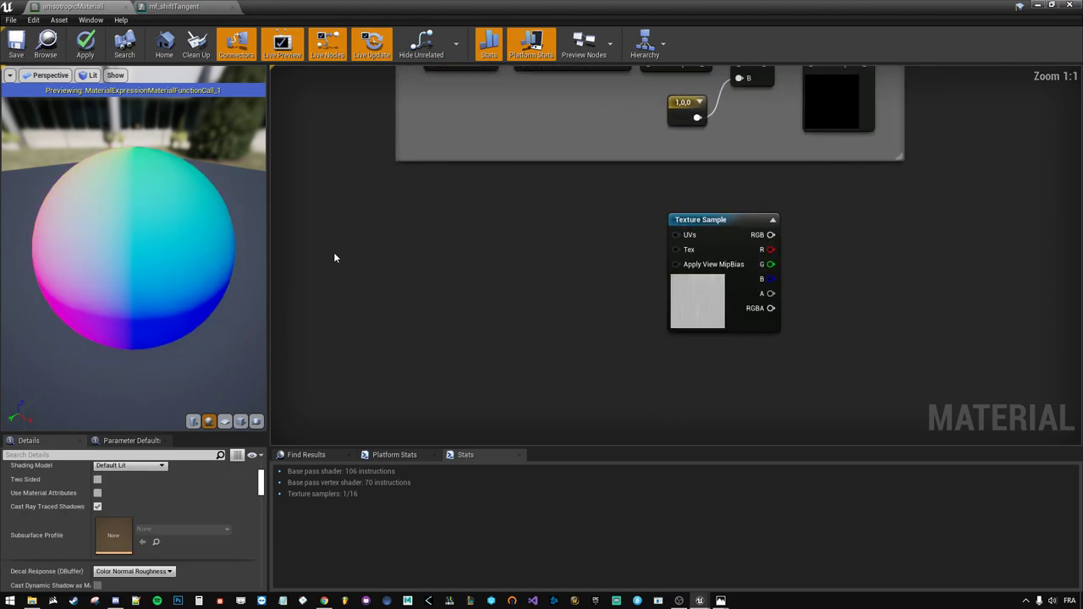
- Add a TextureCoordinate node feeding a BreakOutFloat2Components node
{"action": "right_click", "coordinate": [388, 257]}
{"action": "type", "text": "tex coo"}
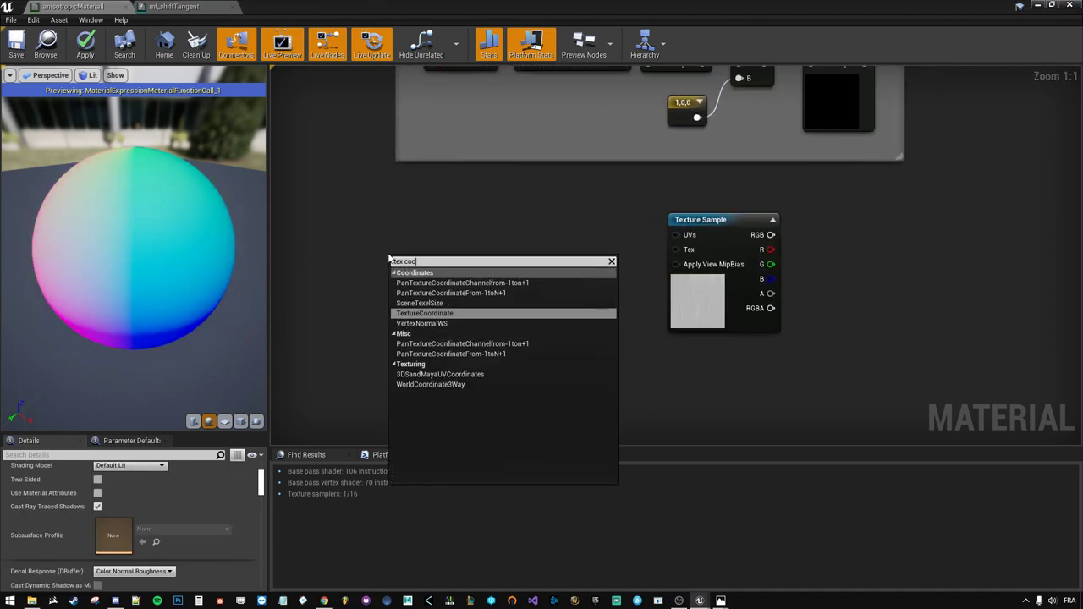
{"action": "key", "text": "Return"}
{"action": "mouse_move", "coordinate": [388, 277]}
{"action": "left_mouse_down"}
{"action": "mouse_move", "coordinate": [389, 236]}
{"action": "mouse_move", "coordinate": [457, 244]}
{"action": "left_mouse_up"}
{"action": "type", "text": "ap"}
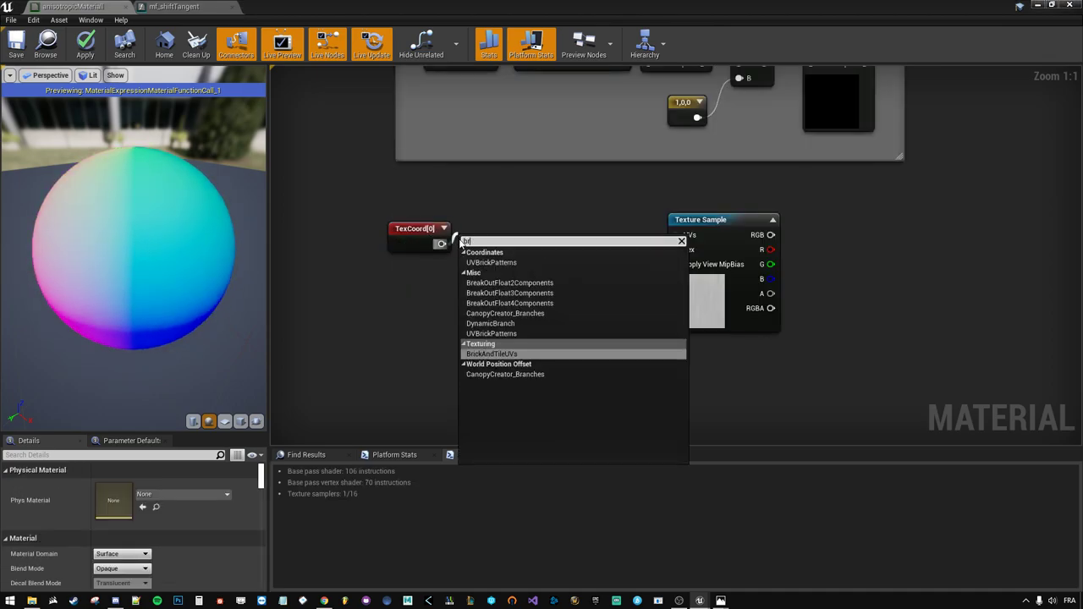
{"action": "type", "text": "pend"}
{"action": "key", "text": "Escape"}
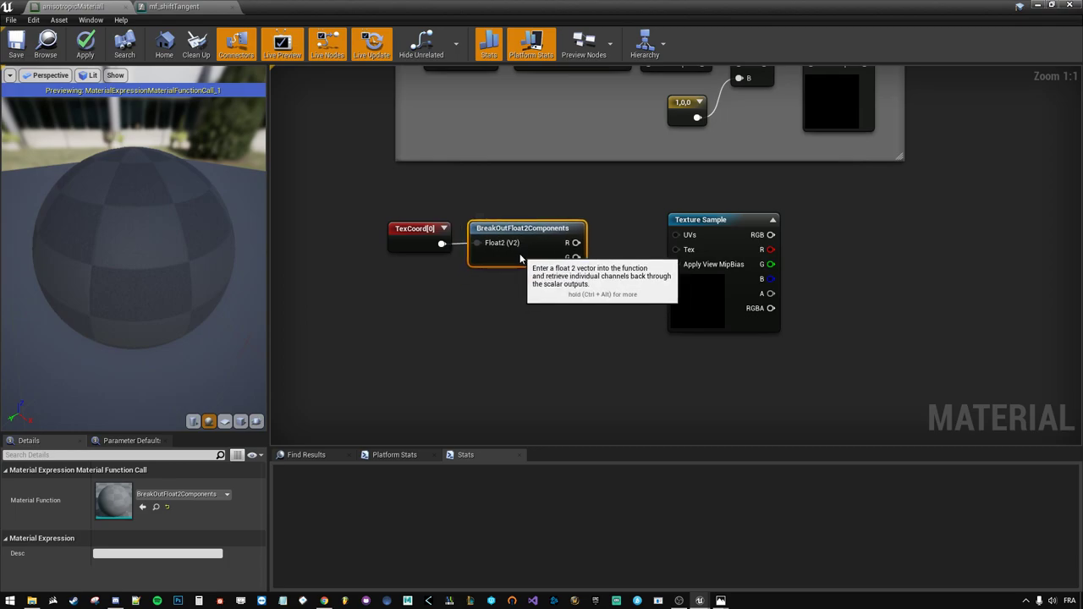
- Add a Multiply node off the R output and place a new vector parameter
{"action": "left_click_drag", "start_coordinate": [715, 291], "coordinate": [822, 280]}
{"action": "left_click", "coordinate": [660, 269]}
{"action": "right_click_drag", "start_coordinate": [660, 270], "coordinate": [530, 262]}
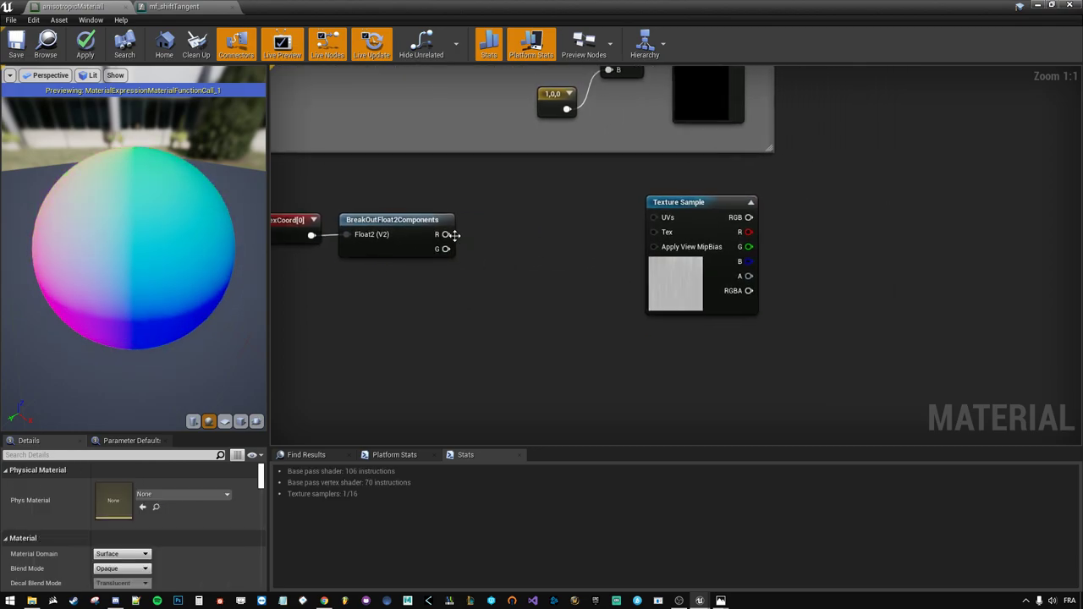
{"action": "left_click_drag", "start_coordinate": [486, 221], "coordinate": [488, 223]}
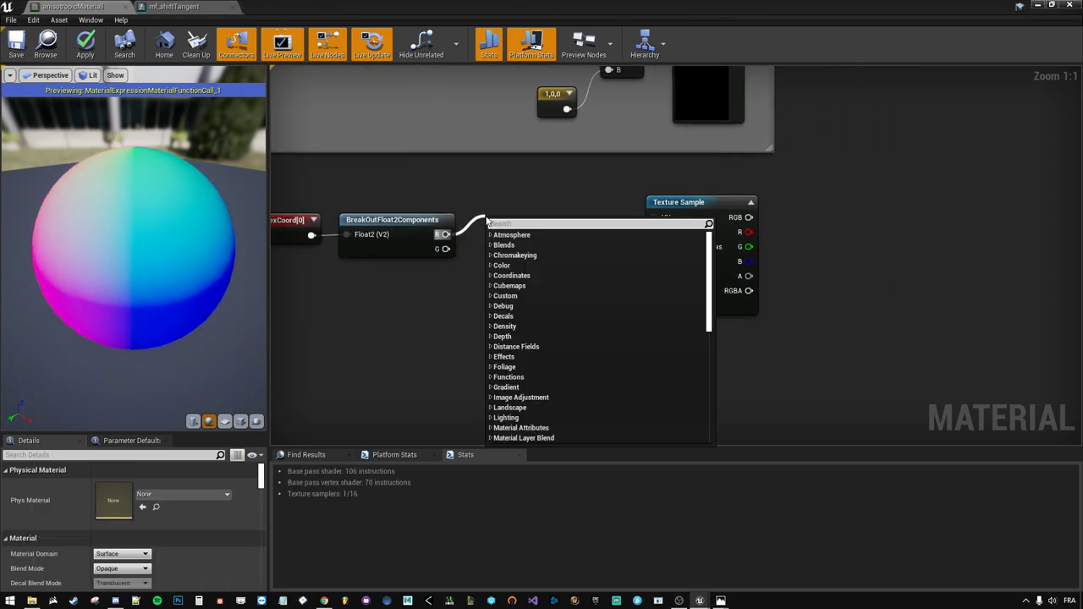
{"action": "type", "text": "multiply"}
{"action": "key", "text": "Return"}
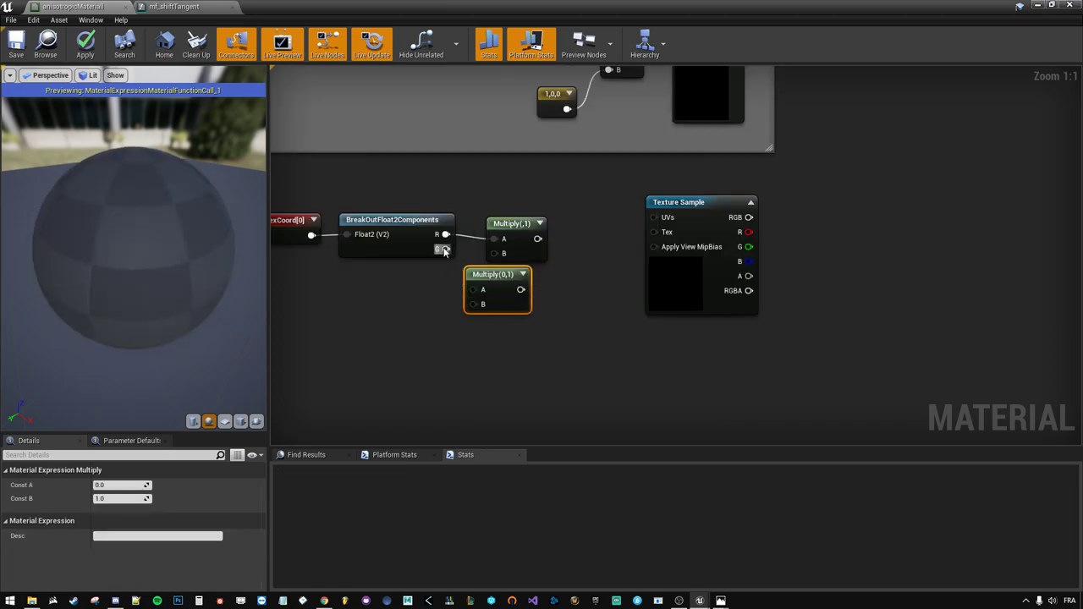
{"action": "left_click", "coordinate": [362, 322]}
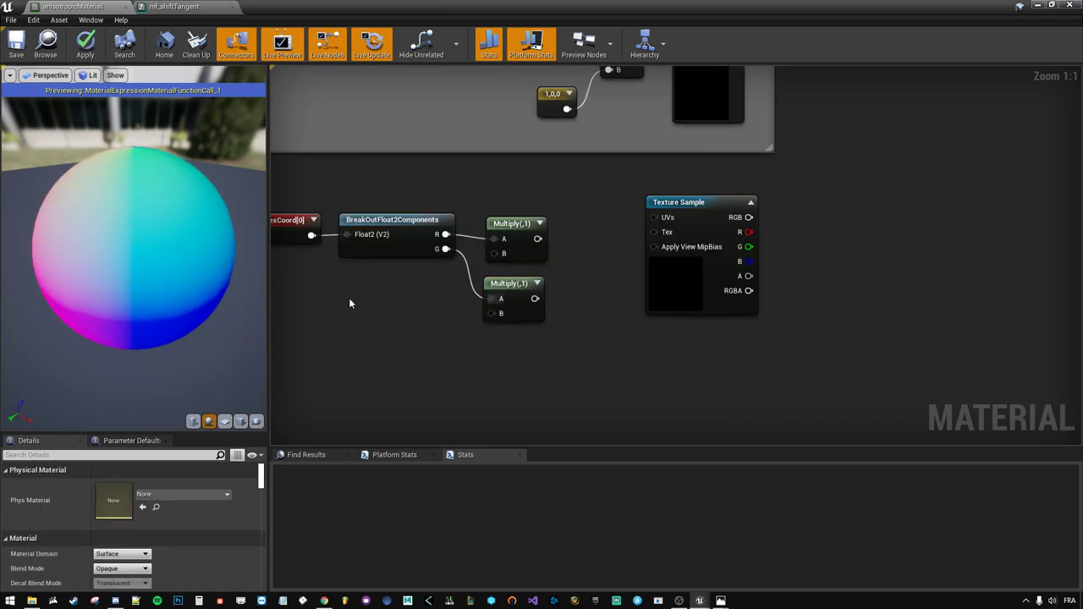
{"action": "left_click", "coordinate": [367, 299]}
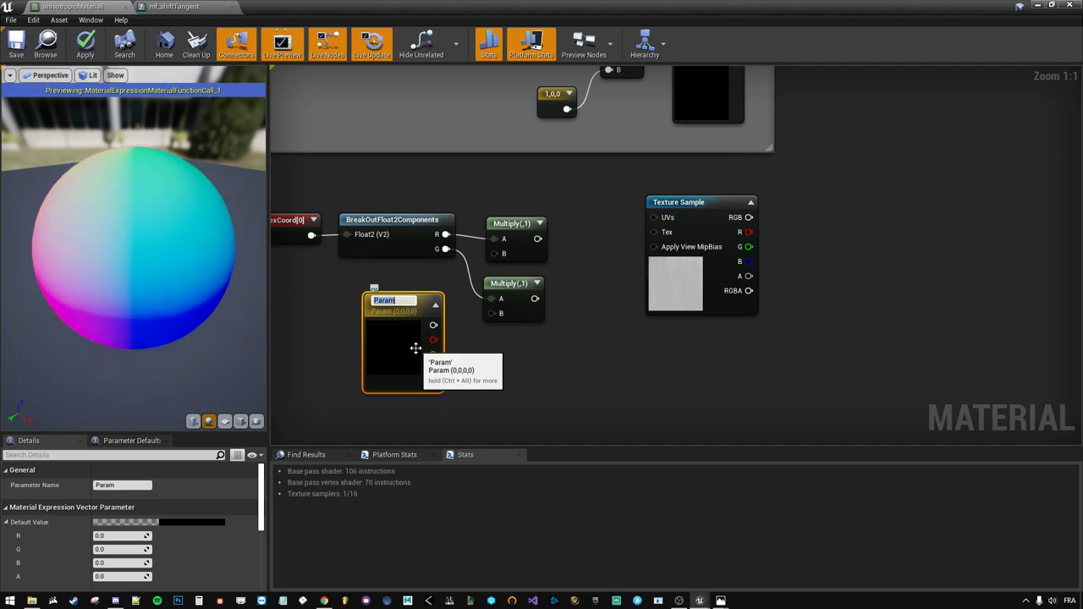
- Name the vector parameter UvsStrands and wire its R and G into the two Multiply nodes
{"action": "type", "text": "UvsStrands"}
{"action": "key", "text": "Return"}
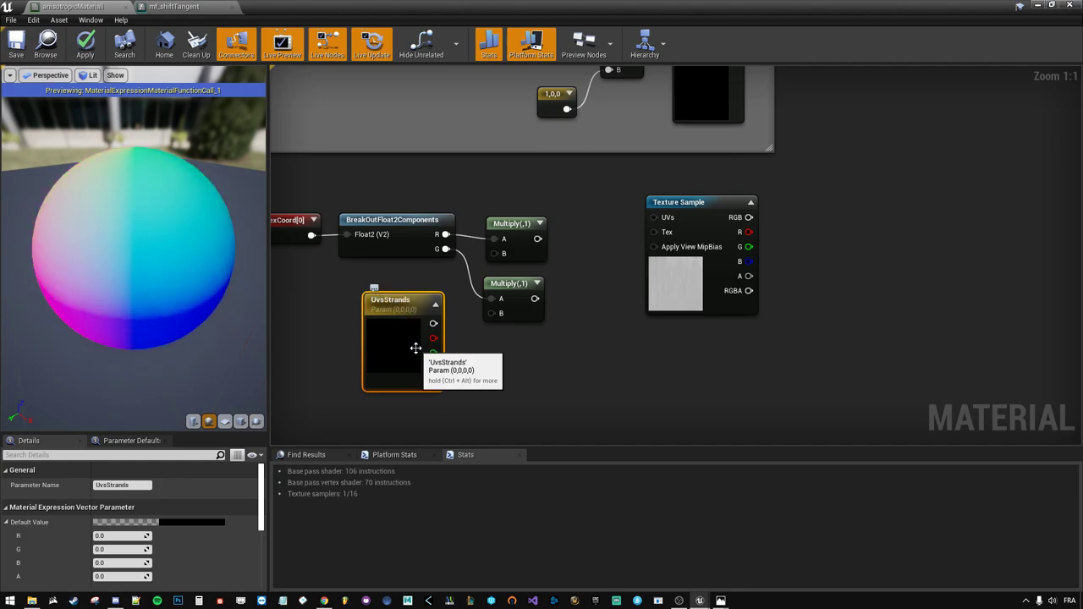
{"action": "left_click_drag", "start_coordinate": [431, 338], "coordinate": [491, 305]}
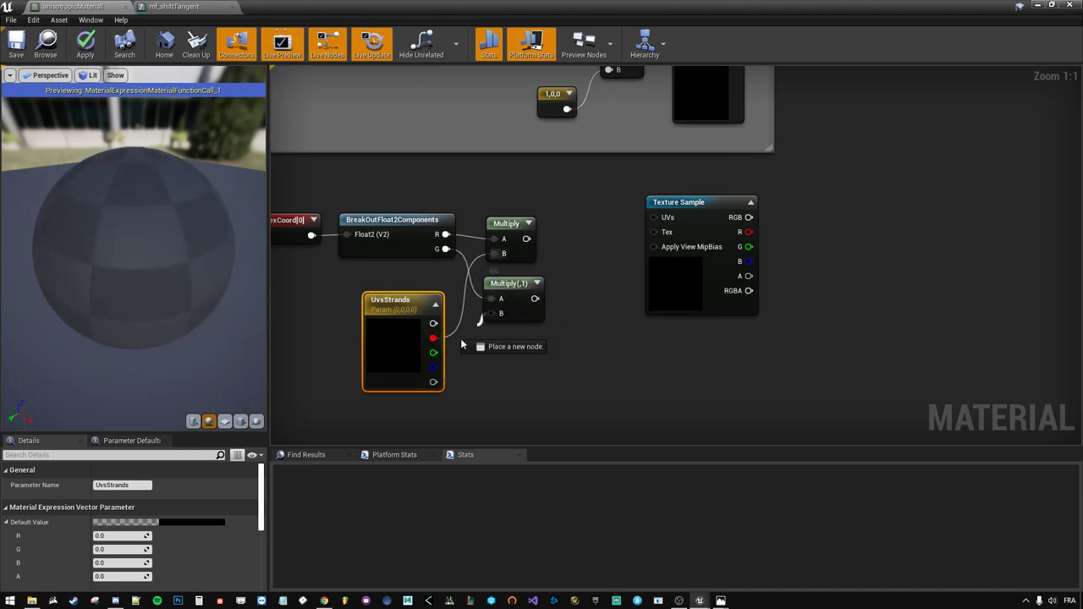
{"action": "left_click_drag", "start_coordinate": [462, 344], "coordinate": [491, 313]}
{"action": "left_click", "coordinate": [544, 264]}
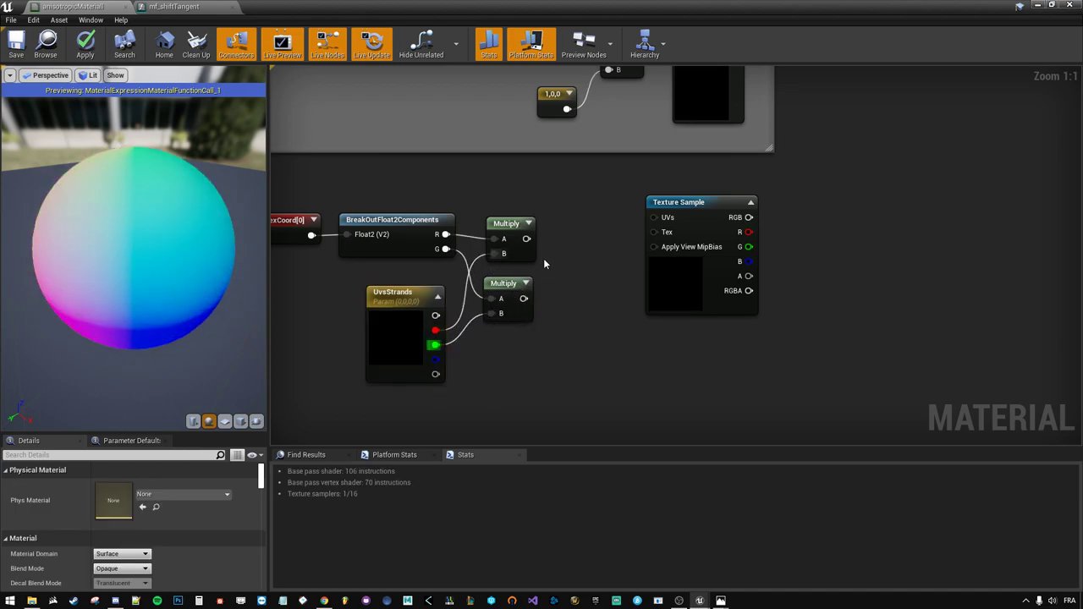
{"action": "left_click_drag", "start_coordinate": [406, 335], "coordinate": [407, 307]}
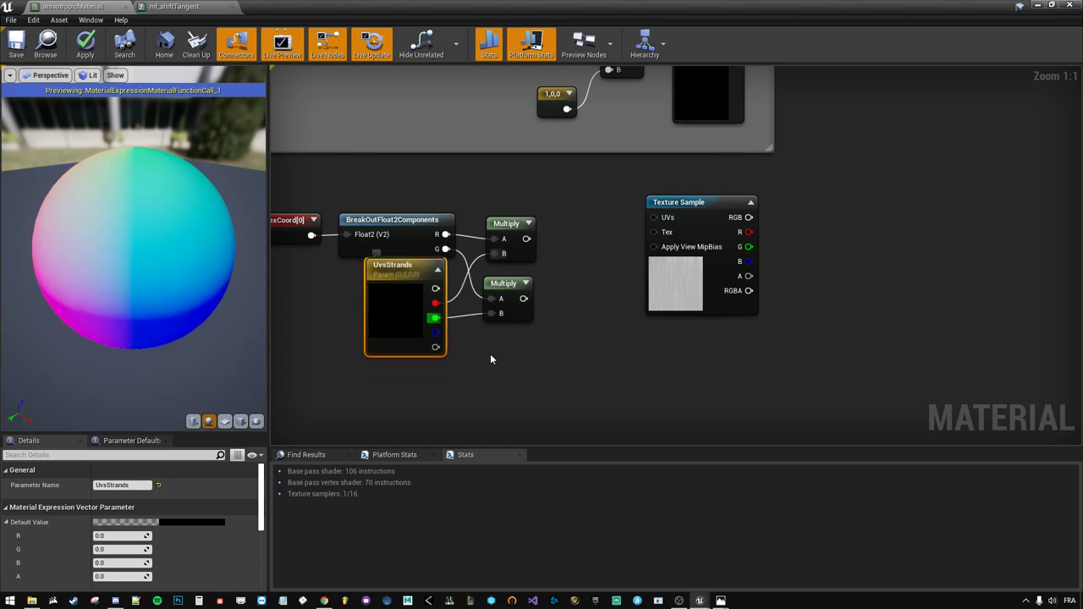
{"action": "left_click", "coordinate": [413, 336]}
{"action": "right_click_drag", "start_coordinate": [552, 329], "coordinate": [437, 315]}
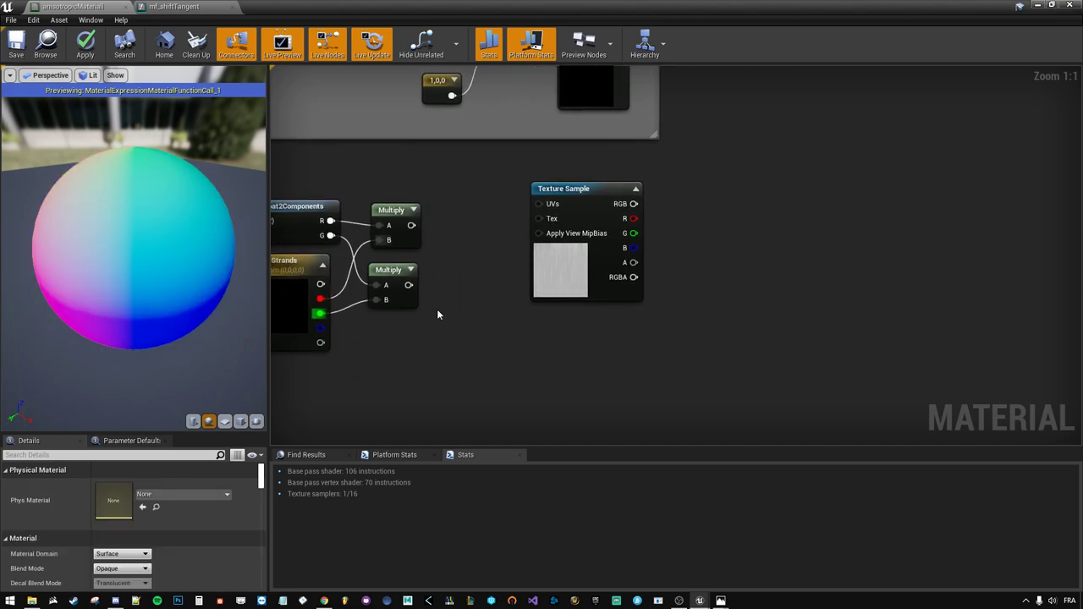
- Append both Multiply outputs and connect the Append into the Texture Sample's UVs
{"action": "left_click_drag", "start_coordinate": [411, 225], "coordinate": [447, 240]}
{"action": "type", "text": "append v"}
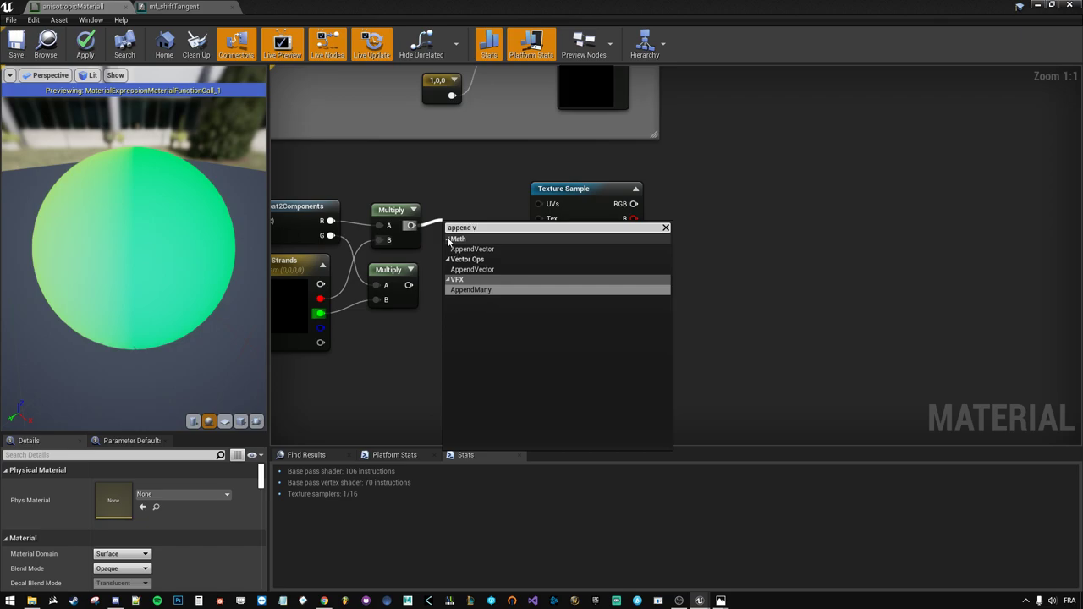
{"action": "key", "text": "Return"}
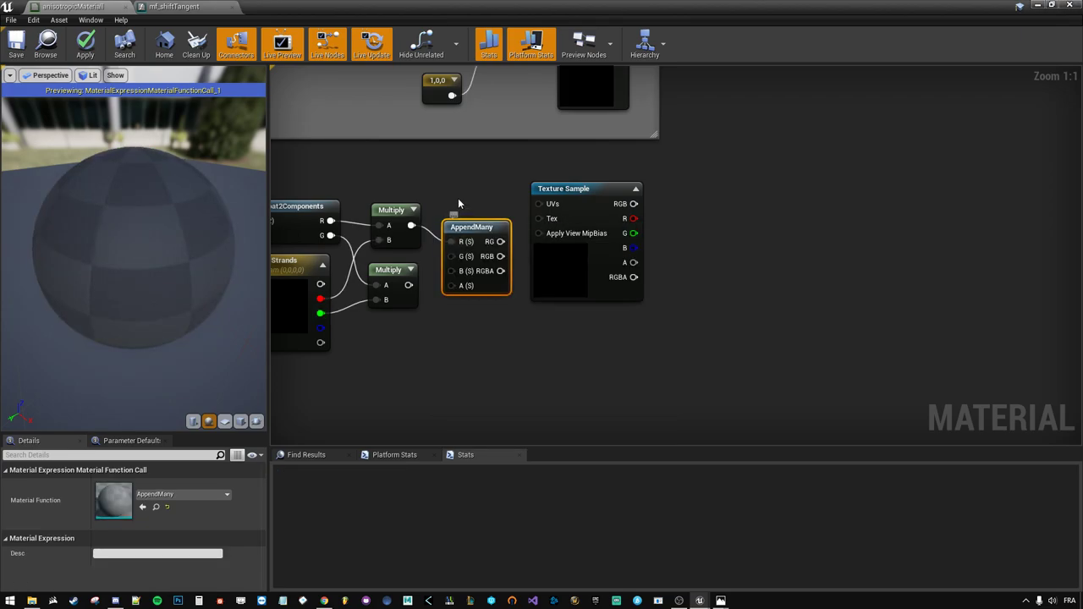
{"action": "left_click_drag", "start_coordinate": [447, 225], "coordinate": [450, 226]}
{"action": "type", "text": "append ve"}
{"action": "key", "text": "Escape"}
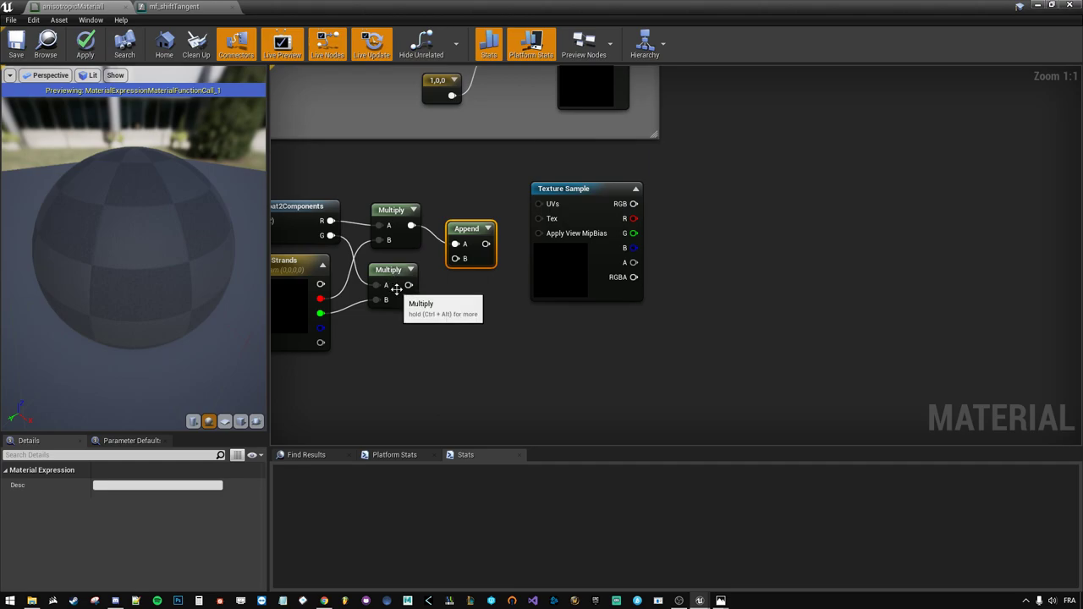
{"action": "left_click_drag", "start_coordinate": [409, 285], "coordinate": [479, 262]}
{"action": "left_click_drag", "start_coordinate": [479, 262], "coordinate": [466, 251]}
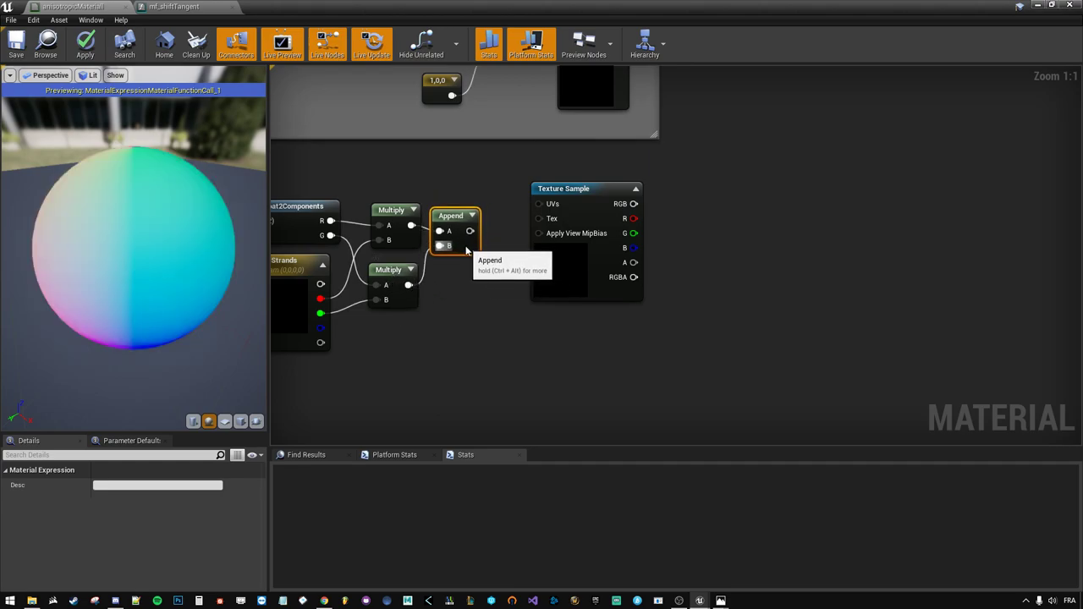
{"action": "right_click_drag", "start_coordinate": [489, 224], "coordinate": [546, 242]}
{"action": "left_click_drag", "start_coordinate": [527, 249], "coordinate": [606, 250]}
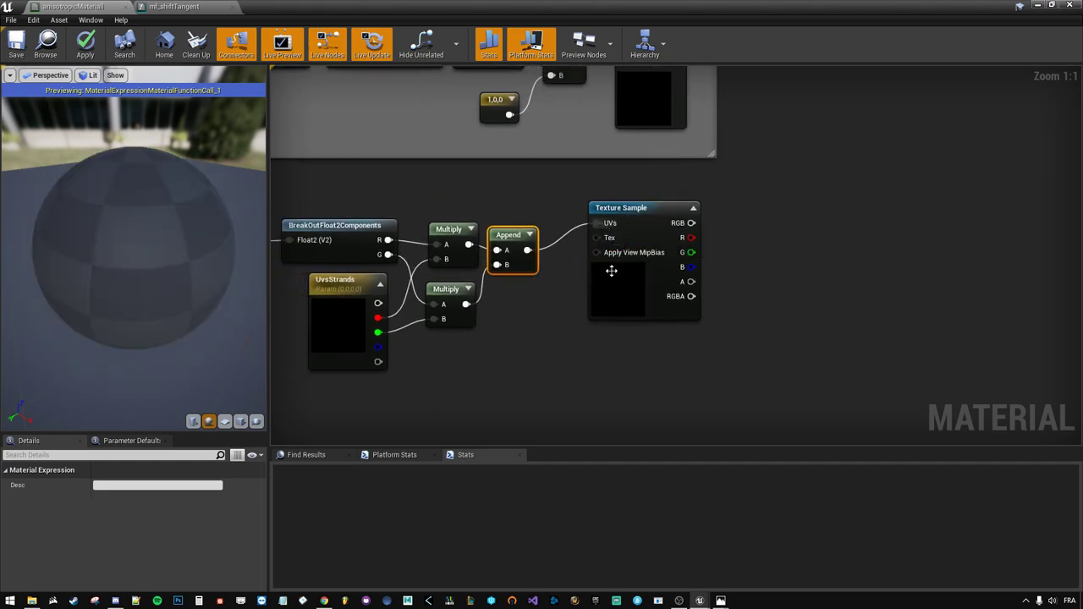
{"action": "left_click", "coordinate": [618, 273]}
{"action": "right_click_drag", "start_coordinate": [286, 195], "coordinate": [437, 235]}
{"action": "left_click_drag", "start_coordinate": [364, 245], "coordinate": [877, 380]}
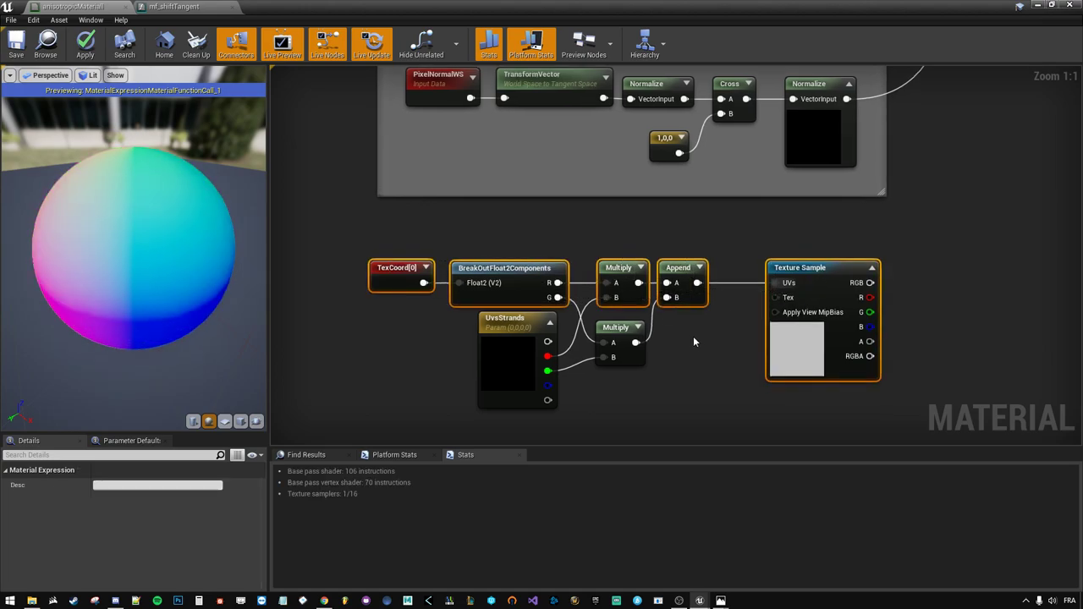
- Set the UvsStrands default value to 1 for both red and green
{"action": "right_click_drag", "start_coordinate": [877, 380], "coordinate": [522, 345]}
{"action": "left_click", "coordinate": [516, 340]}
{"action": "right_click_drag", "start_coordinate": [285, 392], "coordinate": [565, 387]}
{"action": "left_click", "coordinate": [457, 339]}
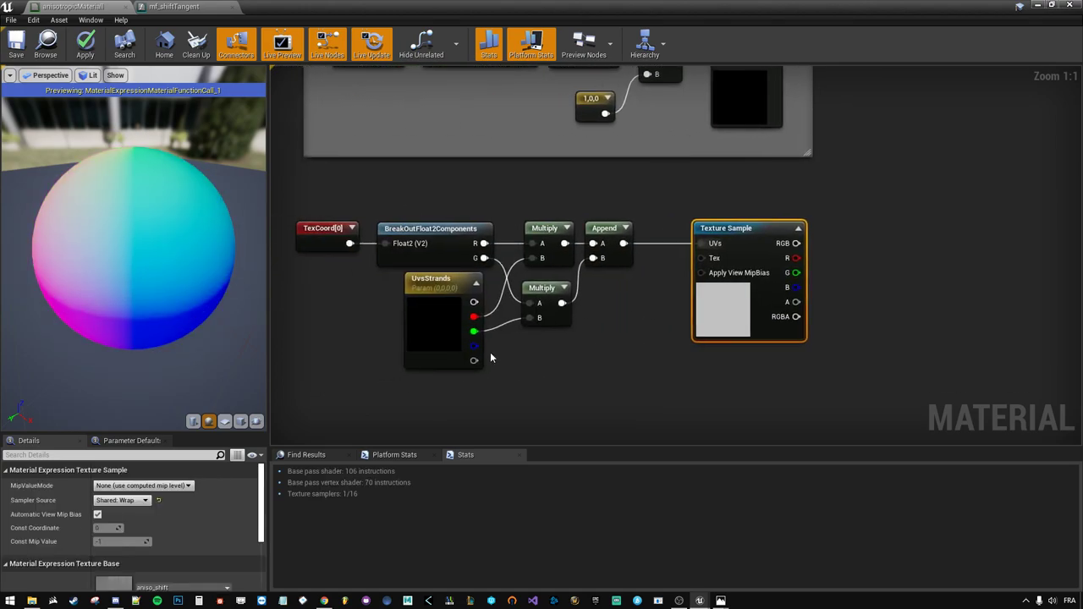
{"action": "left_click", "coordinate": [123, 535]}
{"action": "type", "text": "1"}
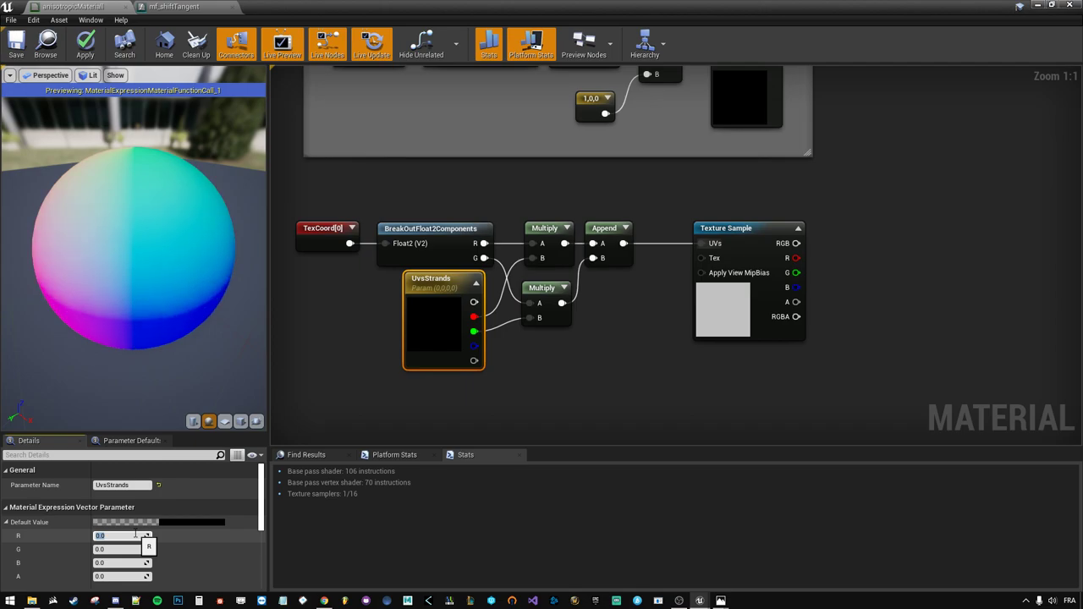
{"action": "key", "text": "Tab"}
{"action": "type", "text": "1"}
- Move the UV nodes down, clear of the comment box
{"action": "left_click", "coordinate": [548, 320]}
{"action": "right_click_drag", "start_coordinate": [548, 320], "coordinate": [507, 349]}
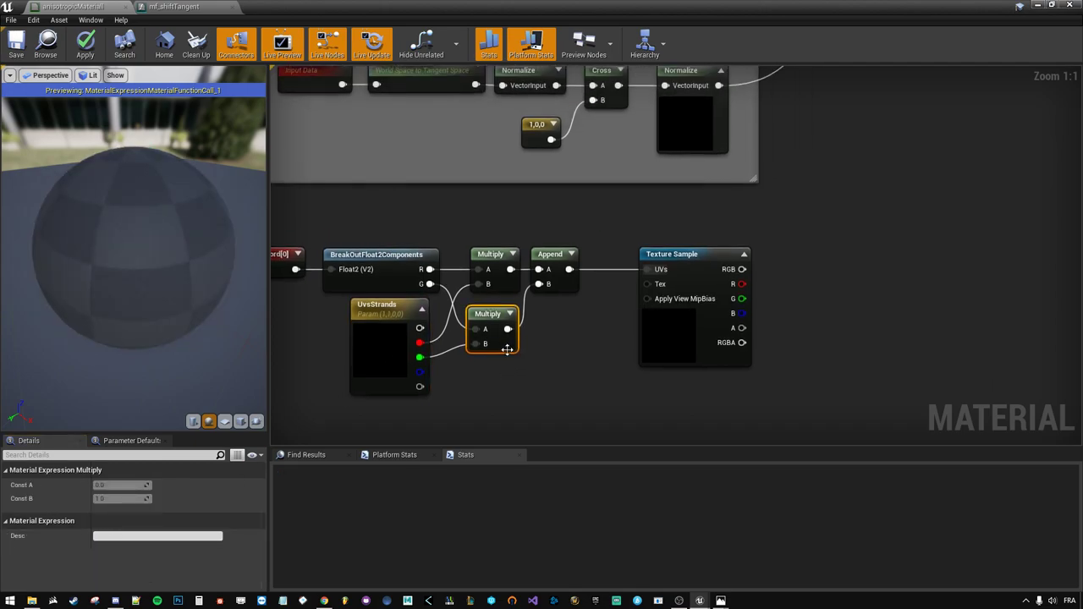
{"action": "left_click_drag", "start_coordinate": [378, 268], "coordinate": [338, 358]}
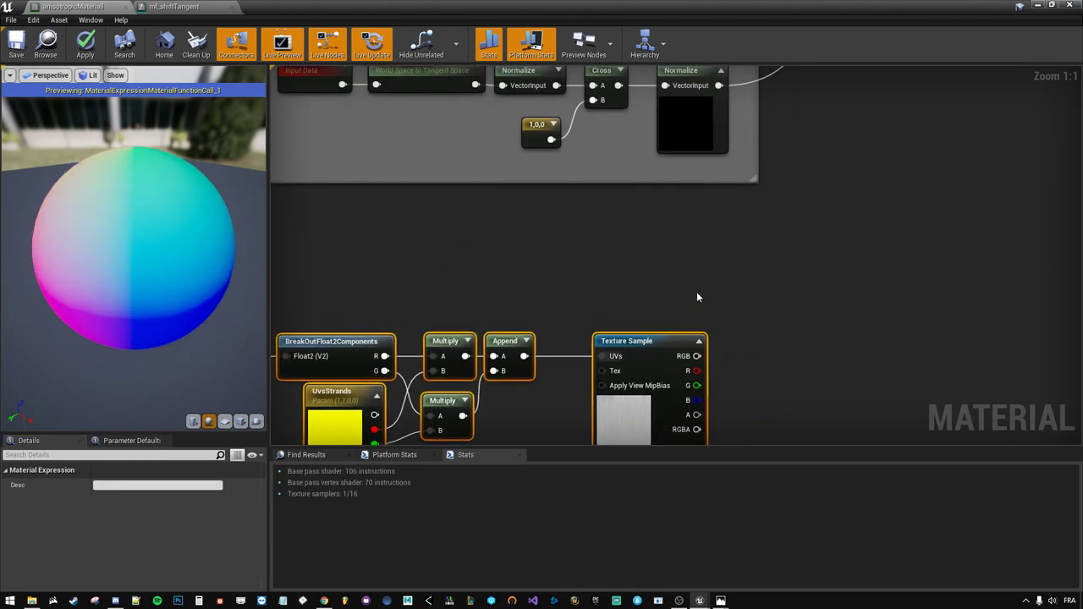
{"action": "right_click_drag", "start_coordinate": [664, 410], "coordinate": [623, 302]}
- Preview the Texture Sample alone on the preview sphere
{"action": "left_click", "coordinate": [624, 302]}
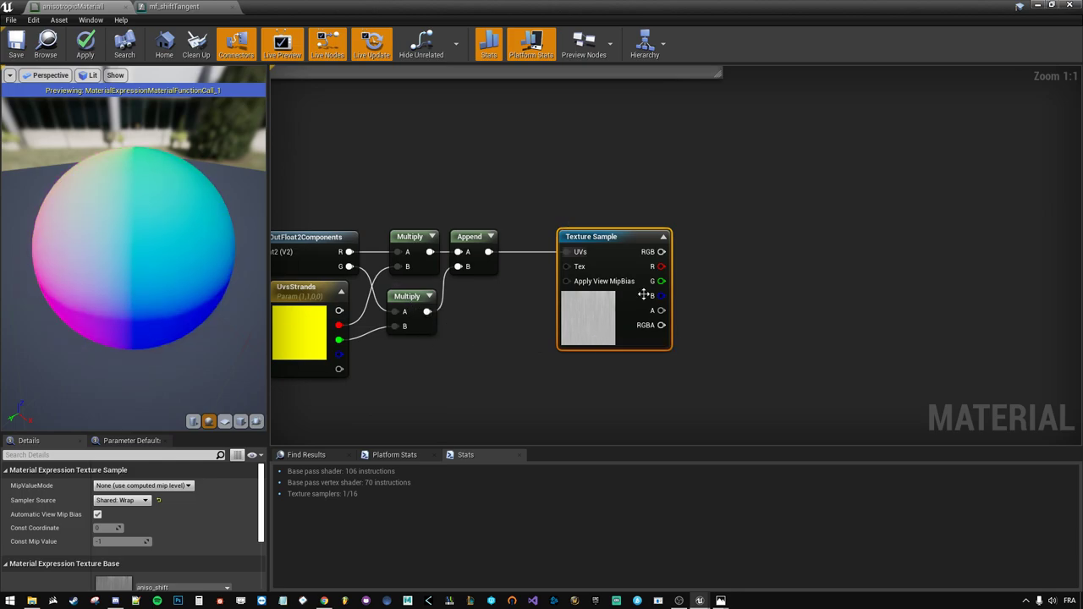
{"action": "right_click", "coordinate": [627, 312]}
{"action": "left_click", "coordinate": [652, 364]}
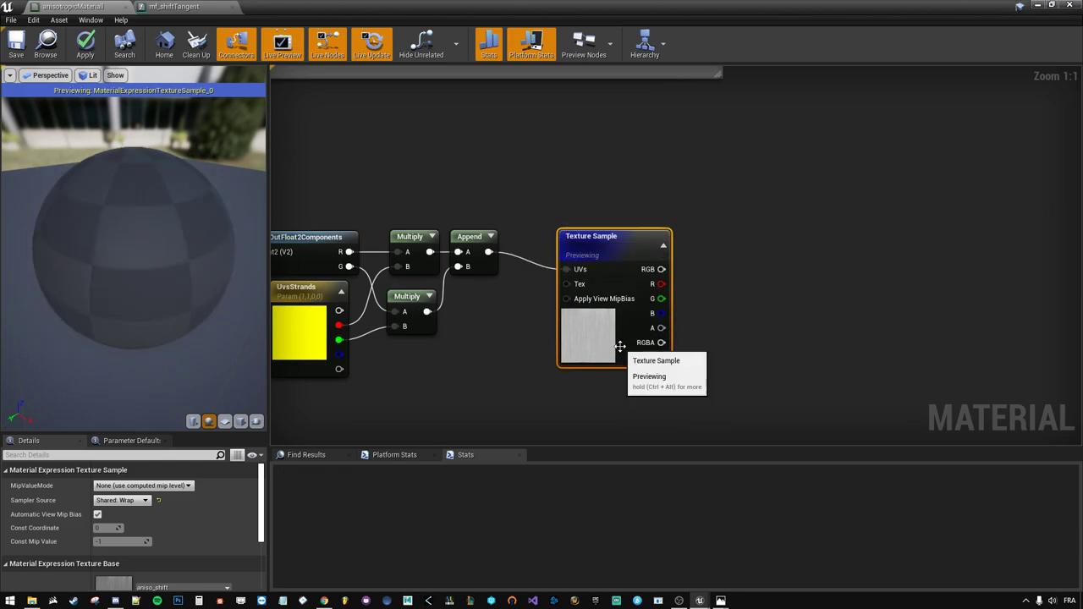
{"action": "left_click_drag", "start_coordinate": [193, 276], "coordinate": [181, 273]}
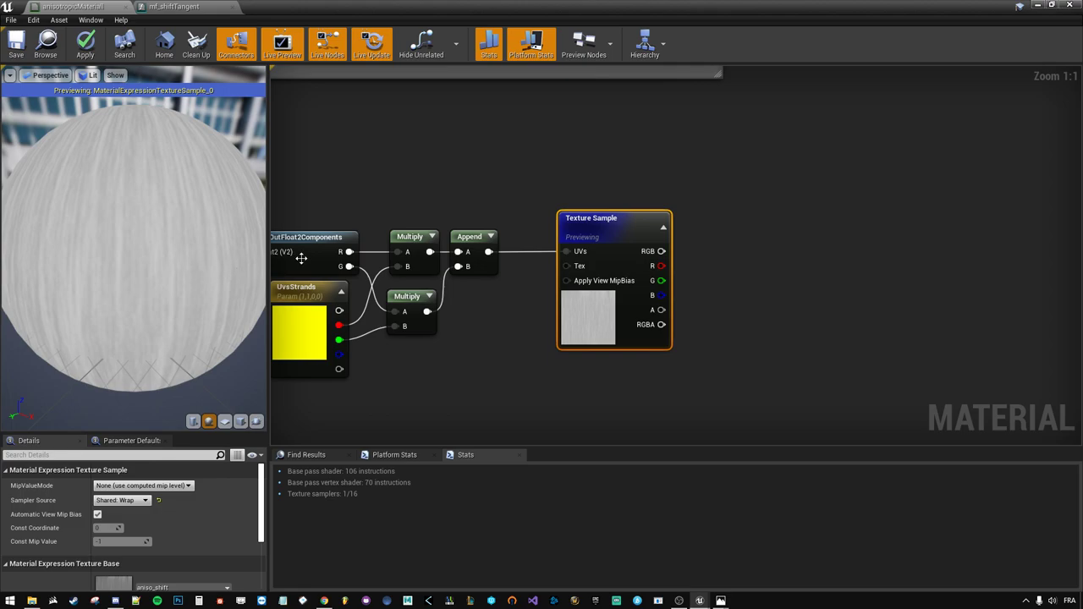
- Shift the UV strand nodes further down, then bring up the browser reference image
{"action": "left_click_drag", "start_coordinate": [573, 314], "coordinate": [555, 324]}
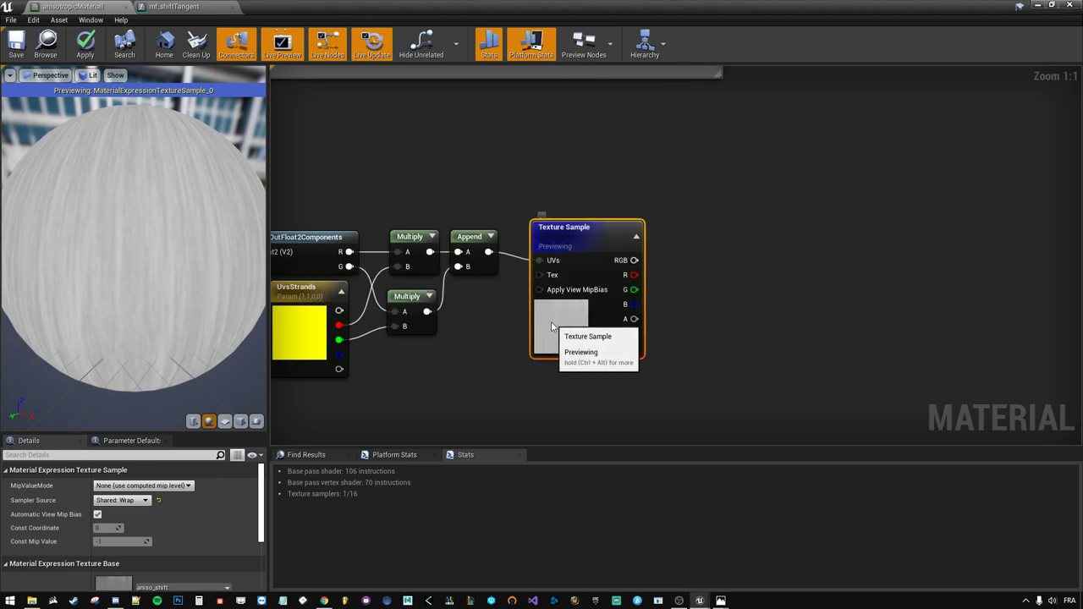
{"action": "scroll", "coordinate": [546, 324], "scroll_direction": "down", "scroll_amount": 2}
{"action": "left_click_drag", "start_coordinate": [583, 367], "coordinate": [397, 303]}
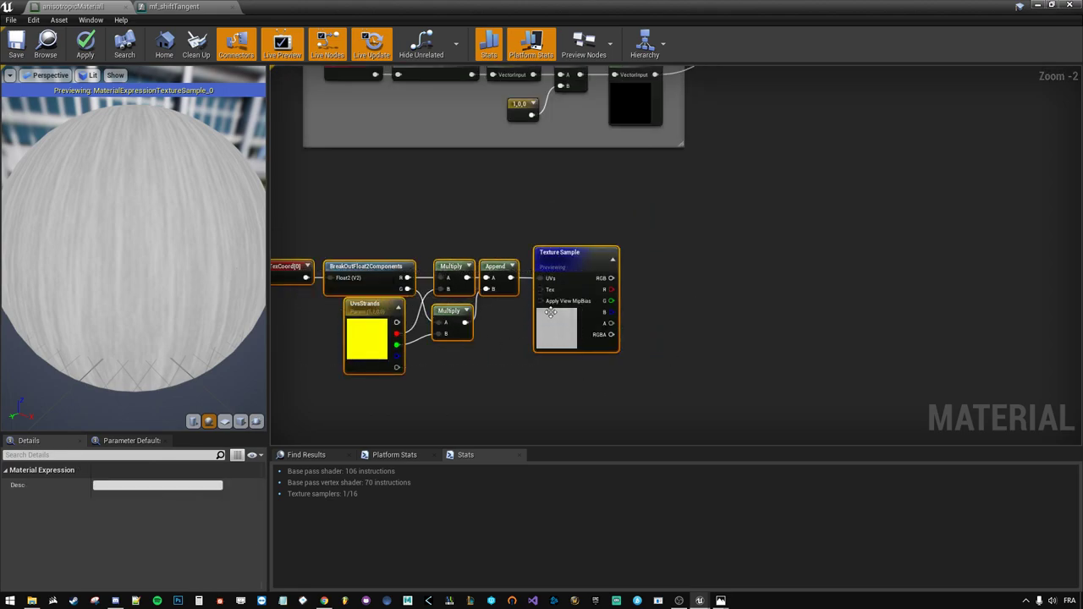
{"action": "left_click_drag", "start_coordinate": [550, 313], "coordinate": [557, 374]}
{"action": "right_click_drag", "start_coordinate": [493, 259], "coordinate": [553, 235]}
{"action": "left_click", "coordinate": [553, 237]}
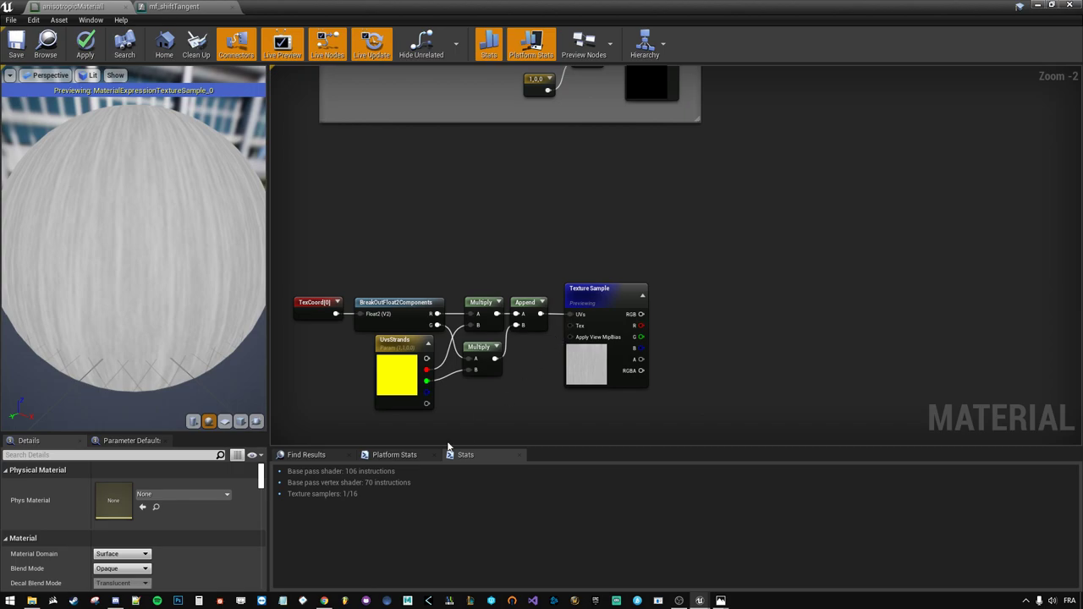
{"action": "left_click", "coordinate": [325, 601]}
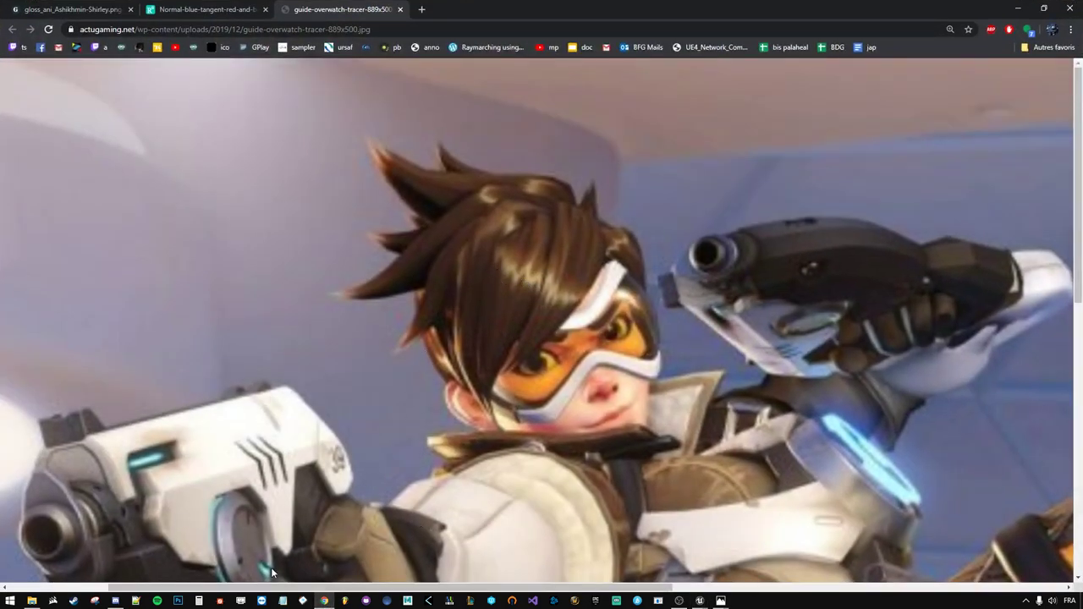
- Start Snipping Tool, enlarge the browser reference image, and snip the character's hair region
{"action": "left_click", "coordinate": [95, 602]}
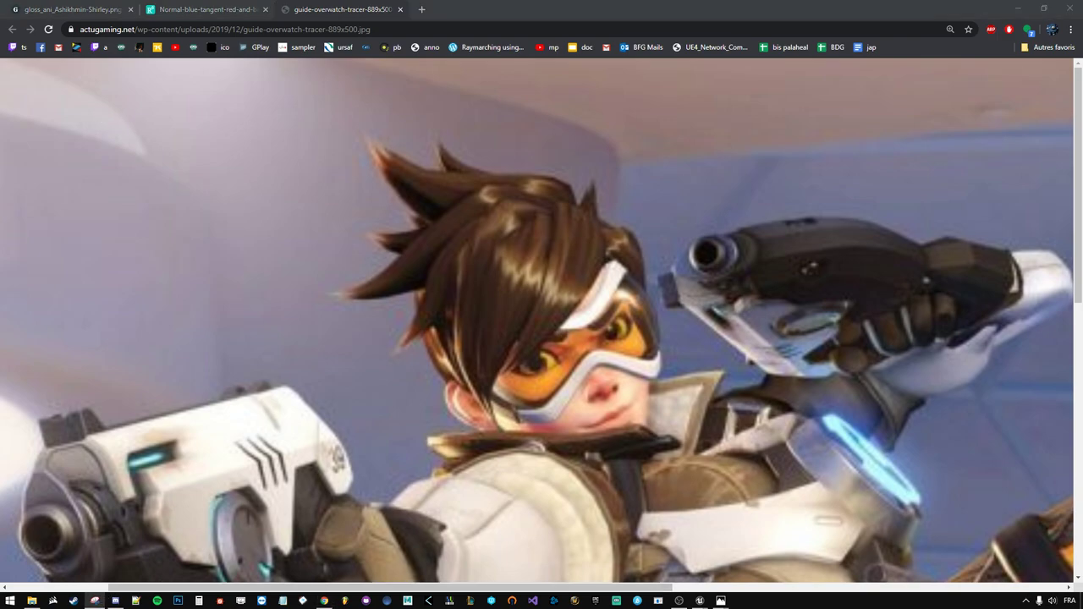
{"action": "key", "text": "Escape"}
{"action": "scroll", "coordinate": [565, 273], "scroll_direction": "up", "scroll_amount": 2, "text": "ctrl"}
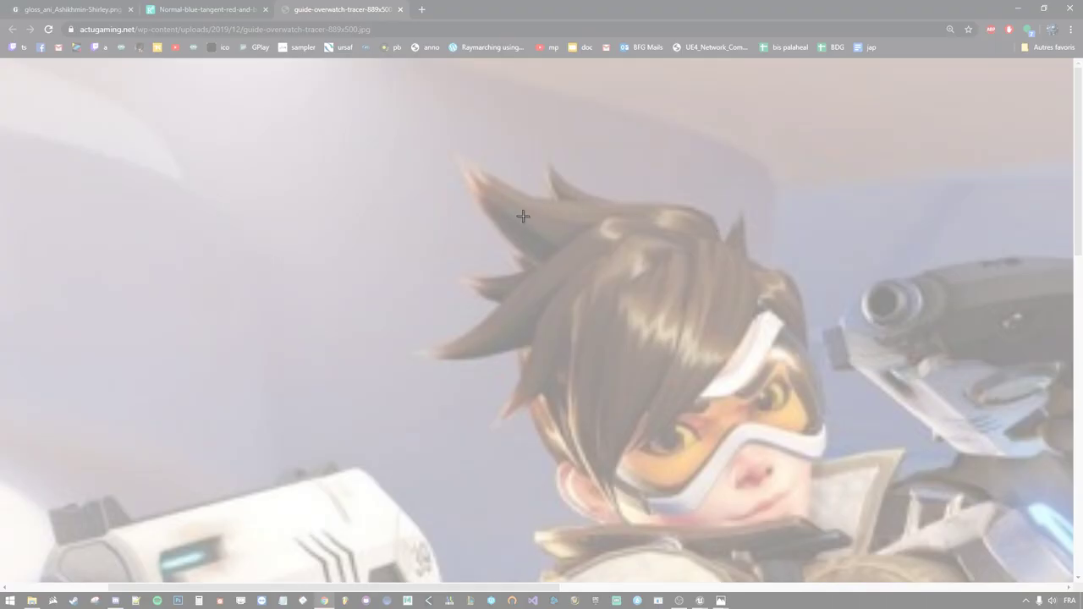
{"action": "left_click_drag", "start_coordinate": [504, 218], "coordinate": [795, 442]}
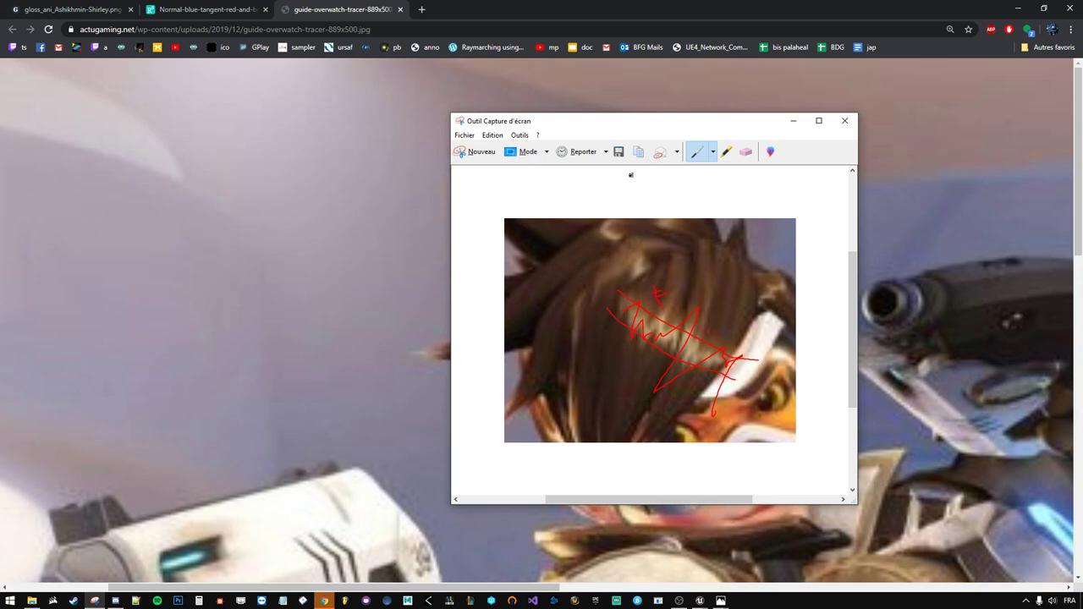
- Refine the red strand annotations on the snip using the eraser, highlighter and pen
{"action": "left_click", "coordinate": [745, 151]}
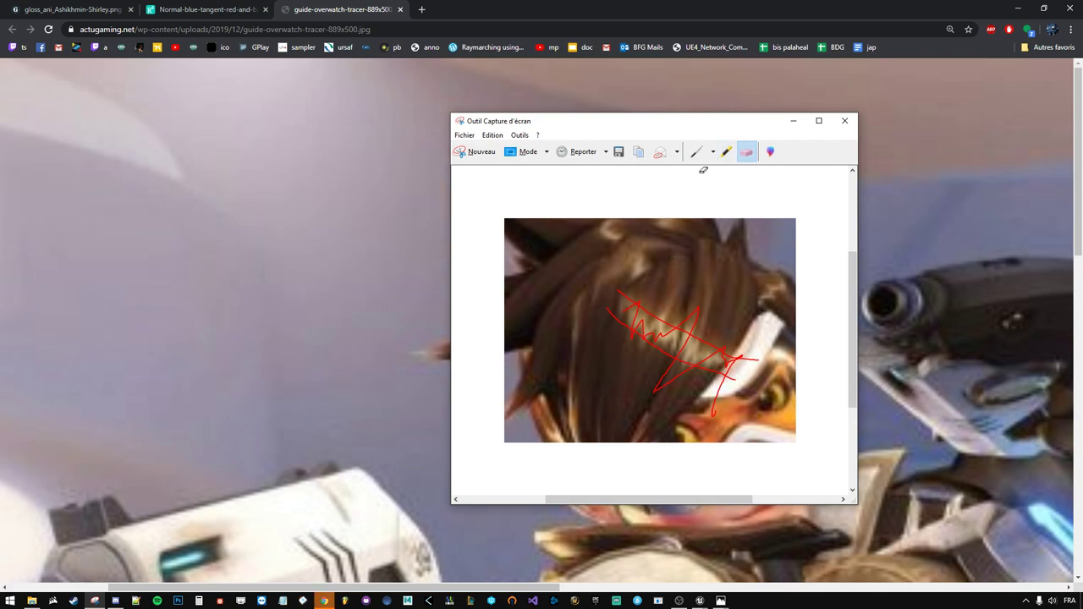
{"action": "left_click", "coordinate": [726, 152]}
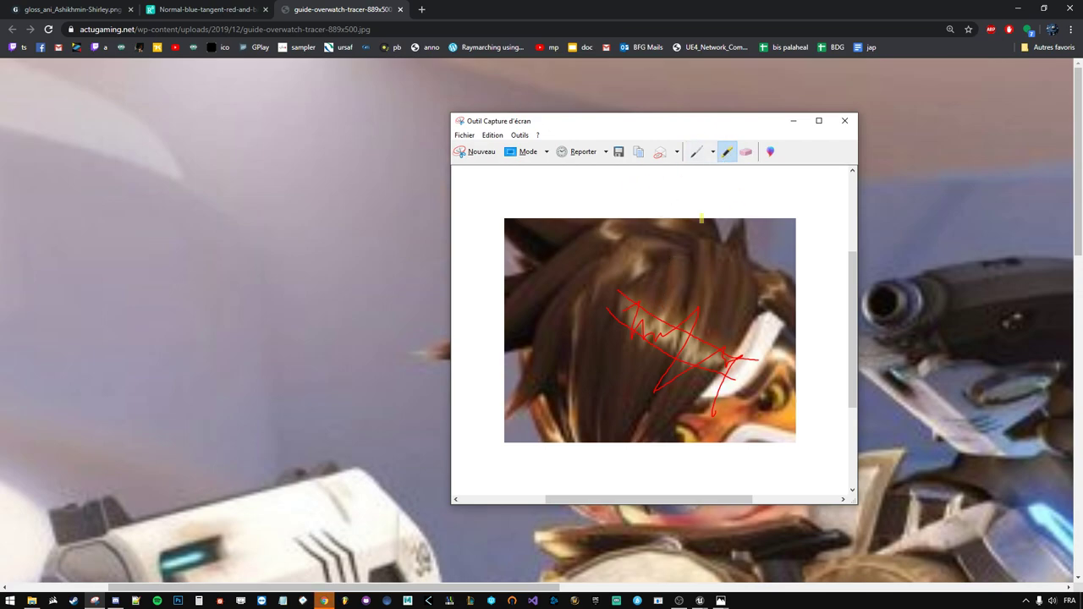
{"action": "left_click", "coordinate": [696, 152]}
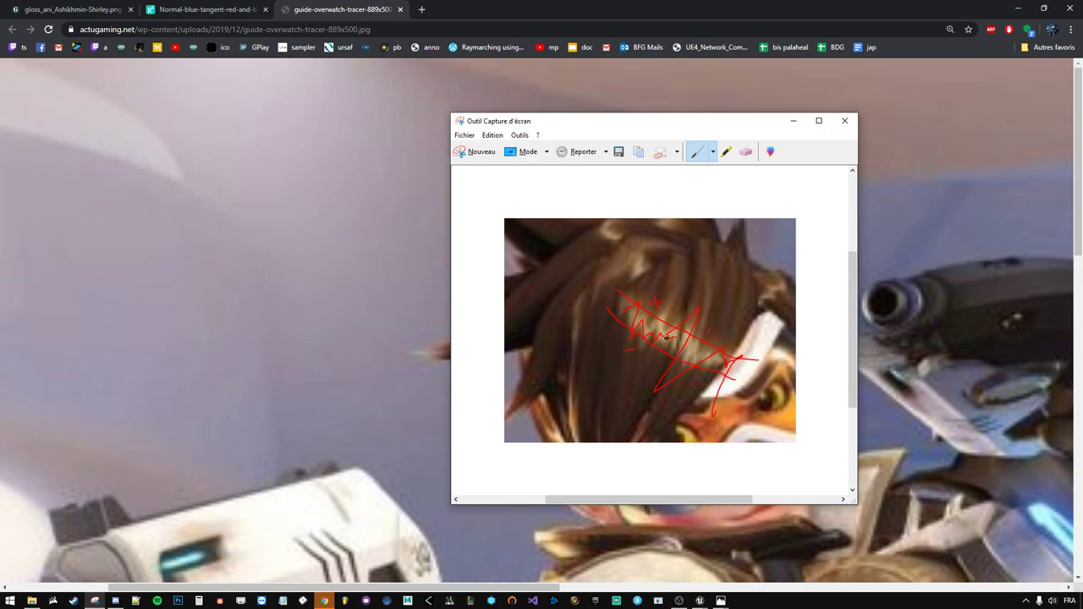
{"action": "left_click", "coordinate": [745, 151]}
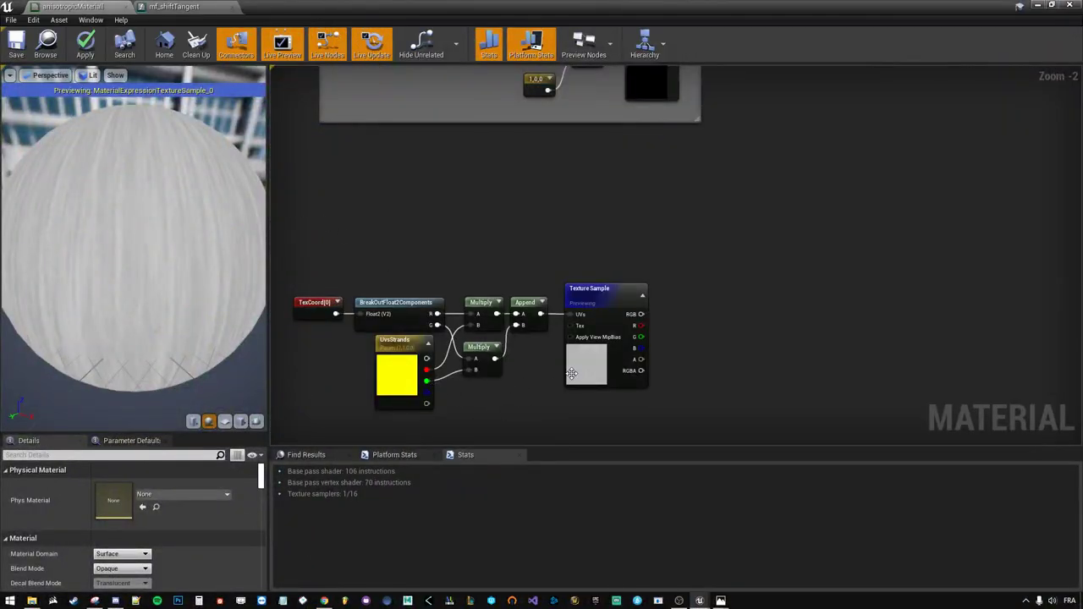
- Back in the material graph, place a new scalar parameter above the Texture Sample
{"action": "left_click", "coordinate": [591, 362]}
{"action": "right_click_drag", "start_coordinate": [705, 341], "coordinate": [604, 315]}
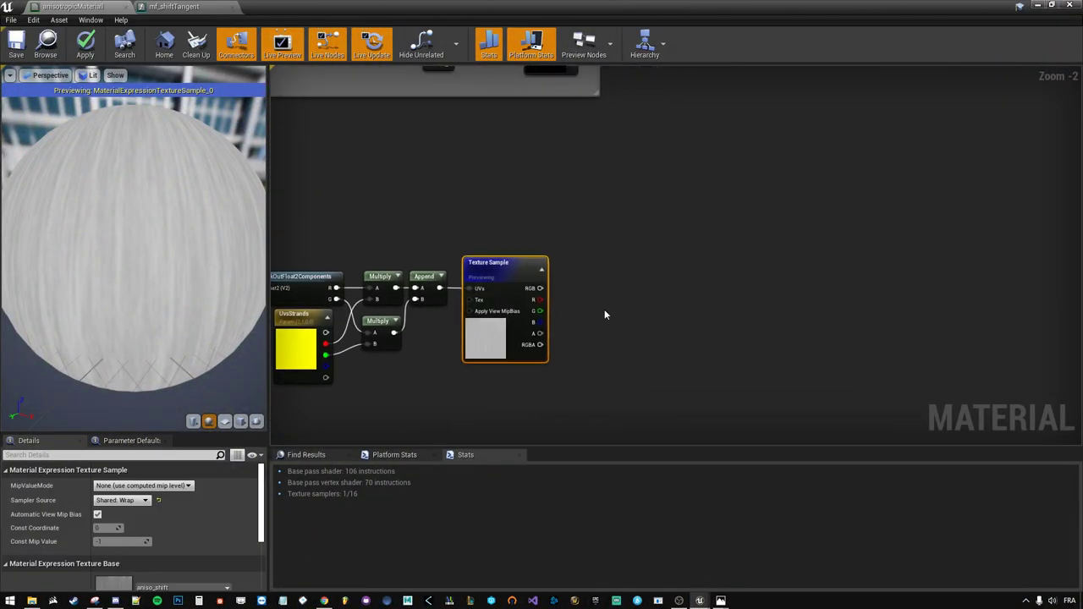
{"action": "left_click", "coordinate": [576, 315]}
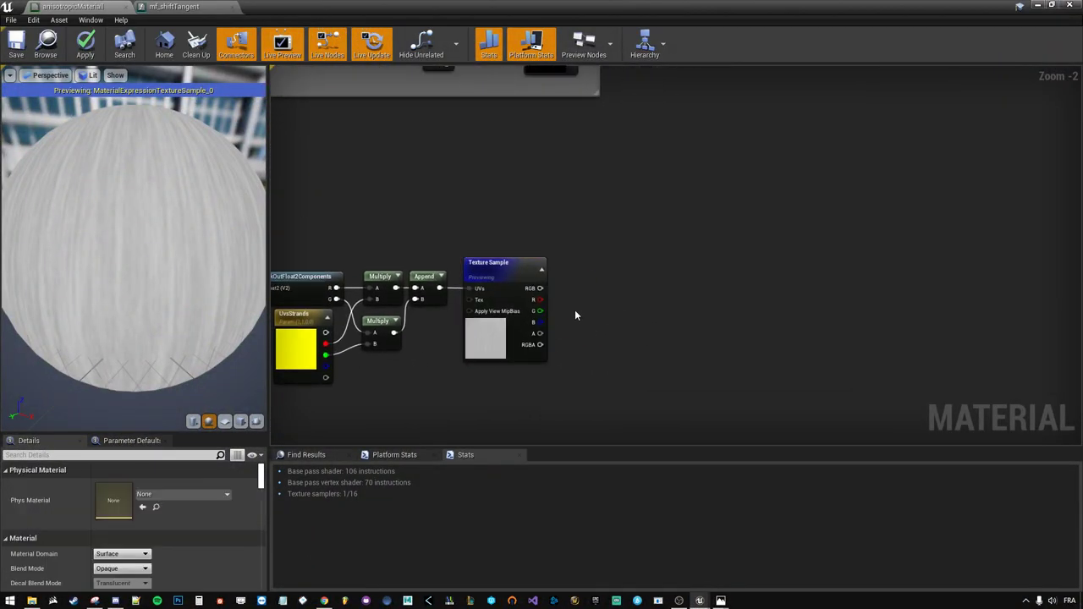
{"action": "left_click", "coordinate": [504, 174]}
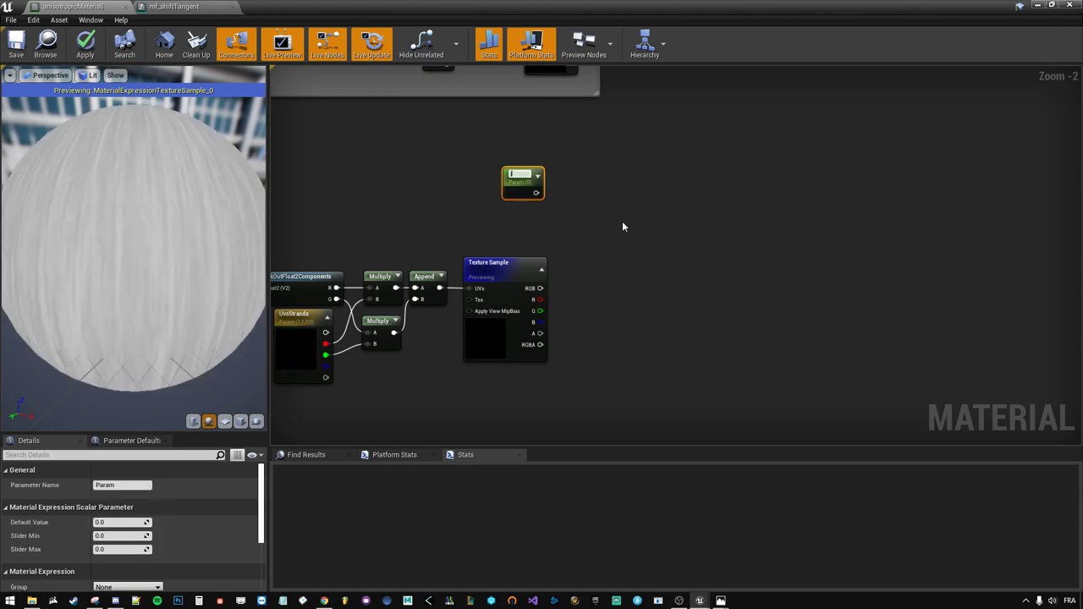
- Name the parameter jitter and feed it into a Multiply with constant B of -1
{"action": "type", "text": "jitter"}
{"action": "key", "text": "Return"}
{"action": "scroll", "coordinate": [607, 182], "scroll_direction": "up", "scroll_amount": 2}
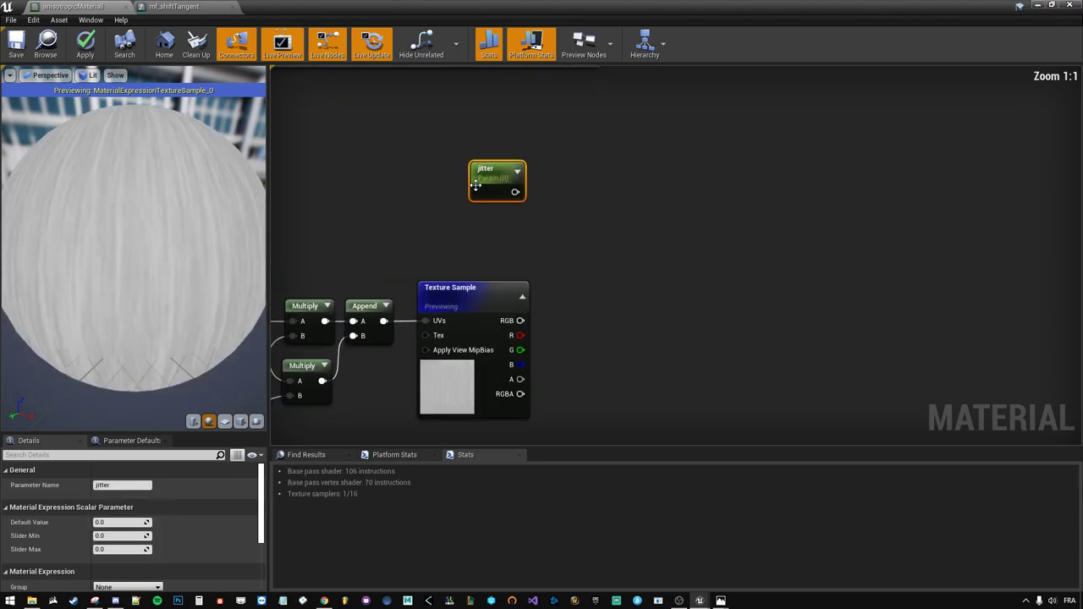
{"action": "left_click", "coordinate": [567, 237]}
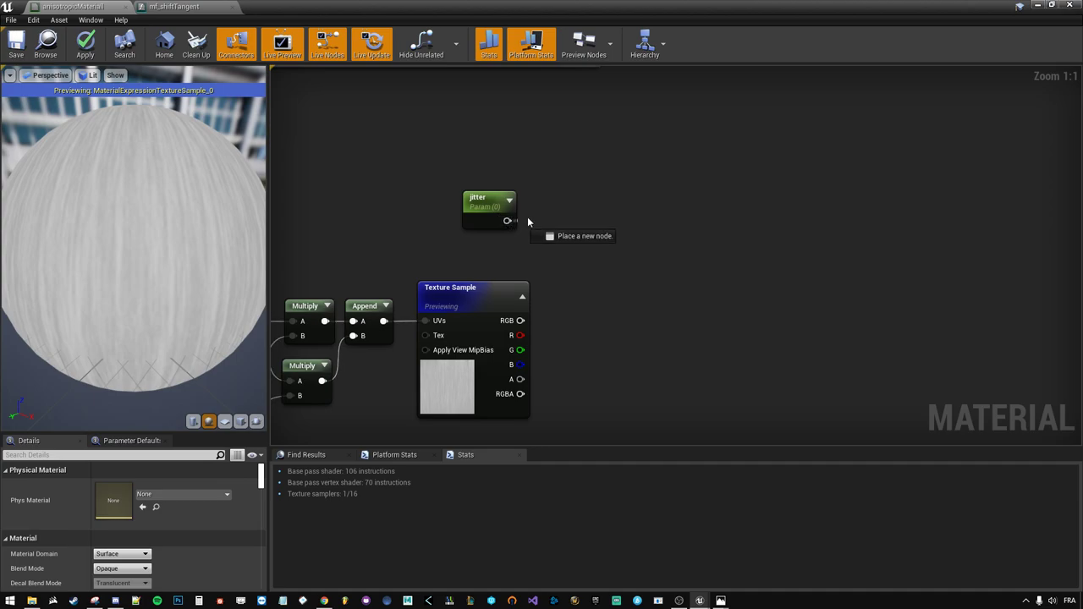
{"action": "left_click_drag", "start_coordinate": [507, 221], "coordinate": [550, 192]}
{"action": "type", "text": "multiply"}
{"action": "key", "text": "Return"}
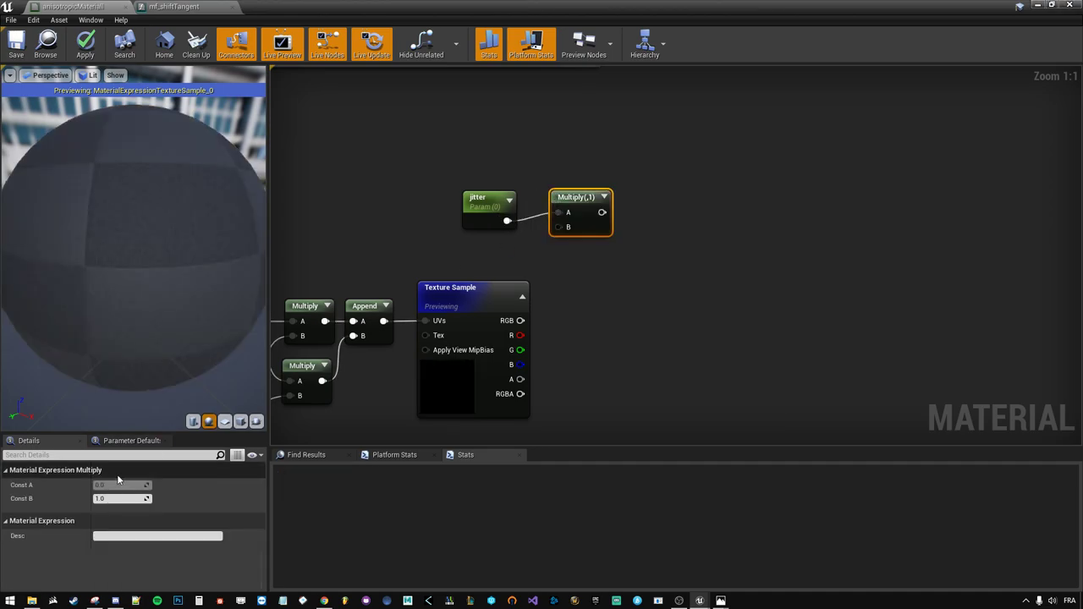
{"action": "left_click", "coordinate": [106, 498]}
{"action": "type", "text": "-1"}
{"action": "key", "text": "Return"}
- Add a Lerp with negated jitter as A, jitter via a reroute as B, and texture blue as Alpha
{"action": "left_click", "coordinate": [655, 300]}
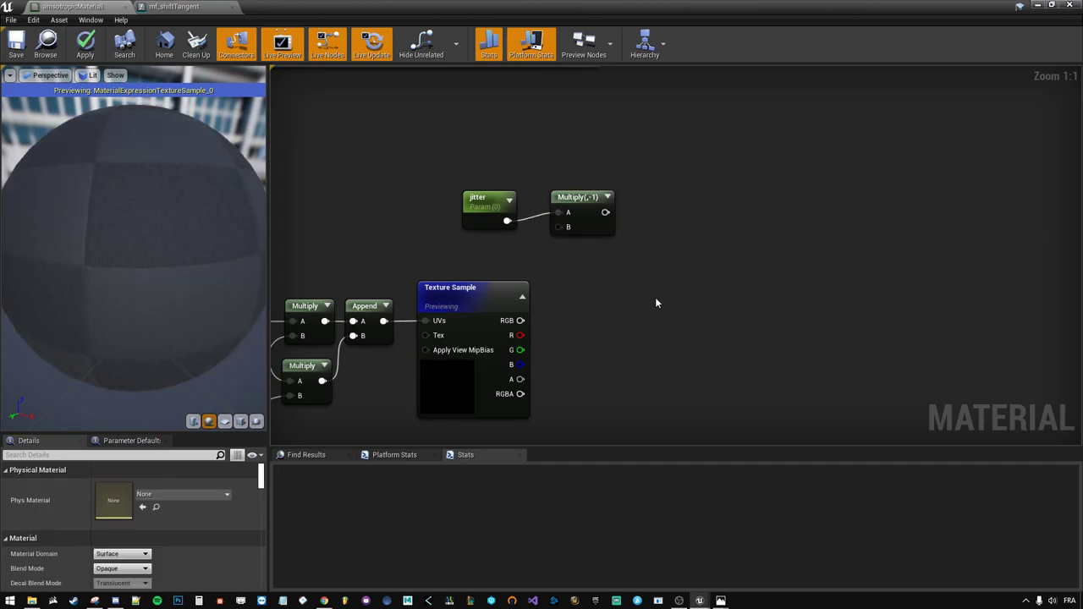
{"action": "left_click", "coordinate": [626, 227]}
{"action": "mouse_move", "coordinate": [651, 232]}
{"action": "left_mouse_down"}
{"action": "mouse_move", "coordinate": [668, 215]}
{"action": "mouse_move", "coordinate": [652, 230]}
{"action": "mouse_move", "coordinate": [664, 219]}
{"action": "mouse_move", "coordinate": [507, 220]}
{"action": "left_mouse_up"}
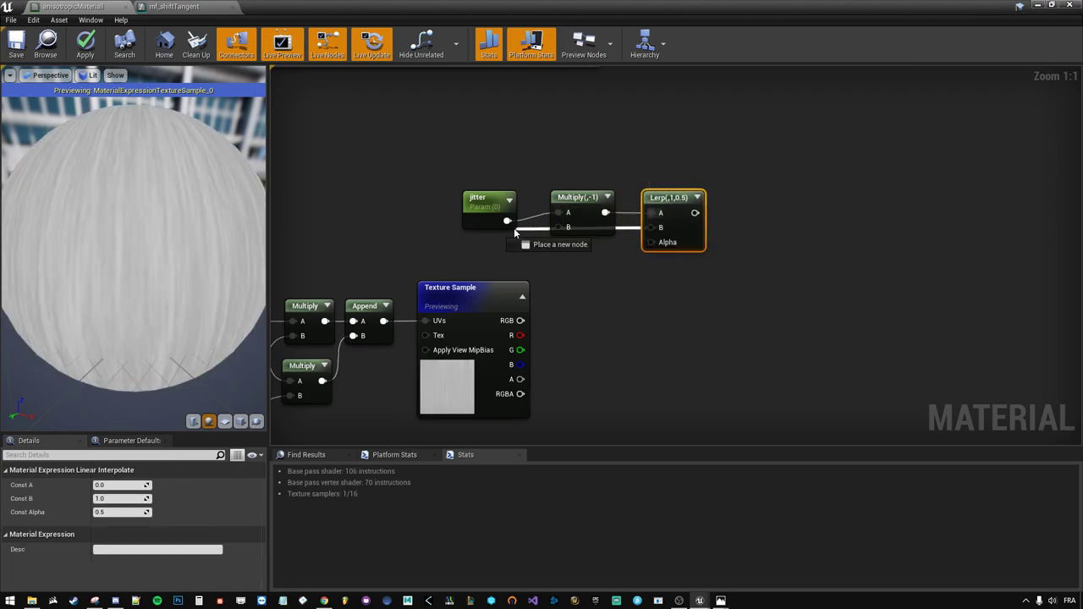
{"action": "left_click", "coordinate": [476, 229]}
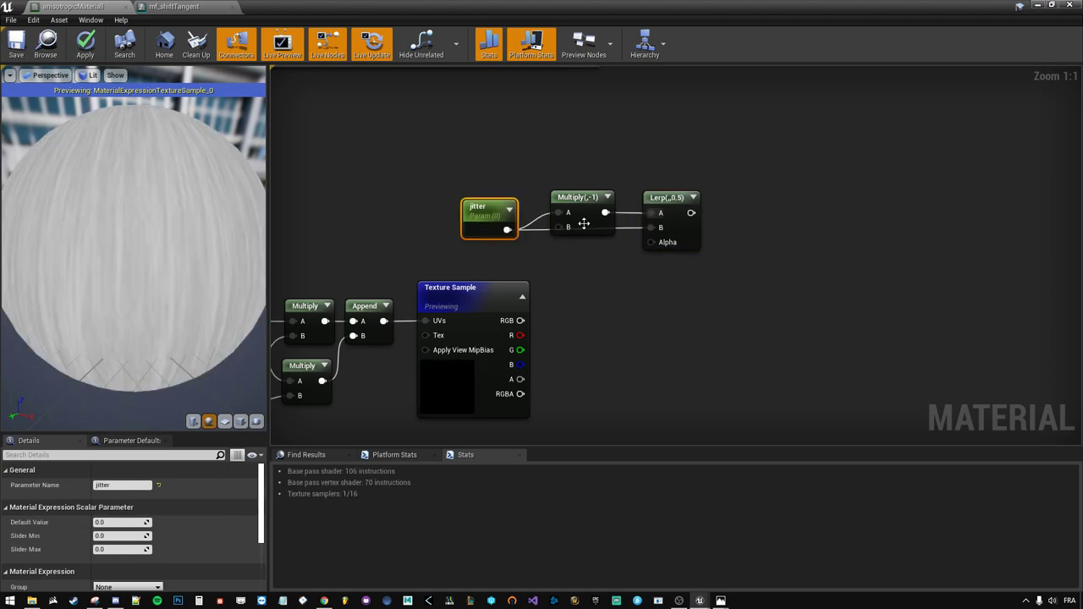
{"action": "left_click_drag", "start_coordinate": [600, 221], "coordinate": [600, 203]}
{"action": "left_click_drag", "start_coordinate": [674, 231], "coordinate": [675, 213]}
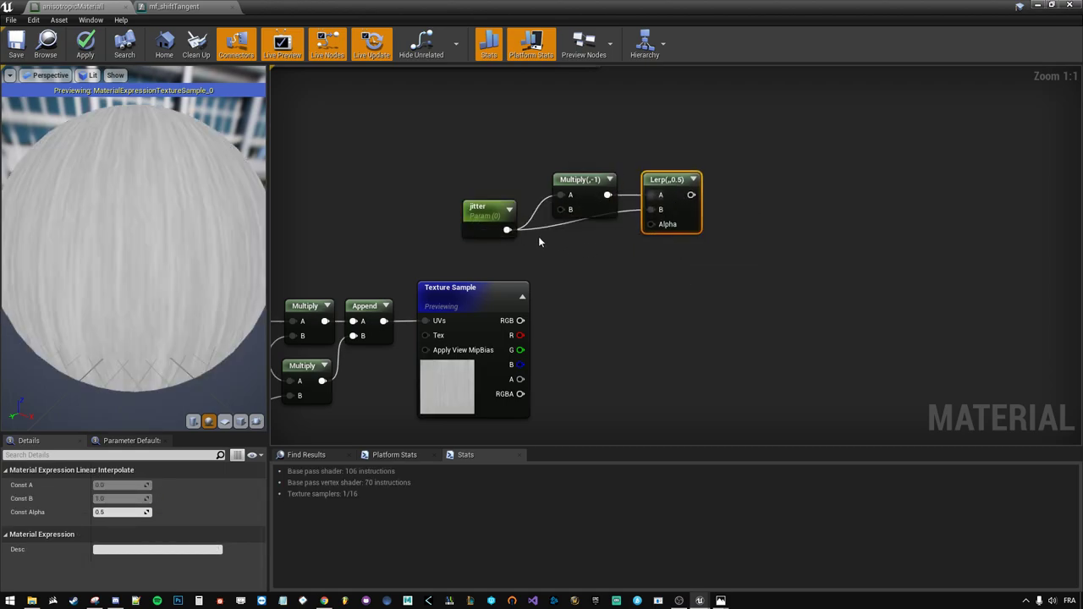
{"action": "double_click", "coordinate": [570, 224]}
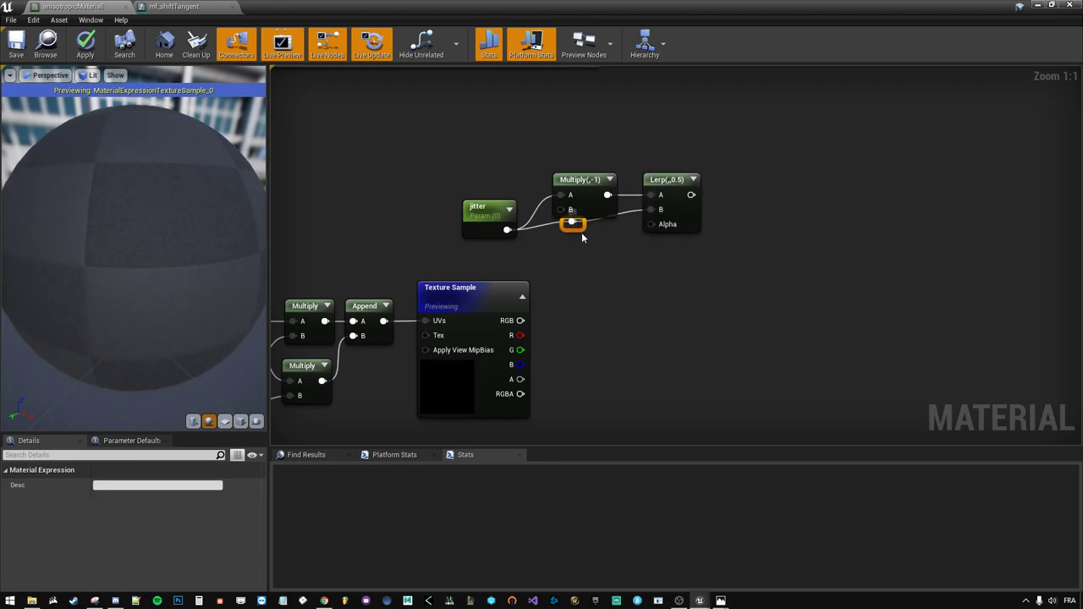
{"action": "left_click_drag", "start_coordinate": [570, 224], "coordinate": [617, 229]}
{"action": "left_click", "coordinate": [644, 289]}
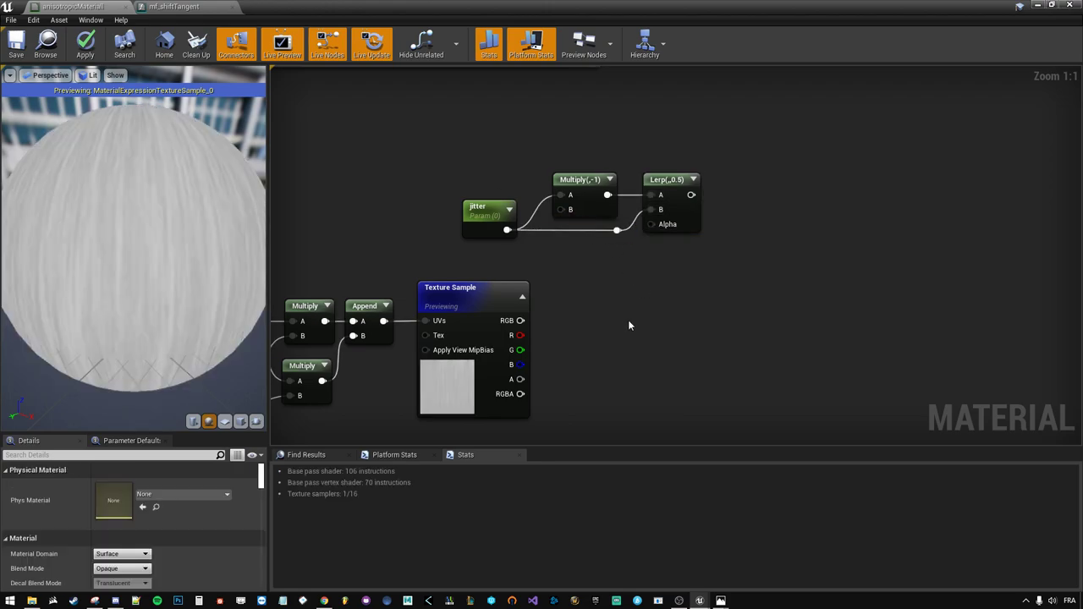
{"action": "left_click_drag", "start_coordinate": [521, 365], "coordinate": [661, 234]}
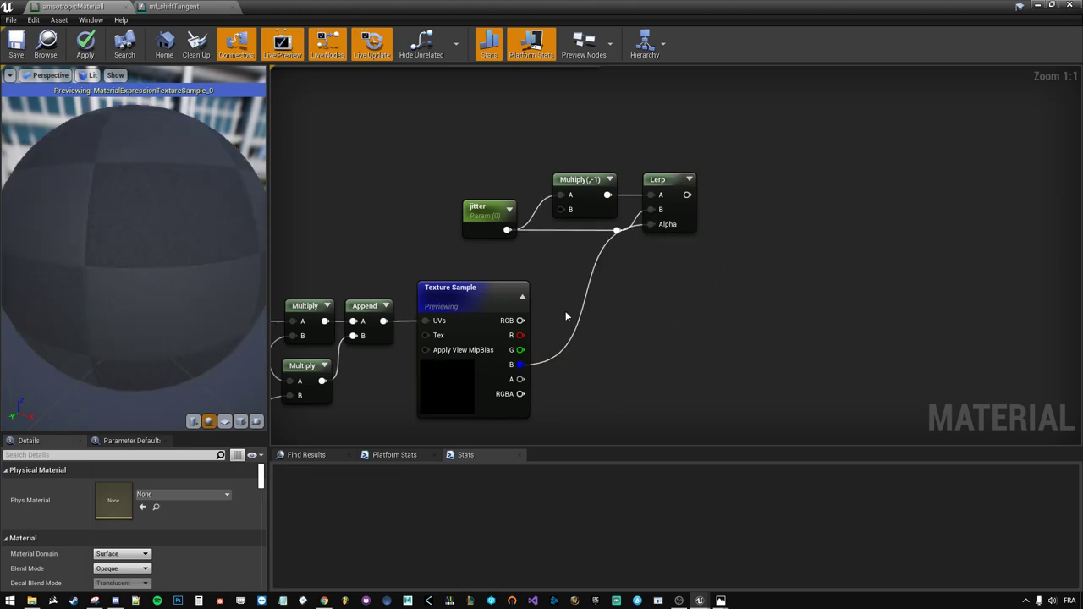
- Preview the Lerp node on the sphere and set jitter's default value to 5
{"action": "right_click", "coordinate": [682, 219]}
{"action": "left_click", "coordinate": [692, 222]}
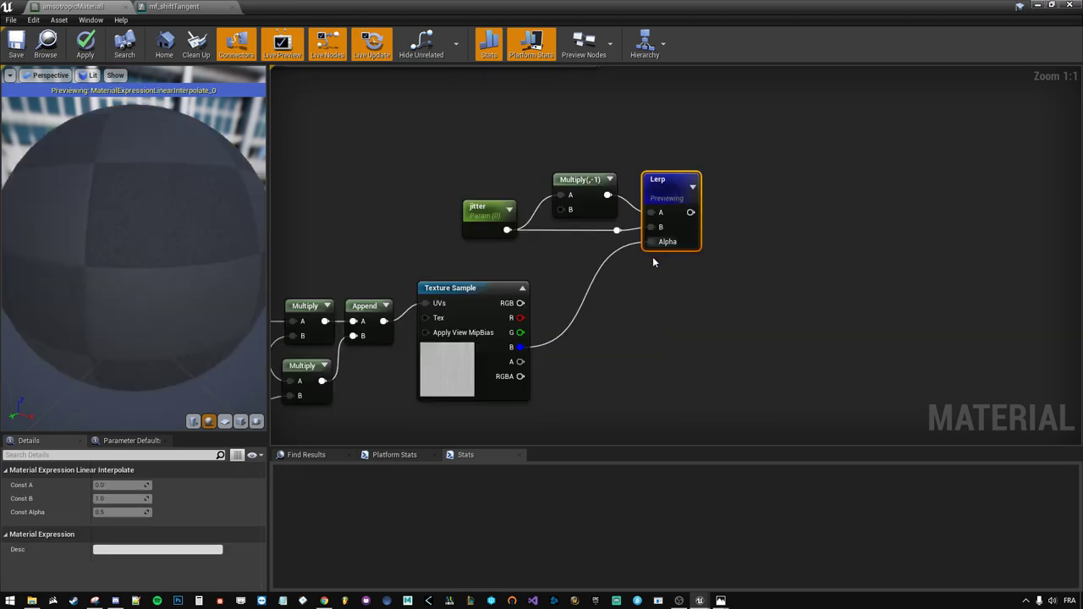
{"action": "left_click", "coordinate": [484, 211]}
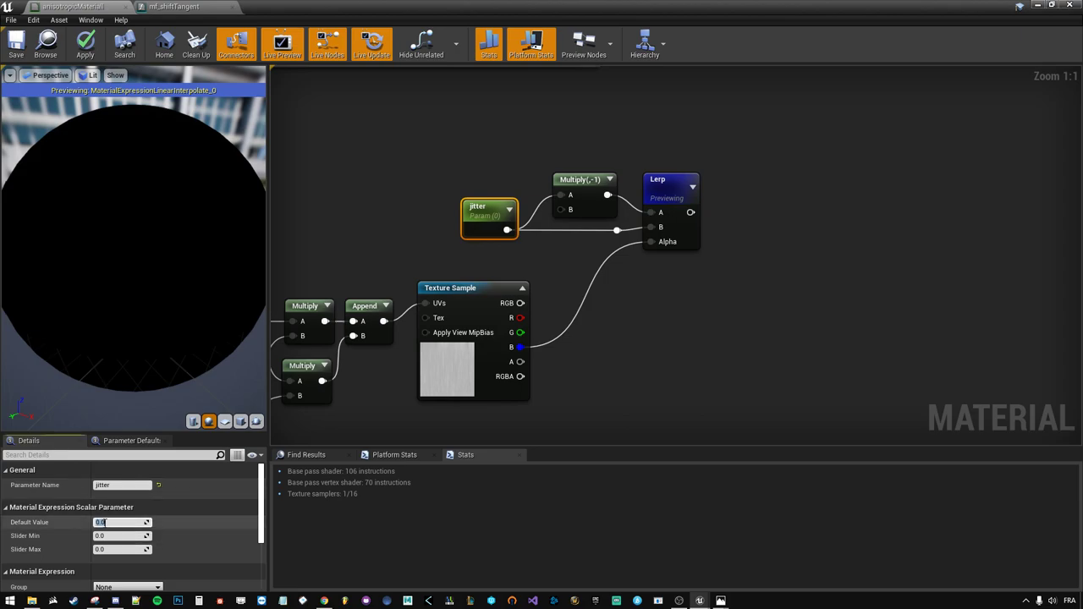
{"action": "left_click", "coordinate": [117, 522]}
{"action": "type", "text": "5"}
{"action": "key", "text": "Return"}
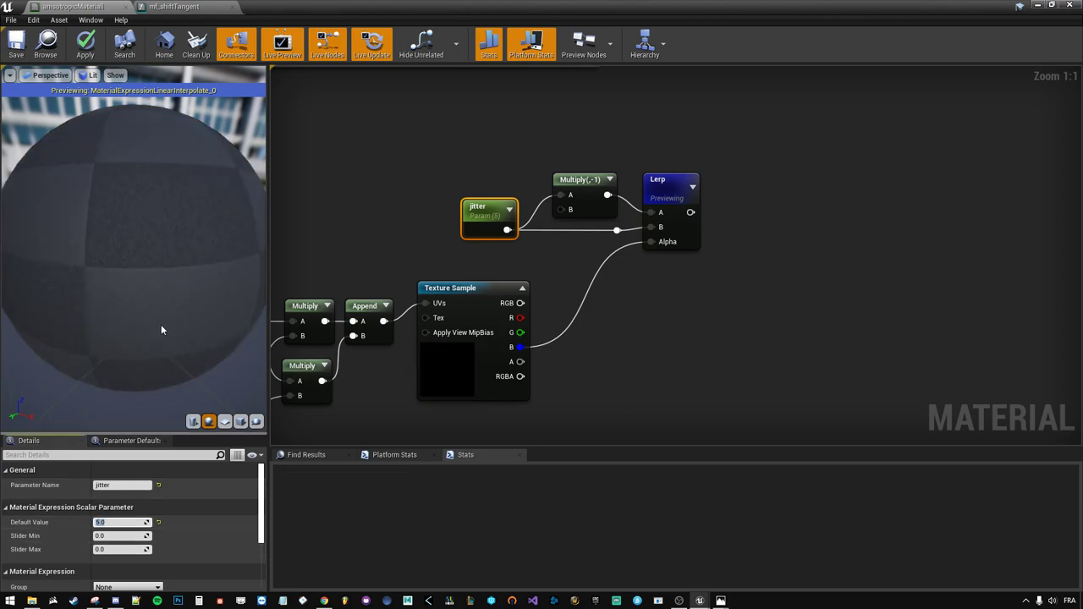
- Orbit and zoom the preview sphere to inspect the black-and-white strand stripes
{"action": "left_click_drag", "start_coordinate": [157, 319], "coordinate": [203, 315]}
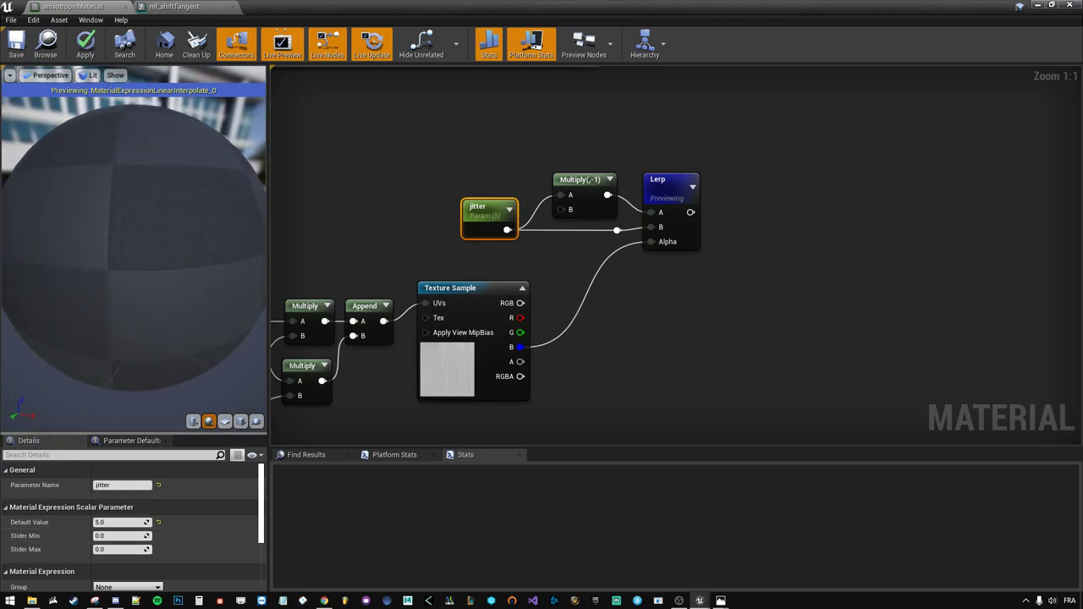
{"action": "scroll", "coordinate": [134, 245], "scroll_direction": "down", "scroll_amount": 3}
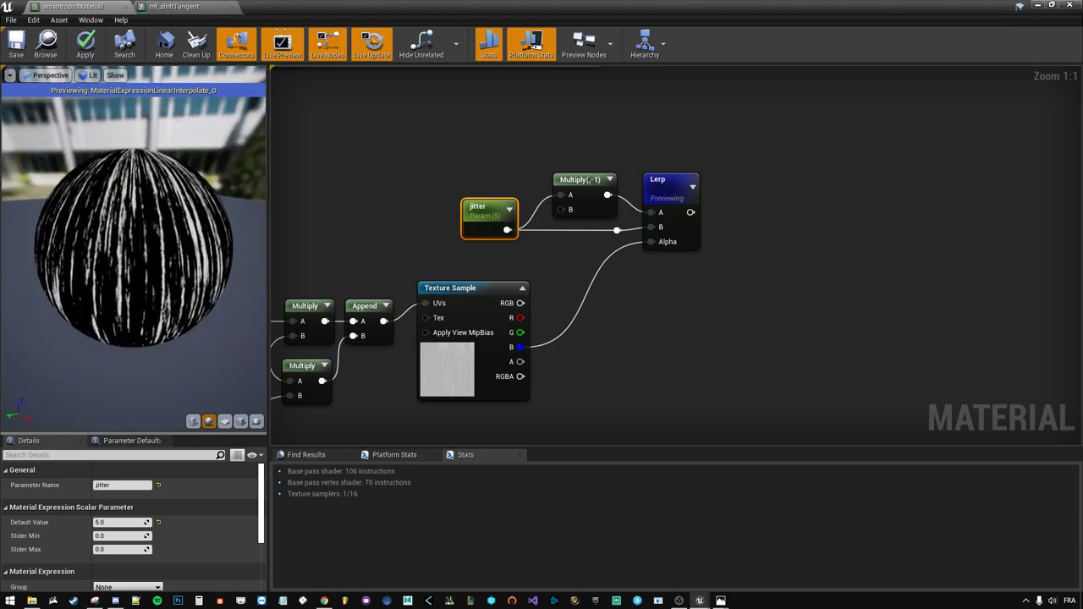
{"action": "left_click_drag", "start_coordinate": [149, 330], "coordinate": [155, 326]}
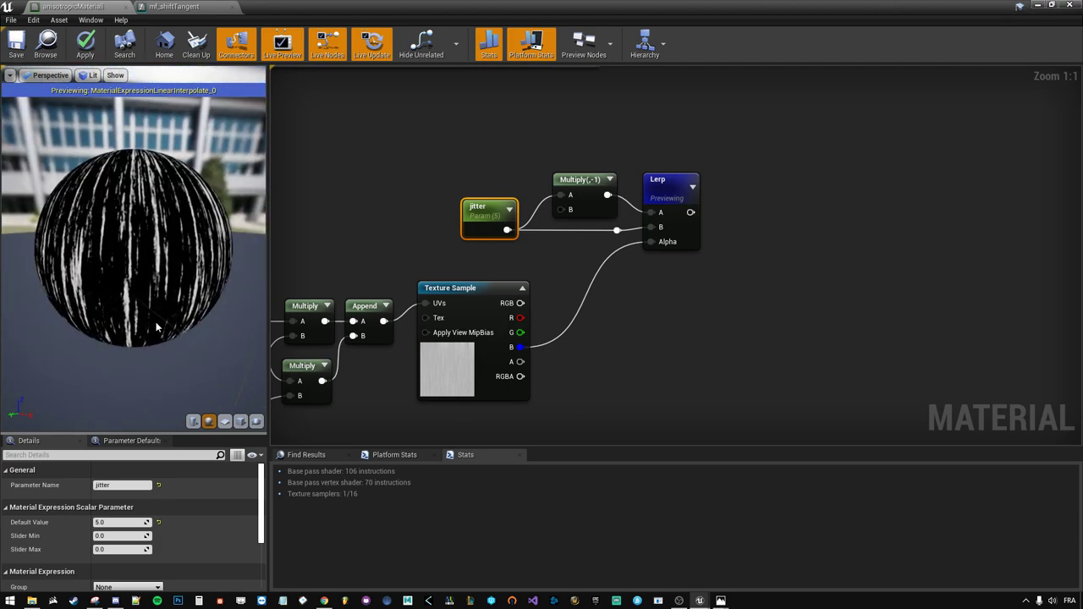
{"action": "scroll", "coordinate": [169, 289], "scroll_direction": "up", "scroll_amount": 5}
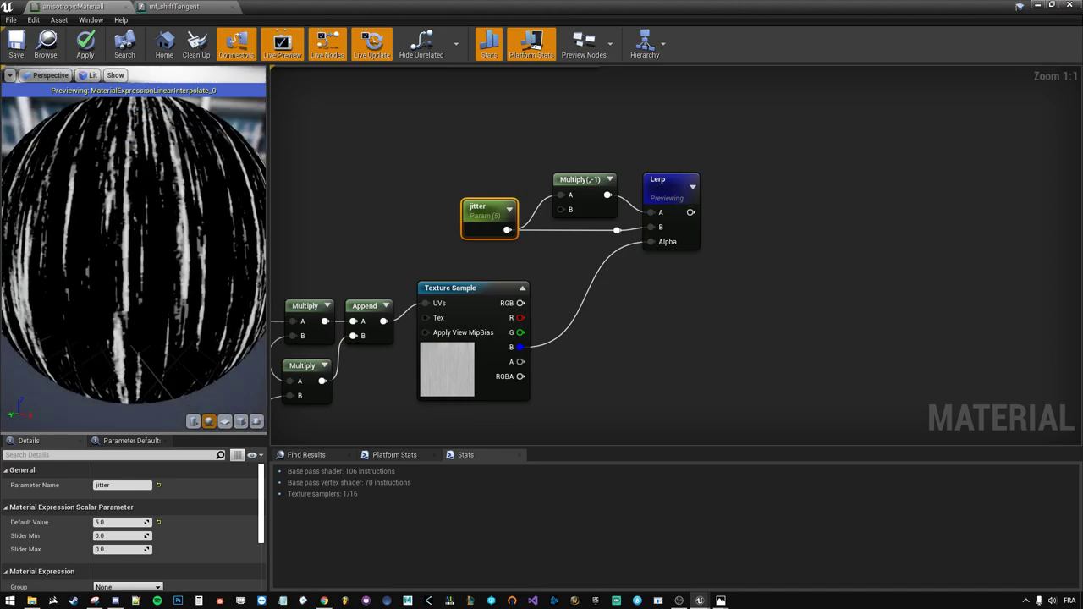
{"action": "scroll", "coordinate": [133, 262], "scroll_direction": "up", "scroll_amount": 2}
{"action": "left_click_drag", "start_coordinate": [134, 262], "coordinate": [161, 267]}
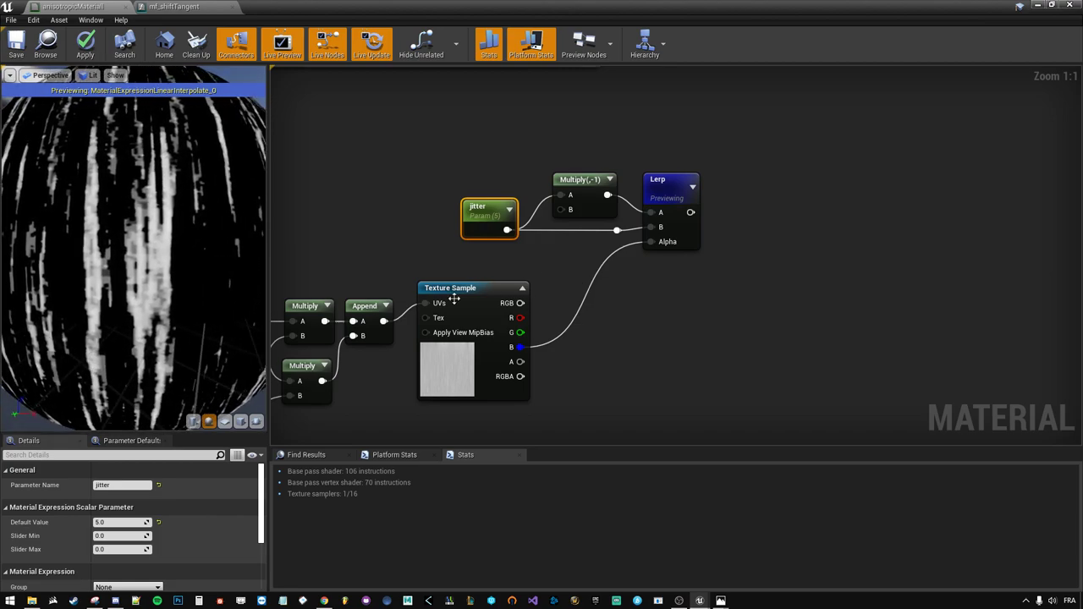
{"action": "right_click_drag", "start_coordinate": [320, 286], "coordinate": [506, 269]}
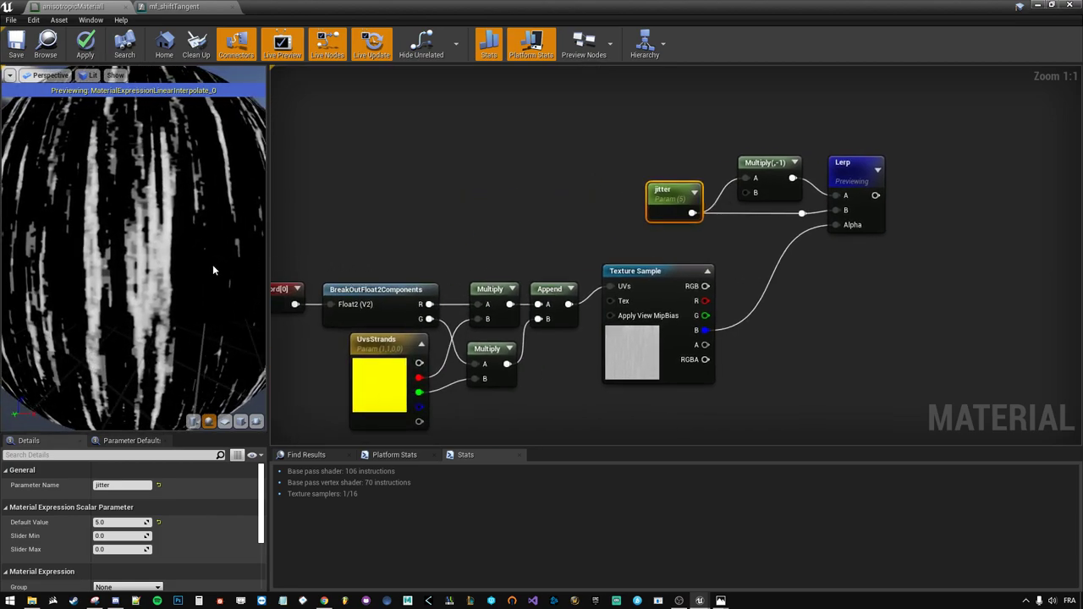
{"action": "left_click_drag", "start_coordinate": [237, 270], "coordinate": [522, 263]}
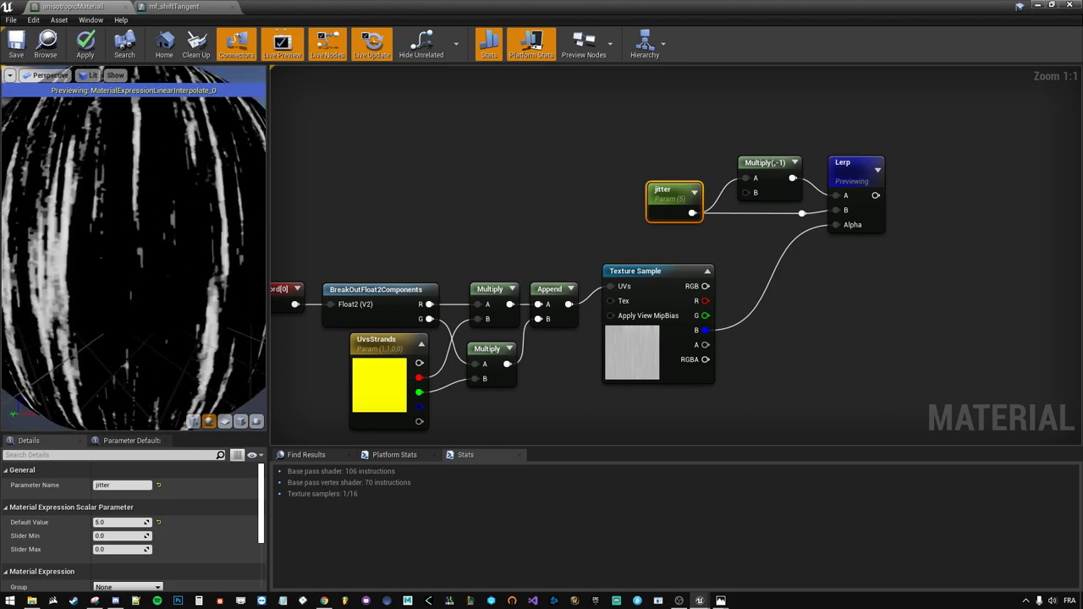
{"action": "right_click_drag", "start_coordinate": [873, 246], "coordinate": [757, 332]}
- Stop previewing the Lerp and set jitter's default value to 0.2
{"action": "right_click", "coordinate": [765, 298]}
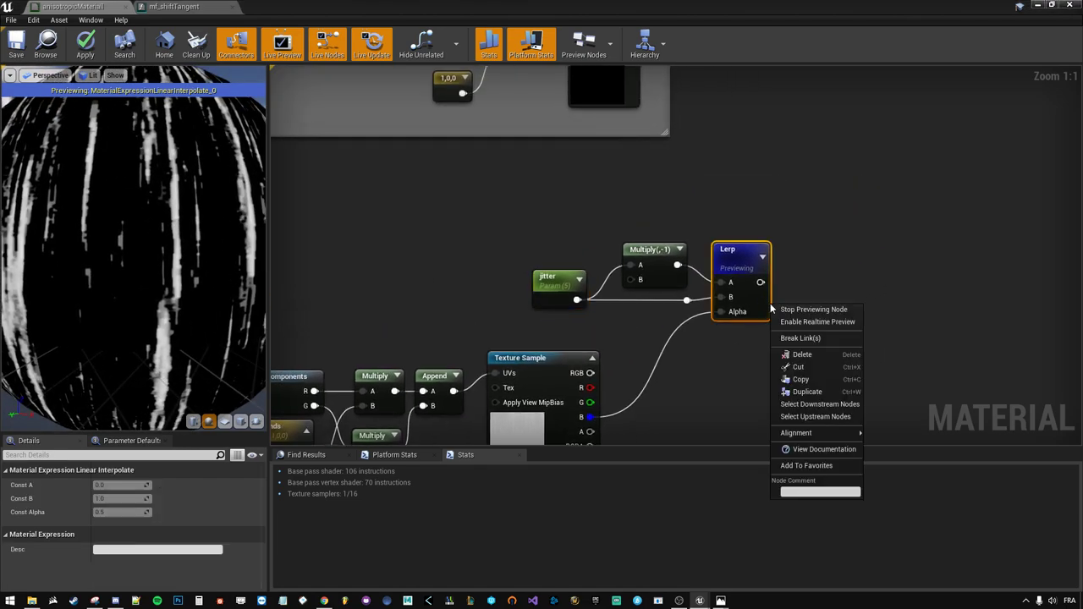
{"action": "left_click", "coordinate": [799, 311]}
{"action": "right_click_drag", "start_coordinate": [687, 305], "coordinate": [510, 291]}
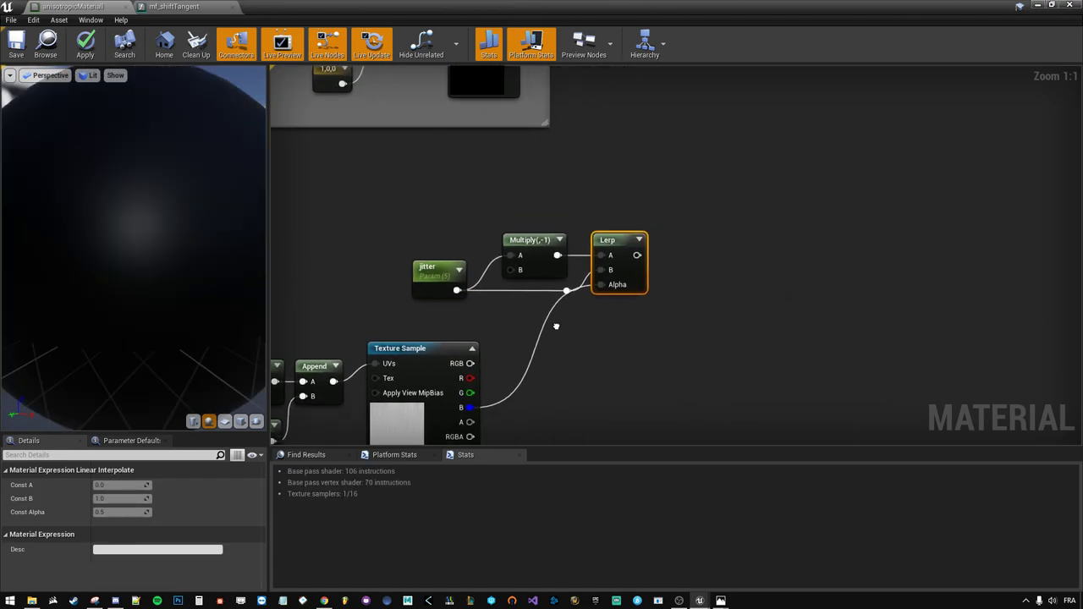
{"action": "left_click_drag", "start_coordinate": [510, 287], "coordinate": [494, 288]}
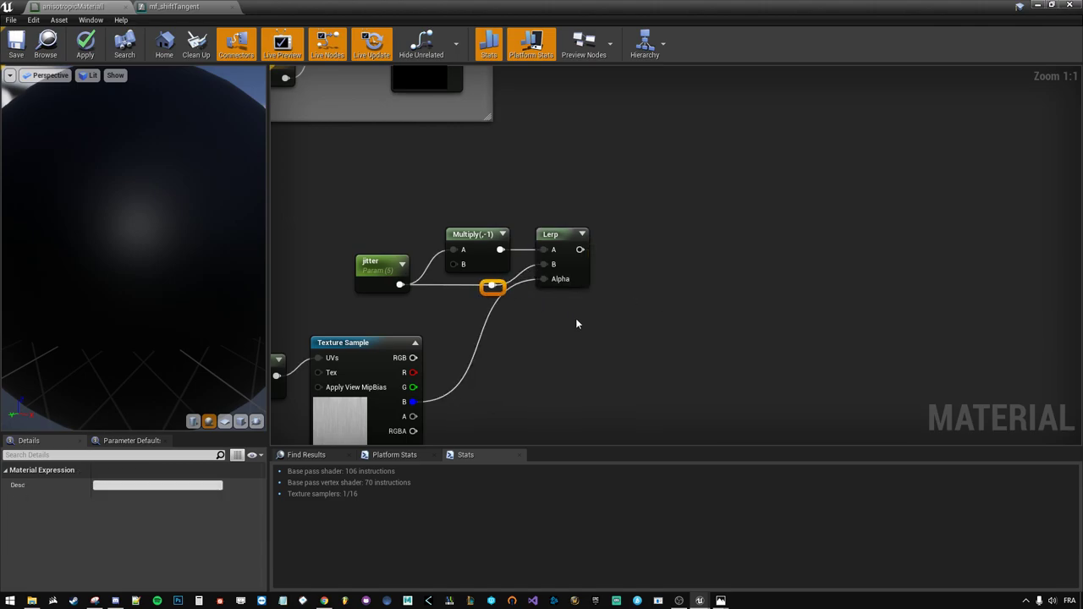
{"action": "left_click", "coordinate": [643, 322]}
{"action": "left_click", "coordinate": [381, 278]}
{"action": "left_click", "coordinate": [120, 522]}
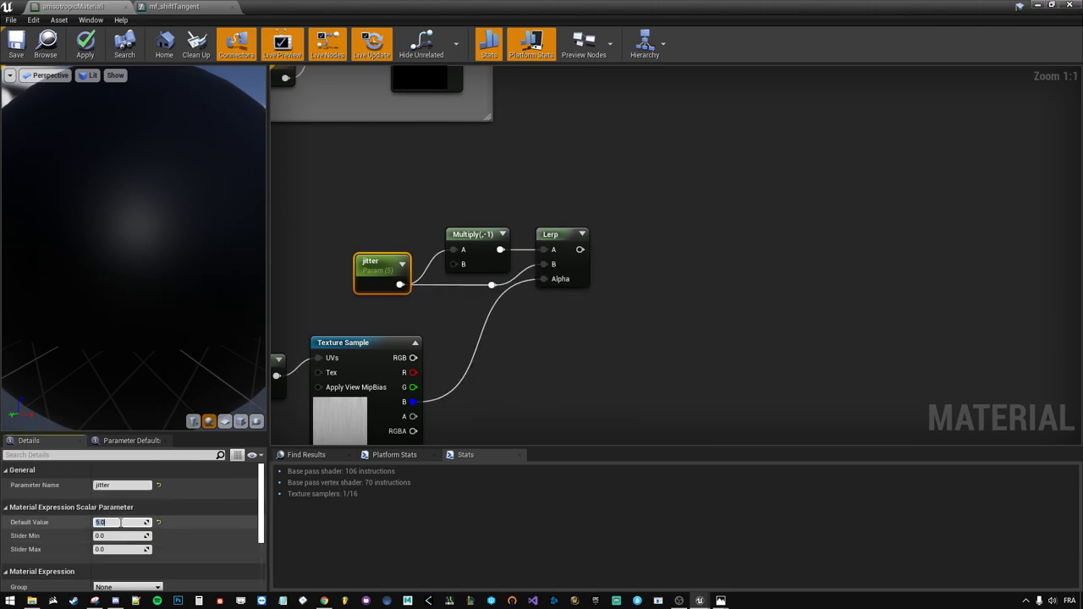
{"action": "type", "text": "0.2"}
{"action": "key", "text": "Return"}
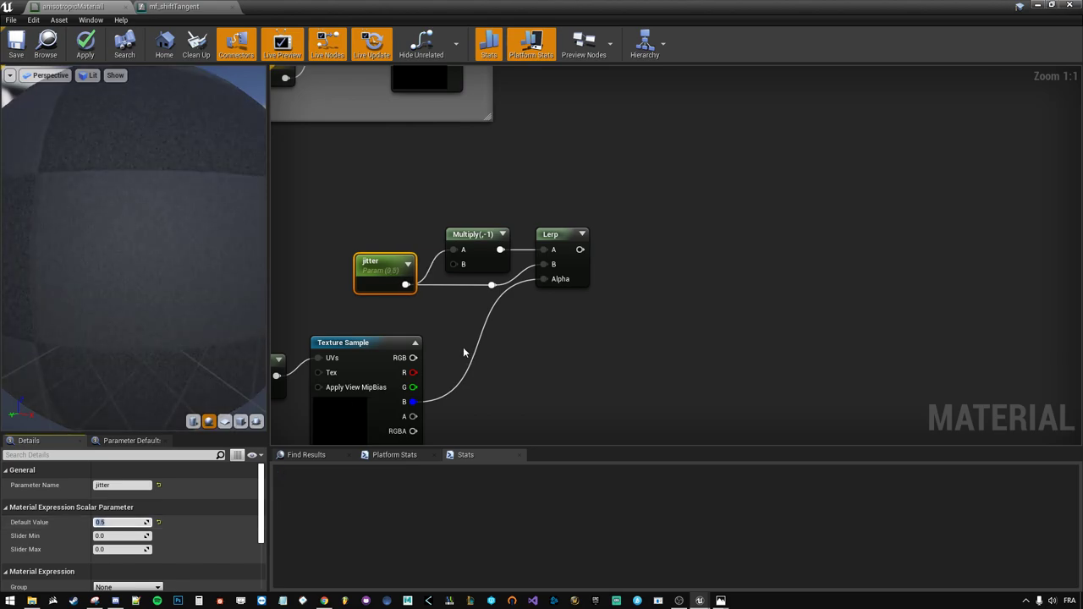
{"action": "left_click", "coordinate": [600, 288]}
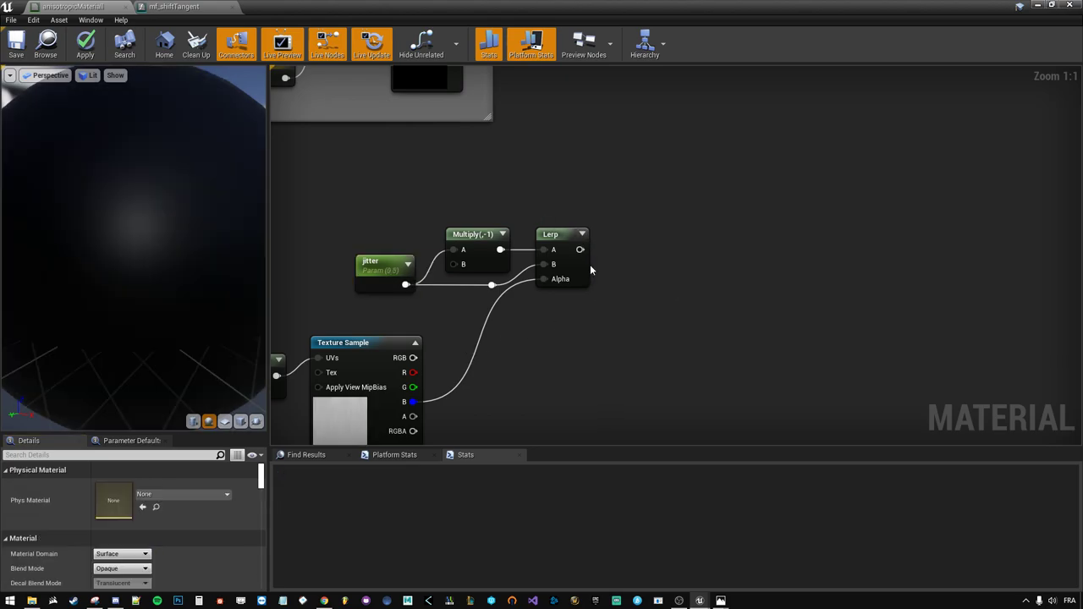
- Feed the Lerp output into a new Add node
{"action": "left_click_drag", "start_coordinate": [579, 252], "coordinate": [588, 252]}
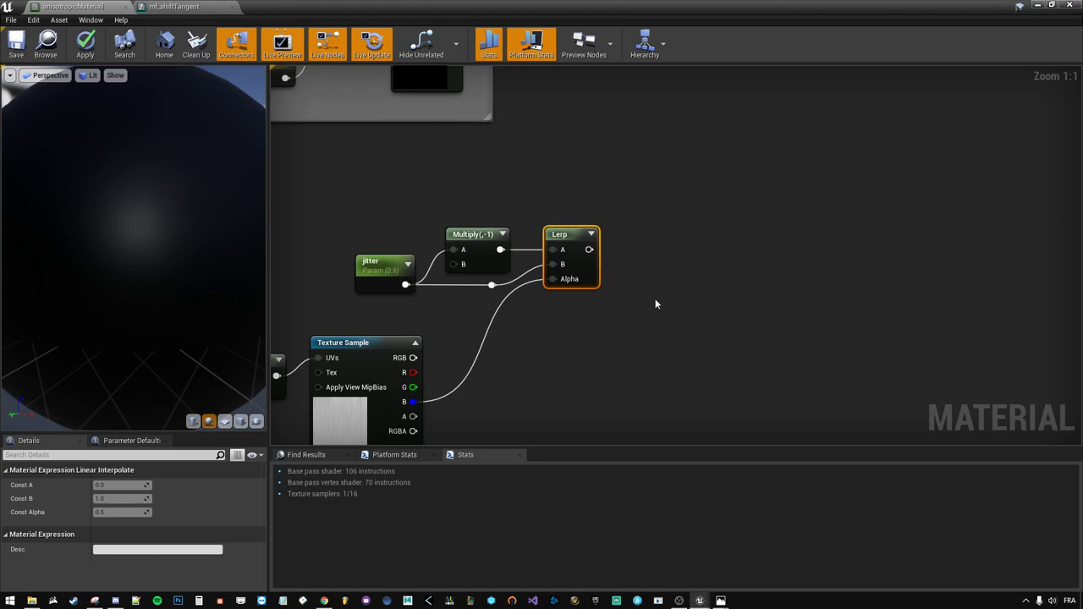
{"action": "right_click_drag", "start_coordinate": [658, 302], "coordinate": [583, 307]}
{"action": "left_click", "coordinate": [584, 307]}
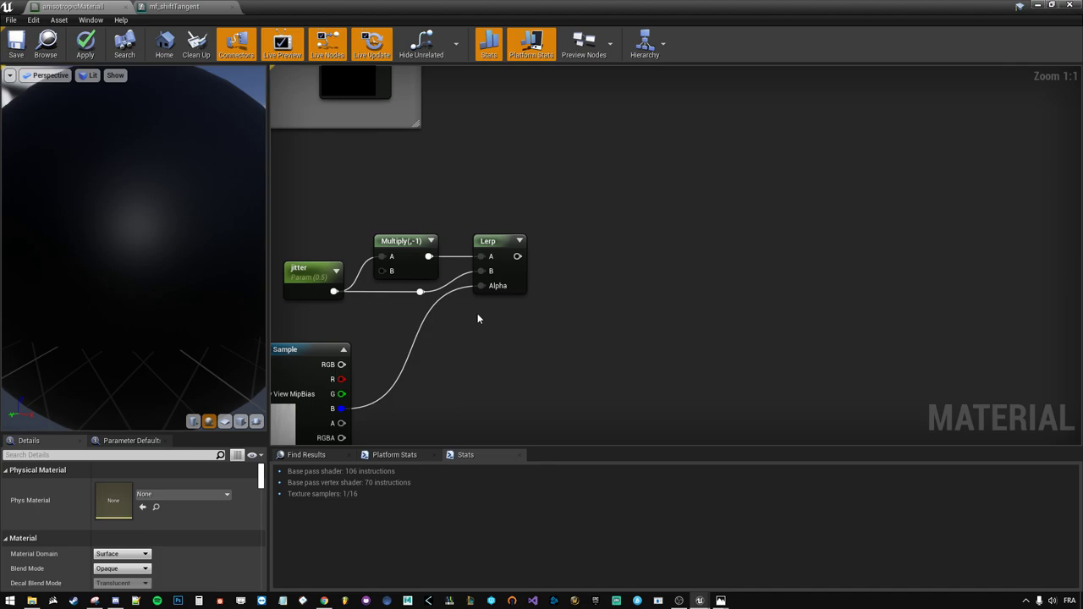
{"action": "right_click_drag", "start_coordinate": [496, 327], "coordinate": [436, 335]}
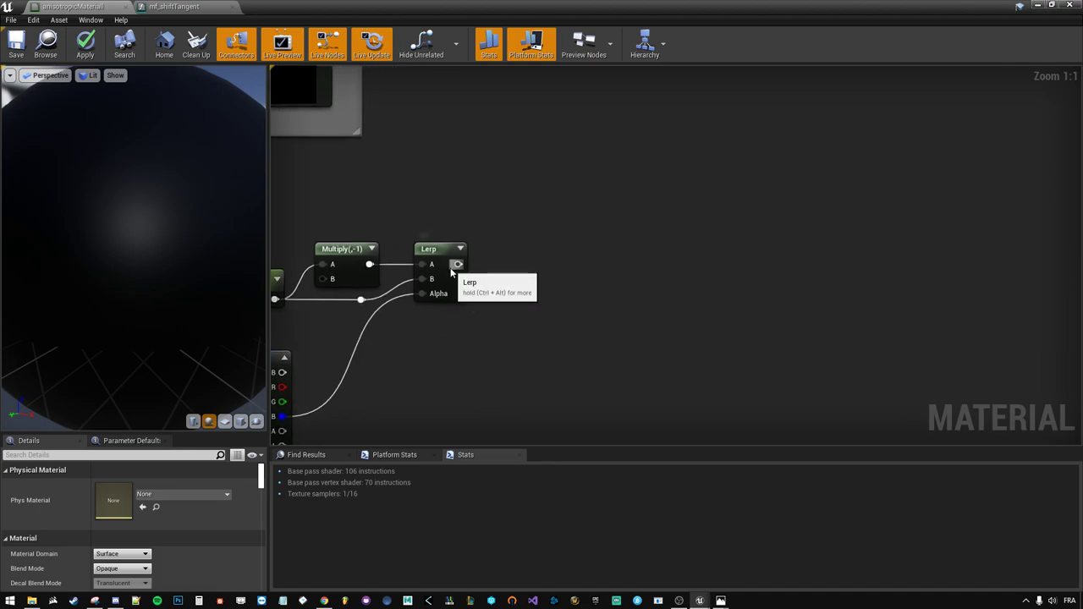
{"action": "left_click_drag", "start_coordinate": [457, 264], "coordinate": [538, 258]}
{"action": "type", "text": "add"}
{"action": "key", "text": "Return"}
- Place a scalar parameter named highlight_A and move it beside the Add node
{"action": "left_click", "coordinate": [412, 347]}
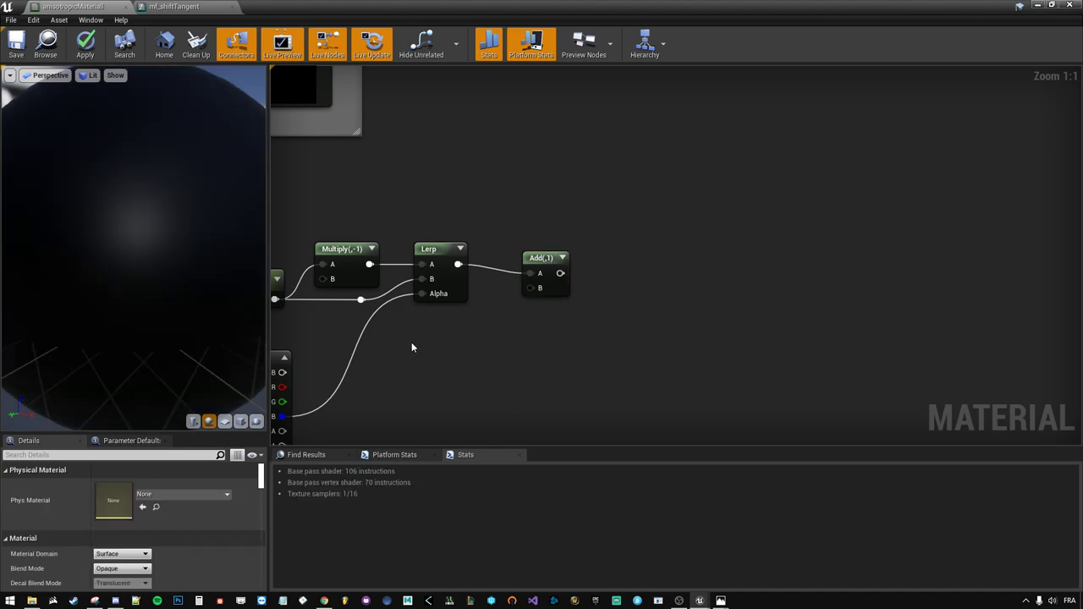
{"action": "left_click", "coordinate": [418, 340]}
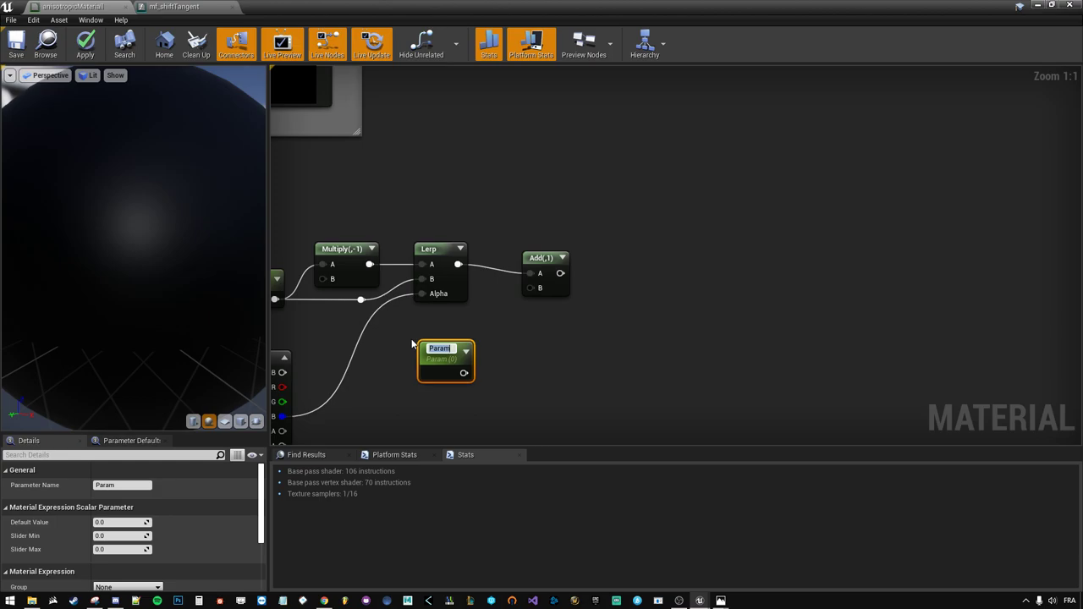
{"action": "type", "text": "hihg"}
{"action": "type", "text": "light"}
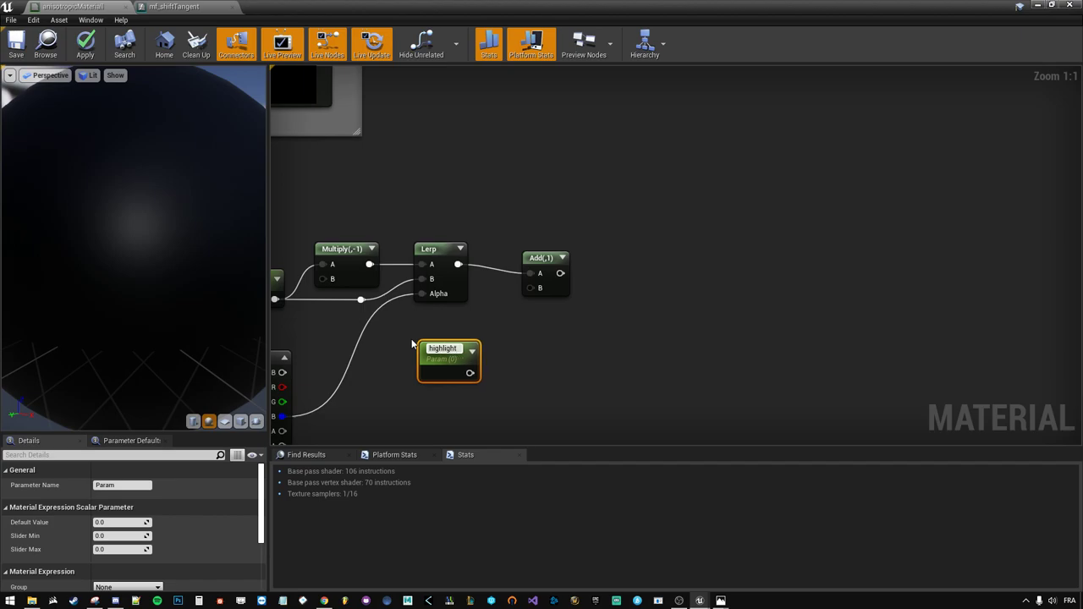
{"action": "type", "text": "_A"}
{"action": "key", "text": "Return"}
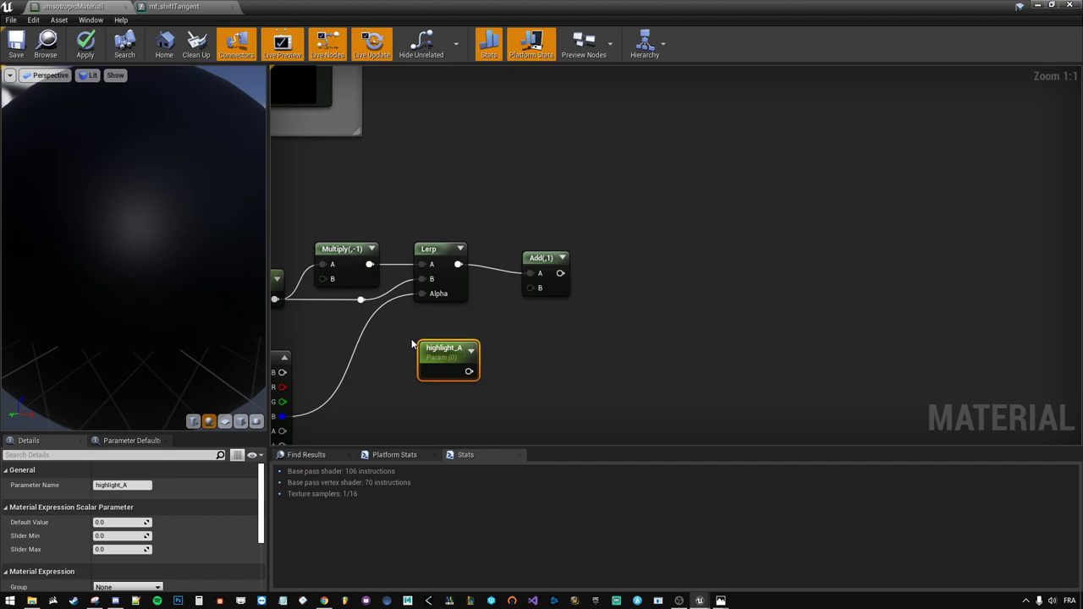
{"action": "mouse_move", "coordinate": [469, 374]}
{"action": "left_mouse_down"}
{"action": "mouse_move", "coordinate": [463, 355]}
{"action": "mouse_move", "coordinate": [530, 288]}
{"action": "mouse_move", "coordinate": [523, 272]}
{"action": "left_mouse_up"}
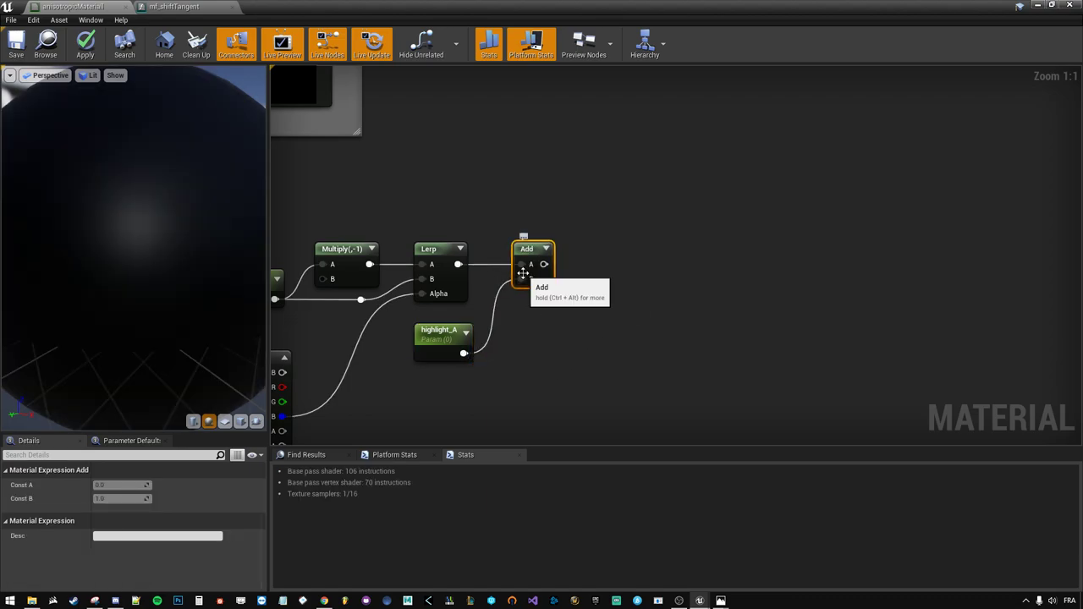
- Erase the red scribble on the hair screenshot in Snipping Tool
{"action": "left_click", "coordinate": [95, 601]}
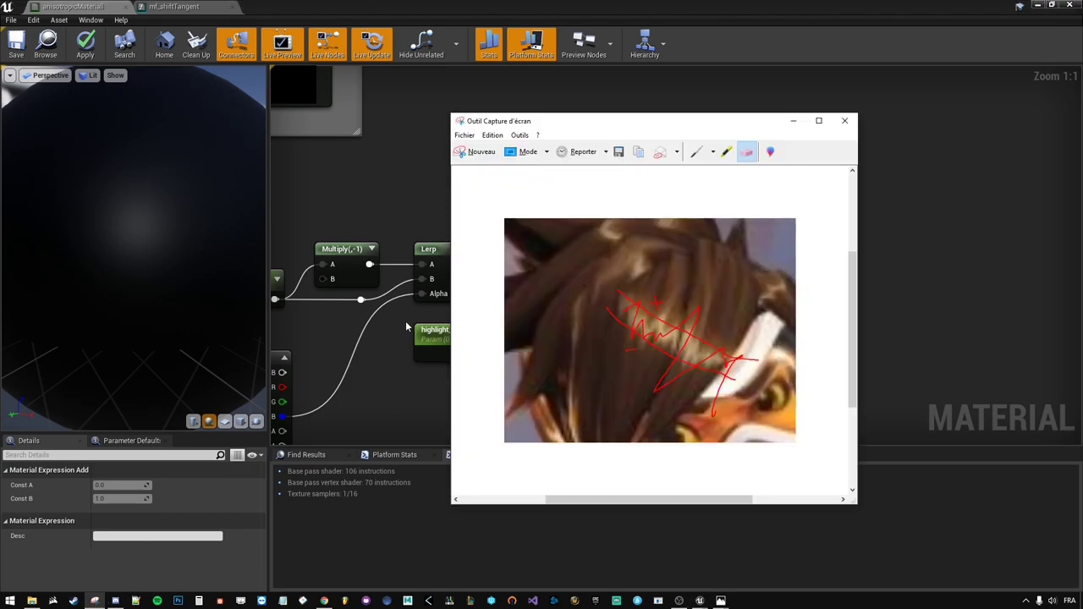
{"action": "left_click", "coordinate": [726, 151]}
{"action": "left_click", "coordinate": [745, 152]}
{"action": "left_click", "coordinate": [686, 349]}
- Highlight a hair spot in yellow, circle a strand's highlight in red, and return to the material graph
{"action": "left_click", "coordinate": [726, 152]}
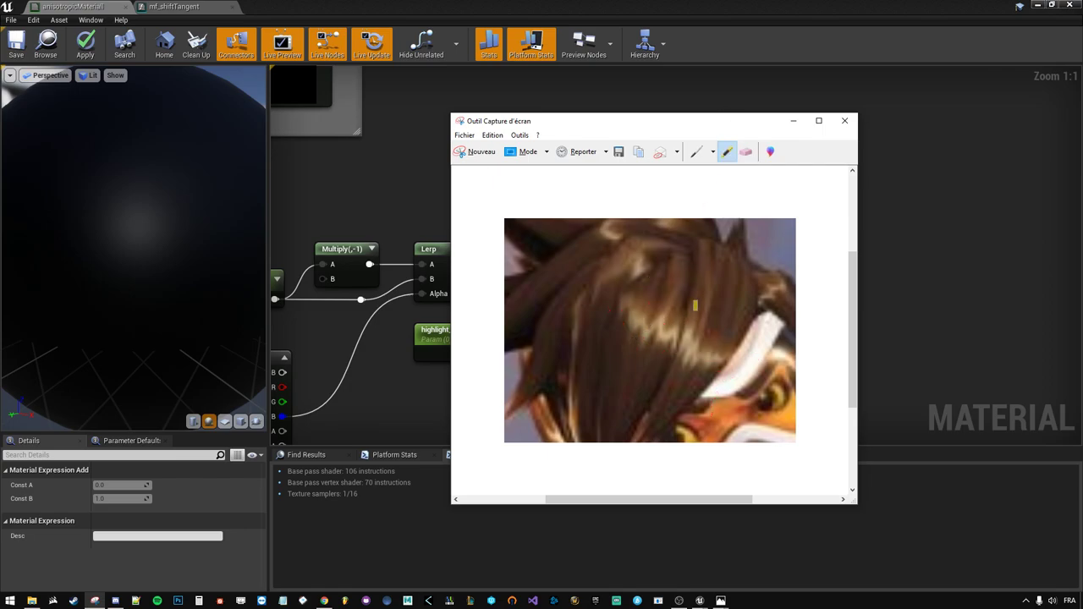
{"action": "left_click_drag", "start_coordinate": [693, 326], "coordinate": [663, 314]}
{"action": "left_click", "coordinate": [702, 154]}
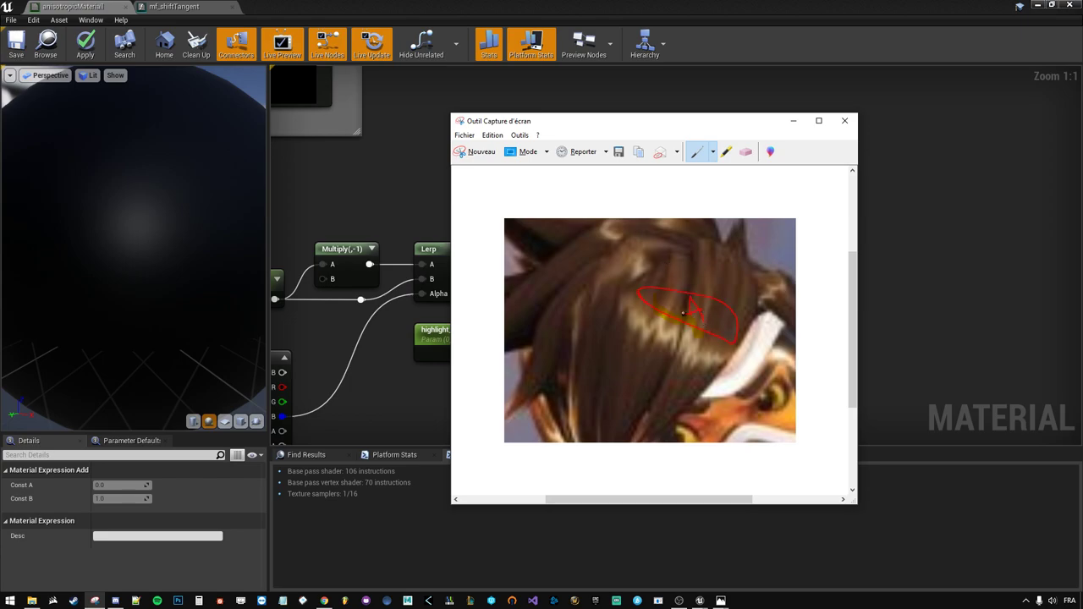
{"action": "left_click_drag", "start_coordinate": [685, 343], "coordinate": [681, 358]}
{"action": "left_click", "coordinate": [390, 199]}
{"action": "right_click_drag", "start_coordinate": [557, 302], "coordinate": [578, 284]}
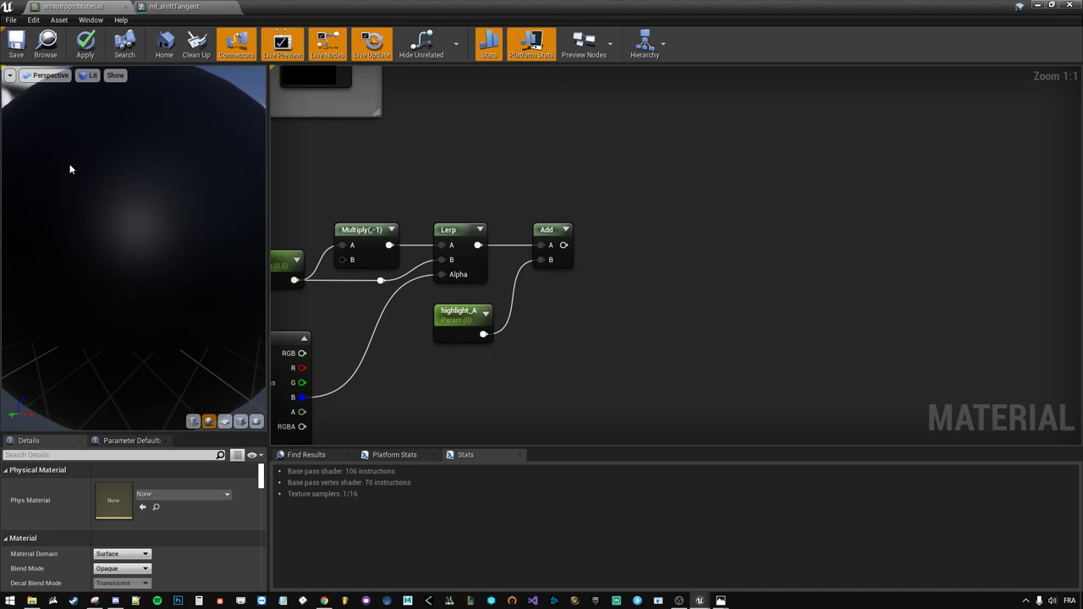
- Move the DebugTimeSine and mf_shiftTangent nodes down-right, closer to the Add node
{"action": "scroll", "coordinate": [542, 290], "scroll_direction": "down", "scroll_amount": 3}
{"action": "right_click_drag", "start_coordinate": [551, 290], "coordinate": [573, 346]}
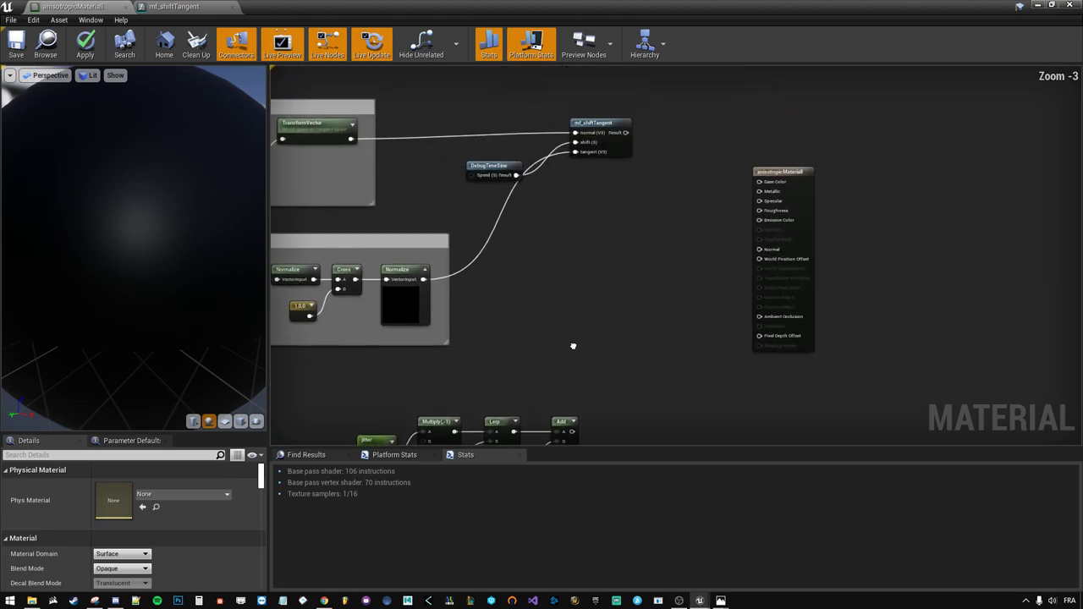
{"action": "mouse_move", "coordinate": [611, 270]}
{"action": "left_mouse_down"}
{"action": "mouse_move", "coordinate": [491, 166]}
{"action": "mouse_move", "coordinate": [512, 261]}
{"action": "left_mouse_up"}
{"action": "right_click_drag", "start_coordinate": [594, 374], "coordinate": [556, 280]}
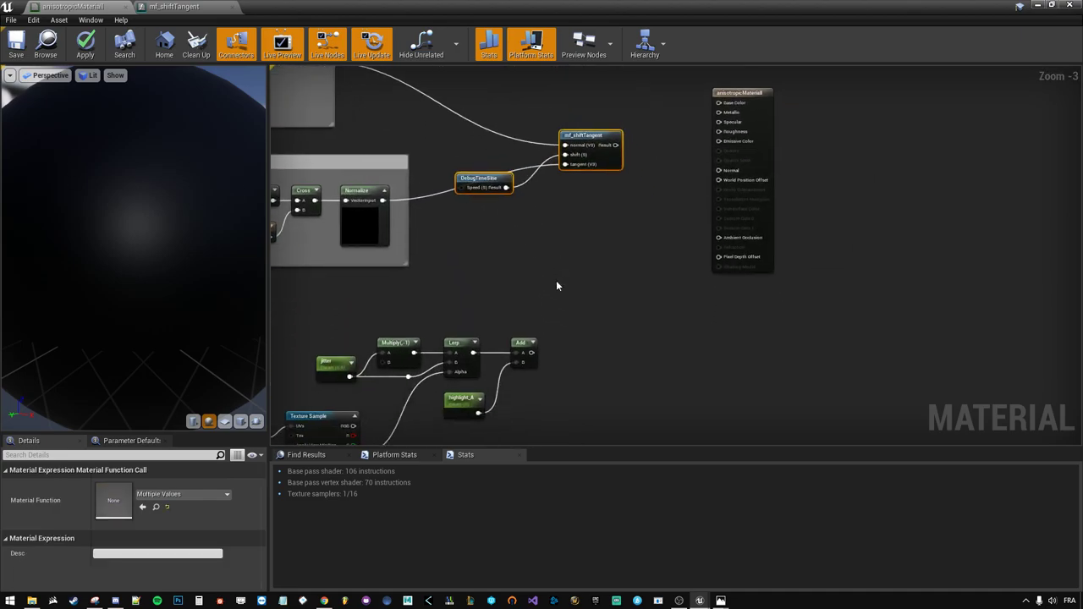
{"action": "left_click", "coordinate": [556, 280]}
- Wire Add's output into mf_shiftTangent's shift input and preview mf_shiftTangent
{"action": "left_click", "coordinate": [531, 347]}
{"action": "left_click_drag", "start_coordinate": [533, 352], "coordinate": [569, 157]}
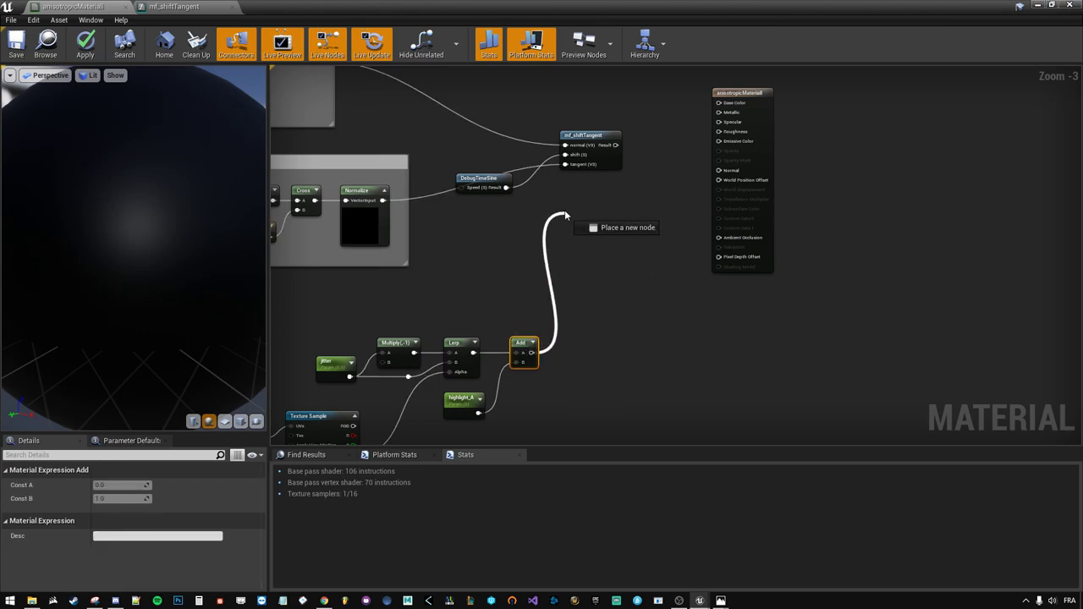
{"action": "right_click", "coordinate": [601, 156]}
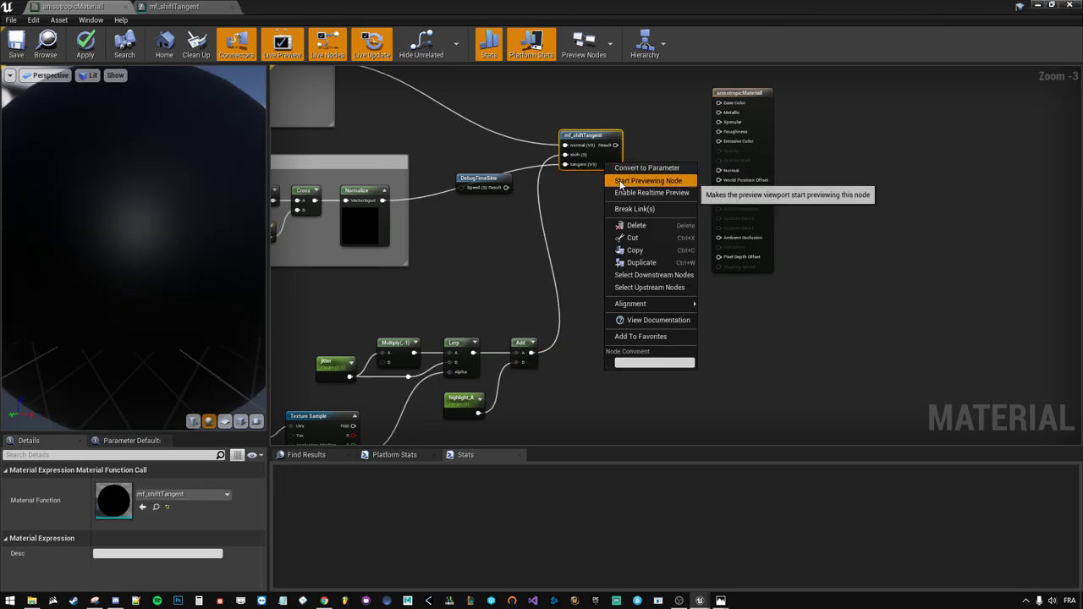
{"action": "left_click", "coordinate": [641, 179]}
{"action": "right_click_drag", "start_coordinate": [541, 237], "coordinate": [657, 203]}
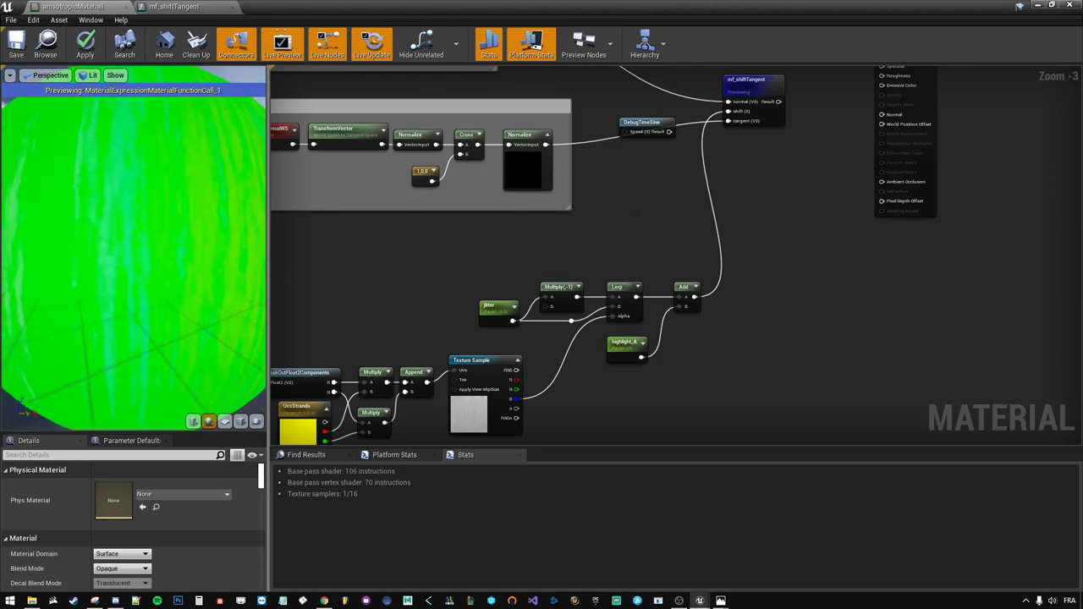
- Drag jitter's default value to 0.071429 while watching the preview, then select DebugTimeSine
{"action": "scroll", "coordinate": [149, 279], "scroll_direction": "down", "scroll_amount": 5}
{"action": "left_click_drag", "start_coordinate": [149, 278], "coordinate": [118, 279]}
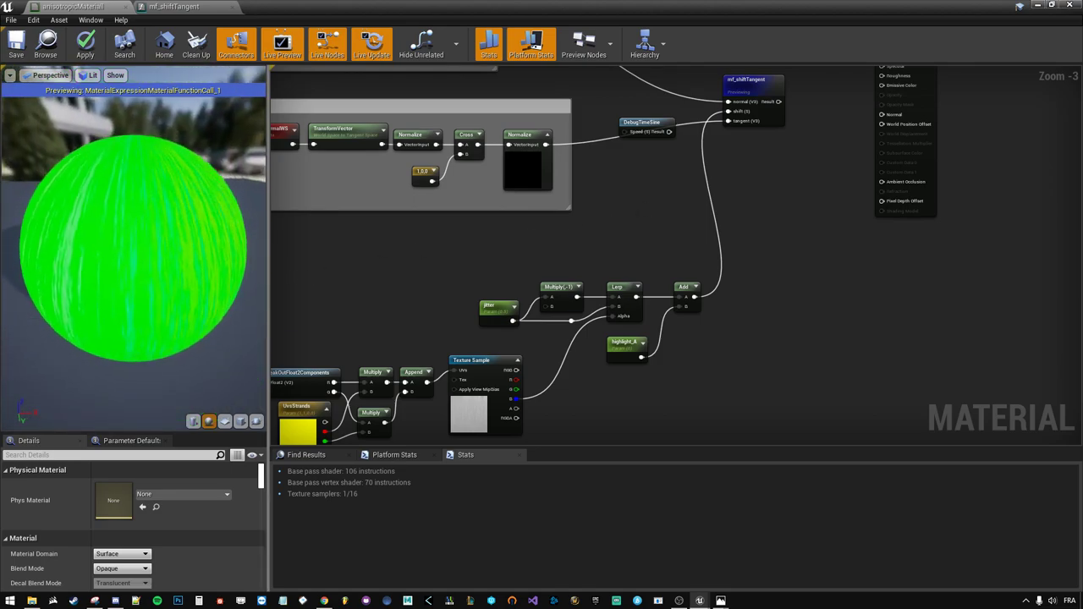
{"action": "right_click_drag", "start_coordinate": [399, 271], "coordinate": [409, 274]}
{"action": "left_click", "coordinate": [434, 178]}
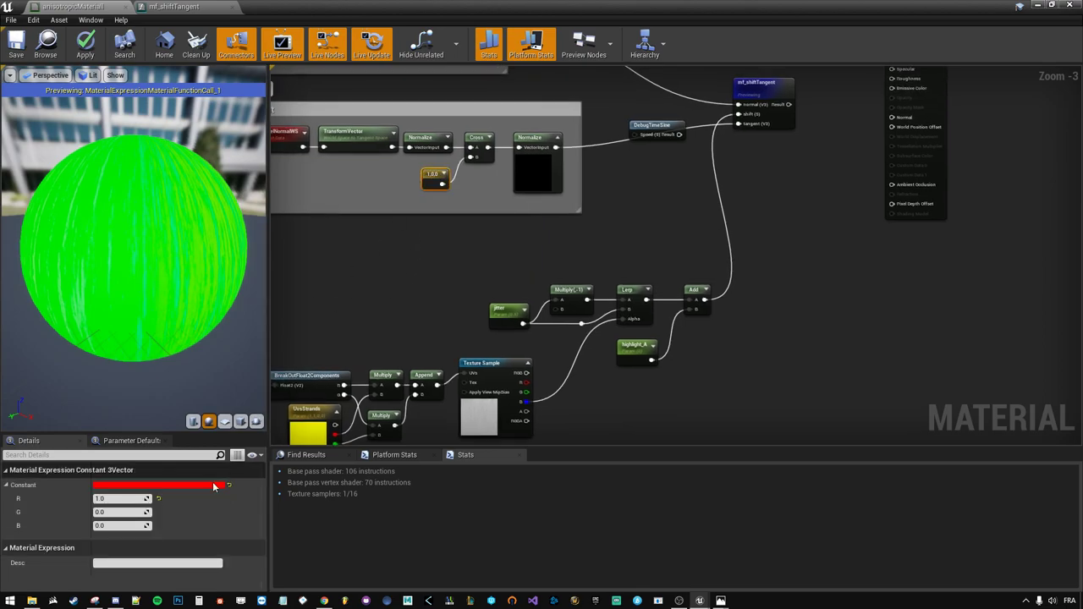
{"action": "left_click", "coordinate": [607, 370]}
{"action": "left_click", "coordinate": [501, 311]}
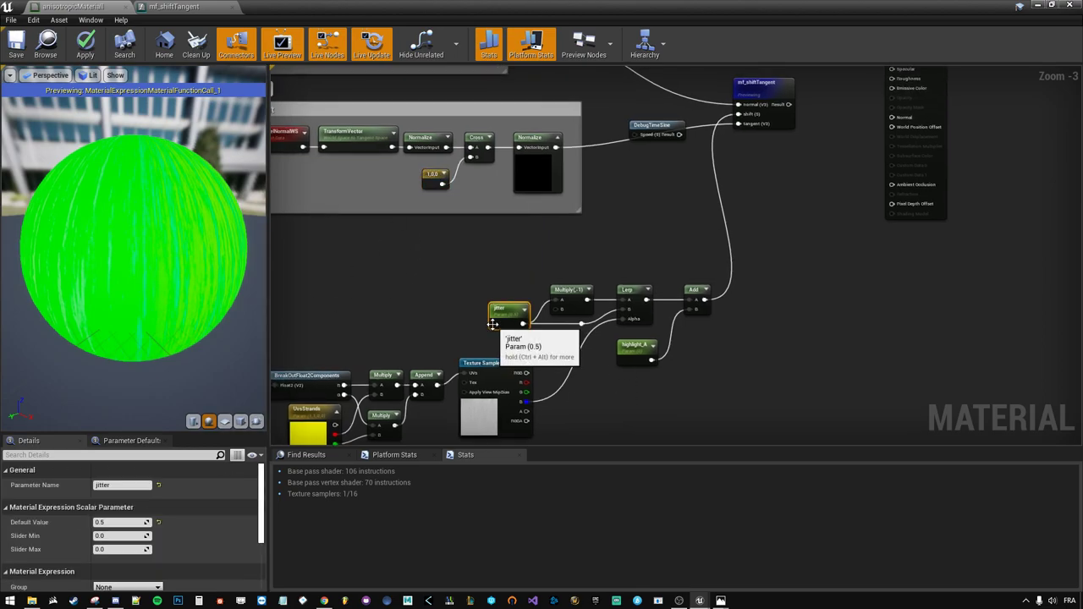
{"action": "mouse_move", "coordinate": [129, 524]}
{"action": "left_mouse_down"}
{"action": "mouse_move", "coordinate": [101, 524]}
{"action": "mouse_move", "coordinate": [139, 522]}
{"action": "left_mouse_up"}
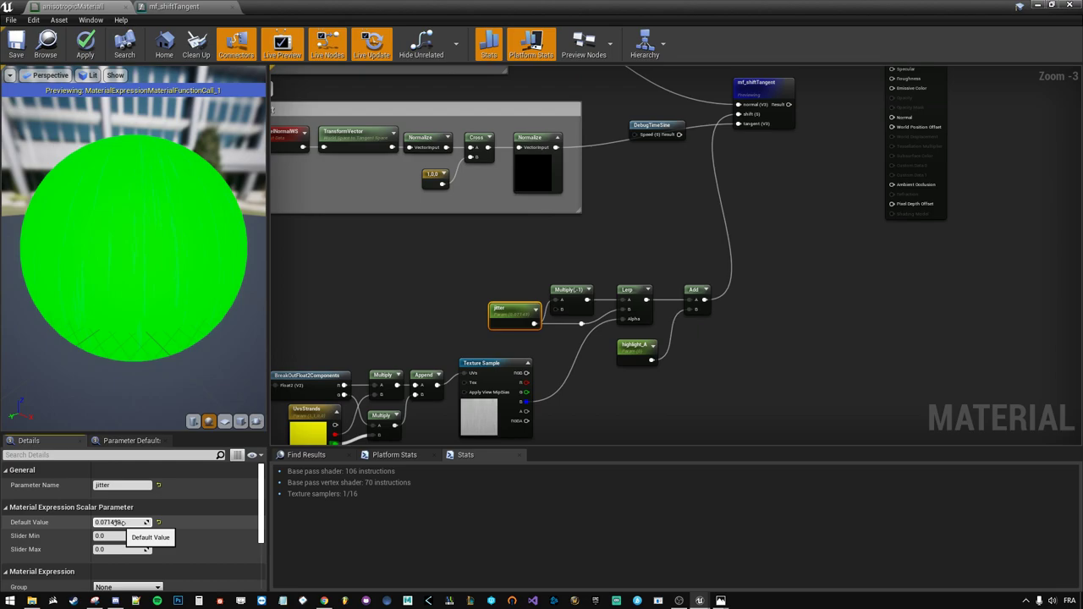
{"action": "left_click_drag", "start_coordinate": [196, 340], "coordinate": [118, 334]}
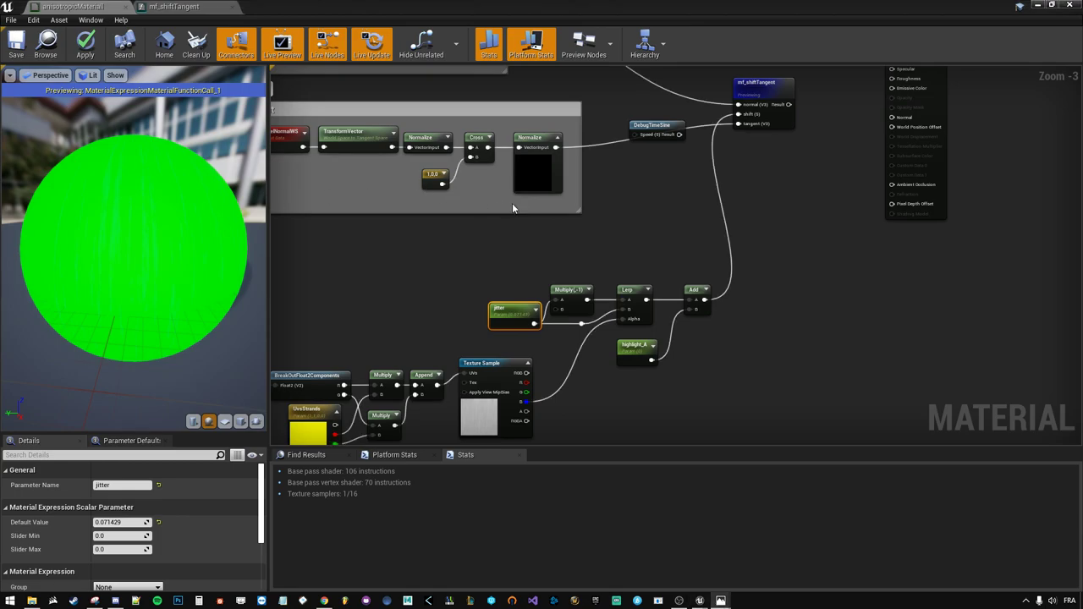
{"action": "left_click", "coordinate": [657, 135]}
{"action": "key", "text": "Delete"}
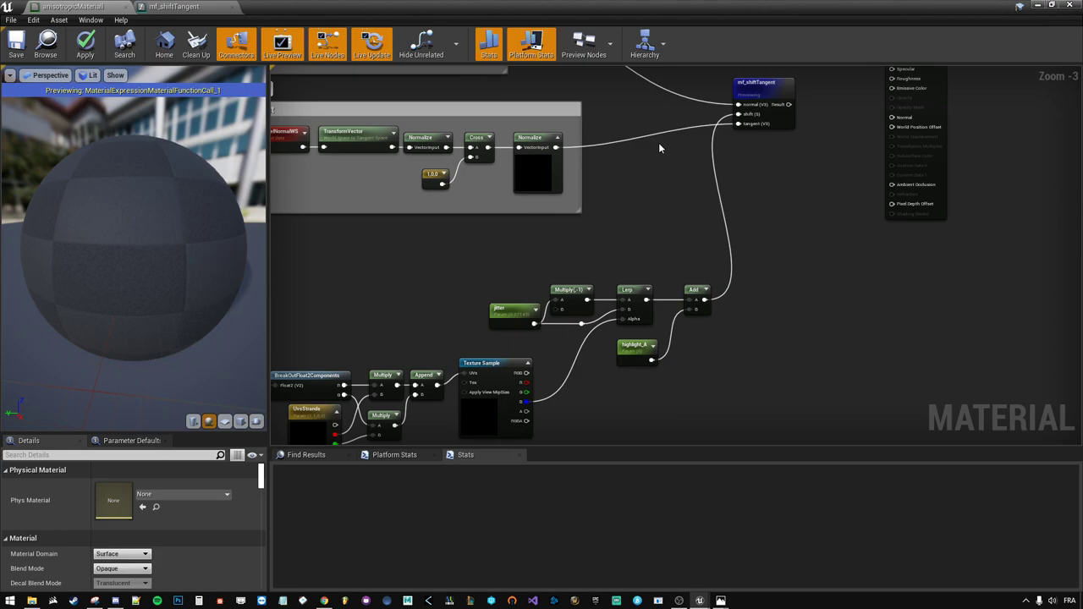
{"action": "left_click", "coordinate": [324, 600]}
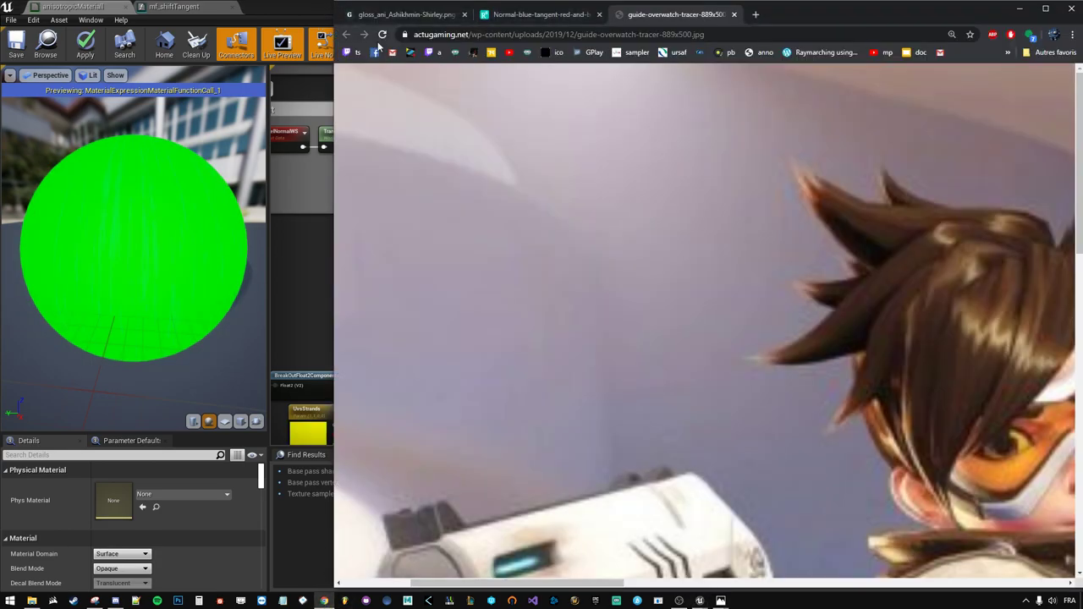
{"action": "left_click", "coordinate": [566, 17]}
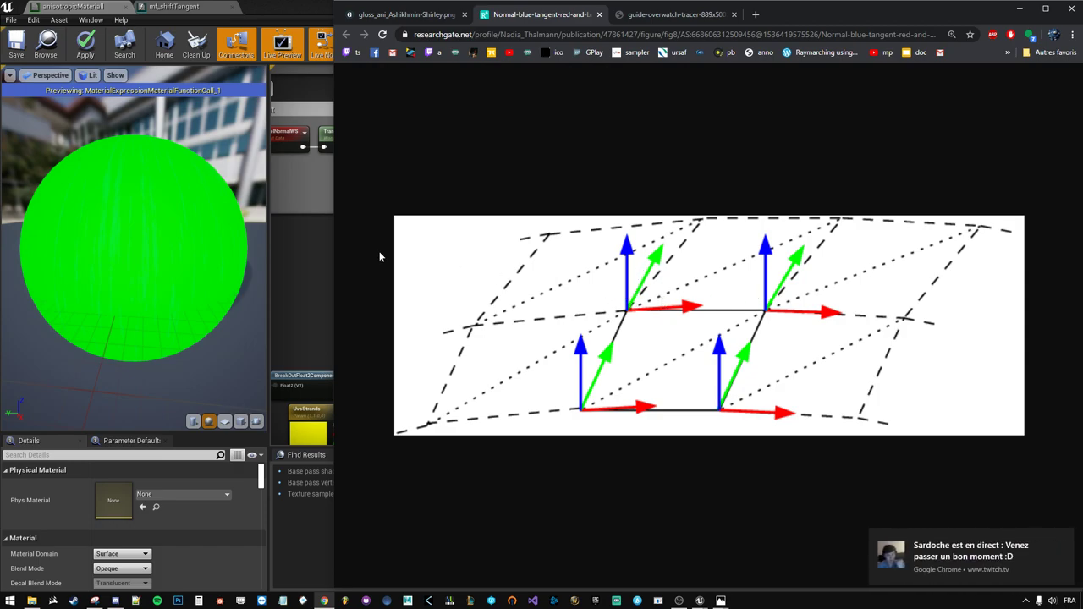
{"action": "left_click", "coordinate": [301, 273]}
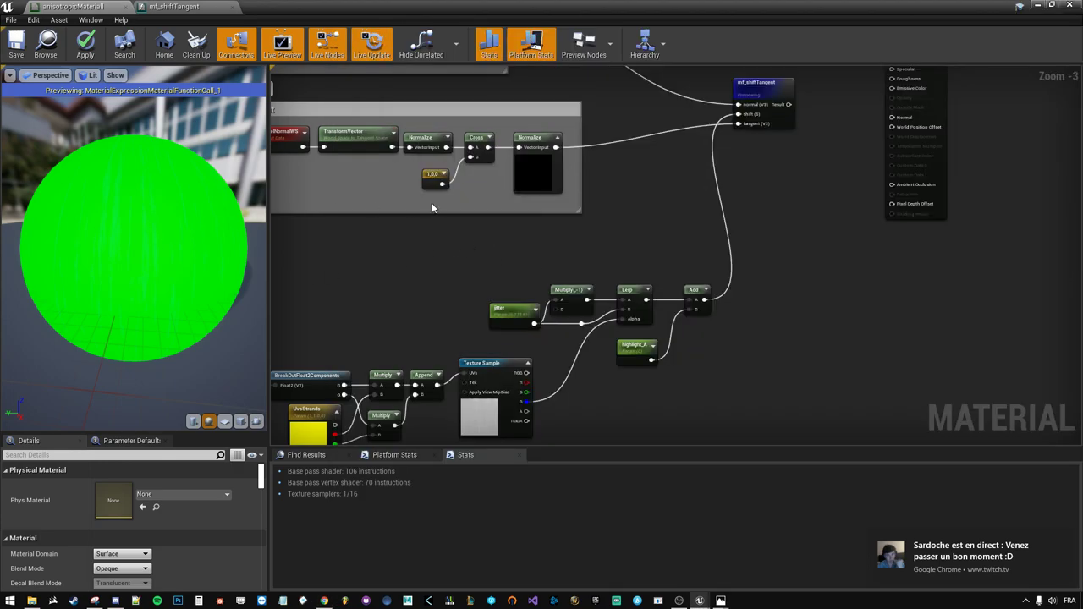
- Apply and compile the material, then bring the view vector and tangent groups into view
{"action": "right_click_drag", "start_coordinate": [507, 254], "coordinate": [469, 286]}
{"action": "left_click", "coordinate": [86, 47]}
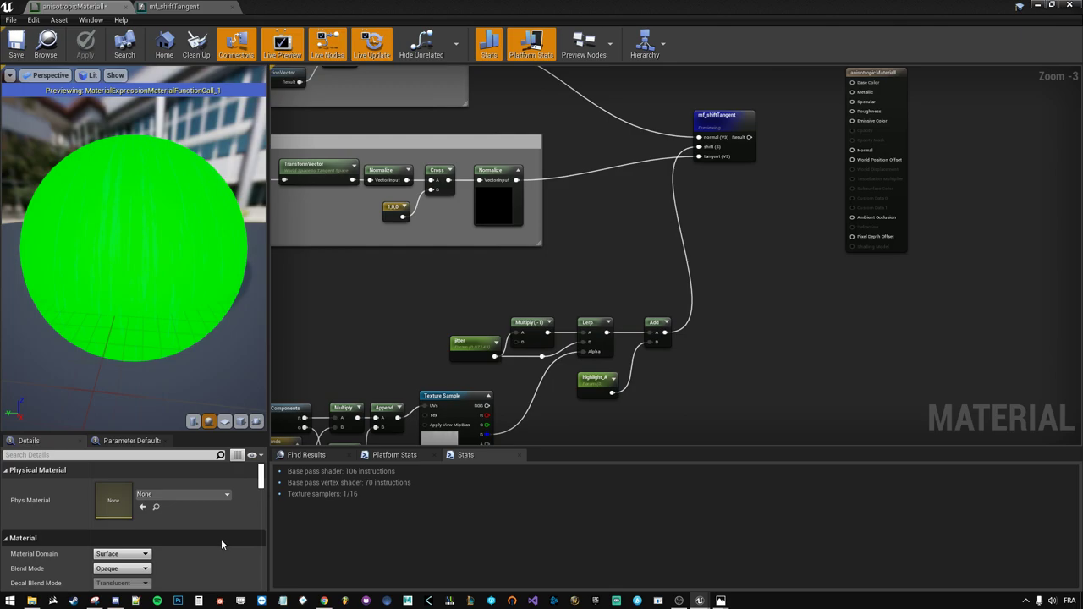
{"action": "right_click_drag", "start_coordinate": [427, 229], "coordinate": [592, 476]}
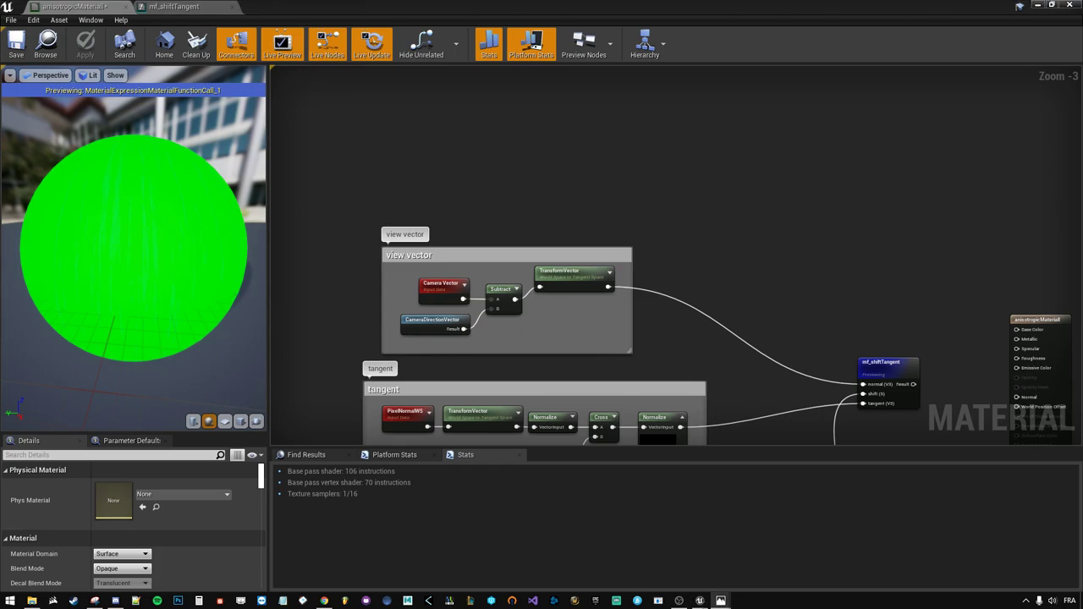
{"action": "right_click_drag", "start_coordinate": [563, 185], "coordinate": [564, 209]}
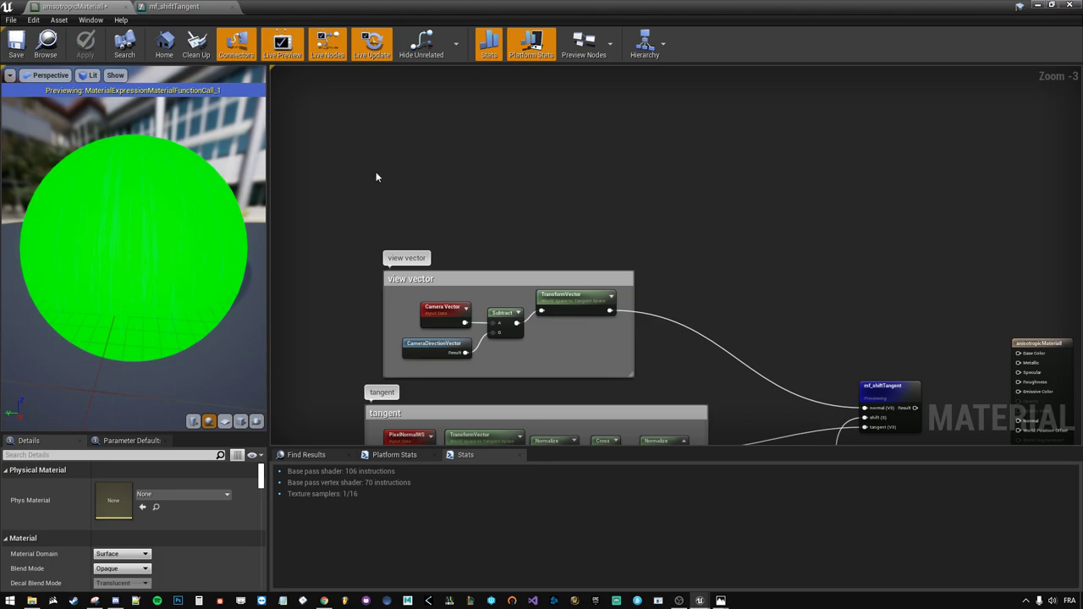
- Add a Vector Parameter named lightVector to the graph
{"action": "right_click", "coordinate": [448, 189]}
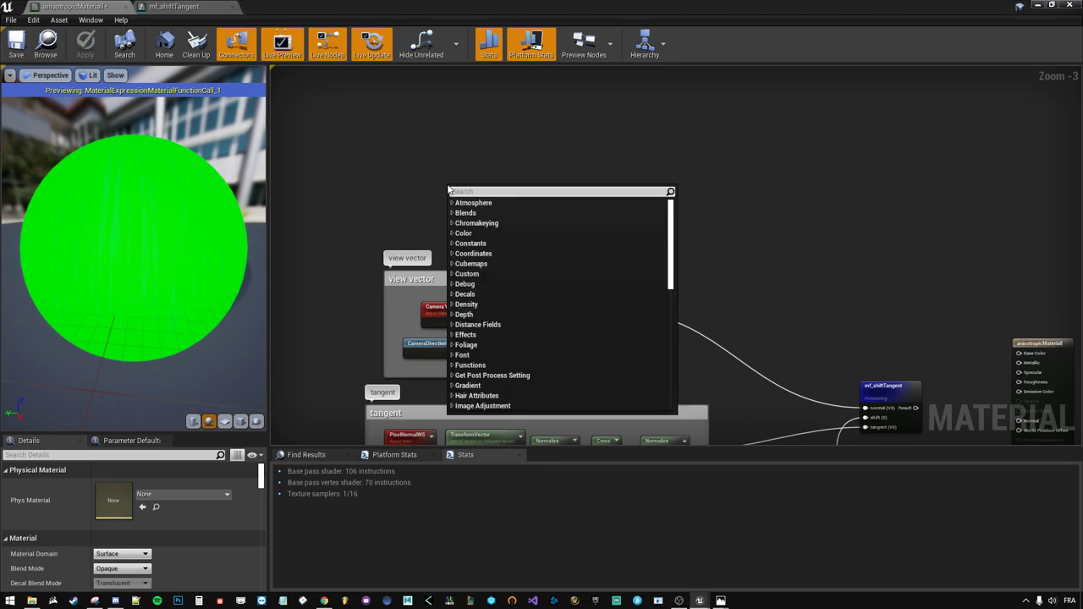
{"action": "left_click", "coordinate": [444, 157]}
{"action": "left_click", "coordinate": [444, 156]}
{"action": "scroll", "coordinate": [445, 157], "scroll_direction": "up", "scroll_amount": 3}
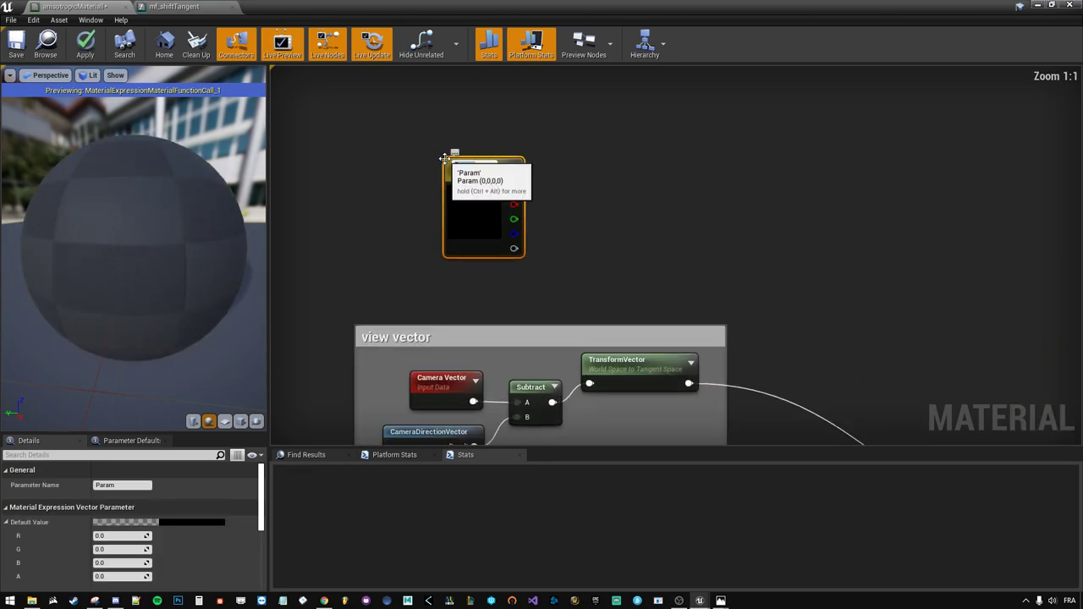
{"action": "type", "text": "lightVector"}
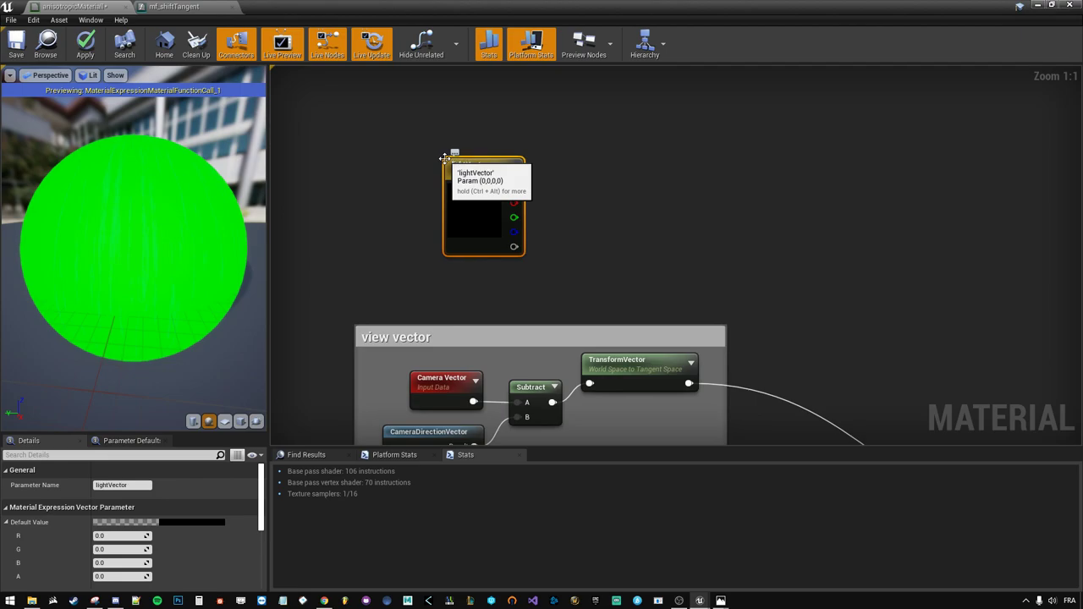
{"action": "key", "text": "Return"}
{"action": "left_click_drag", "start_coordinate": [482, 220], "coordinate": [451, 171]}
{"action": "right_click_drag", "start_coordinate": [513, 179], "coordinate": [491, 239]}
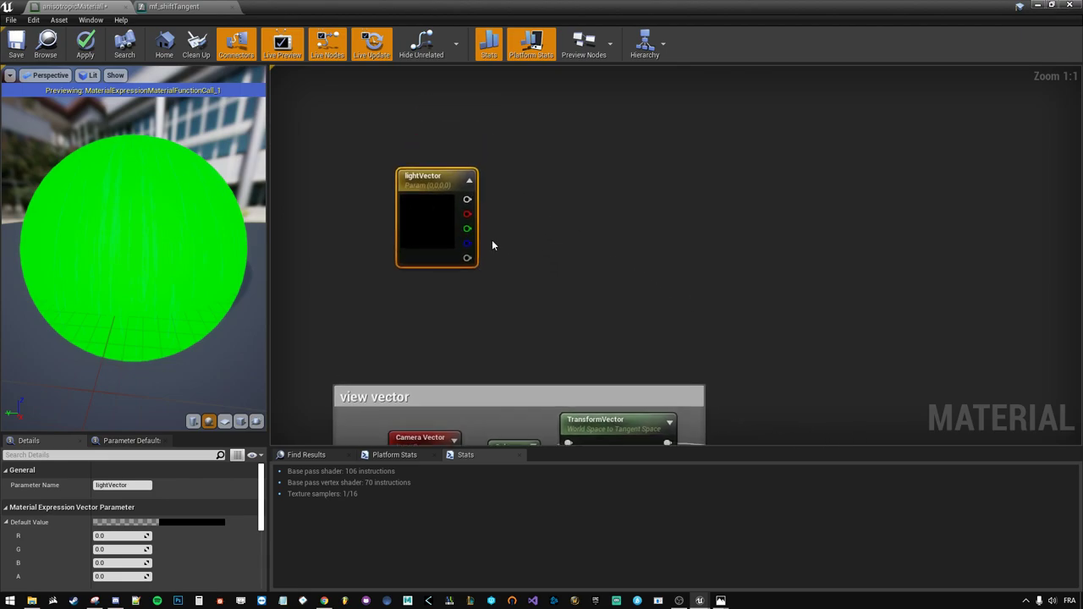
{"action": "left_click", "coordinate": [507, 222]}
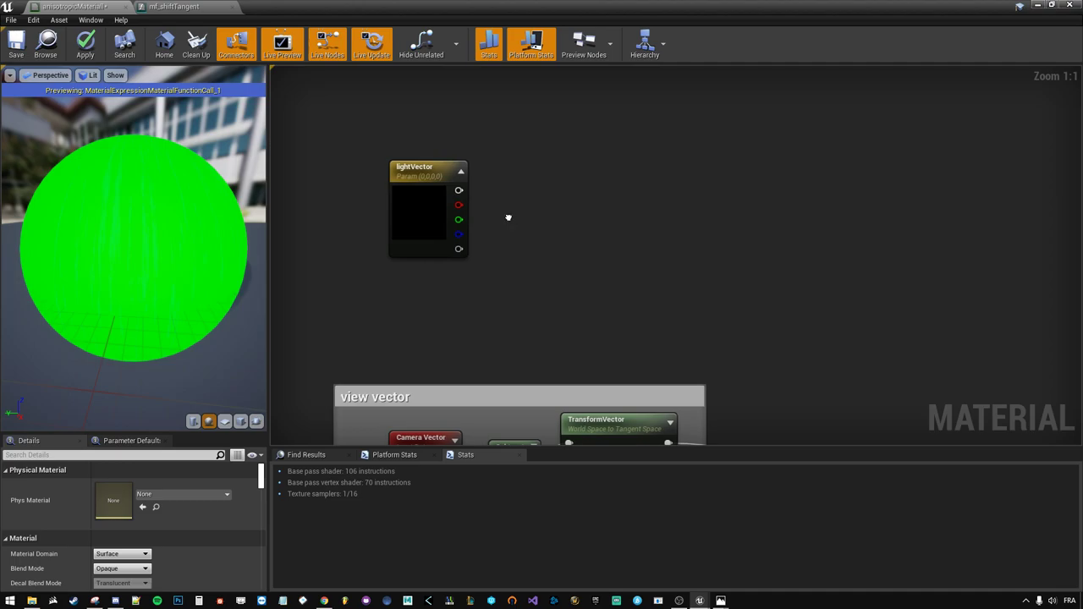
{"action": "right_click", "coordinate": [508, 222]}
{"action": "key", "text": "Escape"}
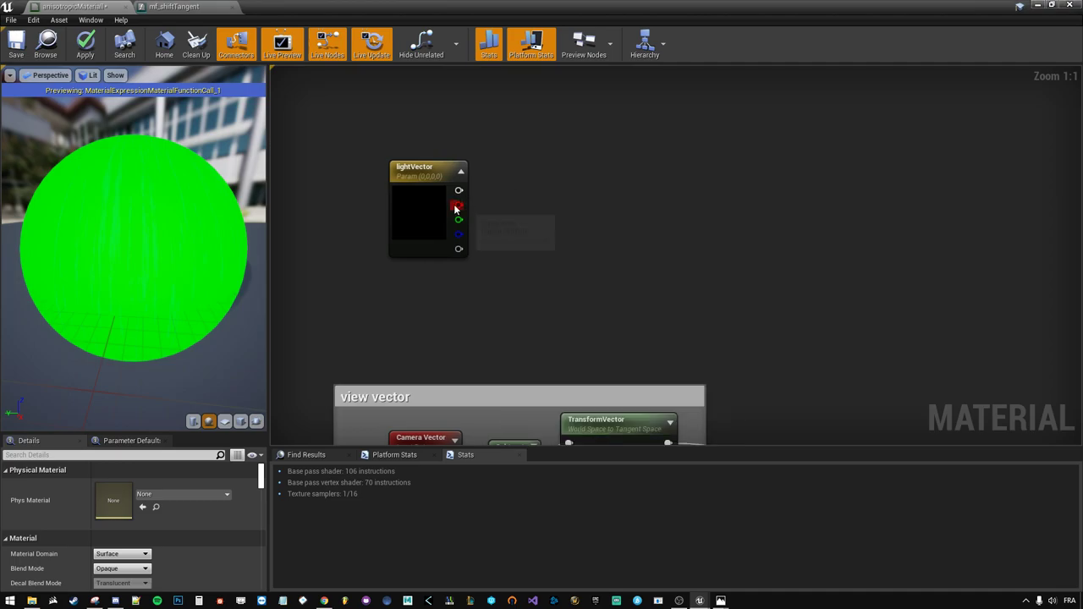
- Add a Normalize node wired from lightVector's output
{"action": "left_click_drag", "start_coordinate": [459, 189], "coordinate": [545, 189]}
{"action": "type", "text": "normal"}
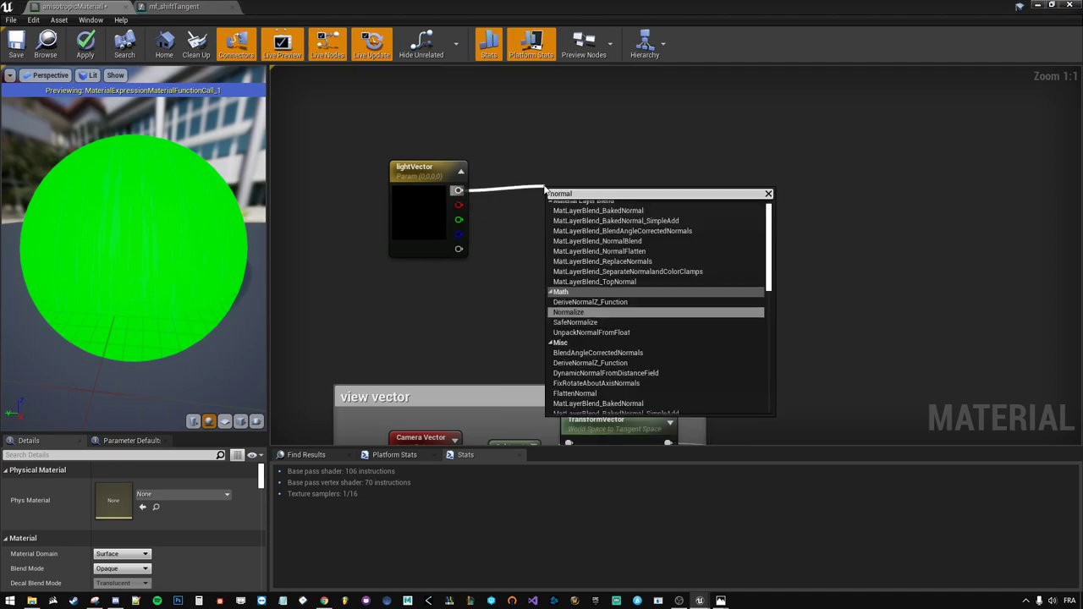
{"action": "key", "text": "Return"}
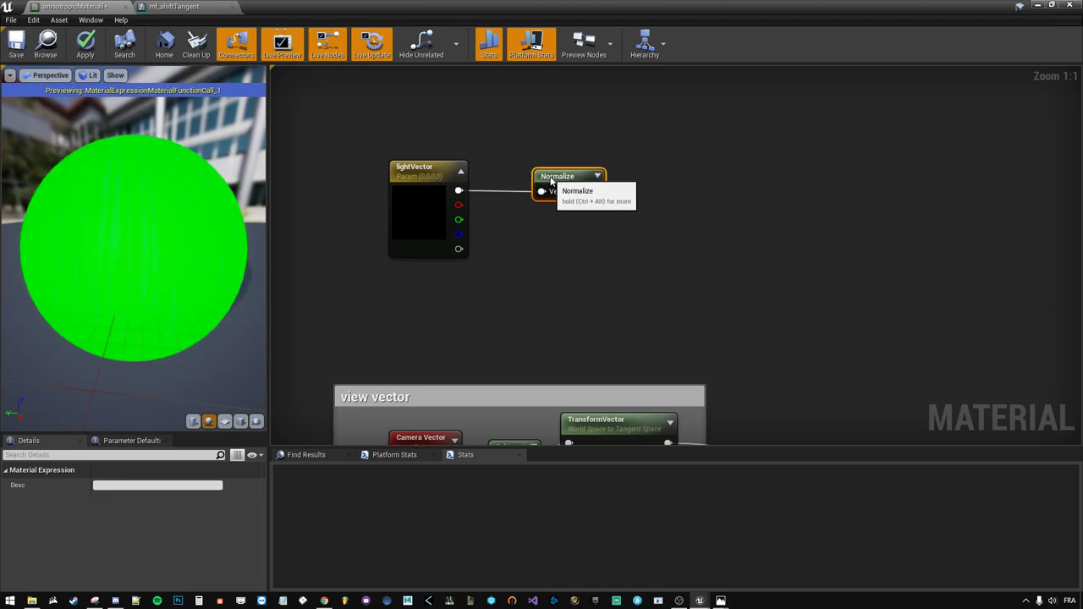
- Title the comment box 'light vector' and preview the Normalize node on the sphere
{"action": "type", "text": "c"}
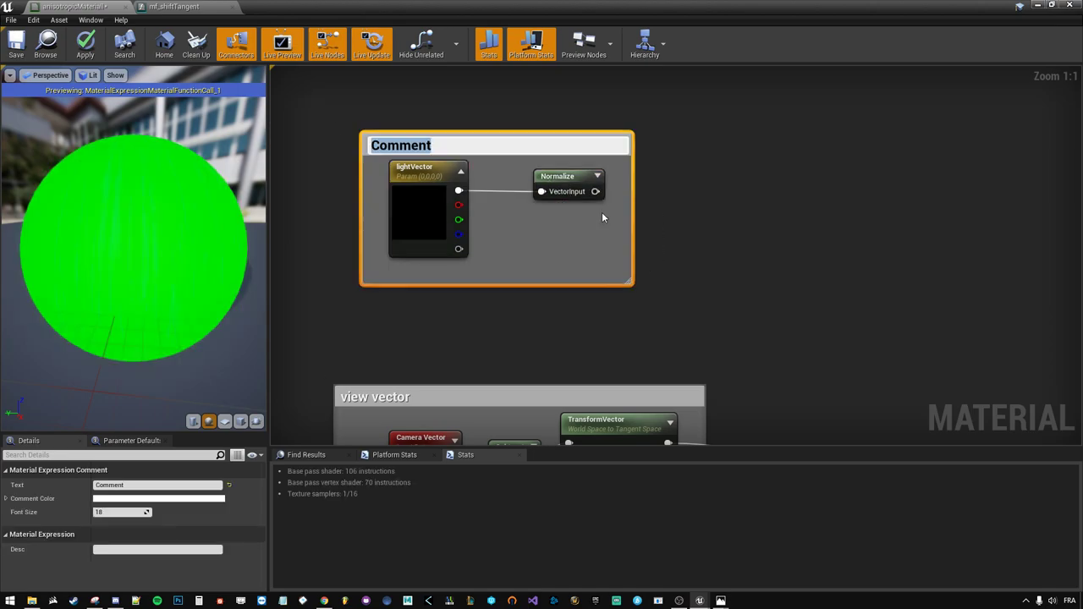
{"action": "type", "text": "lioght"}
{"action": "key", "text": "BackSpace"}
{"action": "key", "text": "BackSpace"}
{"action": "key", "text": "BackSpace"}
{"action": "key", "text": "BackSpace"}
{"action": "type", "text": "gh"}
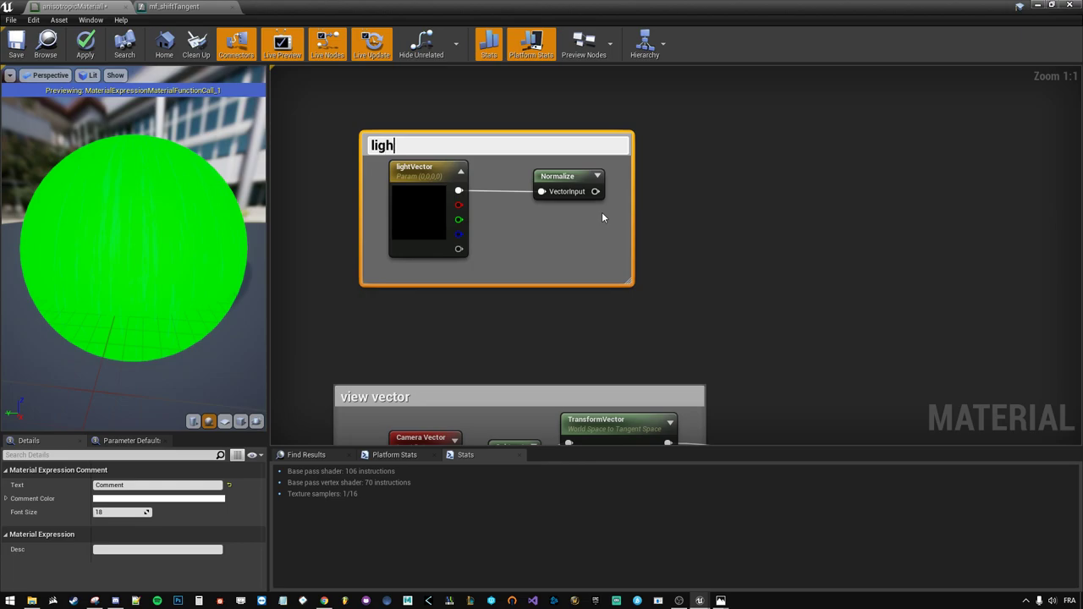
{"action": "type", "text": "t vector"}
{"action": "key", "text": "Return"}
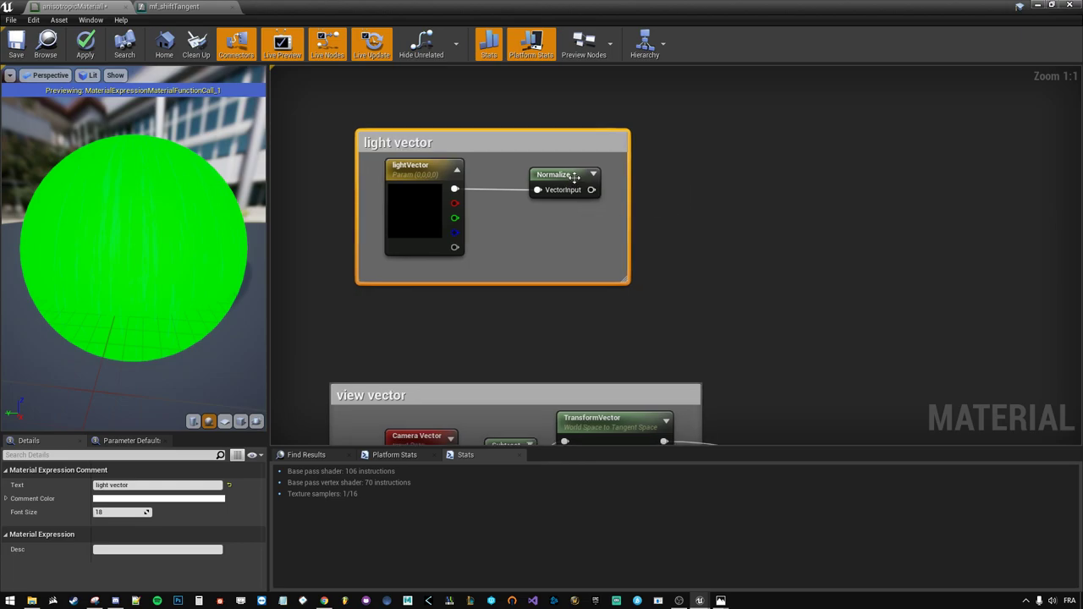
{"action": "right_click", "coordinate": [548, 178]}
{"action": "left_click", "coordinate": [559, 182]}
- Set lightVector's default value to R 0.5, G 0, B 0.5, turning the preview magenta
{"action": "left_click_drag", "start_coordinate": [418, 219], "coordinate": [409, 227]}
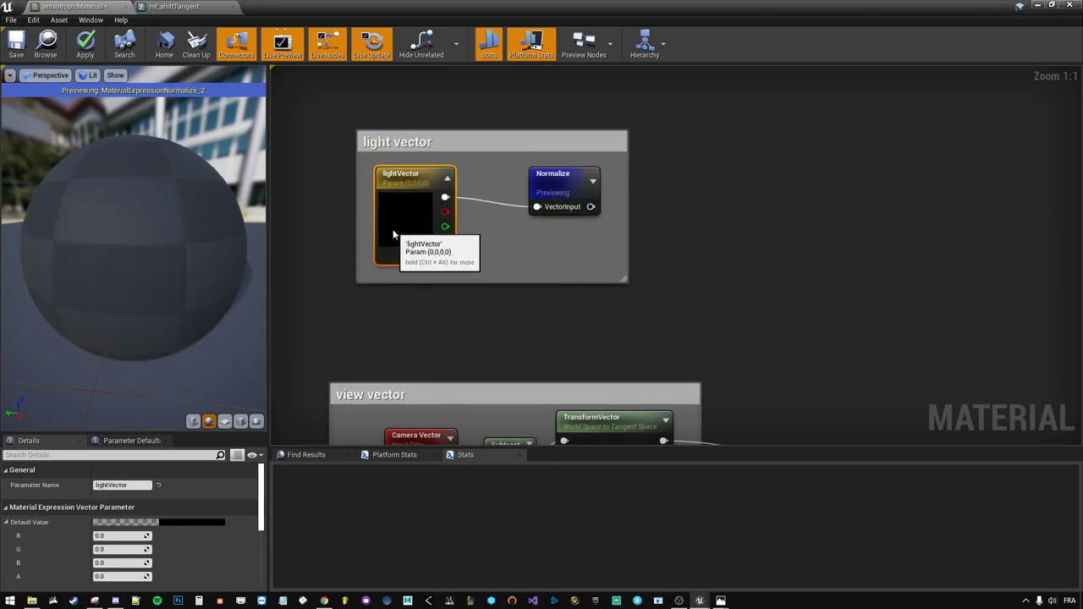
{"action": "left_click", "coordinate": [126, 536]}
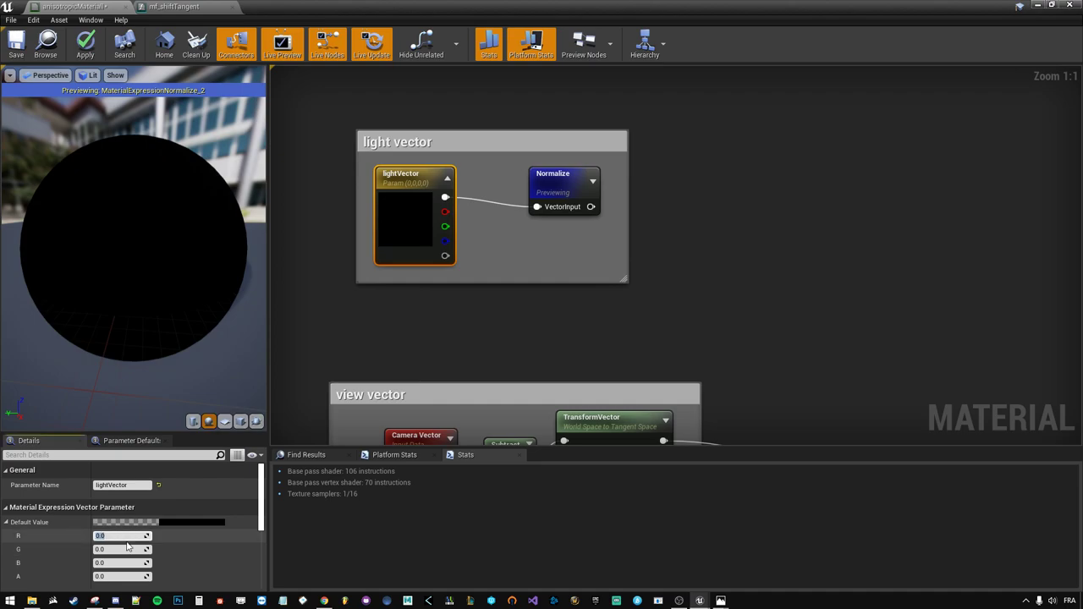
{"action": "type", "text": "0.5"}
{"action": "key", "text": "Tab"}
{"action": "key", "text": "Return"}
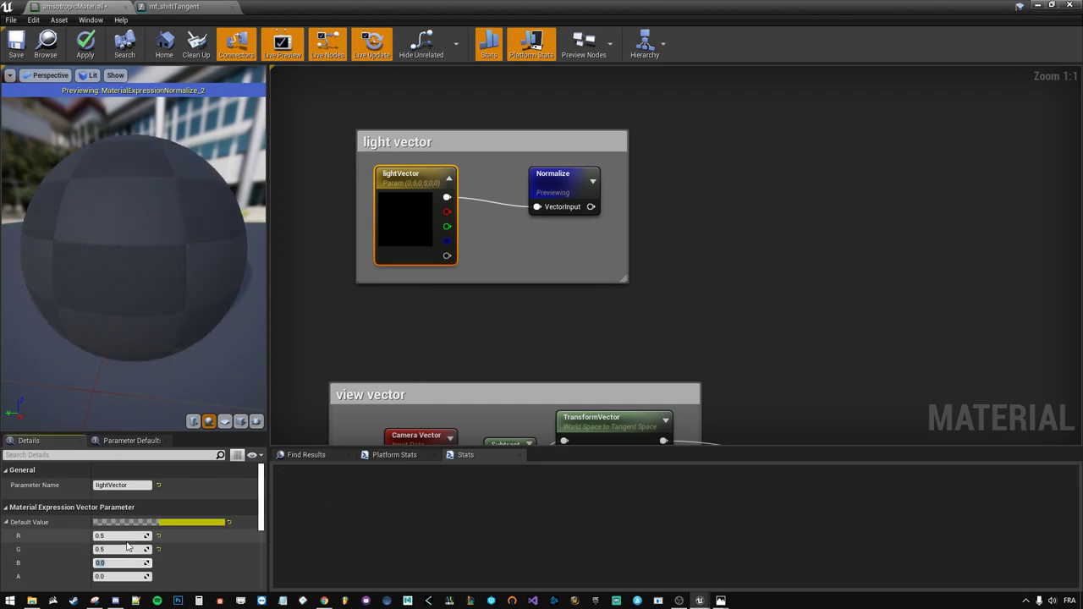
{"action": "left_click", "coordinate": [126, 550]}
{"action": "type", "text": "0"}
{"action": "key", "text": "Tab"}
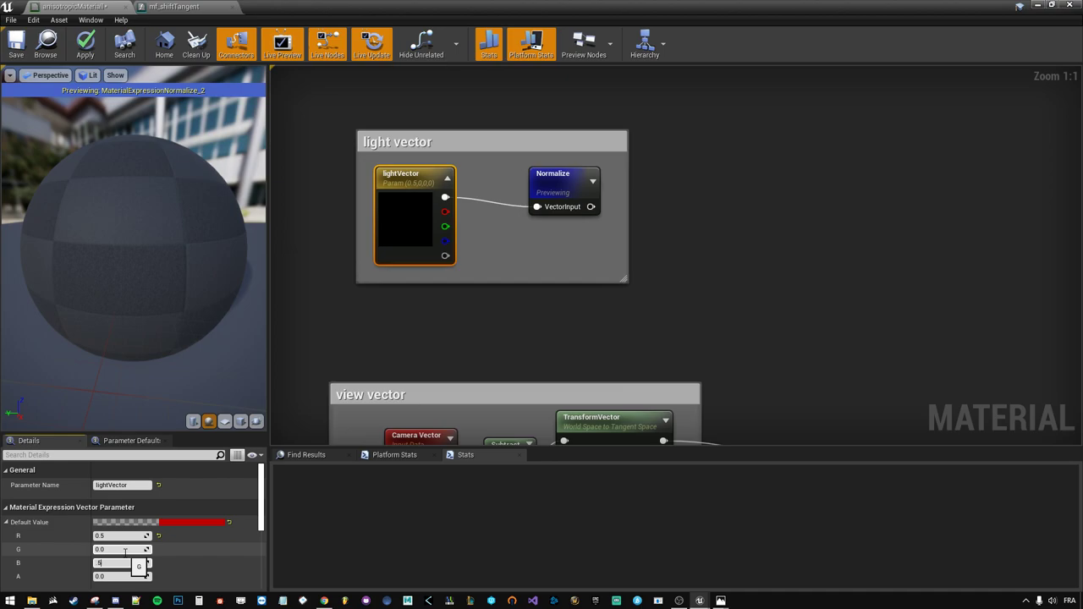
{"action": "type", "text": "0.5"}
{"action": "key", "text": "Return"}
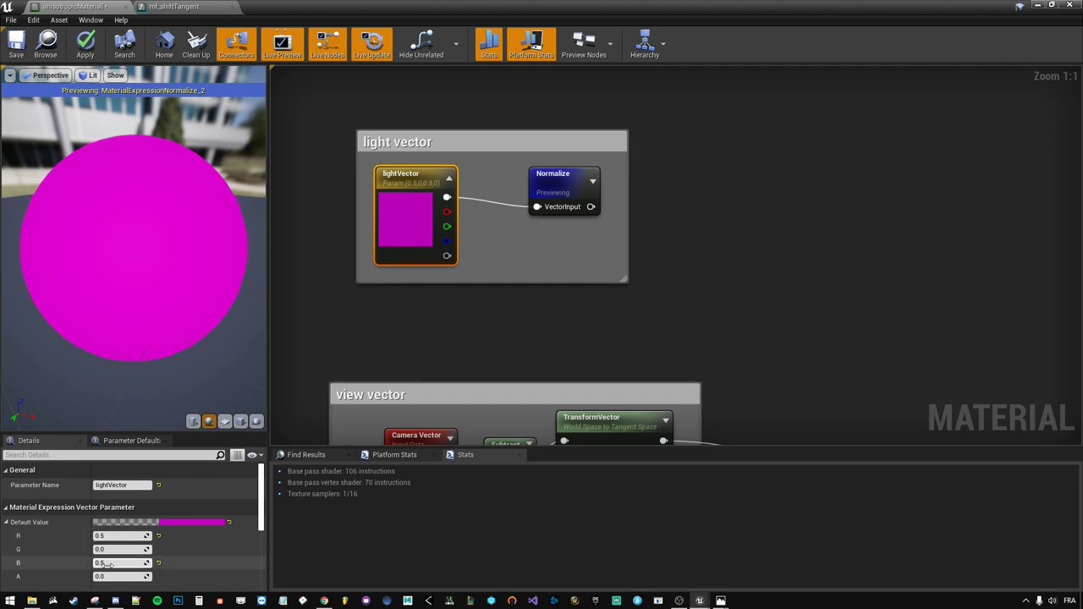
{"action": "left_click_drag", "start_coordinate": [135, 254], "coordinate": [76, 254]}
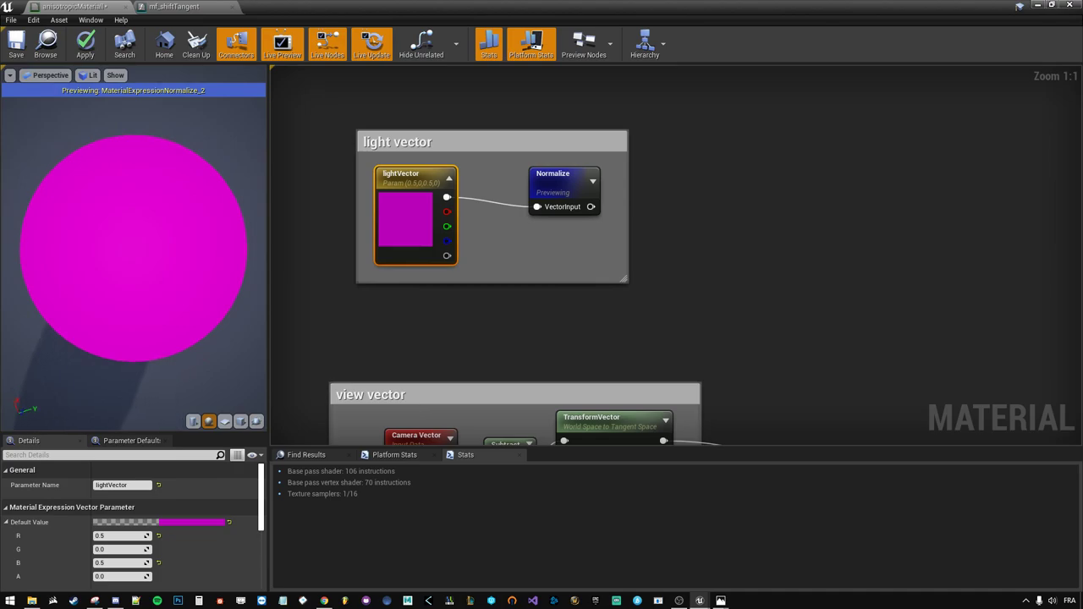
{"action": "left_click_drag", "start_coordinate": [565, 182], "coordinate": [565, 172]}
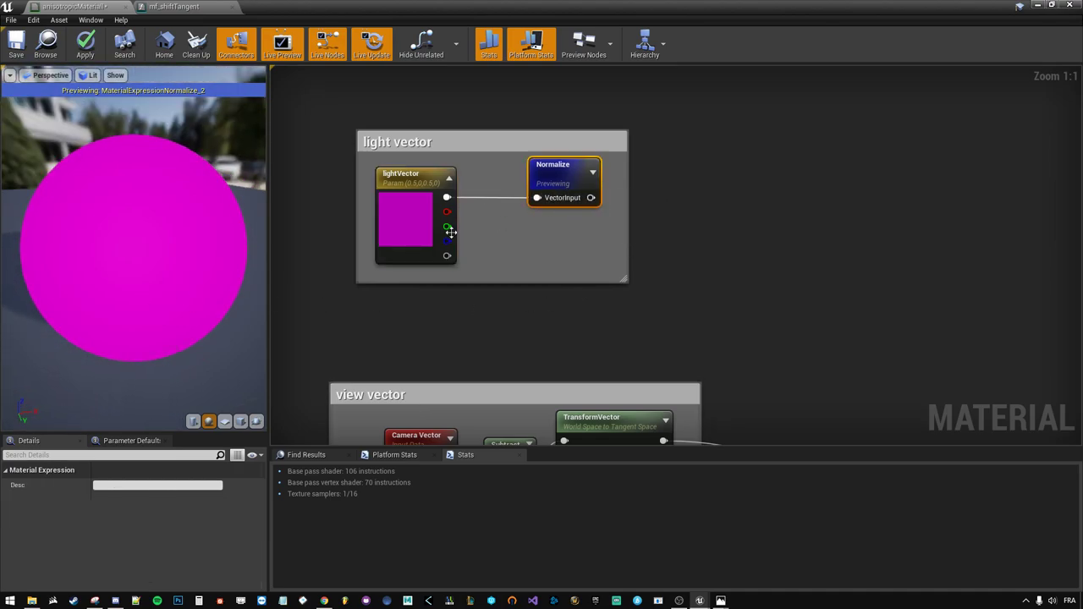
{"action": "scroll", "coordinate": [660, 292], "scroll_direction": "down", "scroll_amount": 1}
- Zoom out over the whole node network, checking the lightVector node
{"action": "left_click", "coordinate": [696, 304]}
{"action": "right_click_drag", "start_coordinate": [696, 304], "coordinate": [513, 223]}
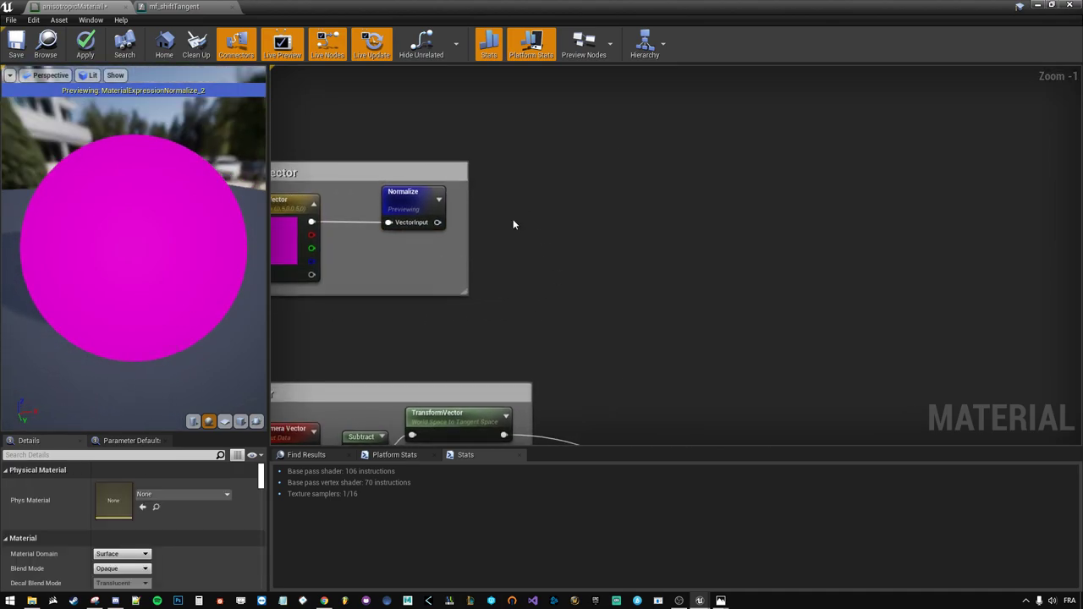
{"action": "scroll", "coordinate": [513, 222], "scroll_direction": "down", "scroll_amount": 3}
{"action": "right_click_drag", "start_coordinate": [535, 283], "coordinate": [500, 186]}
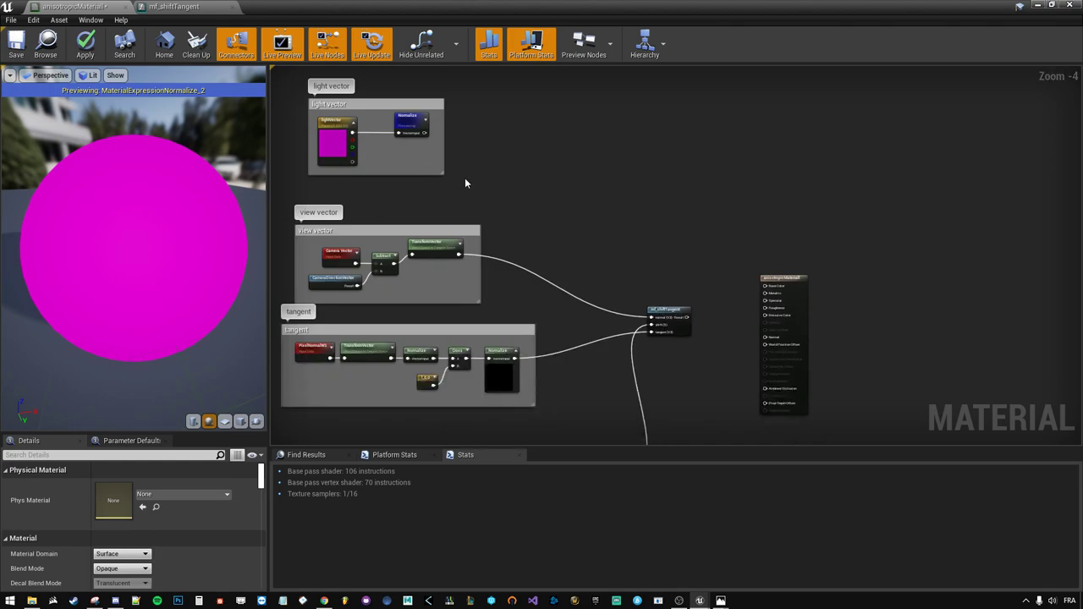
{"action": "right_click_drag", "start_coordinate": [441, 167], "coordinate": [495, 250]}
{"action": "scroll", "coordinate": [494, 250], "scroll_direction": "up", "scroll_amount": 3}
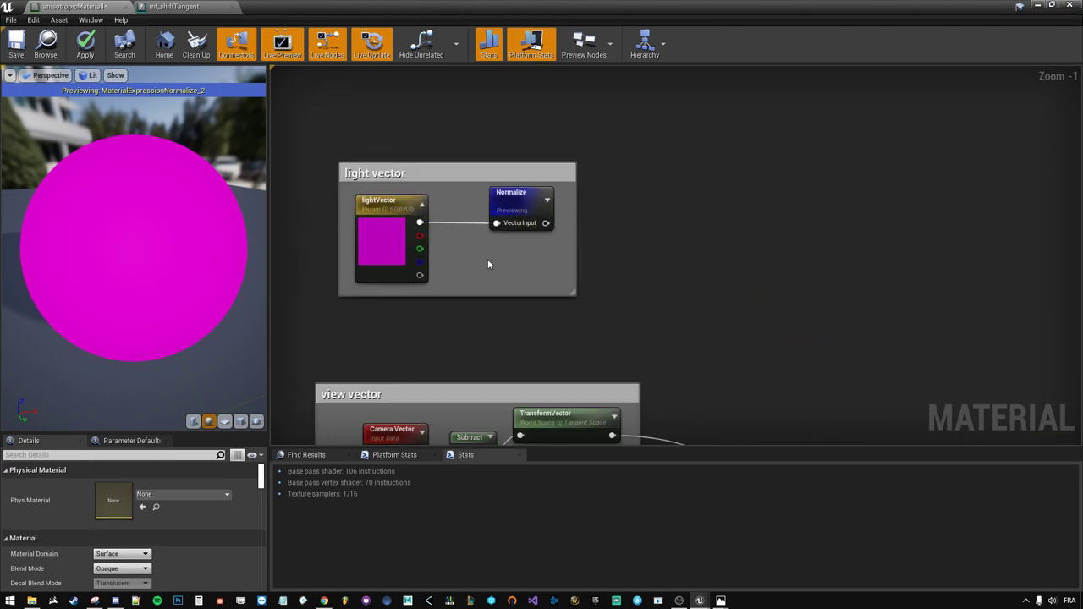
{"action": "left_click", "coordinate": [395, 217]}
{"action": "left_click", "coordinate": [445, 250]}
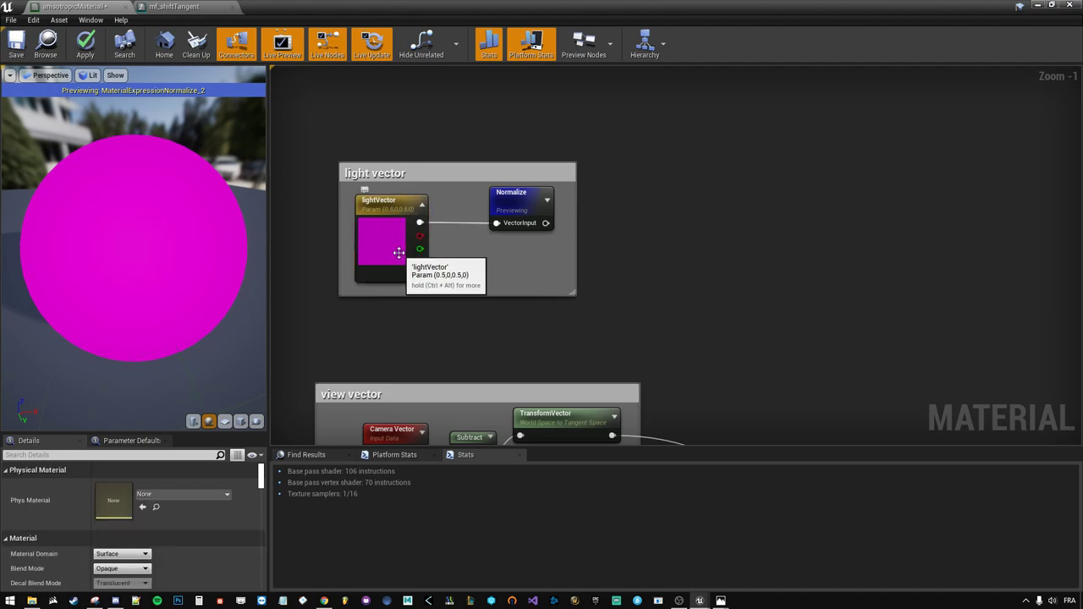
{"action": "left_click", "coordinate": [404, 251]}
{"action": "left_click", "coordinate": [472, 257]}
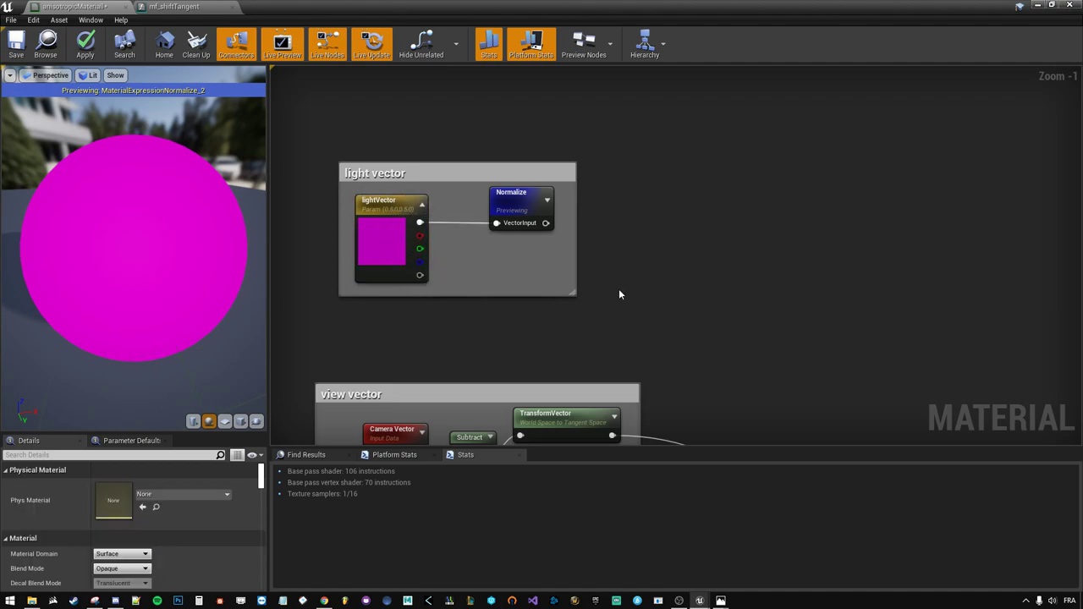
- Move the material output node further right and apply the changes to the original material
{"action": "right_click_drag", "start_coordinate": [619, 289], "coordinate": [362, 109]}
{"action": "scroll", "coordinate": [554, 251], "scroll_direction": "down", "scroll_amount": 2}
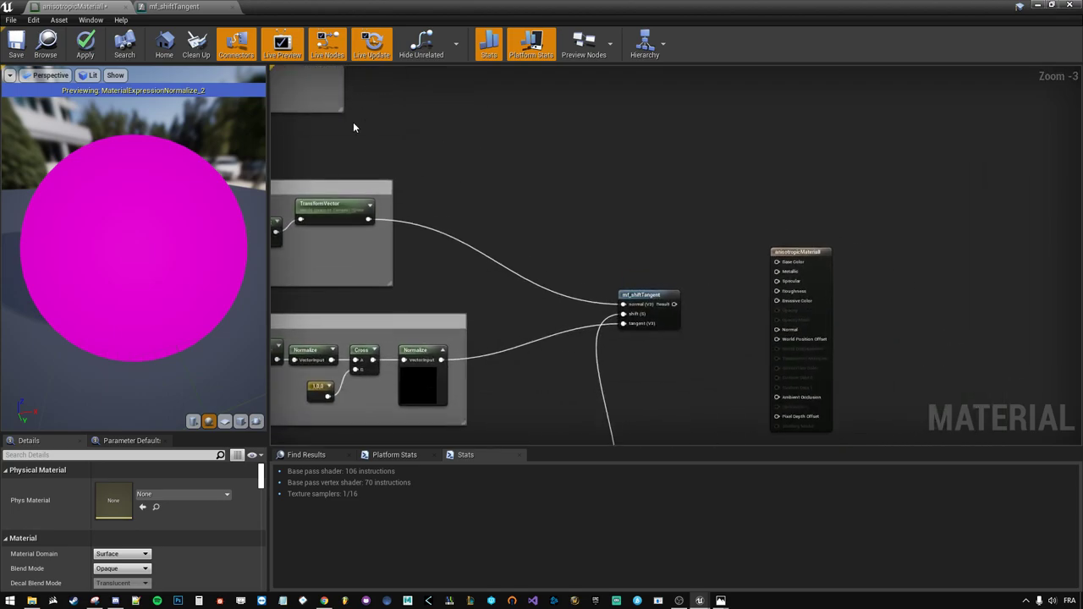
{"action": "scroll", "coordinate": [353, 121], "scroll_direction": "down", "scroll_amount": 2}
{"action": "scroll", "coordinate": [592, 224], "scroll_direction": "up", "scroll_amount": 1}
{"action": "left_click", "coordinate": [604, 219]}
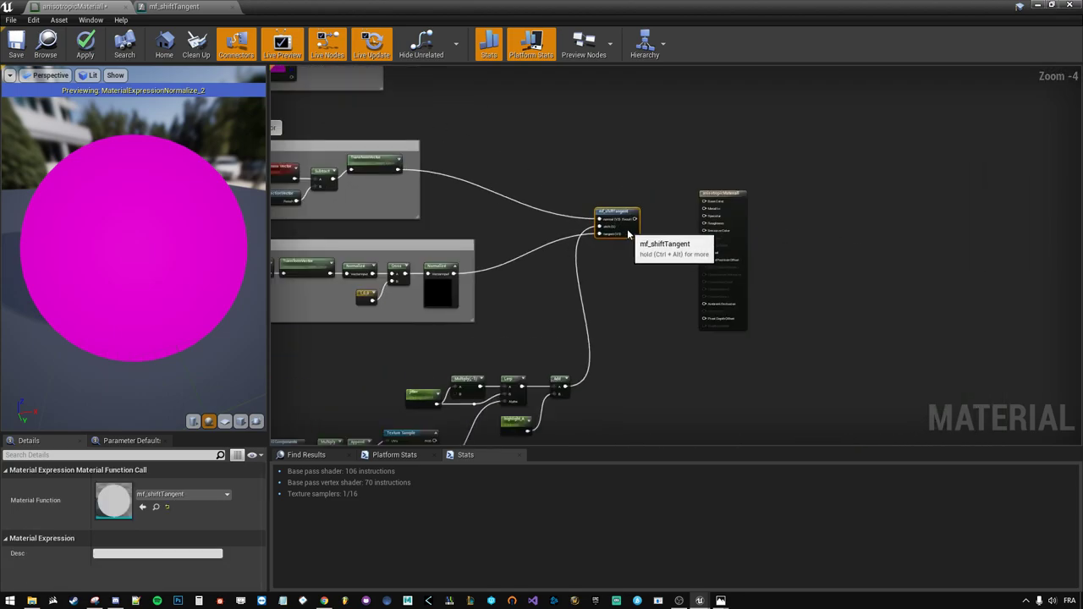
{"action": "mouse_move", "coordinate": [440, 85]}
{"action": "right_mouse_down"}
{"action": "mouse_move", "coordinate": [482, 222]}
{"action": "mouse_move", "coordinate": [307, 80]}
{"action": "right_mouse_up"}
{"action": "left_click", "coordinate": [397, 175]}
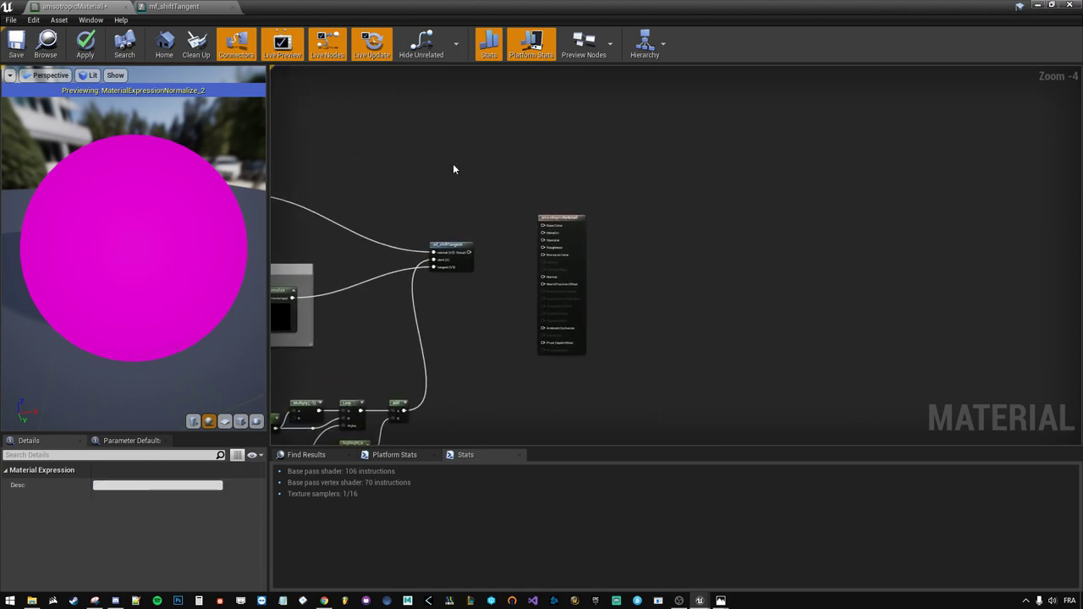
{"action": "left_click_drag", "start_coordinate": [571, 222], "coordinate": [664, 217]}
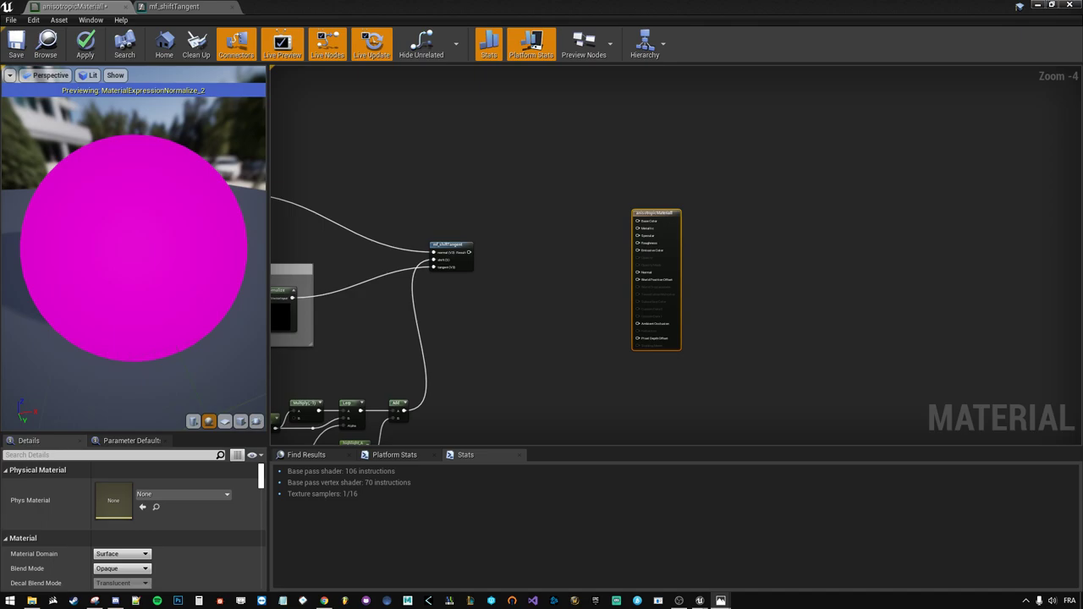
{"action": "left_click", "coordinate": [472, 120]}
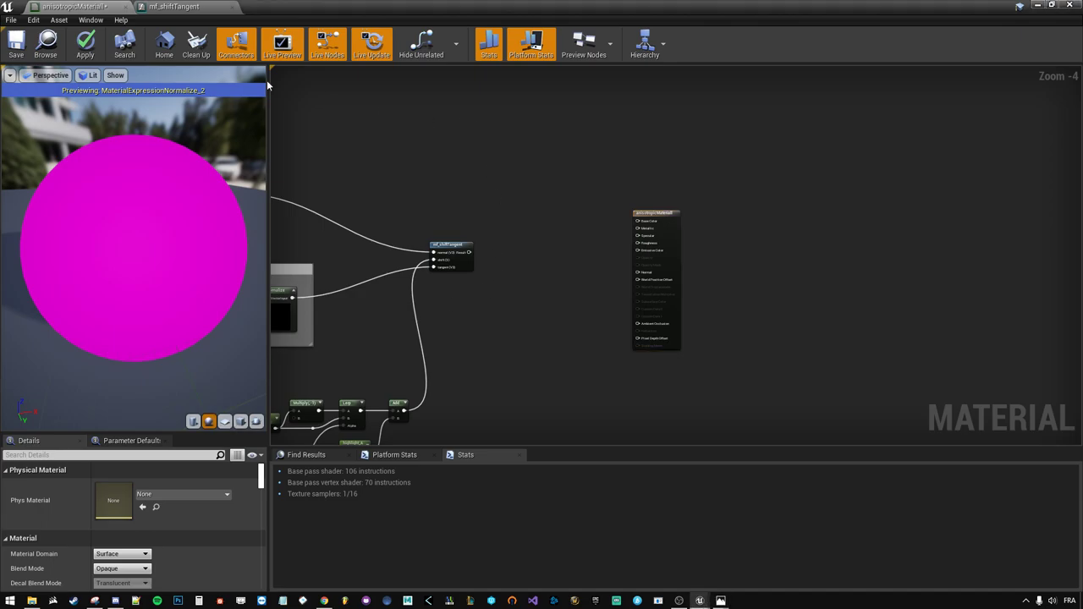
{"action": "left_click", "coordinate": [87, 46]}
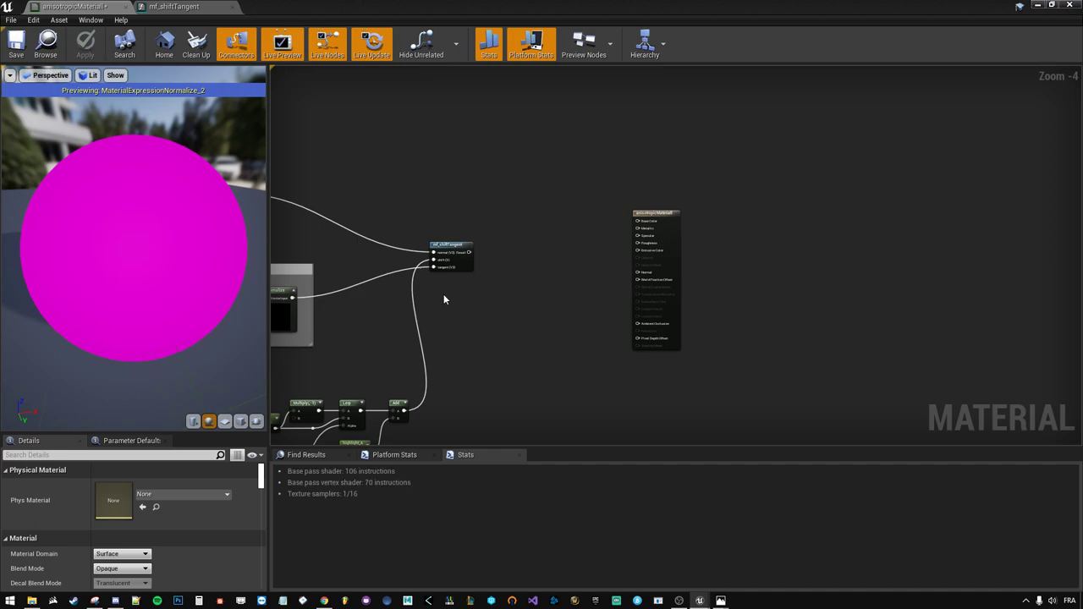
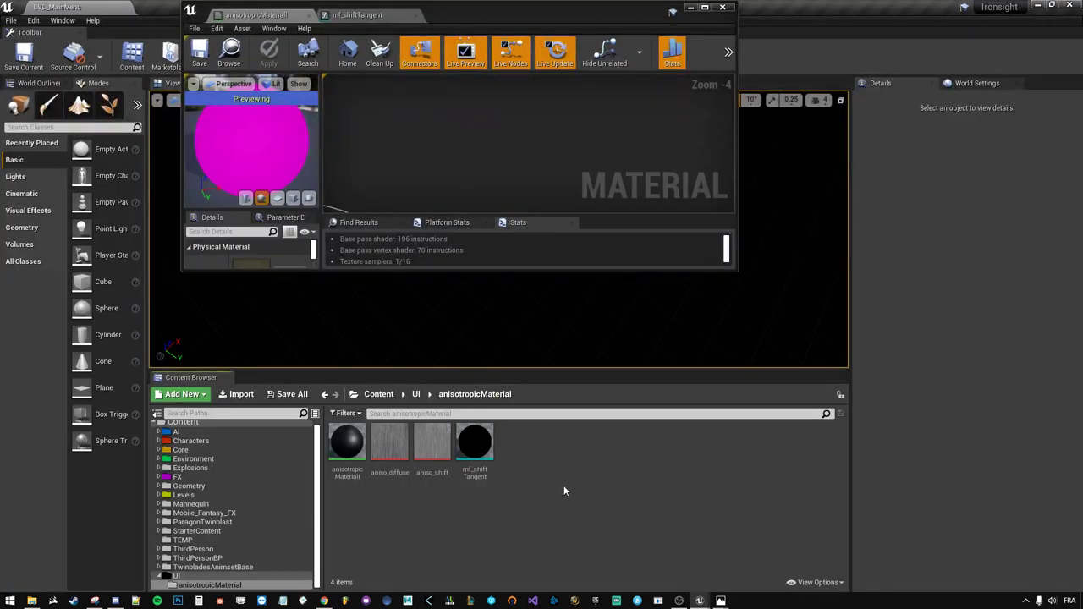
- Add a Material Function asset in the anisotropicMaterial folder and begin typing its name
{"action": "right_click", "coordinate": [564, 489]}
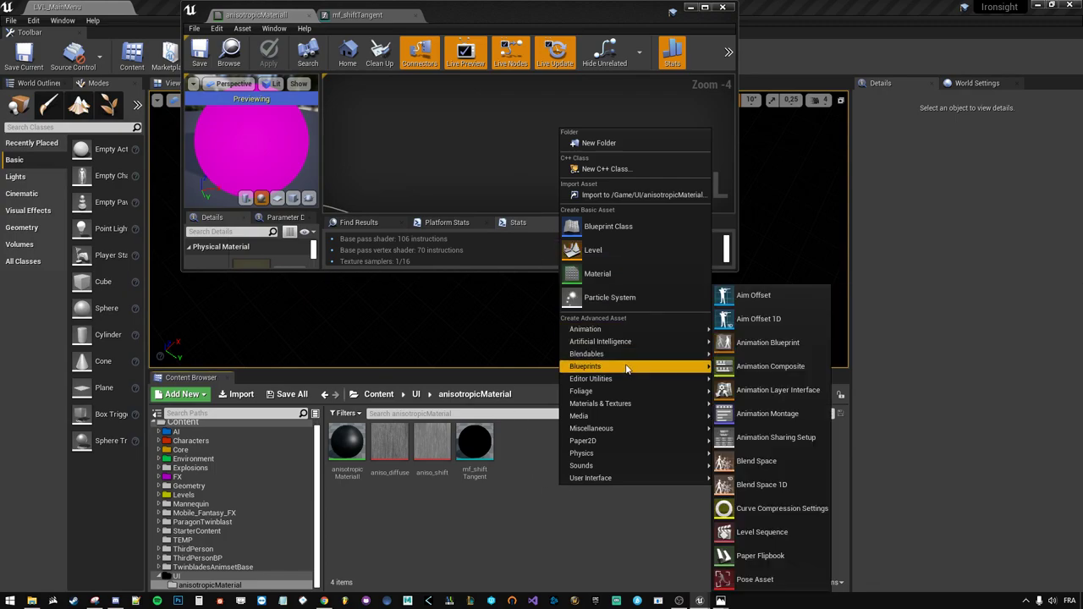
{"action": "mouse_move", "coordinate": [641, 355]}
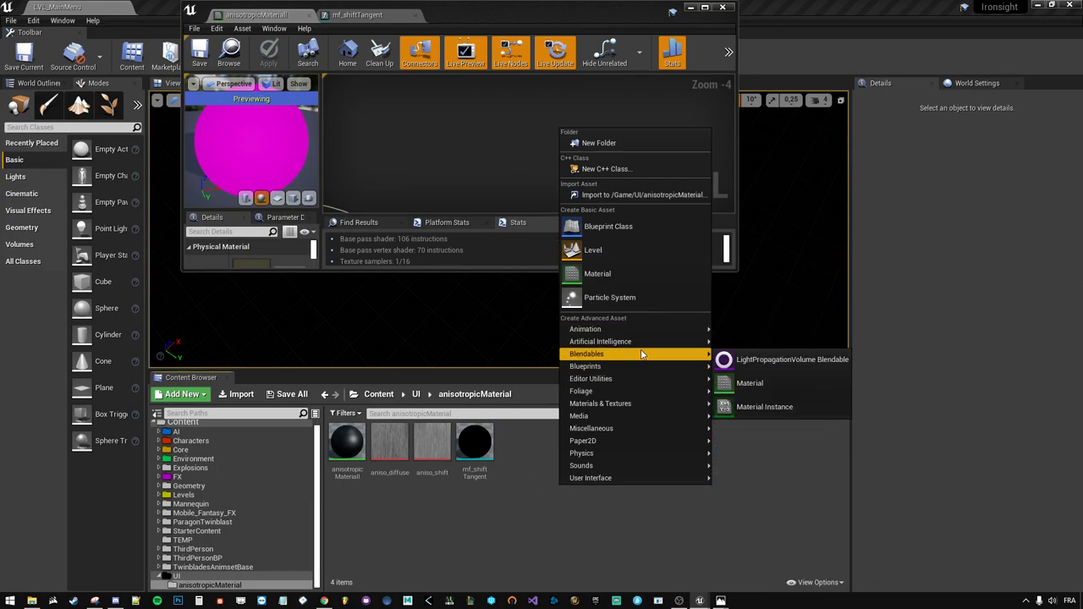
{"action": "mouse_move", "coordinate": [643, 403]}
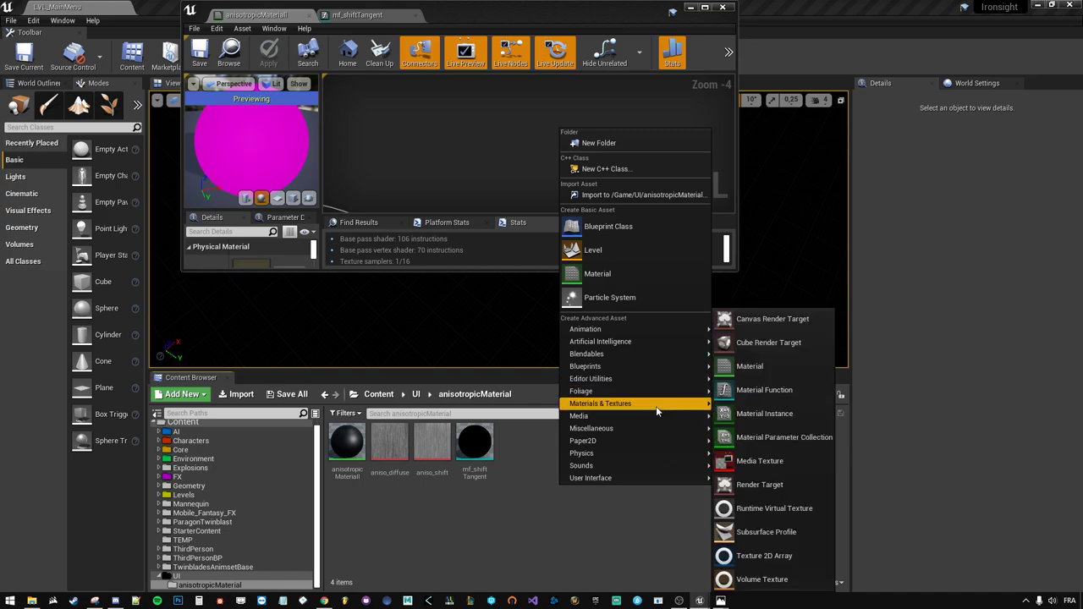
{"action": "left_click", "coordinate": [778, 393]}
{"action": "type", "text": "mf_"}
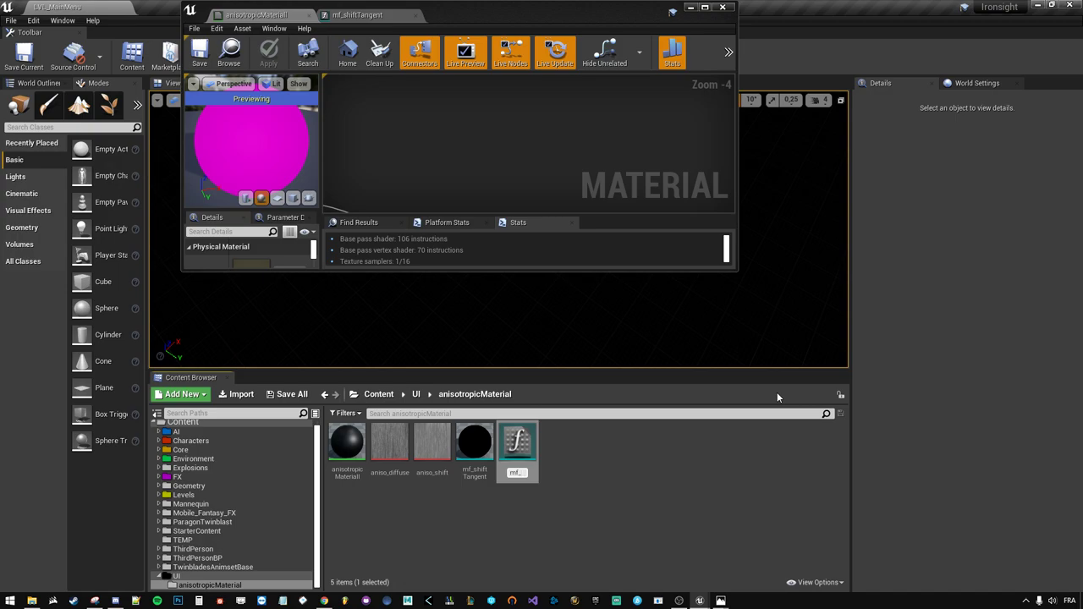
{"action": "type", "text": "stra"}
{"action": "type", "text": "ndS"}
{"action": "type", "text": "olor"}
- Confirm the name mf_strandColor and tick Expose to Library in the Details panel
{"action": "key", "text": "Return"}
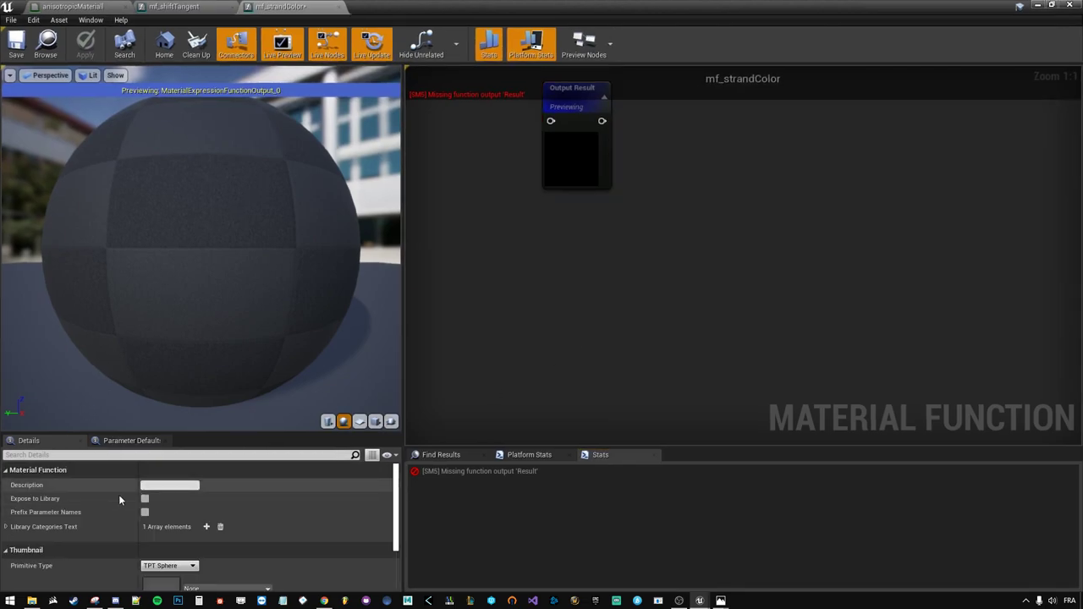
{"action": "left_click", "coordinate": [145, 498]}
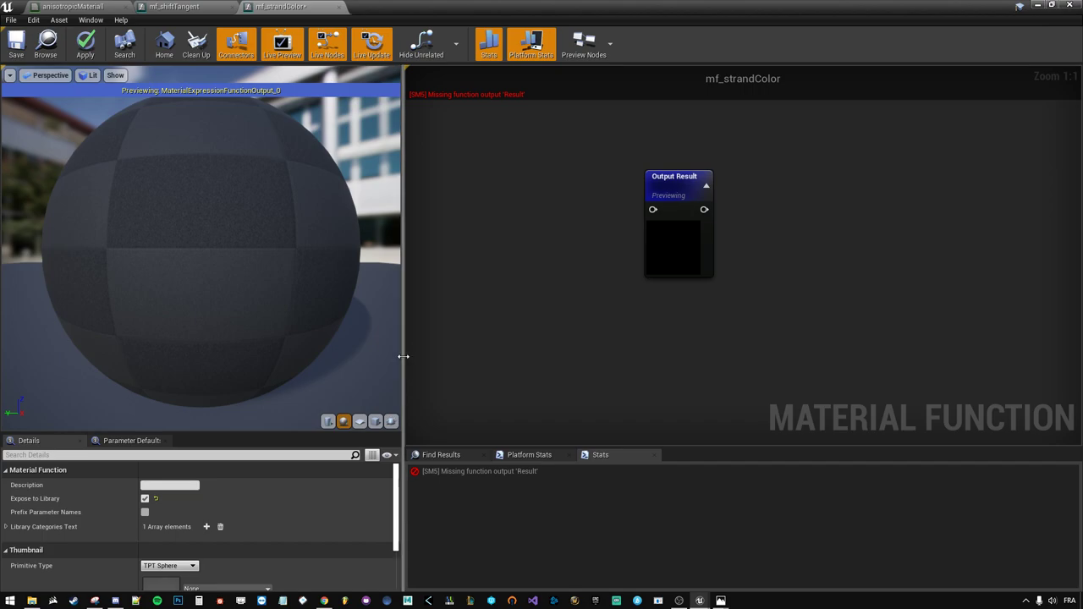
{"action": "left_click_drag", "start_coordinate": [403, 358], "coordinate": [325, 358]}
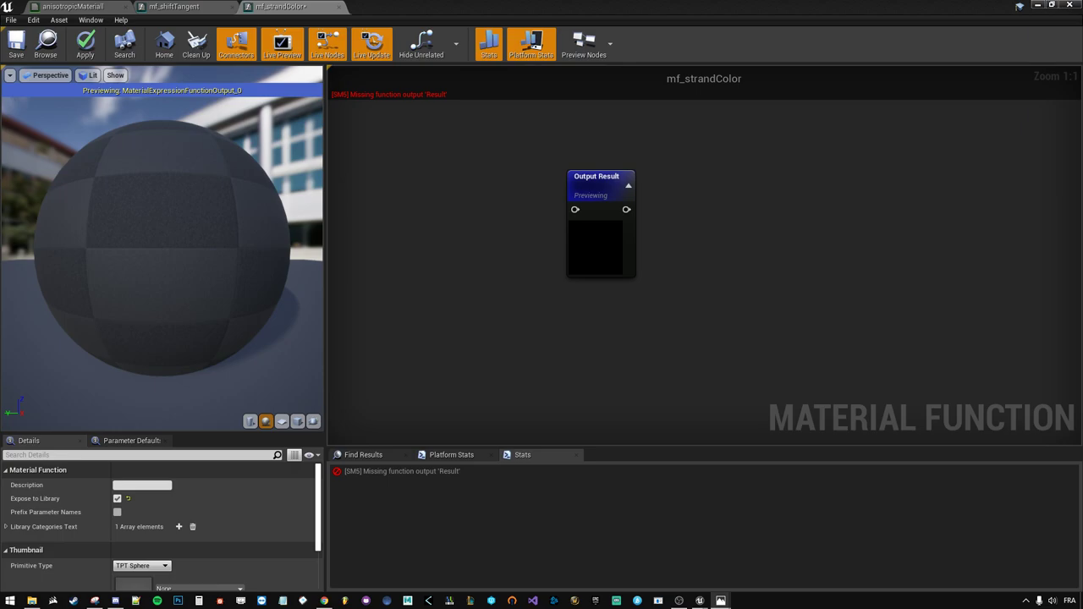
- Glance at mf_shiftTangent for reference, then return to mf_strandColor and widen its graph
{"action": "left_click", "coordinate": [179, 7]}
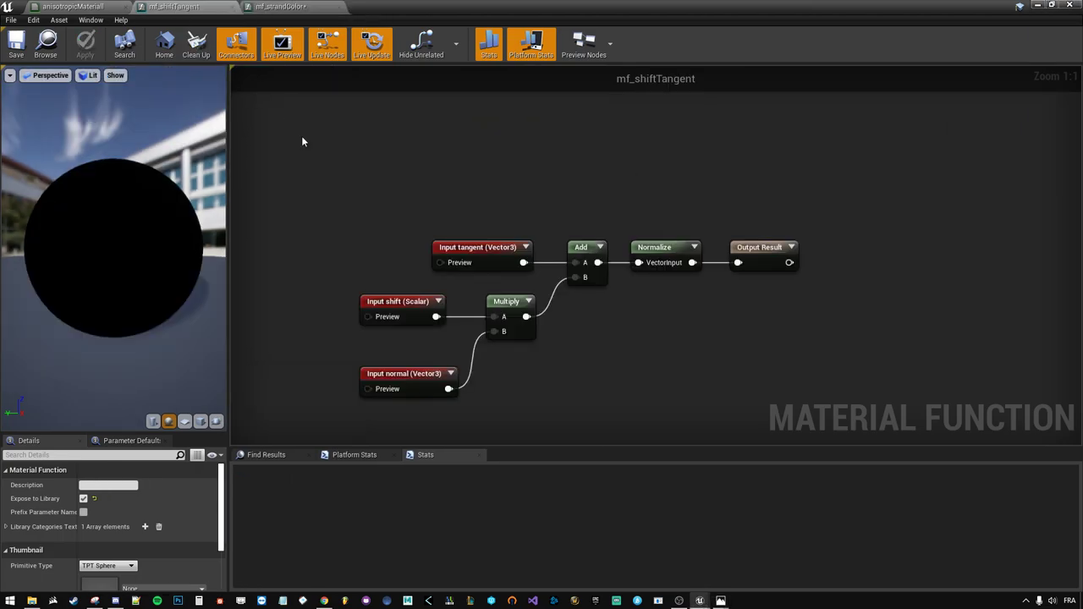
{"action": "left_click", "coordinate": [335, 6]}
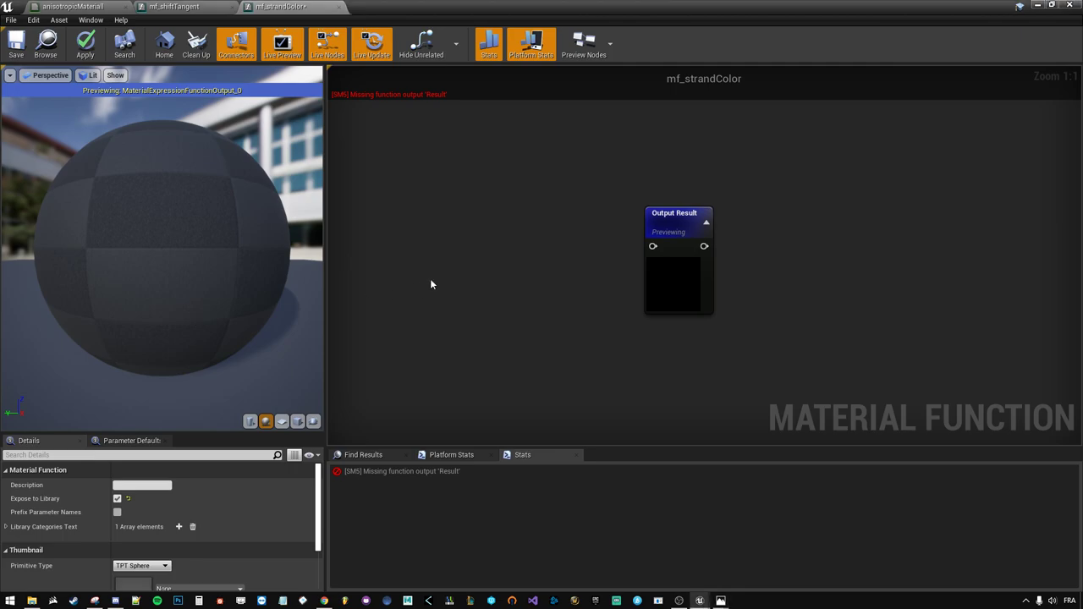
{"action": "right_click_drag", "start_coordinate": [430, 284], "coordinate": [546, 313]}
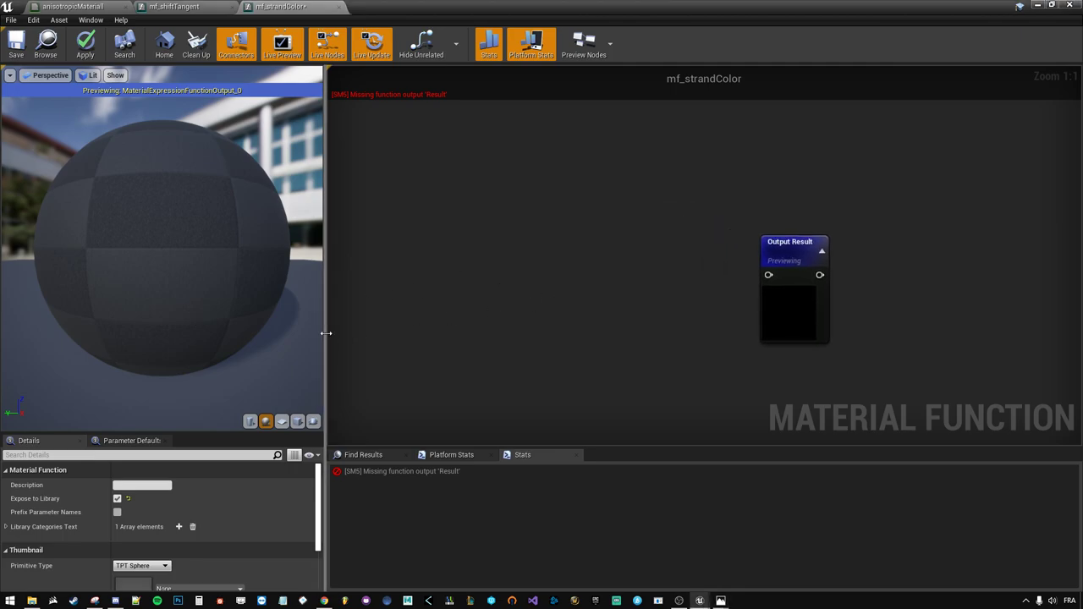
{"action": "left_click_drag", "start_coordinate": [327, 337], "coordinate": [258, 347]}
{"action": "right_click_drag", "start_coordinate": [290, 367], "coordinate": [400, 387]}
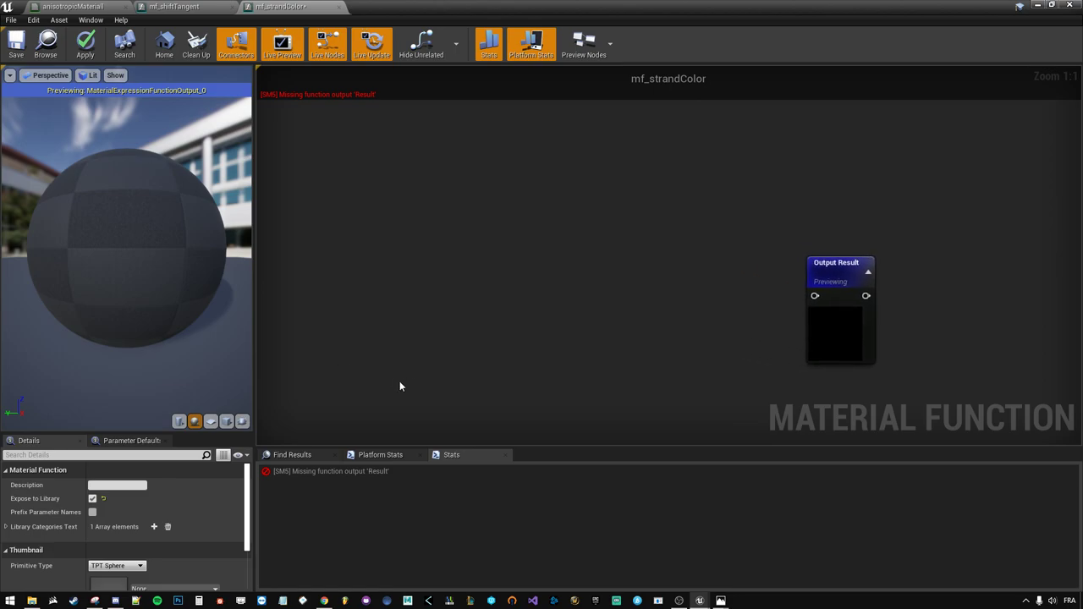
- Add a collapsed Vector3 function input named tangent
{"action": "right_click", "coordinate": [418, 274]}
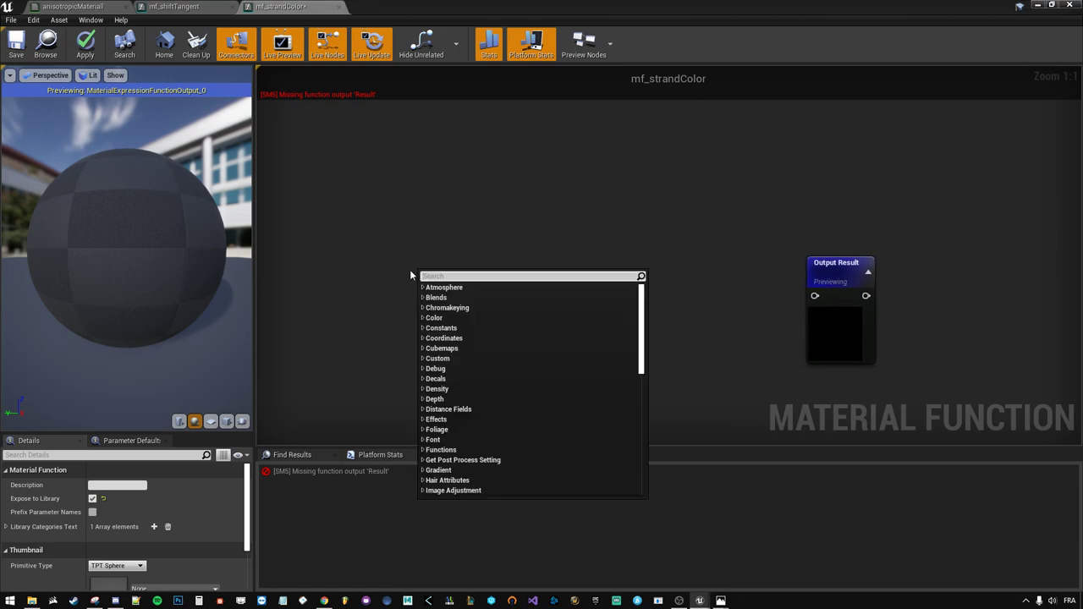
{"action": "type", "text": "input"}
{"action": "key", "text": "Return"}
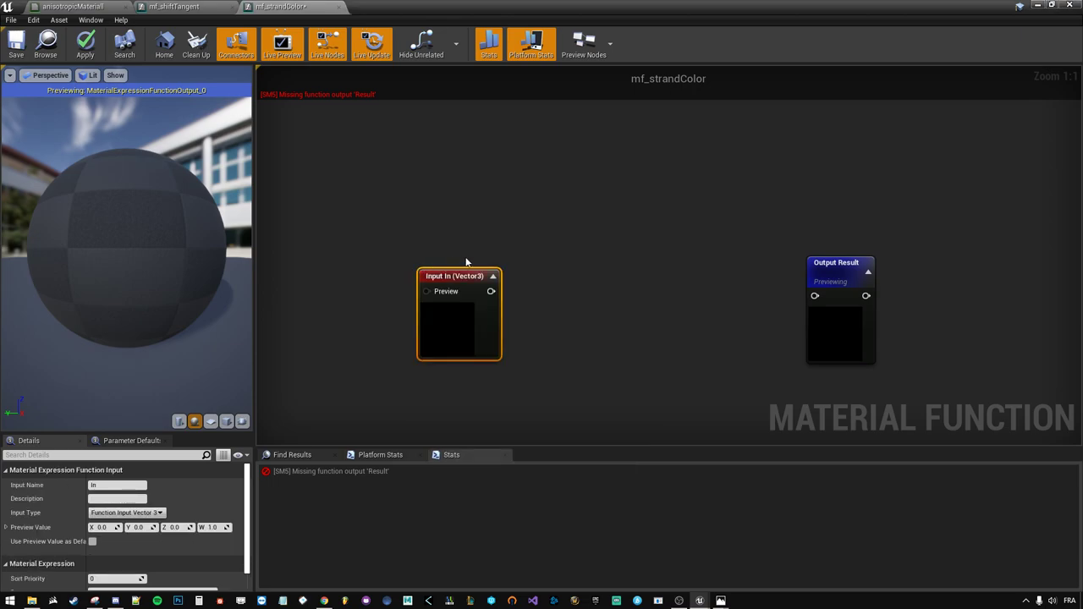
{"action": "left_click", "coordinate": [493, 276]}
{"action": "left_click_drag", "start_coordinate": [453, 275], "coordinate": [448, 220]}
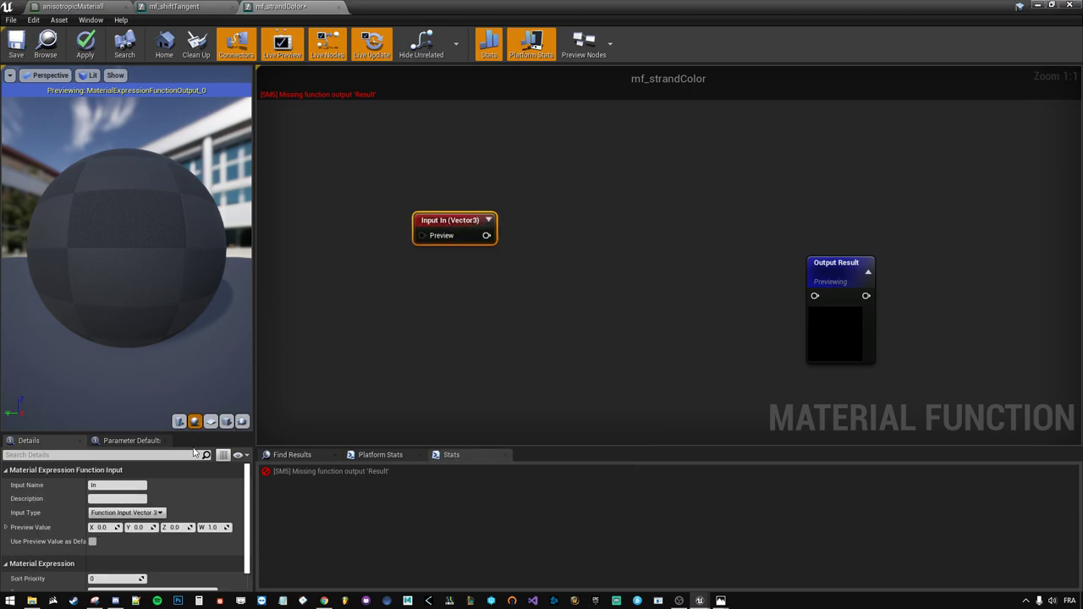
{"action": "left_click", "coordinate": [122, 486]}
{"action": "type", "text": "tangent"}
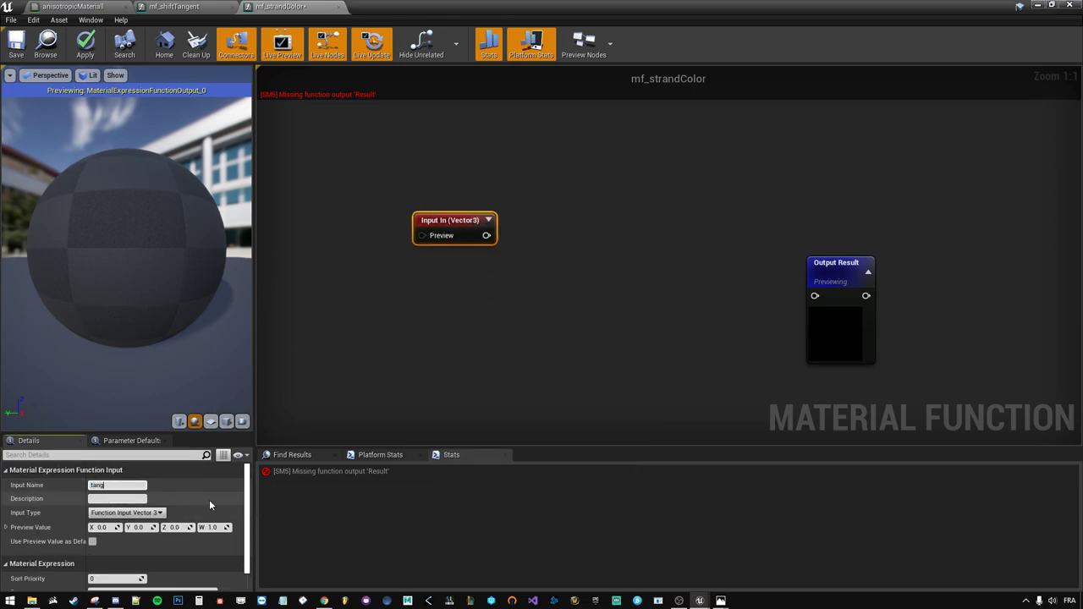
{"action": "key", "text": "Return"}
{"action": "left_click", "coordinate": [530, 290]}
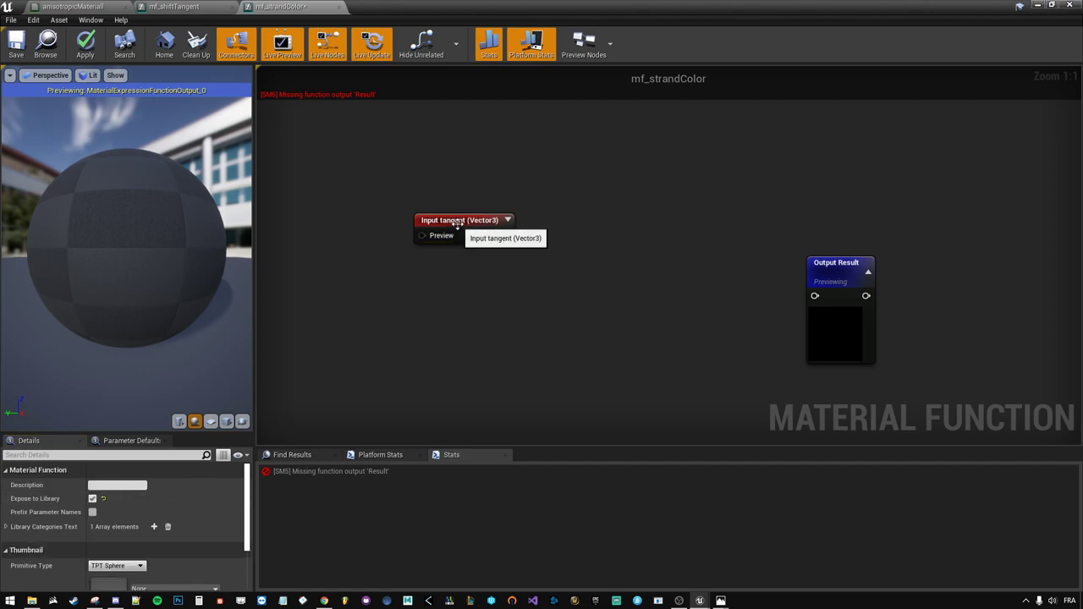
- Duplicate the tangent input and rename the copy lightVector
{"action": "right_click_drag", "start_coordinate": [469, 336], "coordinate": [474, 333]}
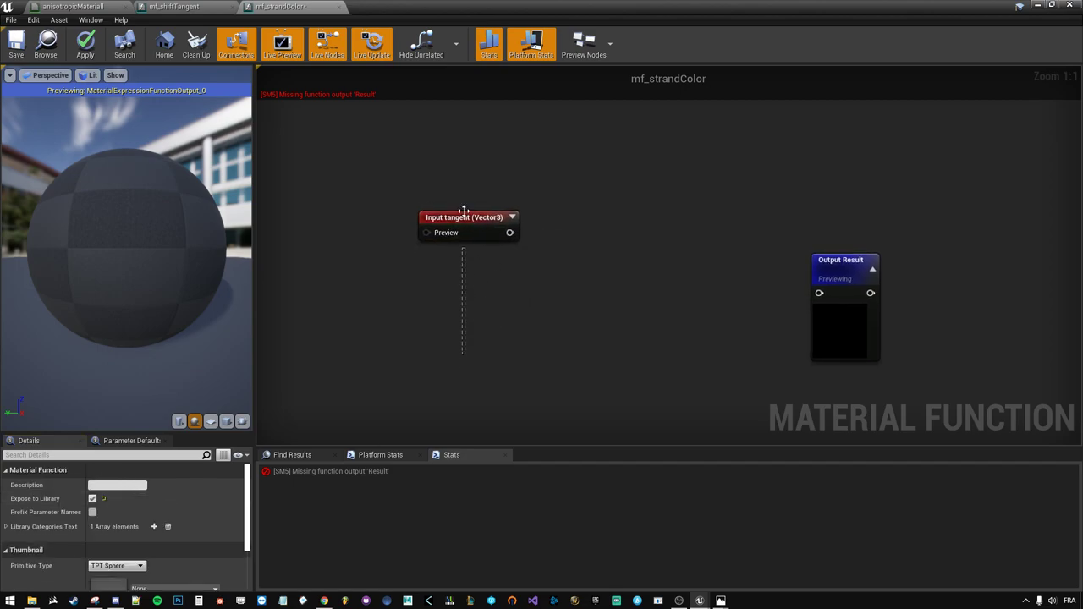
{"action": "key", "text": "ctrl+w"}
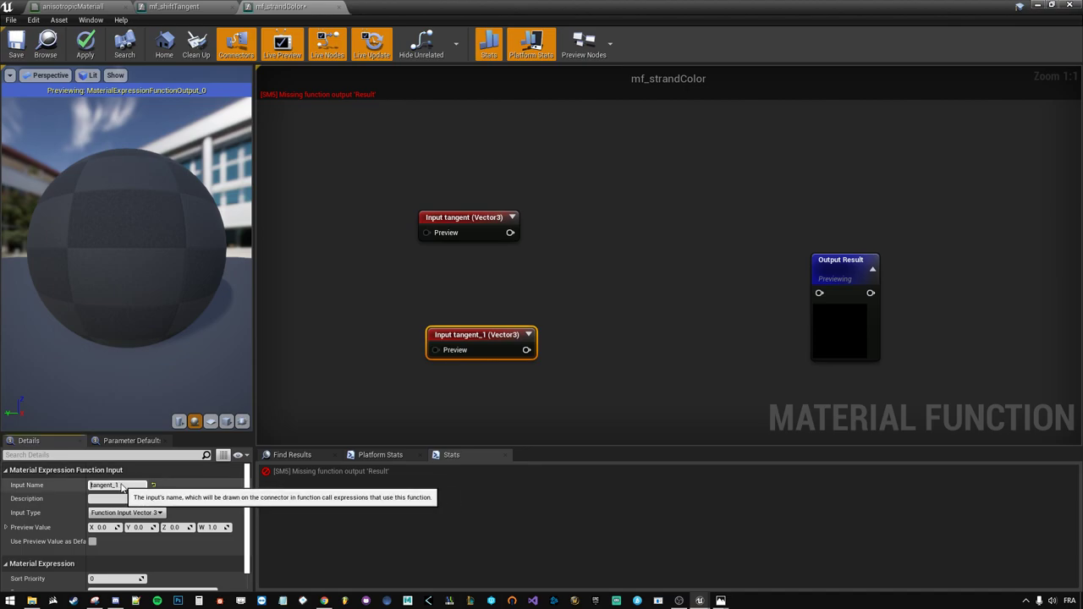
{"action": "left_click", "coordinate": [121, 487]}
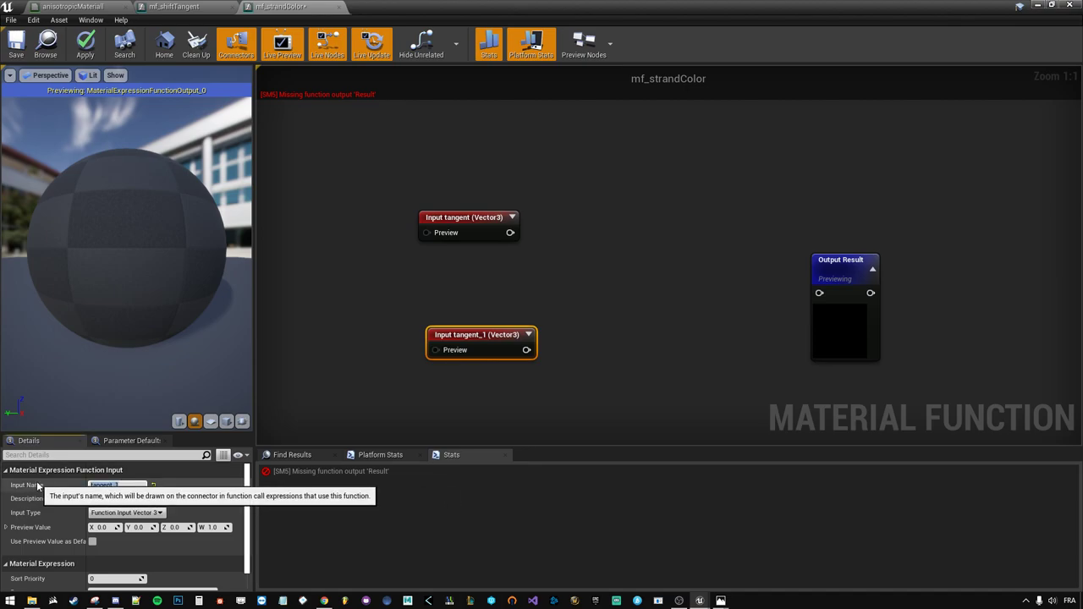
{"action": "key", "text": "BackSpace"}
{"action": "type", "text": "tor"}
{"action": "key", "text": "Return"}
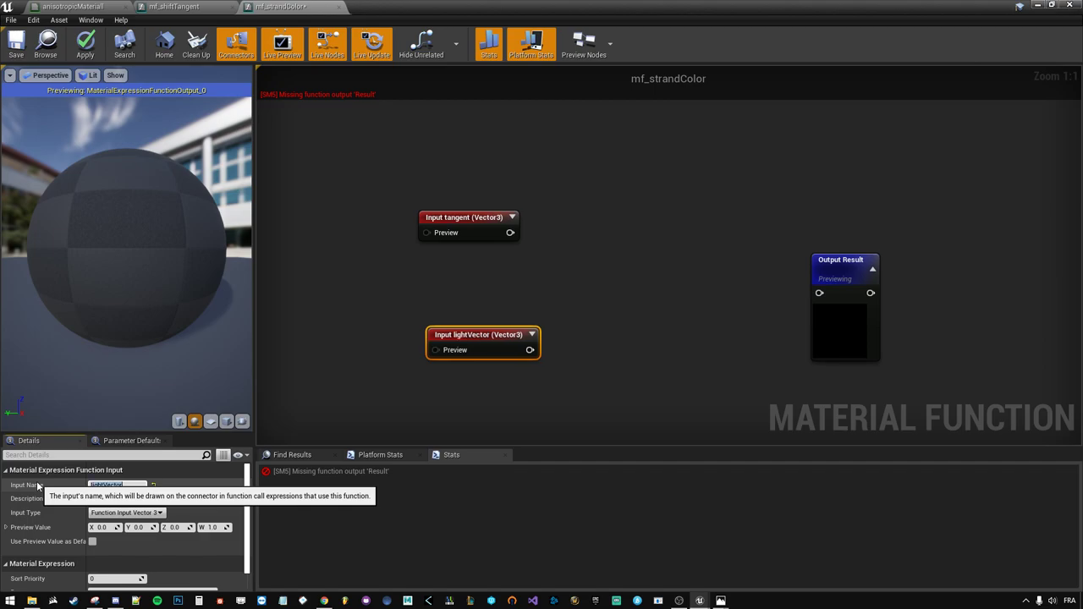
{"action": "left_click", "coordinate": [390, 362]}
{"action": "left_click", "coordinate": [499, 353]}
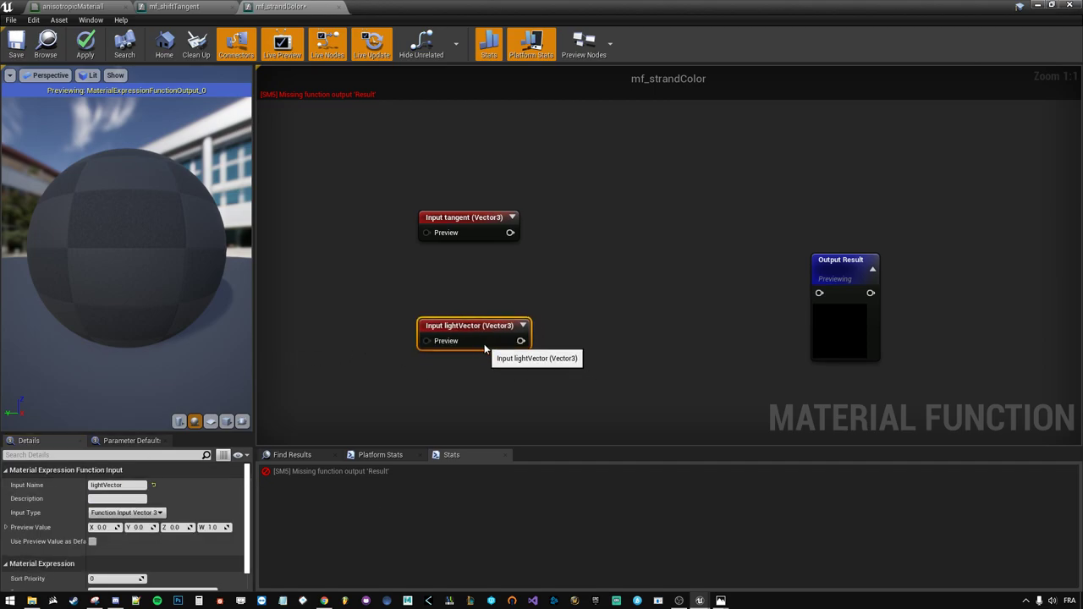
{"action": "right_click_drag", "start_coordinate": [465, 380], "coordinate": [442, 329]}
- Duplicate lightVector and rename the copy viewVector, placed just below it
{"action": "key", "text": "ctrl+w"}
{"action": "left_click_drag", "start_coordinate": [473, 353], "coordinate": [464, 317]}
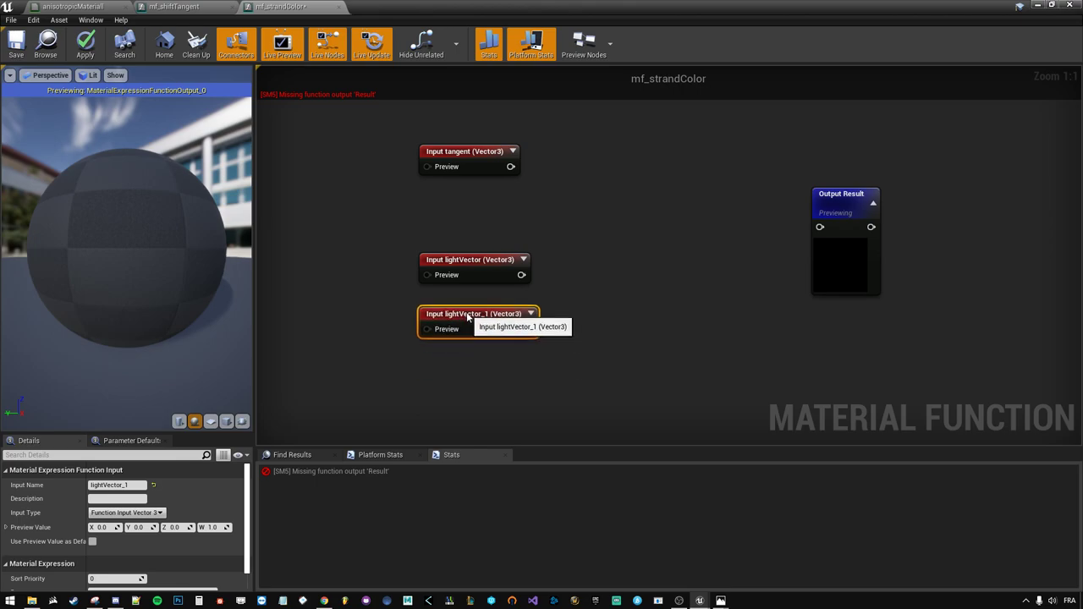
{"action": "left_click", "coordinate": [140, 485]}
{"action": "double_click", "coordinate": [132, 485]}
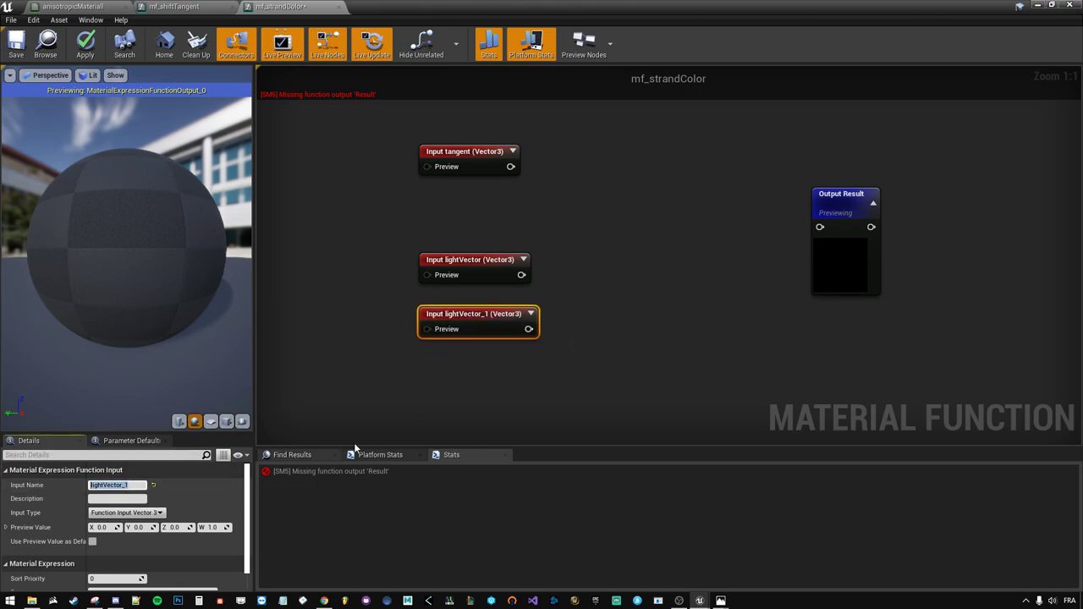
{"action": "type", "text": "viewVe"}
{"action": "type", "text": "ctor"}
{"action": "key", "text": "Return"}
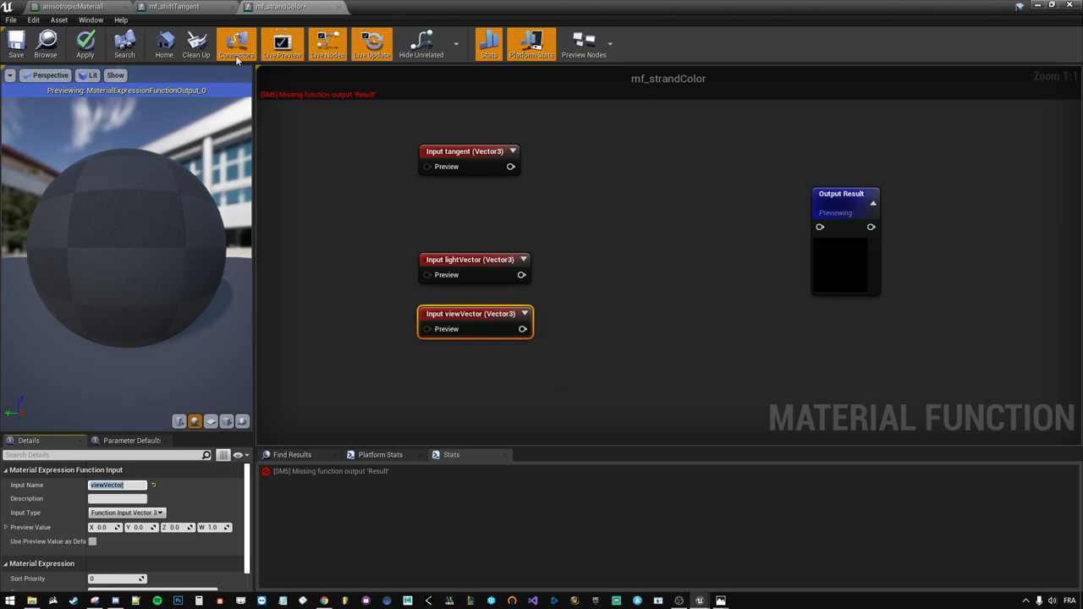
- Add lightVector and viewVector together and normalize the sum
{"action": "right_click_drag", "start_coordinate": [585, 362], "coordinate": [546, 352]}
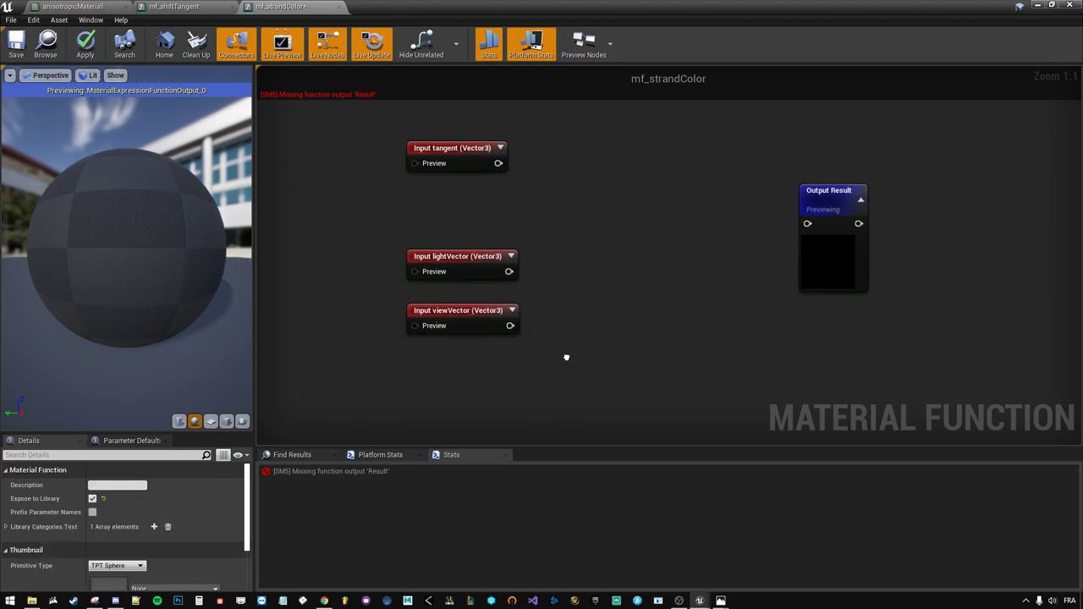
{"action": "left_click_drag", "start_coordinate": [483, 268], "coordinate": [495, 269]}
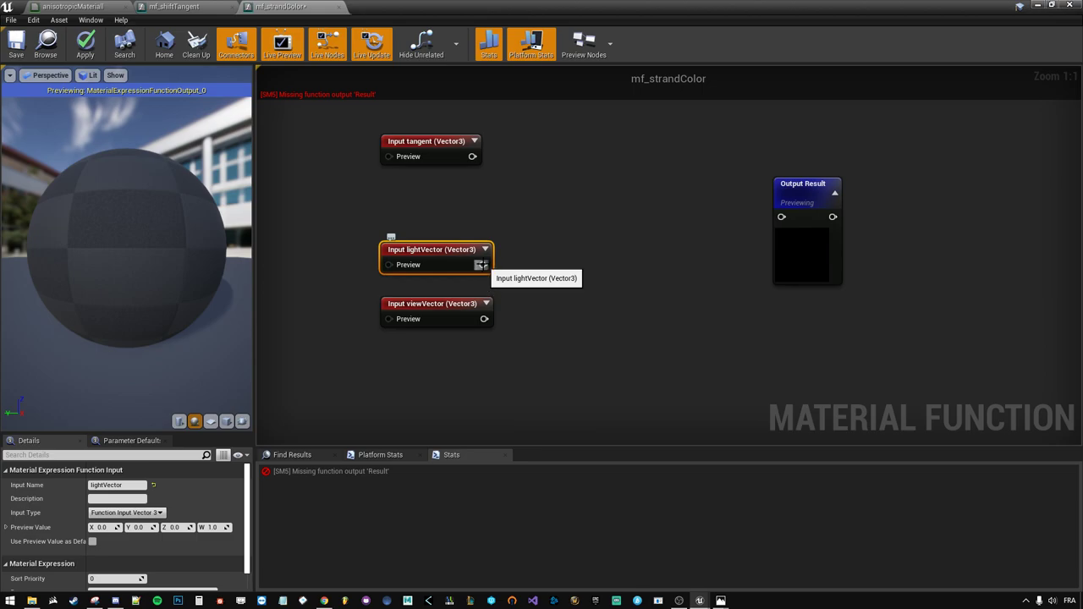
{"action": "type", "text": "add"}
{"action": "key", "text": "Return"}
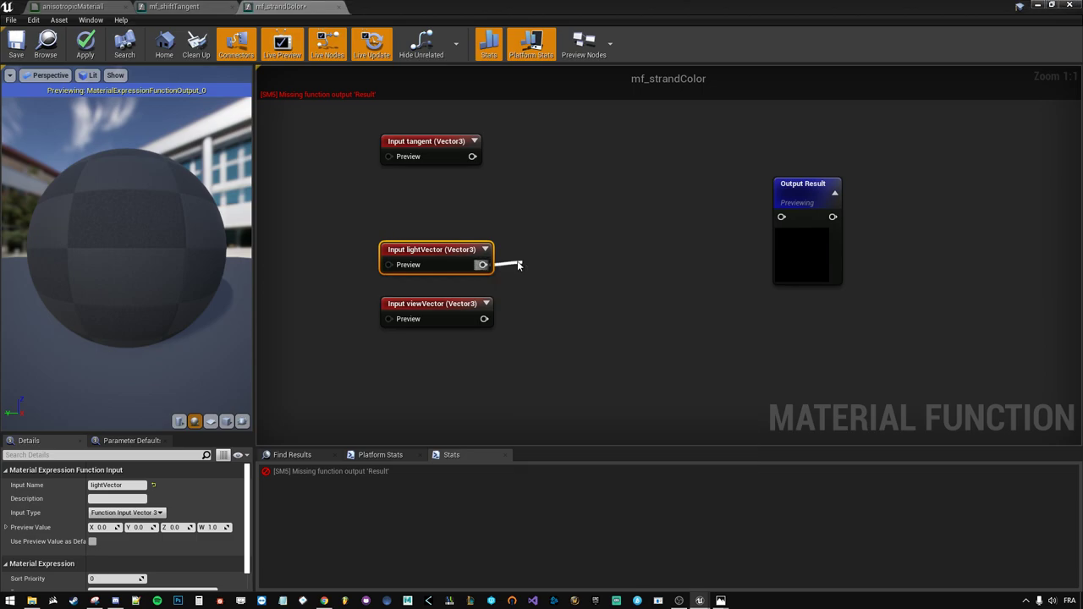
{"action": "mouse_move", "coordinate": [484, 319]}
{"action": "left_mouse_down"}
{"action": "mouse_move", "coordinate": [533, 299]}
{"action": "mouse_move", "coordinate": [521, 248]}
{"action": "left_mouse_up"}
{"action": "mouse_move", "coordinate": [592, 348]}
{"action": "left_mouse_down"}
{"action": "mouse_move", "coordinate": [456, 258]}
{"action": "mouse_move", "coordinate": [392, 339]}
{"action": "left_mouse_up"}
{"action": "left_click_drag", "start_coordinate": [475, 346], "coordinate": [538, 347]}
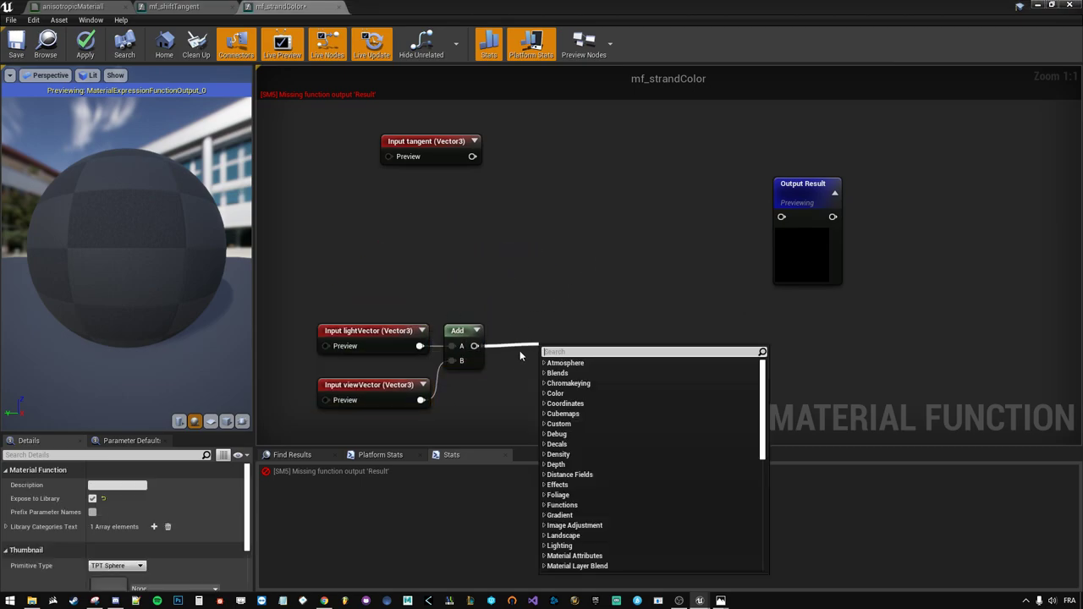
{"action": "type", "text": "normal"}
{"action": "key", "text": "Return"}
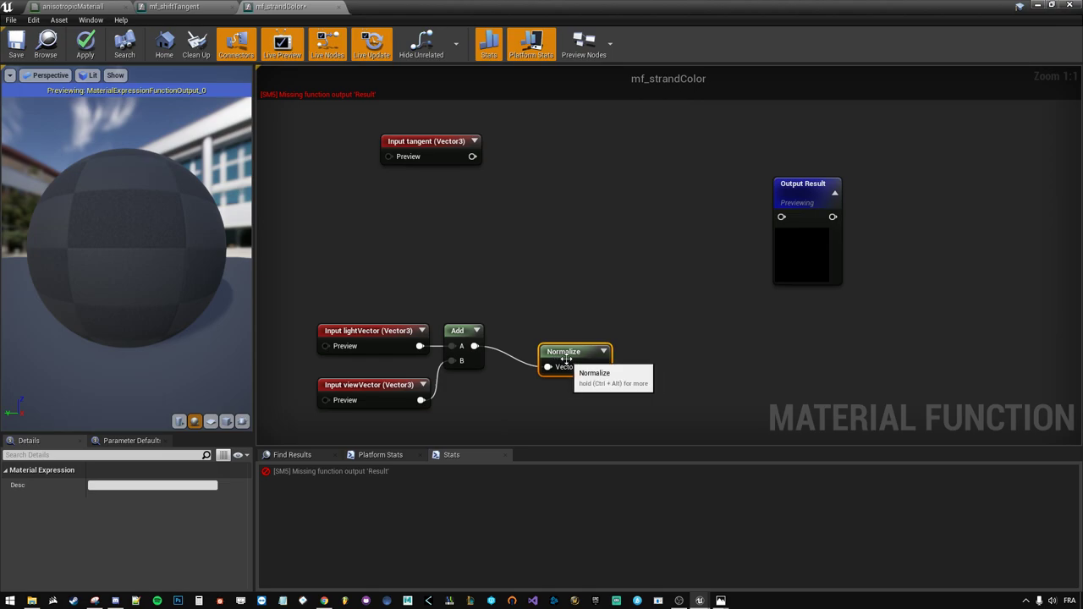
{"action": "left_click_drag", "start_coordinate": [566, 363], "coordinate": [527, 337]}
- Dot the tangent input with the normalized vector through Dot's B input
{"action": "right_click", "coordinate": [527, 337]}
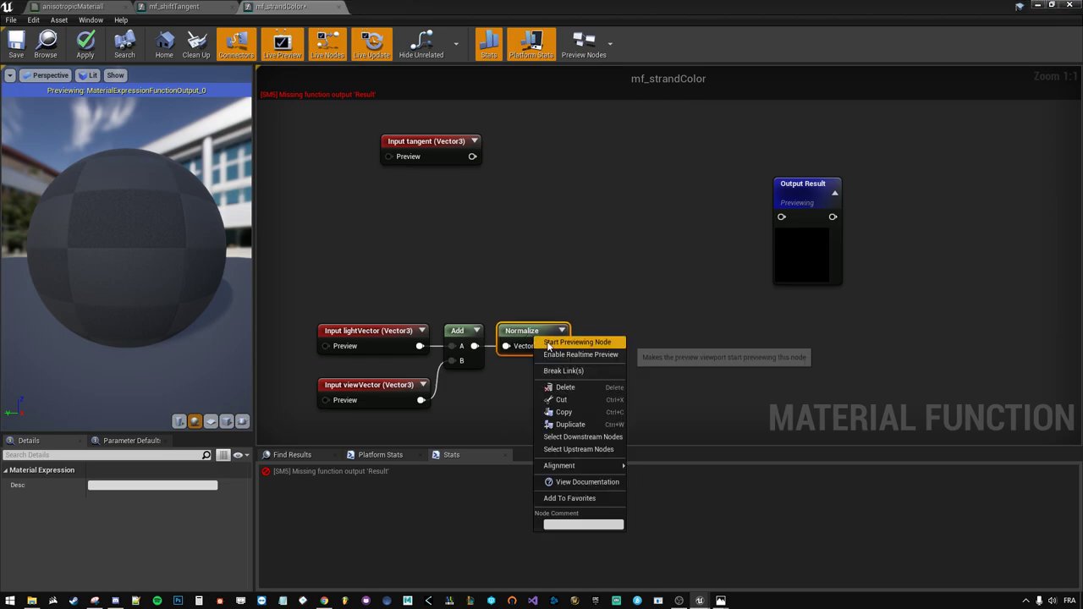
{"action": "left_click", "coordinate": [487, 280]}
{"action": "right_click_drag", "start_coordinate": [416, 241], "coordinate": [388, 247]}
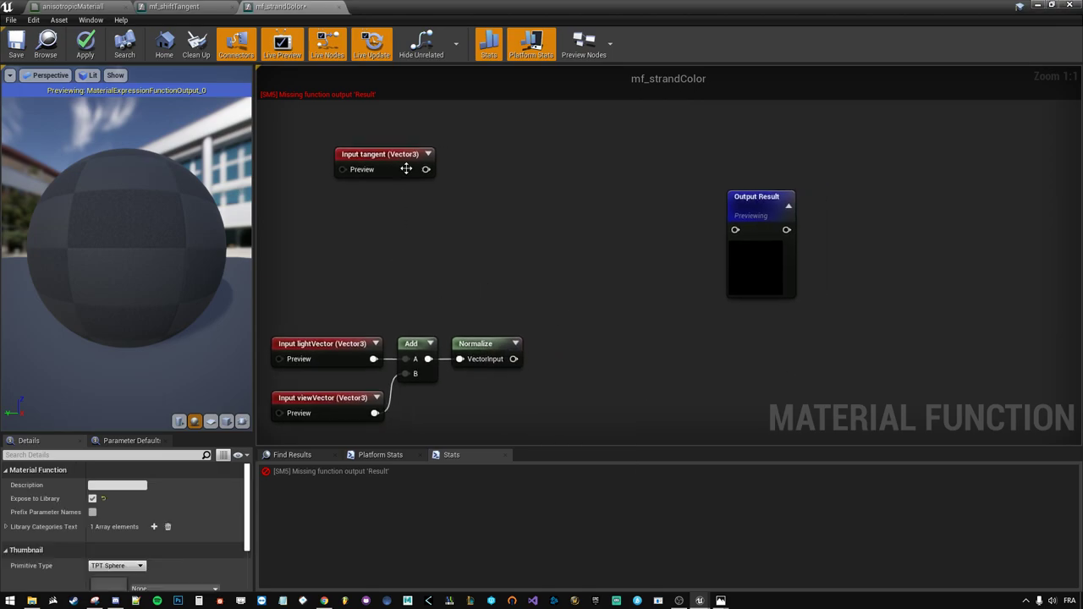
{"action": "mouse_move", "coordinate": [406, 154]}
{"action": "left_mouse_down"}
{"action": "mouse_move", "coordinate": [451, 229]}
{"action": "mouse_move", "coordinate": [531, 245]}
{"action": "left_mouse_up"}
{"action": "type", "text": "dot"}
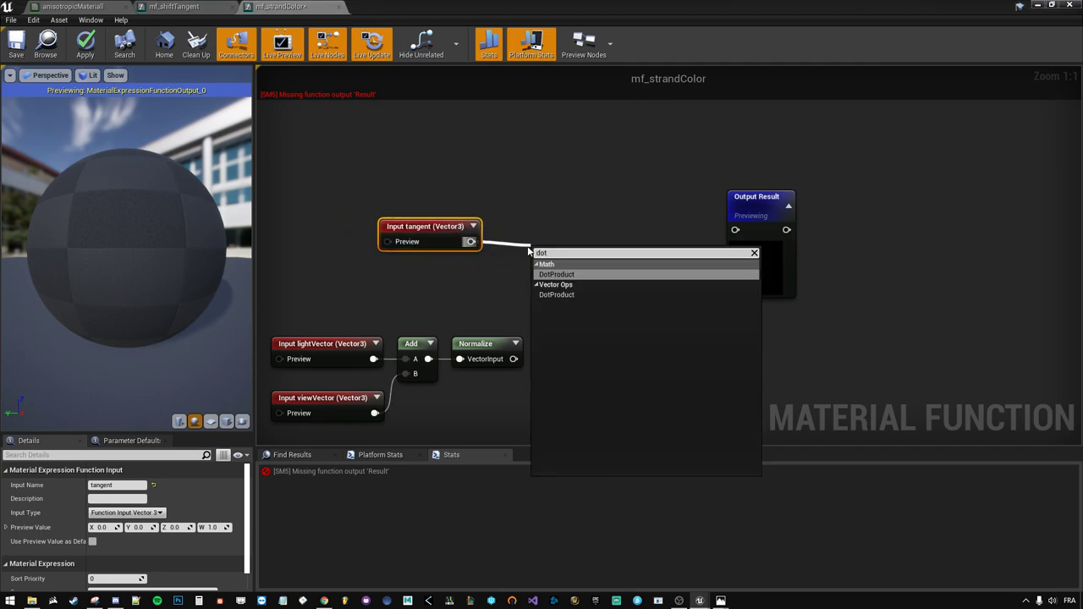
{"action": "key", "text": "Return"}
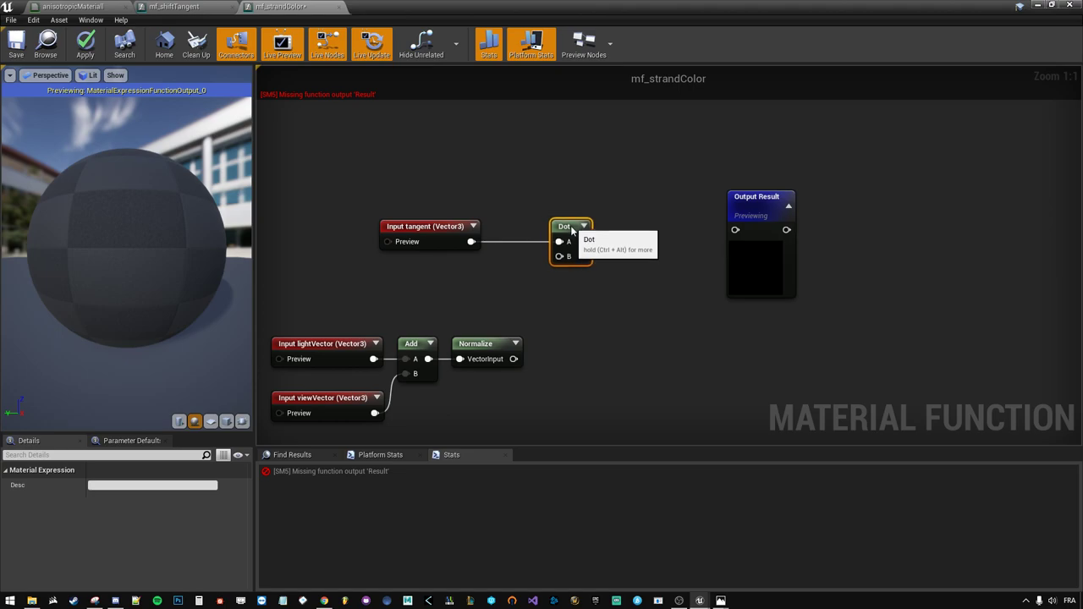
{"action": "left_click_drag", "start_coordinate": [554, 254], "coordinate": [574, 226]}
{"action": "left_click_drag", "start_coordinate": [513, 359], "coordinate": [563, 262]}
{"action": "left_click", "coordinate": [591, 330]}
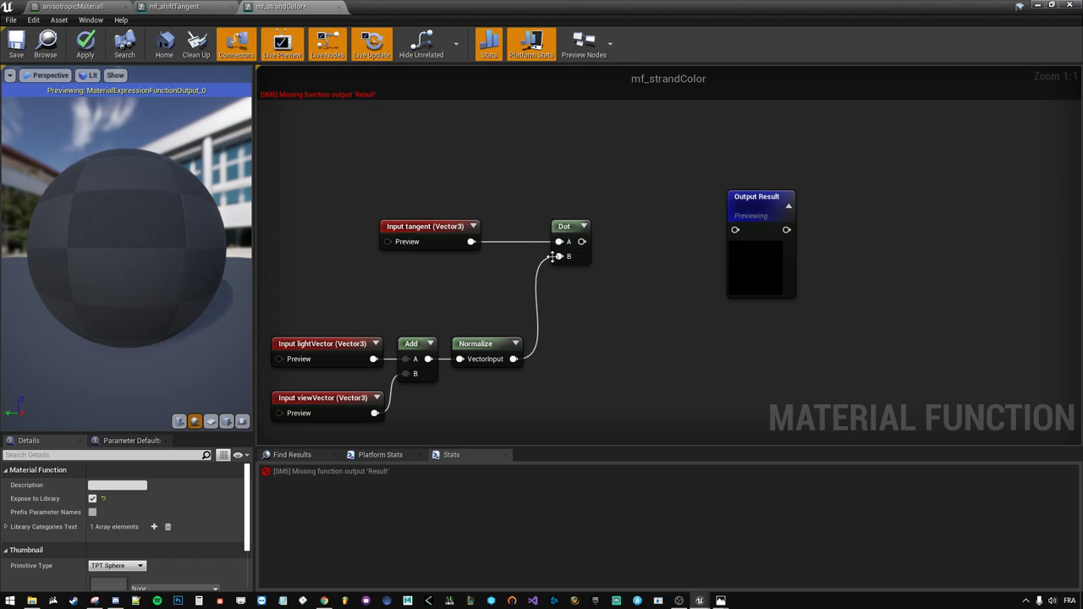
- Rearrange the graph, moving Output Result further right to make room
{"action": "right_click", "coordinate": [532, 189]}
{"action": "left_click", "coordinate": [502, 226]}
{"action": "left_click_drag", "start_coordinate": [559, 256], "coordinate": [464, 174]}
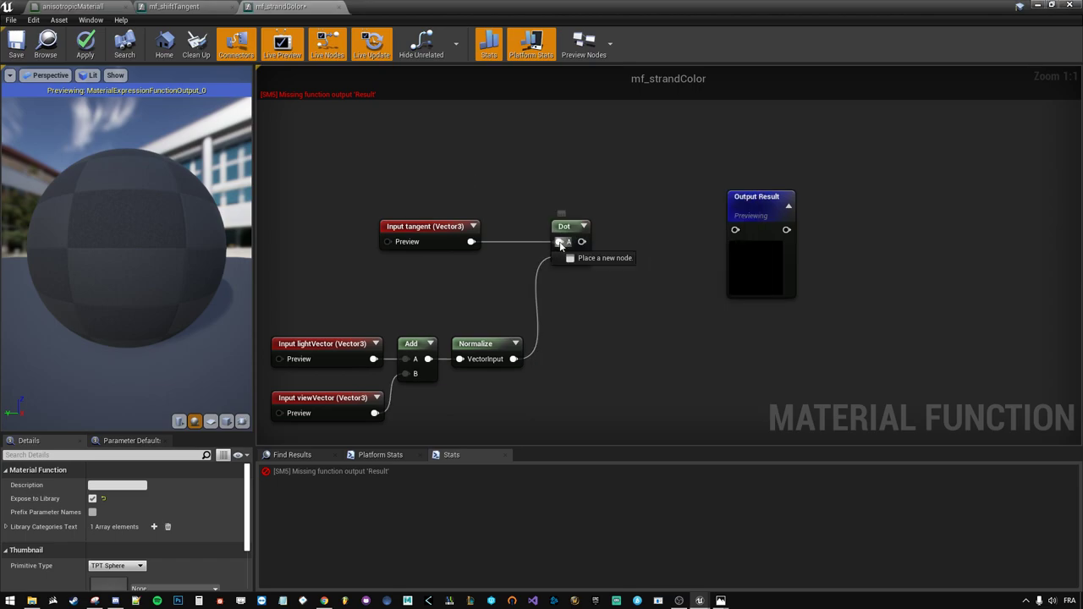
{"action": "key", "text": "Escape"}
{"action": "left_click_drag", "start_coordinate": [559, 255], "coordinate": [499, 303]}
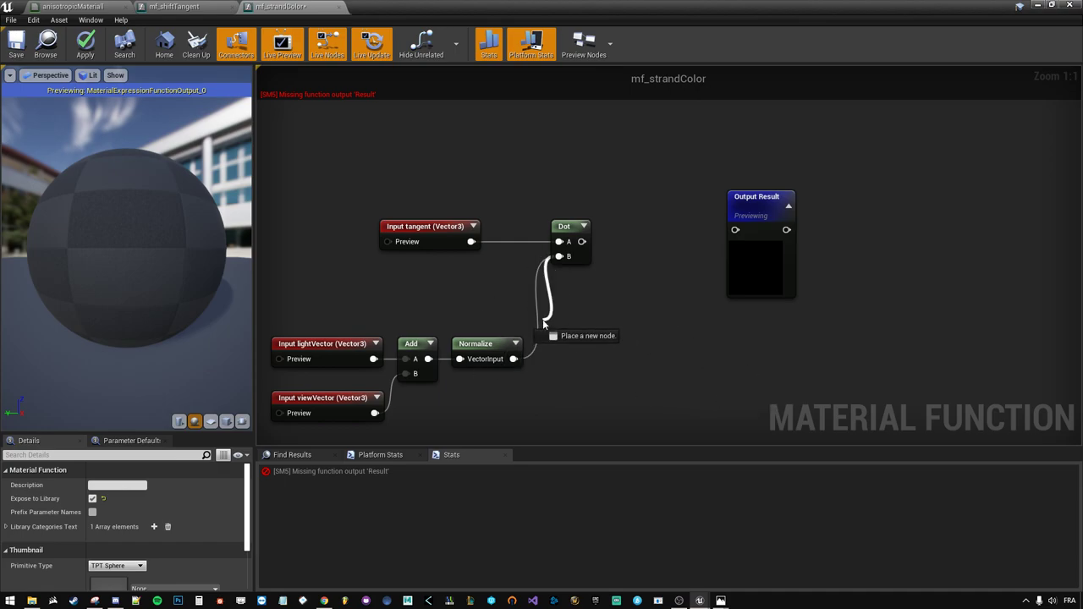
{"action": "left_click_drag", "start_coordinate": [499, 302], "coordinate": [552, 366]}
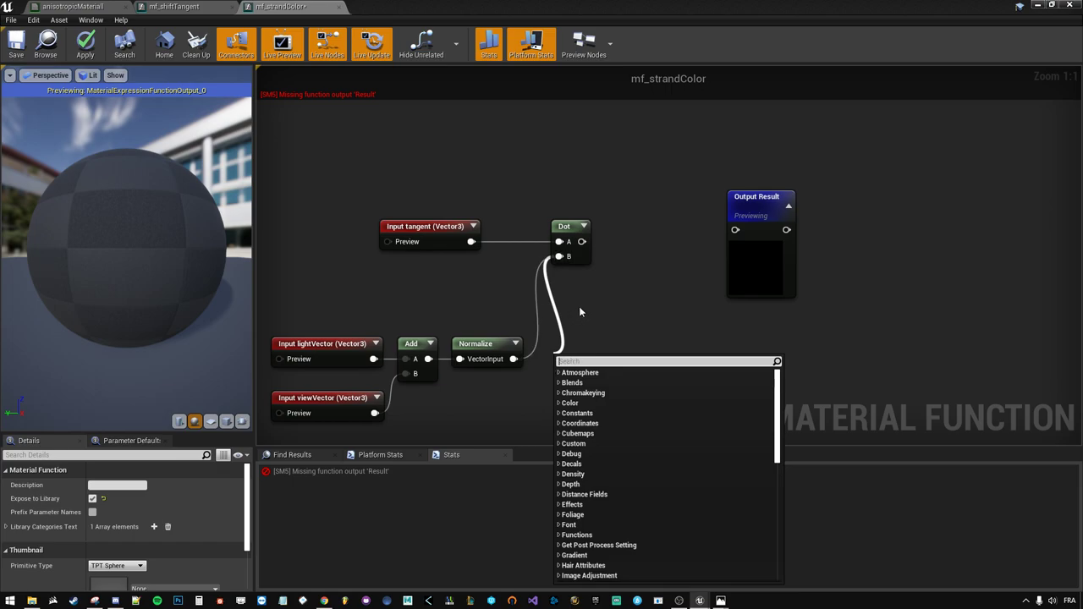
{"action": "left_click", "coordinate": [607, 288]}
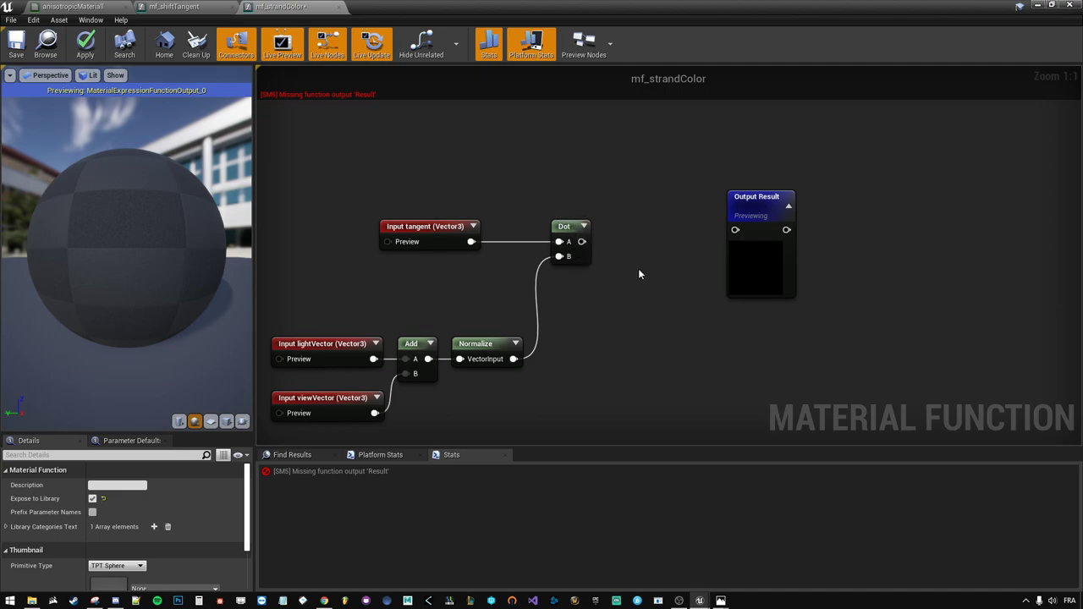
{"action": "right_click_drag", "start_coordinate": [665, 283], "coordinate": [580, 242]}
{"action": "left_click_drag", "start_coordinate": [580, 242], "coordinate": [682, 246]}
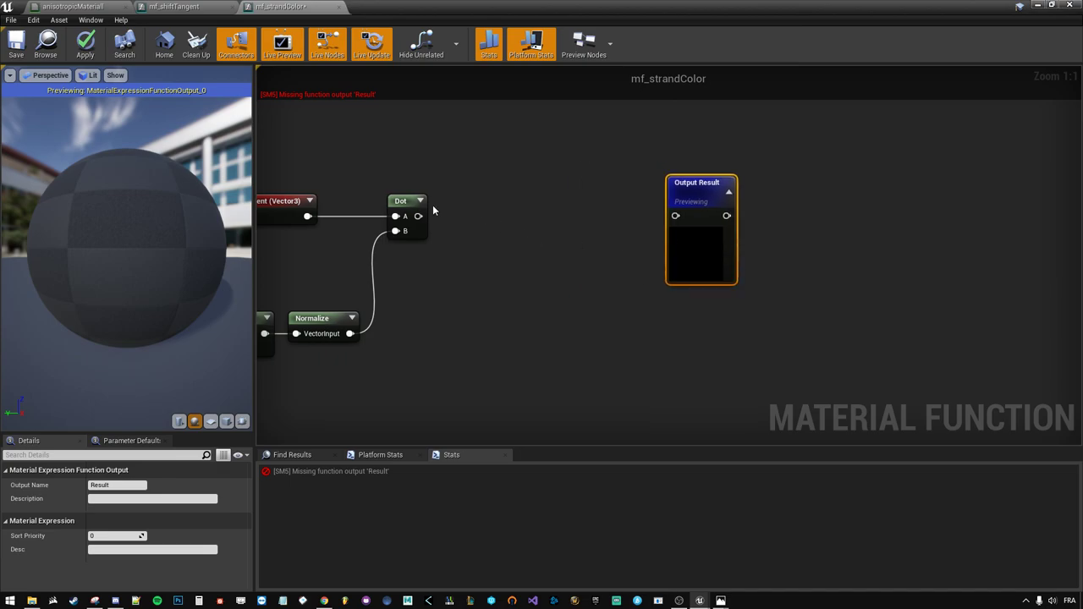
{"action": "right_click_drag", "start_coordinate": [432, 204], "coordinate": [704, 221]}
{"action": "right_click_drag", "start_coordinate": [637, 200], "coordinate": [469, 210]}
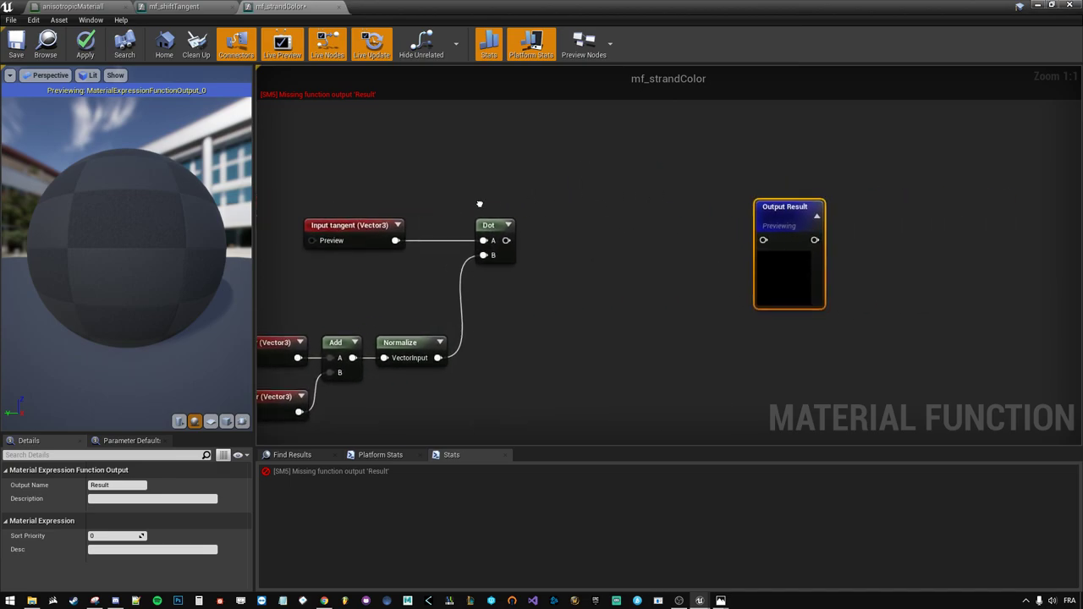
- Feed the Dot result into a new SmoothStep node
{"action": "left_click_drag", "start_coordinate": [490, 246], "coordinate": [615, 236]}
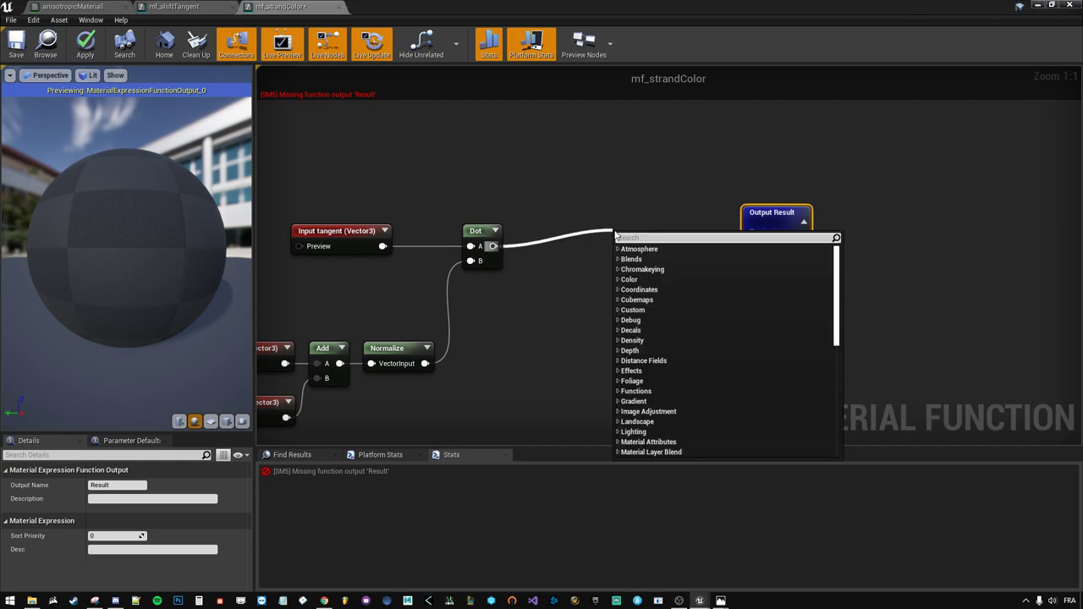
{"action": "type", "text": "smooth"}
{"action": "key", "text": "Return"}
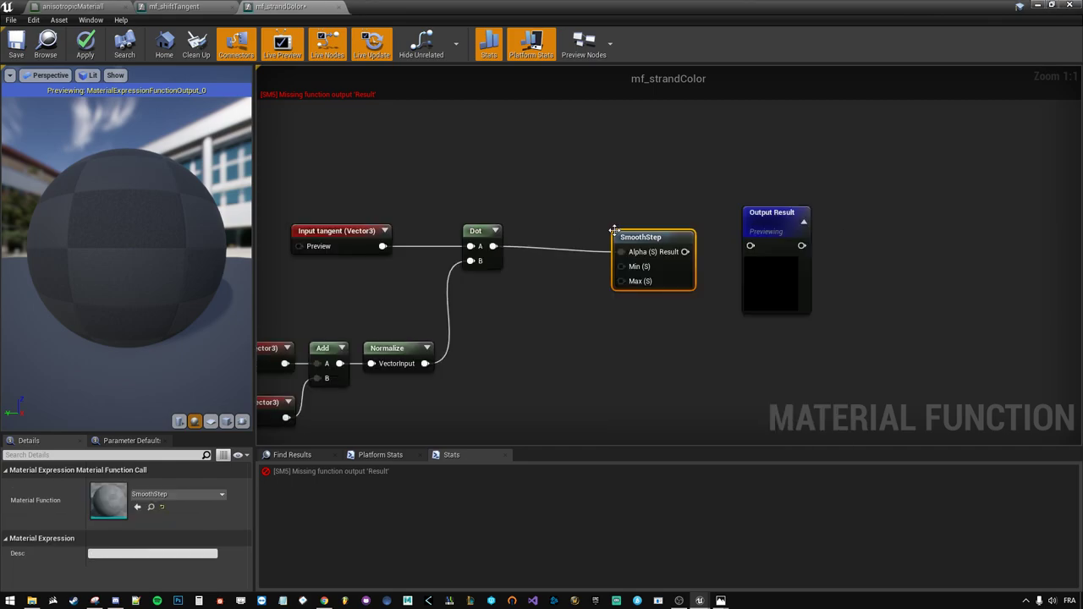
{"action": "left_click_drag", "start_coordinate": [614, 230], "coordinate": [653, 223]}
{"action": "left_click_drag", "start_coordinate": [795, 280], "coordinate": [912, 280]}
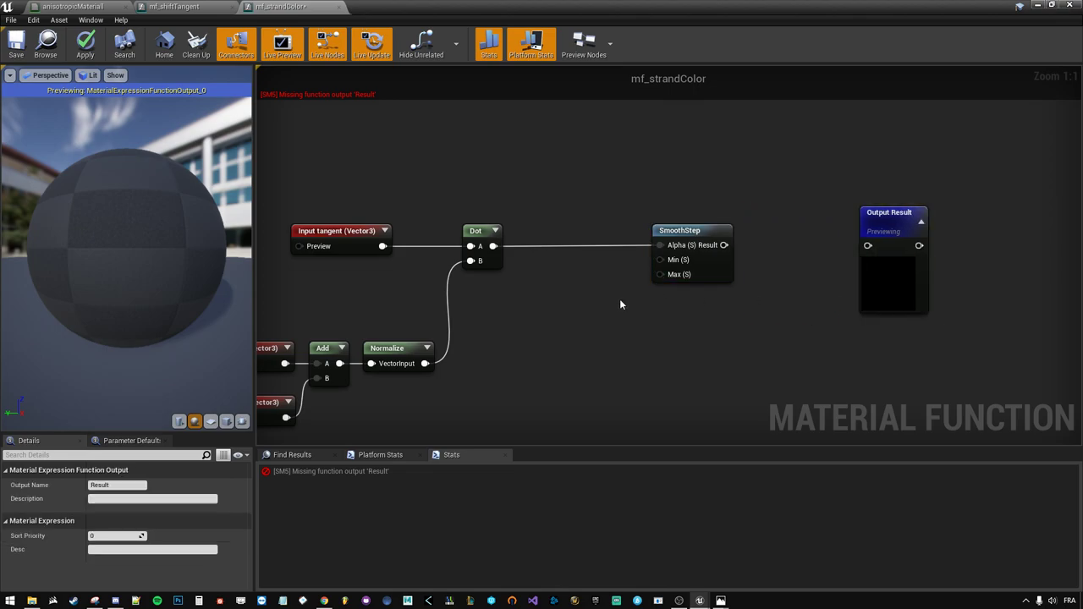
{"action": "left_click", "coordinate": [620, 305]}
- Wire two Constant nodes into SmoothStep's Min and Max inputs
{"action": "left_click_drag", "start_coordinate": [660, 260], "coordinate": [609, 256]}
{"action": "type", "text": "c"}
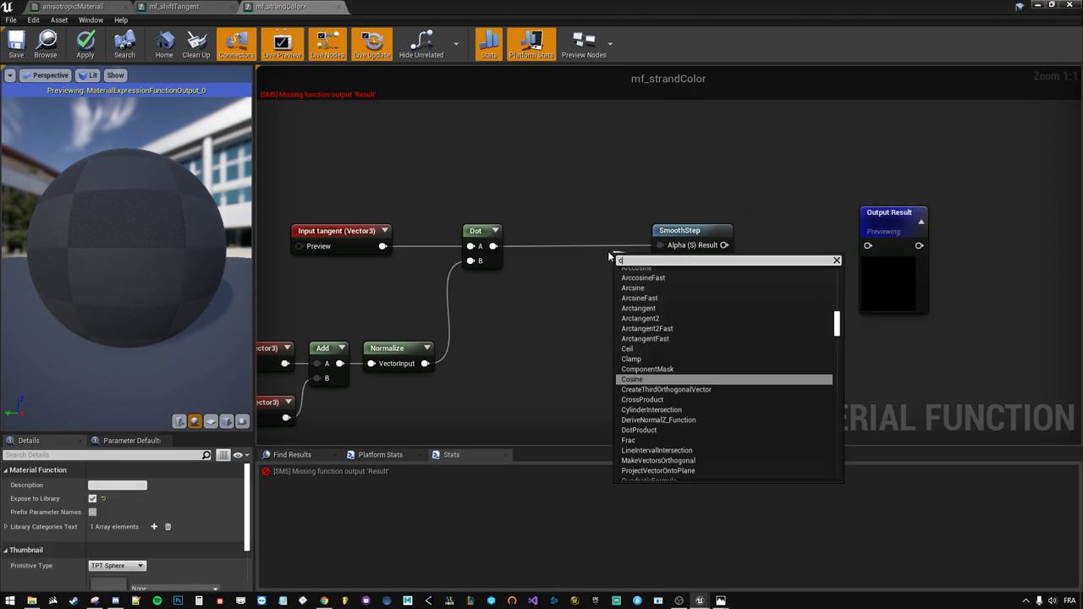
{"action": "type", "text": "onst"}
{"action": "key", "text": "Return"}
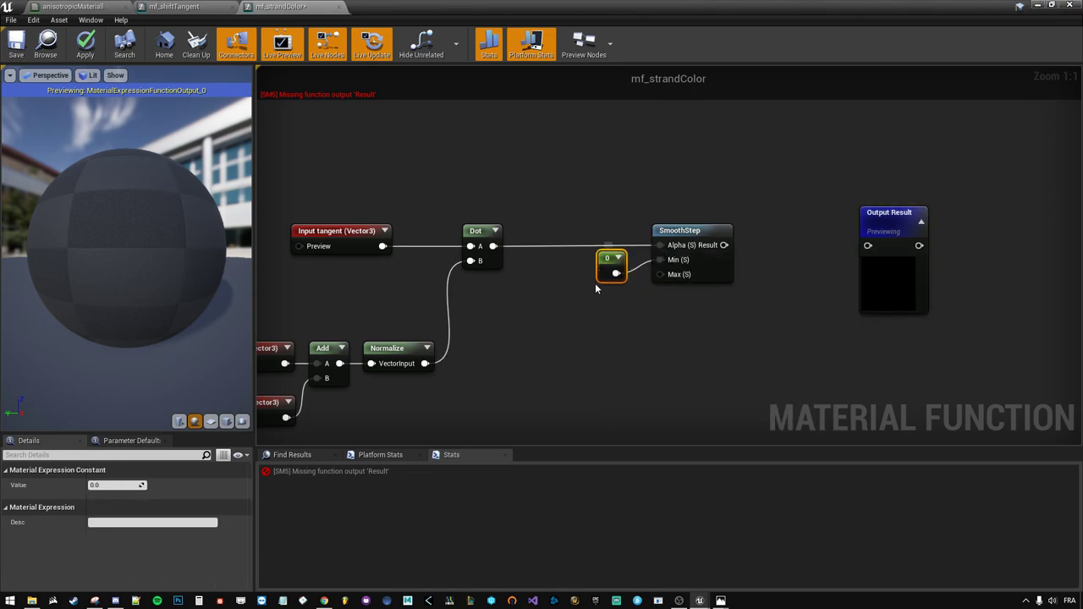
{"action": "key", "text": "ctrl+c"}
{"action": "key", "text": "ctrl+v"}
{"action": "left_click_drag", "start_coordinate": [660, 274], "coordinate": [616, 310]}
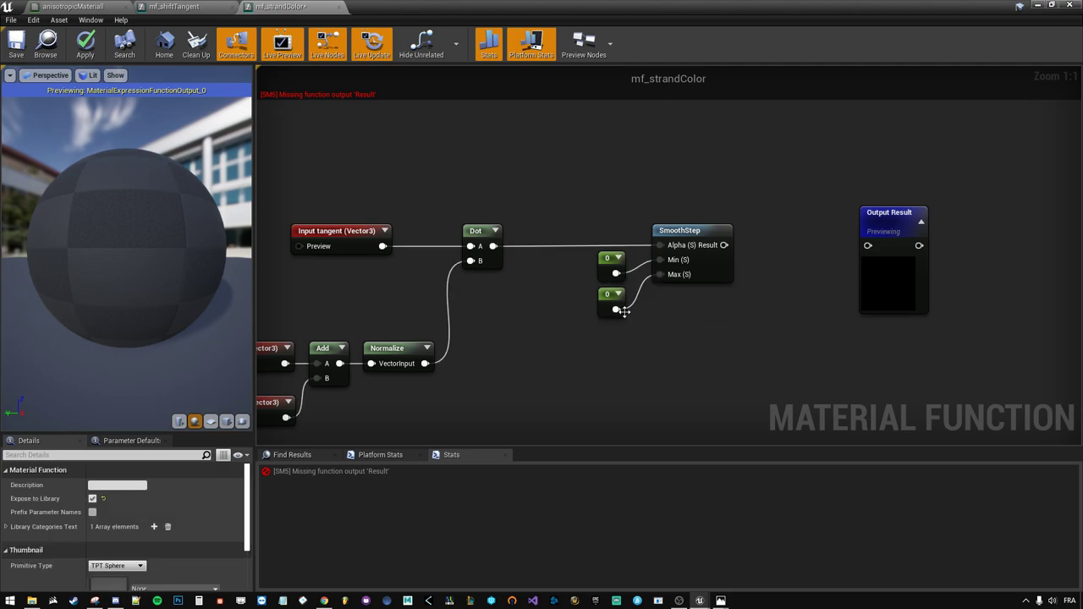
{"action": "left_click", "coordinate": [623, 310]}
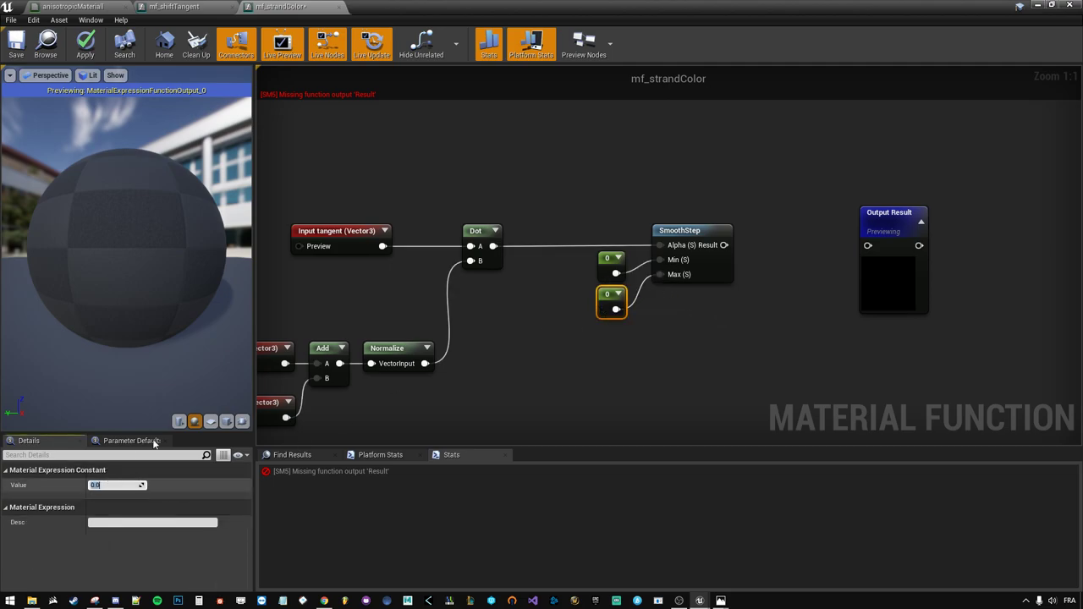
- Set the Min constant to -1, keeping Max at 0
{"action": "left_click", "coordinate": [602, 258]}
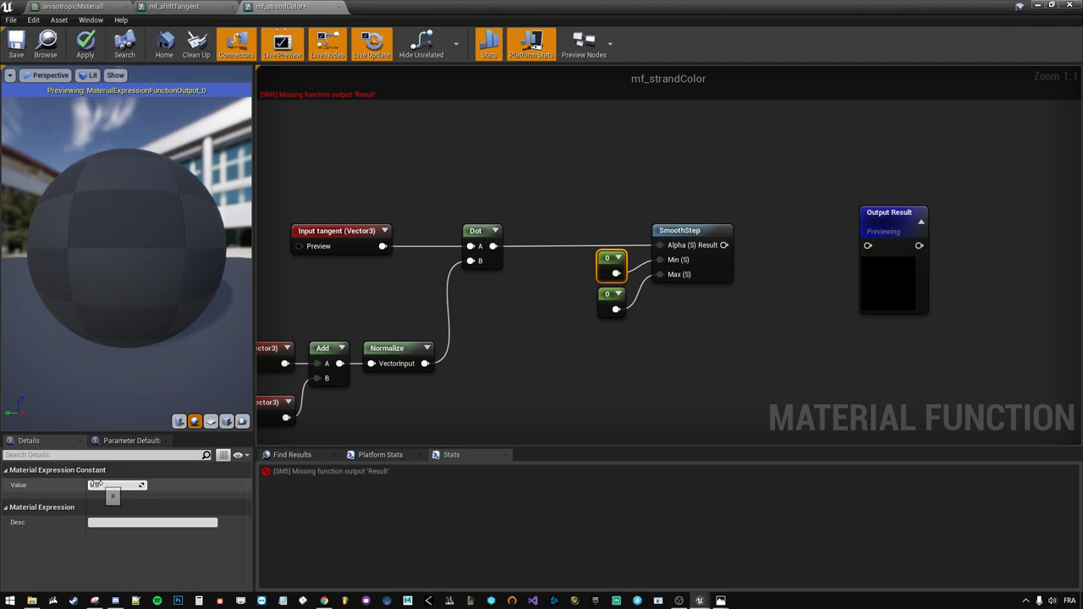
{"action": "left_click", "coordinate": [96, 485]}
{"action": "type", "text": "-1"}
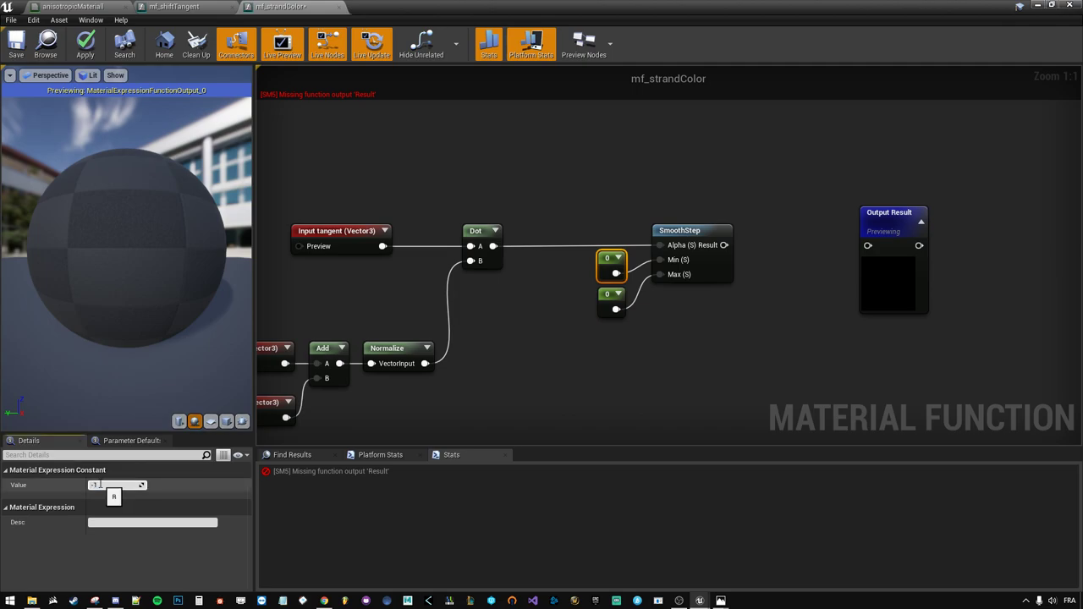
{"action": "key", "text": "Return"}
{"action": "left_click", "coordinate": [581, 318]}
{"action": "left_click", "coordinate": [607, 306]}
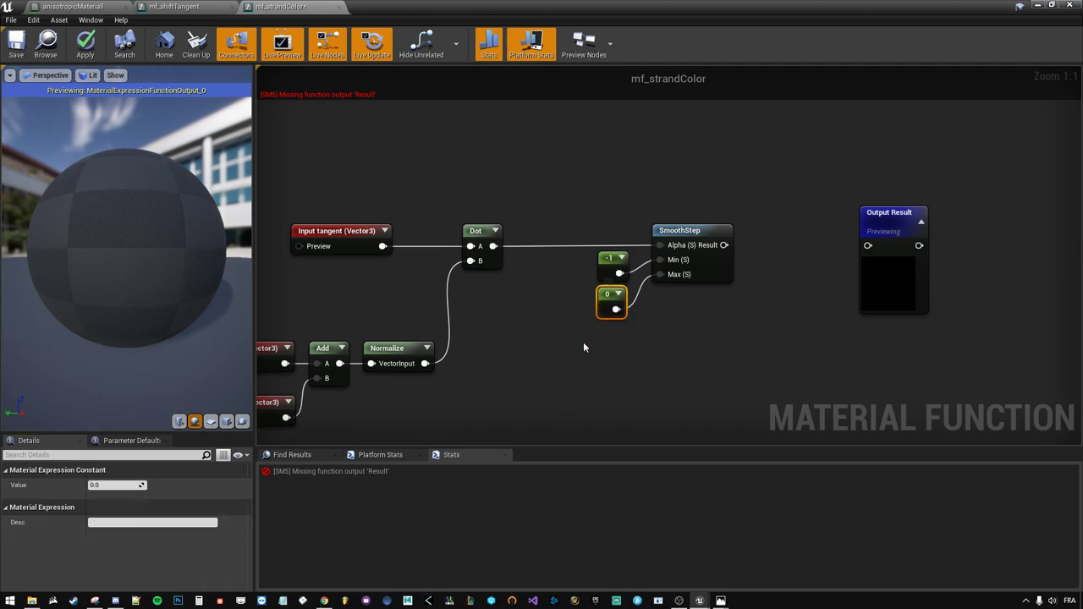
{"action": "right_click_drag", "start_coordinate": [583, 347], "coordinate": [515, 322]}
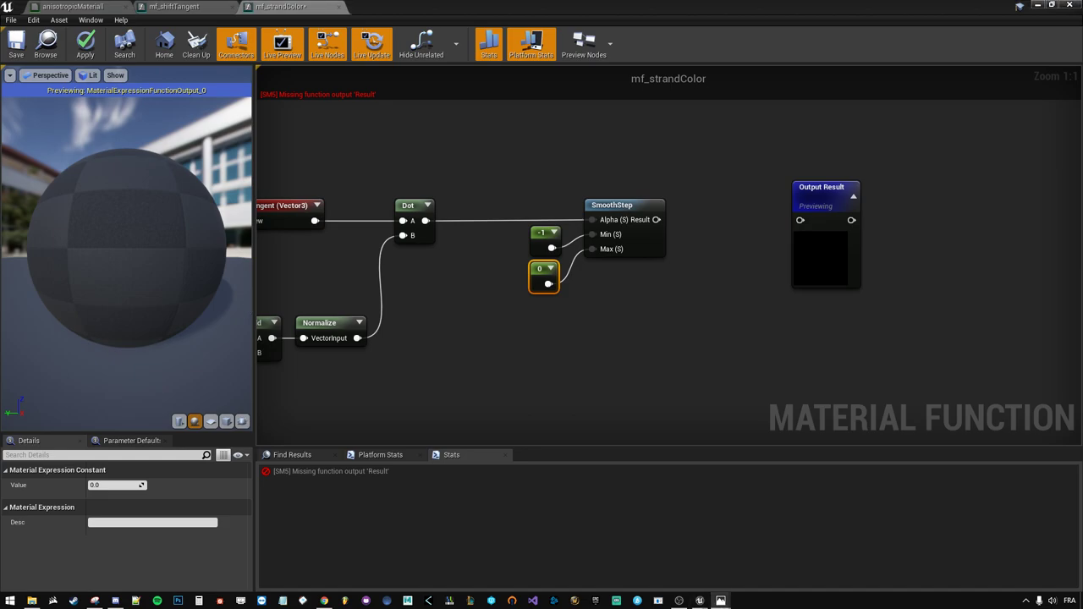
{"action": "left_click", "coordinate": [502, 360]}
{"action": "left_click_drag", "start_coordinate": [425, 220], "coordinate": [479, 351]}
- Square the Dot result with a Multiply and follow it with a 1-x node
{"action": "type", "text": "multiply"}
{"action": "key", "text": "Return"}
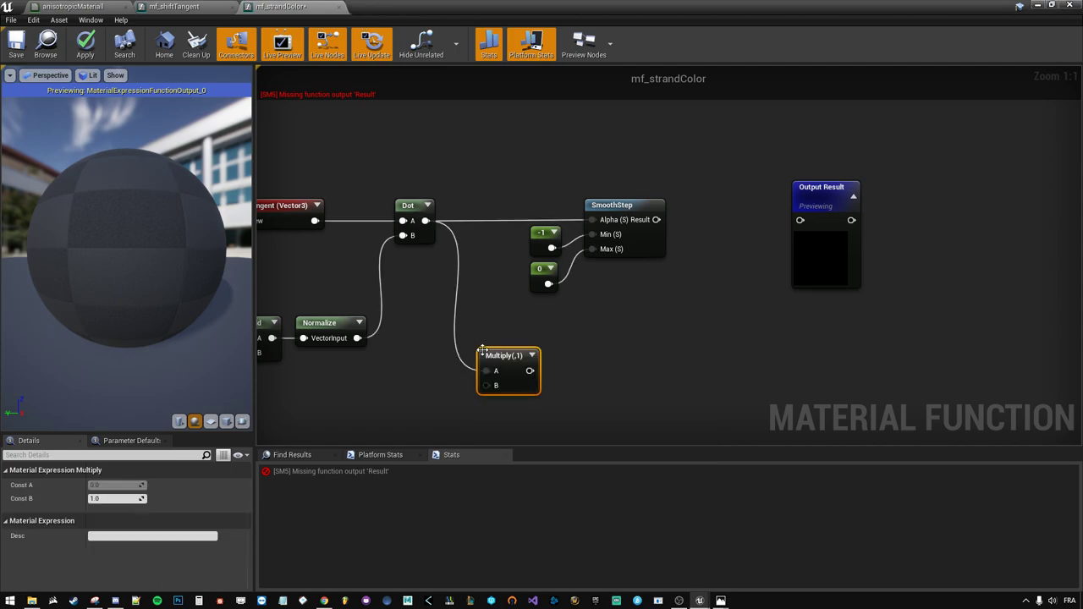
{"action": "mouse_move", "coordinate": [426, 220]}
{"action": "left_mouse_down"}
{"action": "mouse_move", "coordinate": [487, 394]}
{"action": "mouse_move", "coordinate": [520, 370]}
{"action": "left_mouse_up"}
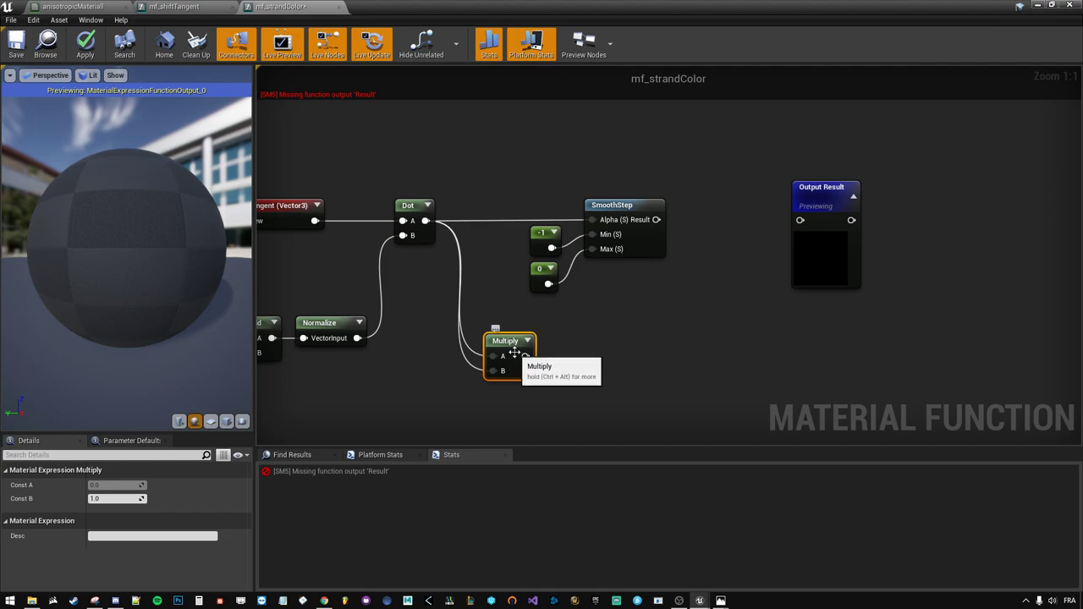
{"action": "left_click_drag", "start_coordinate": [526, 355], "coordinate": [561, 364]}
{"action": "type", "text": "1-x"}
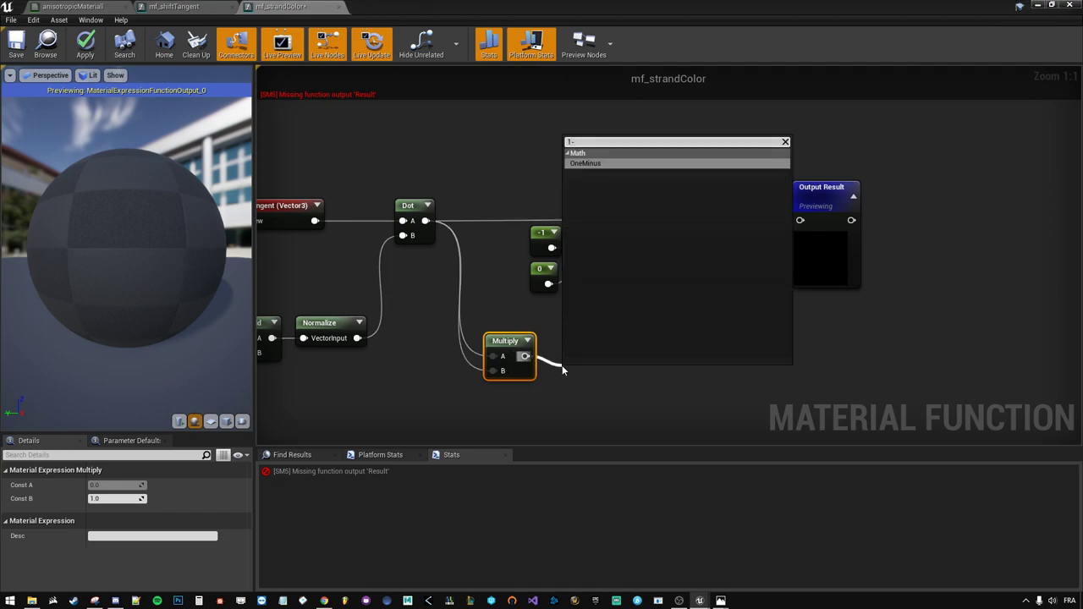
{"action": "key", "text": "Return"}
{"action": "mouse_move", "coordinate": [563, 365]}
{"action": "left_mouse_down"}
{"action": "mouse_move", "coordinate": [548, 333]}
{"action": "mouse_move", "coordinate": [615, 362]}
{"action": "left_mouse_up"}
- Chain a Sqrt node and then a Power node after 1-x
{"action": "left_click", "coordinate": [661, 381]}
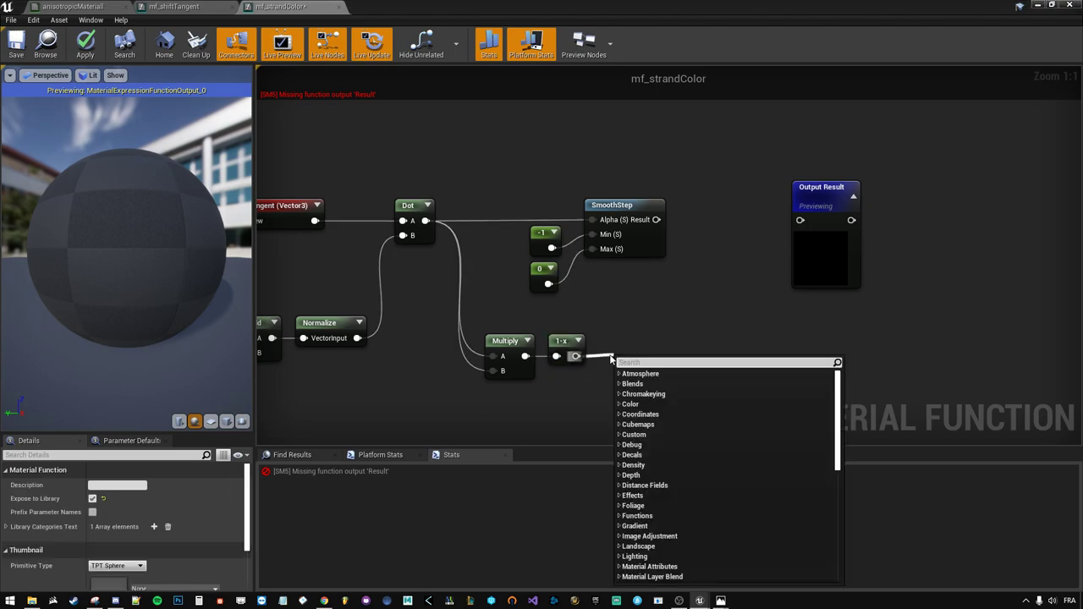
{"action": "type", "text": "sqrt"}
{"action": "key", "text": "Return"}
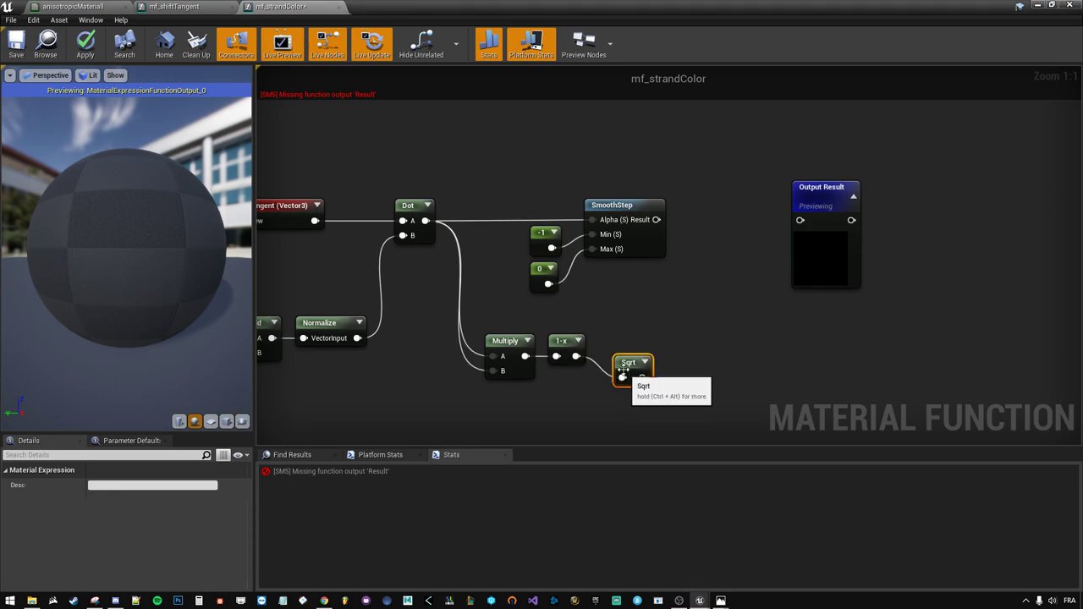
{"action": "left_click_drag", "start_coordinate": [611, 361], "coordinate": [591, 340]}
{"action": "left_click", "coordinate": [645, 346]}
{"action": "right_click_drag", "start_coordinate": [645, 346], "coordinate": [511, 280]}
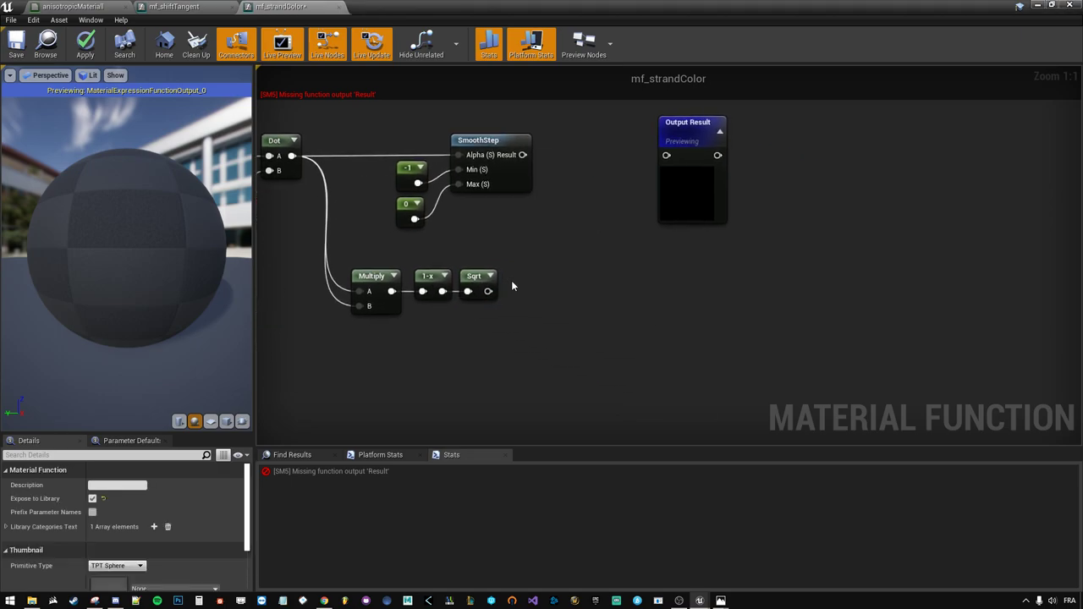
{"action": "mouse_move", "coordinate": [489, 291]}
{"action": "left_mouse_down"}
{"action": "mouse_move", "coordinate": [533, 299]}
{"action": "mouse_move", "coordinate": [506, 267]}
{"action": "left_mouse_up"}
{"action": "type", "text": "power"}
{"action": "key", "text": "Return"}
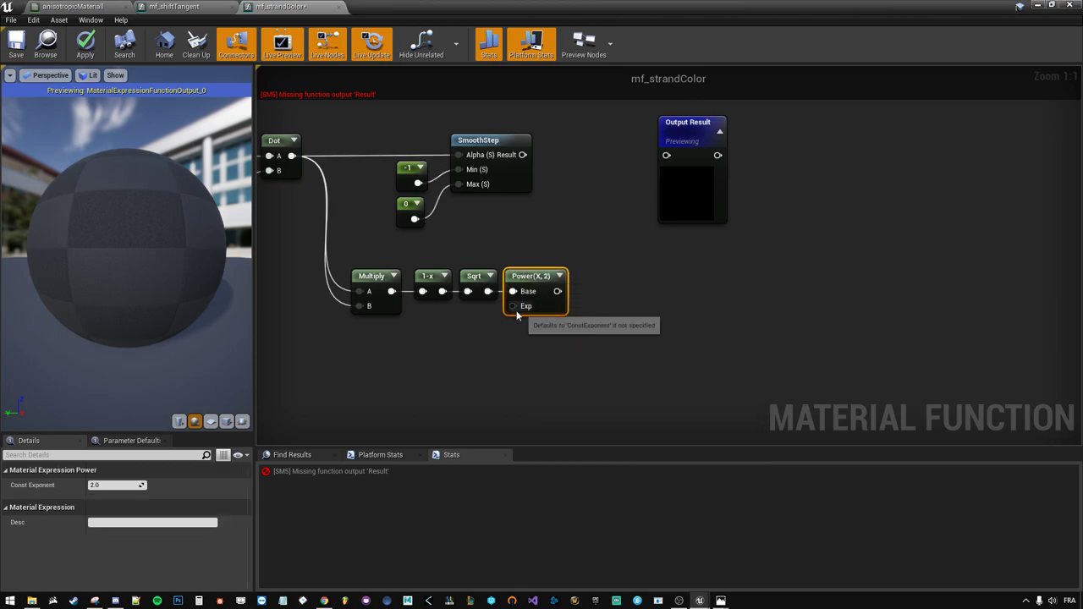
{"action": "left_click", "coordinate": [467, 348]}
{"action": "right_click", "coordinate": [467, 348]}
- Add a scalar function input named power and wire it into Power's exponent
{"action": "type", "text": "functi"}
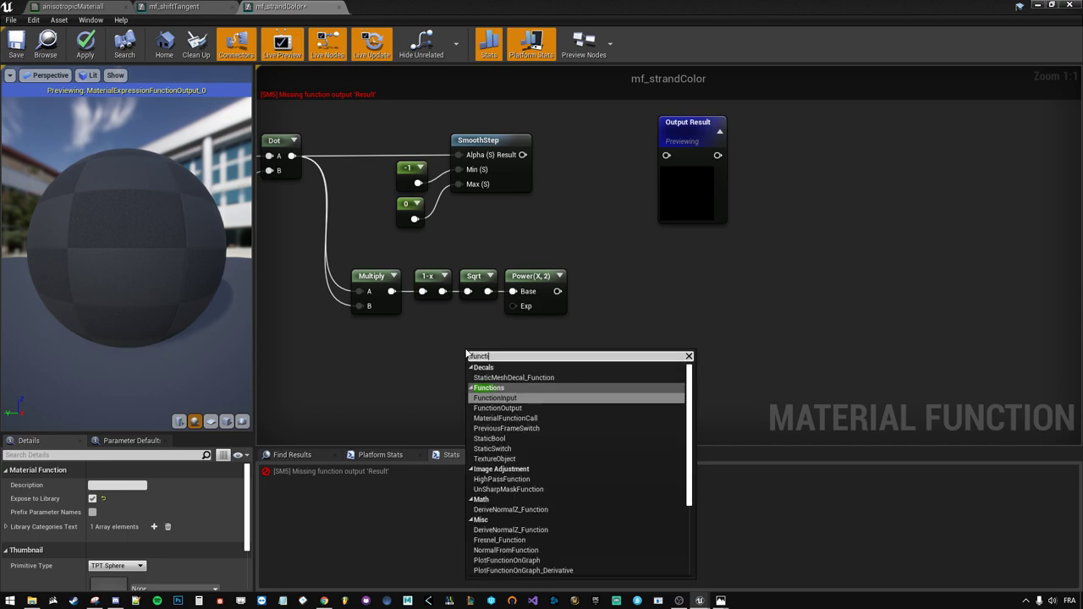
{"action": "key", "text": "Return"}
{"action": "left_click", "coordinate": [540, 356]}
{"action": "left_click_drag", "start_coordinate": [525, 356], "coordinate": [465, 339]}
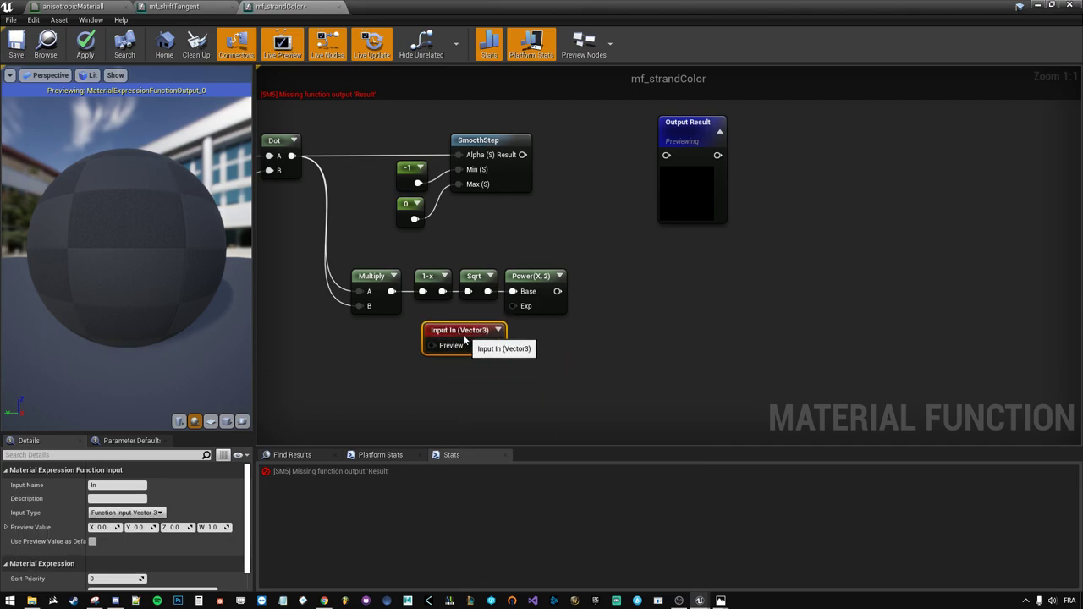
{"action": "left_click", "coordinate": [127, 512]}
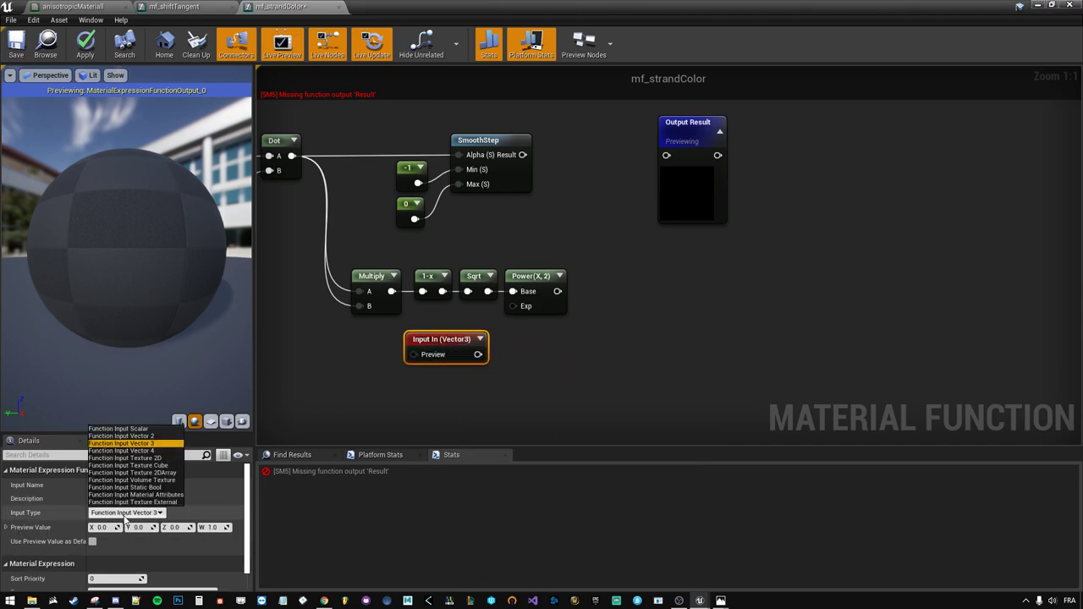
{"action": "left_click", "coordinate": [136, 429]}
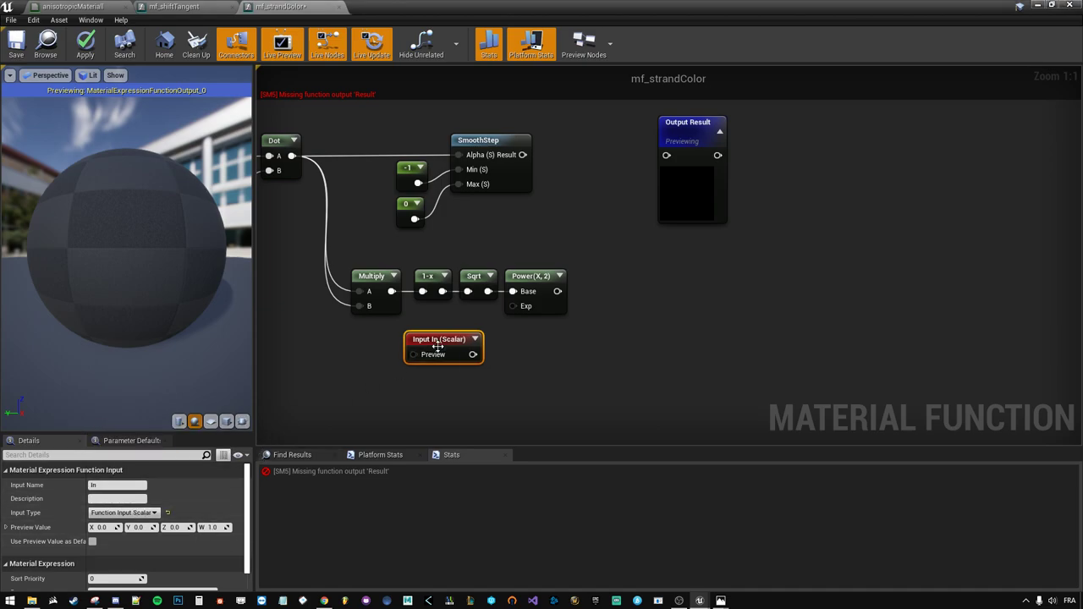
{"action": "left_click_drag", "start_coordinate": [434, 353], "coordinate": [433, 372]}
{"action": "left_click", "coordinate": [123, 486]}
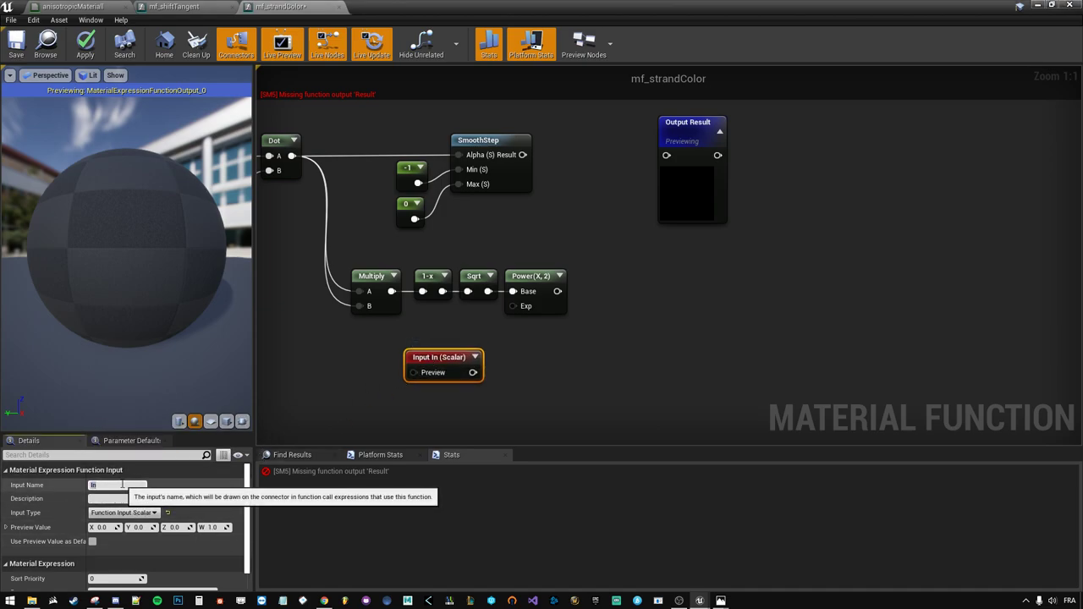
{"action": "type", "text": "power"}
{"action": "key", "text": "Return"}
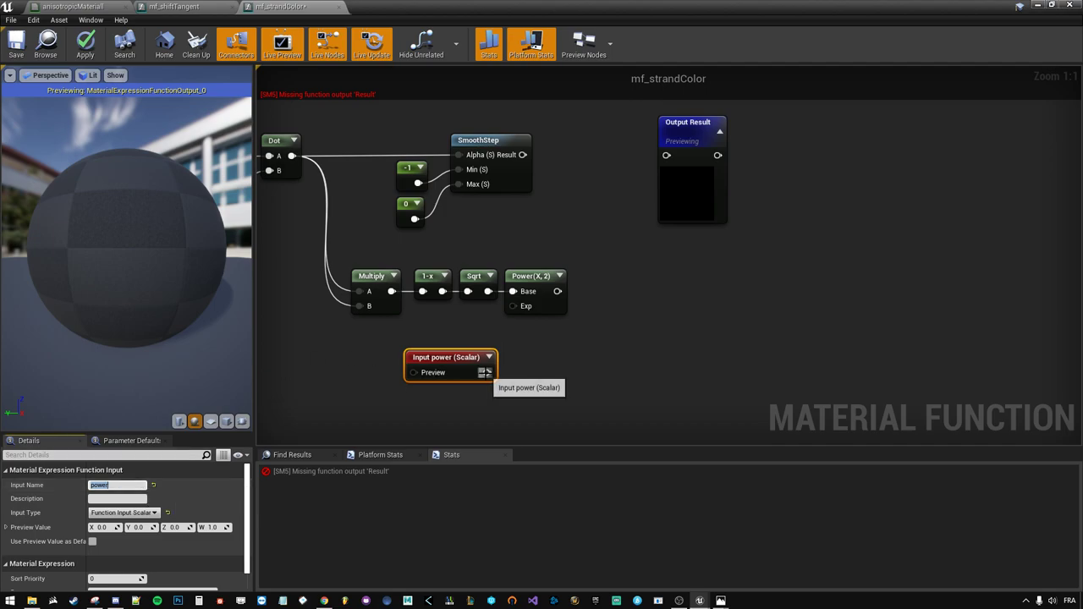
{"action": "mouse_move", "coordinate": [487, 373]}
{"action": "left_mouse_down"}
{"action": "mouse_move", "coordinate": [524, 317]}
{"action": "mouse_move", "coordinate": [513, 306]}
{"action": "left_mouse_up"}
{"action": "left_click_drag", "start_coordinate": [446, 357], "coordinate": [428, 349]}
{"action": "left_click", "coordinate": [550, 330]}
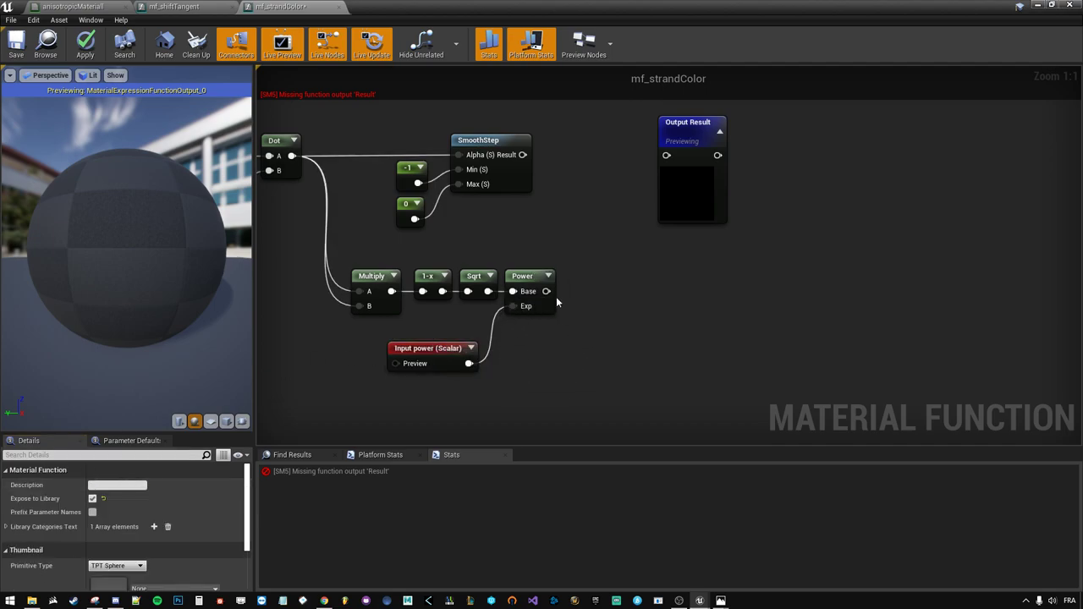
- Multiply the Power result by a duplicated input, power_1, wired into B
{"action": "left_click_drag", "start_coordinate": [546, 291], "coordinate": [600, 287]}
{"action": "type", "text": "multiply"}
{"action": "key", "text": "Return"}
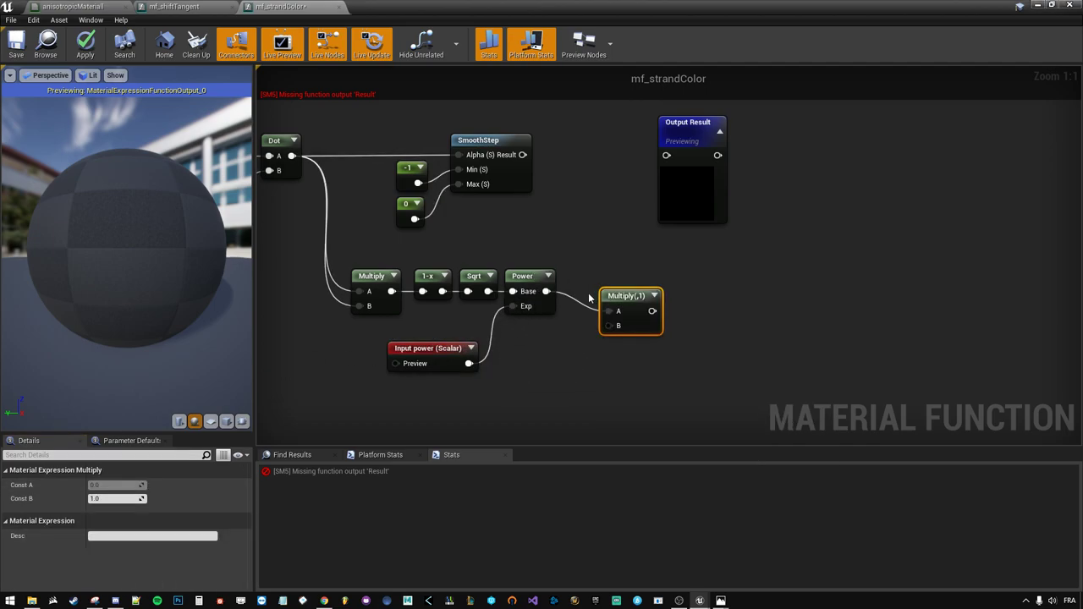
{"action": "left_click_drag", "start_coordinate": [440, 357], "coordinate": [429, 348]}
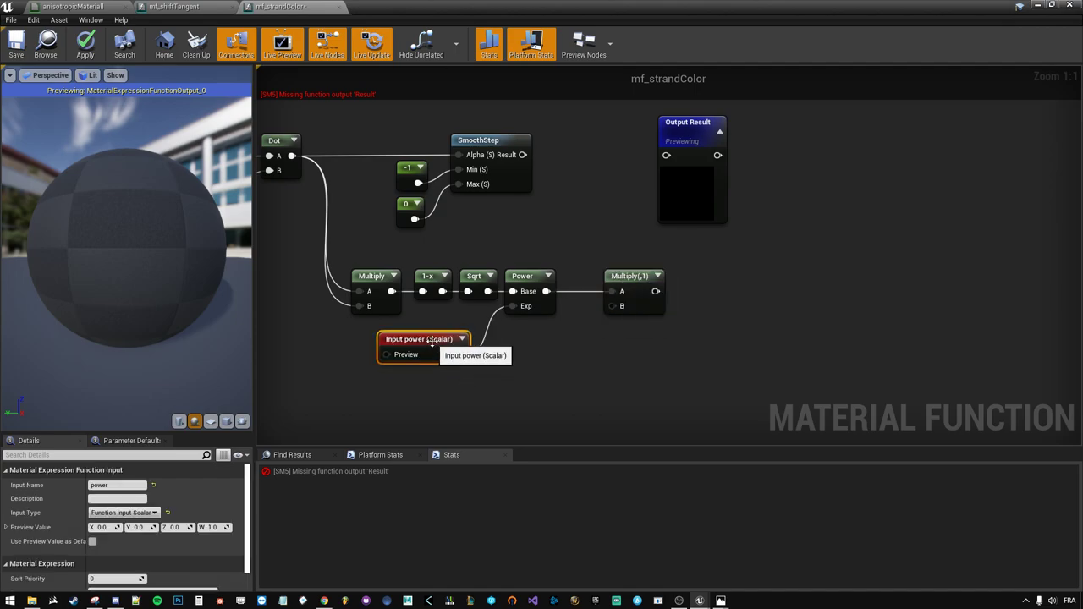
{"action": "key", "text": "ctrl+w"}
{"action": "left_click_drag", "start_coordinate": [530, 381], "coordinate": [613, 306]}
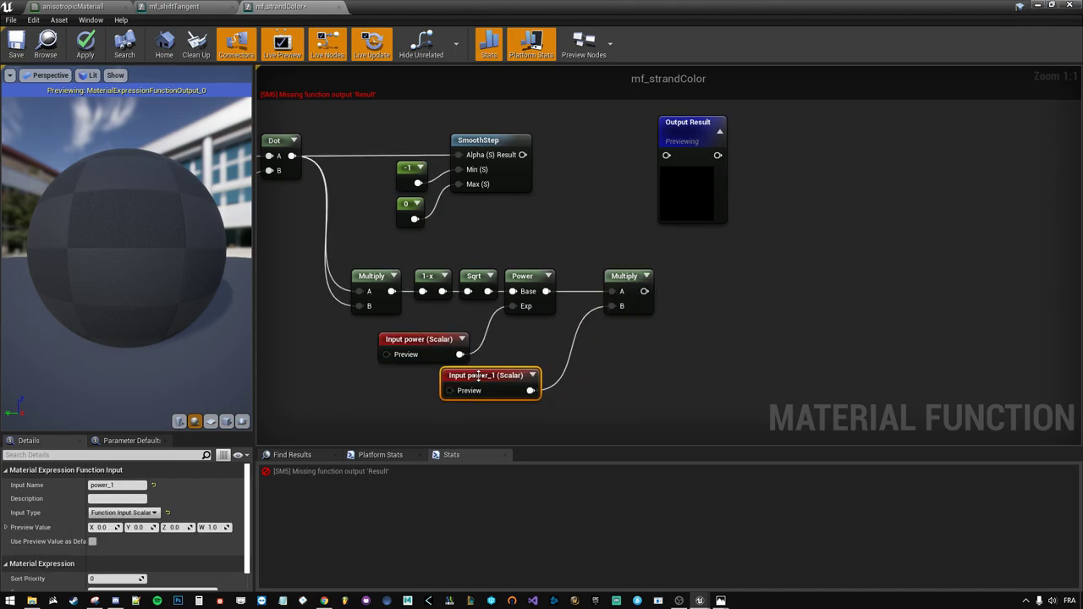
{"action": "left_click_drag", "start_coordinate": [476, 377], "coordinate": [531, 340]}
{"action": "left_click_drag", "start_coordinate": [423, 340], "coordinate": [414, 339]}
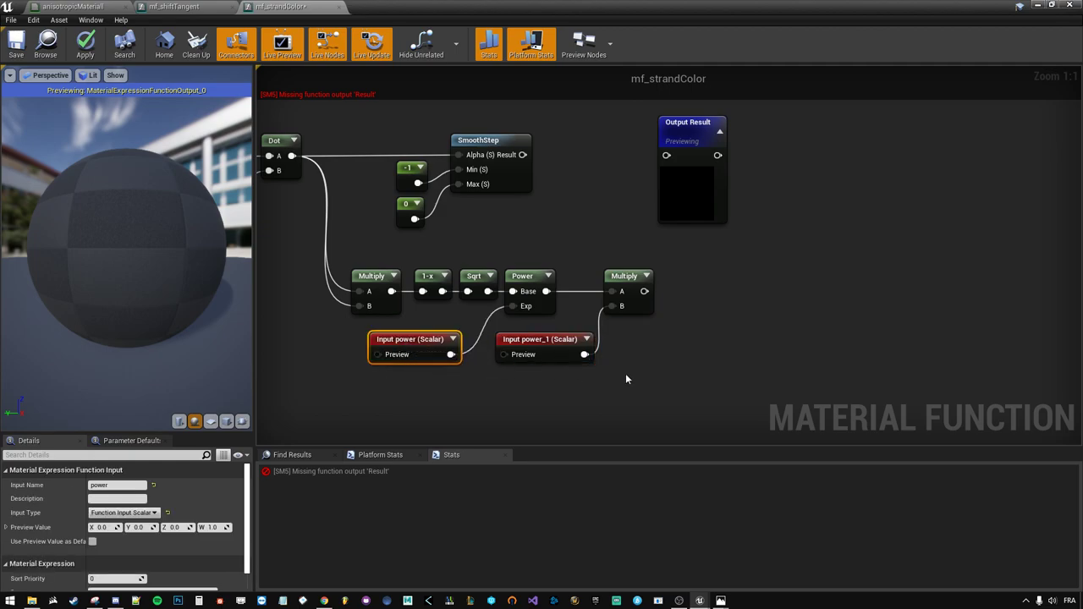
{"action": "left_click", "coordinate": [625, 373]}
{"action": "left_click", "coordinate": [487, 285]}
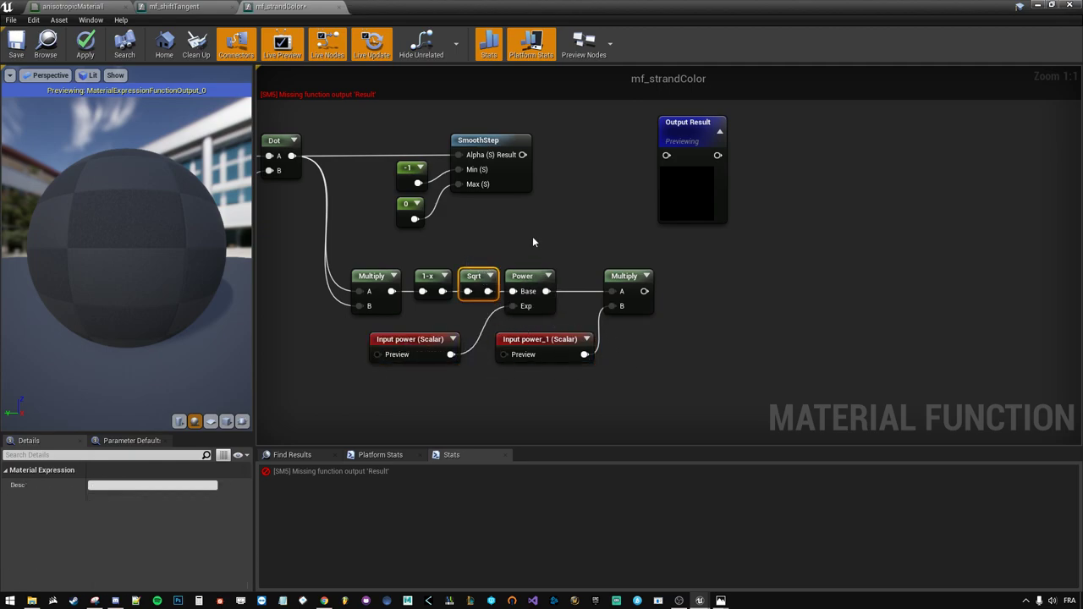
{"action": "right_click_drag", "start_coordinate": [483, 271], "coordinate": [603, 288]}
- Show the guide-overwatch-tracer hair reference image in the browser over the editor
{"action": "left_click", "coordinate": [624, 235]}
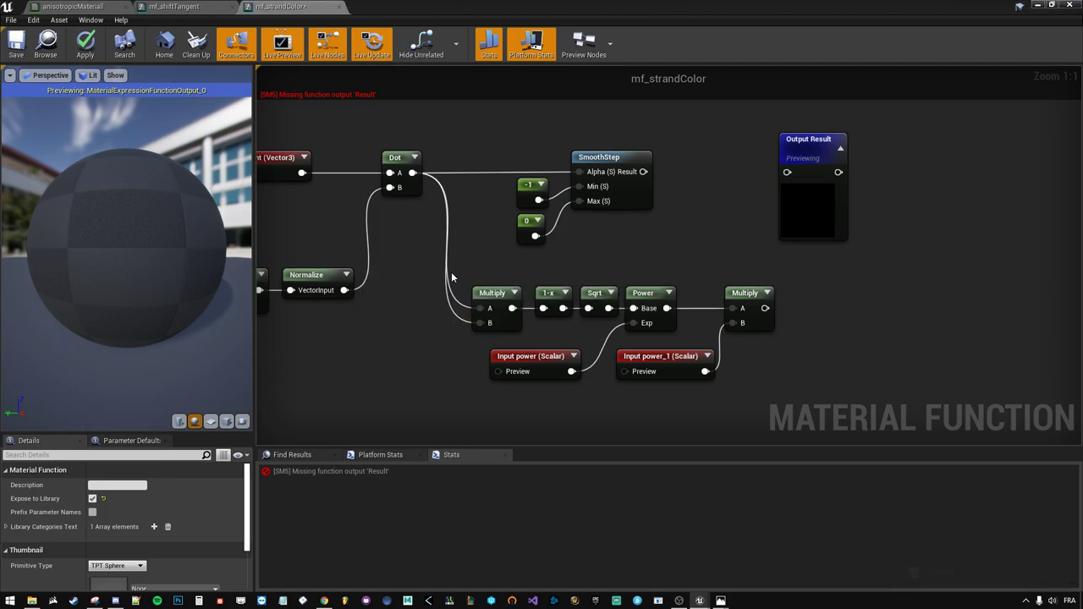
{"action": "right_click_drag", "start_coordinate": [688, 245], "coordinate": [666, 252]}
{"action": "left_click", "coordinate": [564, 298]}
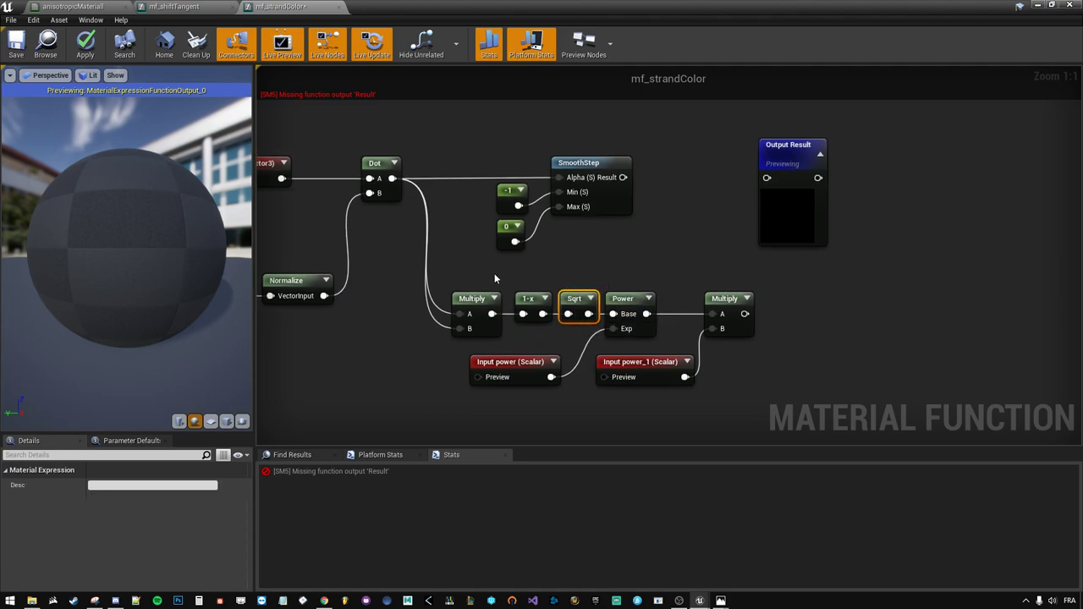
{"action": "left_click", "coordinate": [631, 256]}
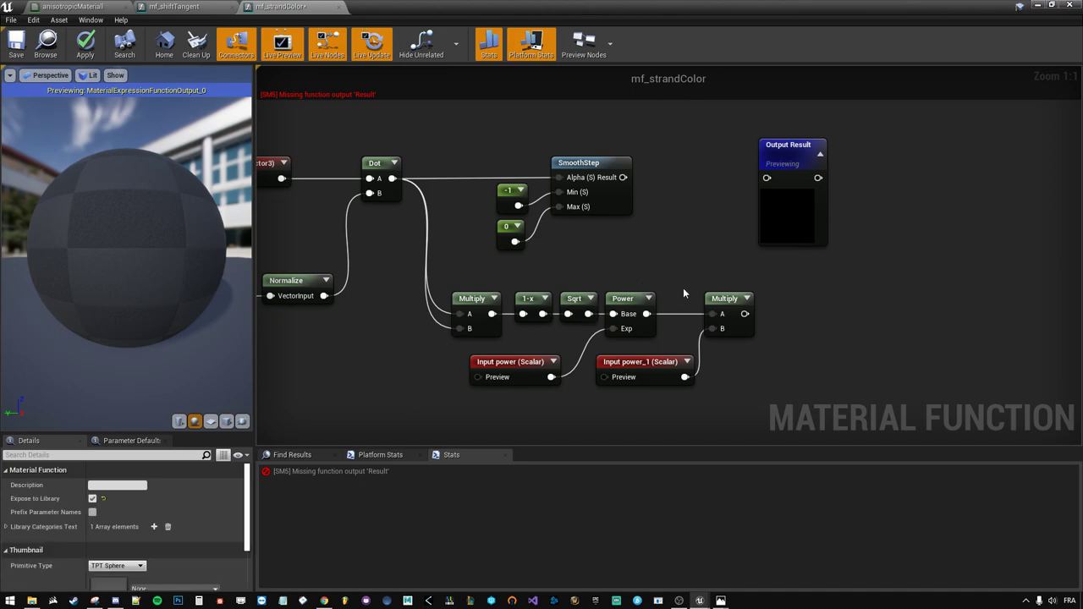
{"action": "left_click", "coordinate": [324, 600]}
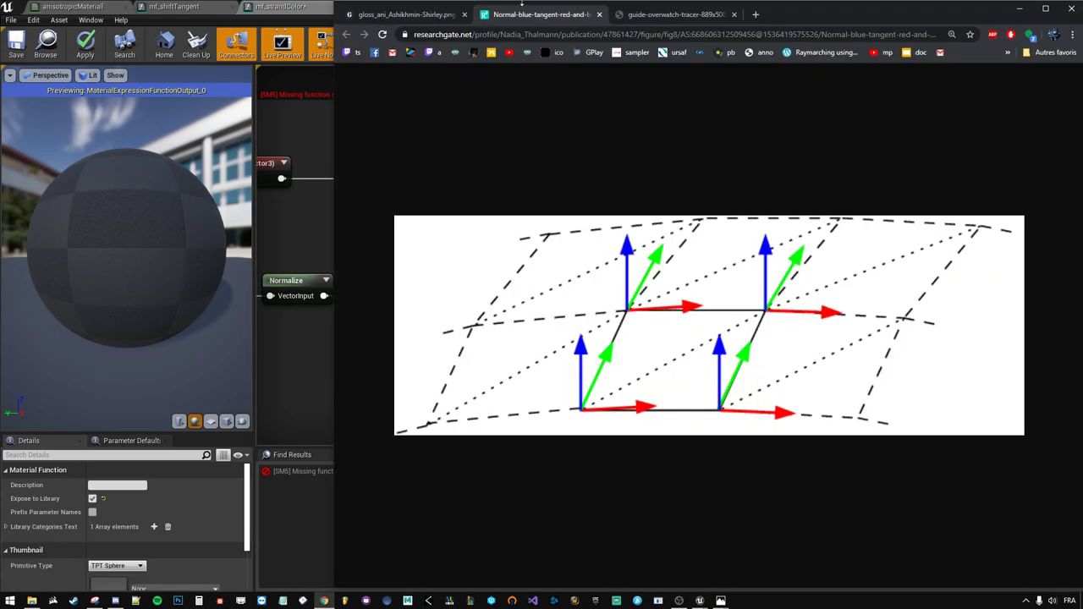
{"action": "left_click", "coordinate": [668, 15]}
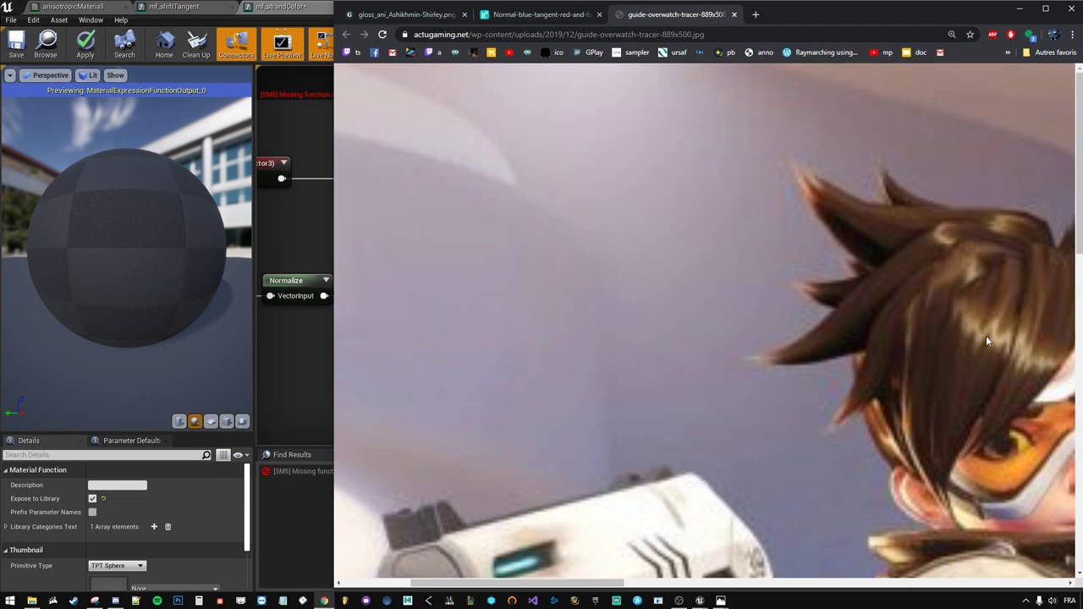
- Add a second Multiply that combines the strand term with SmoothStep's Result and wire it into Output Result
{"action": "left_click", "coordinate": [281, 373]}
{"action": "right_click_drag", "start_coordinate": [491, 290], "coordinate": [499, 244]}
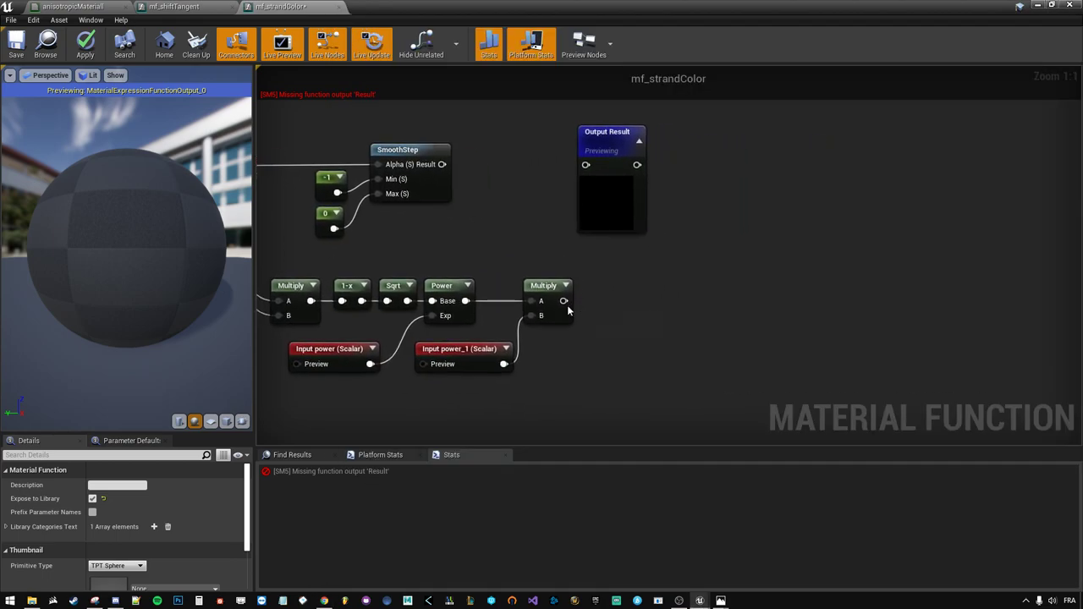
{"action": "mouse_move", "coordinate": [563, 301]}
{"action": "left_mouse_down"}
{"action": "mouse_move", "coordinate": [606, 309]}
{"action": "mouse_move", "coordinate": [632, 280]}
{"action": "left_mouse_up"}
{"action": "type", "text": "multiply"}
{"action": "key", "text": "Return"}
{"action": "mouse_move", "coordinate": [442, 164]}
{"action": "left_mouse_down"}
{"action": "mouse_move", "coordinate": [656, 338]}
{"action": "mouse_move", "coordinate": [603, 315]}
{"action": "left_mouse_up"}
{"action": "left_click_drag", "start_coordinate": [611, 199], "coordinate": [701, 342]}
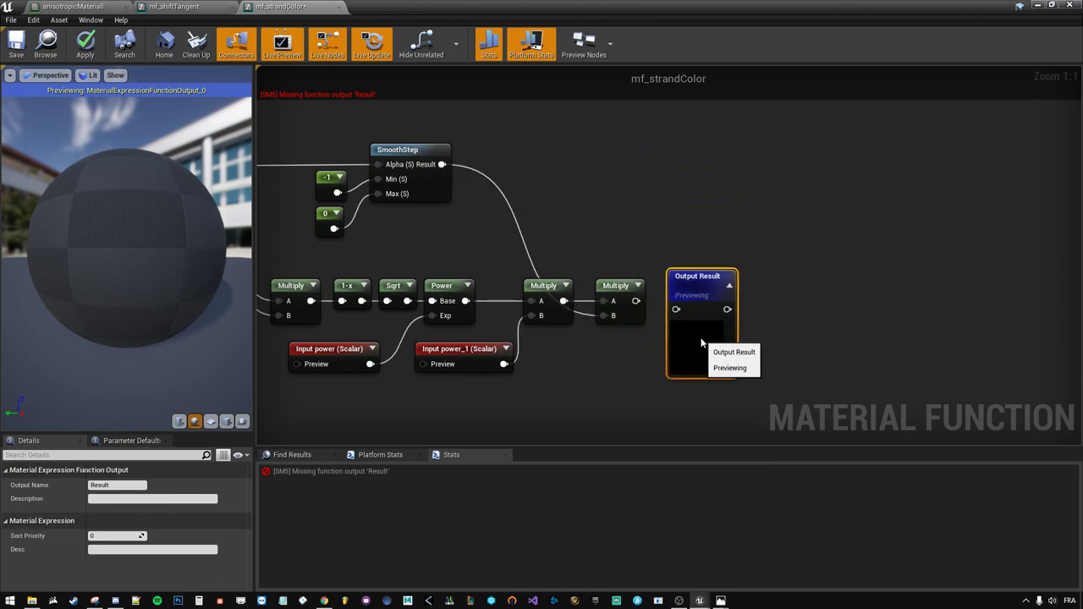
{"action": "left_click_drag", "start_coordinate": [637, 301], "coordinate": [685, 323]}
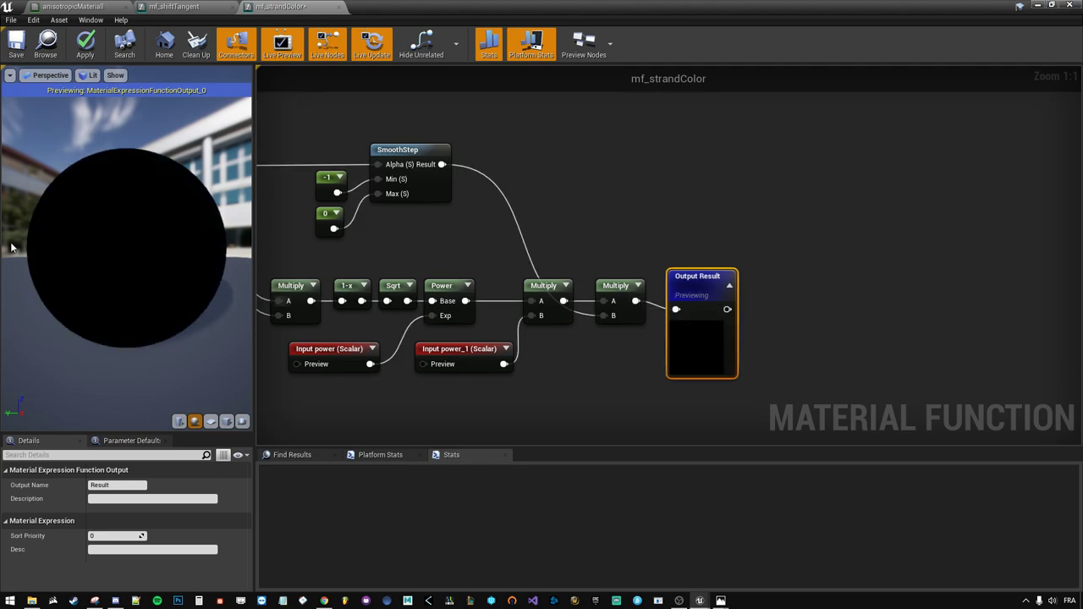
- Apply the mf_strandColor changes, review the graph, and return to the anisotropicMaterial graph
{"action": "left_click", "coordinate": [85, 42]}
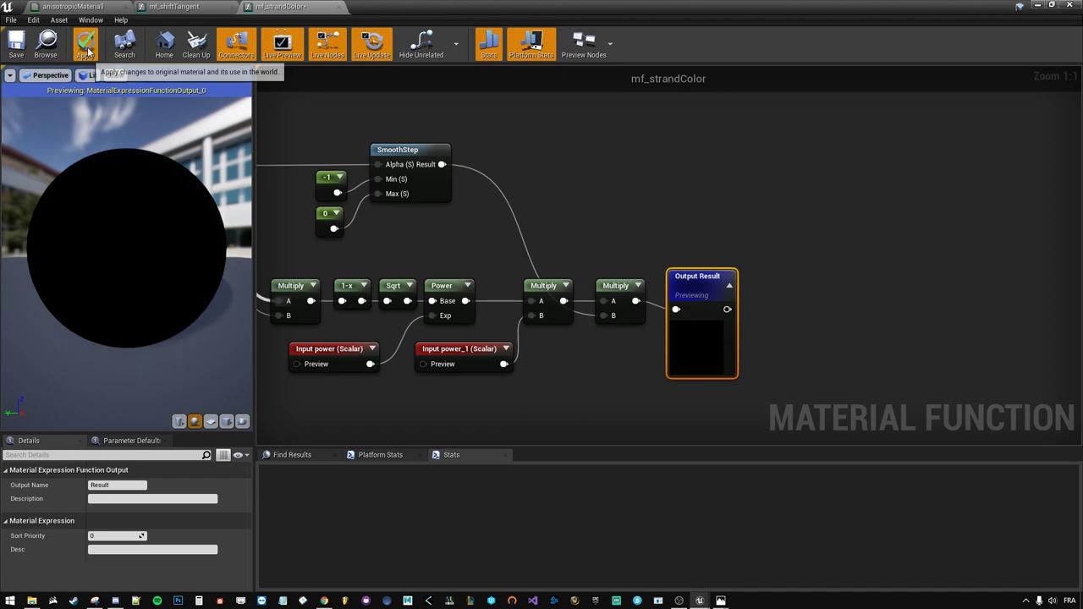
{"action": "right_click_drag", "start_coordinate": [382, 163], "coordinate": [562, 182]}
{"action": "scroll", "coordinate": [369, 173], "scroll_direction": "down", "scroll_amount": 1}
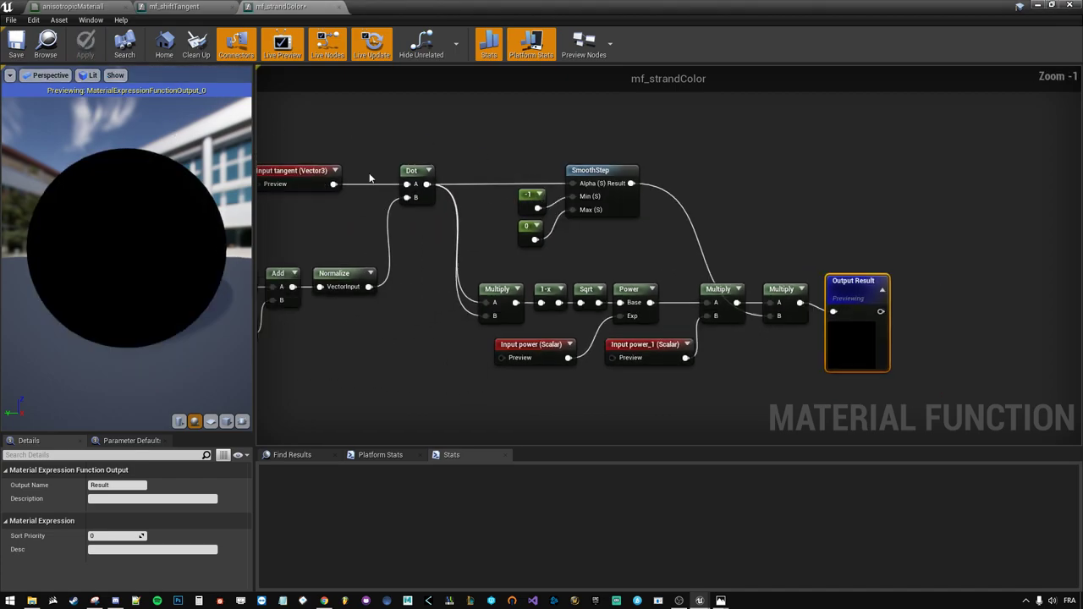
{"action": "right_click_drag", "start_coordinate": [369, 173], "coordinate": [542, 167]}
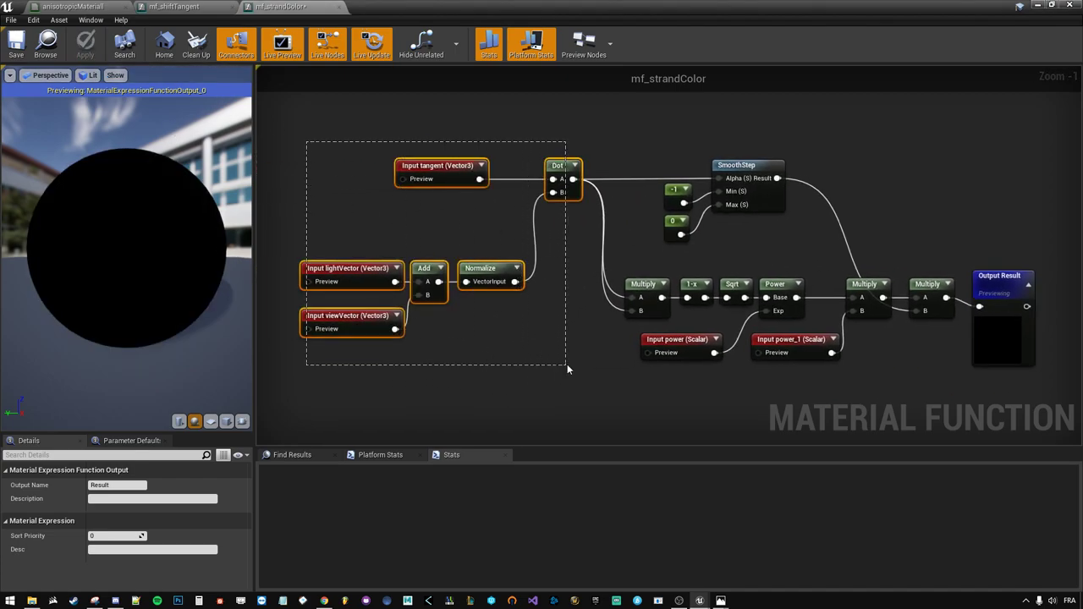
{"action": "mouse_move", "coordinate": [305, 140]}
{"action": "left_mouse_down"}
{"action": "mouse_move", "coordinate": [569, 366]}
{"action": "mouse_move", "coordinate": [389, 166]}
{"action": "left_mouse_up"}
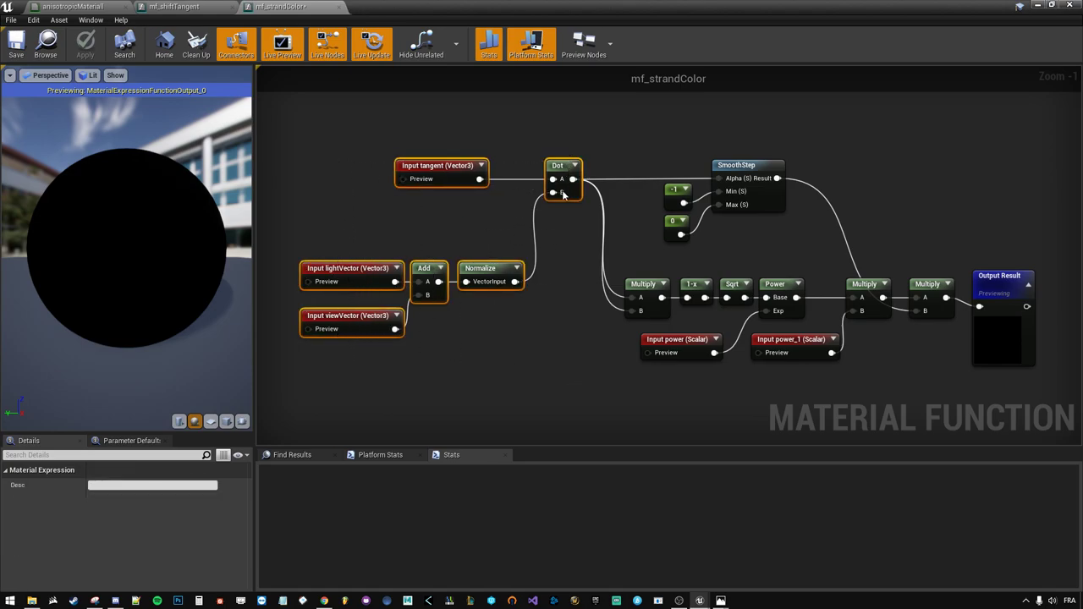
{"action": "right_click_drag", "start_coordinate": [604, 147], "coordinate": [418, 145]}
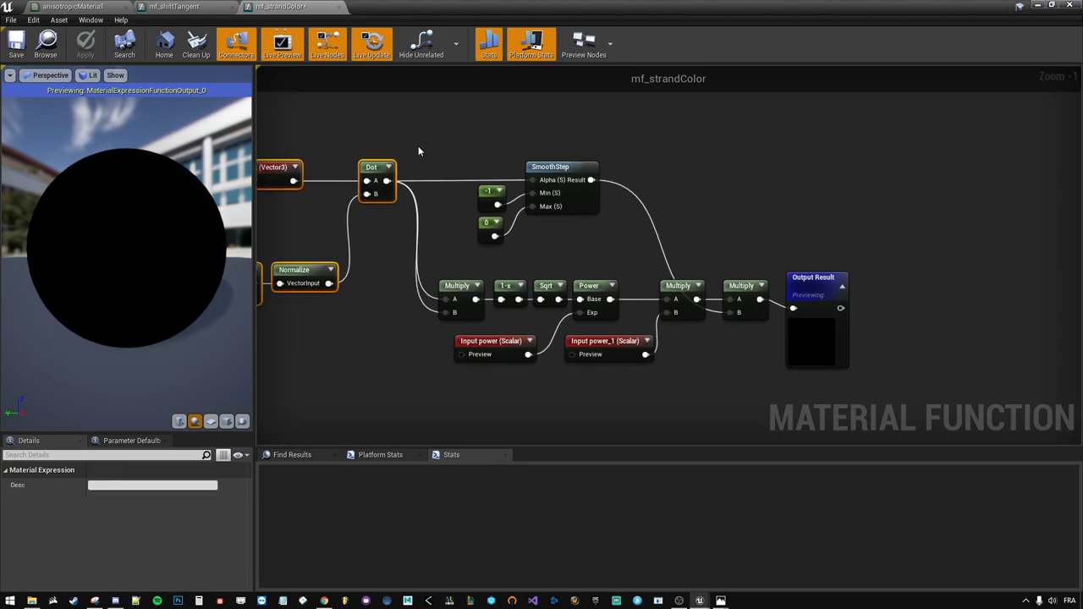
{"action": "left_click_drag", "start_coordinate": [443, 121], "coordinate": [753, 375]}
{"action": "left_click", "coordinate": [590, 386]}
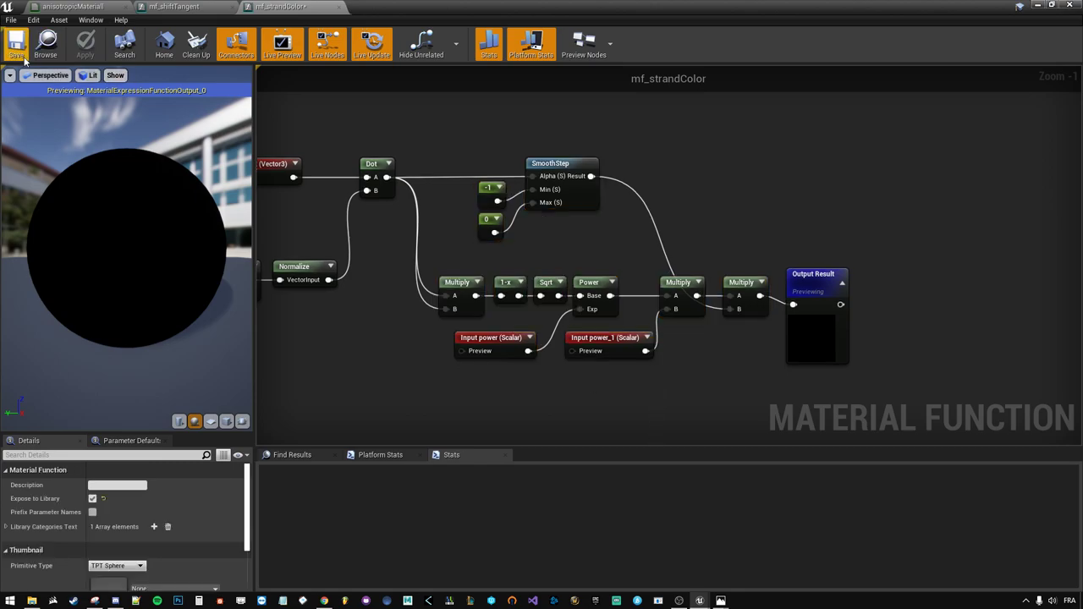
{"action": "left_click", "coordinate": [174, 6]}
{"action": "left_click", "coordinate": [72, 5]}
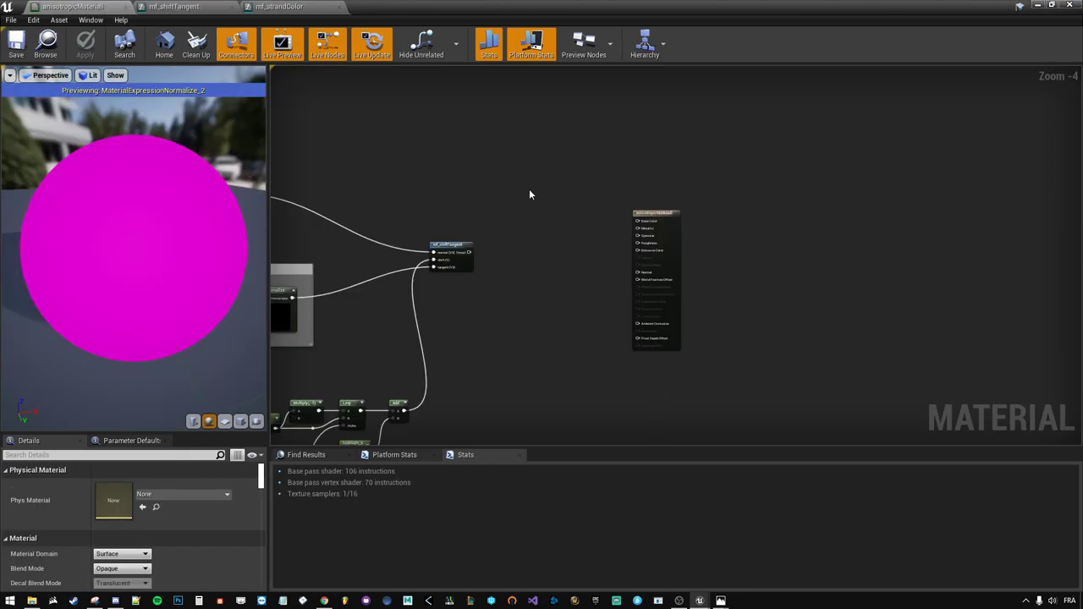
- Place an mf_strandColor function node, found by searching 'strandc', beside mf_shiftTangent
{"action": "right_click_drag", "start_coordinate": [530, 194], "coordinate": [740, 181]}
{"action": "scroll", "coordinate": [665, 219], "scroll_direction": "up", "scroll_amount": 2}
{"action": "left_click", "coordinate": [647, 202]}
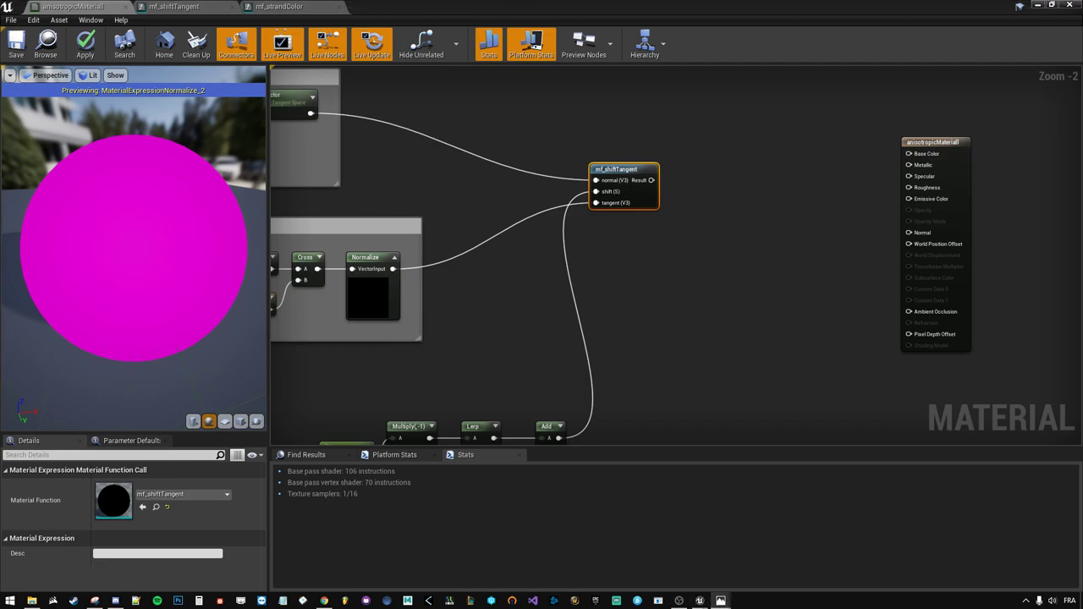
{"action": "left_click", "coordinate": [698, 291]}
{"action": "right_click", "coordinate": [698, 290]}
{"action": "type", "text": "st"}
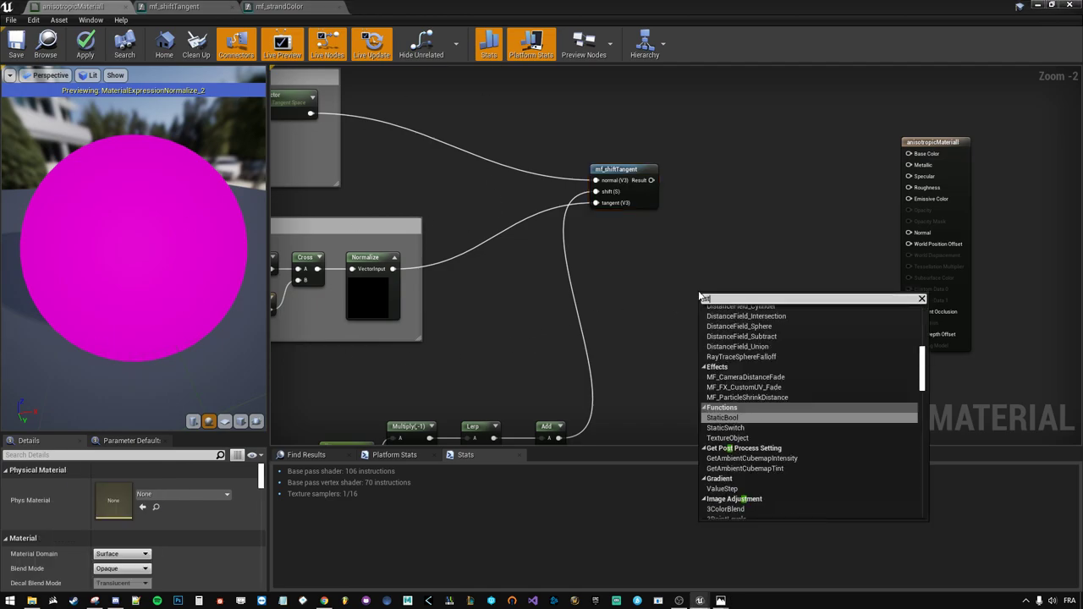
{"action": "type", "text": "randc"}
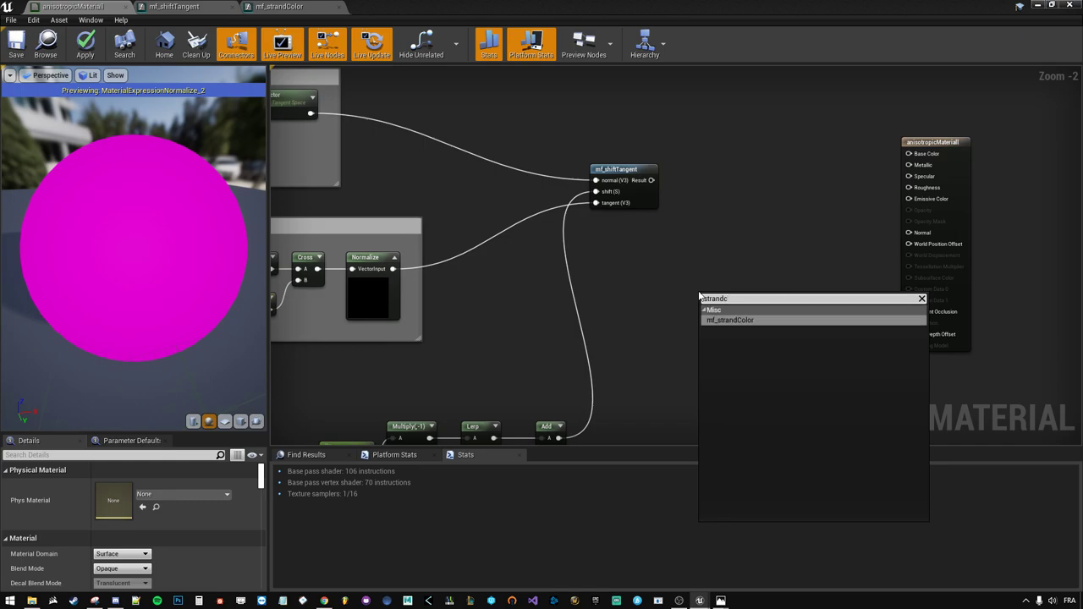
{"action": "key", "text": "Return"}
{"action": "left_click_drag", "start_coordinate": [761, 330], "coordinate": [723, 191]}
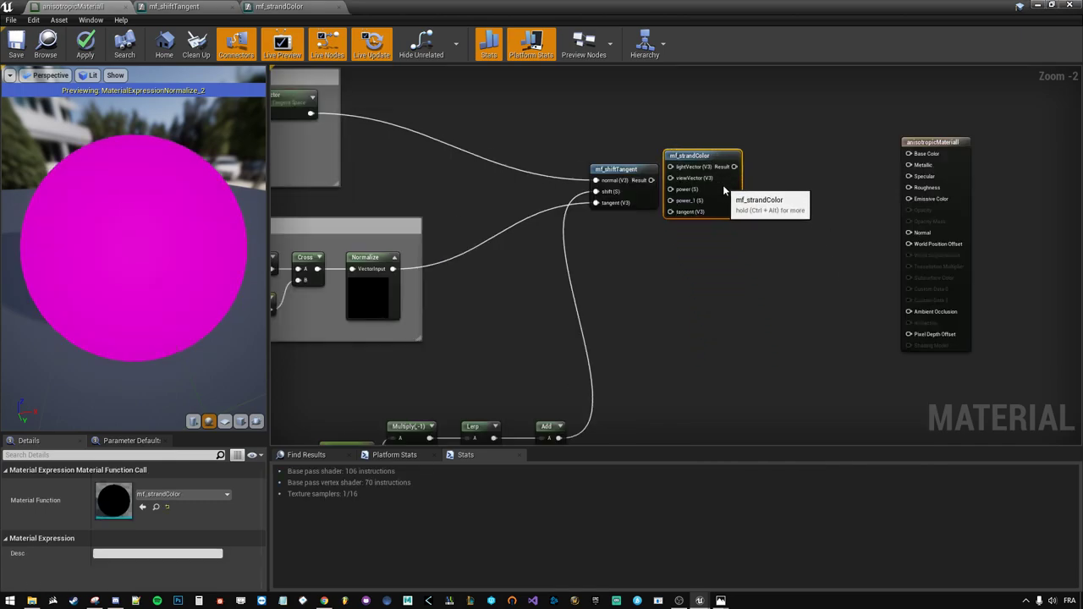
- Open the mf_strandColor function for editing and select its power_1 input
{"action": "scroll", "coordinate": [723, 190], "scroll_direction": "up", "scroll_amount": 1}
{"action": "double_click", "coordinate": [699, 213]}
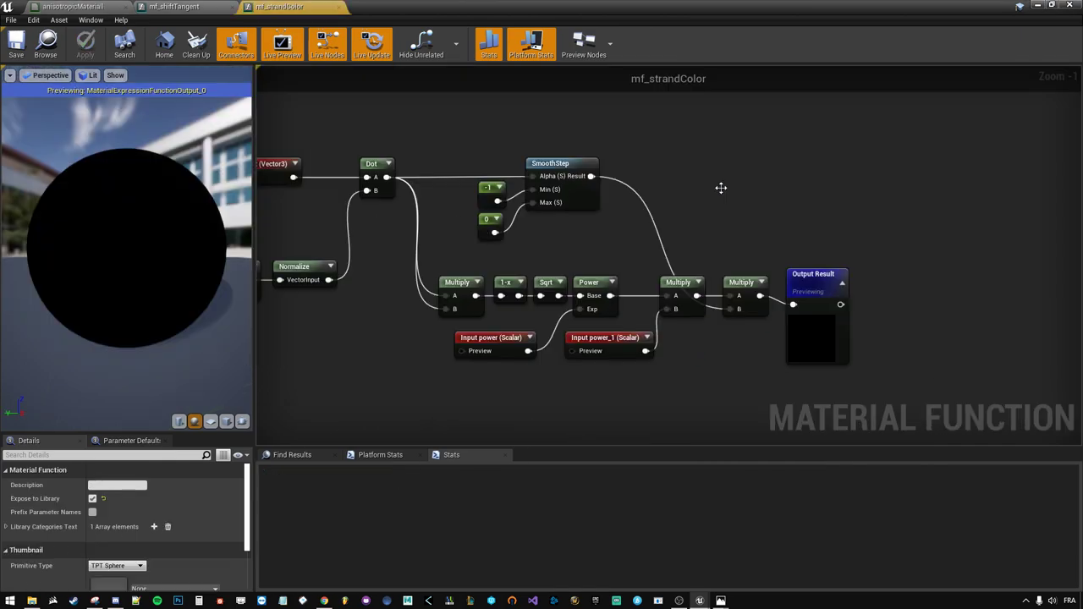
{"action": "scroll", "coordinate": [646, 339], "scroll_direction": "up", "scroll_amount": 1}
{"action": "left_click", "coordinate": [631, 339]}
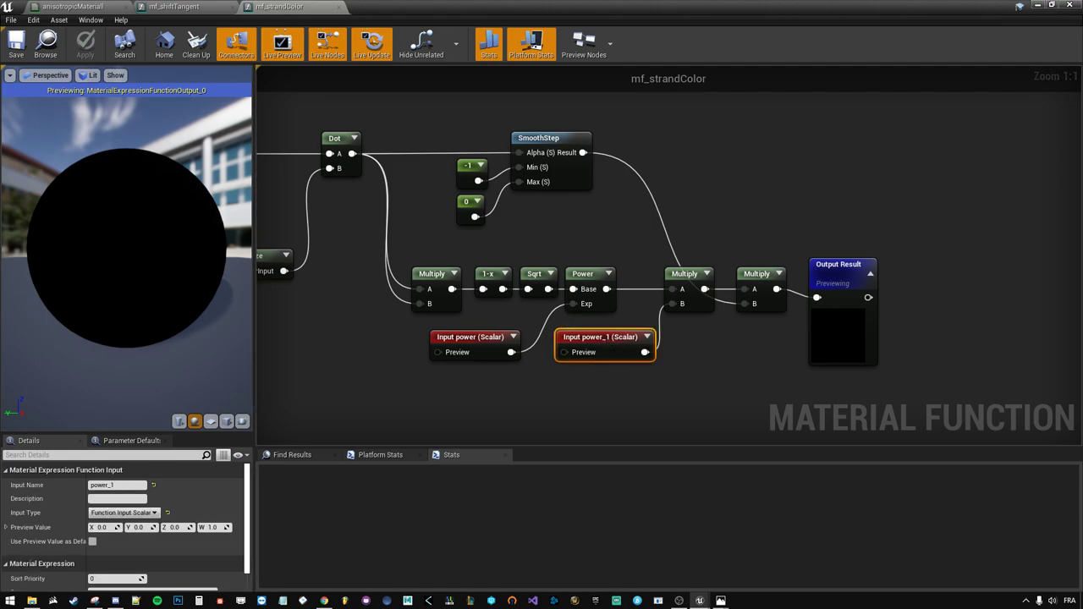
- Rename the power_1 input to 'strength', then apply and save mf_strandColor
{"action": "left_click", "coordinate": [575, 427]}
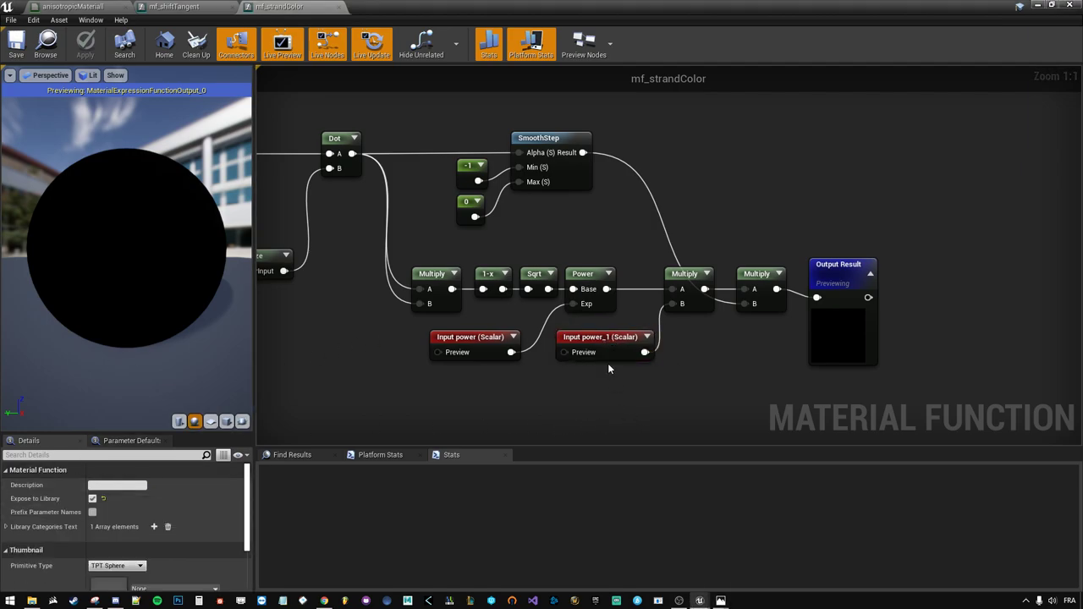
{"action": "left_click", "coordinate": [605, 343]}
{"action": "left_click", "coordinate": [117, 485]}
{"action": "type", "text": "streng"}
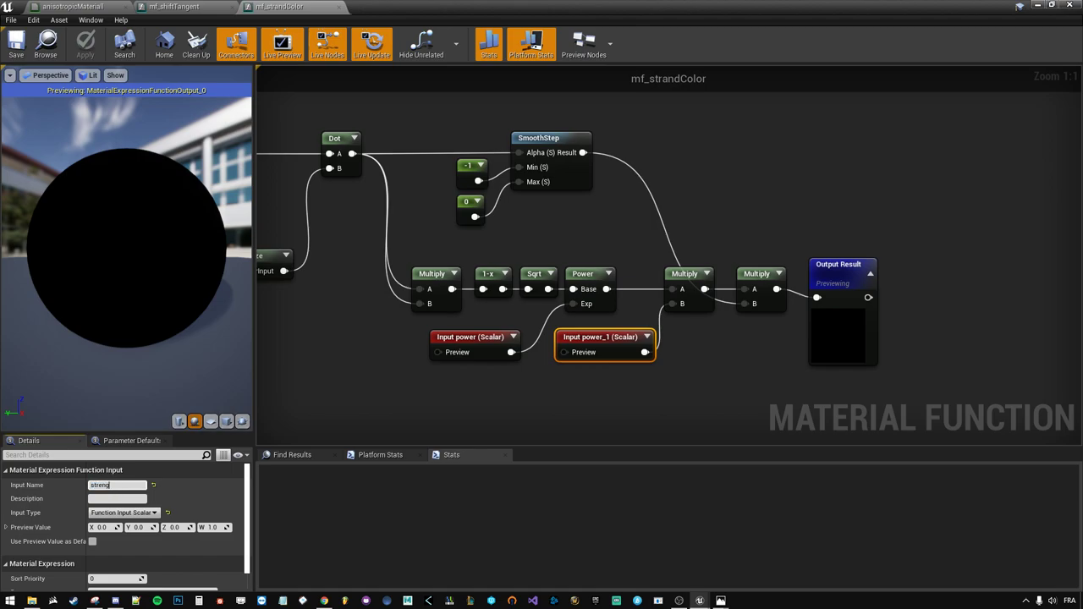
{"action": "type", "text": "th"}
{"action": "key", "text": "Return"}
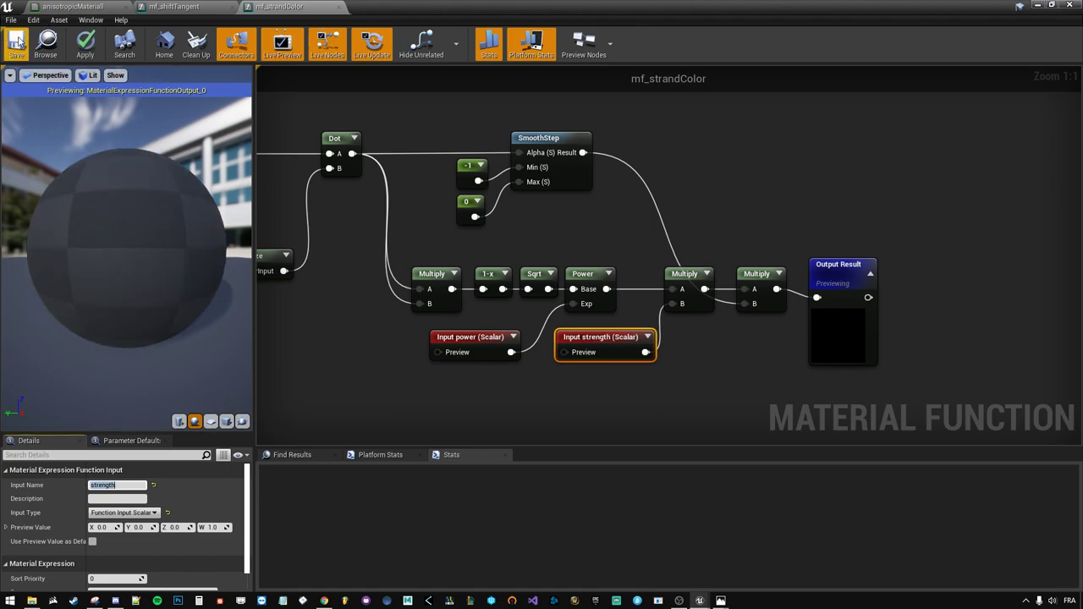
{"action": "left_click", "coordinate": [84, 44]}
{"action": "left_click", "coordinate": [23, 55]}
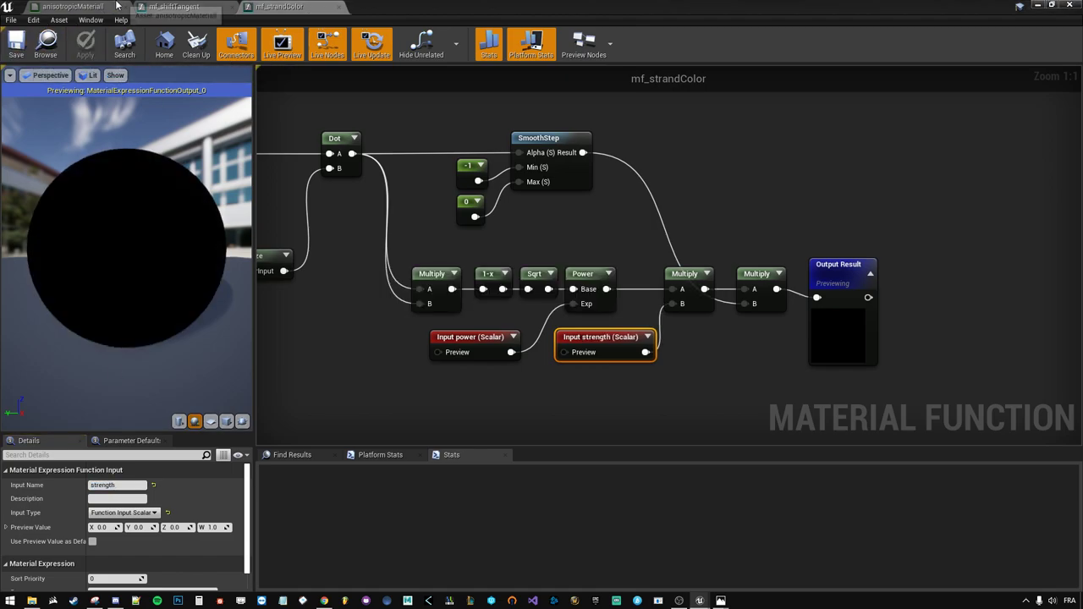
- Tidy the strength input node's position next to the power input
{"action": "left_click", "coordinate": [457, 344]}
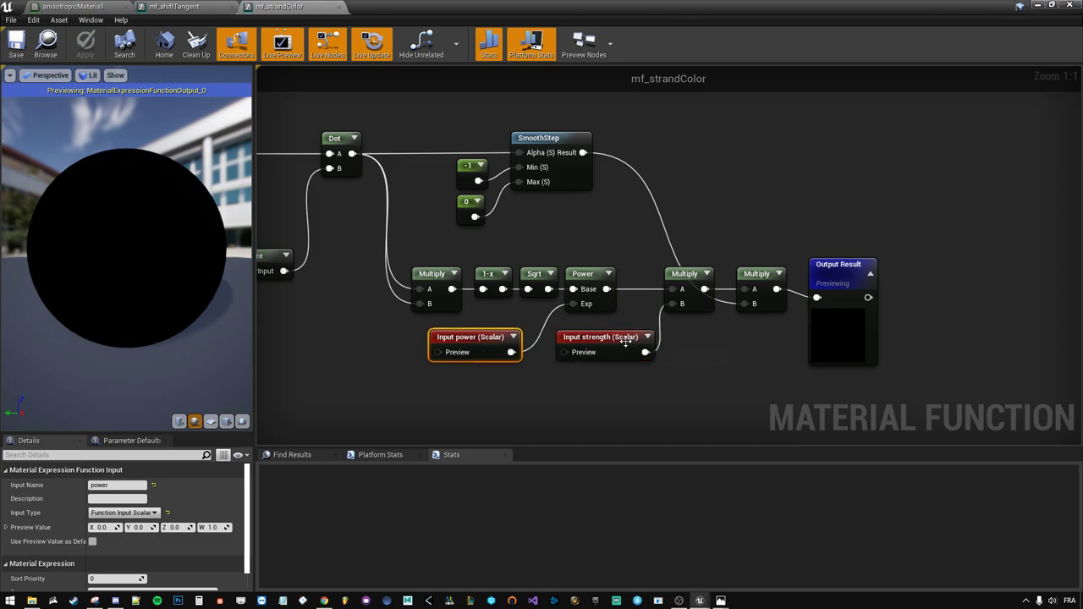
{"action": "left_click", "coordinate": [623, 340]}
{"action": "mouse_move", "coordinate": [600, 360]}
{"action": "left_mouse_down"}
{"action": "mouse_move", "coordinate": [484, 351]}
{"action": "mouse_move", "coordinate": [610, 360]}
{"action": "left_mouse_up"}
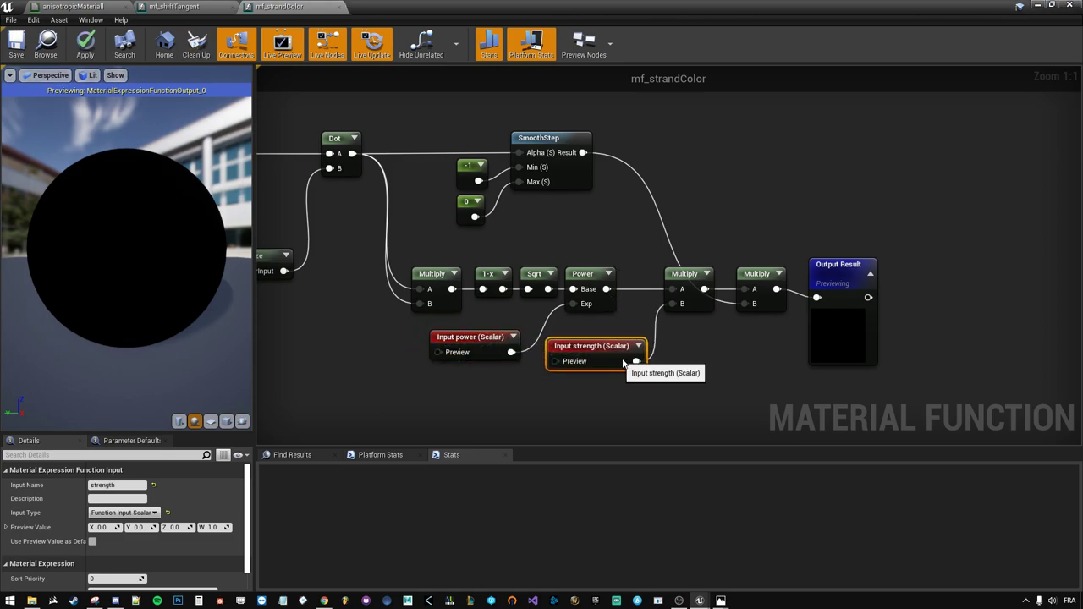
- Wire the normalized light vector into mf_strandColor's lightVector input
{"action": "left_click", "coordinate": [174, 6]}
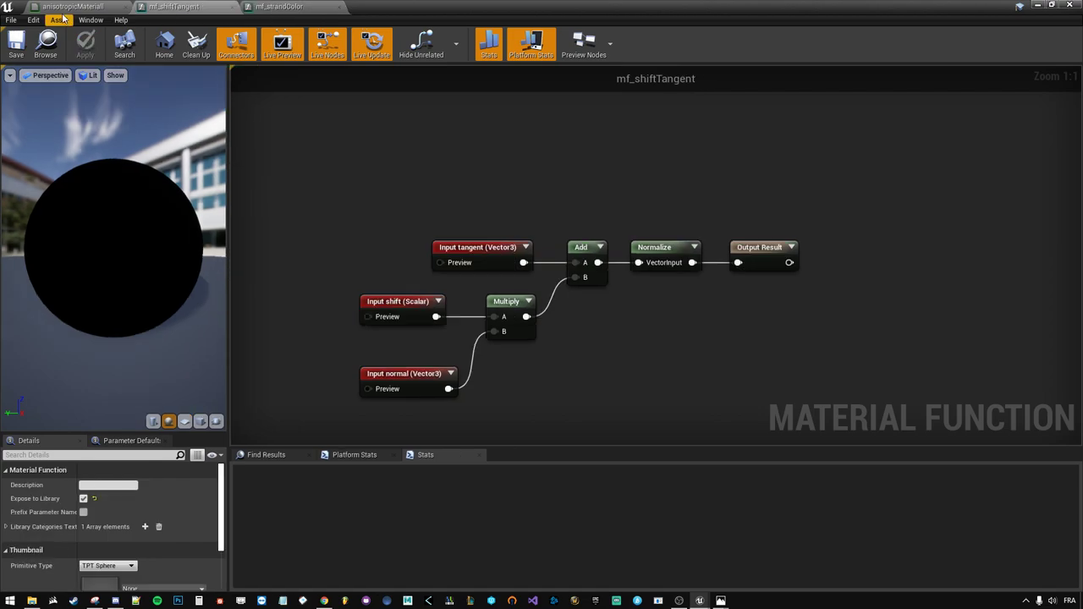
{"action": "left_click", "coordinate": [72, 6]}
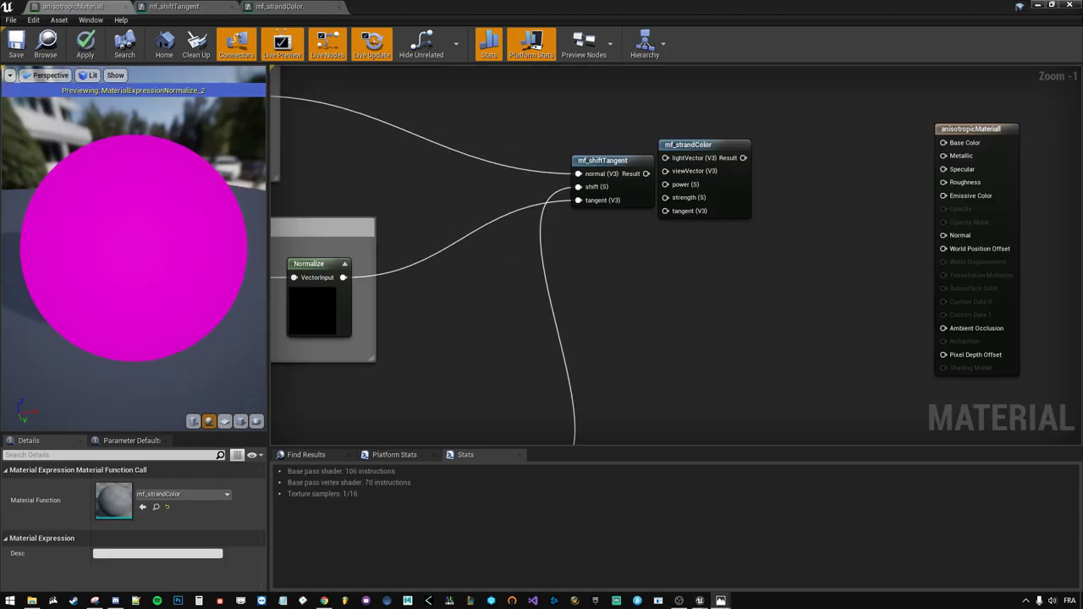
{"action": "left_click", "coordinate": [657, 262]}
{"action": "right_click_drag", "start_coordinate": [658, 261], "coordinate": [678, 340]}
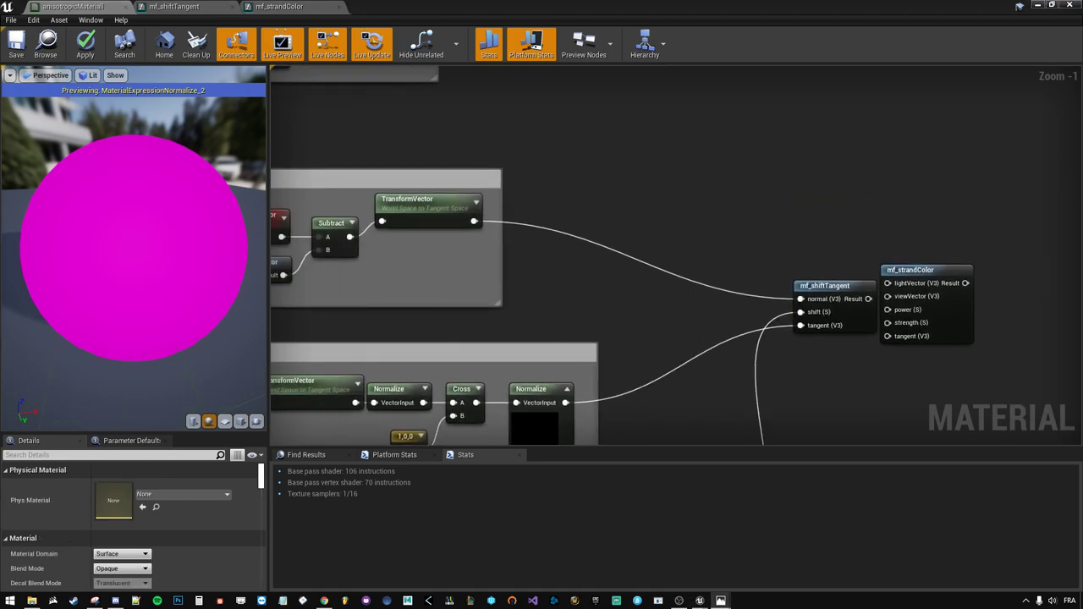
{"action": "right_click_drag", "start_coordinate": [529, 145], "coordinate": [549, 250]}
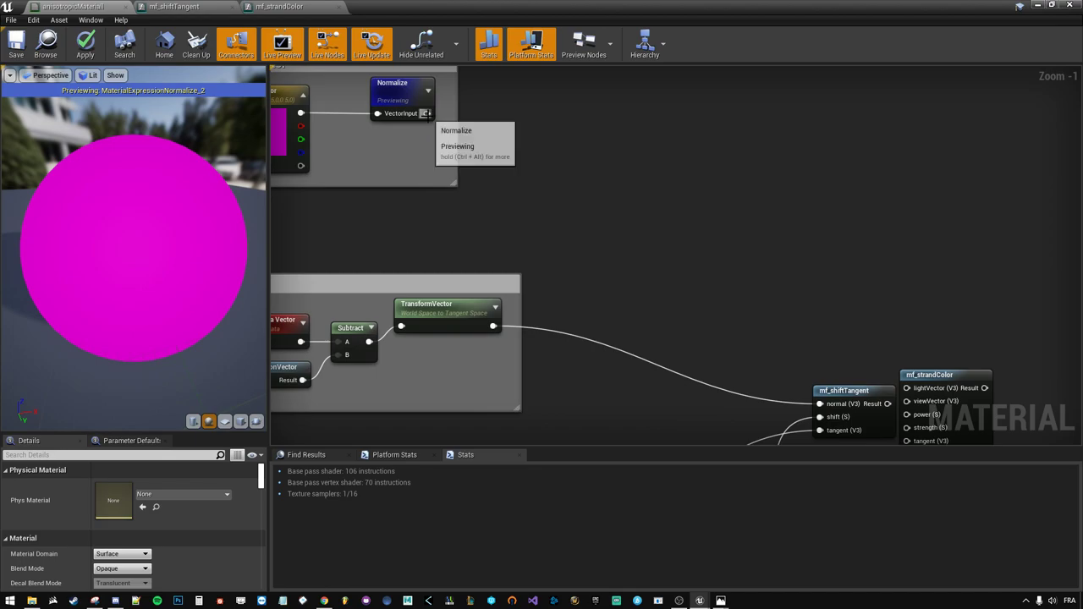
{"action": "left_click_drag", "start_coordinate": [425, 112], "coordinate": [906, 388]}
{"action": "scroll", "coordinate": [605, 249], "scroll_direction": "down", "scroll_amount": 2}
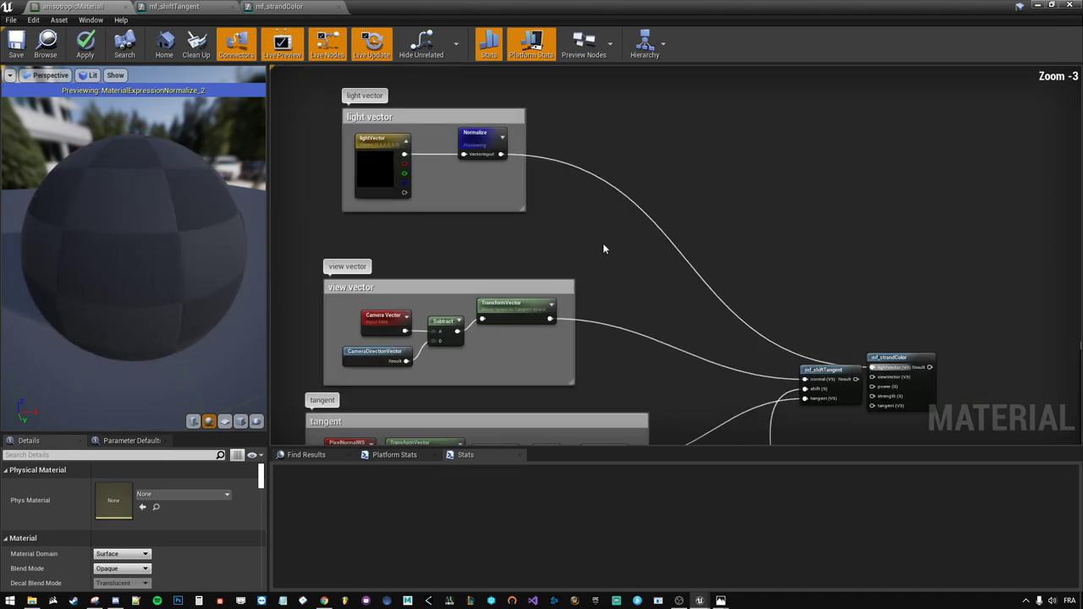
{"action": "left_click", "coordinate": [379, 142]}
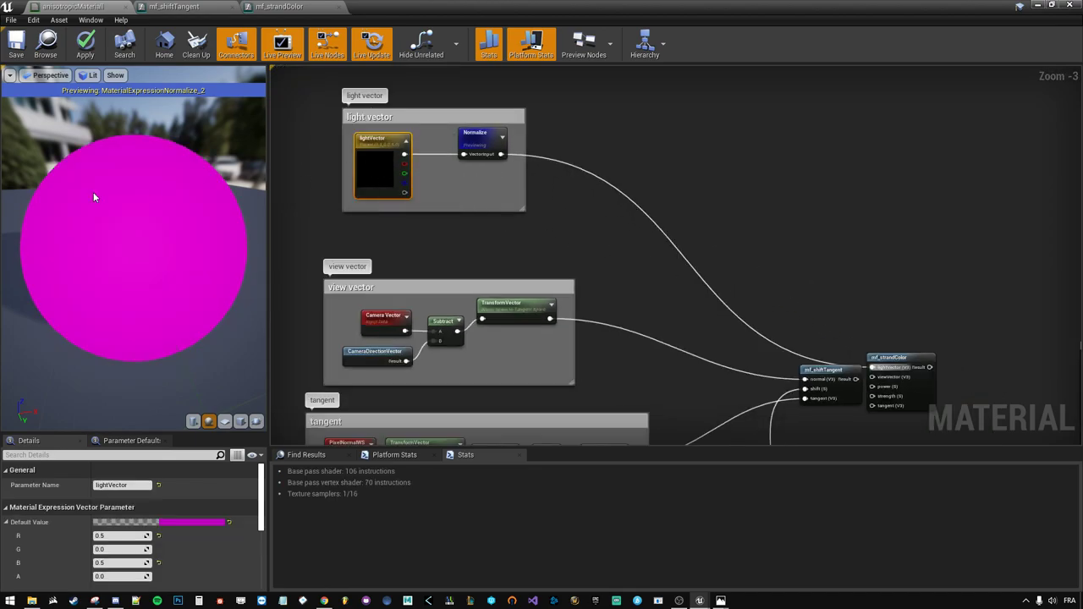
- Wire the view-vector TransformVector output into mf_strandColor's viewVector input
{"action": "mouse_move", "coordinate": [439, 223]}
{"action": "right_mouse_down"}
{"action": "mouse_move", "coordinate": [395, 147]}
{"action": "mouse_move", "coordinate": [363, 120]}
{"action": "mouse_move", "coordinate": [415, 213]}
{"action": "right_mouse_up"}
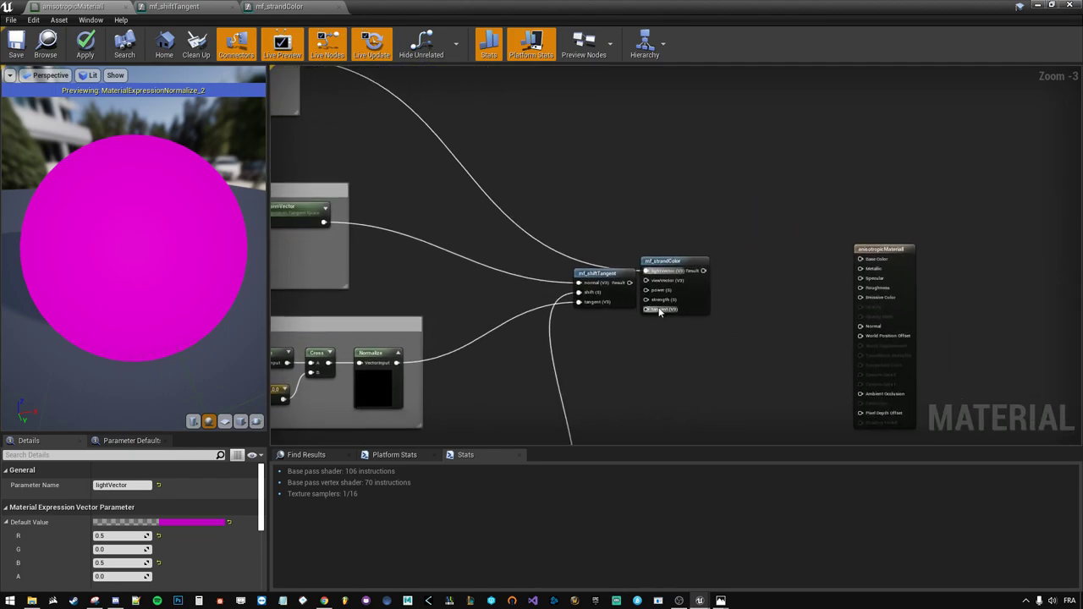
{"action": "scroll", "coordinate": [659, 311], "scroll_direction": "up", "scroll_amount": 2}
{"action": "scroll", "coordinate": [705, 246], "scroll_direction": "down", "scroll_amount": 1}
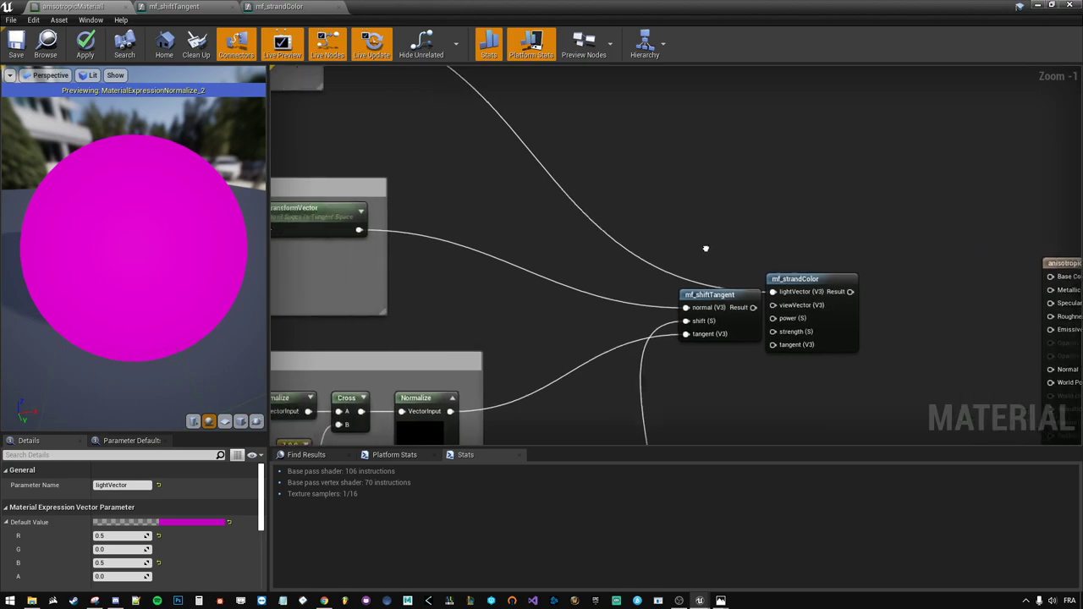
{"action": "mouse_move", "coordinate": [706, 247]}
{"action": "right_mouse_down"}
{"action": "mouse_move", "coordinate": [785, 279]}
{"action": "mouse_move", "coordinate": [566, 150]}
{"action": "right_mouse_up"}
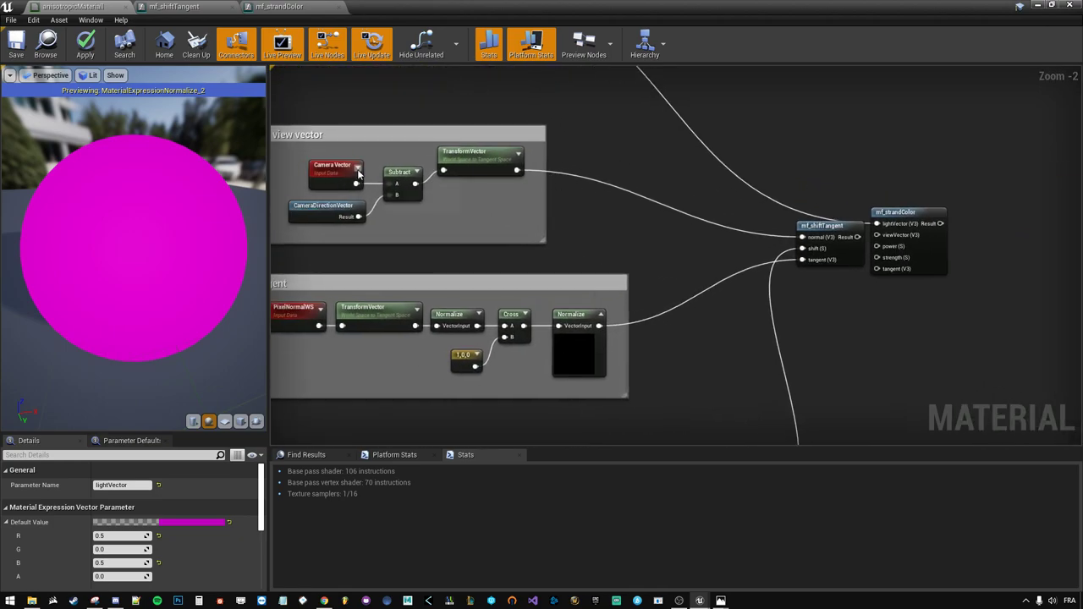
{"action": "mouse_move", "coordinate": [517, 170]}
{"action": "left_mouse_down"}
{"action": "mouse_move", "coordinate": [747, 223]}
{"action": "mouse_move", "coordinate": [877, 234]}
{"action": "mouse_move", "coordinate": [959, 199]}
{"action": "left_mouse_up"}
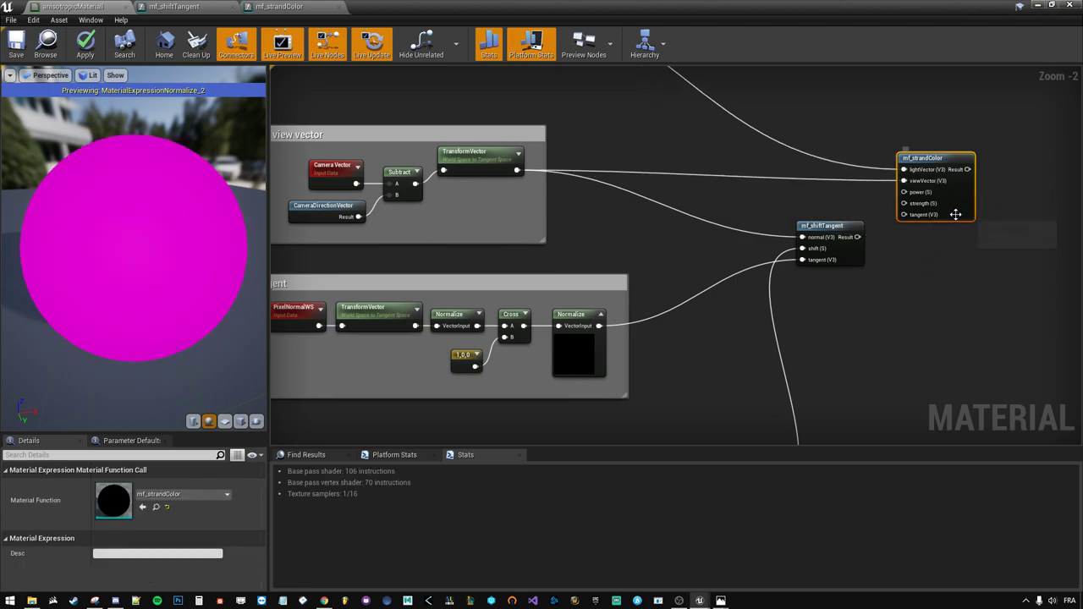
{"action": "right_click_drag", "start_coordinate": [956, 210], "coordinate": [725, 251]}
{"action": "scroll", "coordinate": [725, 251], "scroll_direction": "up", "scroll_amount": 1}
- Create a vector parameter named strandControl beside mf_strandColor
{"action": "left_click_drag", "start_coordinate": [635, 279], "coordinate": [635, 311]}
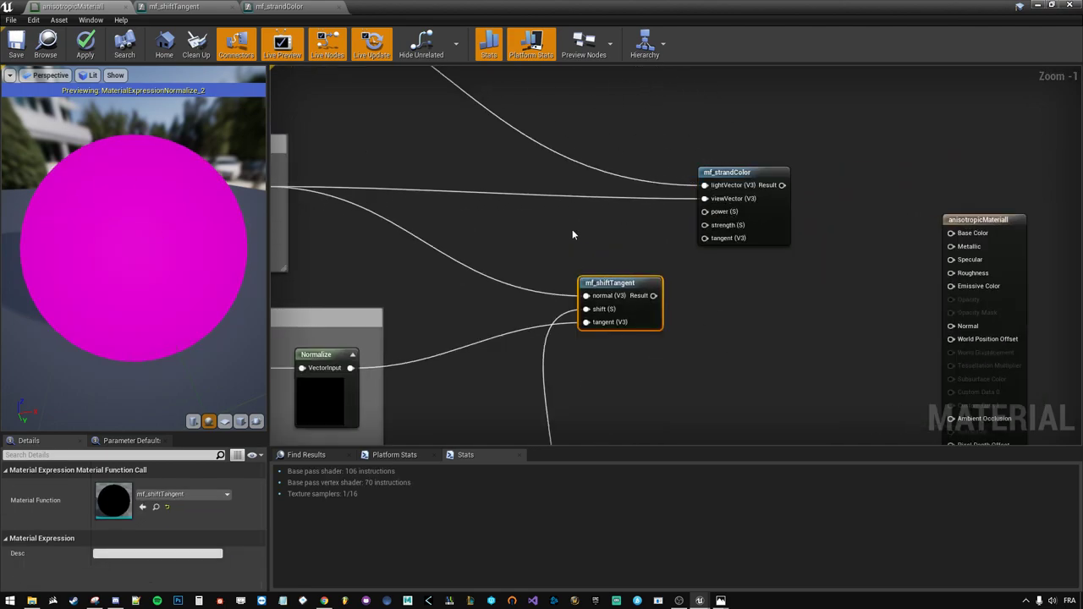
{"action": "left_click", "coordinate": [423, 191]}
{"action": "left_click", "coordinate": [482, 223]}
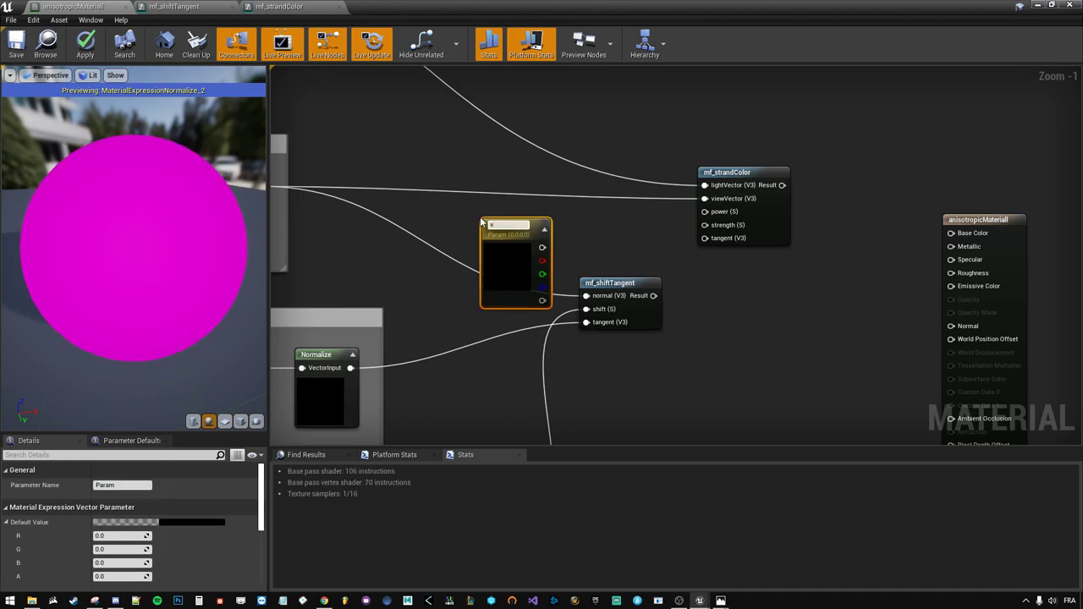
{"action": "type", "text": "Color"}
{"action": "key", "text": "Return"}
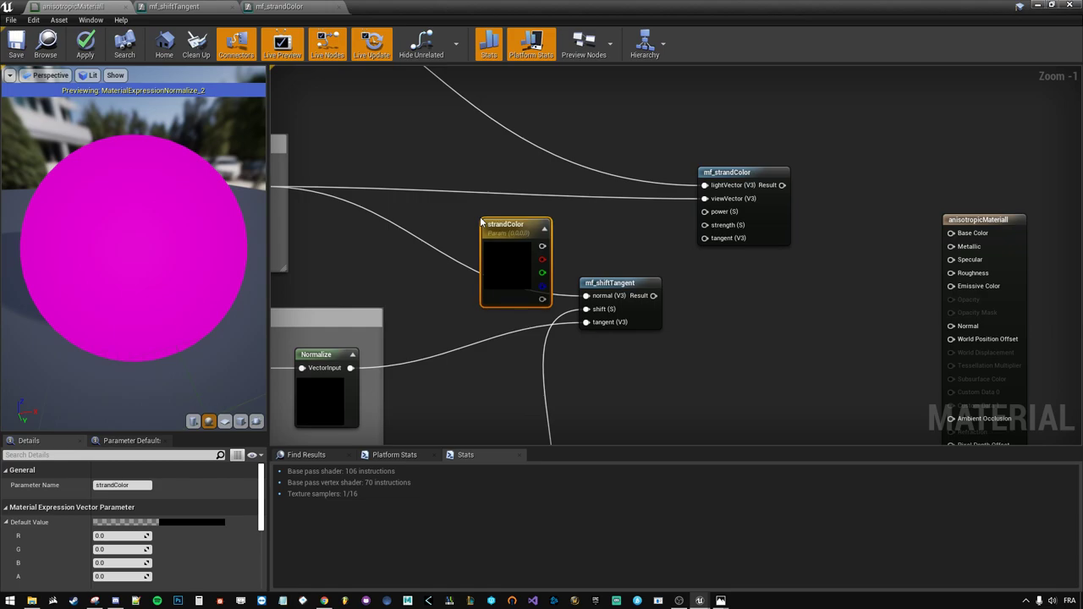
{"action": "left_click_drag", "start_coordinate": [117, 485], "coordinate": [174, 478]}
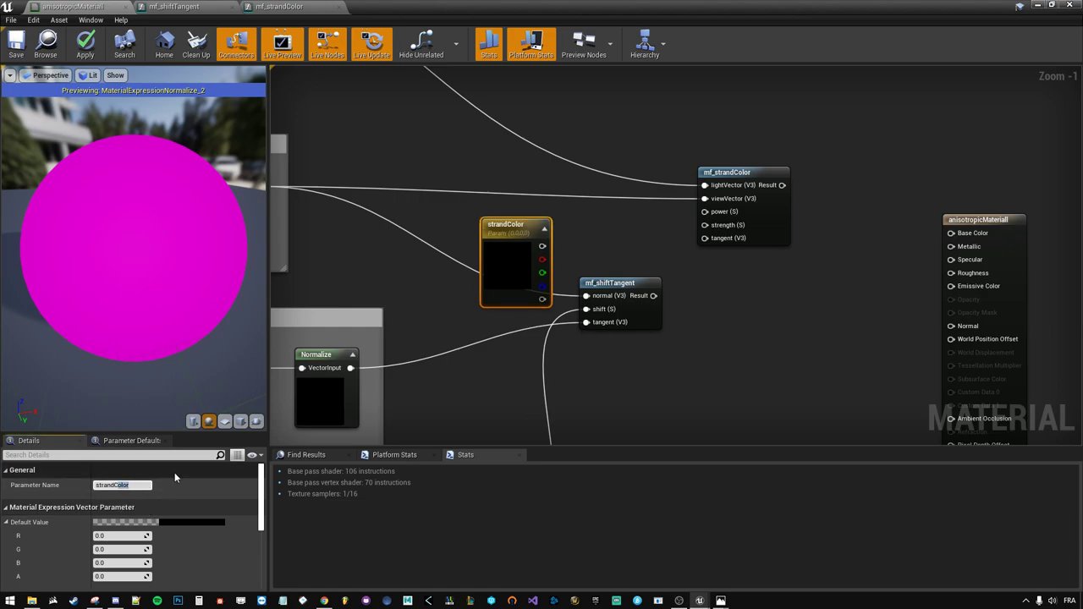
{"action": "type", "text": "Control"}
{"action": "key", "text": "Return"}
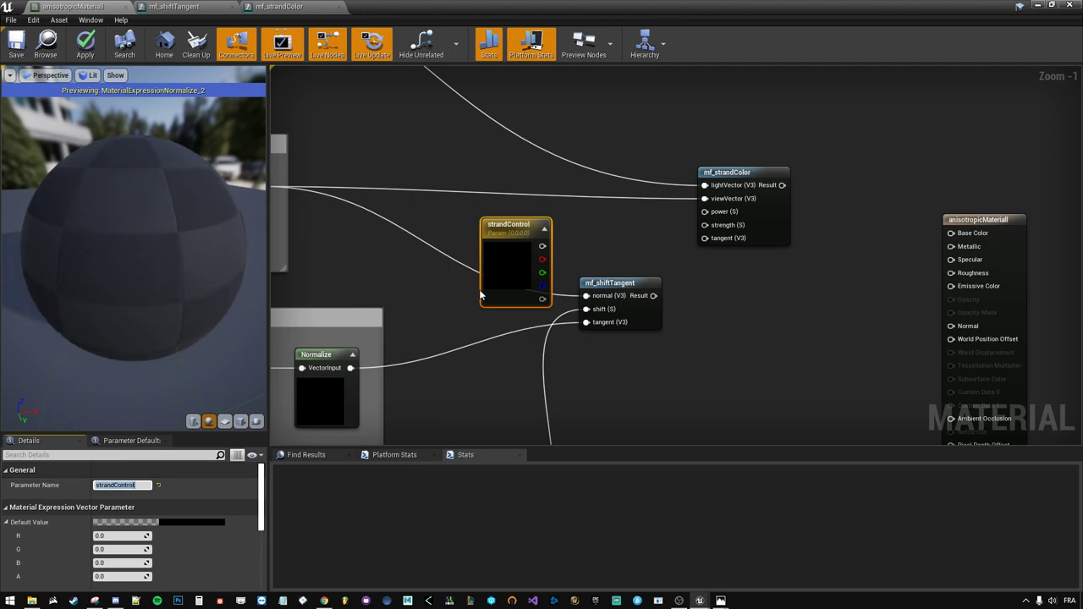
{"action": "left_click_drag", "start_coordinate": [480, 296], "coordinate": [475, 252]}
{"action": "left_click", "coordinate": [562, 229]}
- Connect strandControl's channels to power and strength, and mf_shiftTangent's Result to tangent
{"action": "mouse_move", "coordinate": [537, 215]}
{"action": "left_mouse_down"}
{"action": "mouse_move", "coordinate": [734, 219]}
{"action": "mouse_move", "coordinate": [537, 228]}
{"action": "left_mouse_up"}
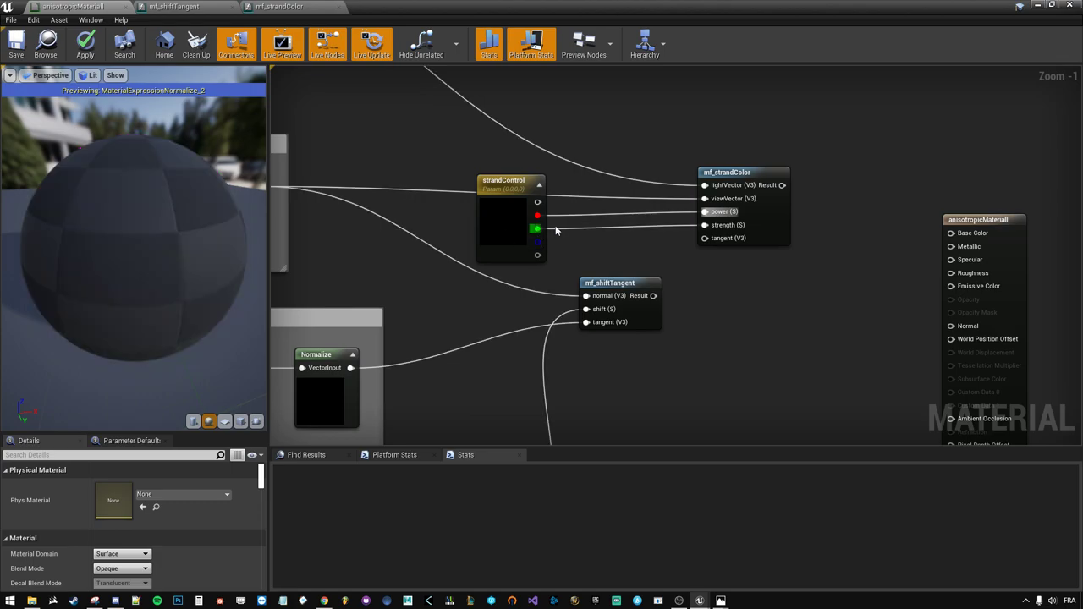
{"action": "left_click", "coordinate": [514, 227]}
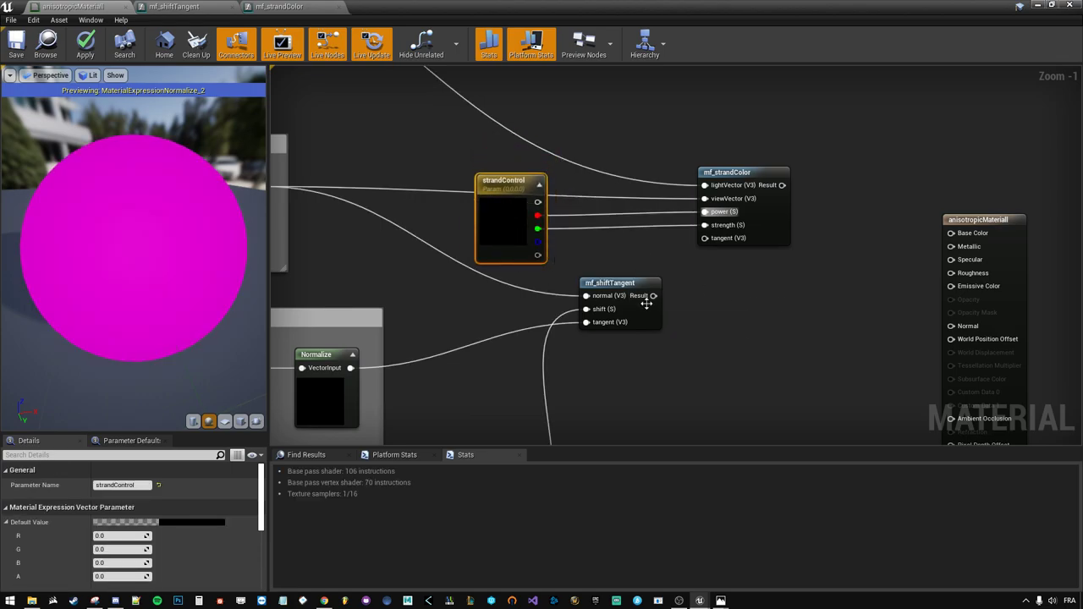
{"action": "mouse_move", "coordinate": [646, 303]}
{"action": "left_mouse_down"}
{"action": "mouse_move", "coordinate": [638, 296]}
{"action": "mouse_move", "coordinate": [704, 238]}
{"action": "left_mouse_up"}
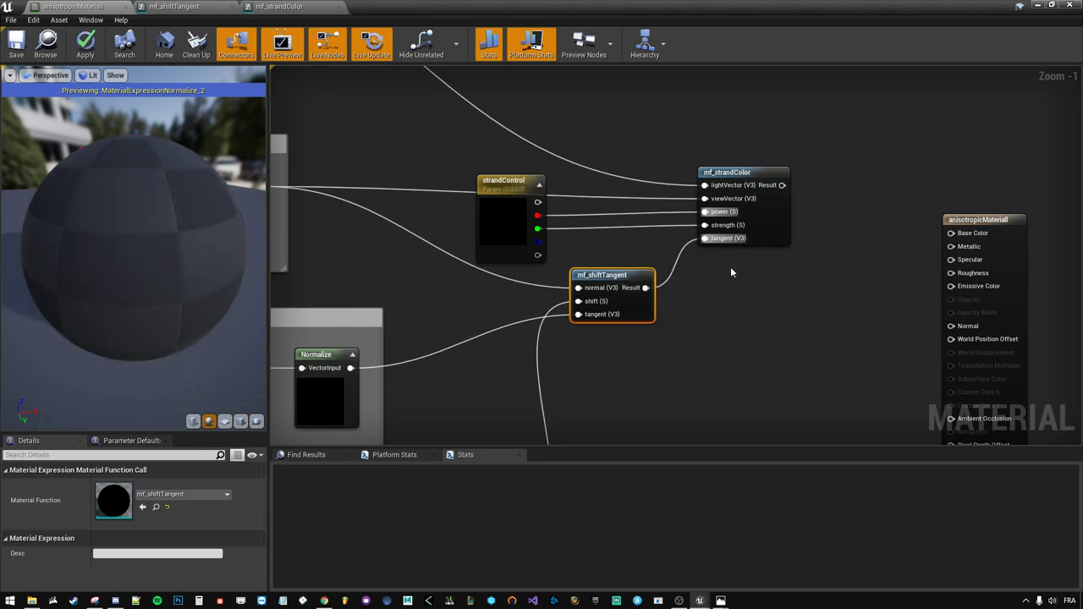
{"action": "left_click", "coordinate": [770, 226]}
{"action": "right_click_drag", "start_coordinate": [769, 284], "coordinate": [593, 292]}
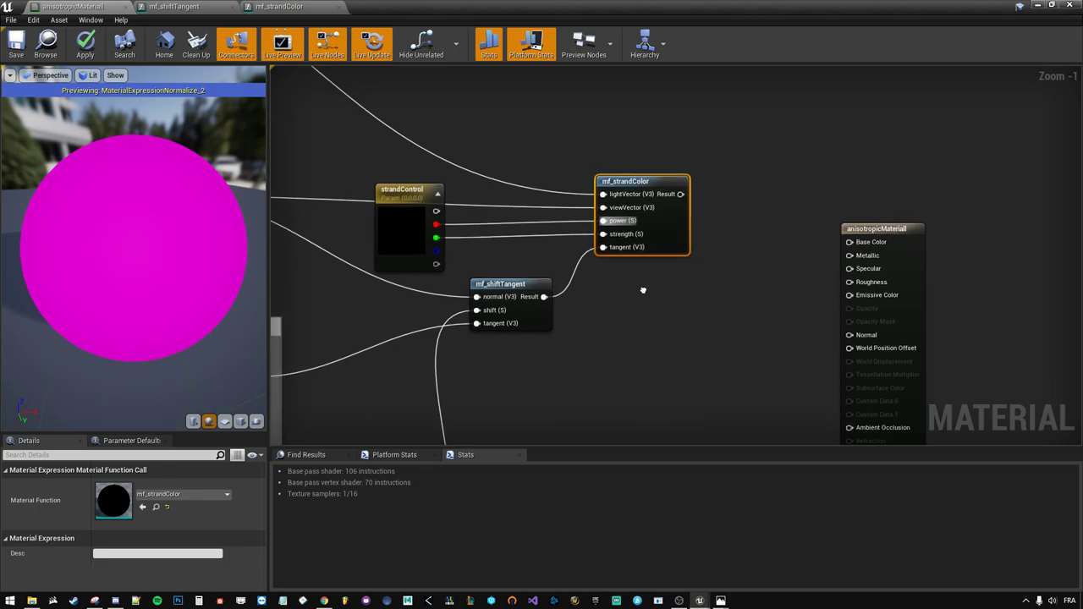
- Multiply mf_strandColor's result by a new 'color A' vector parameter wired into B
{"action": "left_click_drag", "start_coordinate": [647, 196], "coordinate": [665, 191]}
{"action": "type", "text": "multiply"}
{"action": "key", "text": "Return"}
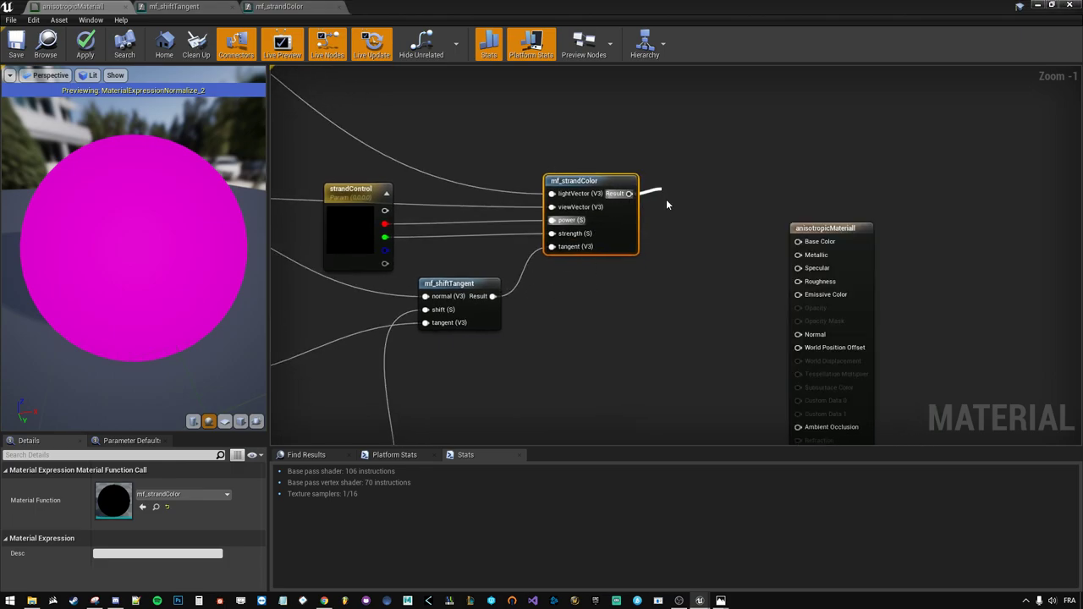
{"action": "left_click", "coordinate": [569, 272]}
{"action": "left_click", "coordinate": [569, 269]}
{"action": "type", "text": "color"}
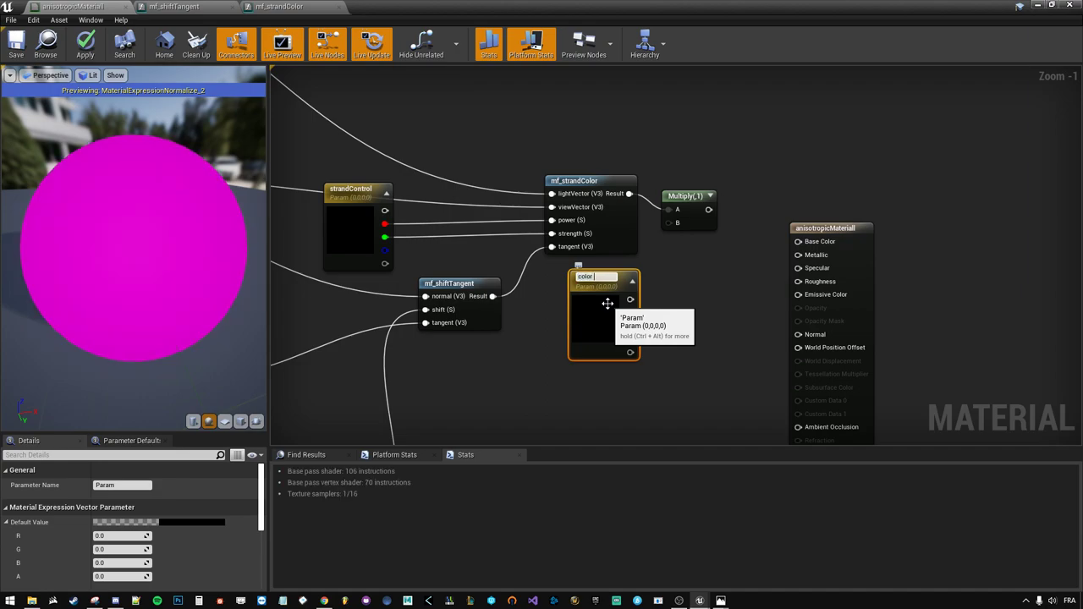
{"action": "type", "text": "A"}
{"action": "left_click", "coordinate": [679, 232]}
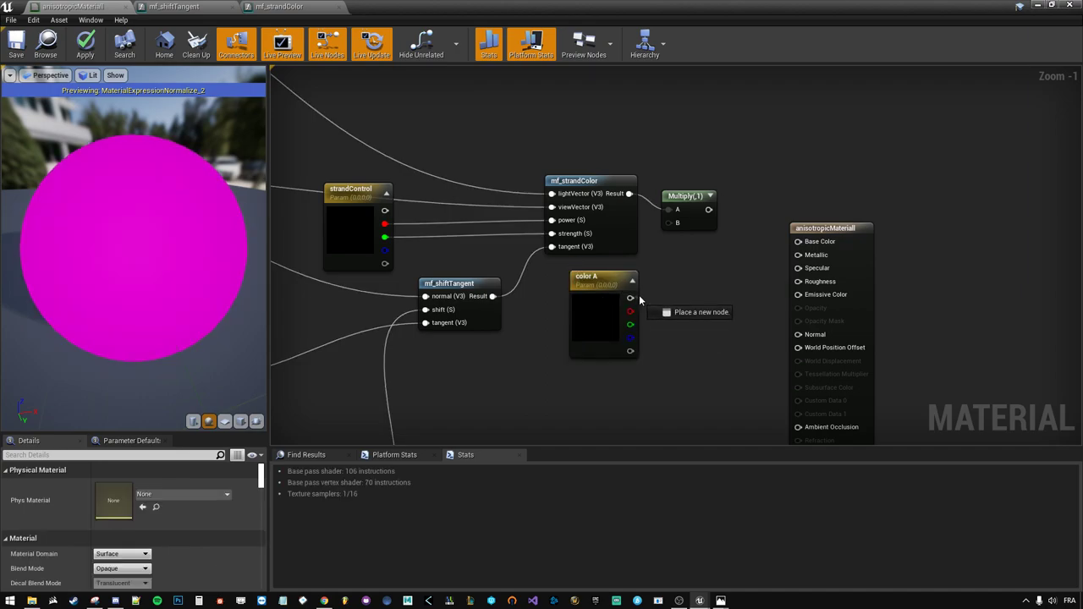
{"action": "left_click_drag", "start_coordinate": [640, 299], "coordinate": [690, 181]}
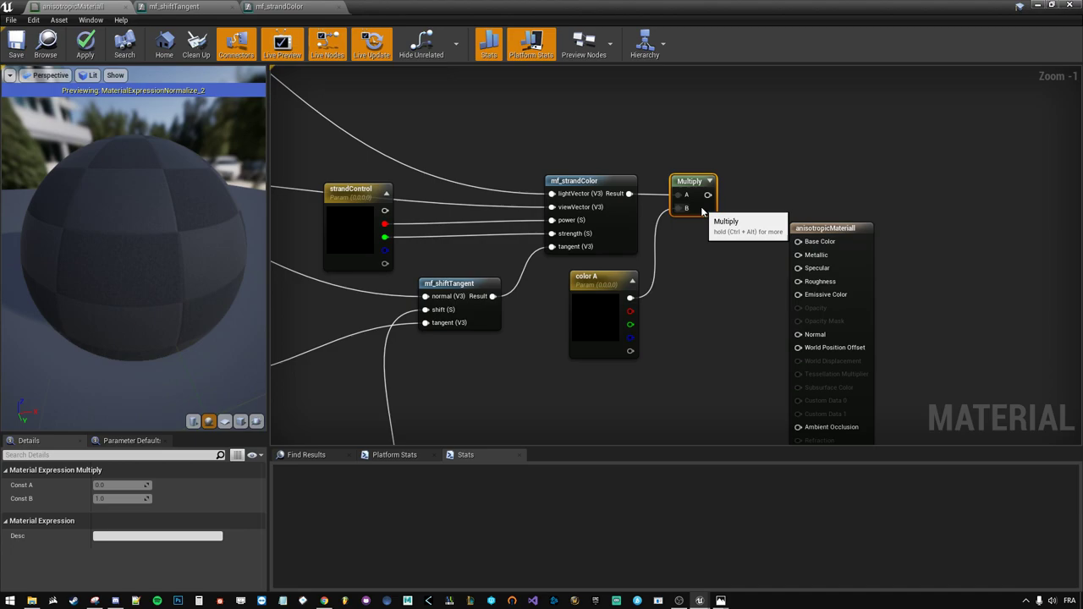
- Set color A's red value to 1 and reposition the mf_shiftTangent node
{"action": "left_click", "coordinate": [594, 300]}
{"action": "left_click", "coordinate": [119, 535]}
{"action": "type", "text": "1"}
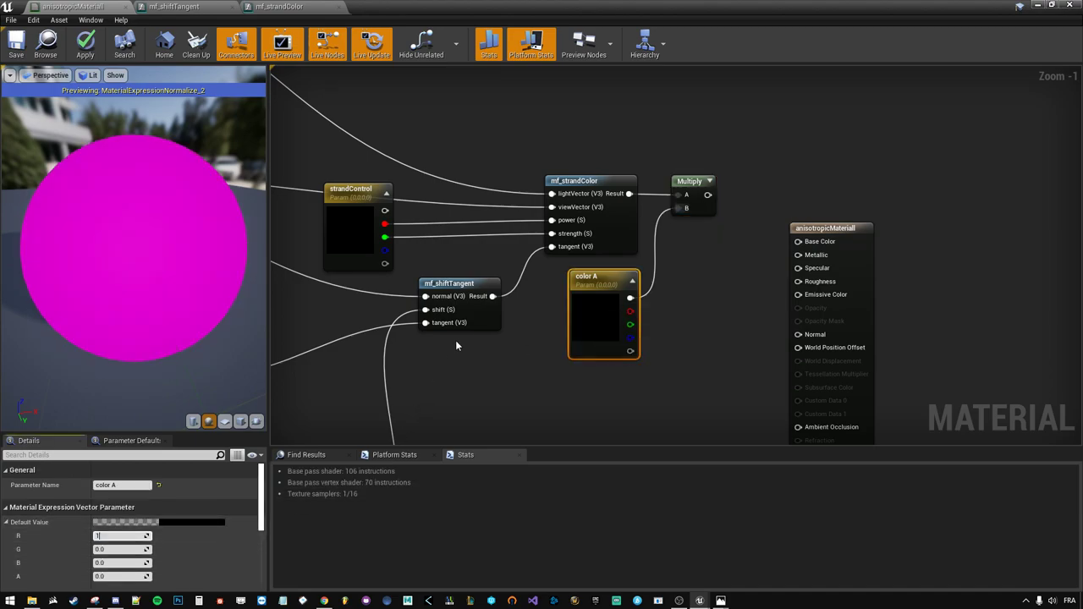
{"action": "mouse_move", "coordinate": [464, 328]}
{"action": "left_mouse_down"}
{"action": "mouse_move", "coordinate": [488, 415]}
{"action": "mouse_move", "coordinate": [434, 343]}
{"action": "left_mouse_up"}
{"action": "left_click", "coordinate": [529, 371]}
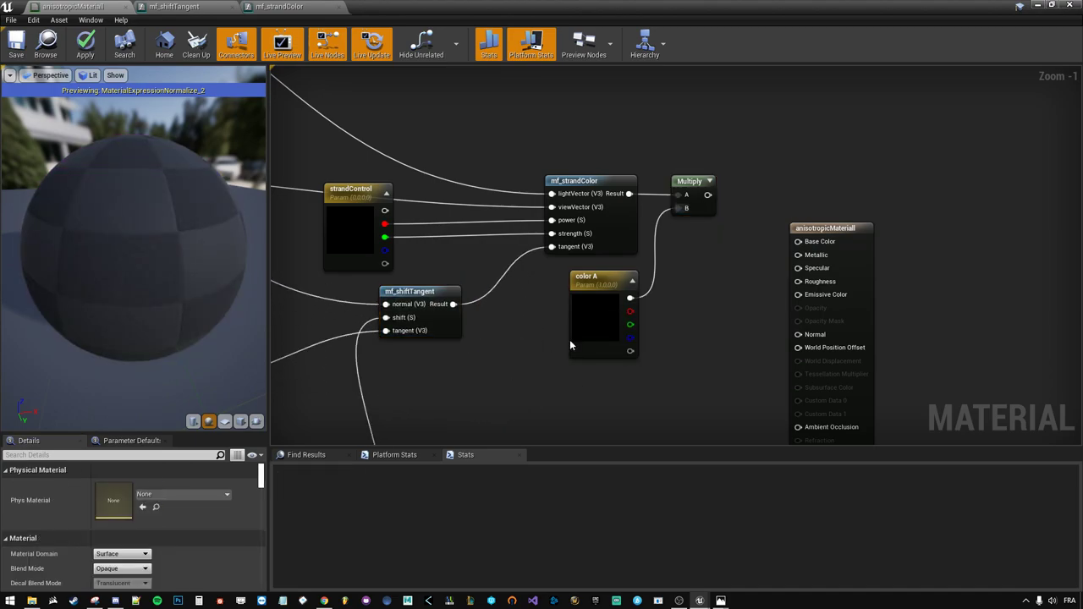
- Preview the Multiply node's output and select strandControl to edit its values
{"action": "left_click", "coordinate": [597, 288]}
{"action": "right_click", "coordinate": [693, 180]}
{"action": "left_click", "coordinate": [720, 181]}
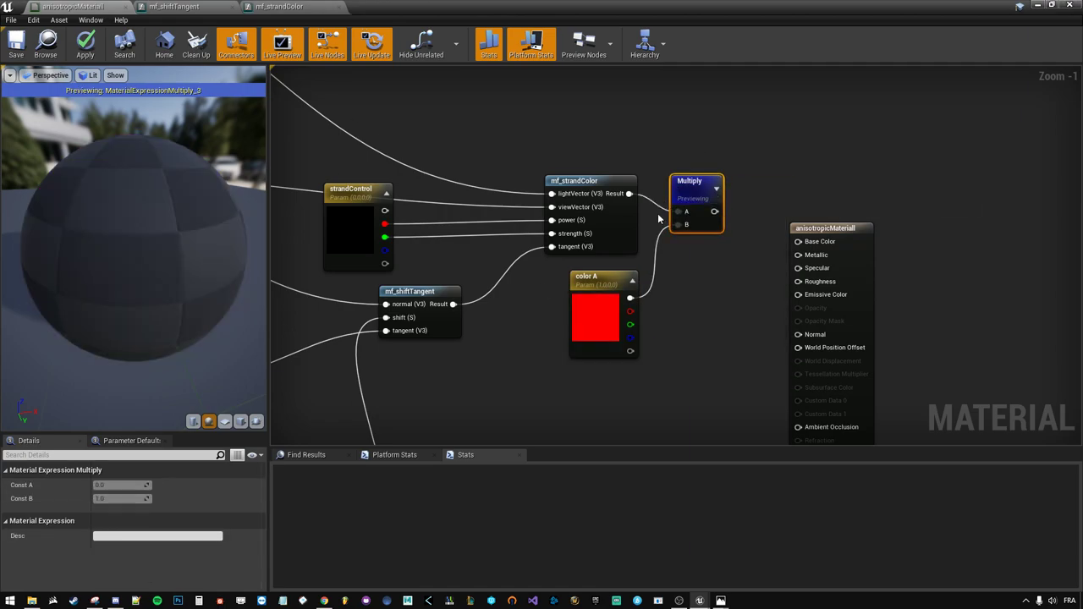
{"action": "left_click", "coordinate": [693, 167]}
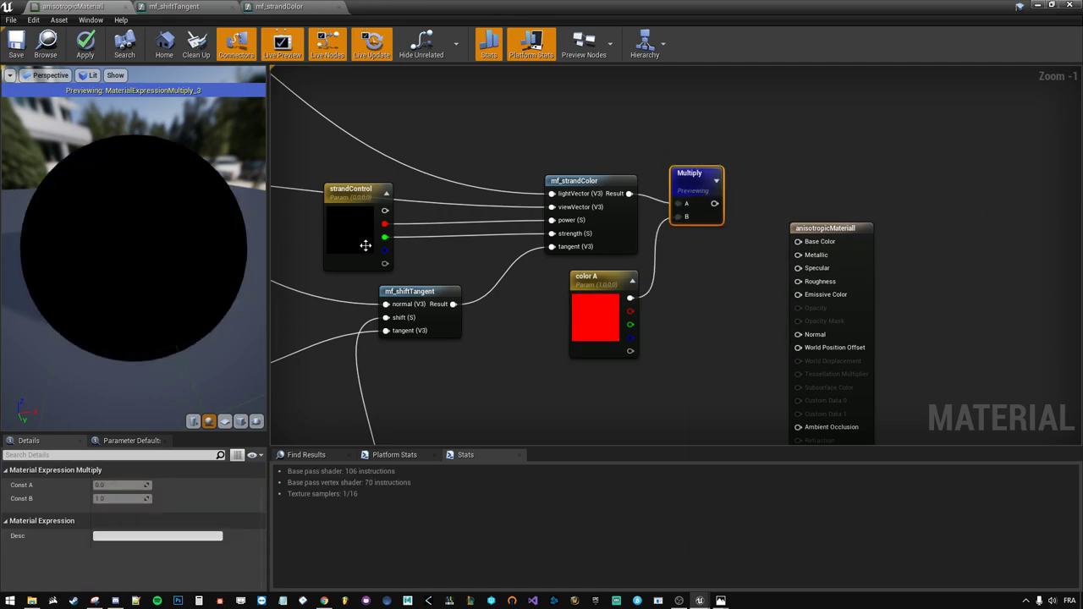
{"action": "left_click", "coordinate": [365, 242]}
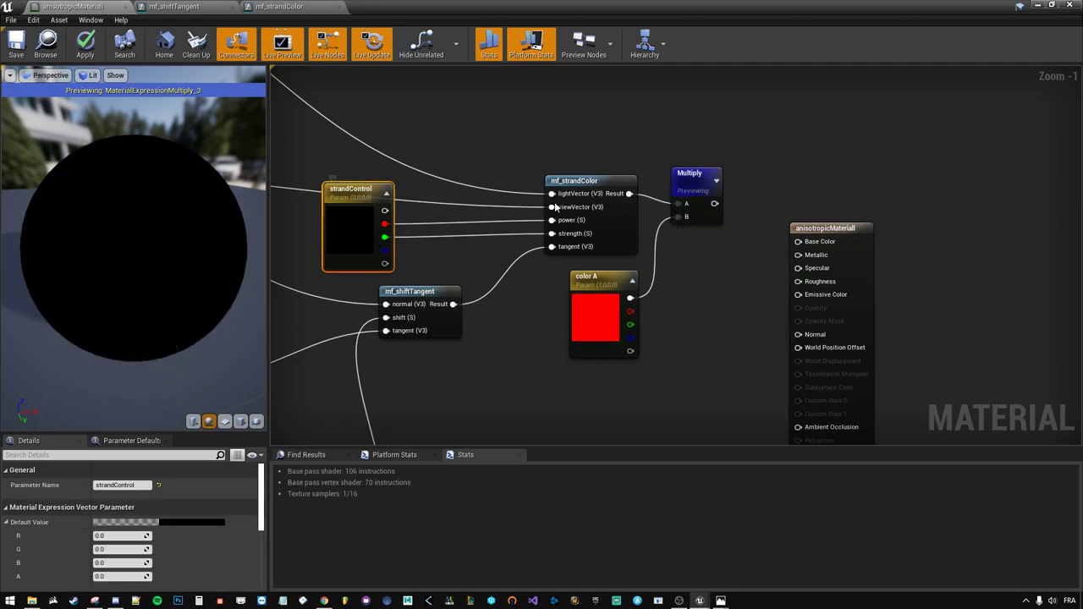
- Set strandControl to 1, 1, 0, 0 and orbit the preview to check the red sphere
{"action": "left_click", "coordinate": [103, 538]}
{"action": "key", "text": "Tab"}
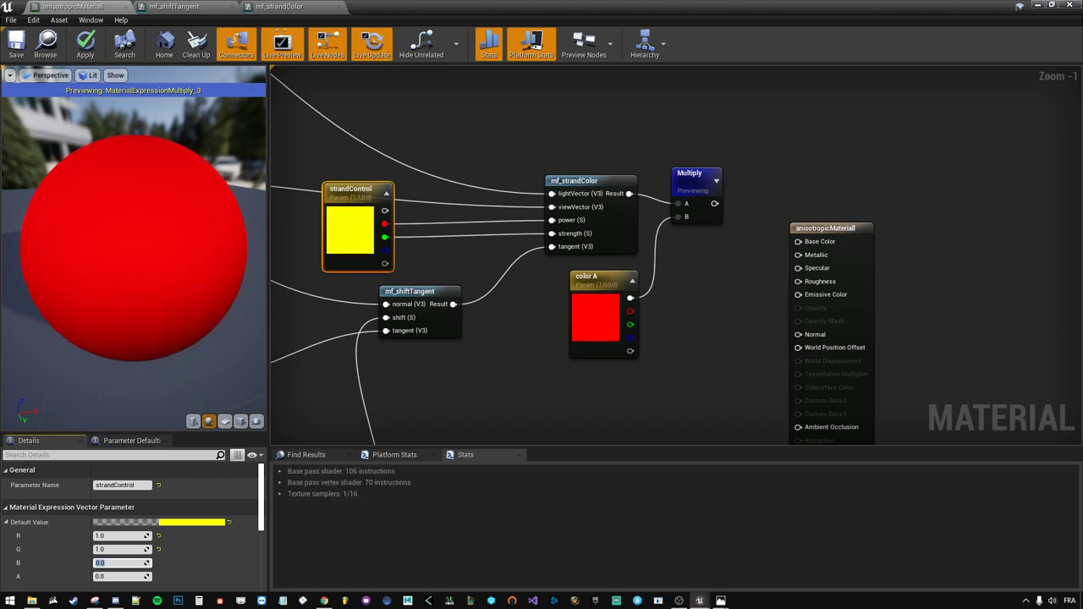
{"action": "mouse_move", "coordinate": [181, 315]}
{"action": "left_mouse_down"}
{"action": "mouse_move", "coordinate": [220, 315]}
{"action": "mouse_move", "coordinate": [15, 330]}
{"action": "left_mouse_up"}
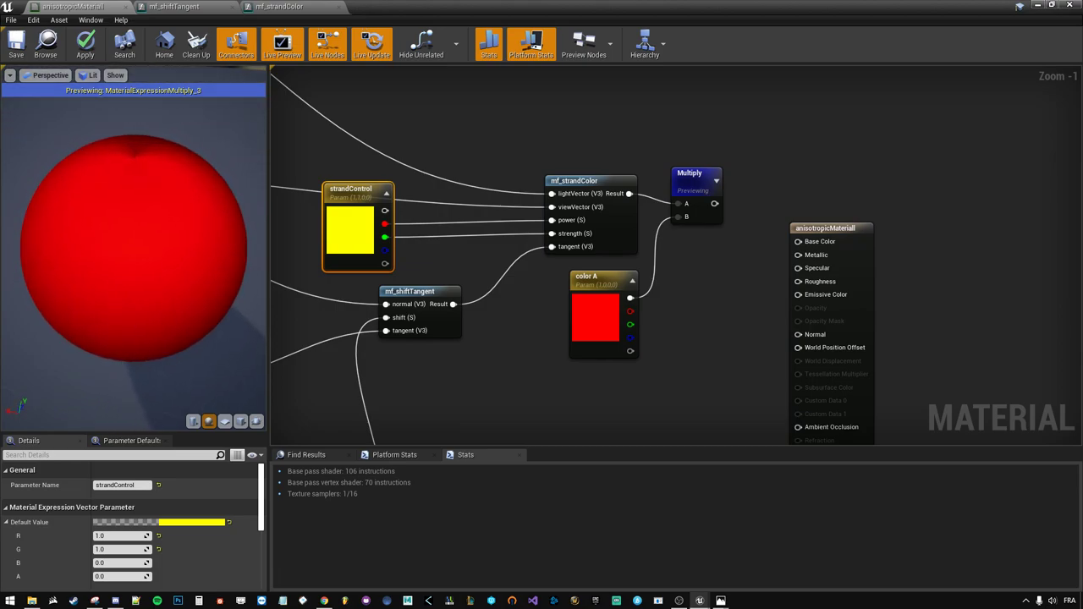
{"action": "right_click_drag", "start_coordinate": [330, 341], "coordinate": [550, 286]}
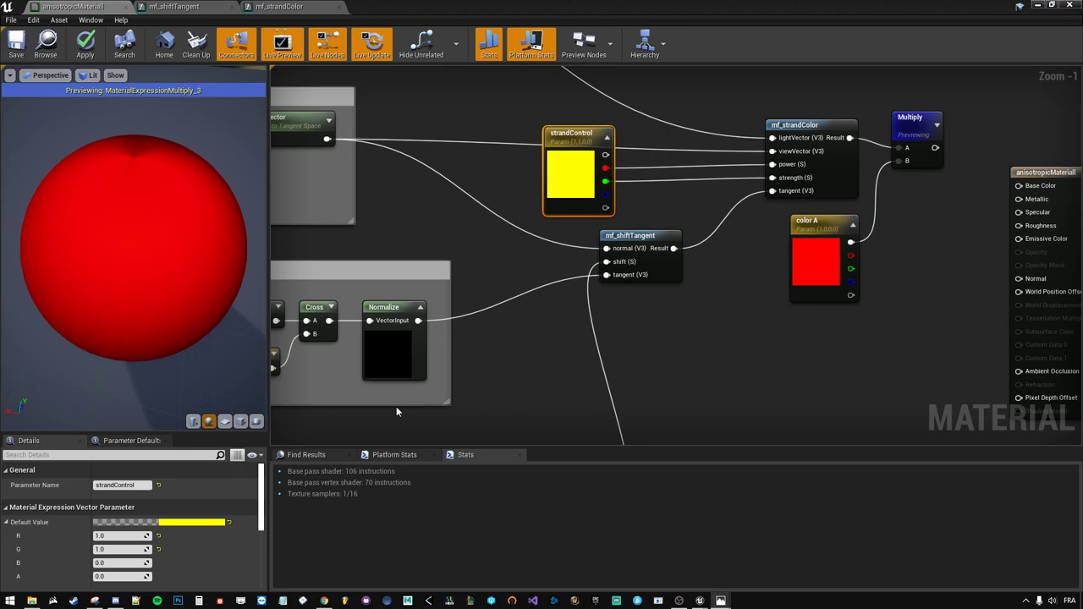
- Set highlight_A's default value to 0.5 and orbit the preview sphere
{"action": "right_click_drag", "start_coordinate": [396, 406], "coordinate": [478, 306]}
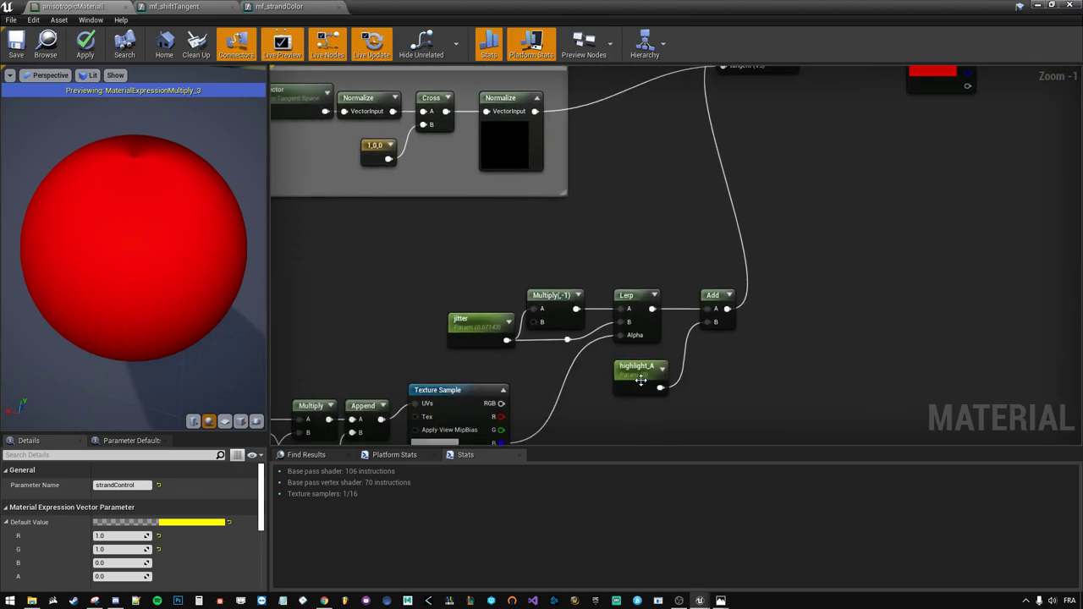
{"action": "left_click", "coordinate": [641, 379]}
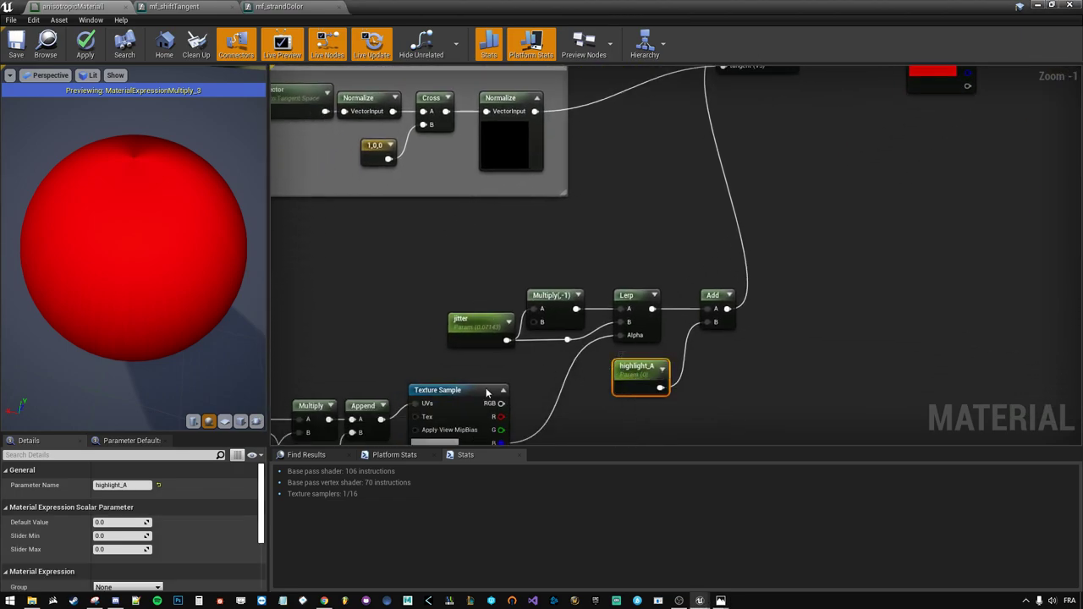
{"action": "type", "text": "0.5"}
{"action": "key", "text": "Return"}
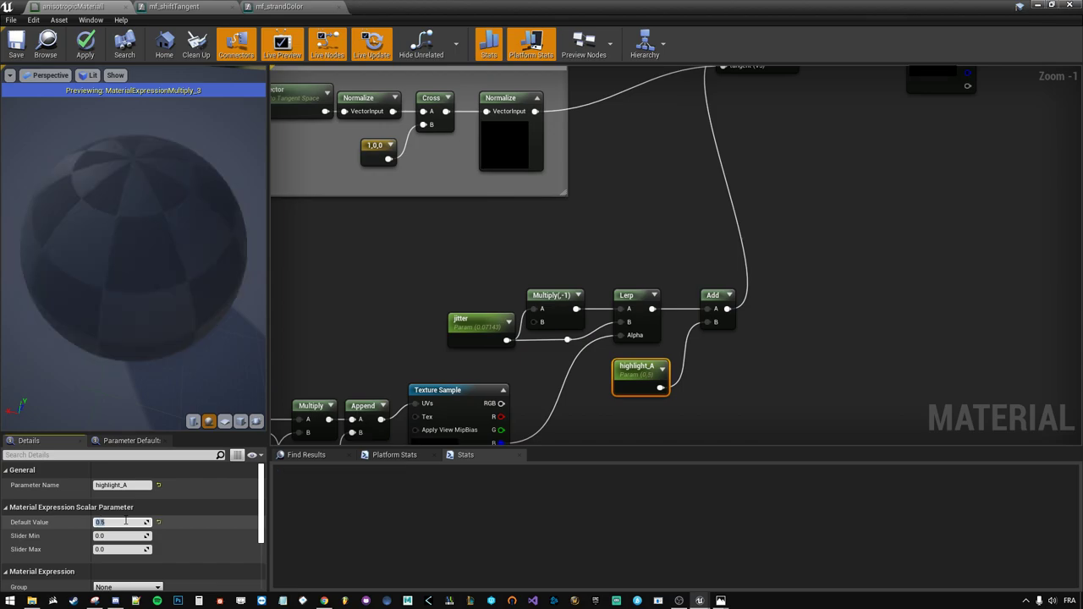
{"action": "left_click_drag", "start_coordinate": [164, 310], "coordinate": [164, 288]}
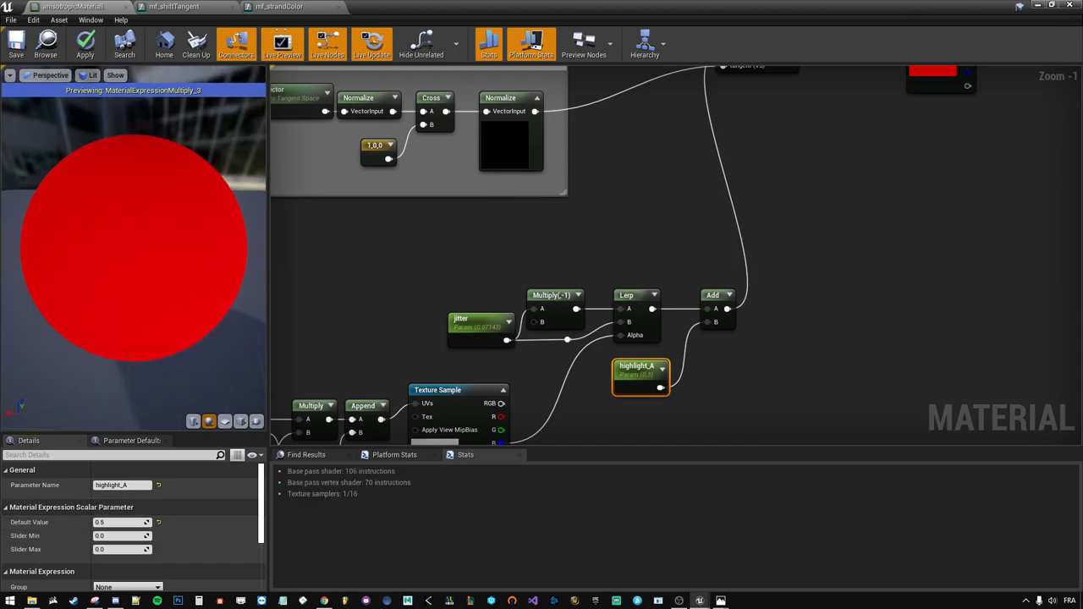
{"action": "left_click_drag", "start_coordinate": [164, 288], "coordinate": [136, 280]}
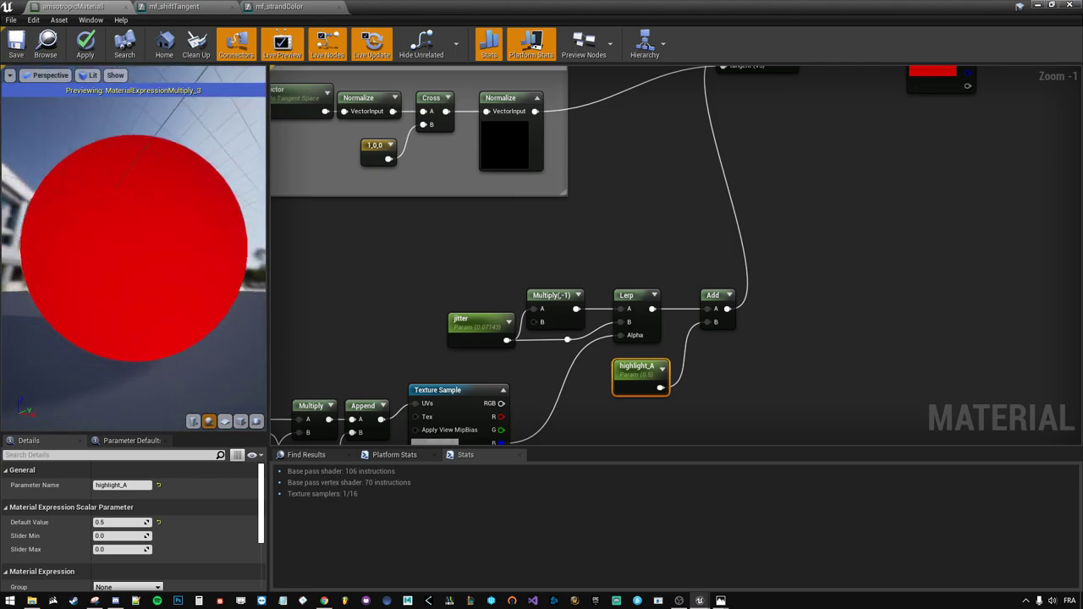
{"action": "left_click_drag", "start_coordinate": [135, 279], "coordinate": [159, 311]}
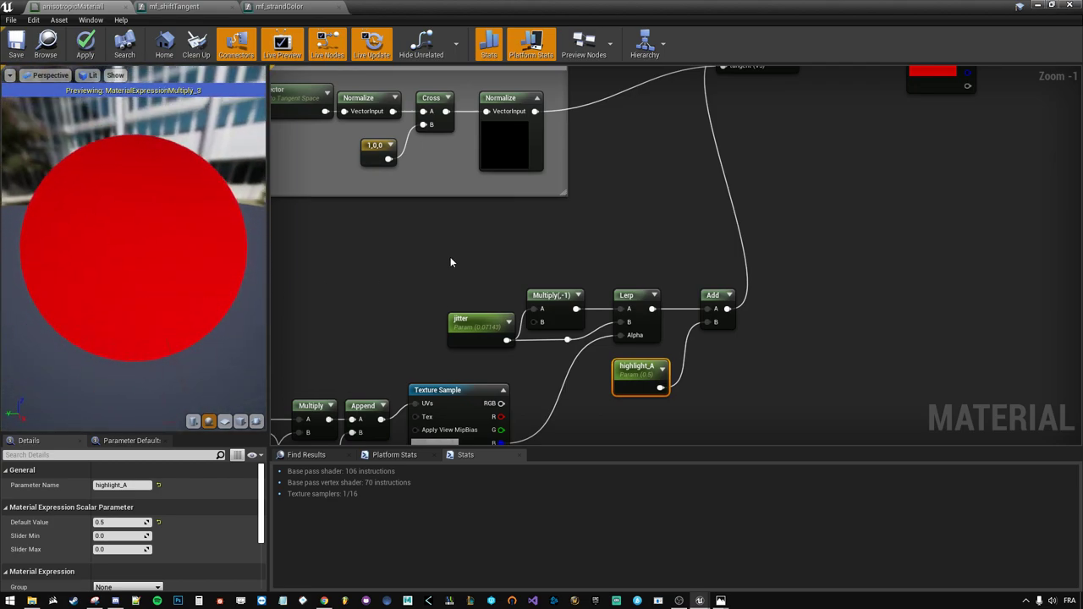
- Change strandControl to R 100 and G 1, darkening the sphere to a thin red rim
{"action": "right_click_drag", "start_coordinate": [564, 215], "coordinate": [482, 189]}
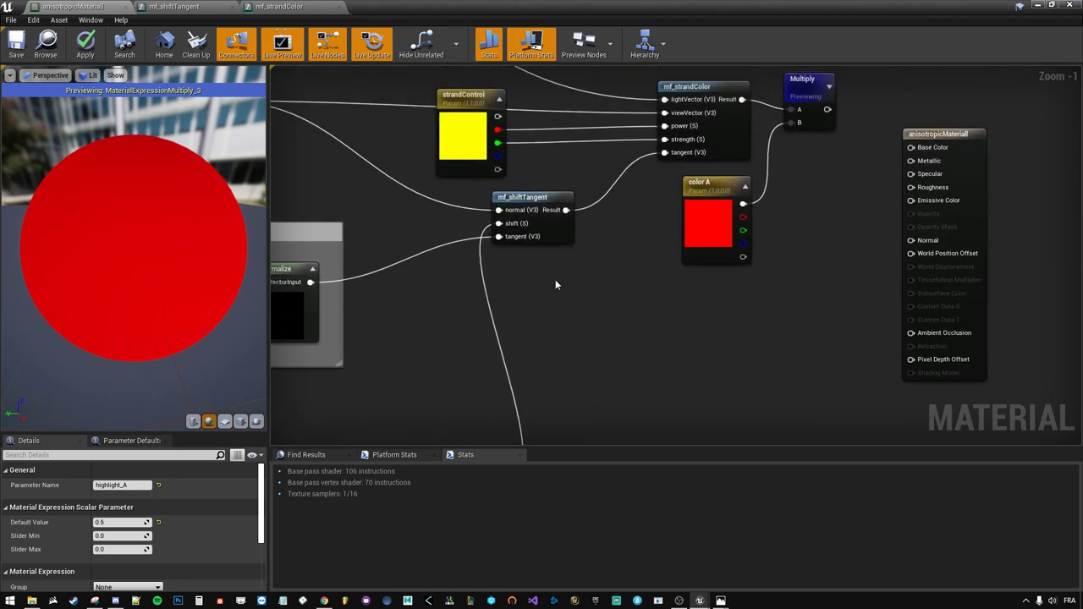
{"action": "left_click", "coordinate": [482, 188]}
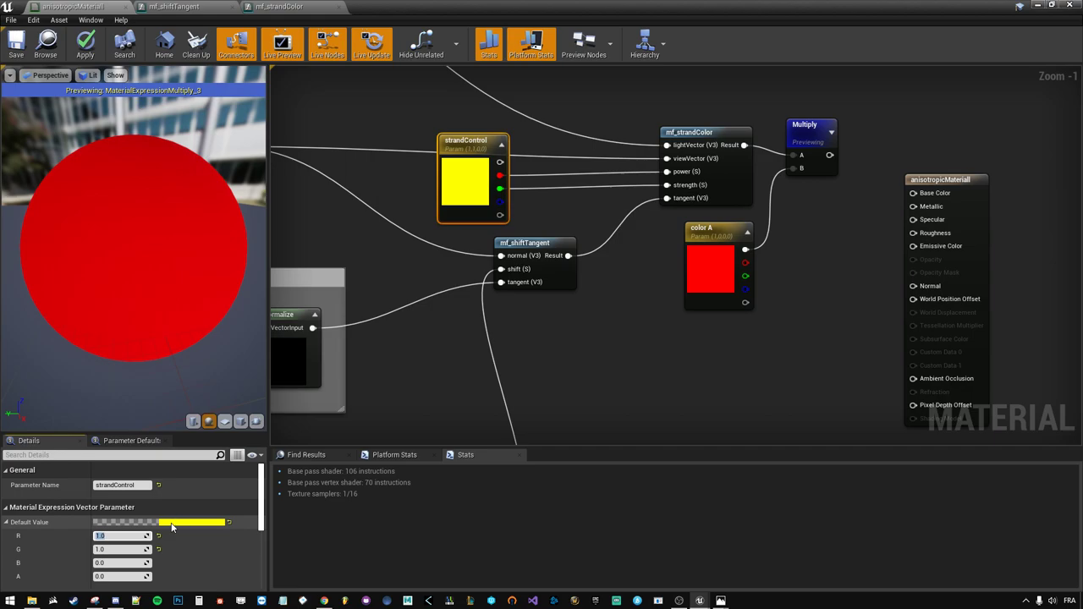
{"action": "type", "text": "00"}
{"action": "key", "text": "Tab"}
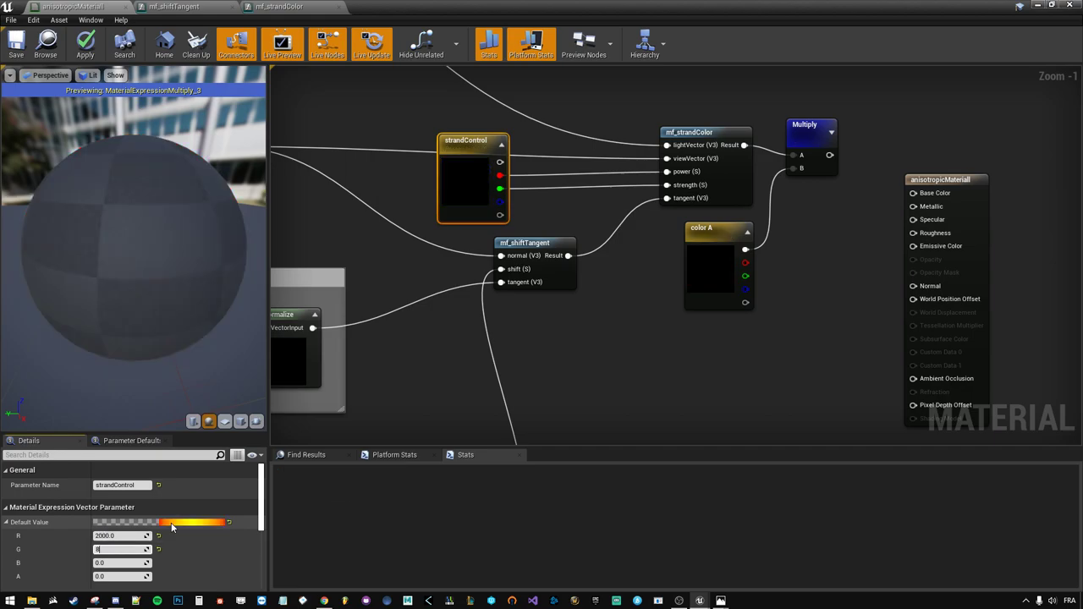
{"action": "type", "text": "8"}
{"action": "key", "text": "Tab"}
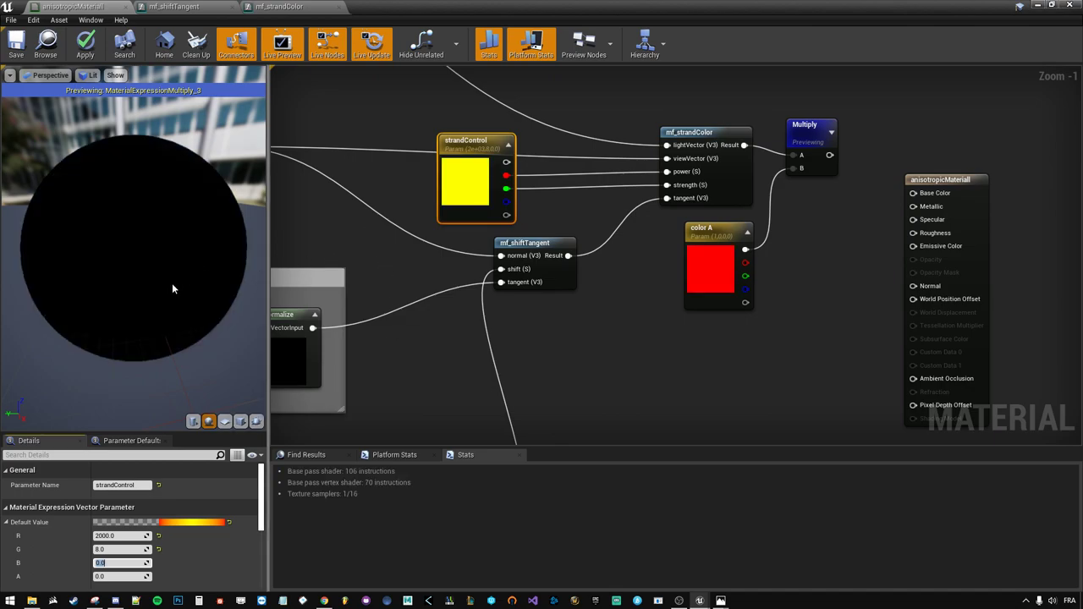
{"action": "mouse_move", "coordinate": [172, 285]}
{"action": "left_mouse_down"}
{"action": "mouse_move", "coordinate": [220, 254]}
{"action": "mouse_move", "coordinate": [143, 285]}
{"action": "left_mouse_up"}
{"action": "left_click", "coordinate": [96, 537]}
{"action": "type", "text": "100"}
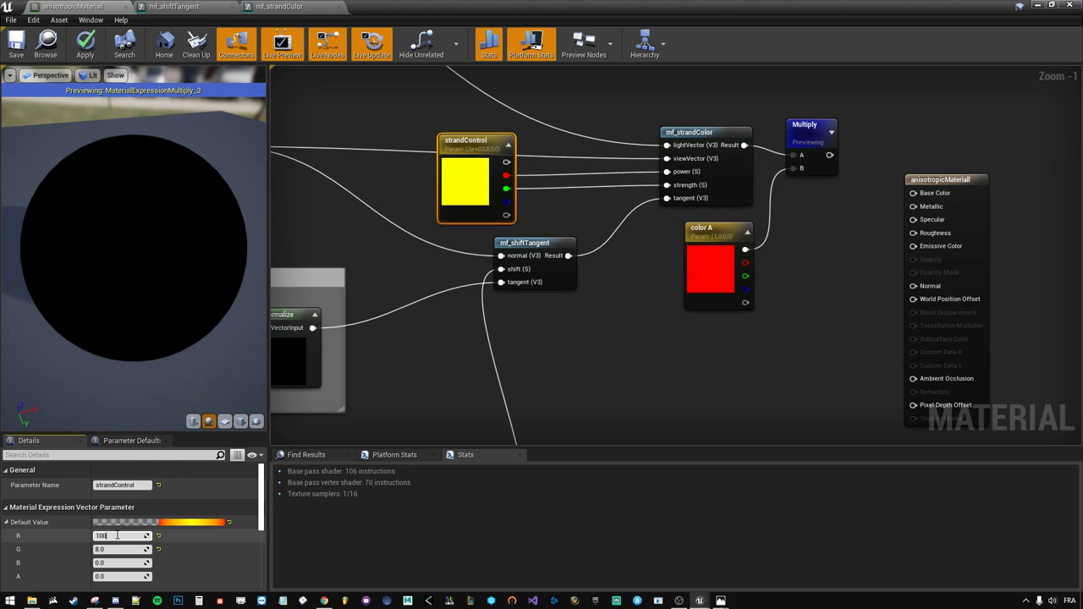
{"action": "key", "text": "Tab"}
{"action": "type", "text": "1"}
{"action": "key", "text": "Return"}
- Bring the light vector group into view and select its Normalize node
{"action": "right_click_drag", "start_coordinate": [482, 282], "coordinate": [462, 321]}
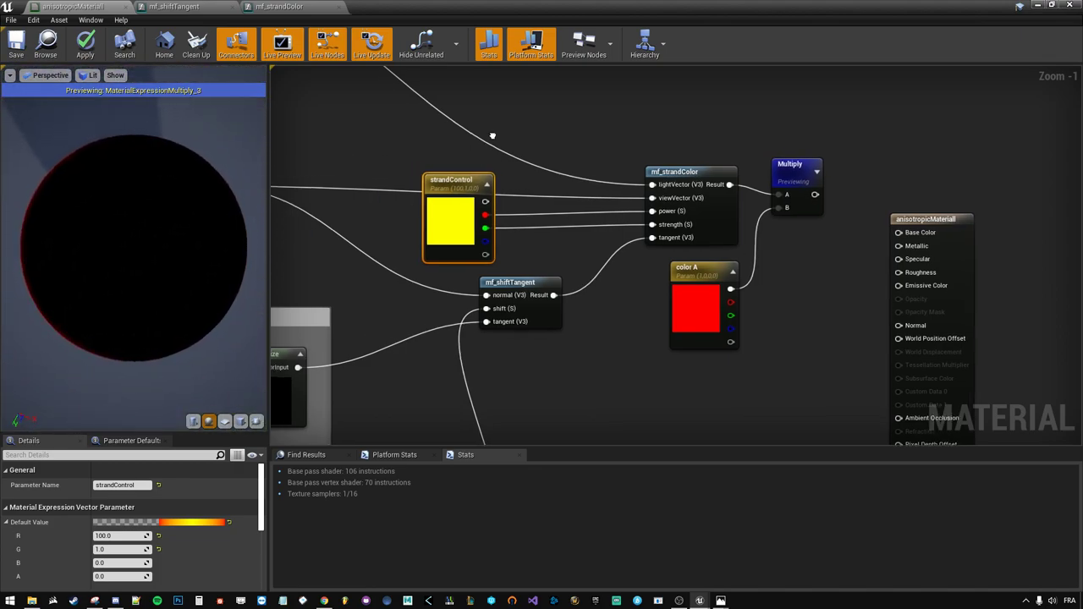
{"action": "mouse_move", "coordinate": [279, 76]}
{"action": "right_mouse_down"}
{"action": "mouse_move", "coordinate": [641, 295]}
{"action": "mouse_move", "coordinate": [703, 287]}
{"action": "right_mouse_up"}
{"action": "left_click", "coordinate": [550, 201]}
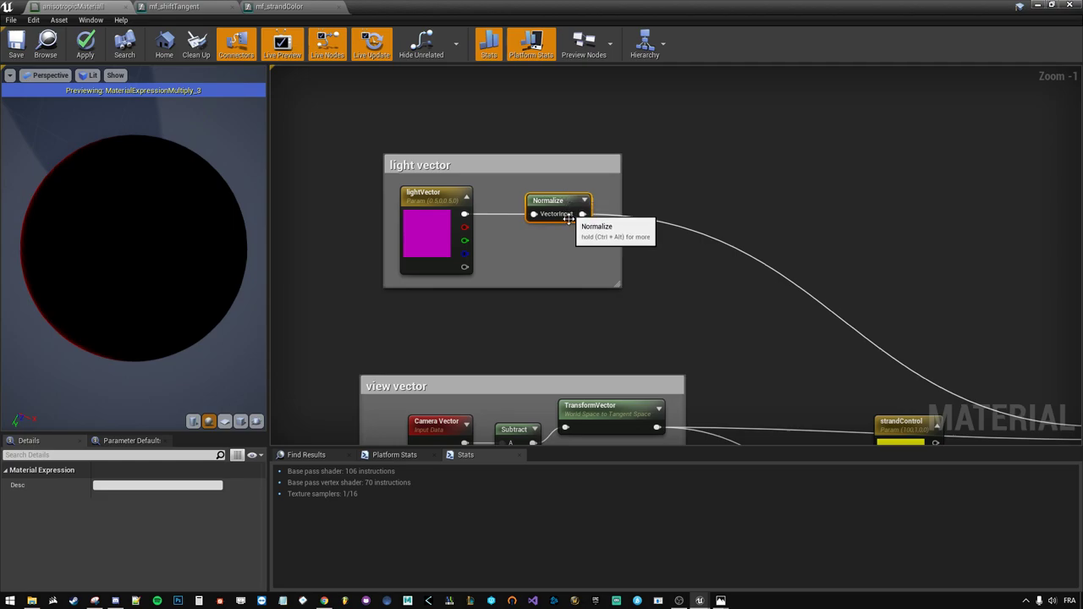
- Inspect the lightVector parameter and Normalize node in the light vector group
{"action": "mouse_move", "coordinate": [572, 246]}
{"action": "left_mouse_down"}
{"action": "mouse_move", "coordinate": [414, 198]}
{"action": "mouse_move", "coordinate": [539, 265]}
{"action": "left_mouse_up"}
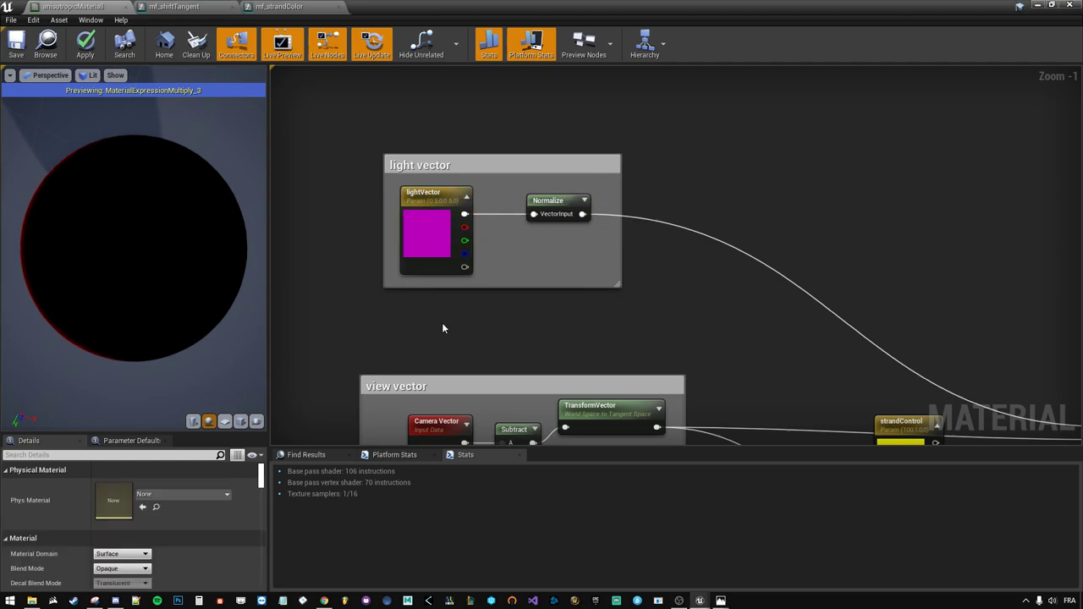
{"action": "left_click", "coordinate": [413, 246]}
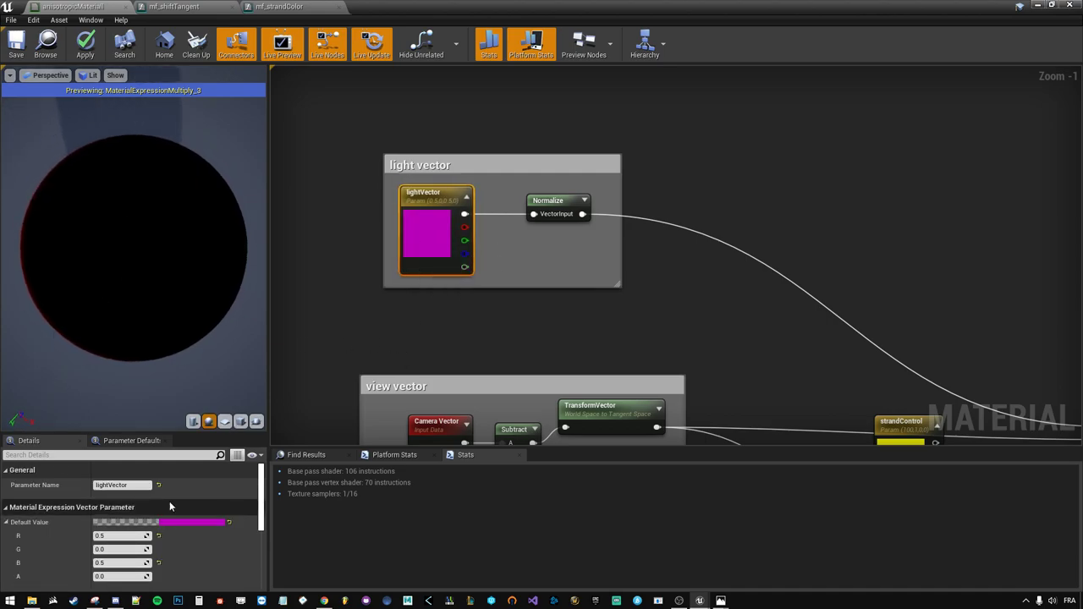
{"action": "left_click_drag", "start_coordinate": [169, 195], "coordinate": [214, 195]}
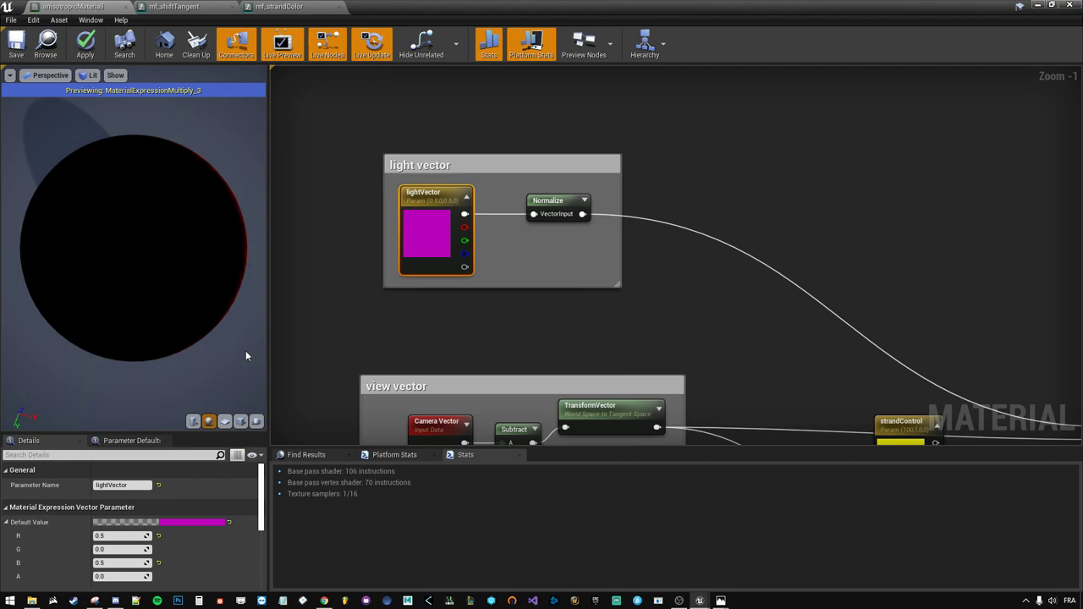
{"action": "left_click", "coordinate": [403, 301]}
{"action": "right_click_drag", "start_coordinate": [403, 302], "coordinate": [400, 227]}
{"action": "right_click_drag", "start_coordinate": [392, 281], "coordinate": [399, 297]}
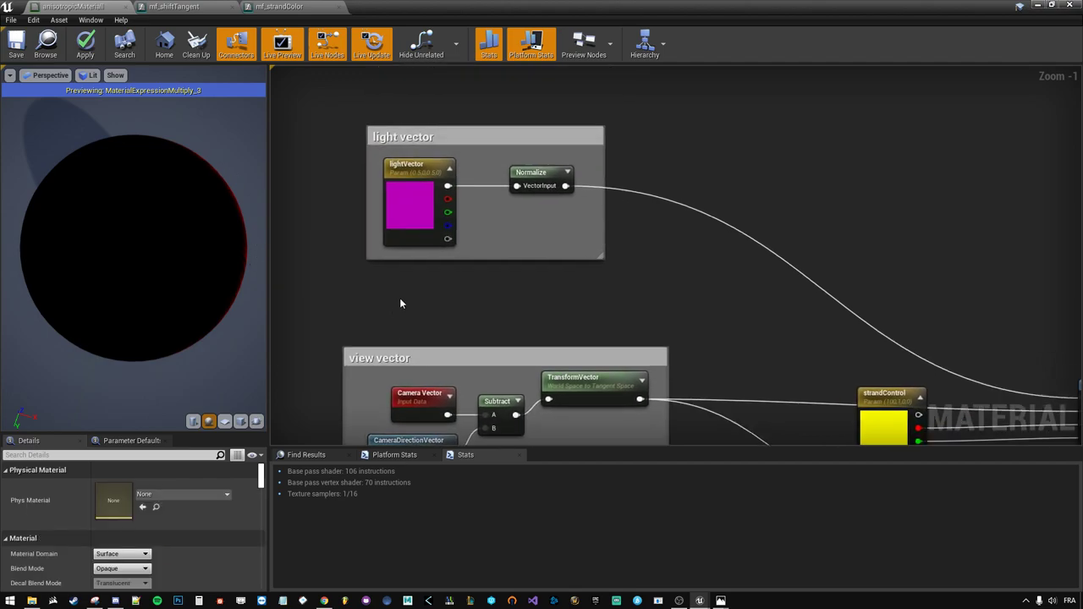
- Add an AtmosphericLightVector multiplied by -1 and feed it into the Normalize node
{"action": "right_click", "coordinate": [401, 301]}
{"action": "type", "text": "atmosph"}
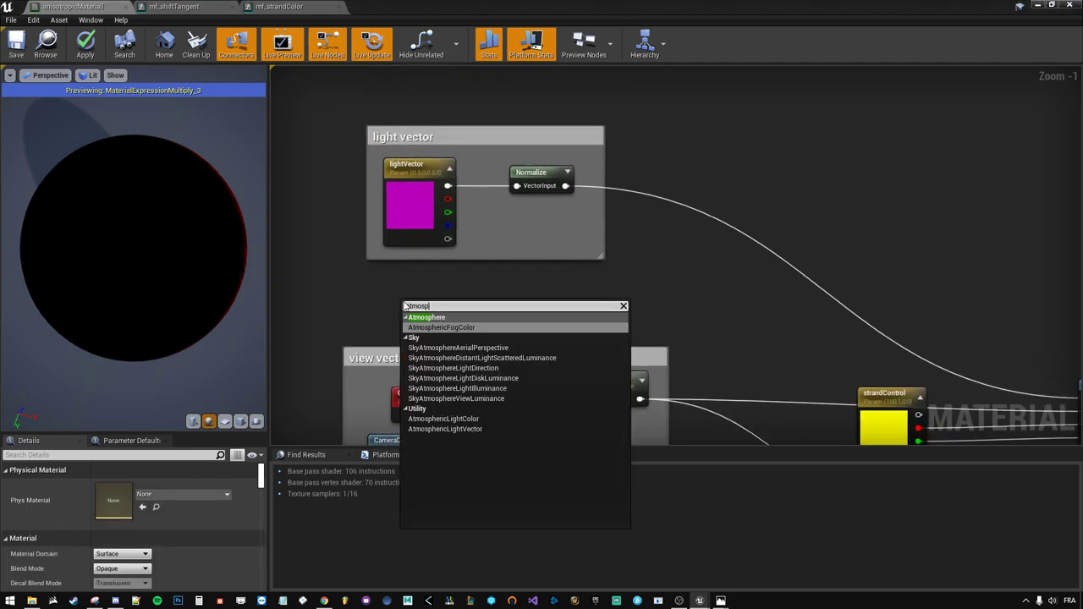
{"action": "left_click", "coordinate": [480, 430]}
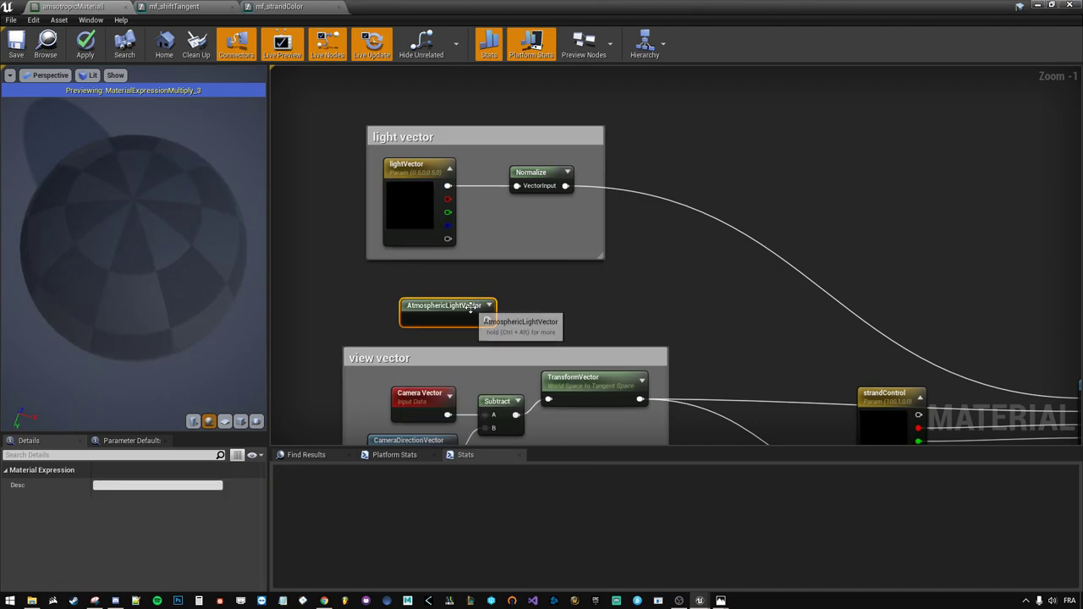
{"action": "left_click_drag", "start_coordinate": [473, 315], "coordinate": [458, 296]}
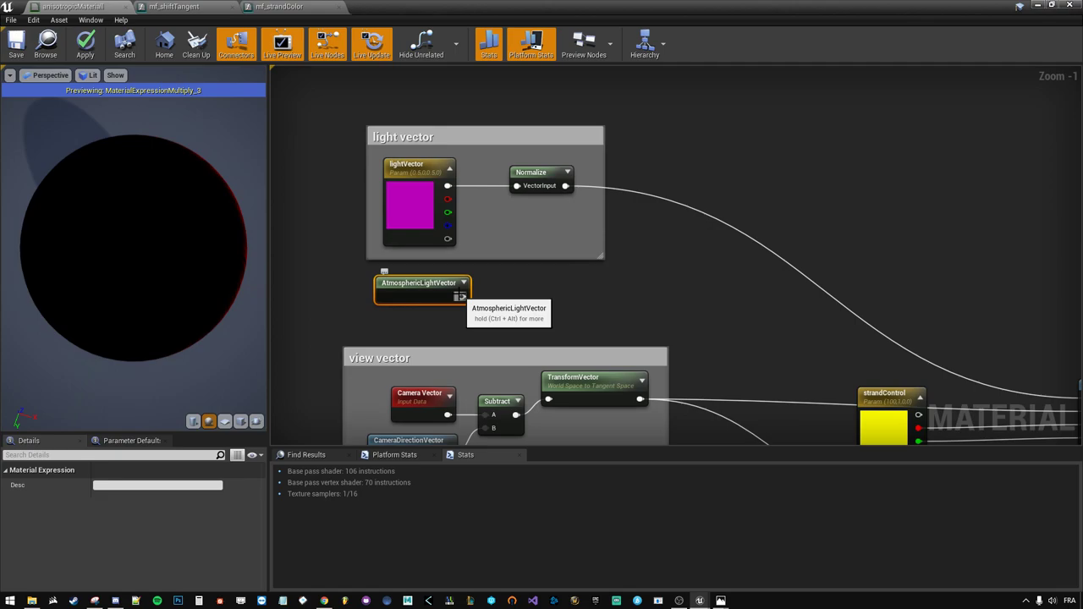
{"action": "left_click_drag", "start_coordinate": [459, 297], "coordinate": [493, 302]}
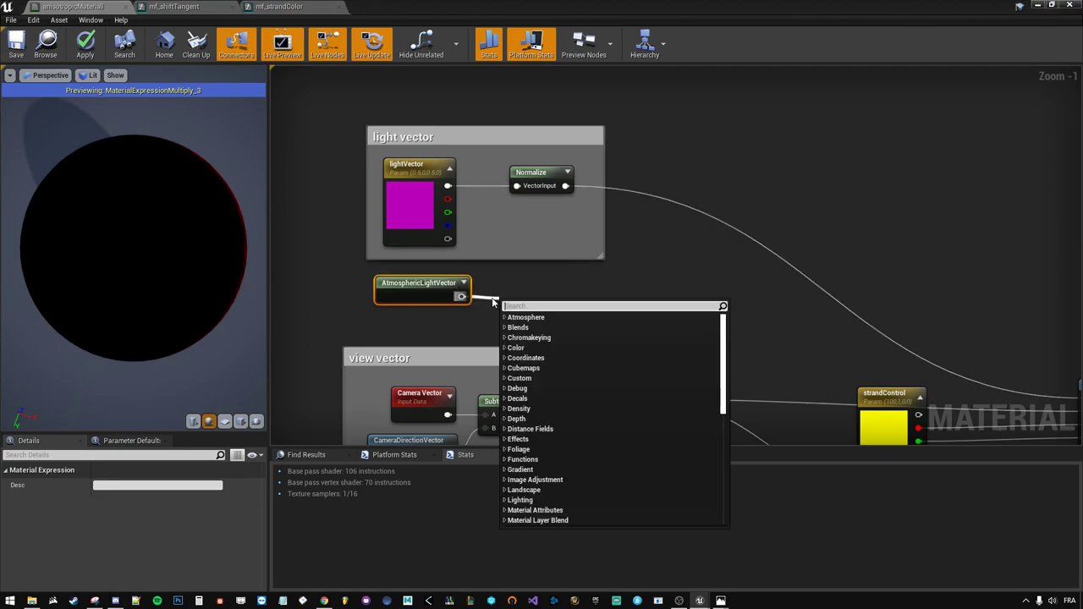
{"action": "type", "text": "multiply"}
{"action": "key", "text": "Return"}
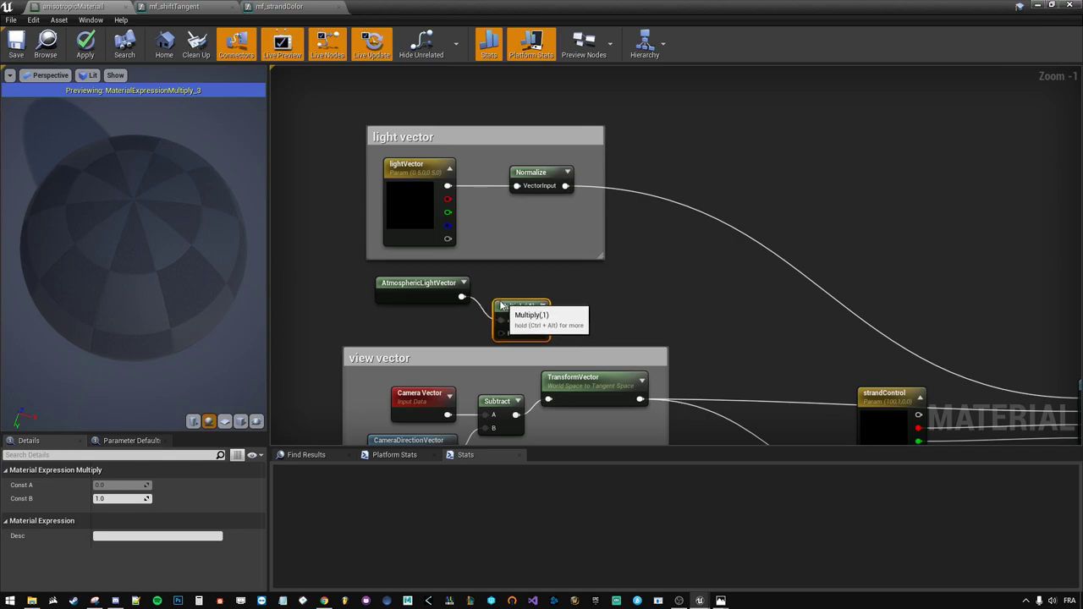
{"action": "left_click_drag", "start_coordinate": [499, 290], "coordinate": [491, 282]}
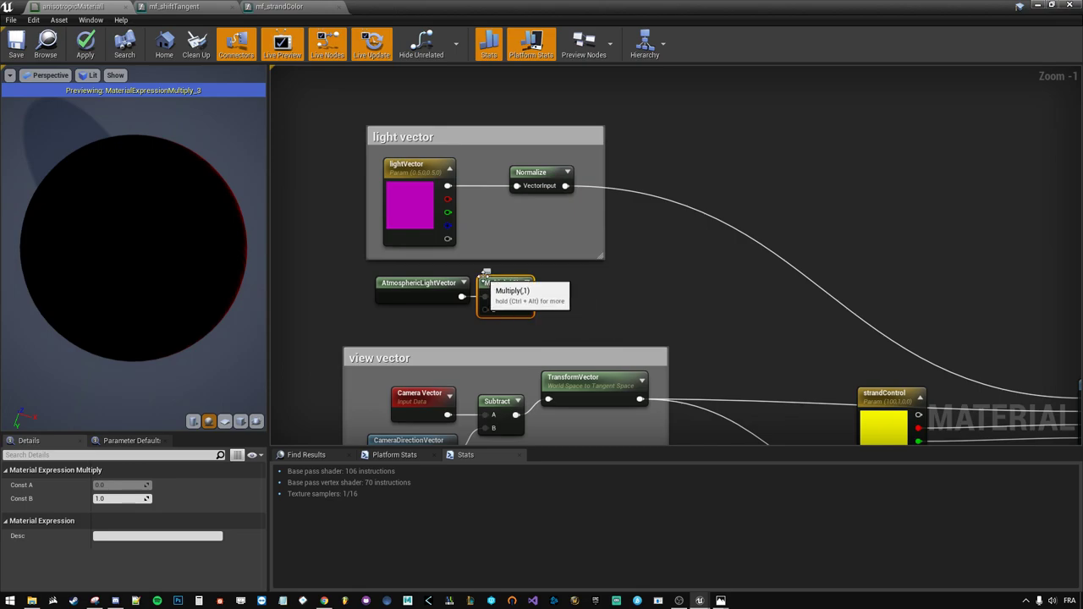
{"action": "left_click", "coordinate": [119, 498]}
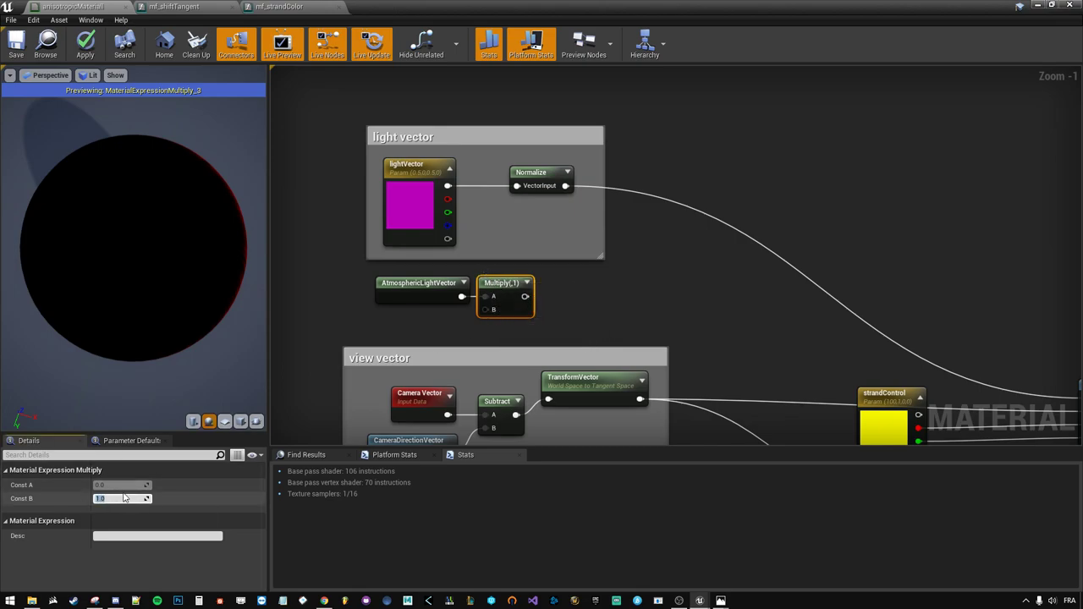
{"action": "type", "text": "-1"}
{"action": "key", "text": "Return"}
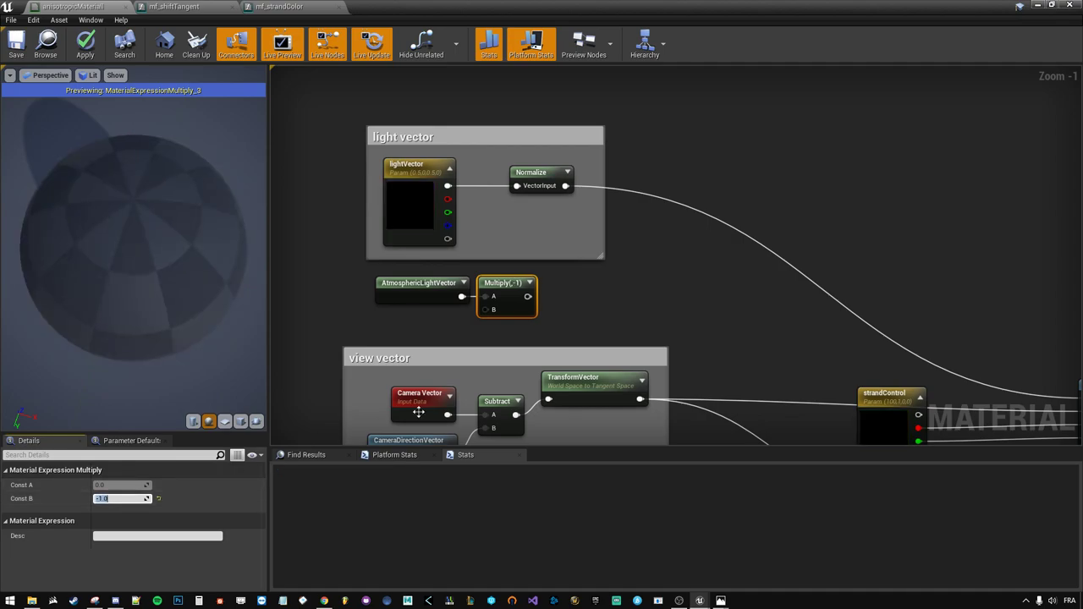
{"action": "left_click_drag", "start_coordinate": [527, 297], "coordinate": [517, 186]}
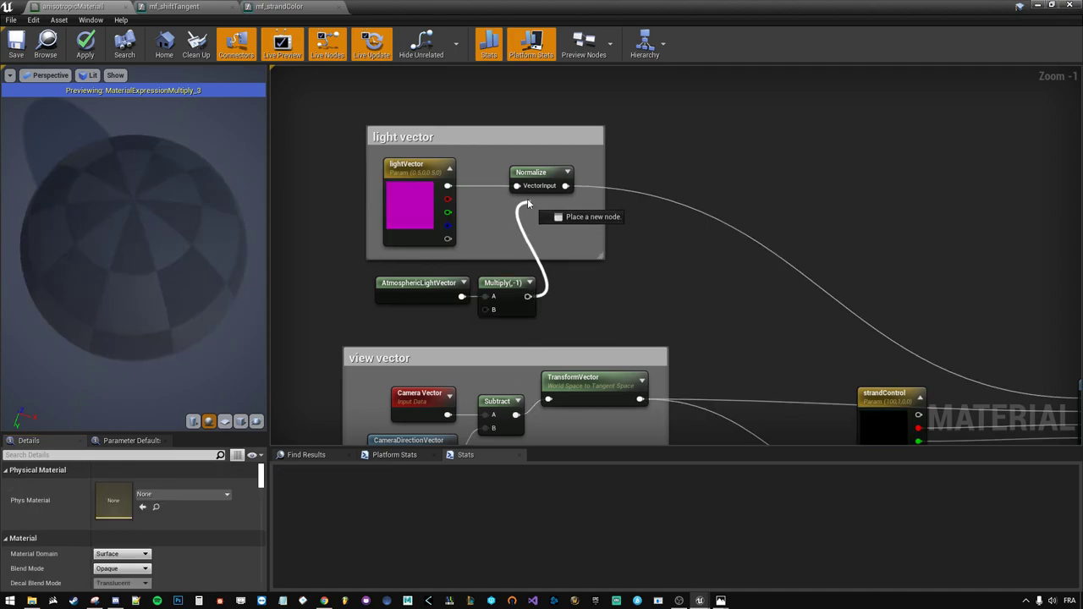
- Delete the lightVector parameter, move the new nodes into the light vector group, and widen it
{"action": "left_click_drag", "start_coordinate": [414, 288], "coordinate": [353, 279]}
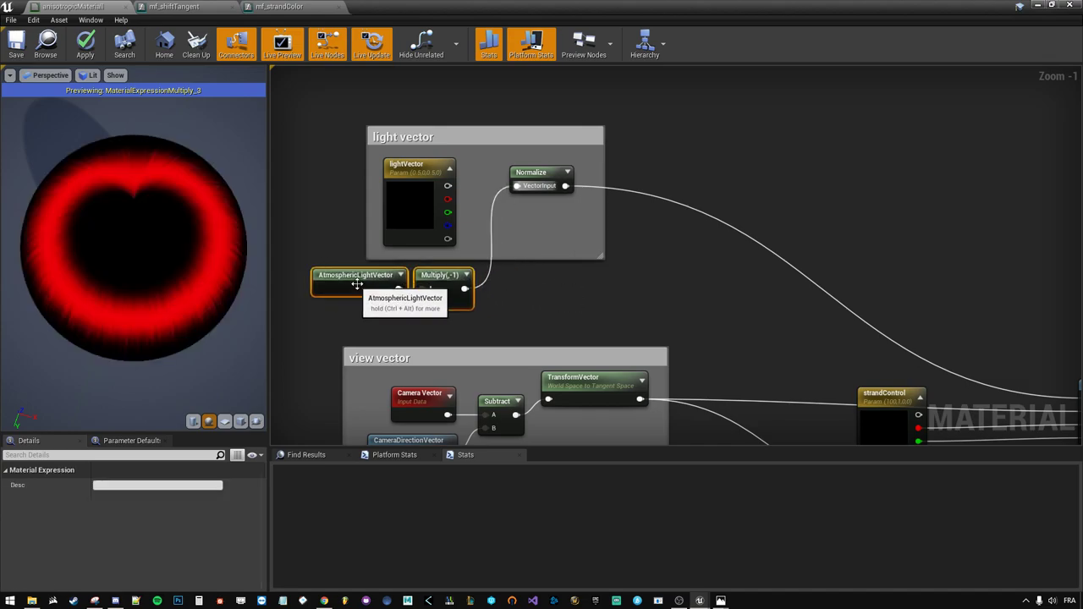
{"action": "left_click", "coordinate": [563, 302]}
{"action": "left_click", "coordinate": [415, 203]}
{"action": "key", "text": "Delete"}
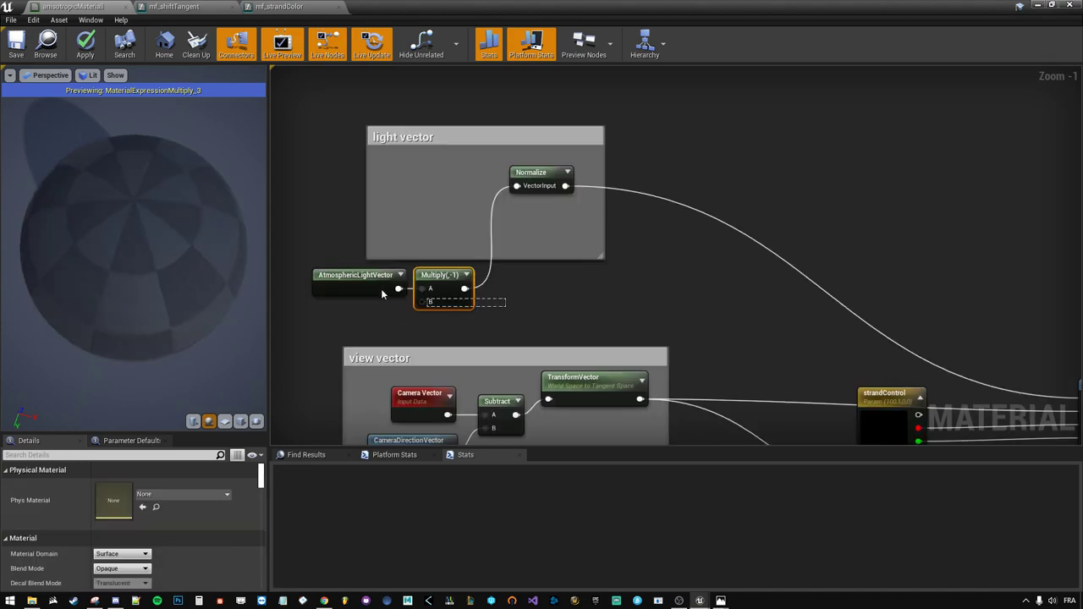
{"action": "left_click_drag", "start_coordinate": [508, 322], "coordinate": [305, 264]}
{"action": "left_click_drag", "start_coordinate": [373, 283], "coordinate": [388, 181]}
{"action": "left_click", "coordinate": [369, 271]}
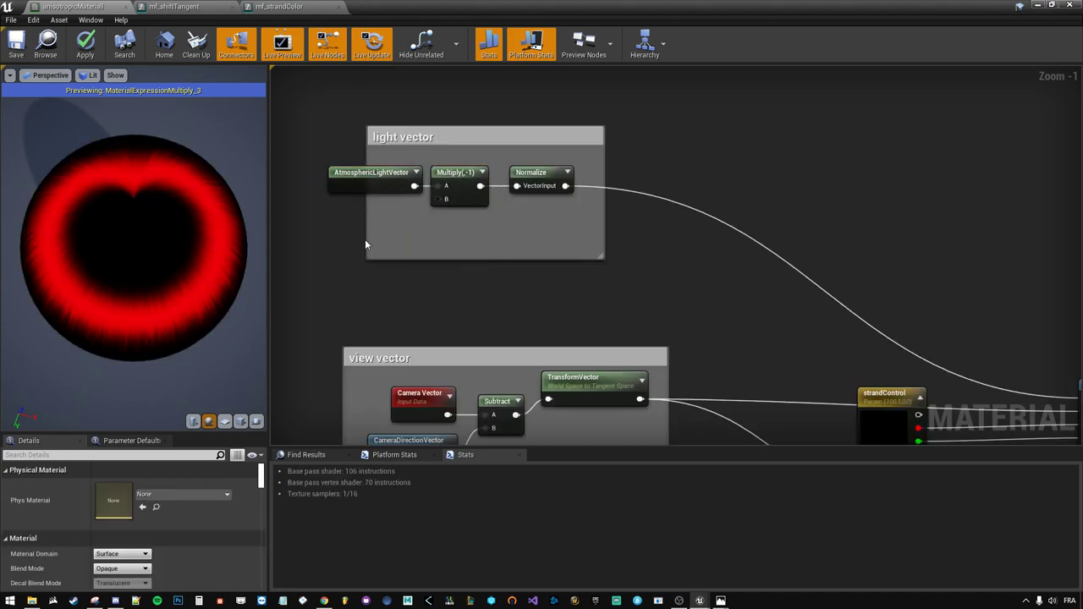
{"action": "left_click_drag", "start_coordinate": [367, 239], "coordinate": [314, 238]}
{"action": "left_click_drag", "start_coordinate": [234, 268], "coordinate": [235, 280]}
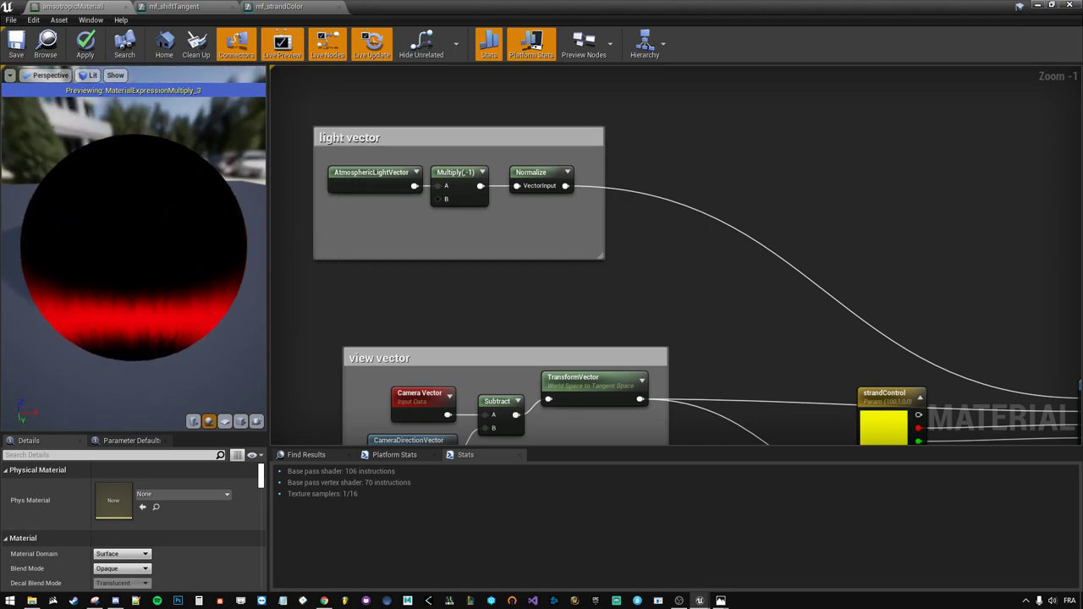
- Set the strandControl parameter's R value to 10
{"action": "left_click_drag", "start_coordinate": [146, 283], "coordinate": [152, 271]}
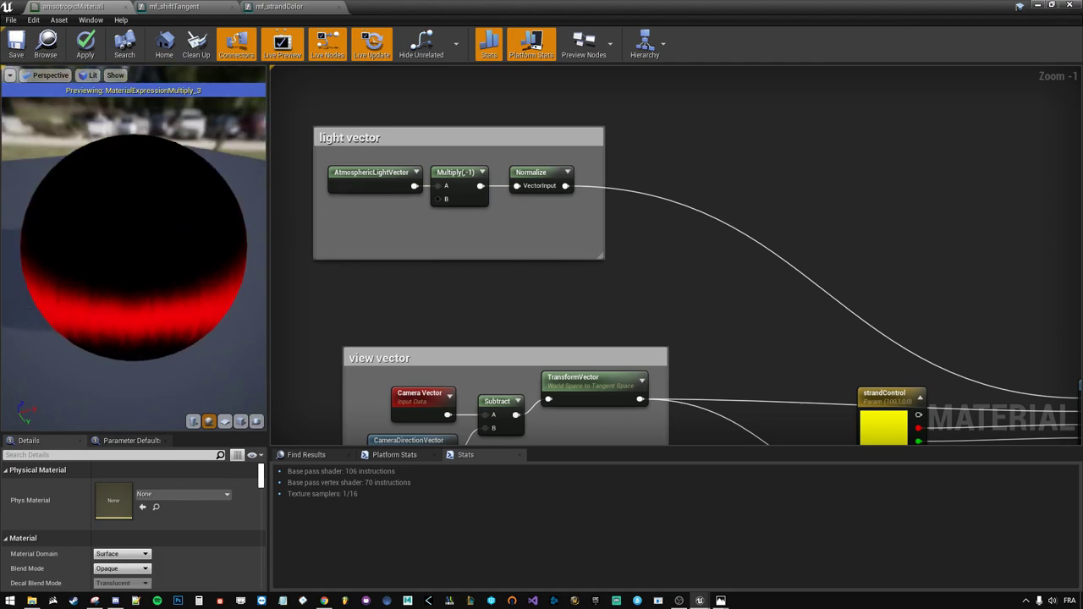
{"action": "mouse_move", "coordinate": [496, 343]}
{"action": "right_mouse_down"}
{"action": "mouse_move", "coordinate": [420, 154]}
{"action": "mouse_move", "coordinate": [284, 127]}
{"action": "right_mouse_up"}
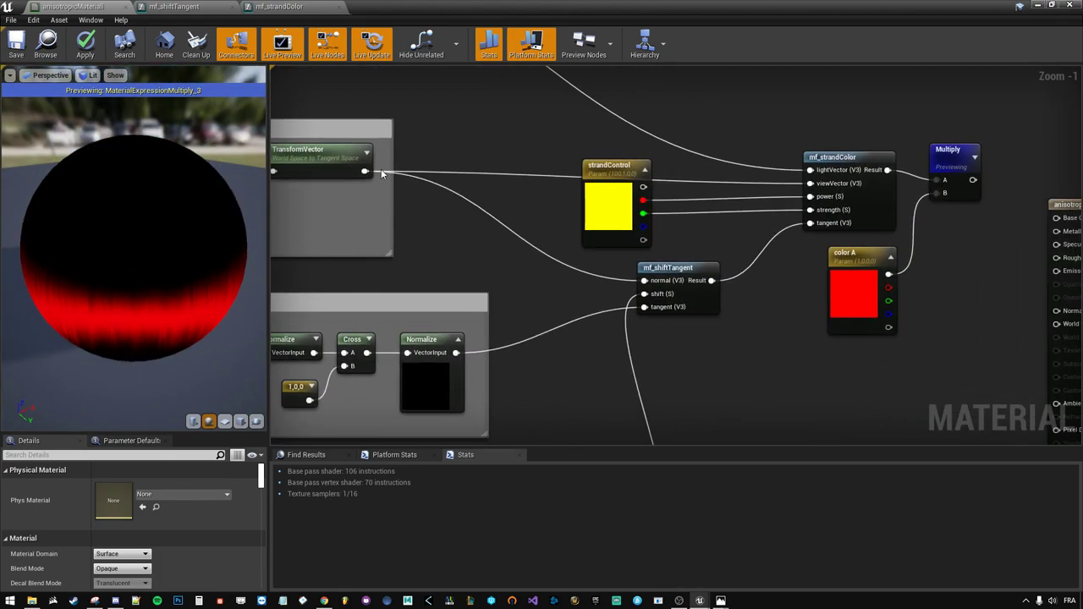
{"action": "left_click", "coordinate": [584, 211]}
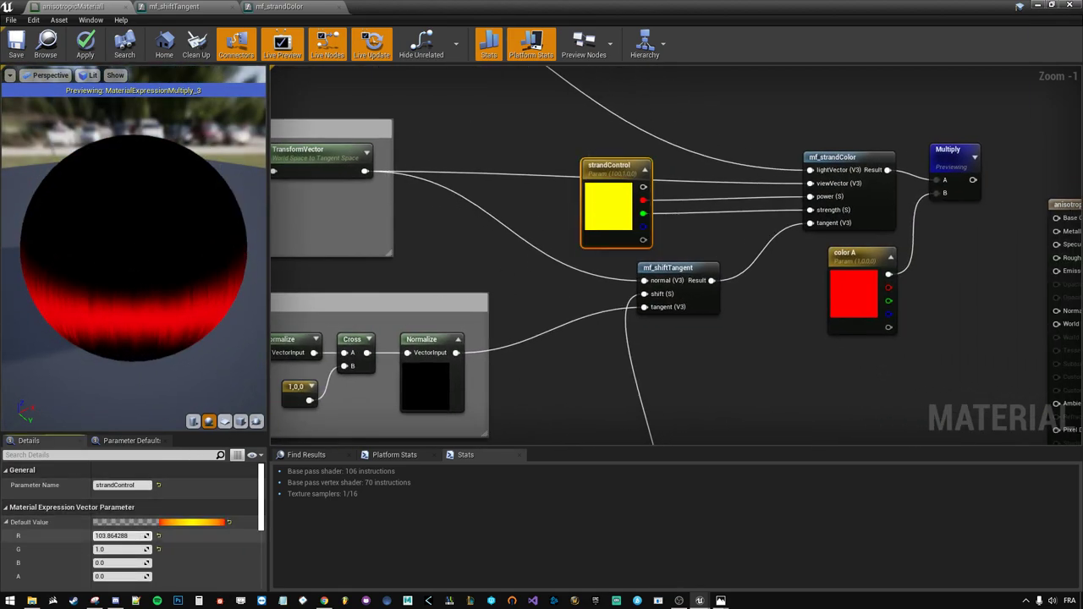
{"action": "left_click_drag", "start_coordinate": [127, 535], "coordinate": [139, 546]}
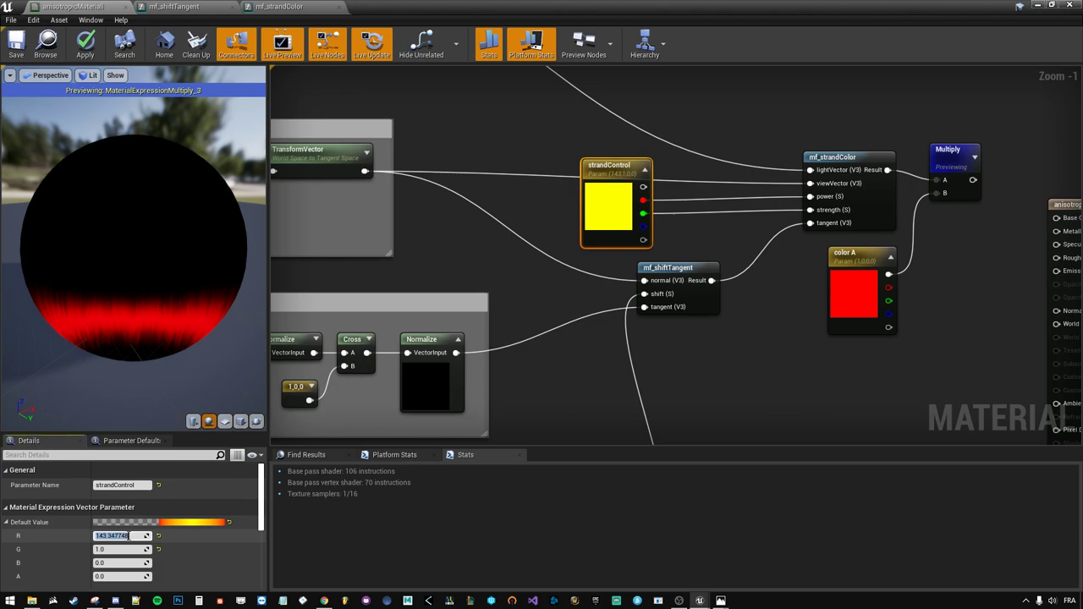
{"action": "type", "text": "0"}
{"action": "key", "text": "Return"}
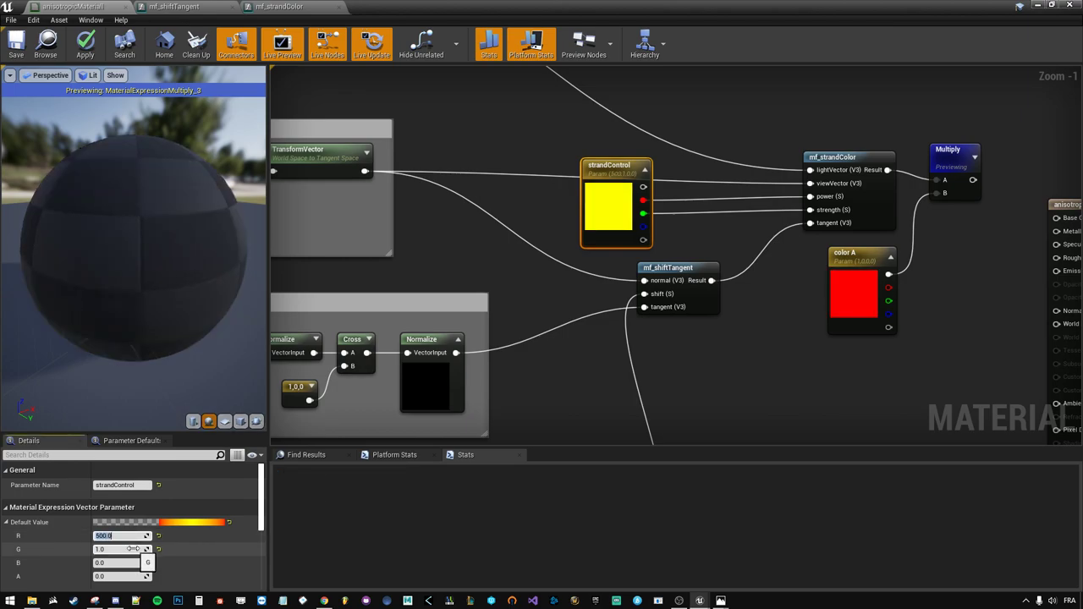
{"action": "left_click", "coordinate": [161, 334]}
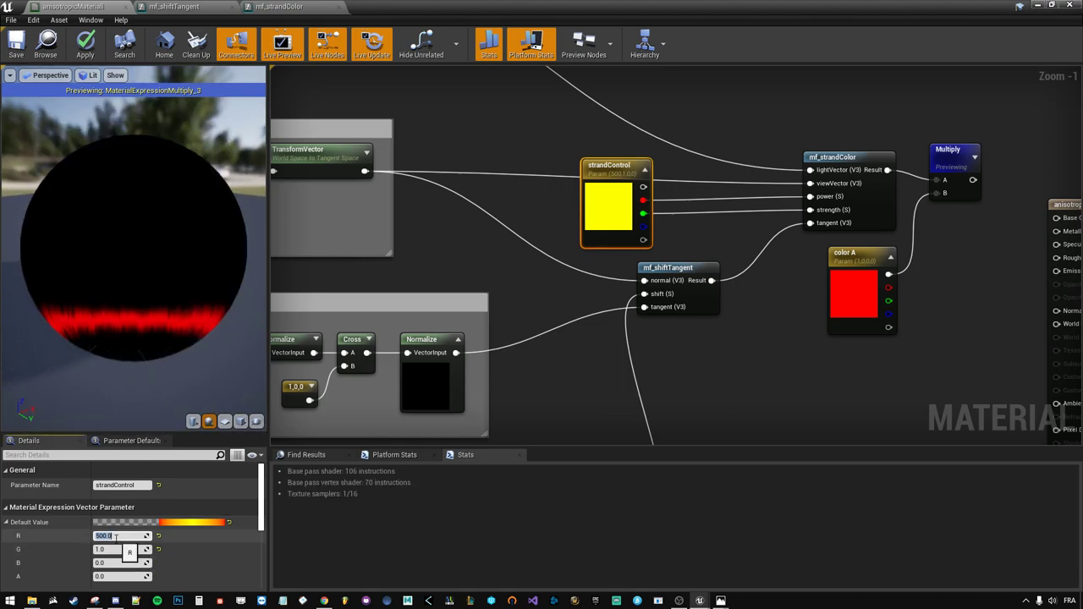
{"action": "type", "text": "10"}
{"action": "key", "text": "Return"}
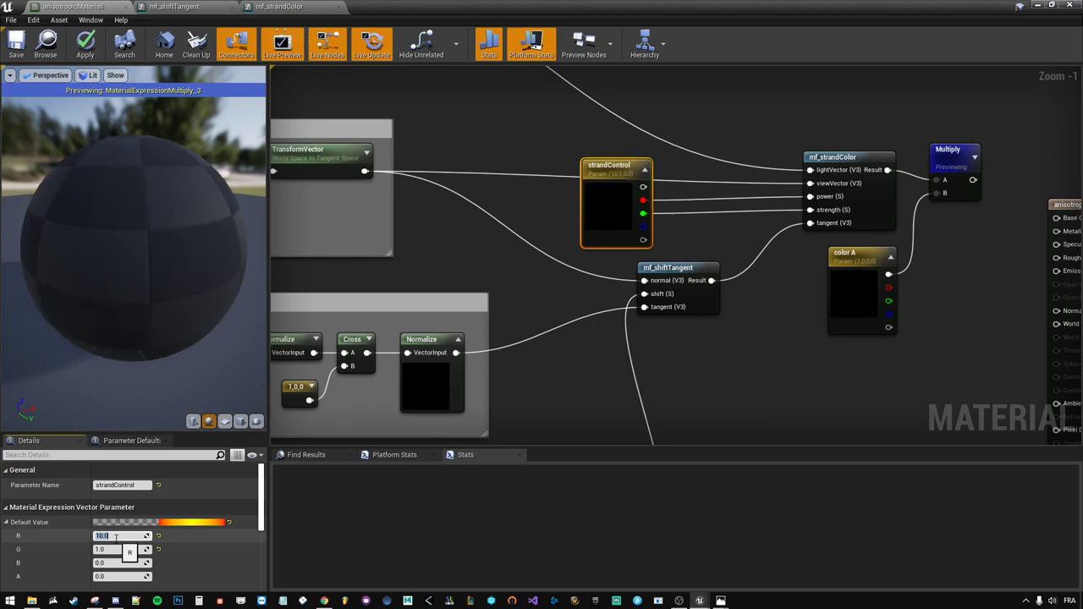
- Wire the Multiply output into Base Color and apply the material
{"action": "left_click_drag", "start_coordinate": [107, 230], "coordinate": [107, 229]}
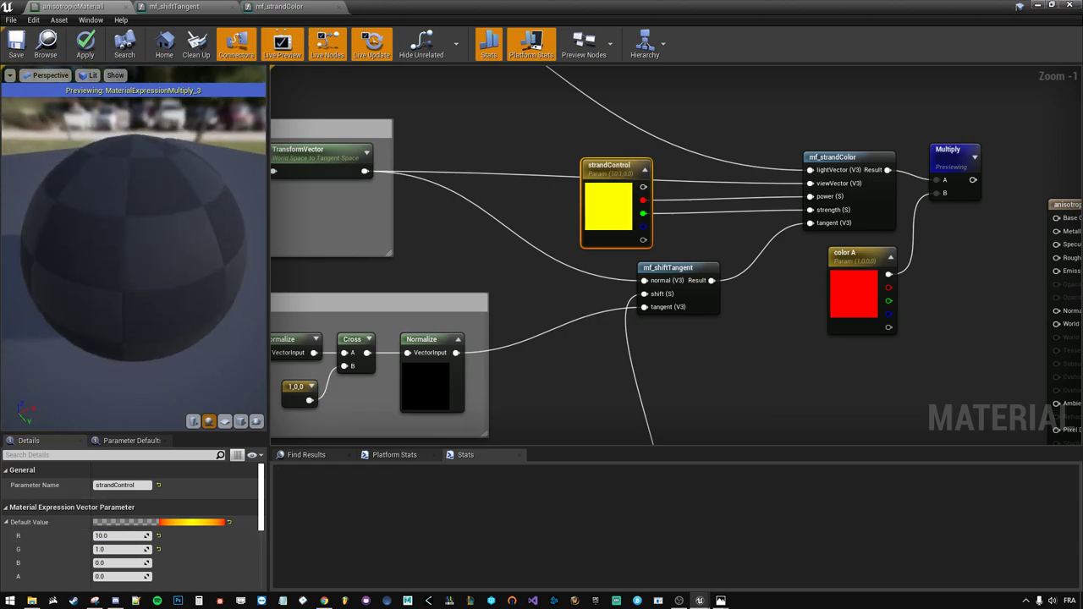
{"action": "right_click_drag", "start_coordinate": [422, 364], "coordinate": [108, 359]}
{"action": "left_click_drag", "start_coordinate": [658, 173], "coordinate": [661, 181]}
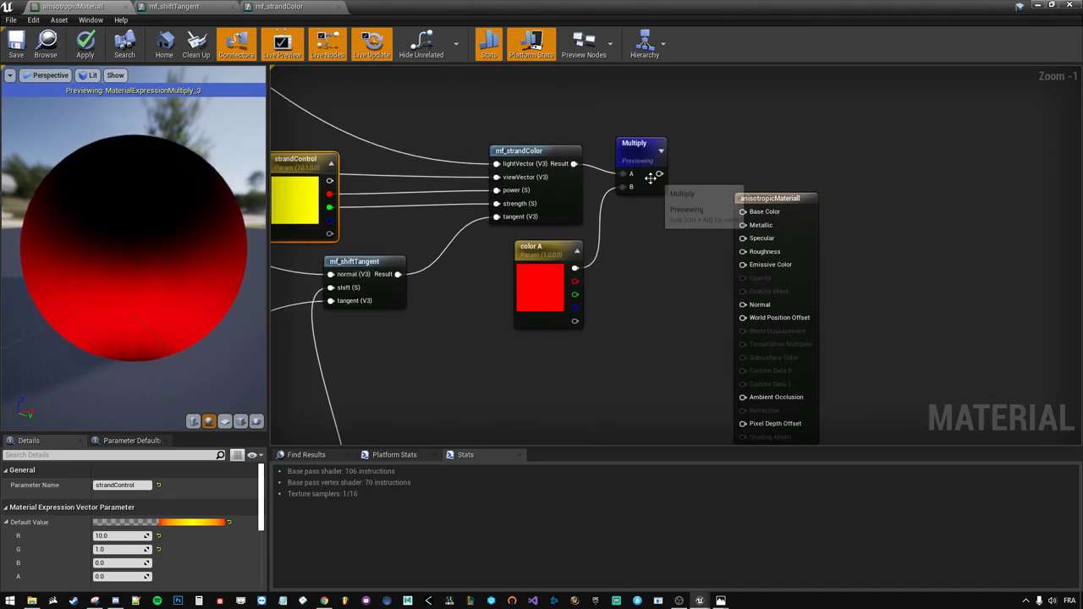
{"action": "left_click_drag", "start_coordinate": [747, 218], "coordinate": [788, 172]}
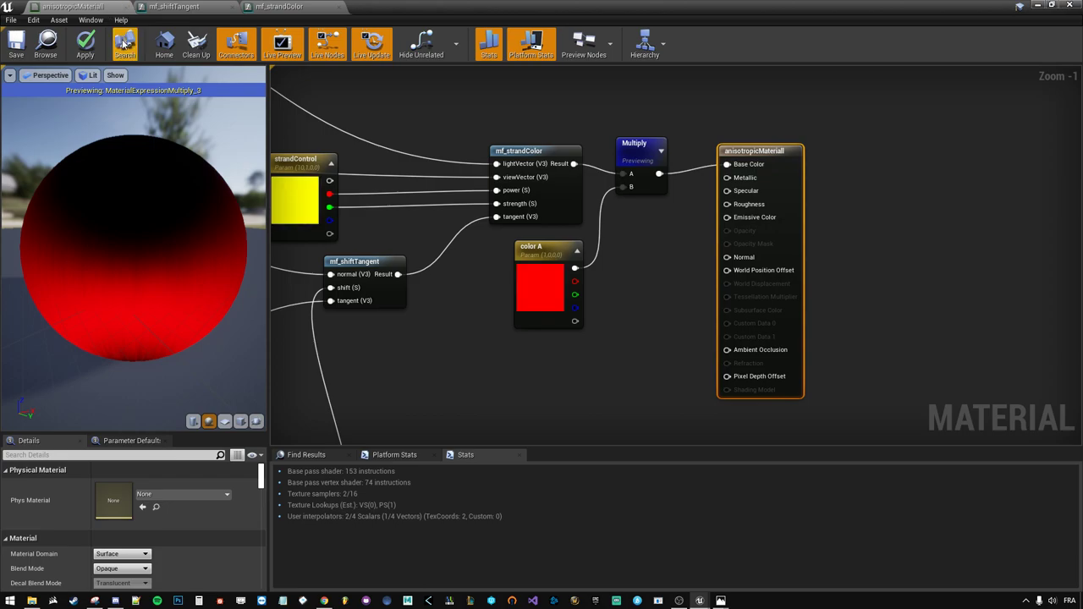
{"action": "left_click", "coordinate": [85, 43]}
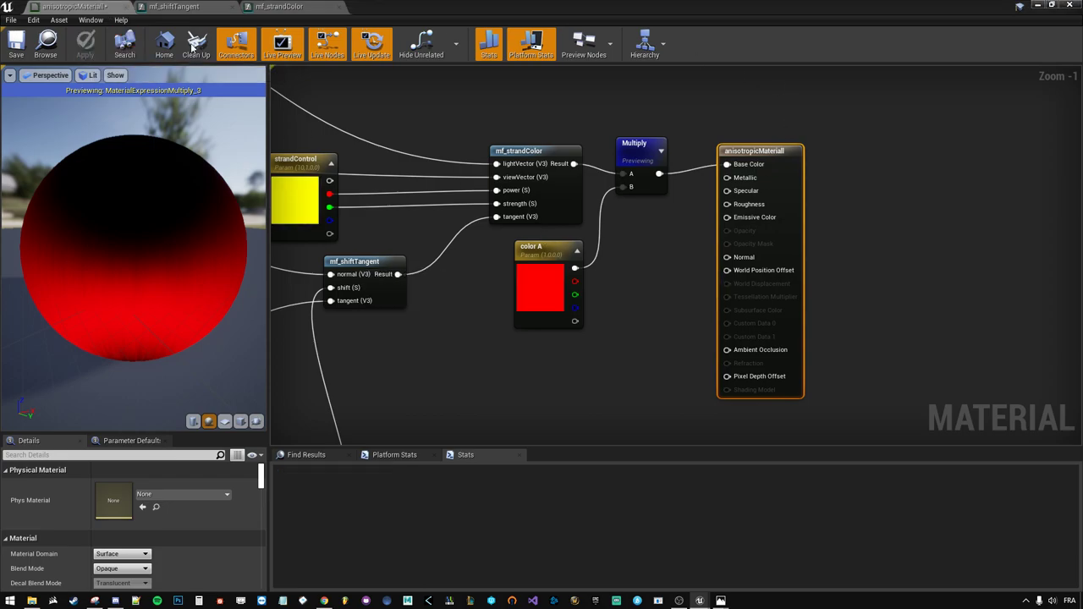
{"action": "left_click", "coordinate": [477, 377]}
{"action": "right_click_drag", "start_coordinate": [485, 364], "coordinate": [490, 330]}
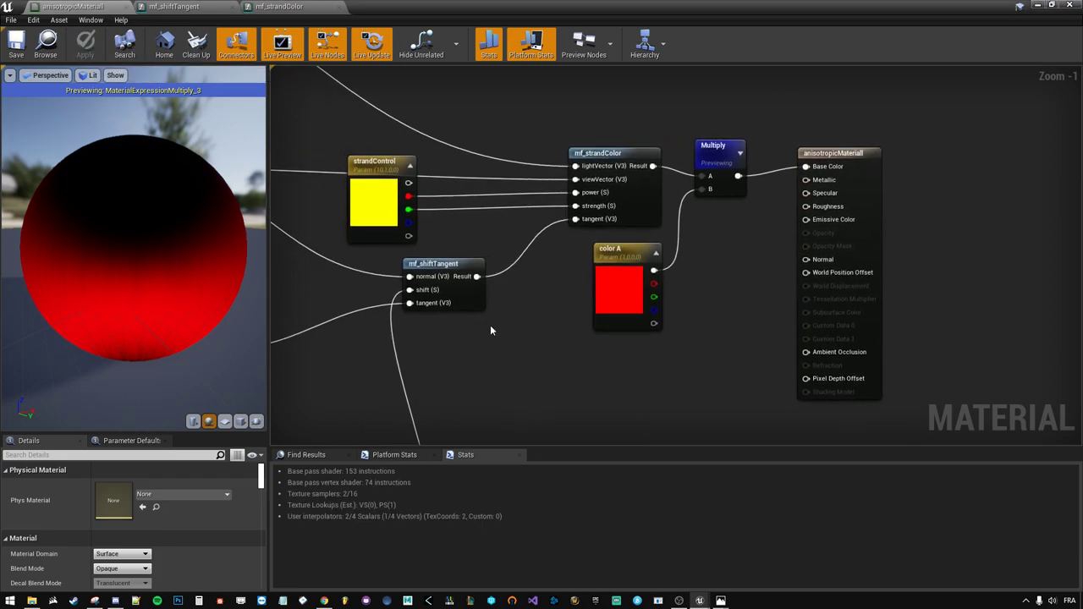
- Create a material instance of anisotropicMaterial and open it full screen
{"action": "double_click", "coordinate": [534, 5]}
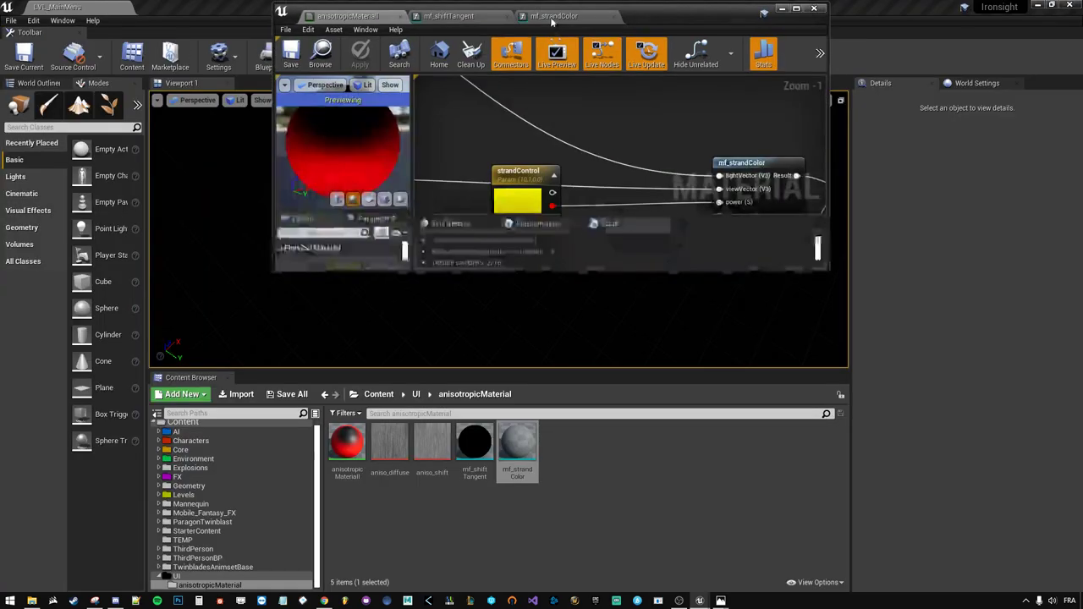
{"action": "right_click", "coordinate": [345, 441]}
{"action": "left_click", "coordinate": [405, 172]}
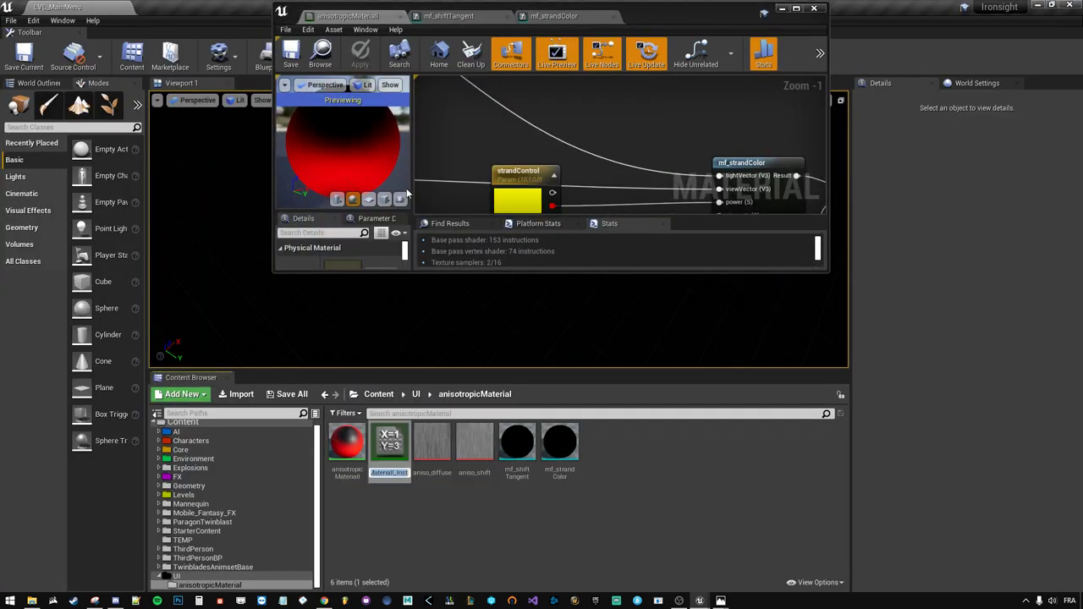
{"action": "left_click", "coordinate": [339, 442]}
{"action": "double_click", "coordinate": [389, 444]}
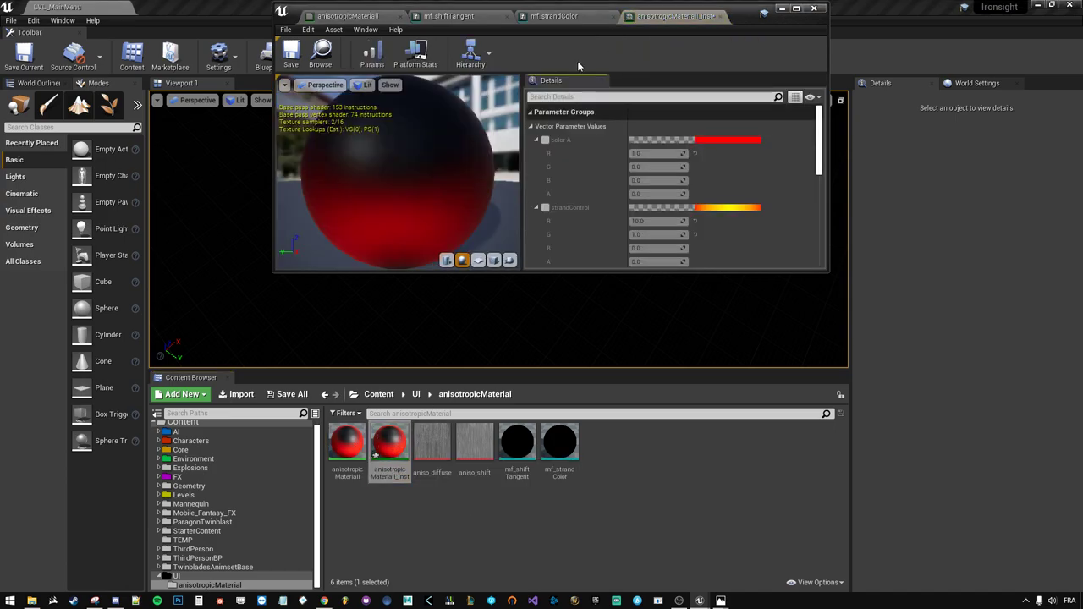
{"action": "double_click", "coordinate": [753, 11]}
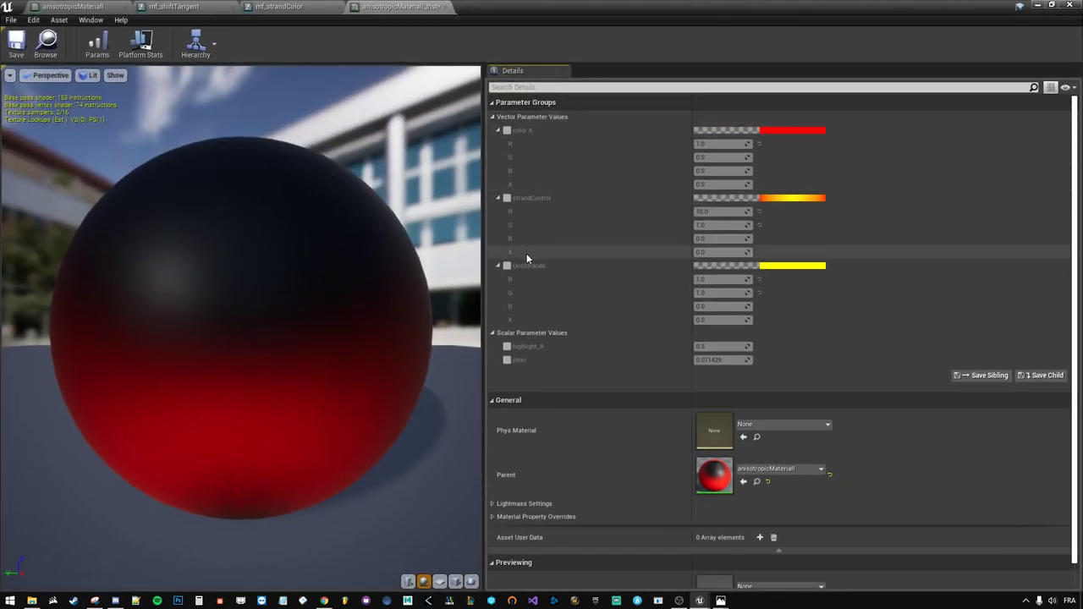
- Override strandControl R to about 601 and jitter to 0.0 for a thin red band
{"action": "mouse_move", "coordinate": [415, 221]}
{"action": "left_mouse_down"}
{"action": "mouse_move", "coordinate": [398, 254]}
{"action": "mouse_move", "coordinate": [338, 254]}
{"action": "left_mouse_up"}
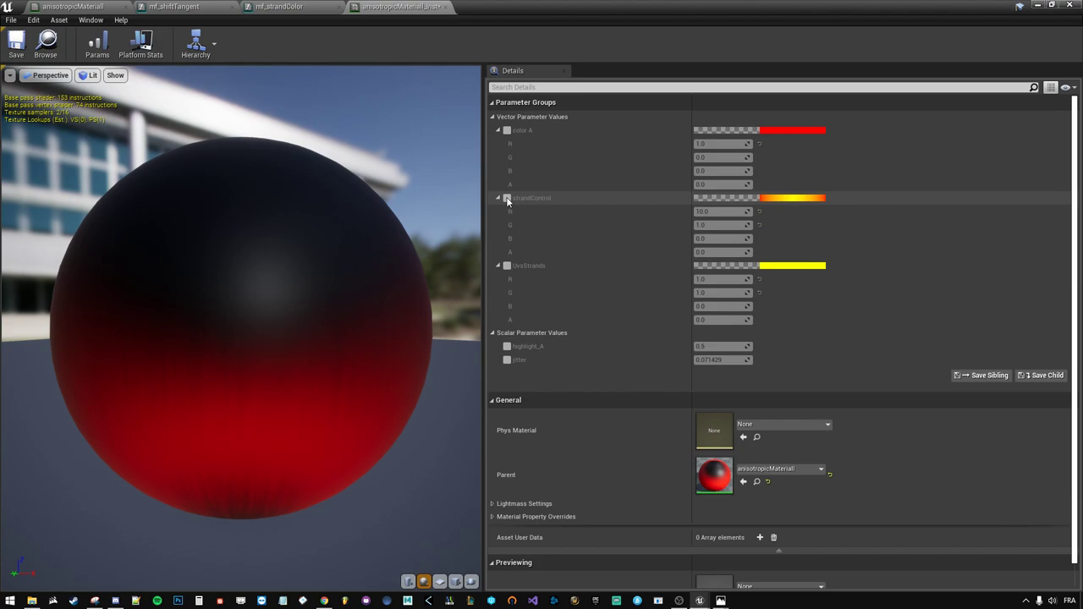
{"action": "left_click", "coordinate": [507, 198]}
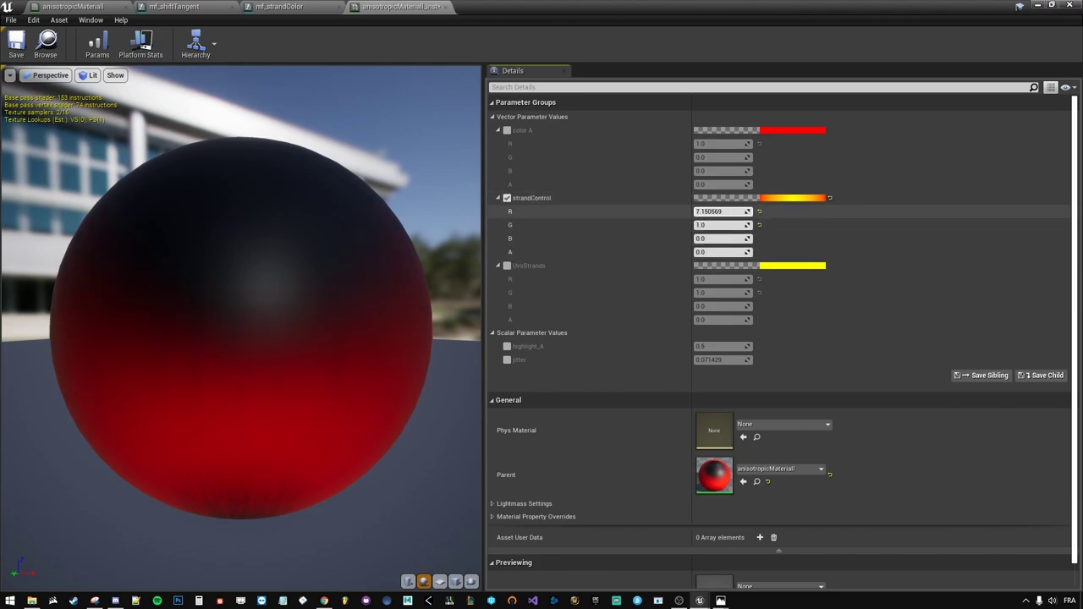
{"action": "mouse_move", "coordinate": [722, 211]}
{"action": "left_mouse_down"}
{"action": "mouse_move", "coordinate": [702, 212]}
{"action": "mouse_move", "coordinate": [753, 212]}
{"action": "left_mouse_up"}
{"action": "left_click_drag", "start_coordinate": [298, 345], "coordinate": [249, 353]}
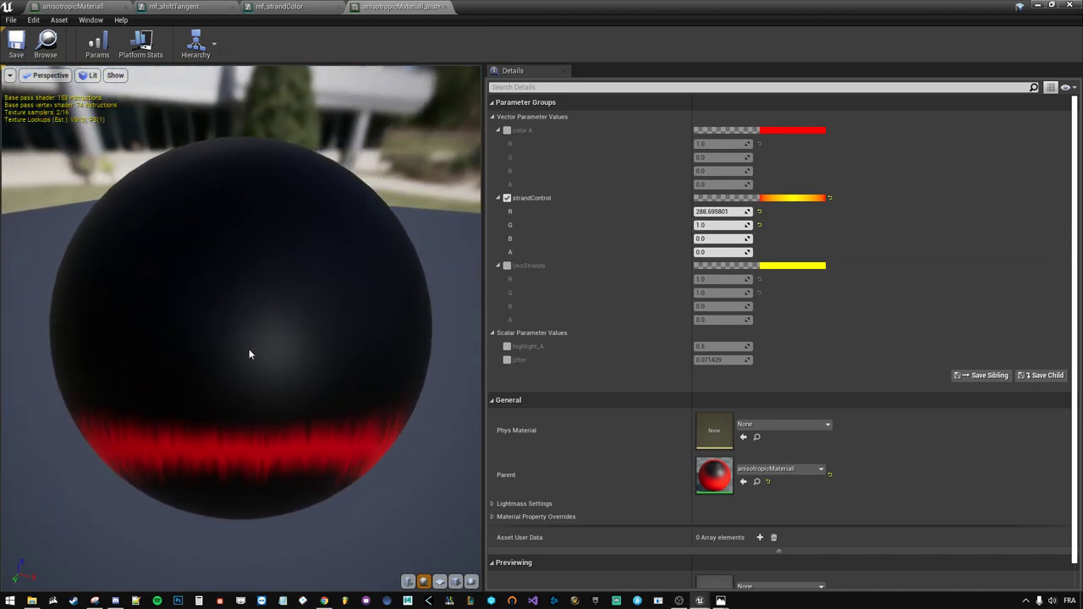
{"action": "mouse_move", "coordinate": [722, 212]}
{"action": "left_mouse_down"}
{"action": "mouse_move", "coordinate": [761, 212]}
{"action": "mouse_move", "coordinate": [728, 212]}
{"action": "left_mouse_up"}
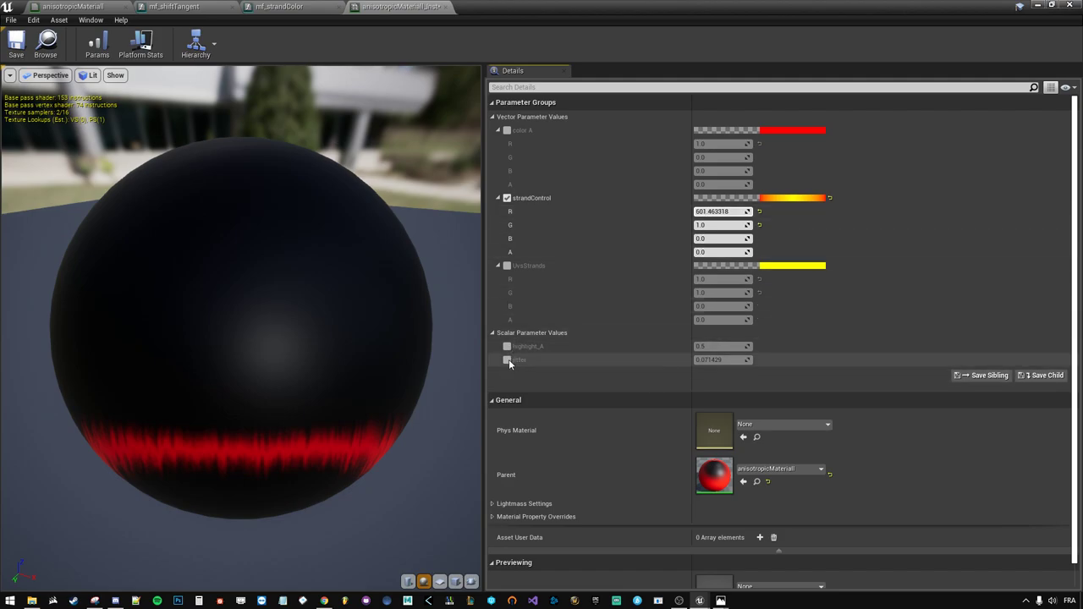
{"action": "left_click_drag", "start_coordinate": [721, 360], "coordinate": [736, 359]}
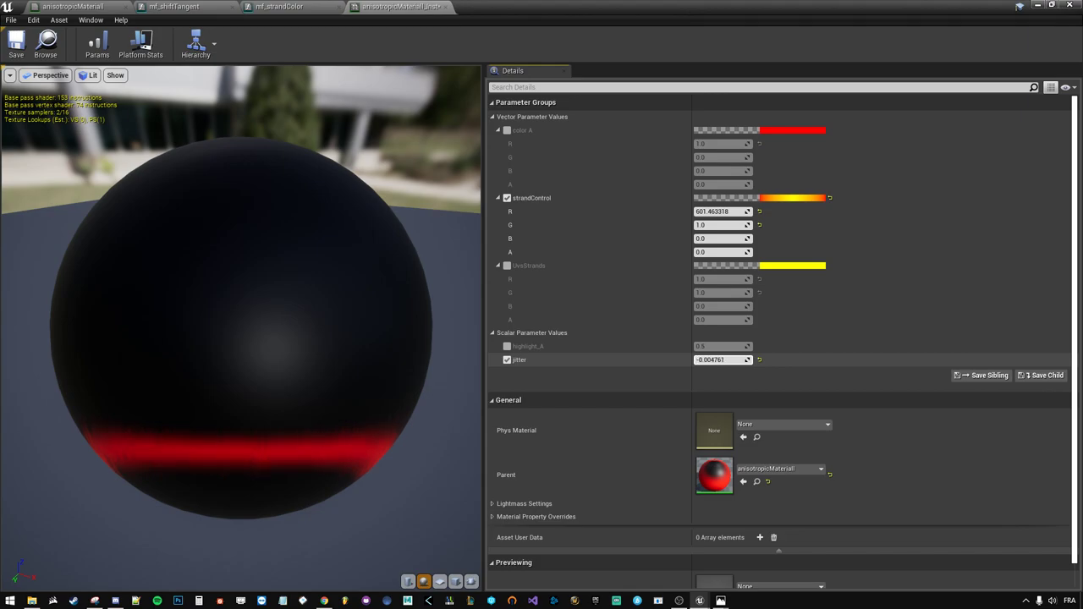
{"action": "left_click_drag", "start_coordinate": [722, 359], "coordinate": [761, 360]}
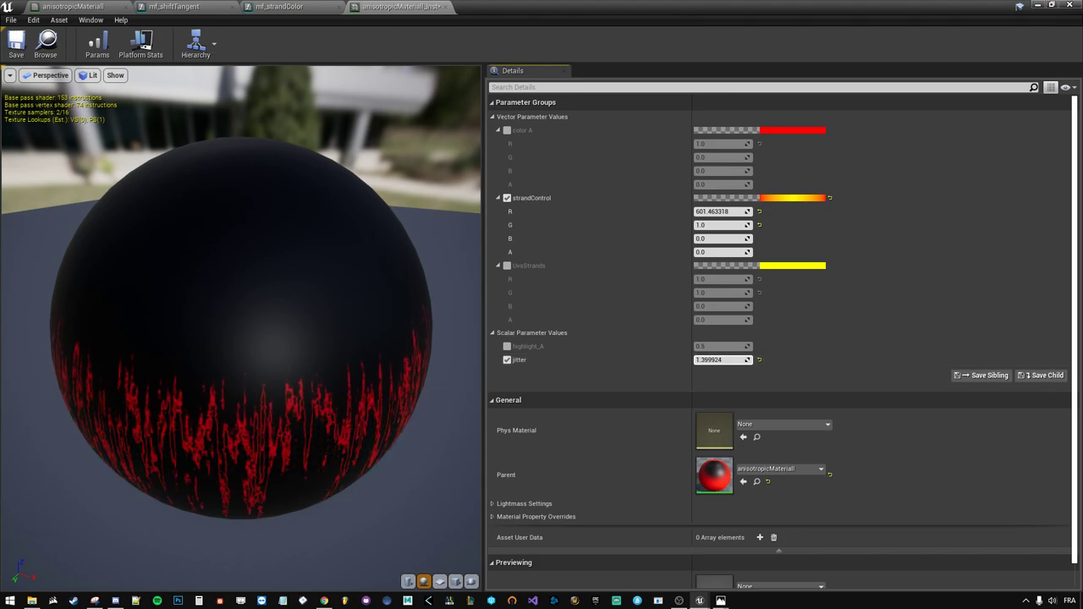
{"action": "mouse_move", "coordinate": [722, 359]}
{"action": "left_mouse_down"}
{"action": "mouse_move", "coordinate": [745, 359]}
{"action": "mouse_move", "coordinate": [685, 360]}
{"action": "left_mouse_up"}
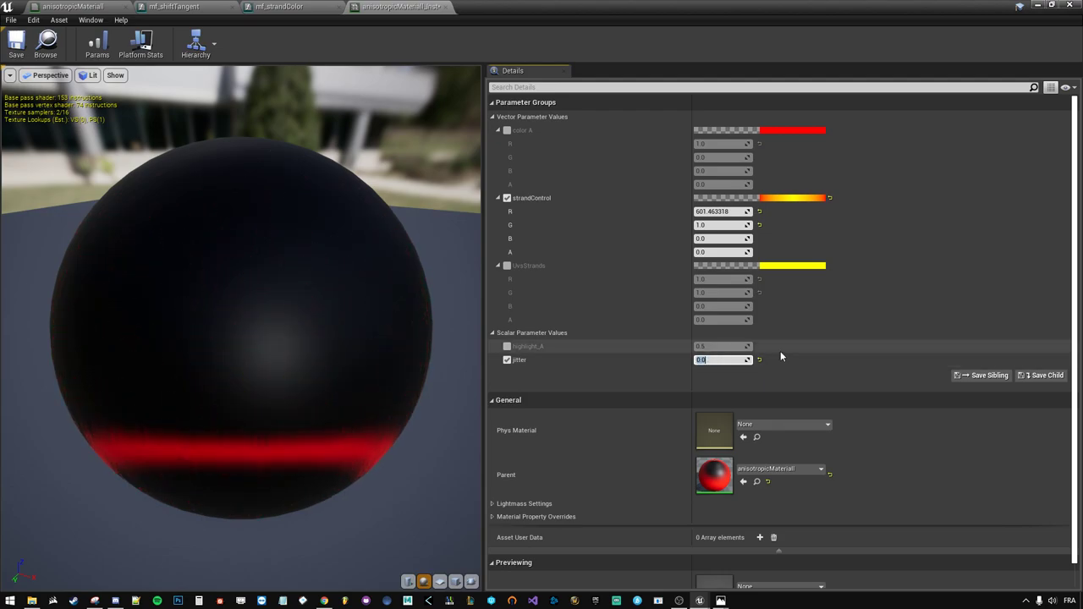
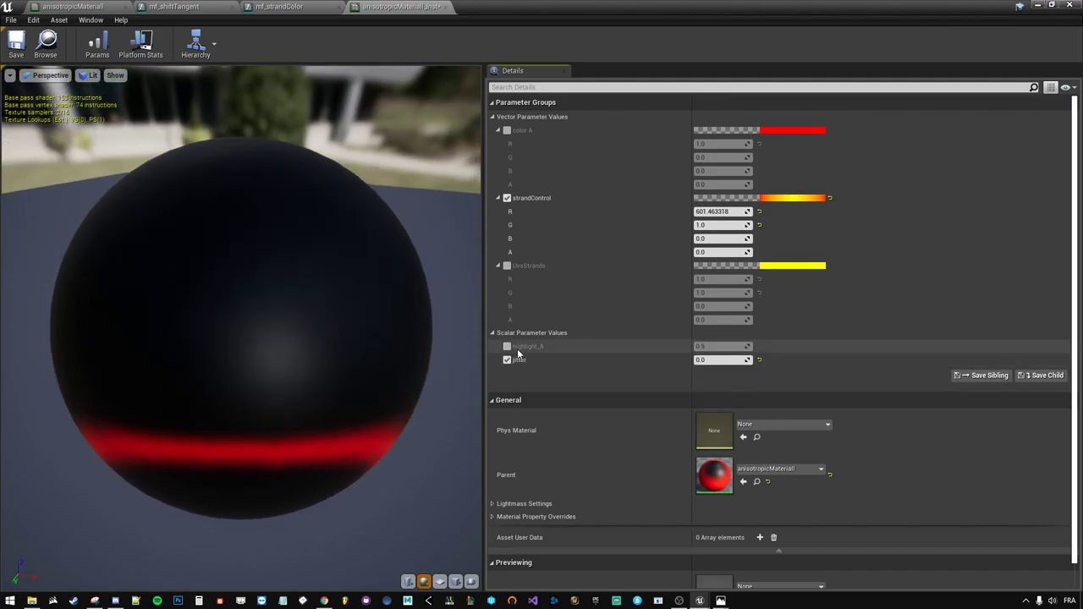
- Try a lower highlight_A, then return it to 0.5
{"action": "left_click_drag", "start_coordinate": [695, 346], "coordinate": [677, 347]}
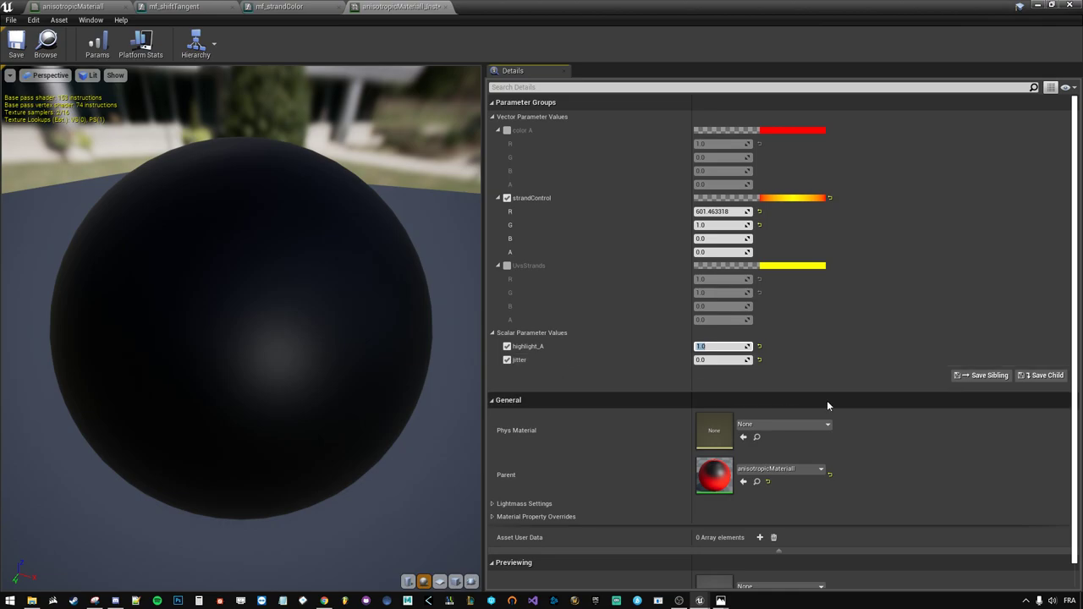
{"action": "type", "text": "0.5"}
{"action": "key", "text": "Return"}
- Orbit the preview, toggle the UvsStrands override off again, and nudge strandControl G
{"action": "left_click_drag", "start_coordinate": [471, 295], "coordinate": [440, 339]}
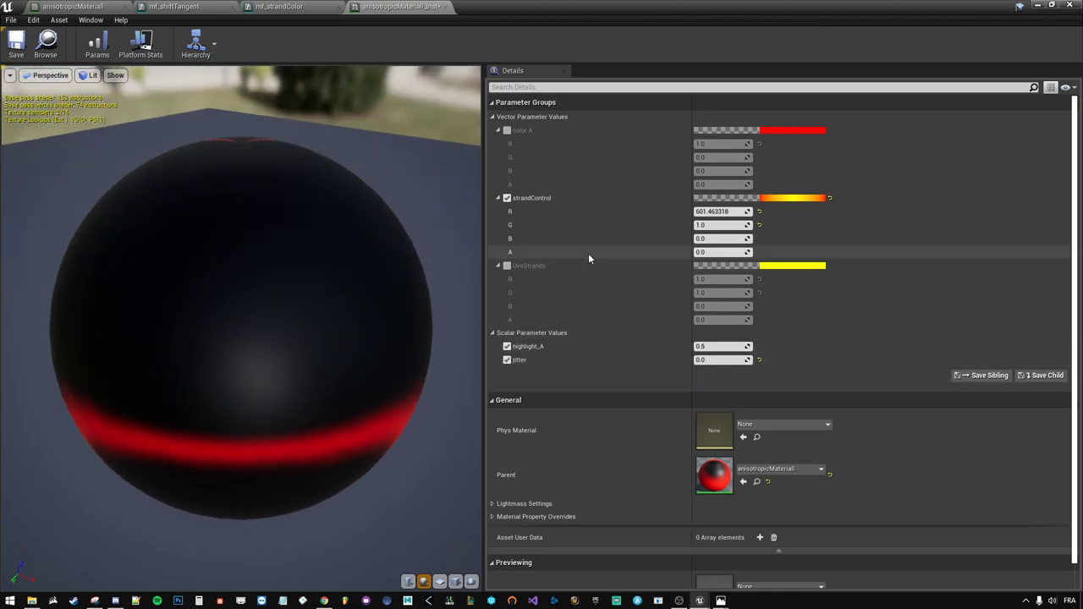
{"action": "left_click", "coordinate": [507, 267]}
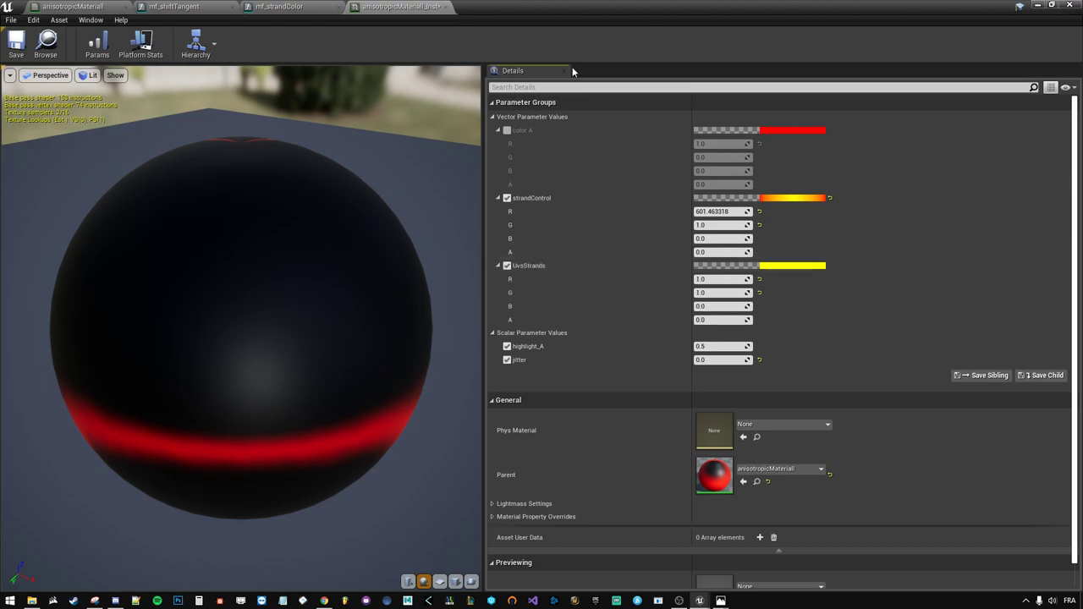
{"action": "left_click", "coordinate": [507, 266]}
{"action": "left_click", "coordinate": [498, 266]}
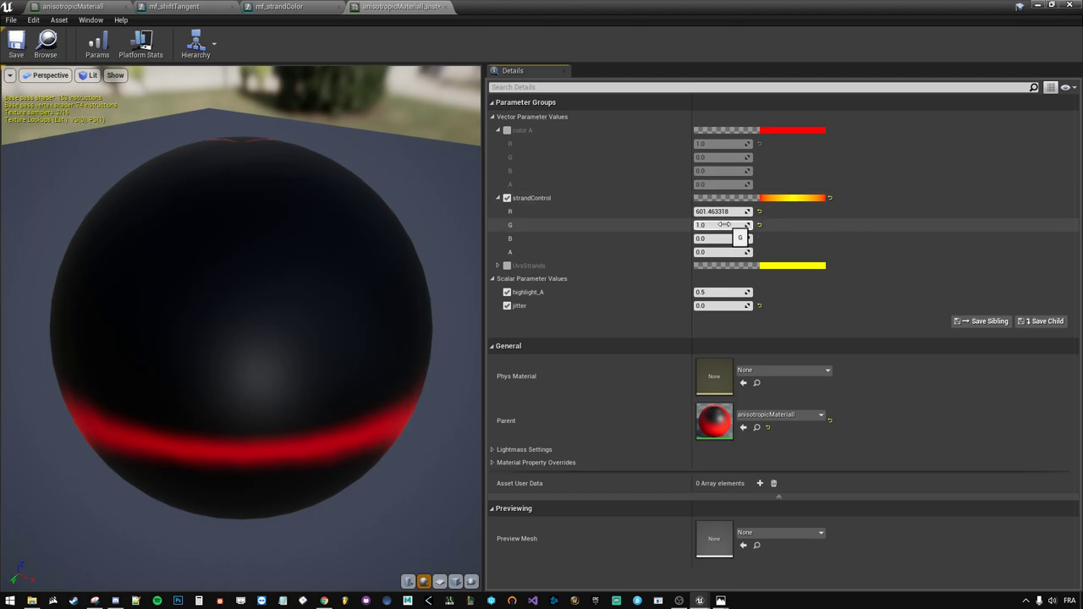
{"action": "left_click_drag", "start_coordinate": [719, 225], "coordinate": [719, 225]}
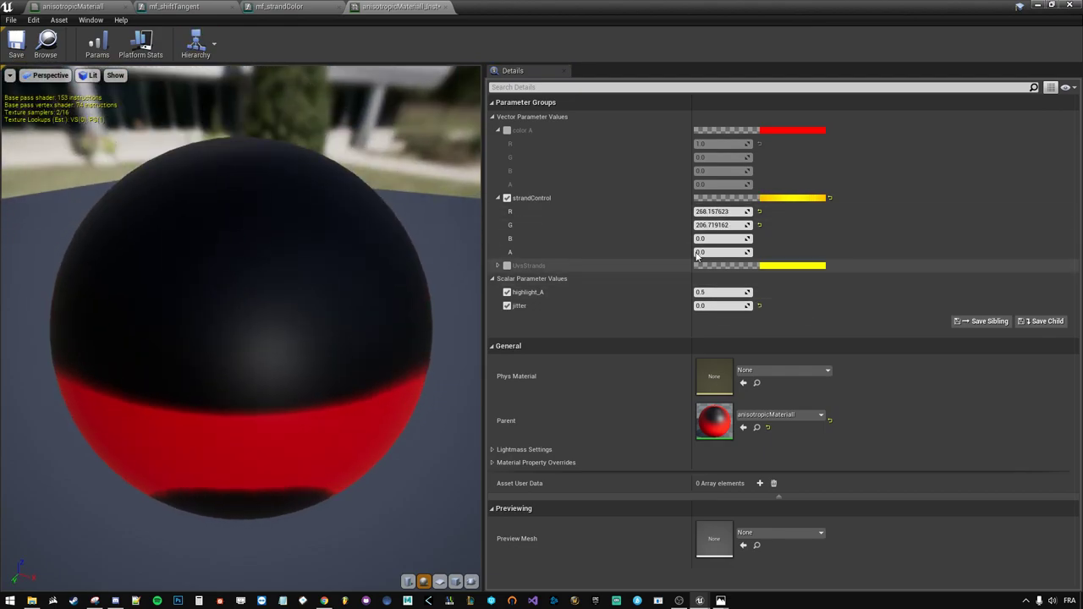
- Check highlight_A's default value in the mf_shiftTangent and anisotropicMaterial graphs
{"action": "left_click", "coordinate": [176, 5]}
{"action": "left_click", "coordinate": [72, 6]}
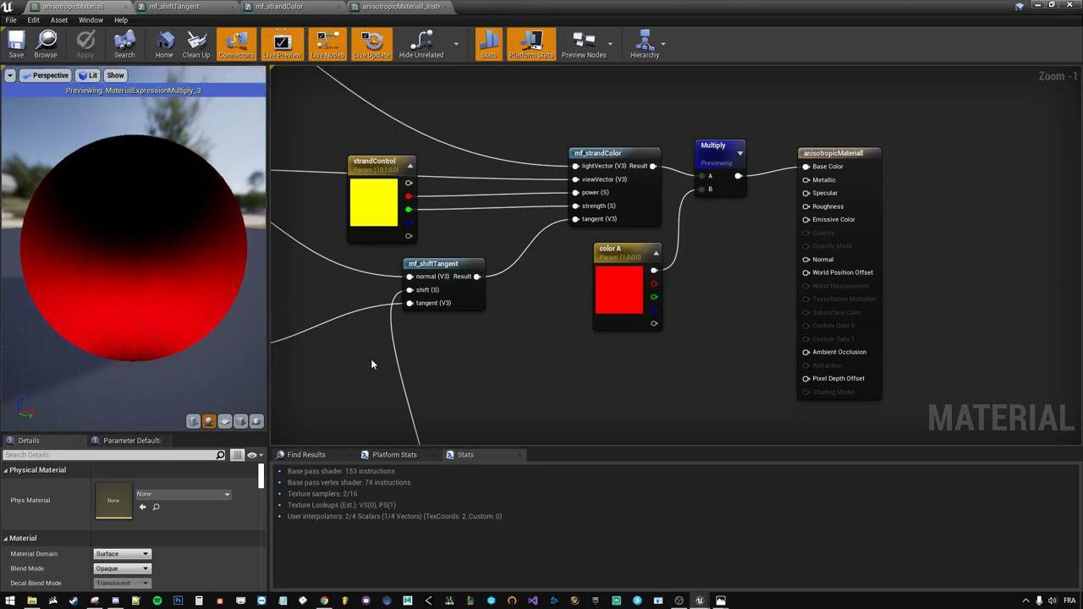
{"action": "scroll", "coordinate": [655, 192], "scroll_direction": "up", "scroll_amount": 2}
{"action": "left_click", "coordinate": [677, 334]}
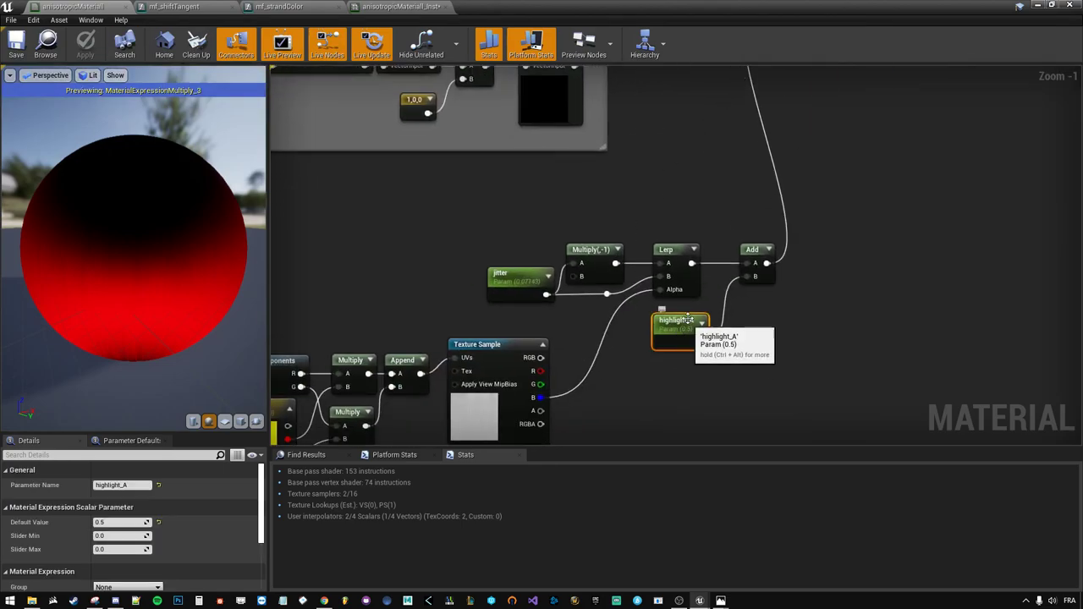
- Set highlight_A to 0, lower strandControl R/G to orange, and raise jitter to about 0.31
{"action": "left_click", "coordinate": [399, 8]}
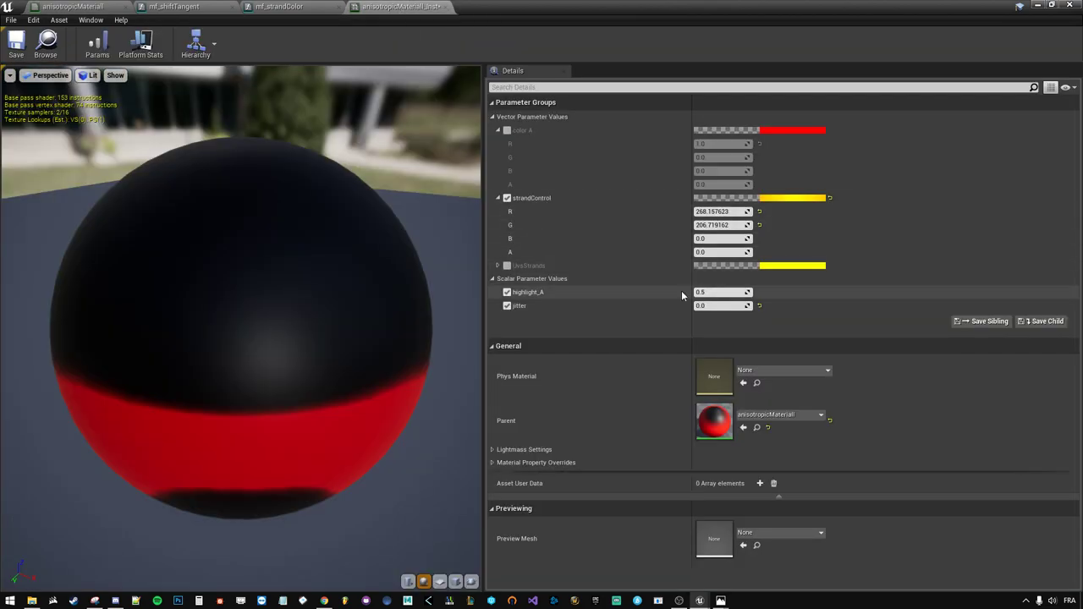
{"action": "type", "text": "0"}
{"action": "key", "text": "Return"}
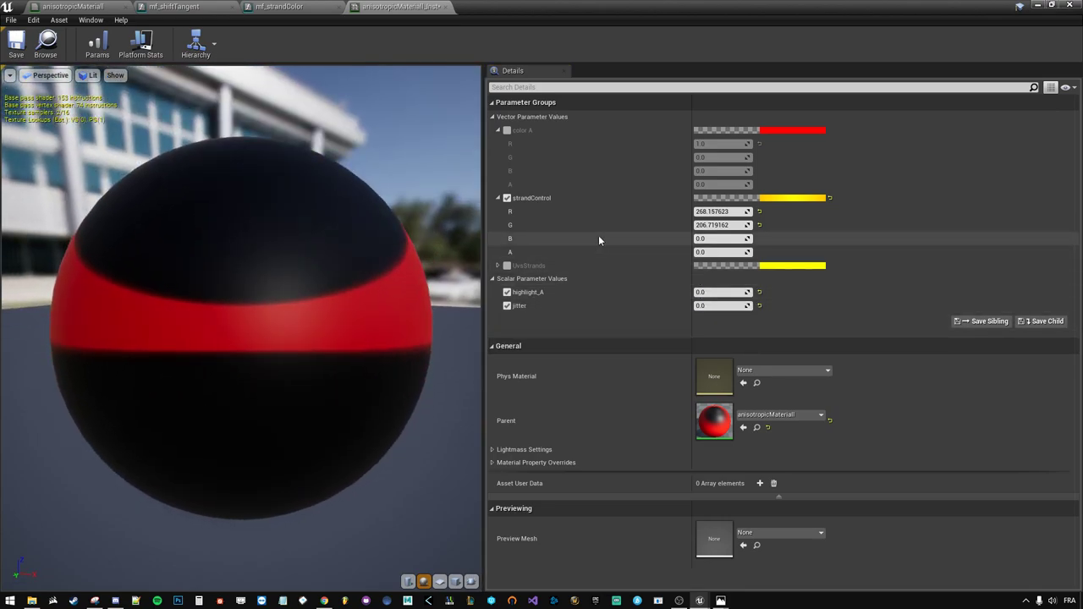
{"action": "mouse_move", "coordinate": [728, 211]}
{"action": "left_mouse_down"}
{"action": "mouse_move", "coordinate": [694, 211]}
{"action": "mouse_move", "coordinate": [693, 225]}
{"action": "mouse_move", "coordinate": [761, 225]}
{"action": "mouse_move", "coordinate": [694, 225]}
{"action": "mouse_move", "coordinate": [753, 212]}
{"action": "mouse_move", "coordinate": [693, 212]}
{"action": "mouse_move", "coordinate": [702, 225]}
{"action": "mouse_move", "coordinate": [729, 225]}
{"action": "left_mouse_up"}
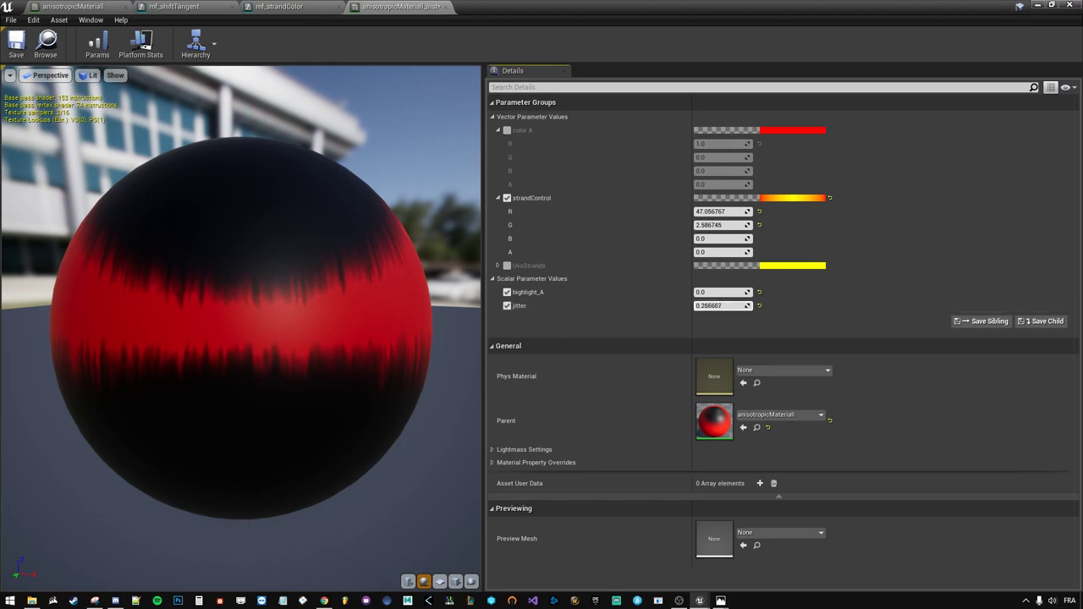
{"action": "mouse_move", "coordinate": [722, 305]}
{"action": "left_mouse_down"}
{"action": "mouse_move", "coordinate": [761, 306]}
{"action": "mouse_move", "coordinate": [723, 305]}
{"action": "left_mouse_up"}
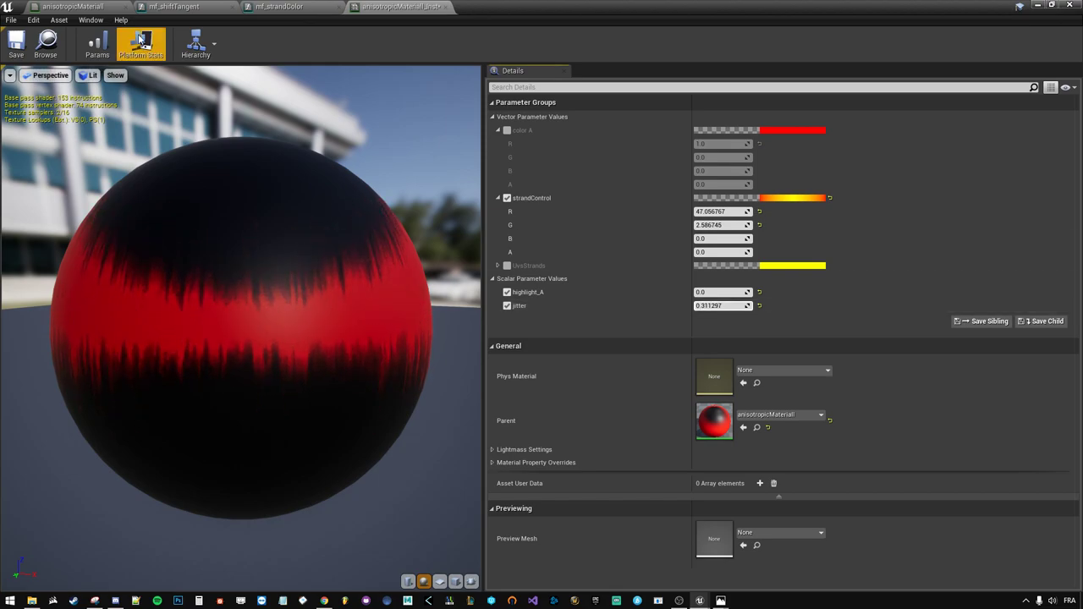
{"action": "left_click", "coordinate": [180, 6]}
- Move the final Multiply node up and away from the material output node
{"action": "left_click", "coordinate": [74, 6]}
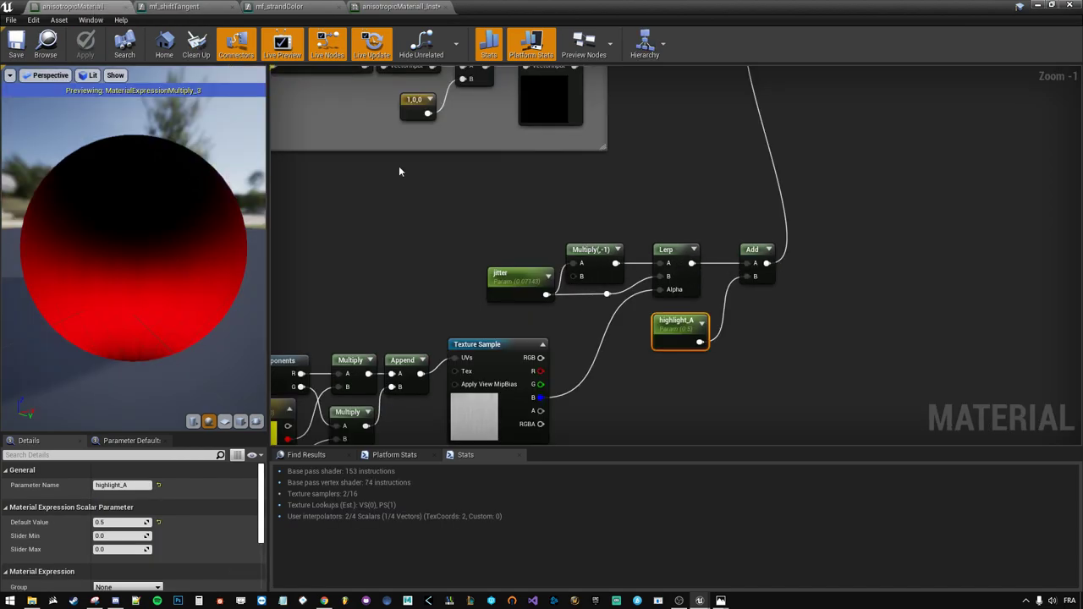
{"action": "left_click", "coordinate": [644, 226]}
{"action": "scroll", "coordinate": [644, 226], "scroll_direction": "down", "scroll_amount": 5}
{"action": "right_click_drag", "start_coordinate": [644, 226], "coordinate": [763, 341]}
{"action": "scroll", "coordinate": [750, 240], "scroll_direction": "up", "scroll_amount": 5}
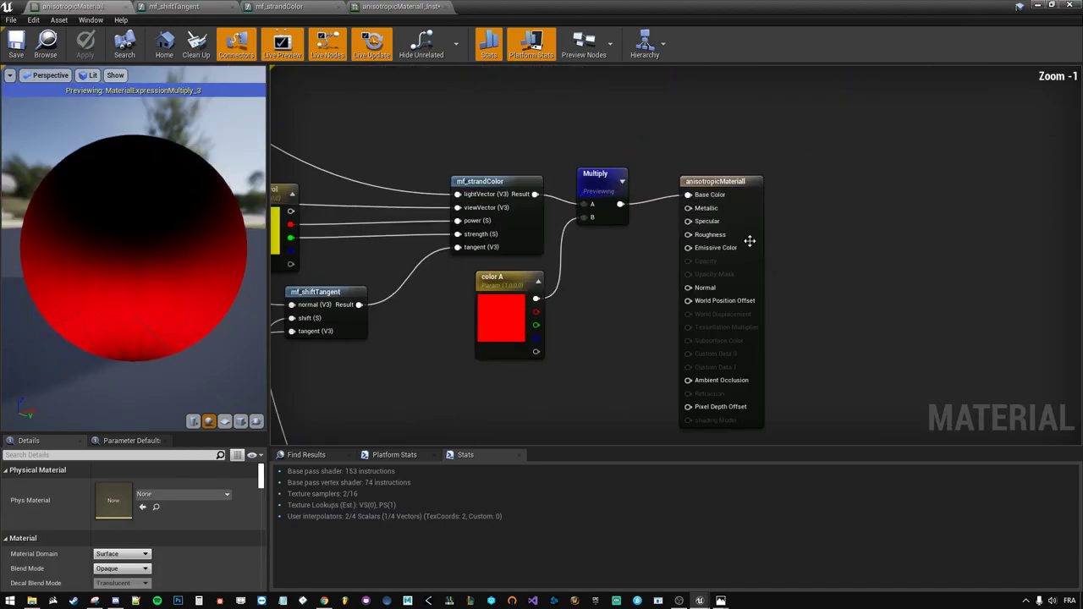
{"action": "left_click_drag", "start_coordinate": [594, 173], "coordinate": [612, 166]}
{"action": "left_click", "coordinate": [685, 307]}
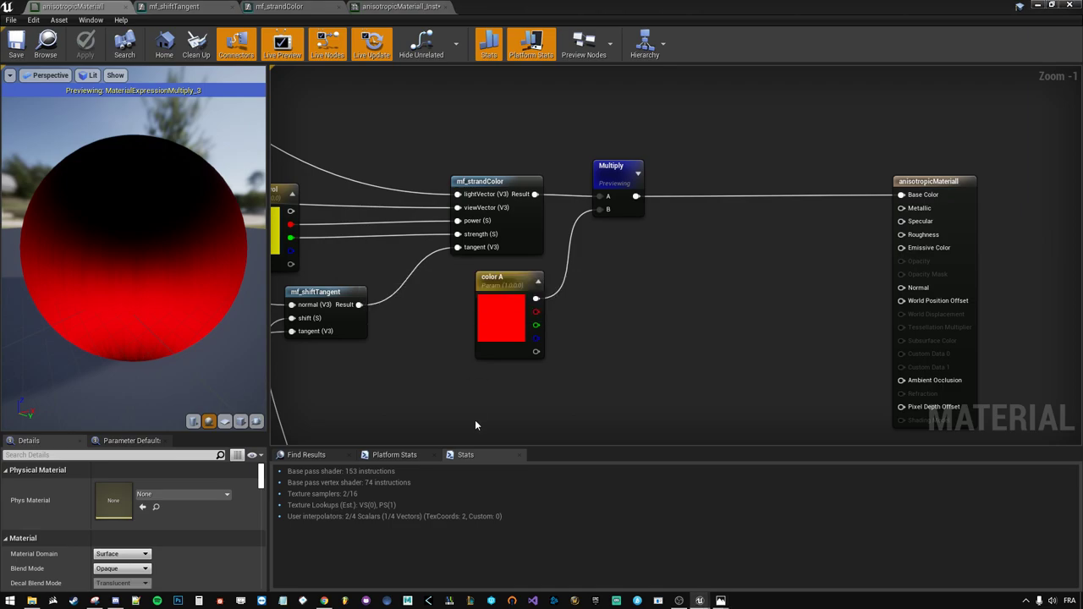
- Pan to the mf_shiftTangent inputs and restore the material editor to a floating window
{"action": "scroll", "coordinate": [475, 414], "scroll_direction": "down", "scroll_amount": 1}
{"action": "scroll", "coordinate": [487, 407], "scroll_direction": "down", "scroll_amount": 1}
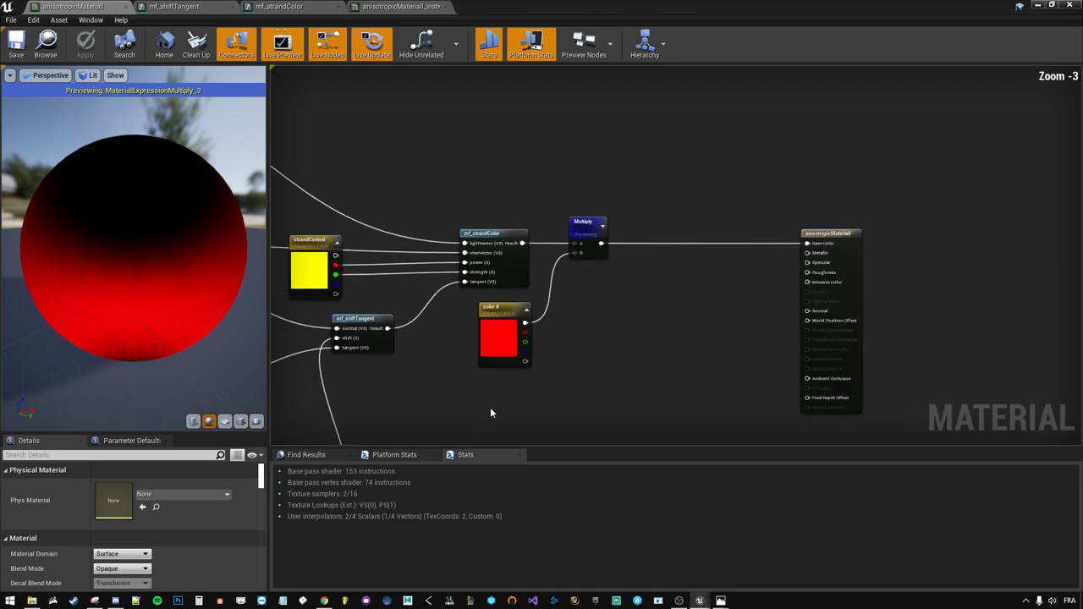
{"action": "right_click_drag", "start_coordinate": [490, 407], "coordinate": [718, 208]}
{"action": "right_click_drag", "start_coordinate": [606, 367], "coordinate": [761, 280]}
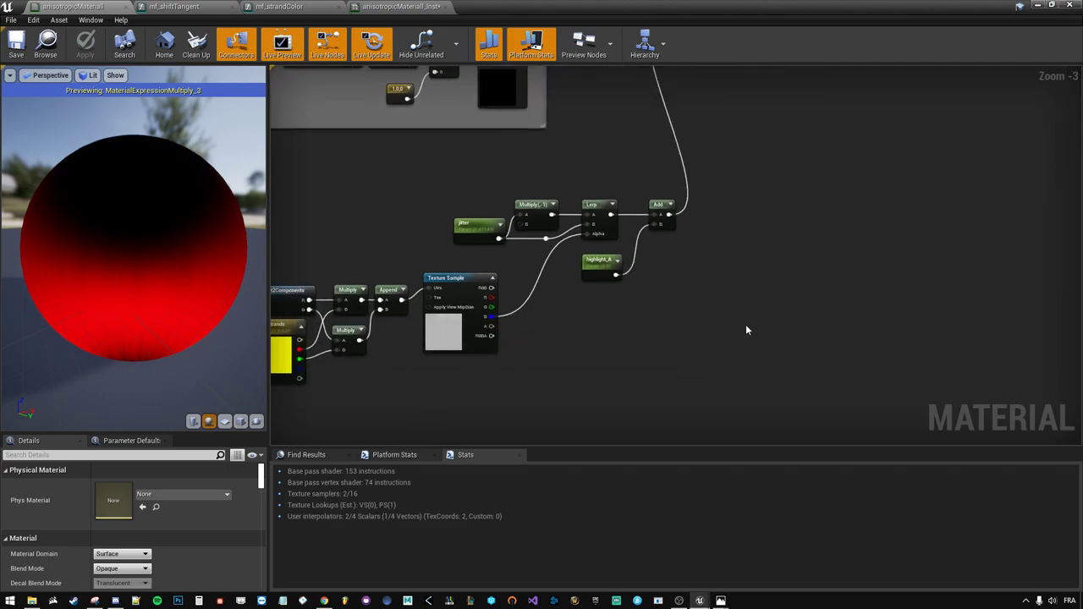
{"action": "scroll", "coordinate": [745, 330], "scroll_direction": "down", "scroll_amount": 2}
{"action": "double_click", "coordinate": [562, 6]}
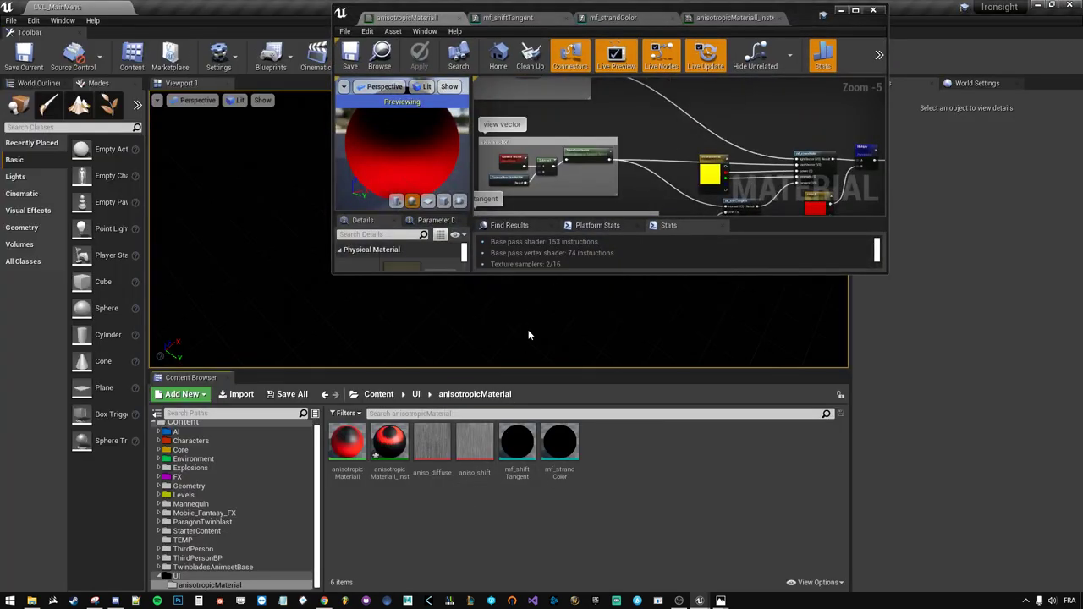
- Drop the aniso_diffuse texture into the anisotropicMaterial graph and move its Texture Sample into empty space
{"action": "left_click_drag", "start_coordinate": [431, 441], "coordinate": [672, 143]}
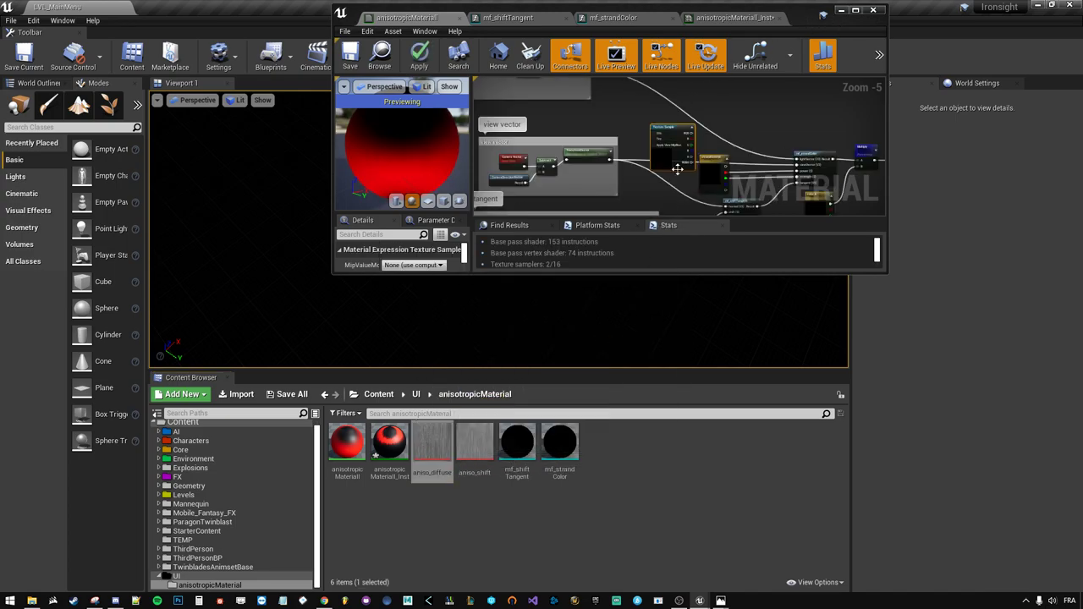
{"action": "left_click", "coordinate": [766, 18]}
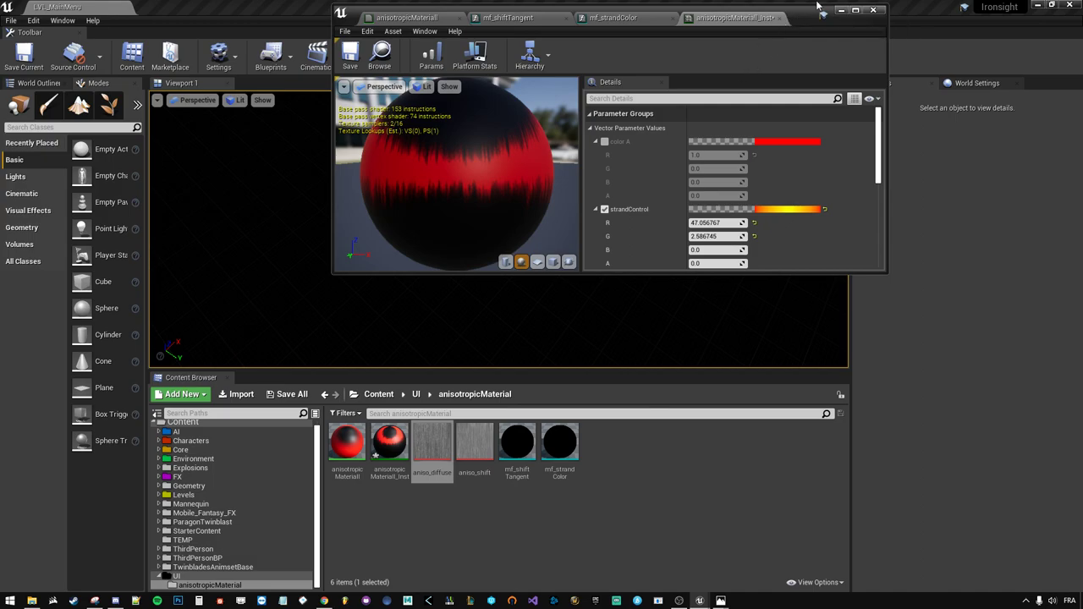
{"action": "double_click", "coordinate": [817, 7]}
{"action": "left_click", "coordinate": [279, 5]}
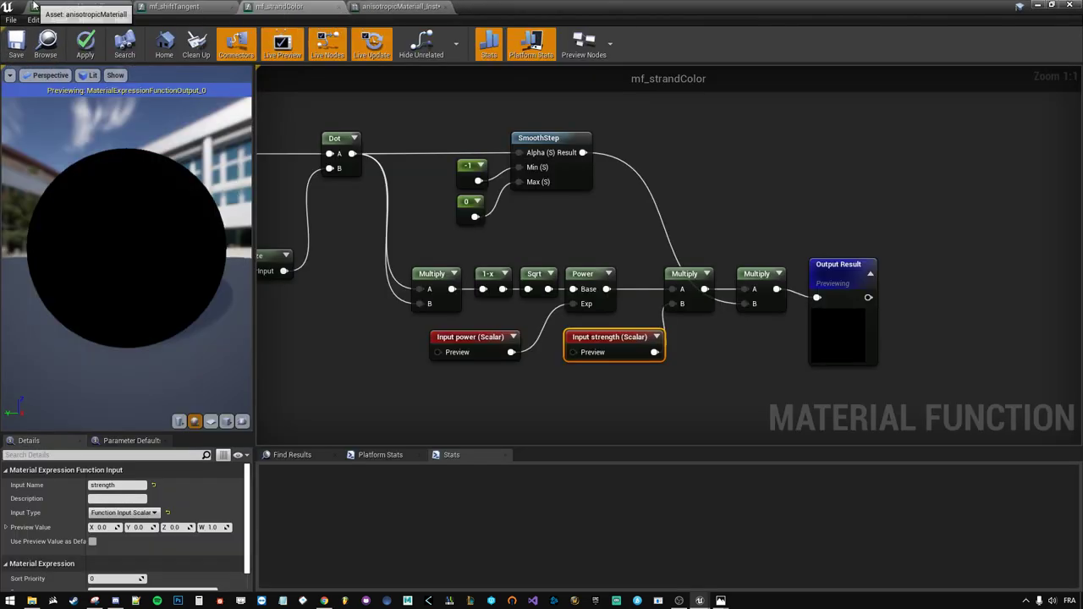
{"action": "left_click", "coordinate": [34, 6]}
{"action": "left_click_drag", "start_coordinate": [488, 153], "coordinate": [632, 340]}
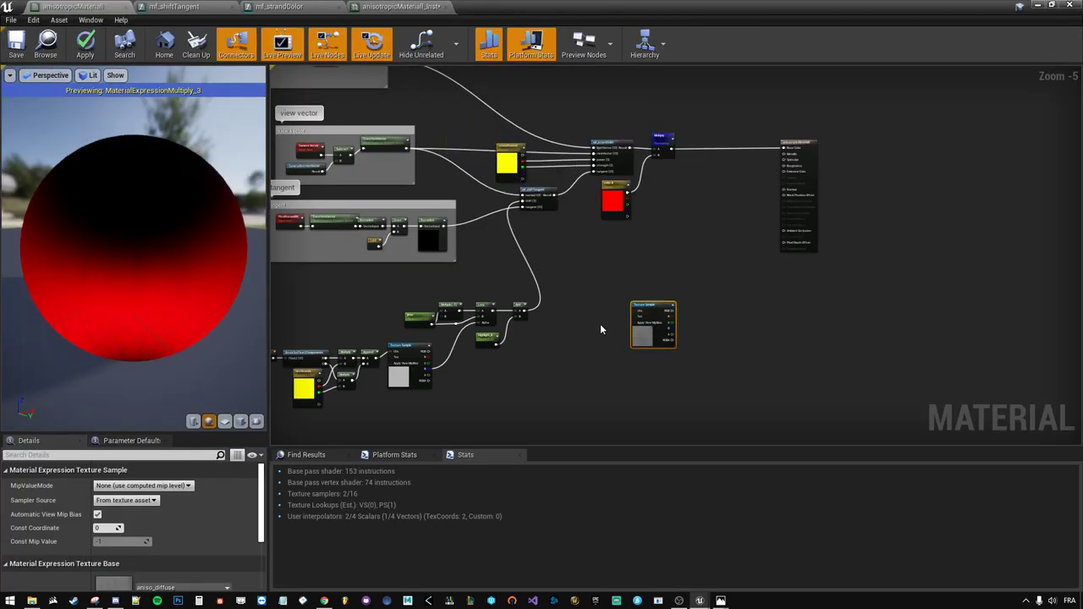
- Add a Multiply node fed by the texture's RGB output
{"action": "scroll", "coordinate": [677, 358], "scroll_direction": "up", "scroll_amount": 1}
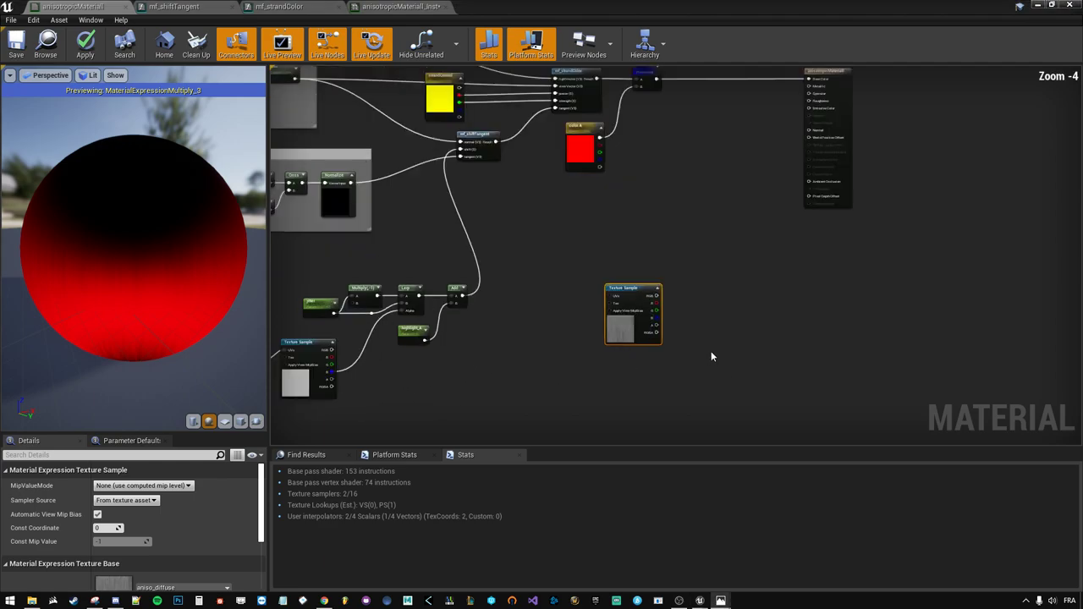
{"action": "scroll", "coordinate": [709, 355], "scroll_direction": "up", "scroll_amount": 4}
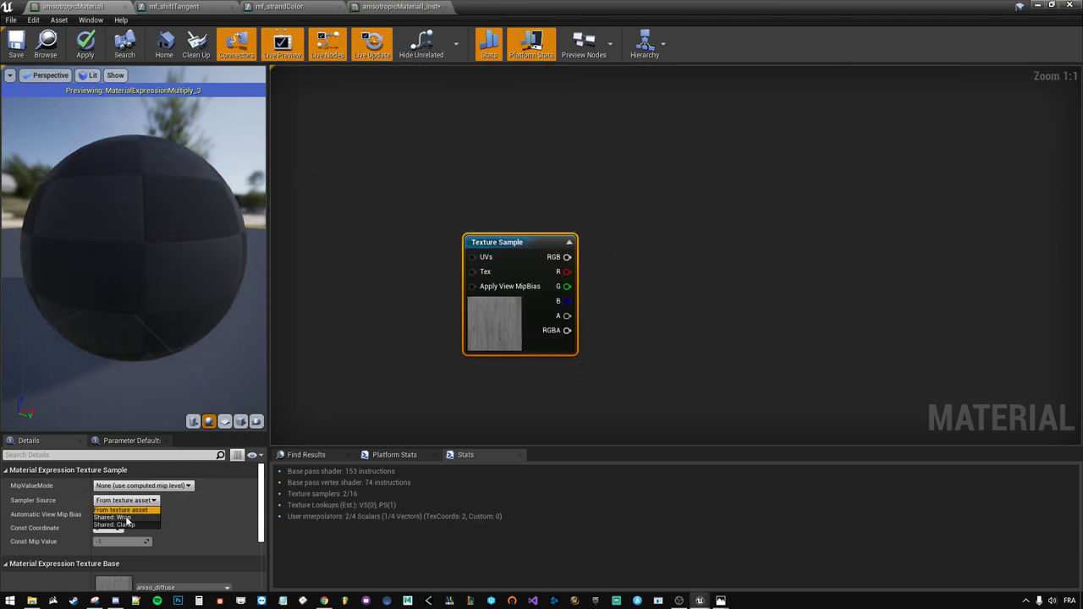
{"action": "scroll", "coordinate": [181, 521], "scroll_direction": "down", "scroll_amount": 2}
{"action": "scroll", "coordinate": [91, 519], "scroll_direction": "down", "scroll_amount": 1}
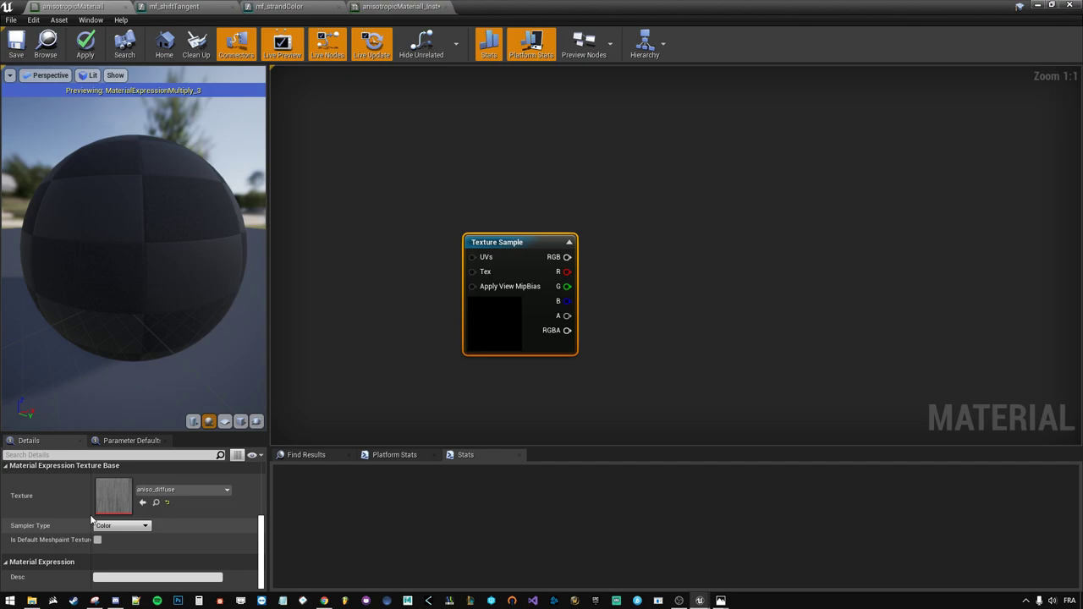
{"action": "left_click", "coordinate": [659, 238]}
{"action": "left_click_drag", "start_coordinate": [567, 256], "coordinate": [606, 259]}
{"action": "key", "text": "Escape"}
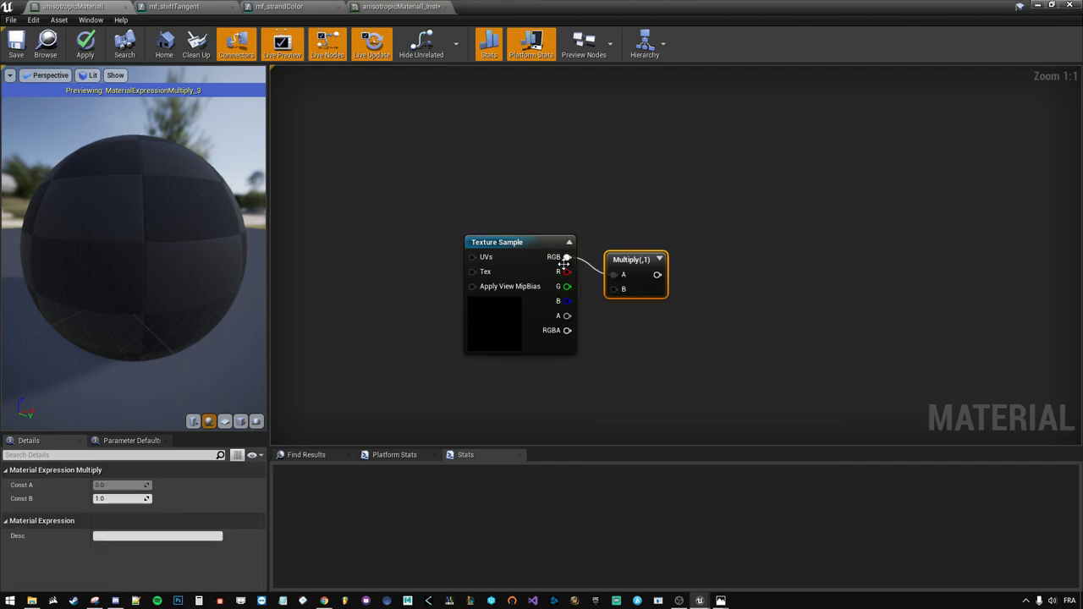
- Create a hairColor vector parameter and wire it into the Multiply's B input
{"action": "left_click", "coordinate": [488, 363]}
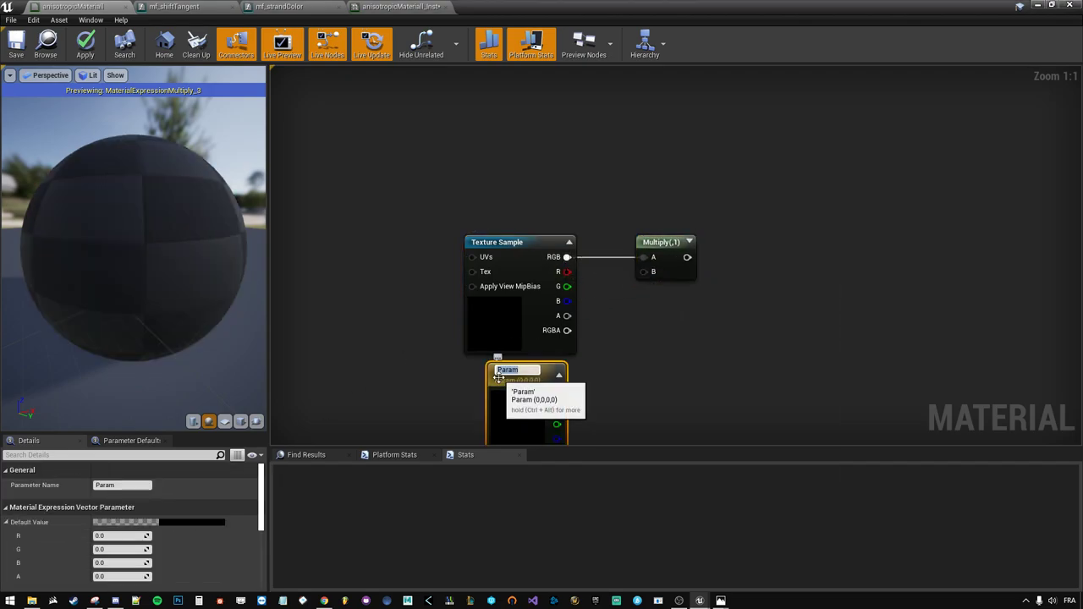
{"action": "type", "text": "ba"}
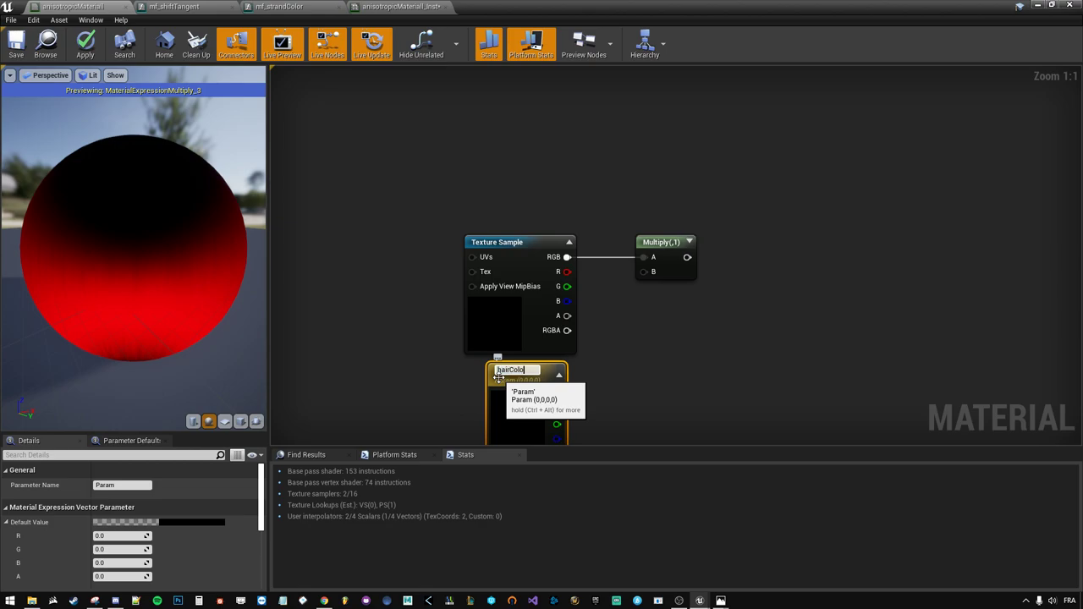
{"action": "mouse_move", "coordinate": [557, 393]}
{"action": "left_mouse_down"}
{"action": "mouse_move", "coordinate": [666, 243]}
{"action": "mouse_move", "coordinate": [648, 274]}
{"action": "left_mouse_up"}
{"action": "left_click_drag", "start_coordinate": [644, 276], "coordinate": [597, 276]}
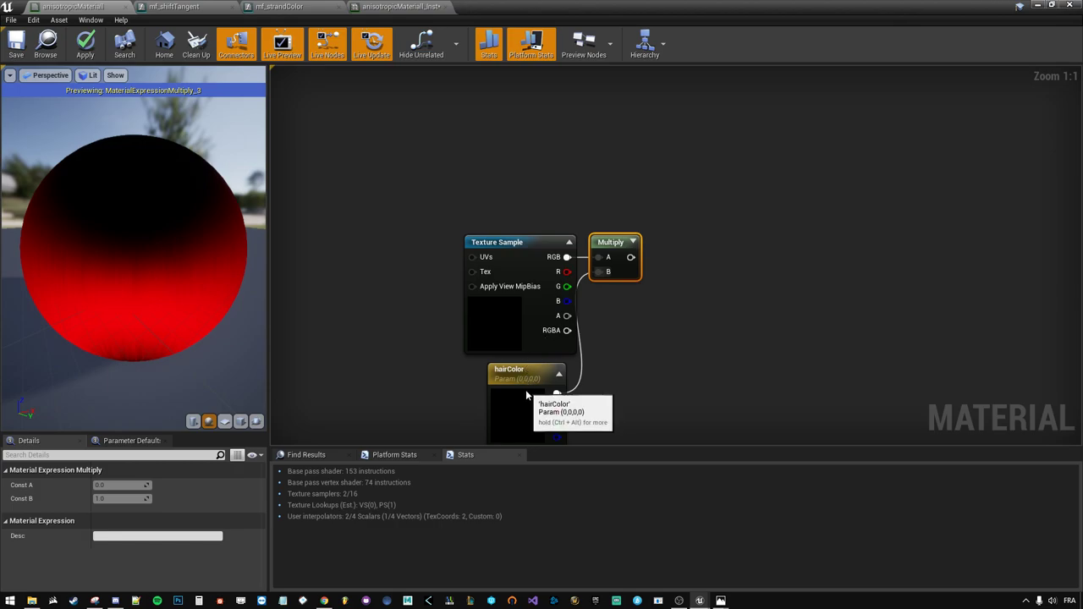
{"action": "left_click", "coordinate": [526, 389]}
{"action": "right_click_drag", "start_coordinate": [673, 362], "coordinate": [514, 354]}
{"action": "scroll", "coordinate": [567, 289], "scroll_direction": "down", "scroll_amount": 3}
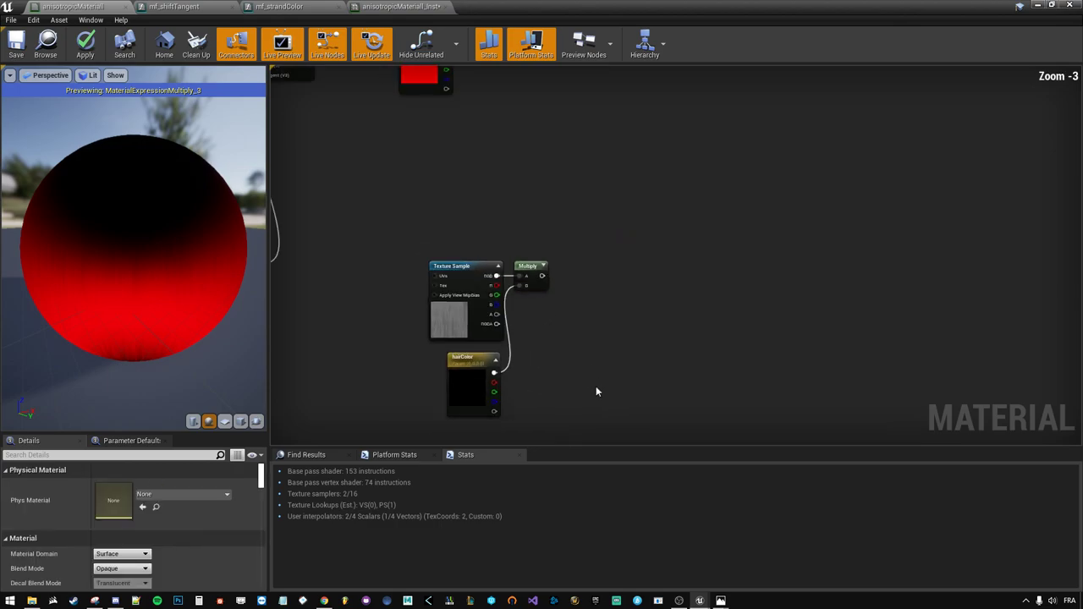
{"action": "left_click_drag", "start_coordinate": [596, 410], "coordinate": [497, 279]}
{"action": "left_click", "coordinate": [484, 380]}
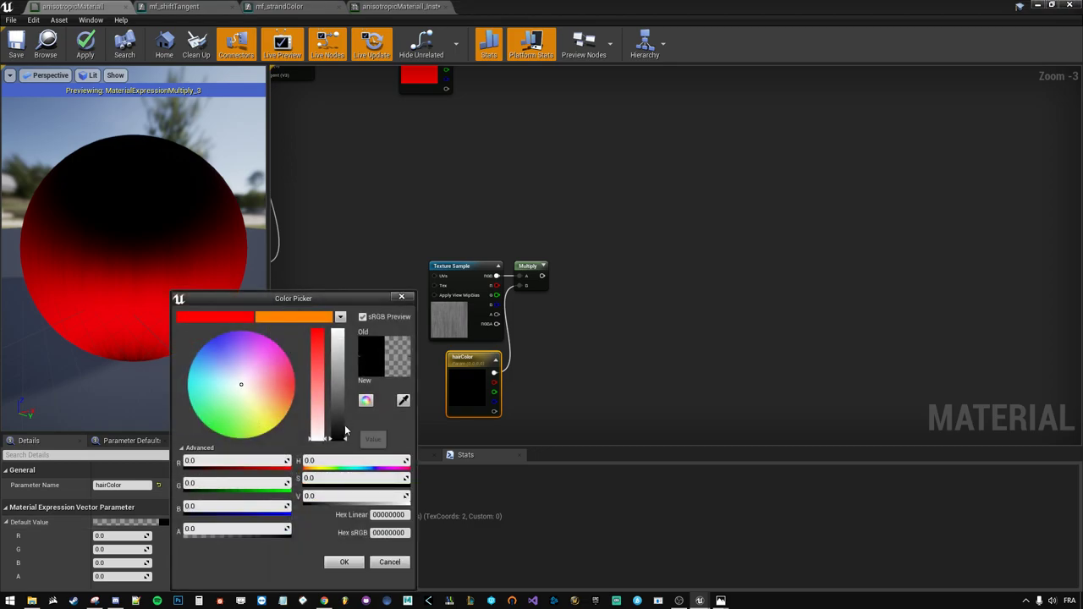
- Set hairColor to a very dark reddish brown in the Color Picker and confirm
{"action": "left_click_drag", "start_coordinate": [346, 431], "coordinate": [337, 332]}
{"action": "left_click", "coordinate": [292, 398]}
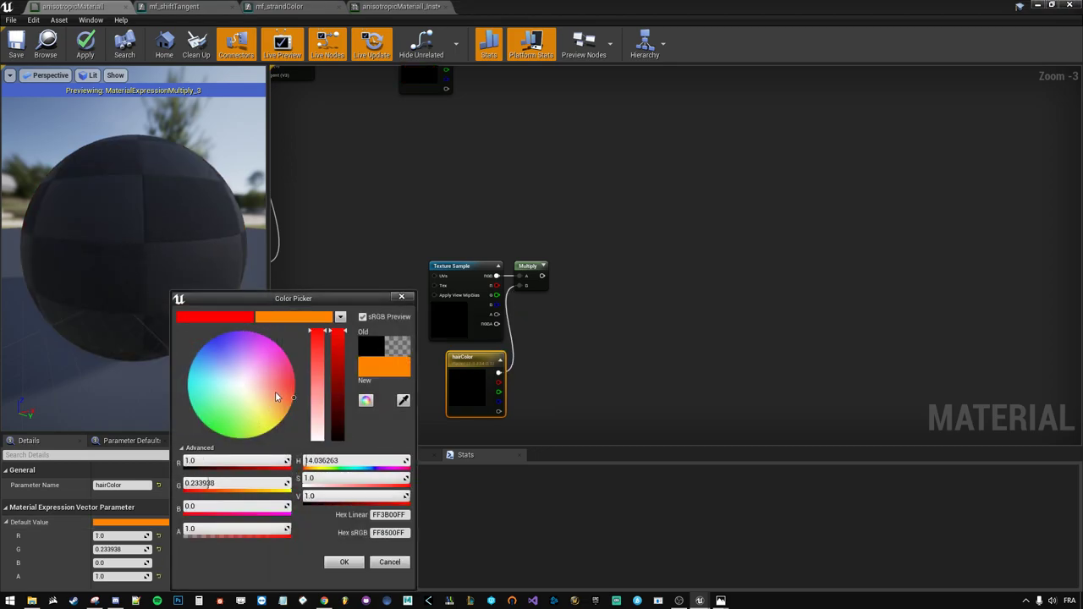
{"action": "left_click_drag", "start_coordinate": [275, 396], "coordinate": [289, 399]}
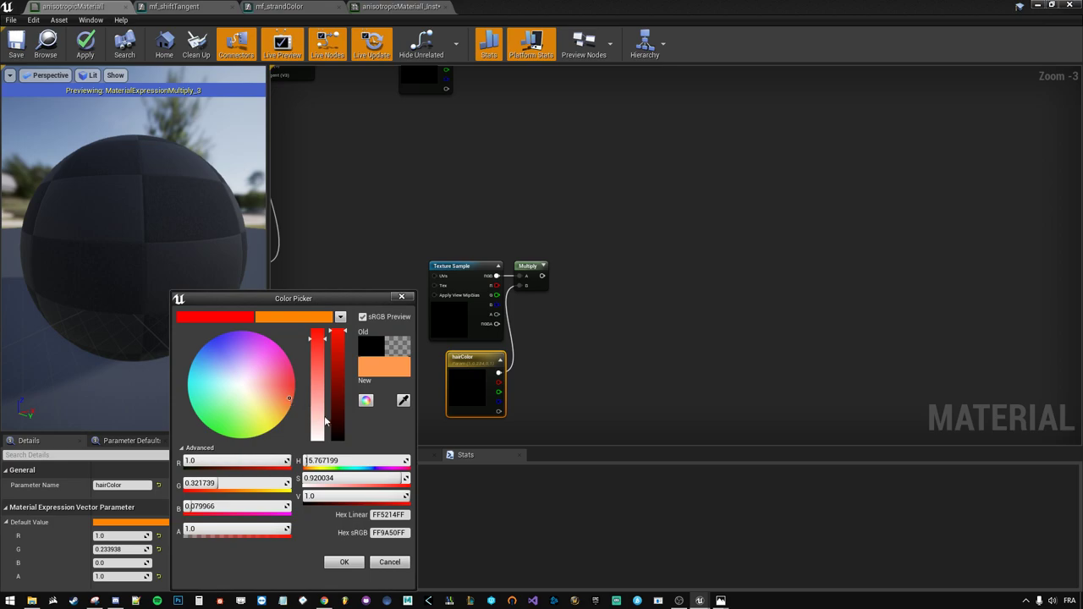
{"action": "left_click", "coordinate": [339, 432]}
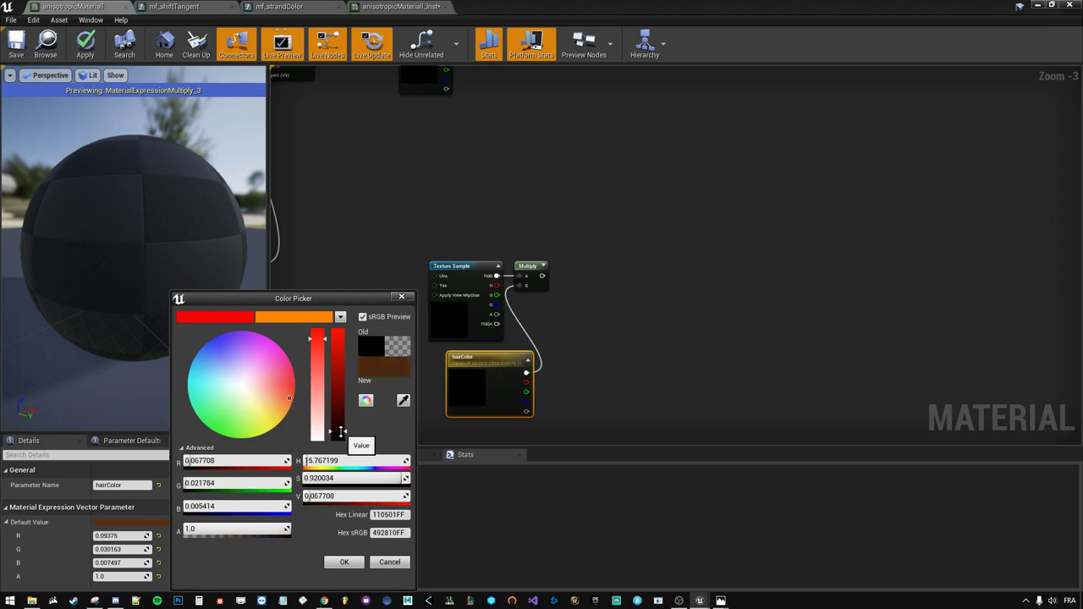
{"action": "left_click", "coordinate": [345, 436]}
{"action": "left_click", "coordinate": [344, 562]}
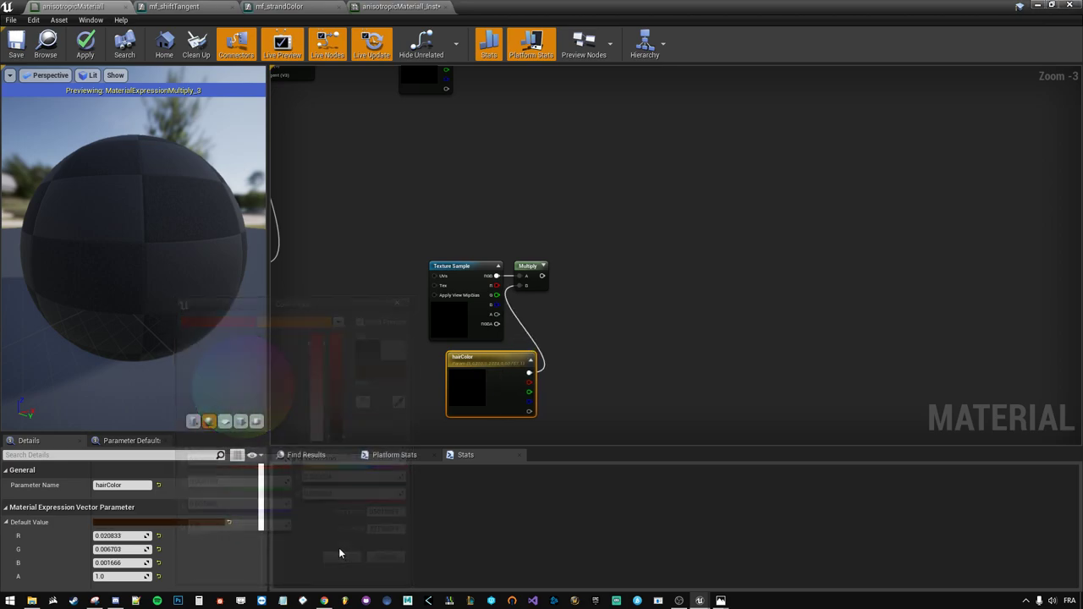
- Reposition the Texture Sample, Multiply and hairColor nodes near the material output
{"action": "left_click_drag", "start_coordinate": [593, 405], "coordinate": [450, 229]}
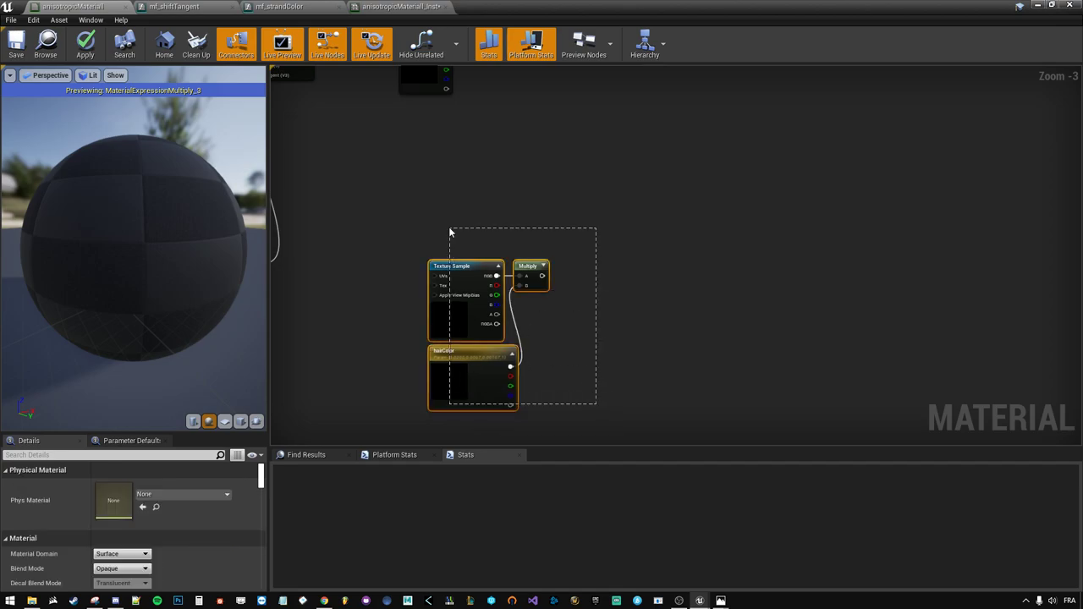
{"action": "left_click_drag", "start_coordinate": [473, 336], "coordinate": [448, 275]}
{"action": "left_click", "coordinate": [464, 345]}
{"action": "right_click_drag", "start_coordinate": [443, 108], "coordinate": [427, 178]}
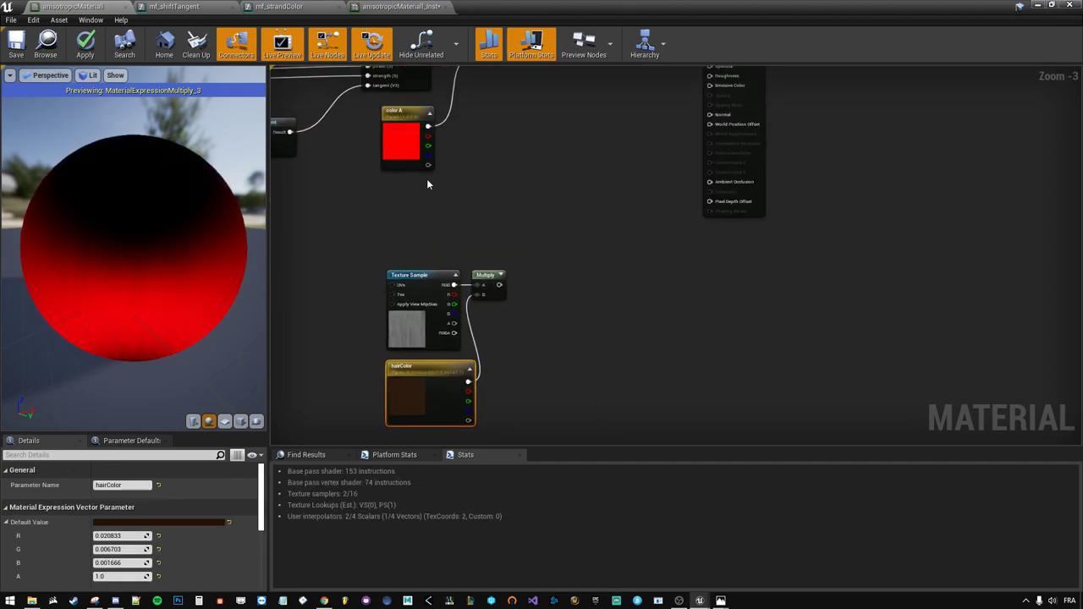
{"action": "left_click", "coordinate": [395, 141]}
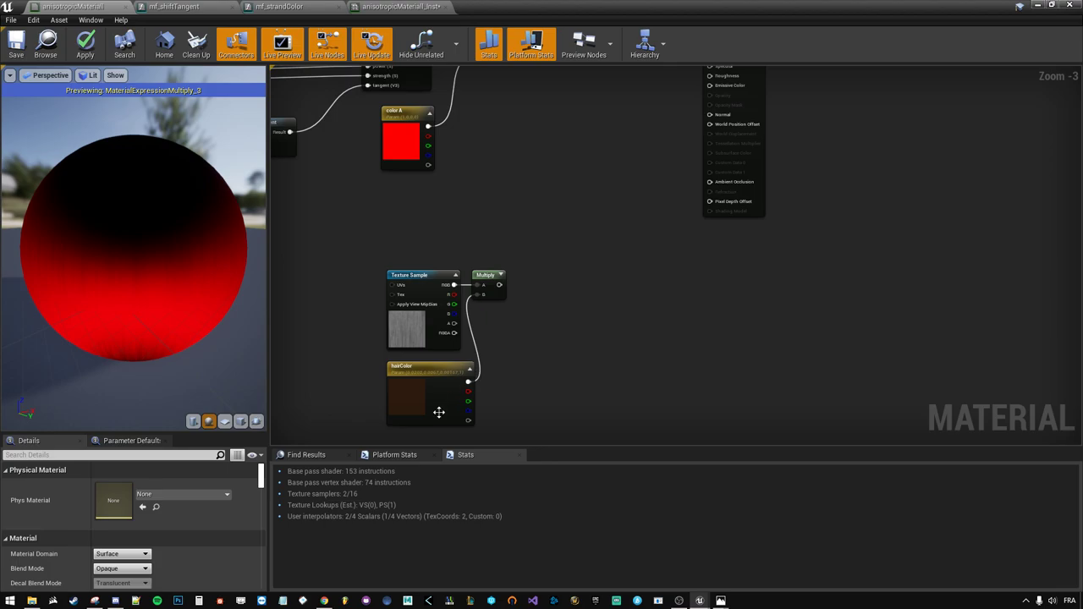
{"action": "mouse_move", "coordinate": [520, 401]}
{"action": "left_mouse_down"}
{"action": "mouse_move", "coordinate": [415, 291]}
{"action": "mouse_move", "coordinate": [395, 331]}
{"action": "left_mouse_up"}
{"action": "left_click", "coordinate": [494, 224]}
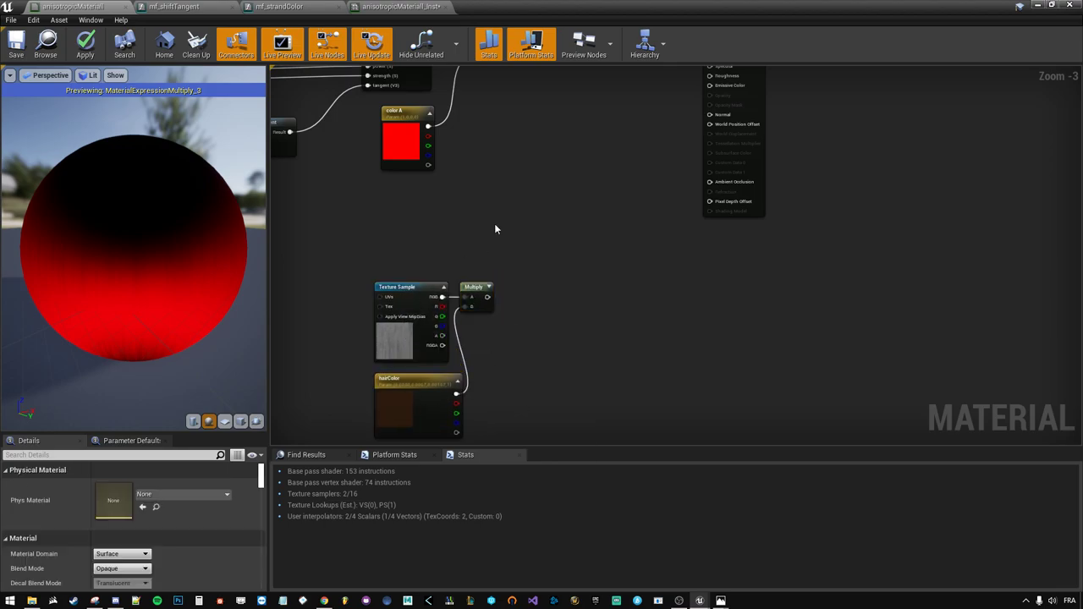
{"action": "mouse_move", "coordinate": [494, 224]}
{"action": "right_mouse_down"}
{"action": "mouse_move", "coordinate": [451, 248]}
{"action": "mouse_move", "coordinate": [346, 271]}
{"action": "right_mouse_up"}
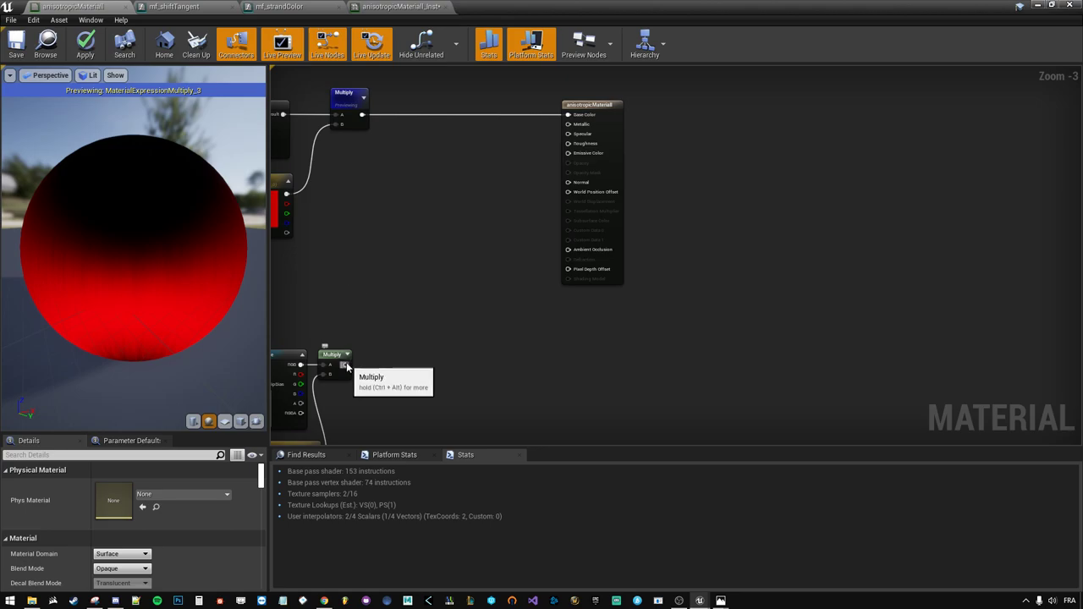
- Feed the texture×hairColor Multiply into a new Add node
{"action": "left_click_drag", "start_coordinate": [346, 366], "coordinate": [464, 150]}
{"action": "type", "text": "add"}
{"action": "left_click", "coordinate": [483, 163]}
- Place the Add node and create a new Multiply from the top Multiply output
{"action": "right_click_drag", "start_coordinate": [383, 123], "coordinate": [476, 144]}
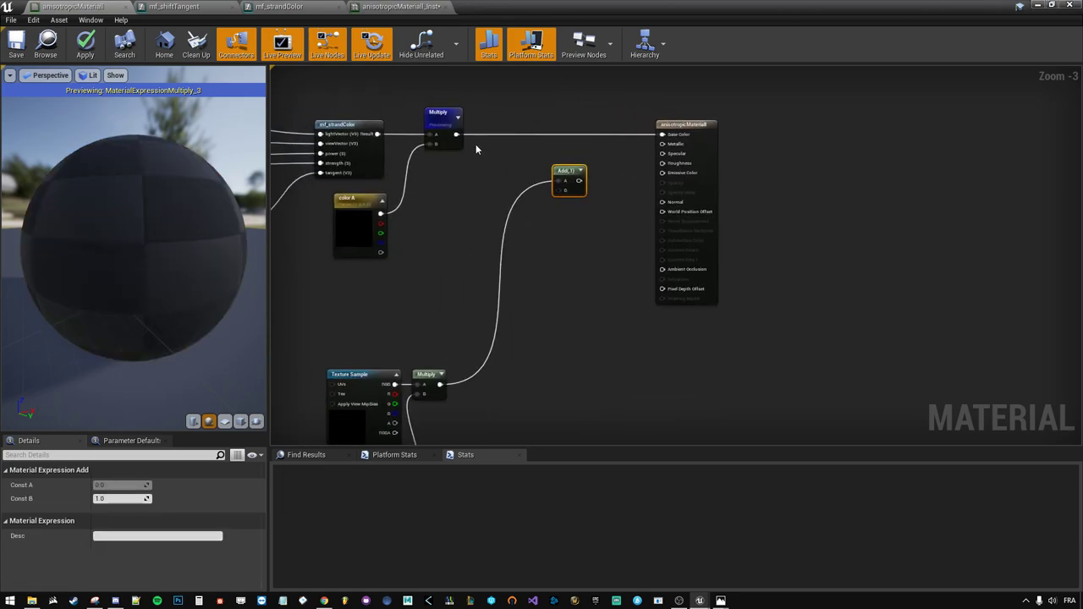
{"action": "left_click_drag", "start_coordinate": [457, 134], "coordinate": [489, 133]}
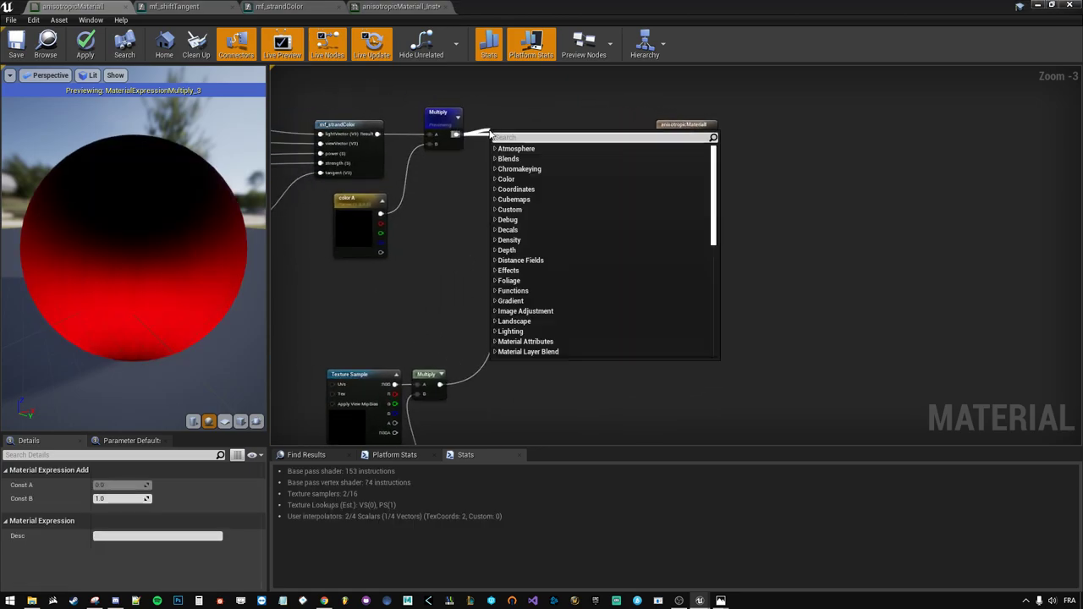
{"action": "type", "text": "multiply"}
{"action": "key", "text": "Return"}
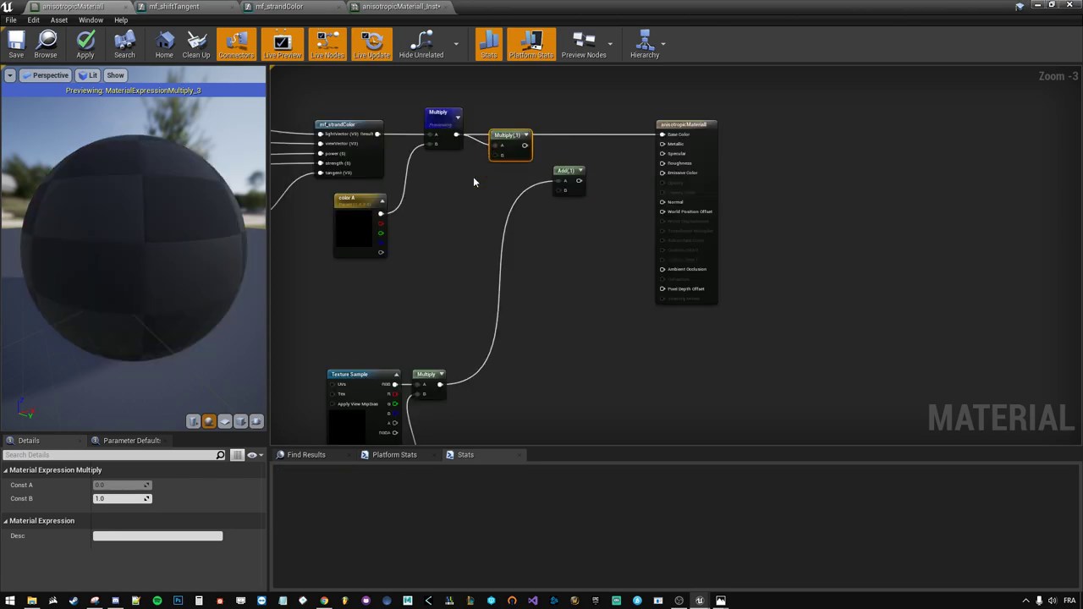
- Add a colorInject scalar parameter into the new Multiply's B input
{"action": "scroll", "coordinate": [417, 216], "scroll_direction": "up", "scroll_amount": 2}
{"action": "left_click", "coordinate": [425, 218]}
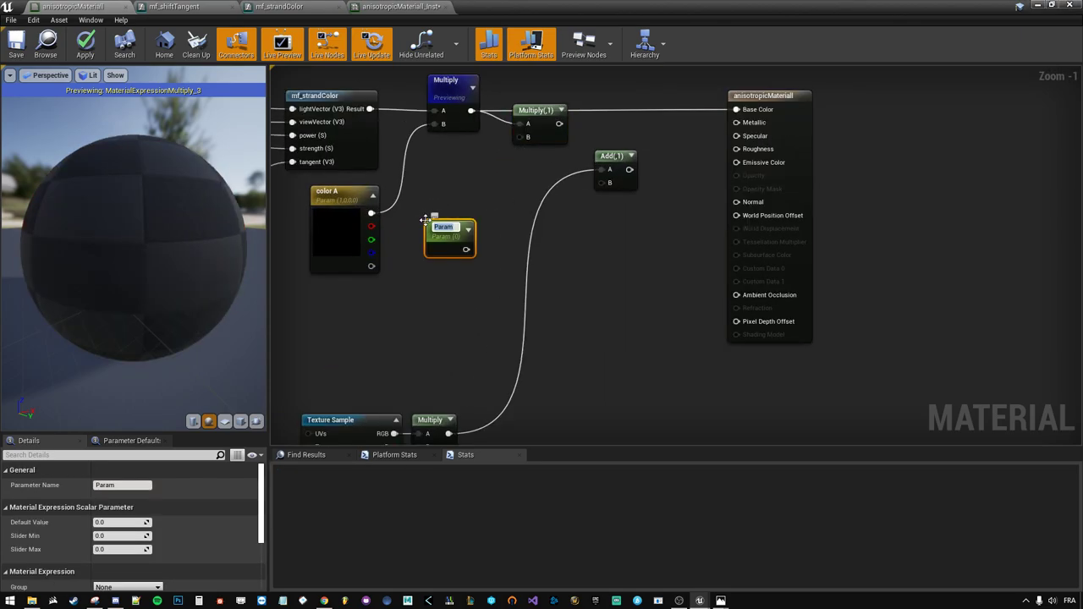
{"action": "type", "text": "color"}
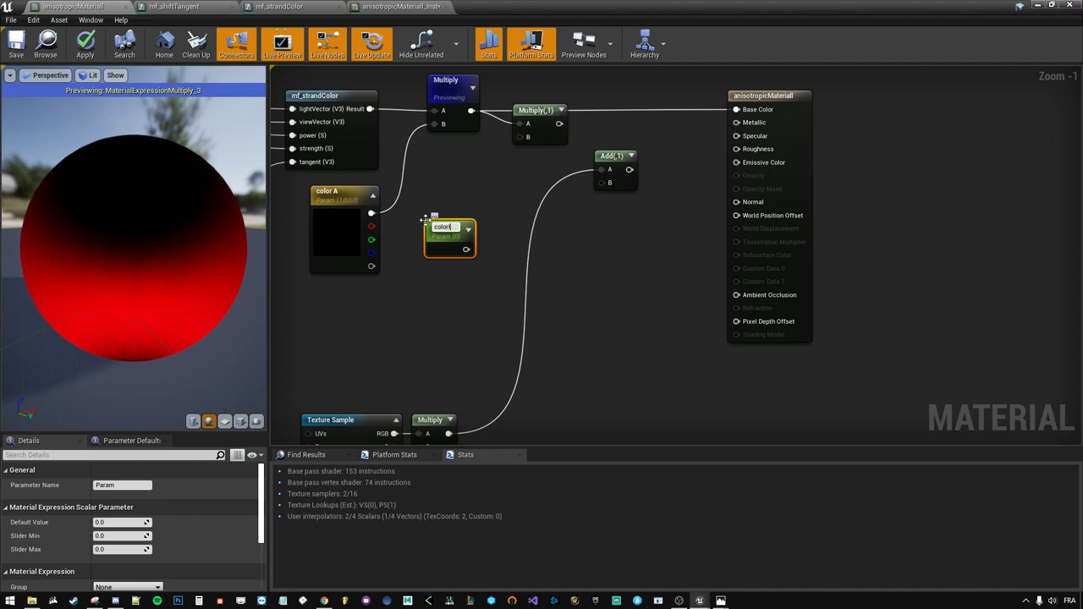
{"action": "type", "text": "Inte"}
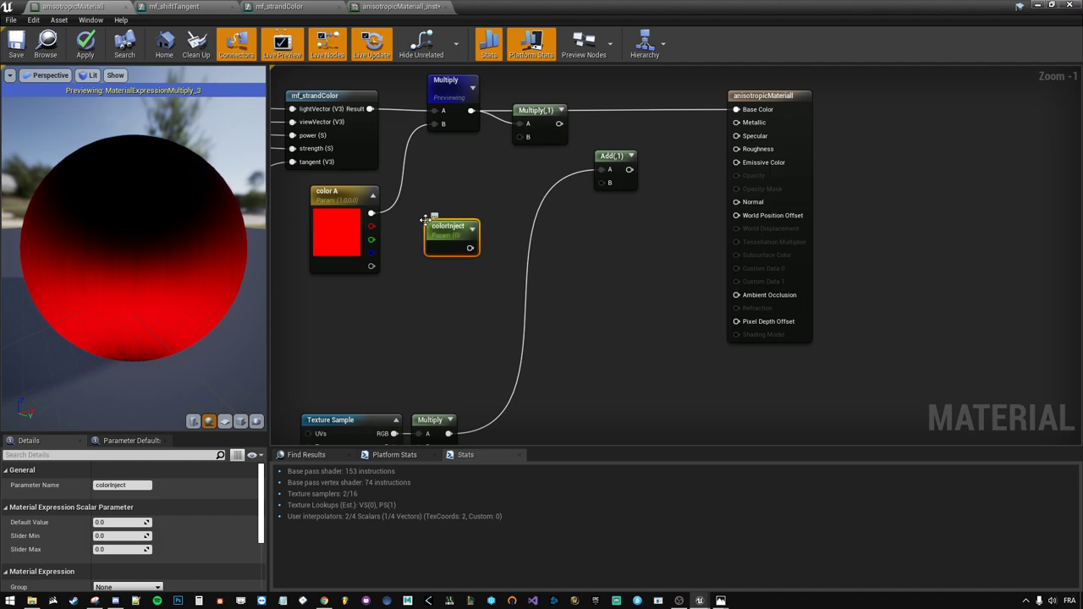
{"action": "mouse_move", "coordinate": [469, 247]}
{"action": "left_mouse_down"}
{"action": "mouse_move", "coordinate": [519, 146]}
{"action": "mouse_move", "coordinate": [552, 177]}
{"action": "mouse_move", "coordinate": [611, 180]}
{"action": "mouse_move", "coordinate": [613, 143]}
{"action": "left_mouse_up"}
- Wire the colorInject Multiply into Add A, the texture Multiply into Add B, and Add into Base Color
{"action": "left_click_drag", "start_coordinate": [551, 165], "coordinate": [609, 157]}
{"action": "left_click_drag", "start_coordinate": [529, 178], "coordinate": [474, 166]}
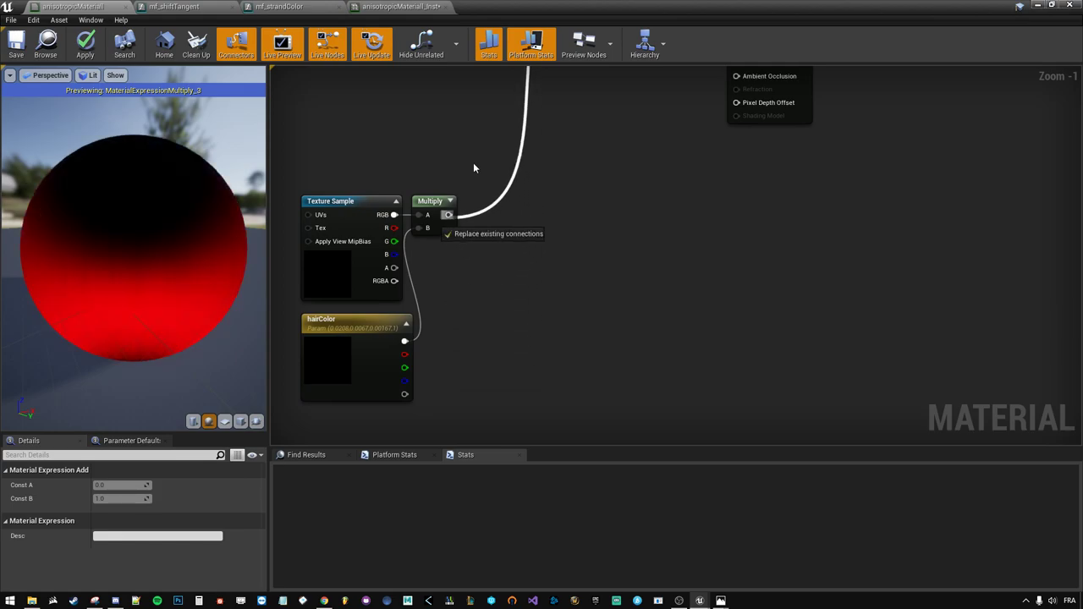
{"action": "left_click", "coordinate": [553, 305]}
{"action": "left_click", "coordinate": [599, 228]}
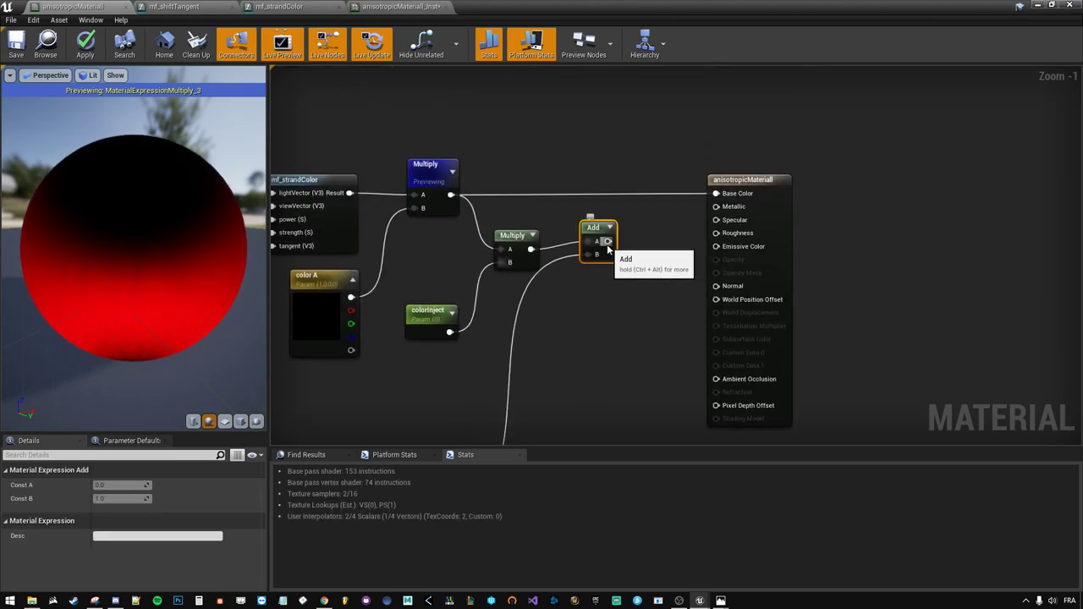
{"action": "left_click_drag", "start_coordinate": [608, 245], "coordinate": [719, 194]}
{"action": "left_click_drag", "start_coordinate": [600, 242], "coordinate": [601, 251]}
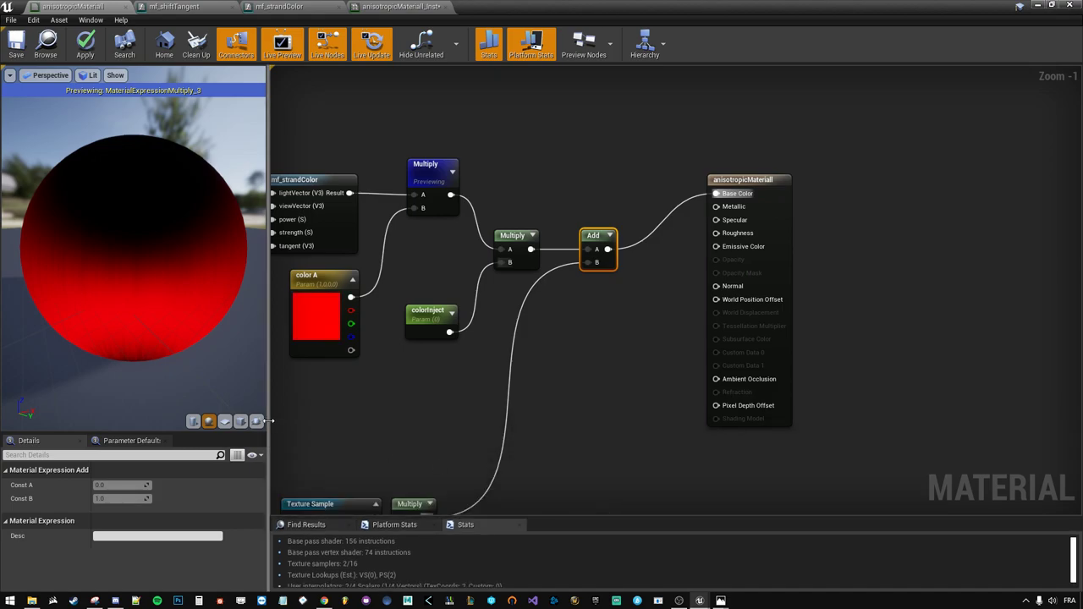
{"action": "left_click_drag", "start_coordinate": [270, 426], "coordinate": [142, 439]}
{"action": "right_click_drag", "start_coordinate": [276, 389], "coordinate": [590, 317]}
- Move the Texture Sample, Multiply and hairColor node group upward
{"action": "scroll", "coordinate": [591, 323], "scroll_direction": "down", "scroll_amount": 1}
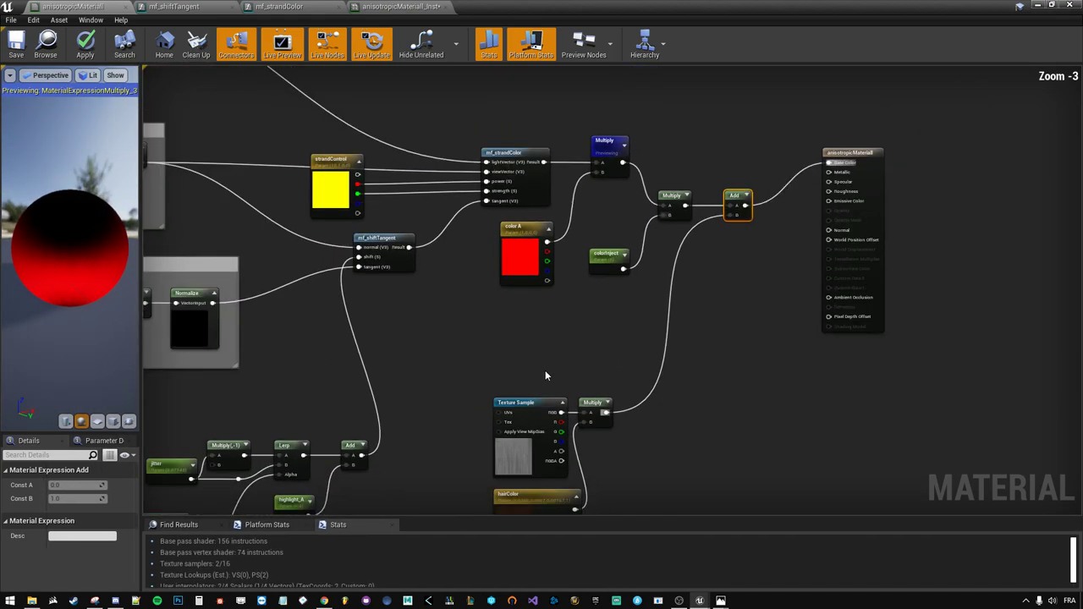
{"action": "scroll", "coordinate": [545, 370], "scroll_direction": "down", "scroll_amount": 1}
{"action": "mouse_move", "coordinate": [456, 330]}
{"action": "left_mouse_down"}
{"action": "mouse_move", "coordinate": [610, 507]}
{"action": "mouse_move", "coordinate": [561, 429]}
{"action": "left_mouse_up"}
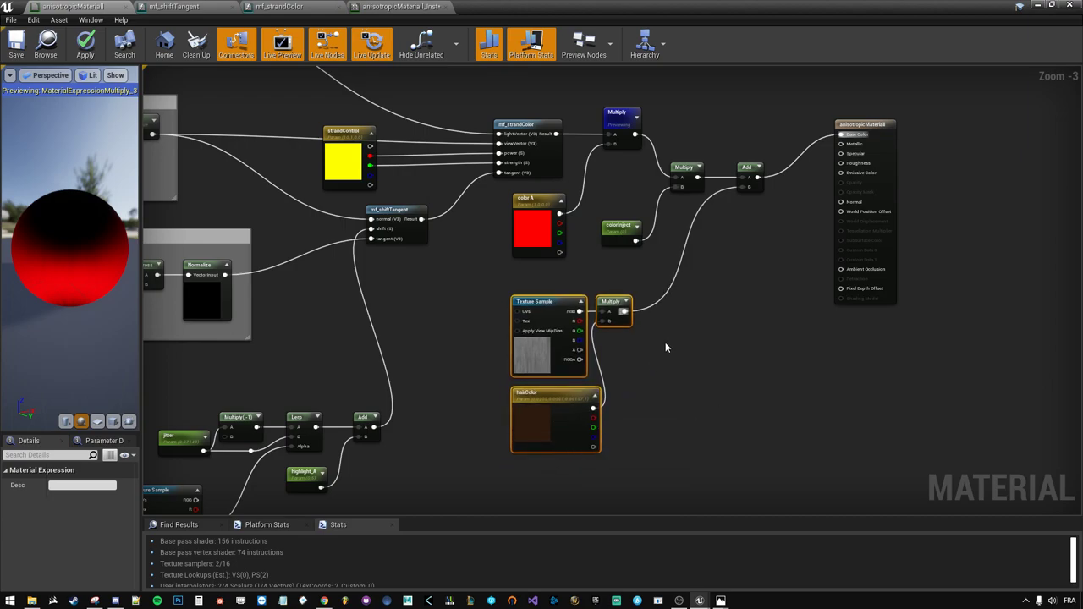
{"action": "left_click", "coordinate": [463, 90]}
{"action": "left_click", "coordinate": [518, 127]}
{"action": "left_click", "coordinate": [631, 156]}
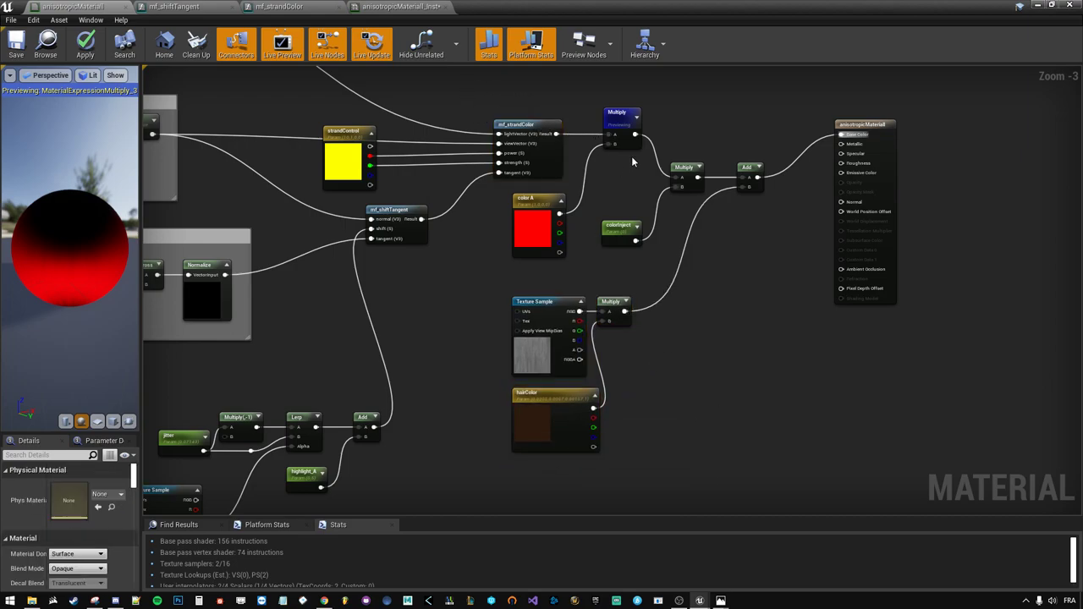
- Shift the material output node right and down to open space in the graph
{"action": "right_click_drag", "start_coordinate": [856, 146], "coordinate": [729, 169]}
{"action": "left_click_drag", "start_coordinate": [729, 169], "coordinate": [777, 211]}
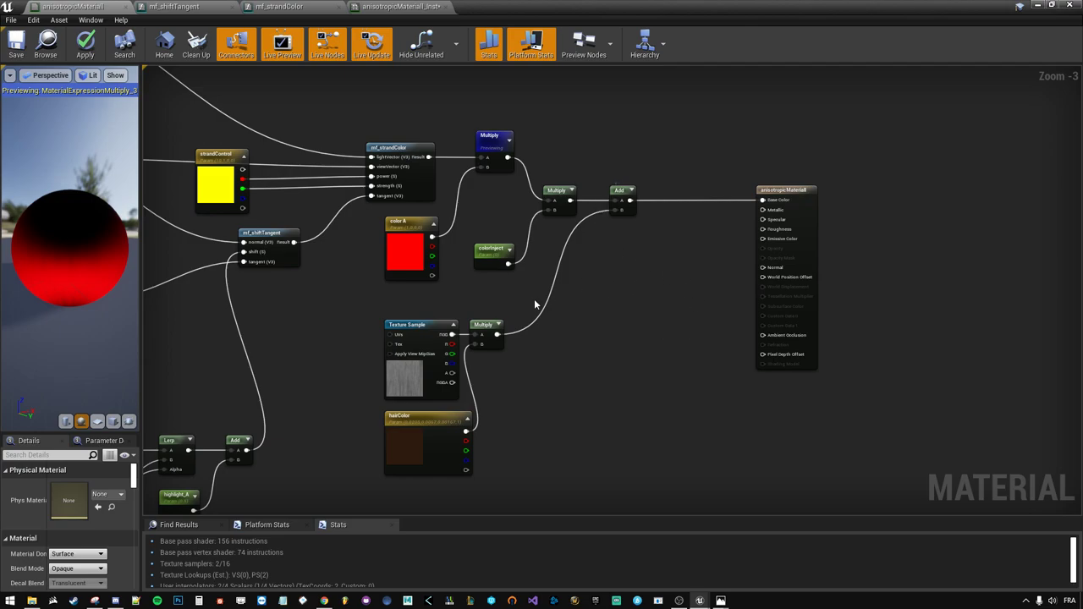
{"action": "right_click_drag", "start_coordinate": [677, 324], "coordinate": [553, 330]}
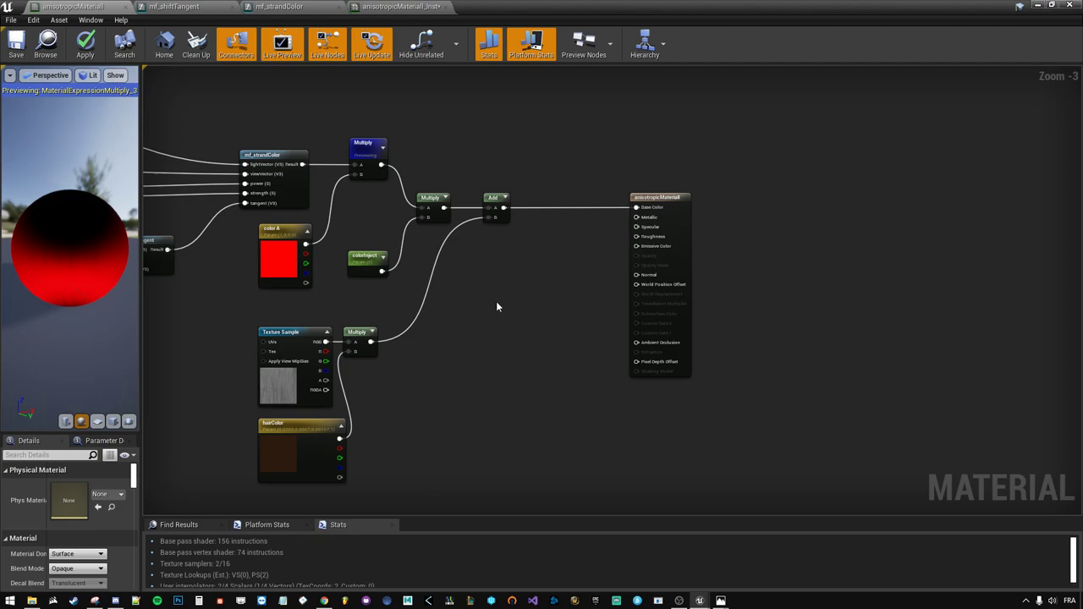
{"action": "scroll", "coordinate": [496, 302], "scroll_direction": "up", "scroll_amount": 1}
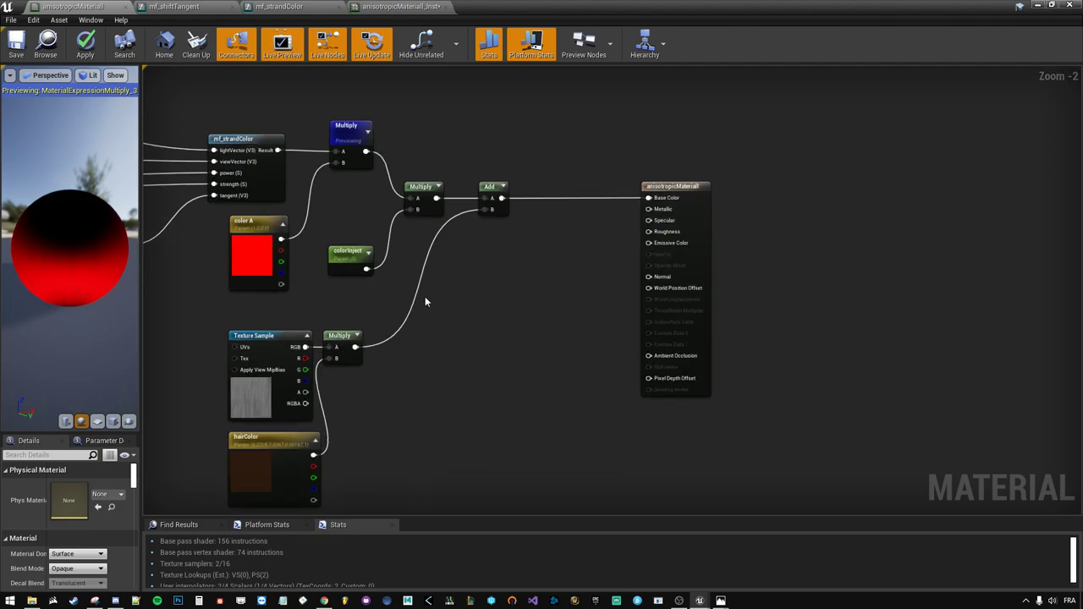
{"action": "right_click_drag", "start_coordinate": [420, 313], "coordinate": [434, 265]}
- Add a vector parameter named specParams and wire its R channel to Metallic
{"action": "left_click", "coordinate": [434, 266]}
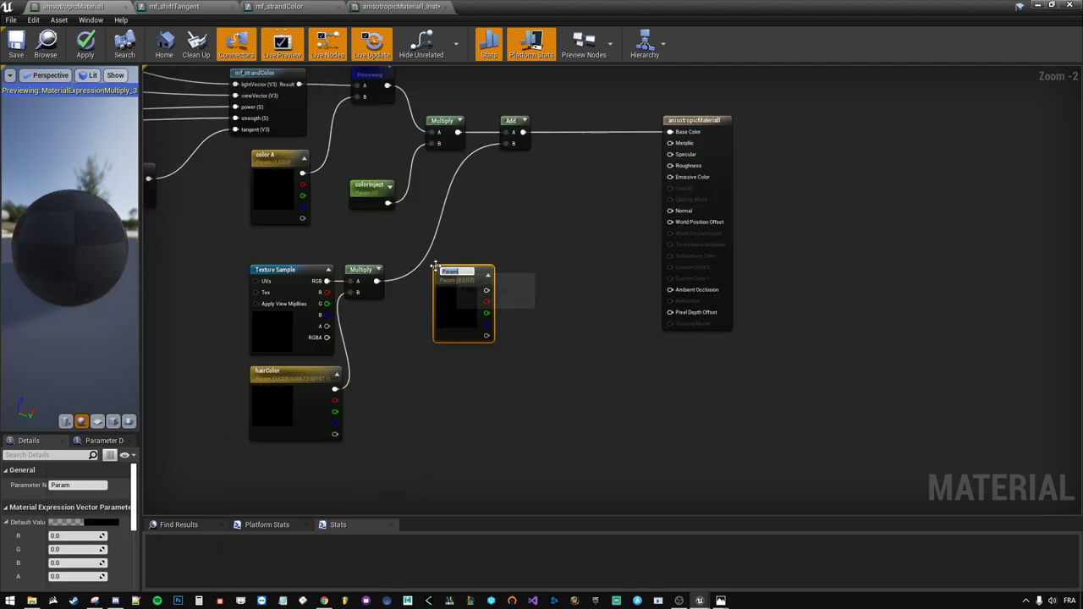
{"action": "type", "text": "spec"}
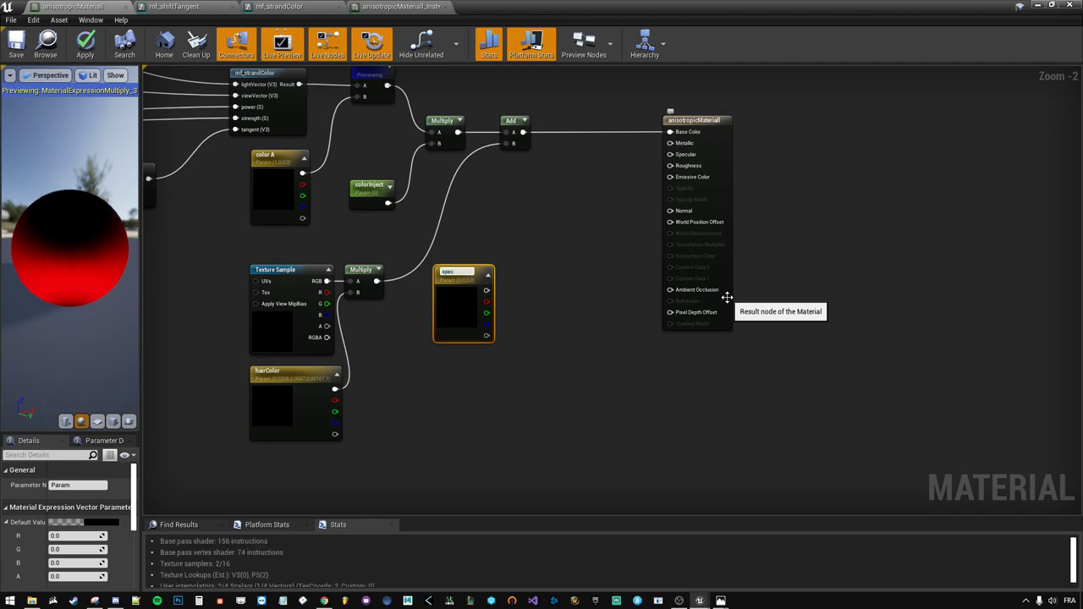
{"action": "type", "text": "Params"}
{"action": "scroll", "coordinate": [604, 264], "scroll_direction": "up", "scroll_amount": 1}
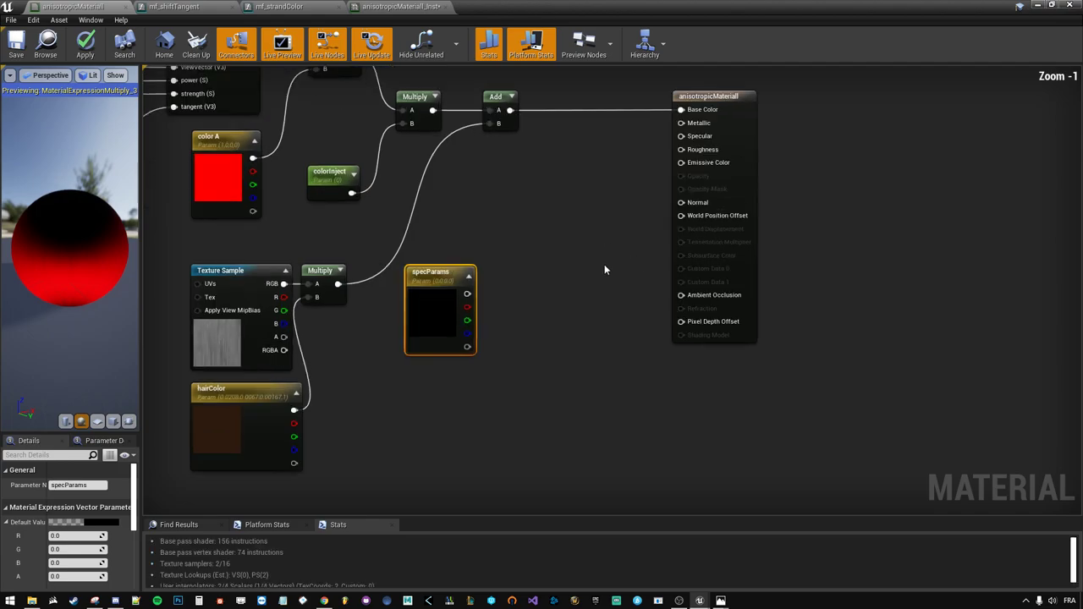
{"action": "left_click", "coordinate": [417, 309]}
{"action": "left_click", "coordinate": [442, 300]}
{"action": "left_click", "coordinate": [535, 261]}
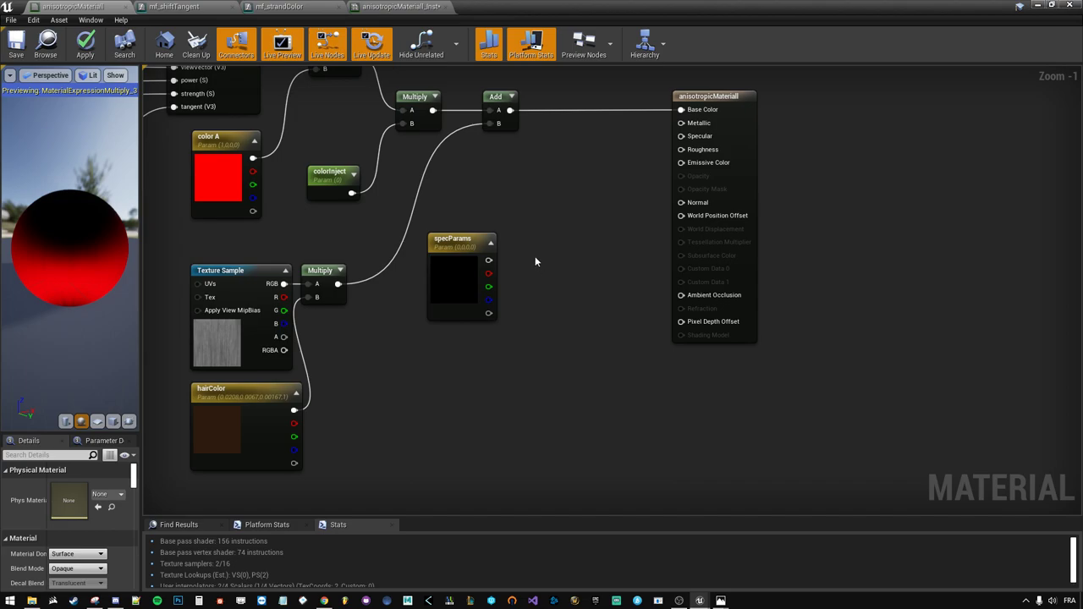
{"action": "left_click_drag", "start_coordinate": [489, 272], "coordinate": [682, 122]}
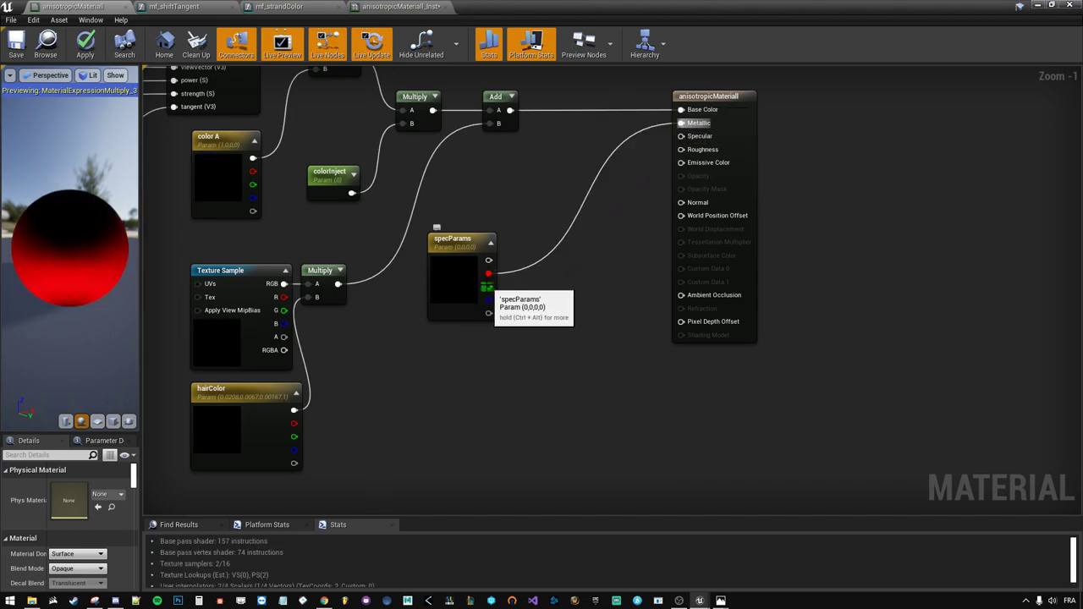
- Pass specParams G through a new Multiply into Specular and wire B to Roughness
{"action": "left_click_drag", "start_coordinate": [489, 286], "coordinate": [539, 139]}
{"action": "key", "text": "Escape"}
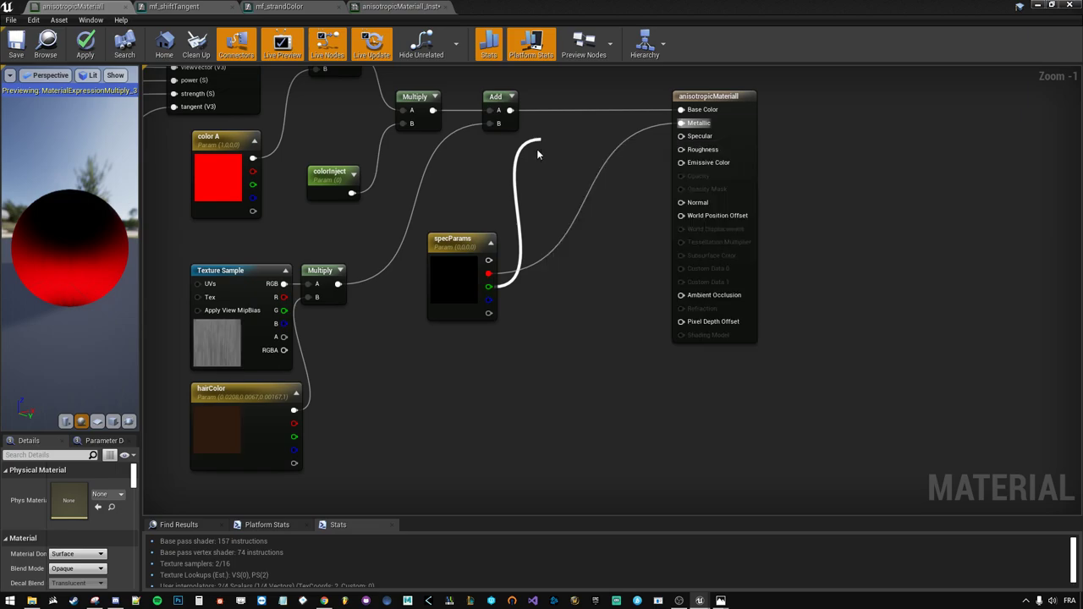
{"action": "left_click", "coordinate": [537, 154]}
{"action": "right_click_drag", "start_coordinate": [501, 154], "coordinate": [455, 166]}
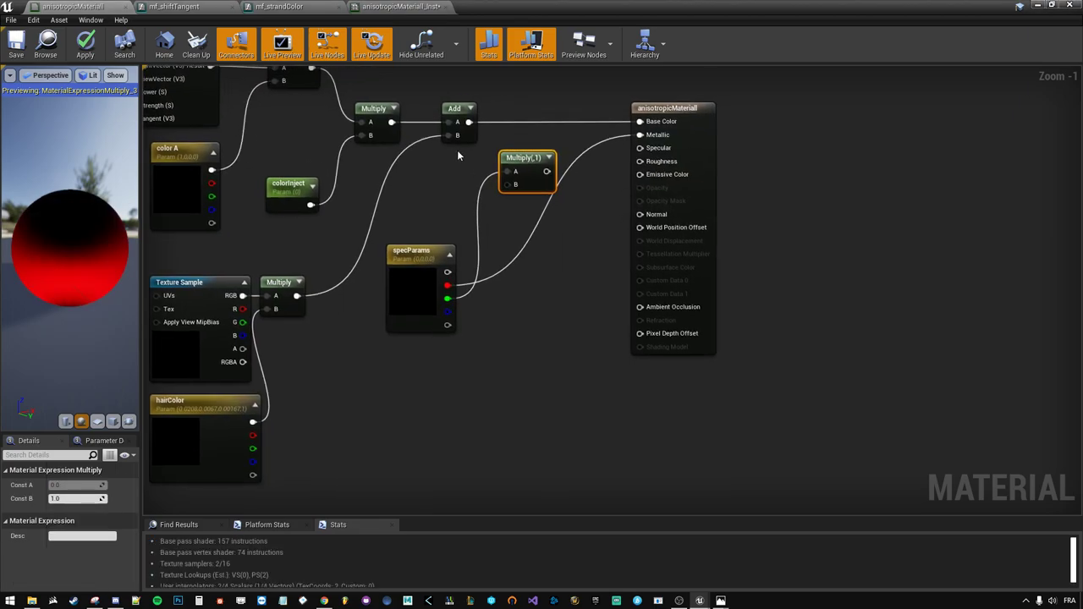
{"action": "mouse_move", "coordinate": [467, 123]}
{"action": "left_mouse_down"}
{"action": "mouse_move", "coordinate": [507, 172]}
{"action": "mouse_move", "coordinate": [647, 153]}
{"action": "mouse_move", "coordinate": [447, 313]}
{"action": "mouse_move", "coordinate": [551, 314]}
{"action": "left_mouse_up"}
{"action": "left_click", "coordinate": [483, 212]}
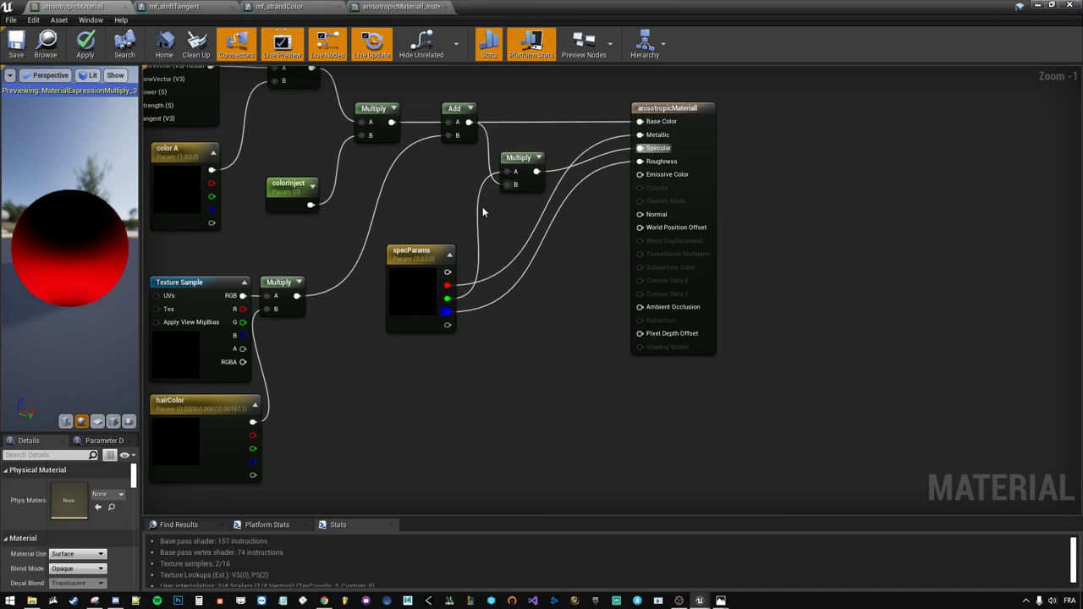
{"action": "right_click_drag", "start_coordinate": [382, 269], "coordinate": [610, 203]}
{"action": "scroll", "coordinate": [392, 211], "scroll_direction": "down", "scroll_amount": 1}
{"action": "scroll", "coordinate": [392, 210], "scroll_direction": "down", "scroll_amount": 1}
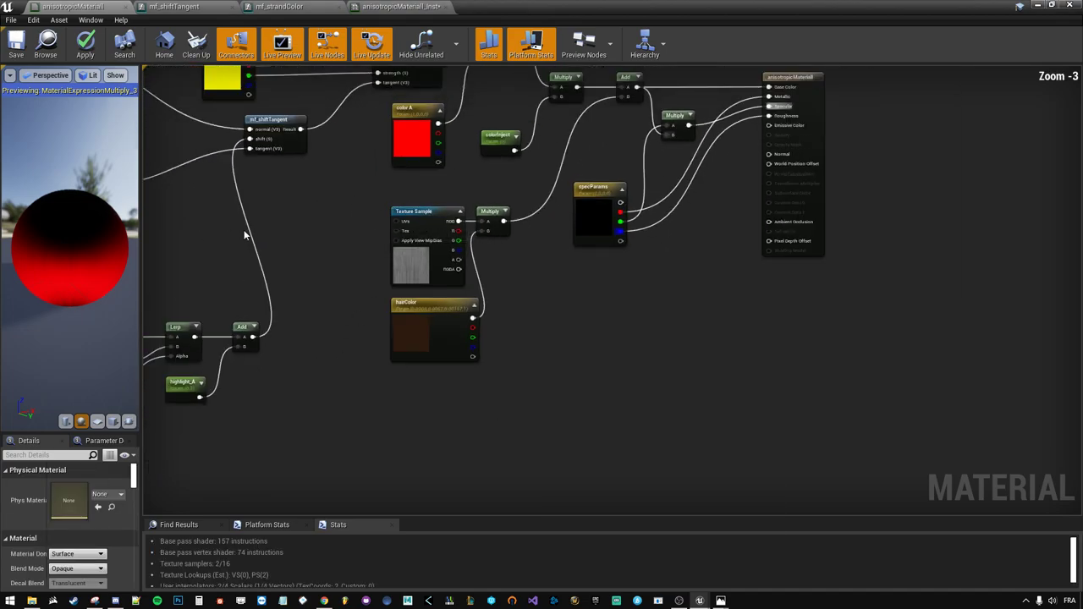
{"action": "right_click_drag", "start_coordinate": [698, 223], "coordinate": [570, 321]}
{"action": "scroll", "coordinate": [571, 329], "scroll_direction": "up", "scroll_amount": 1}
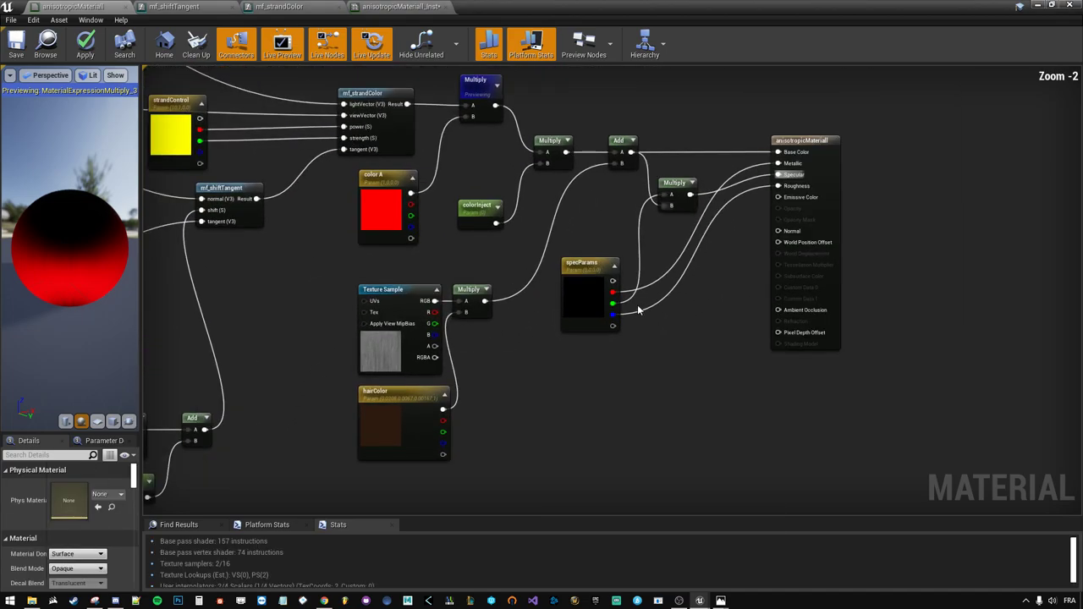
{"action": "scroll", "coordinate": [639, 311], "scroll_direction": "up", "scroll_amount": 1}
{"action": "scroll", "coordinate": [625, 296], "scroll_direction": "up", "scroll_amount": 1}
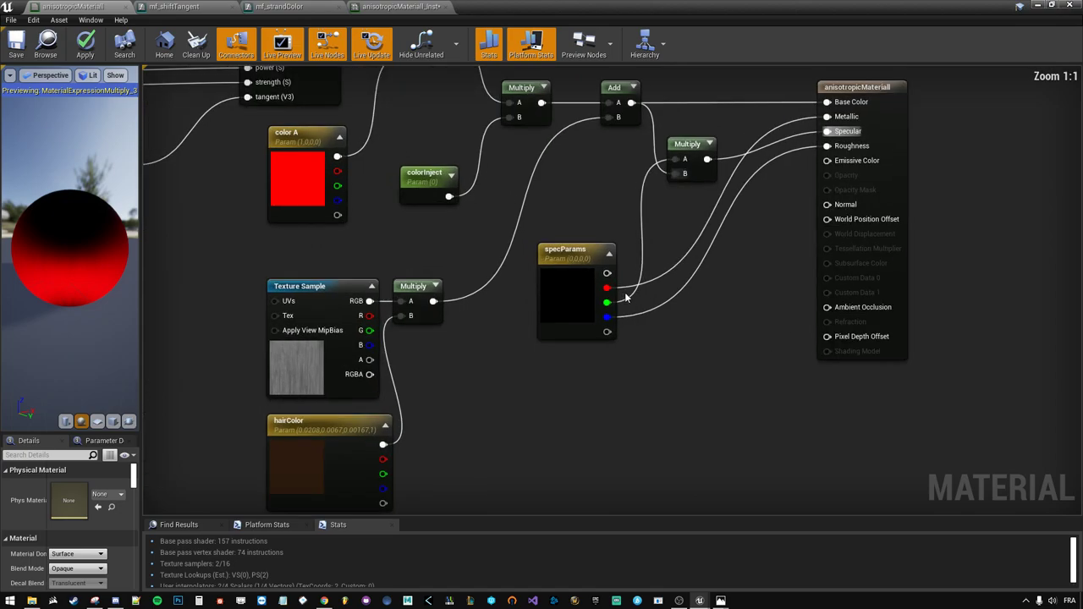
{"action": "right_click_drag", "start_coordinate": [619, 297], "coordinate": [510, 329]}
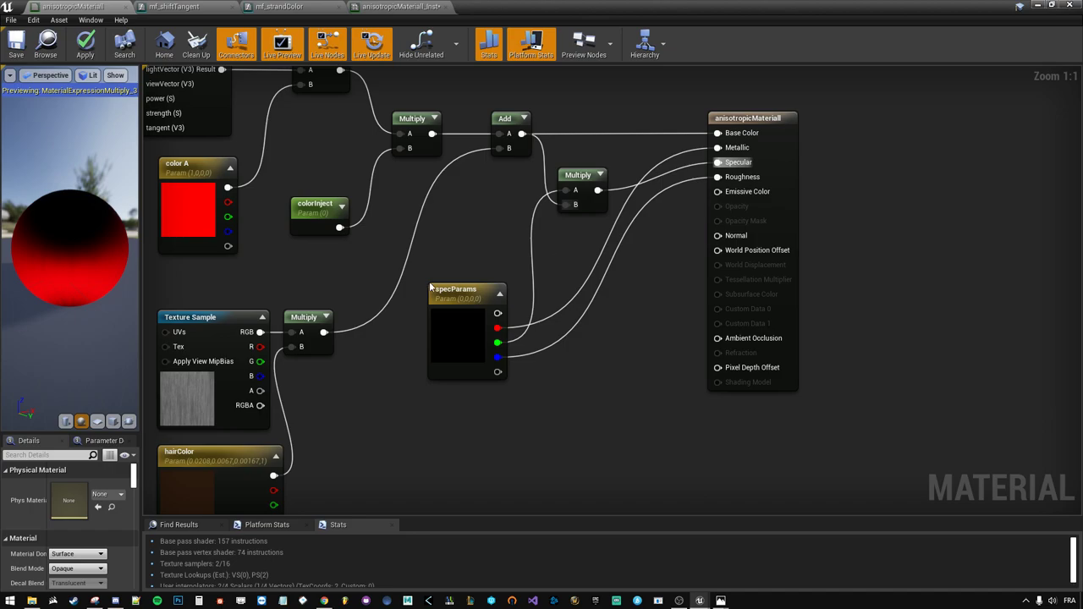
- Nudge the strand Texture Sample node down and bring the material output node back into view
{"action": "right_click_drag", "start_coordinate": [561, 259], "coordinate": [585, 243]}
{"action": "left_click", "coordinate": [501, 464]}
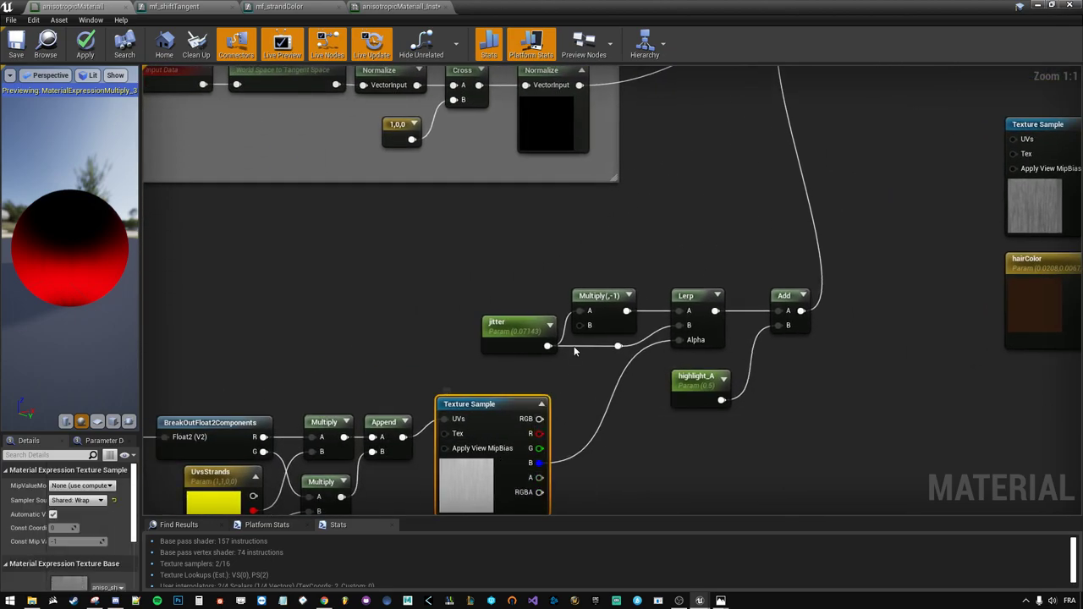
{"action": "scroll", "coordinate": [502, 464], "scroll_direction": "down", "scroll_amount": 1}
{"action": "left_click_drag", "start_coordinate": [487, 464], "coordinate": [491, 481]}
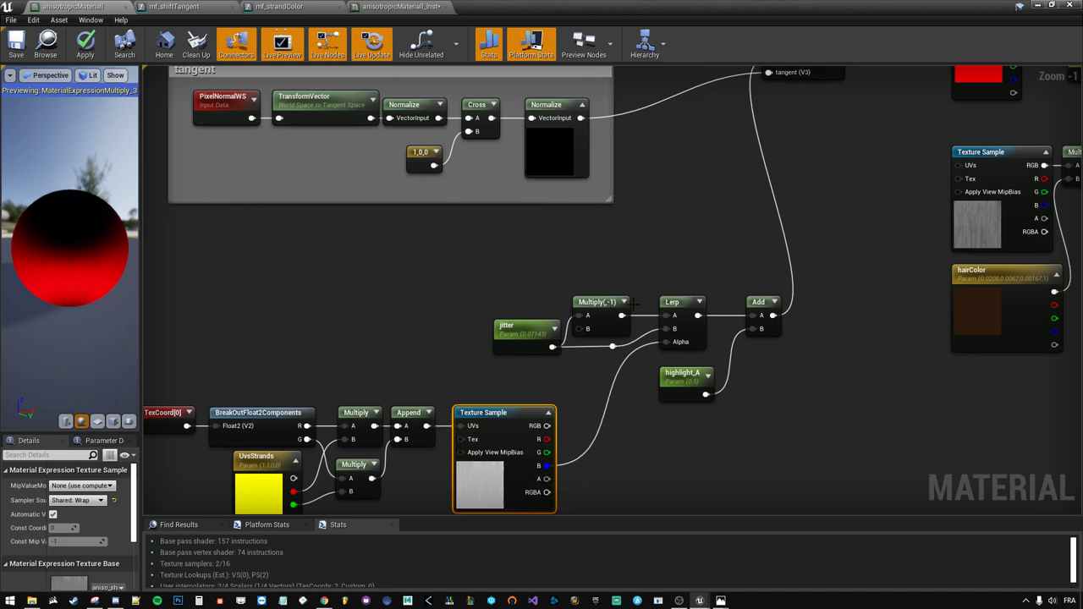
{"action": "scroll", "coordinate": [491, 481], "scroll_direction": "down", "scroll_amount": 3}
{"action": "right_click_drag", "start_coordinate": [1015, 262], "coordinate": [855, 263]}
{"action": "scroll", "coordinate": [855, 263], "scroll_direction": "up", "scroll_amount": 3}
{"action": "scroll", "coordinate": [854, 263], "scroll_direction": "up", "scroll_amount": 1}
{"action": "left_click", "coordinate": [781, 286]}
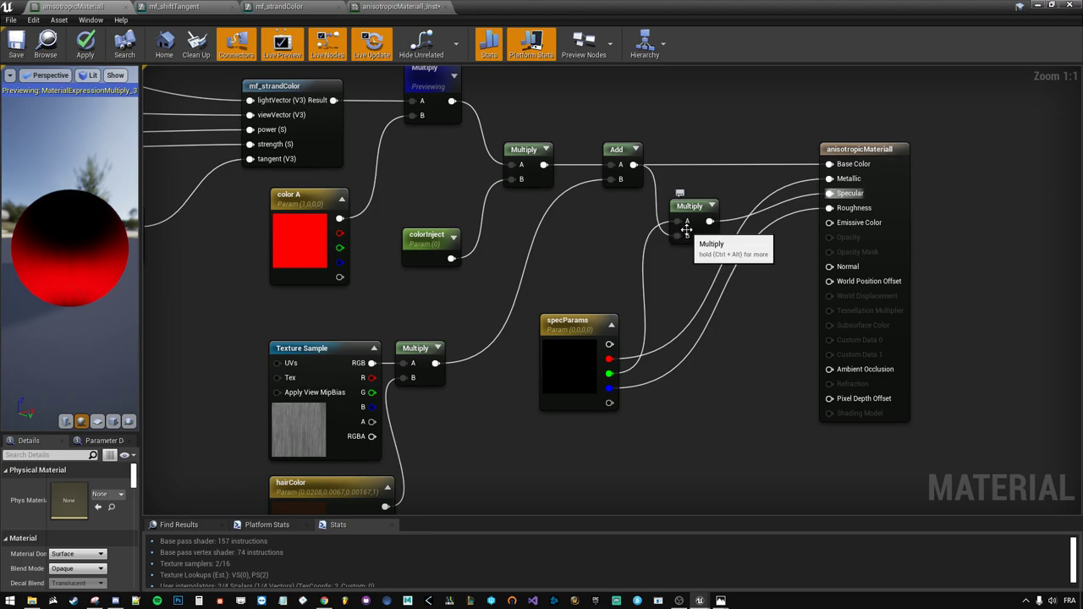
- Wire the specParams alpha pin to Ambient Occlusion and nudge the output node right
{"action": "right_click_drag", "start_coordinate": [687, 229], "coordinate": [596, 206]}
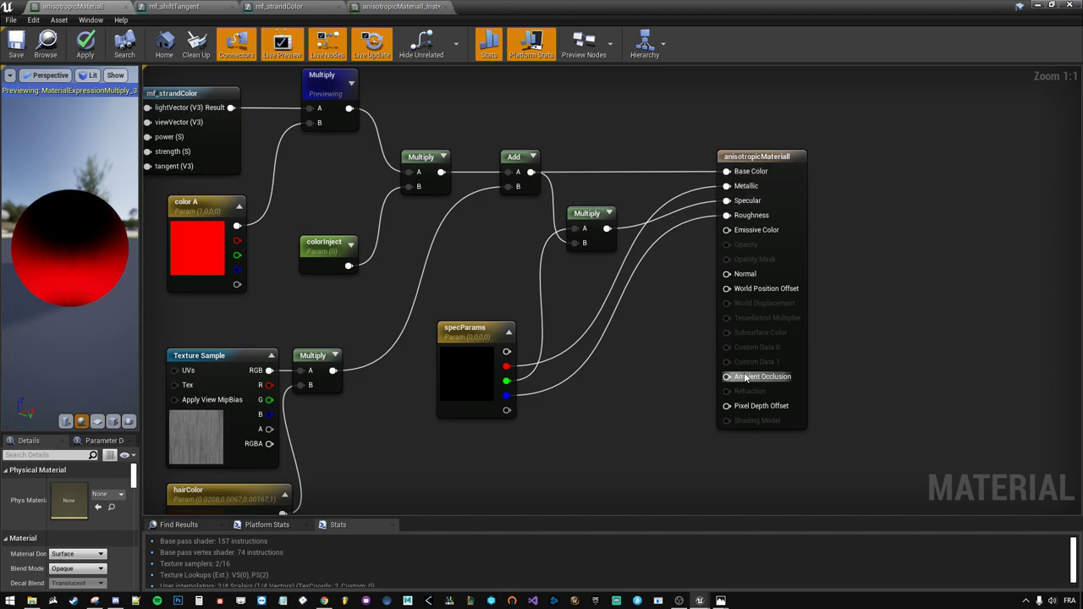
{"action": "left_click_drag", "start_coordinate": [744, 377], "coordinate": [506, 410]}
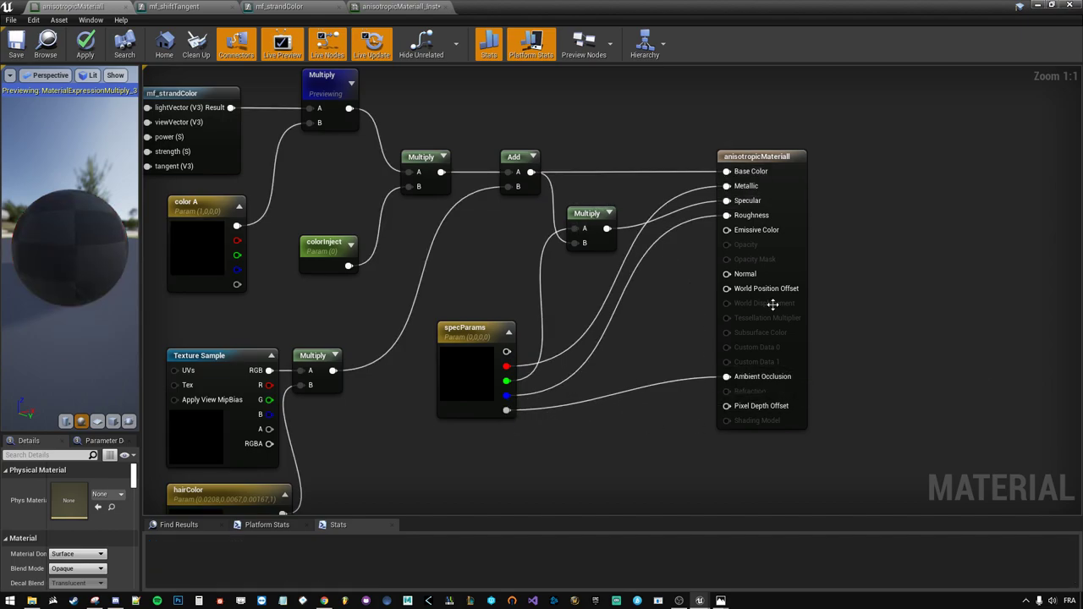
{"action": "left_click_drag", "start_coordinate": [788, 260], "coordinate": [798, 261]}
{"action": "left_click", "coordinate": [659, 306]}
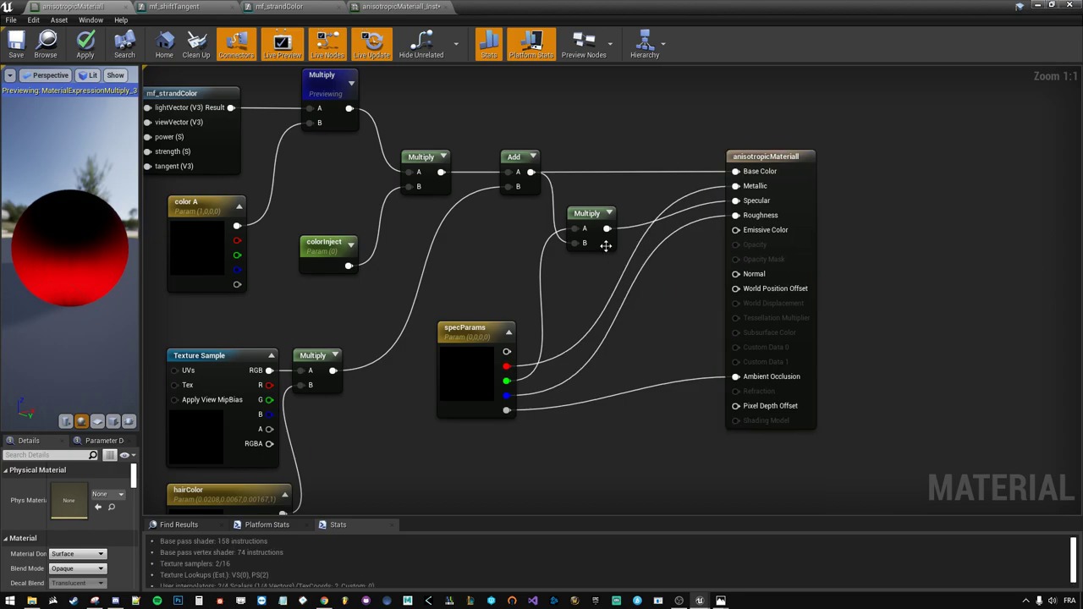
{"action": "mouse_move", "coordinate": [536, 200]}
{"action": "right_mouse_down"}
{"action": "mouse_move", "coordinate": [565, 251]}
{"action": "mouse_move", "coordinate": [635, 222]}
{"action": "right_mouse_up"}
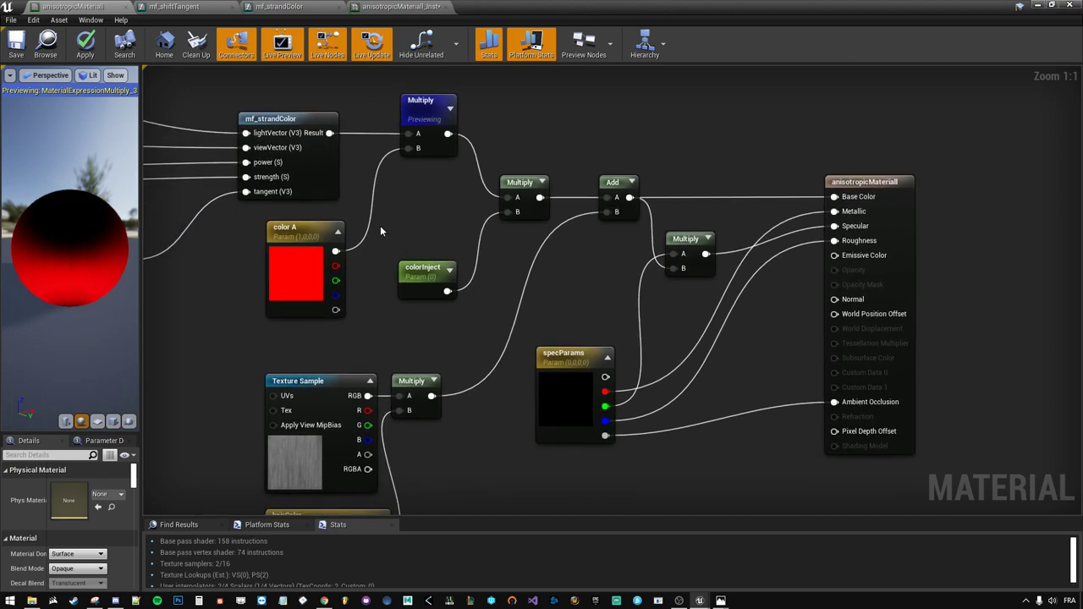
- Apply the graph changes, then override specParams in the instance with values (0, 1, 1, 1)
{"action": "left_click", "coordinate": [85, 48]}
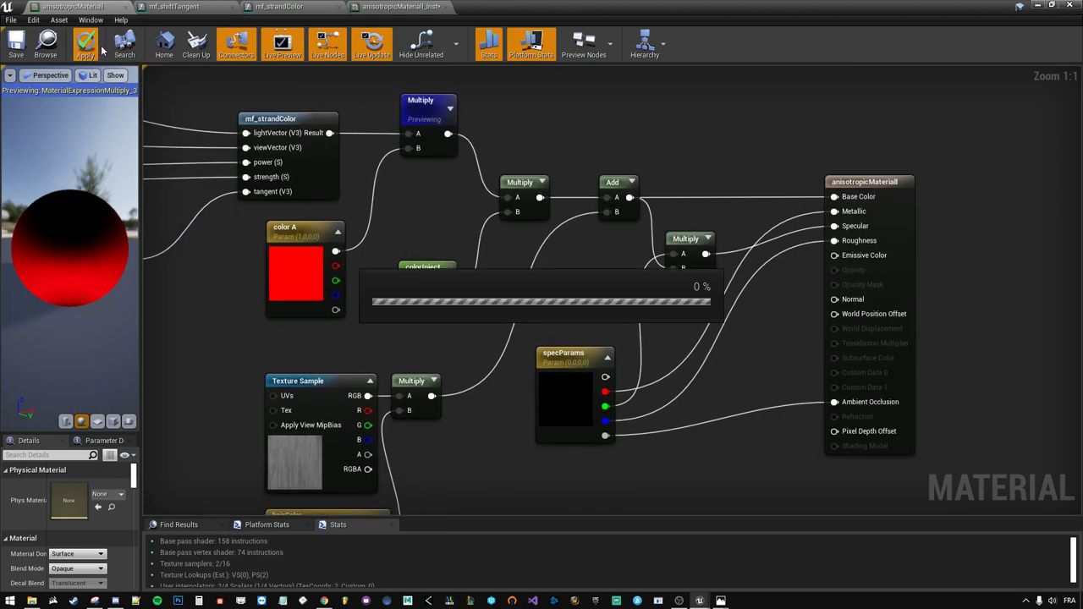
{"action": "left_click", "coordinate": [407, 7]}
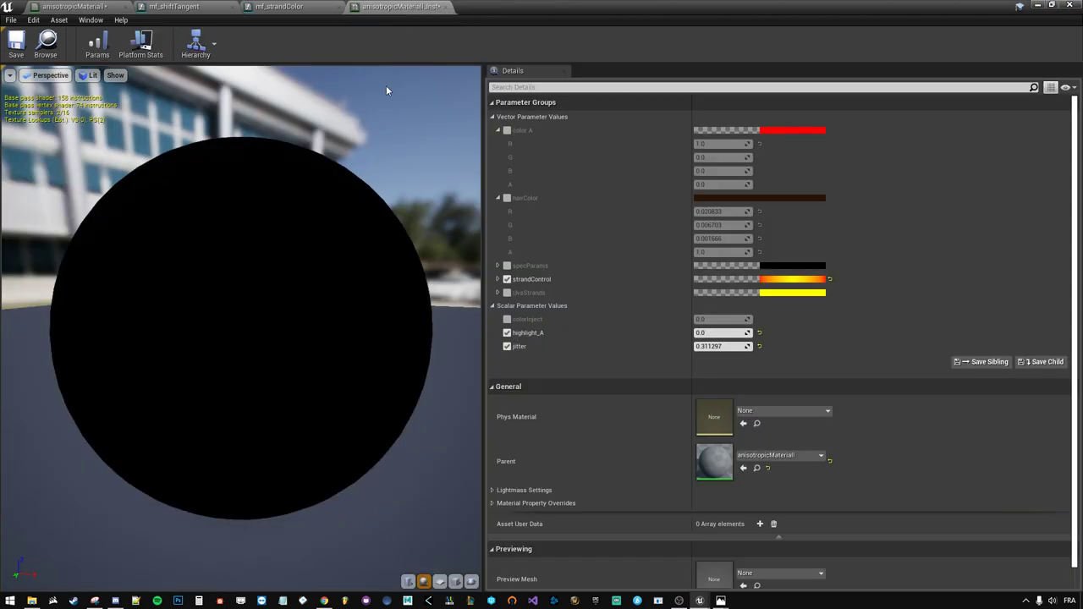
{"action": "left_click", "coordinate": [506, 268]}
{"action": "left_click", "coordinate": [719, 292]}
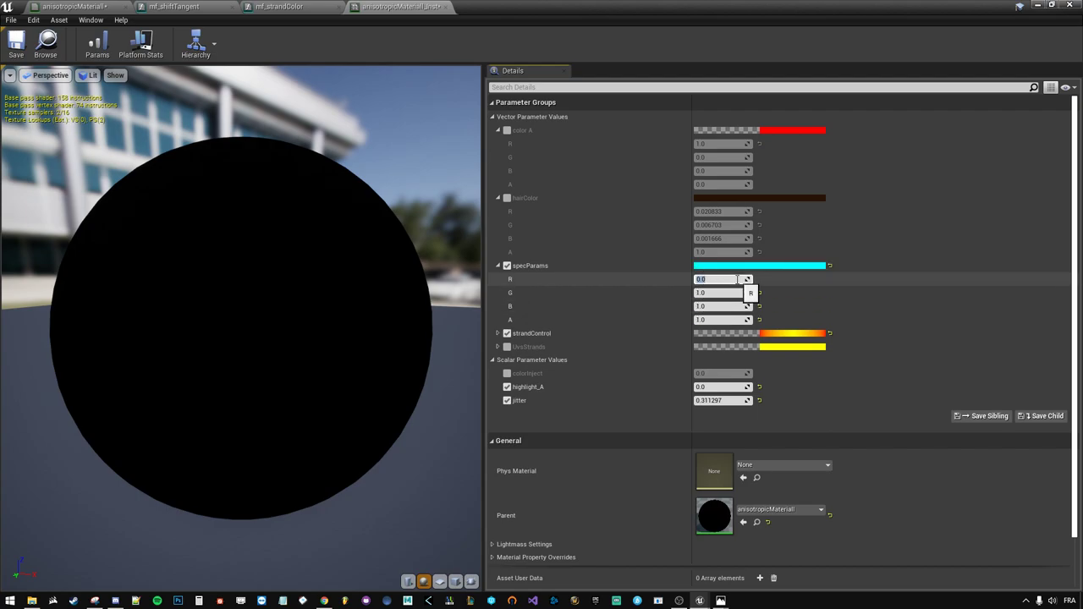
{"action": "left_click", "coordinate": [507, 374]}
- Override colorInject at 1.0 and adjust highlight_A to shift the red band
{"action": "left_click", "coordinate": [720, 373]}
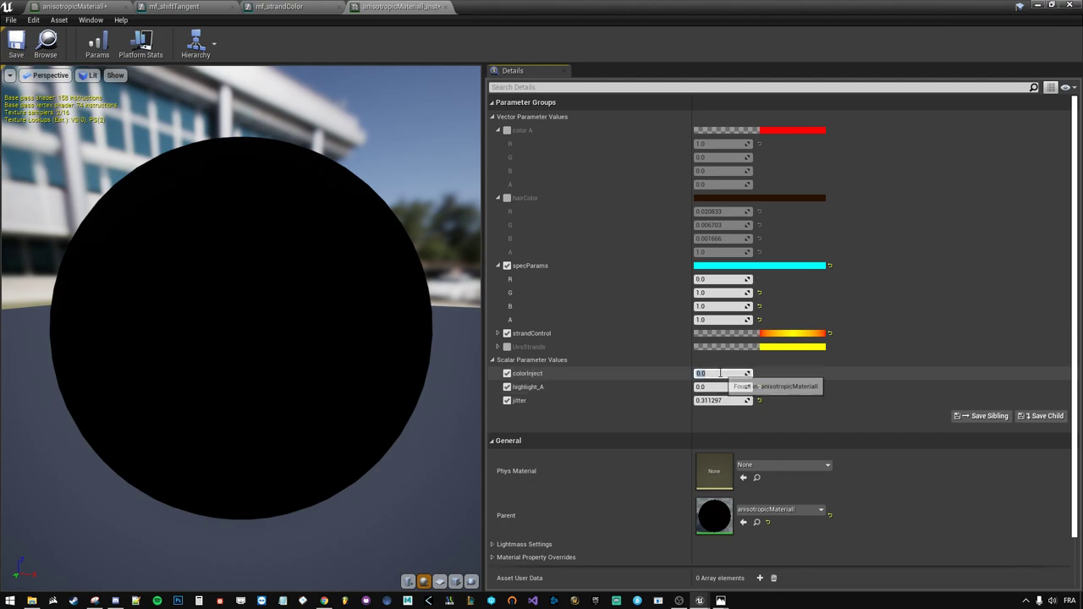
{"action": "type", "text": "1"}
{"action": "key", "text": "Return"}
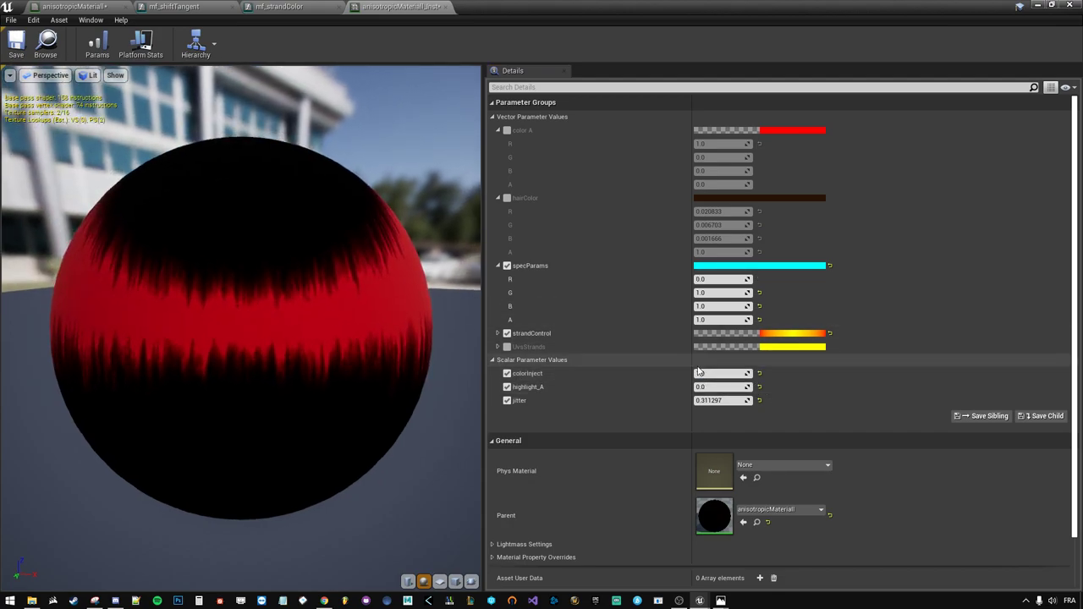
{"action": "mouse_move", "coordinate": [699, 372]}
{"action": "left_mouse_down"}
{"action": "mouse_move", "coordinate": [669, 373]}
{"action": "mouse_move", "coordinate": [761, 373]}
{"action": "mouse_move", "coordinate": [711, 374]}
{"action": "left_mouse_up"}
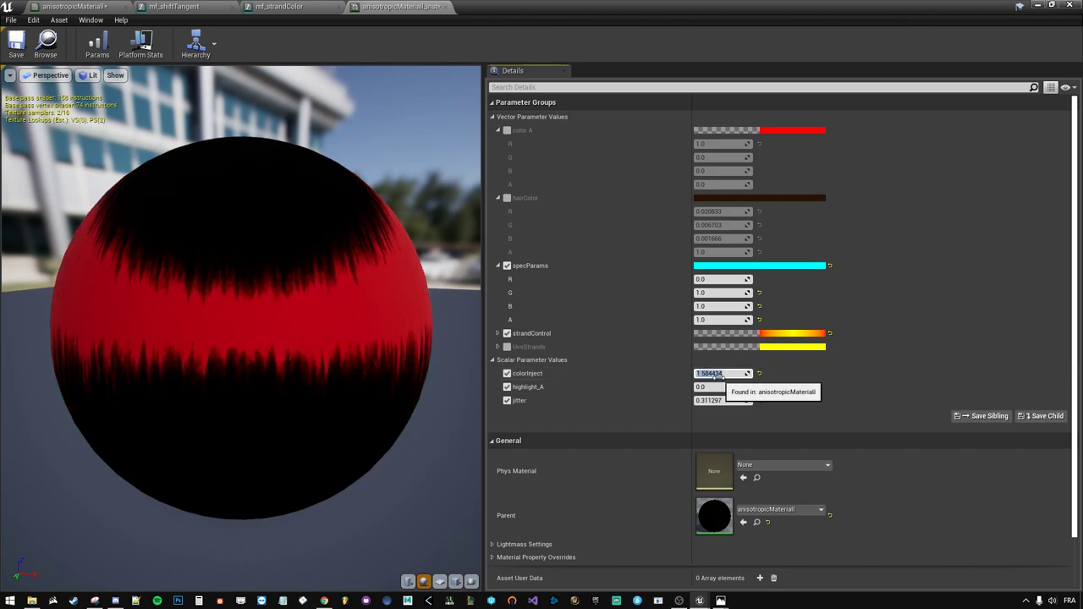
{"action": "type", "text": "1"}
{"action": "key", "text": "Return"}
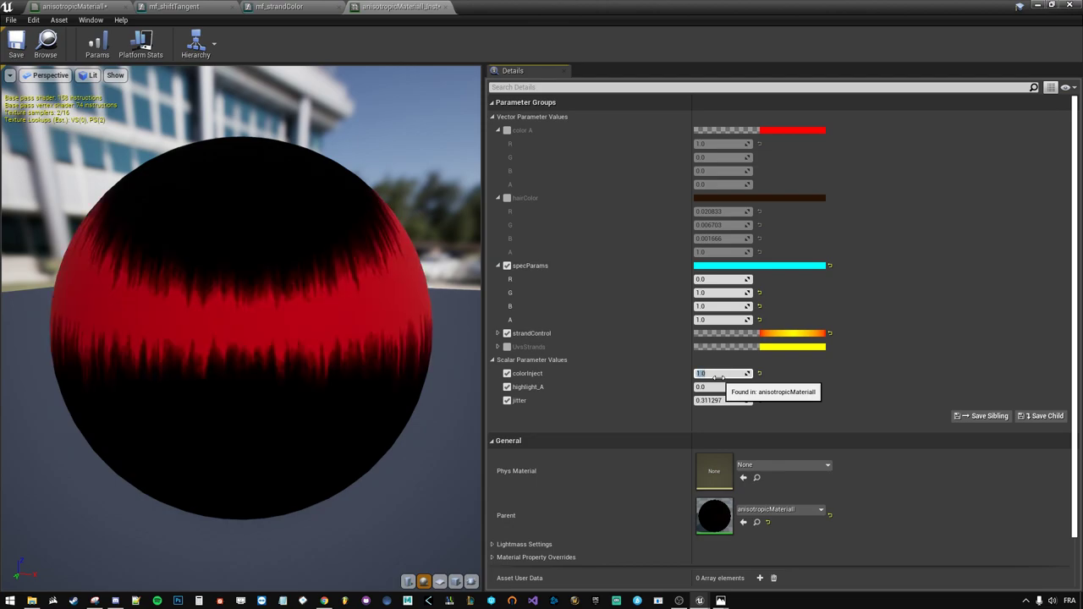
{"action": "mouse_move", "coordinate": [718, 386]}
{"action": "left_mouse_down"}
{"action": "mouse_move", "coordinate": [744, 386]}
{"action": "mouse_move", "coordinate": [718, 387]}
{"action": "left_mouse_up"}
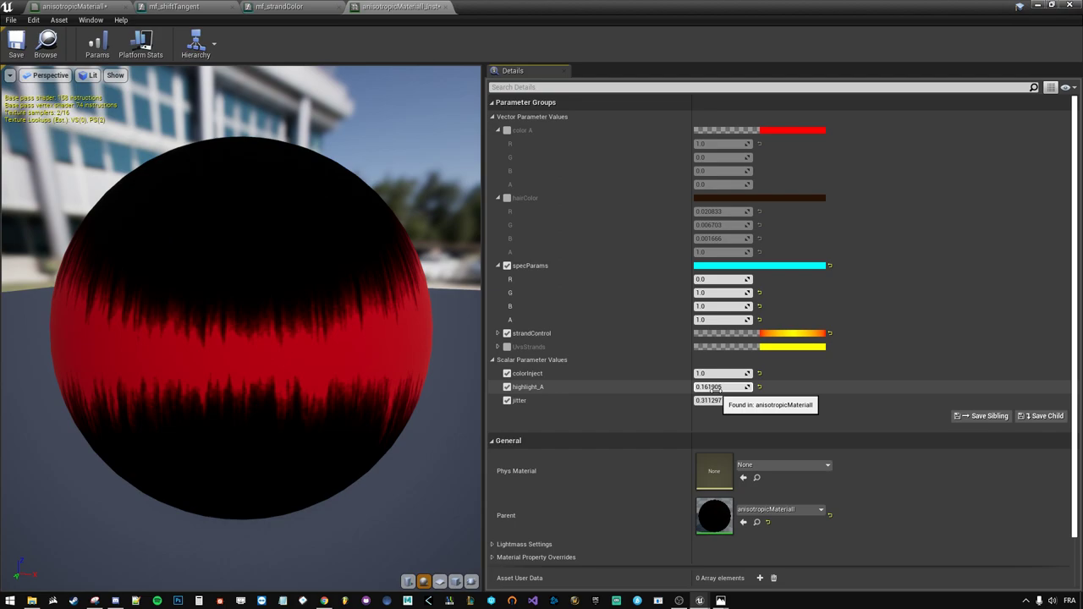
{"action": "mouse_move", "coordinate": [715, 387]}
{"action": "left_mouse_down"}
{"action": "mouse_move", "coordinate": [691, 387]}
{"action": "mouse_move", "coordinate": [729, 387]}
{"action": "left_mouse_up"}
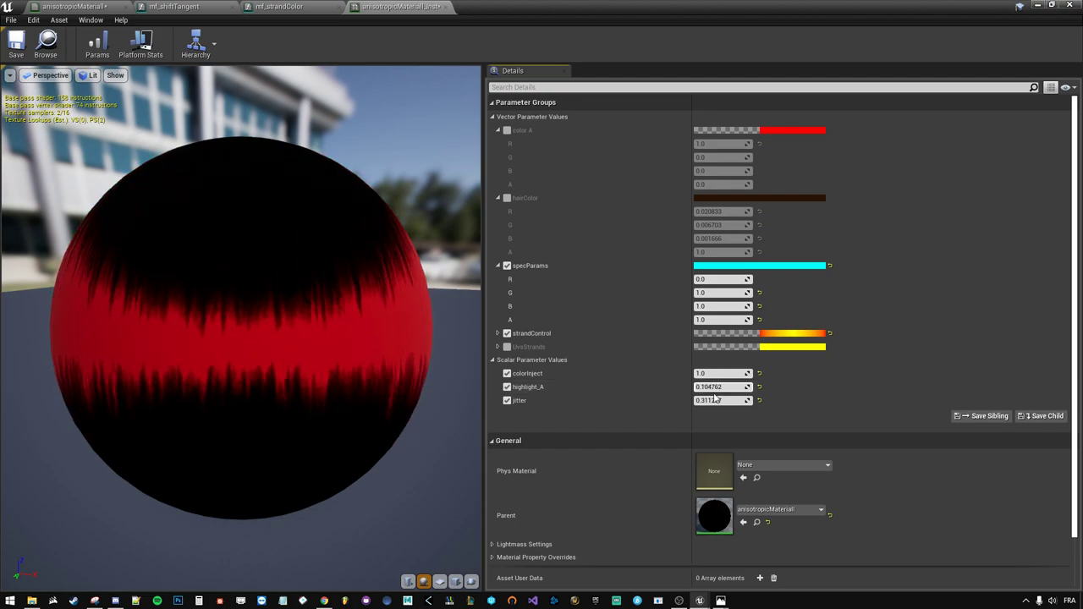
- Enable the UvsStrands override and set its R tiling value to 1.0
{"action": "left_click", "coordinate": [498, 347]}
{"action": "left_click", "coordinate": [507, 347]}
{"action": "left_click_drag", "start_coordinate": [719, 360], "coordinate": [761, 361]}
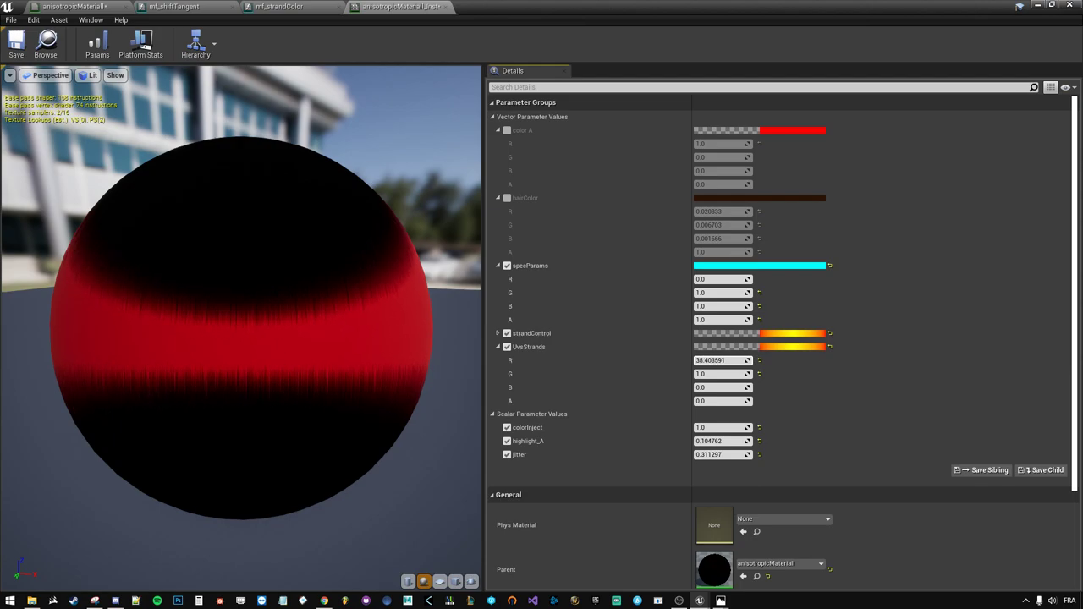
{"action": "left_click_drag", "start_coordinate": [720, 360], "coordinate": [717, 362]}
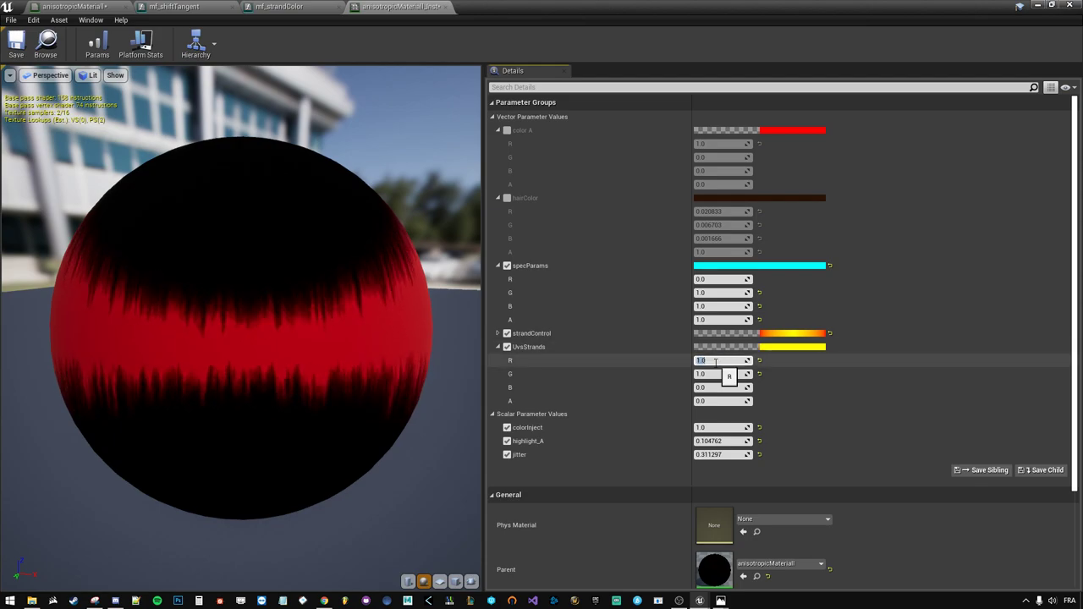
{"action": "type", "text": "1"}
{"action": "key", "text": "Return"}
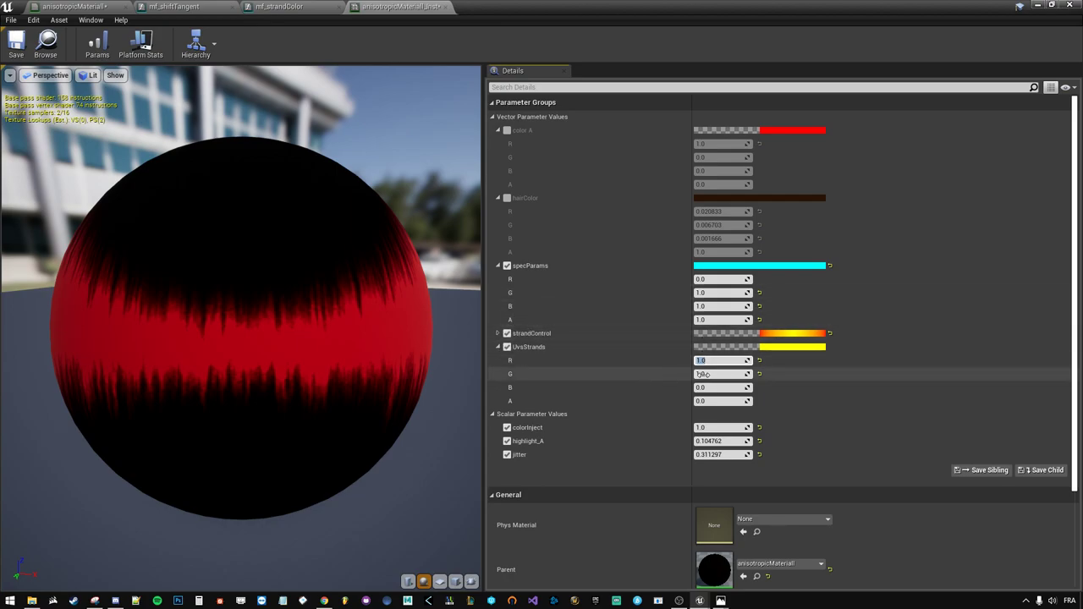
- Set strandControl R to 37.93 to reshape the red band, then view the sphere from above
{"action": "left_click", "coordinate": [497, 333]}
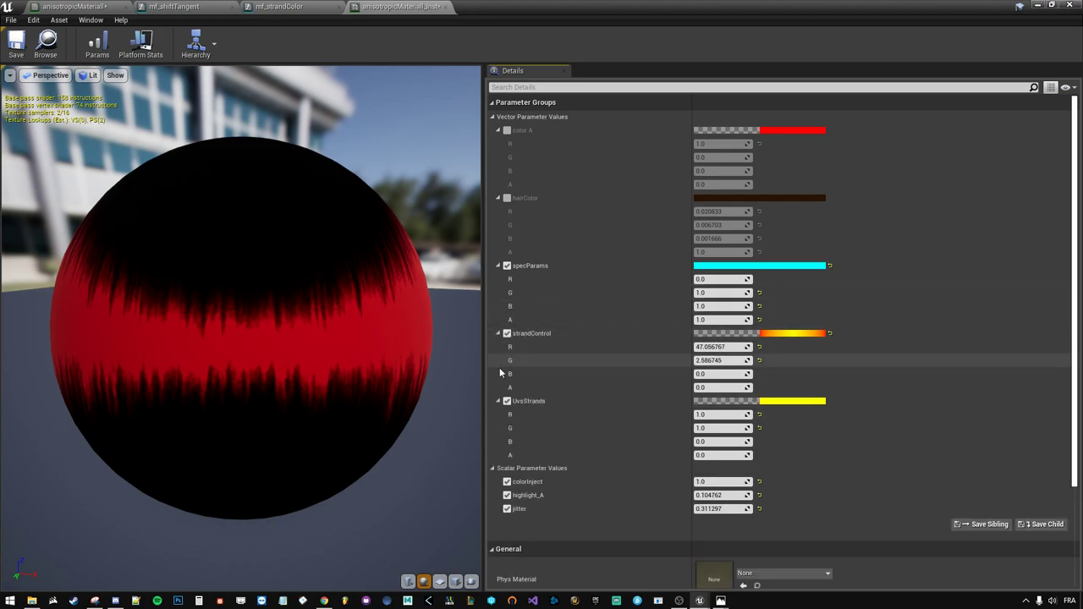
{"action": "left_click", "coordinate": [498, 400]}
{"action": "mouse_move", "coordinate": [721, 347]}
{"action": "left_mouse_down"}
{"action": "mouse_move", "coordinate": [762, 347]}
{"action": "mouse_move", "coordinate": [410, 254]}
{"action": "left_mouse_up"}
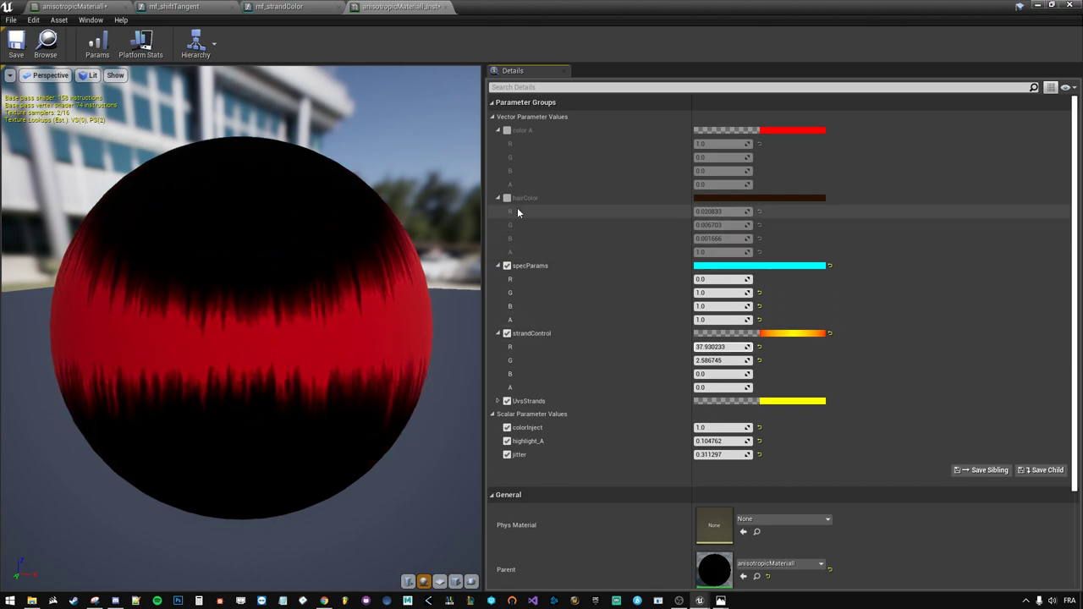
{"action": "left_click", "coordinate": [498, 266]}
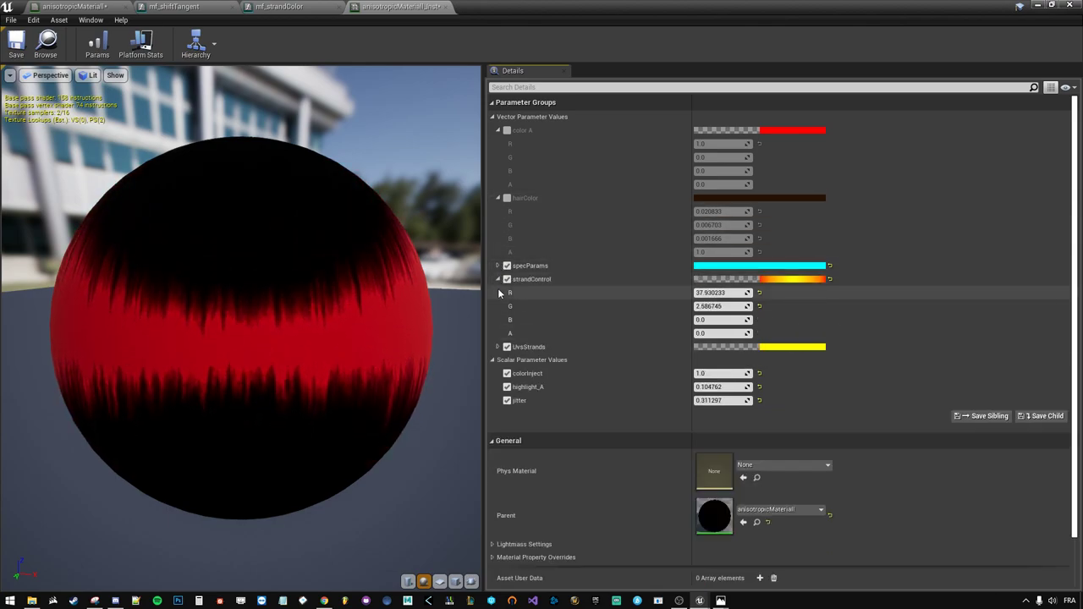
{"action": "left_click", "coordinate": [498, 279]}
{"action": "left_click_drag", "start_coordinate": [285, 200], "coordinate": [339, 220]}
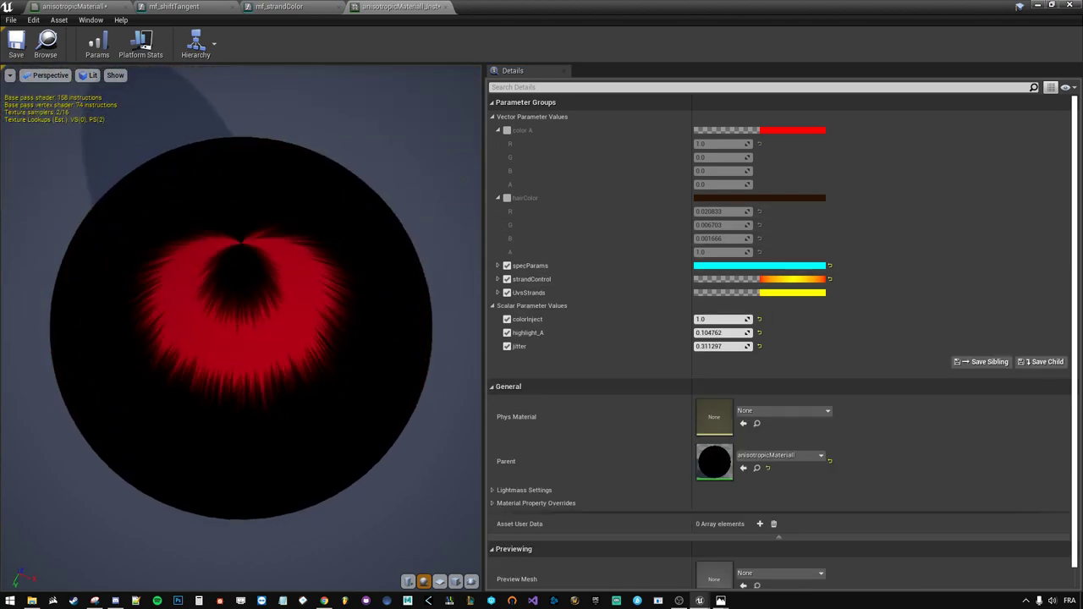
- Enable the hairColor override and enter its starting channel values
{"action": "left_click", "coordinate": [507, 198]}
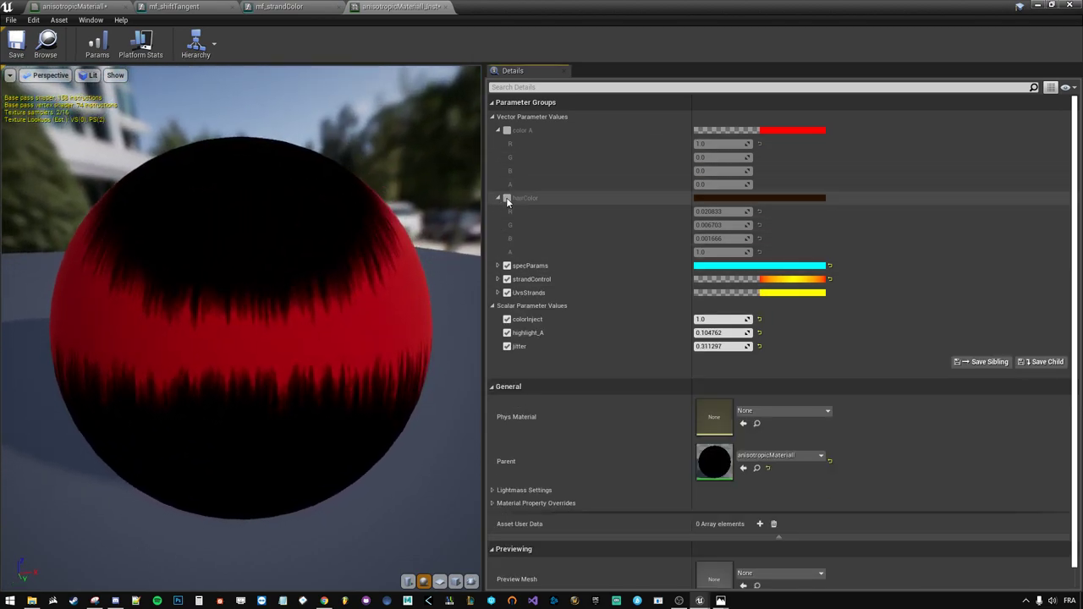
{"action": "type", "text": "0"}
{"action": "key", "text": "Tab"}
{"action": "type", "text": "1"}
{"action": "key", "text": "Tab"}
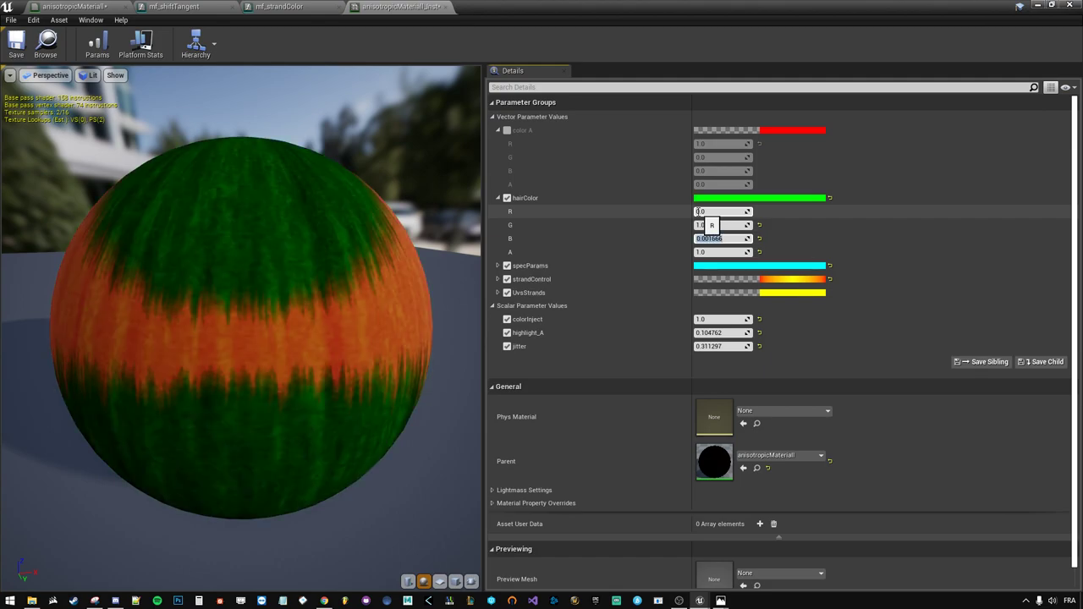
{"action": "key", "text": "Return"}
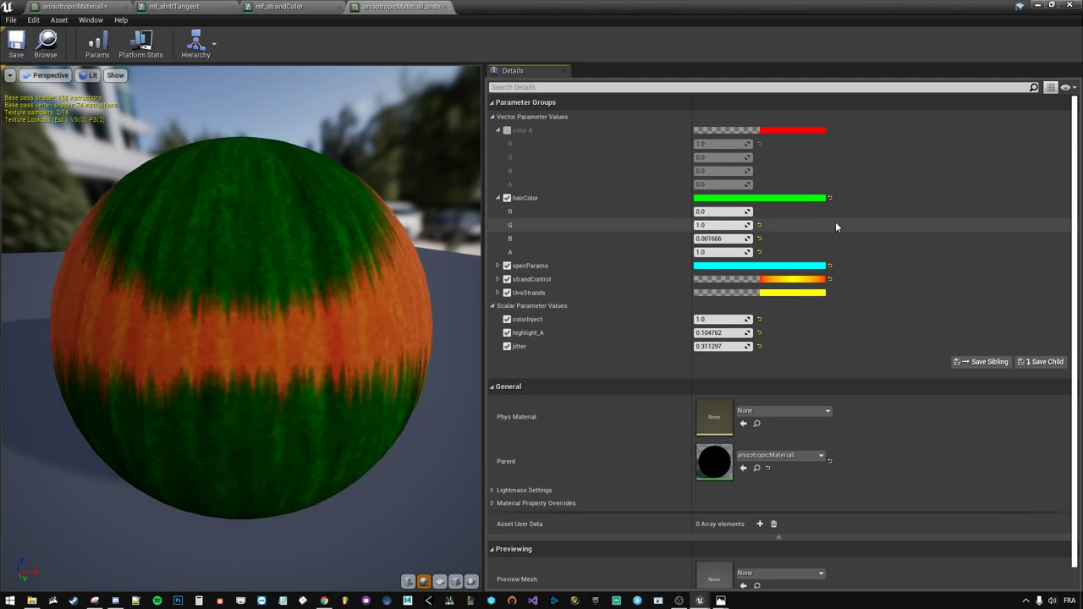
- Pick a dark red-brown hairColor (0.39, 0.053, 0.010) and save the material instance
{"action": "left_click", "coordinate": [773, 199]}
{"action": "left_click_drag", "start_coordinate": [805, 296], "coordinate": [881, 298]}
{"action": "left_click", "coordinate": [929, 322]}
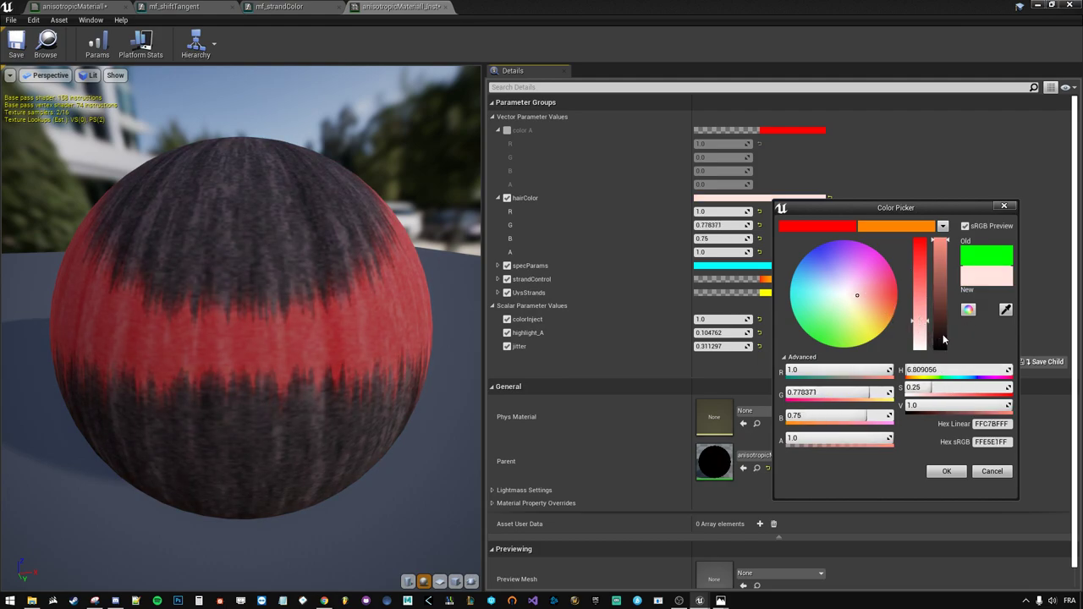
{"action": "mouse_move", "coordinate": [939, 325]}
{"action": "left_mouse_down"}
{"action": "mouse_move", "coordinate": [938, 337]}
{"action": "mouse_move", "coordinate": [916, 266]}
{"action": "left_mouse_up"}
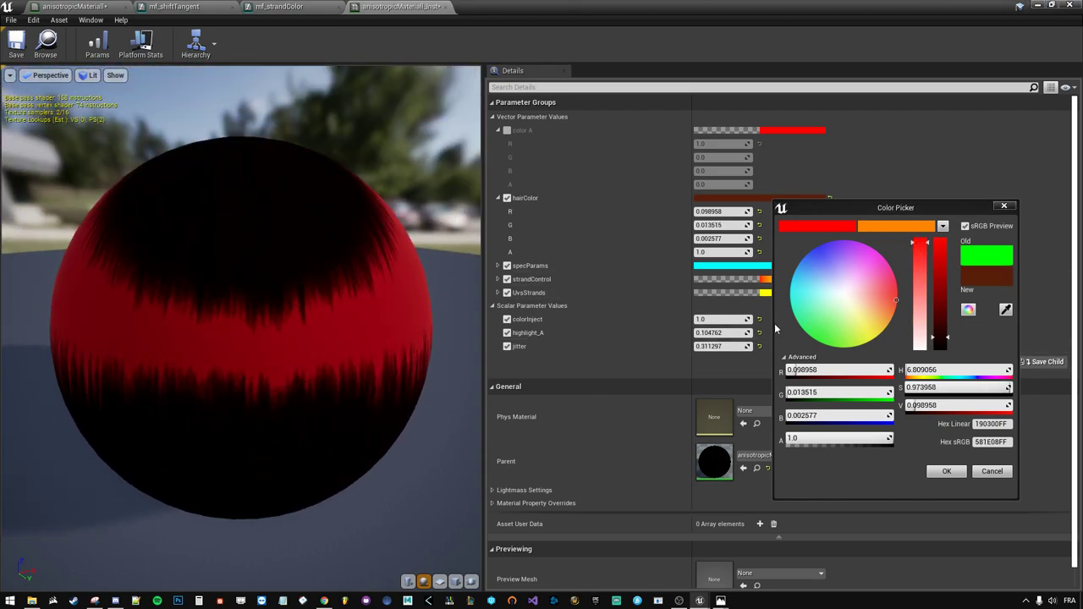
{"action": "left_click_drag", "start_coordinate": [941, 335], "coordinate": [945, 306]}
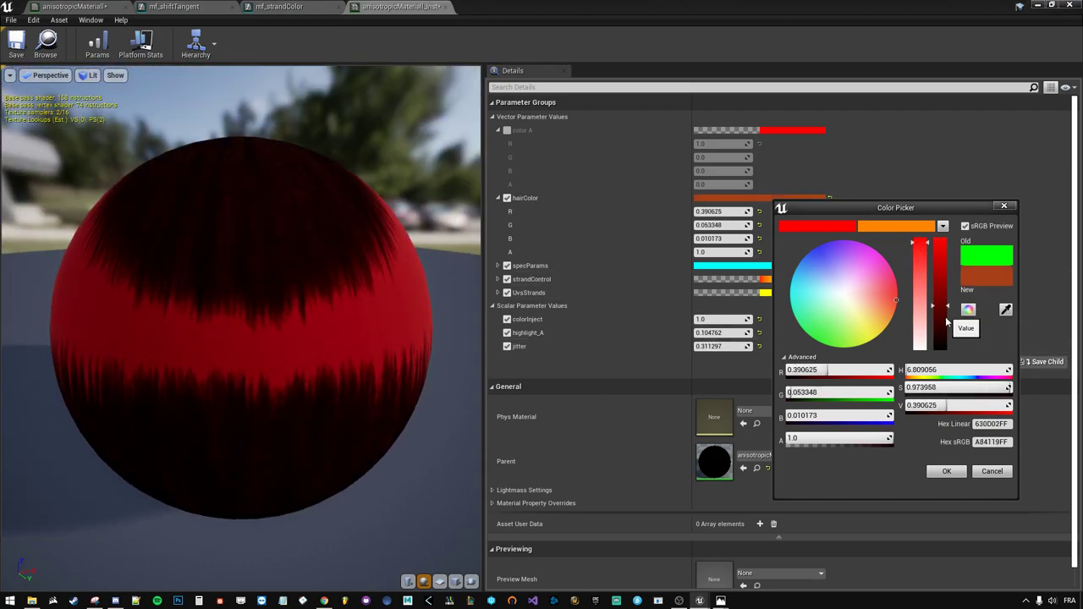
{"action": "left_click", "coordinate": [942, 471]}
{"action": "key", "text": "ctrl+s"}
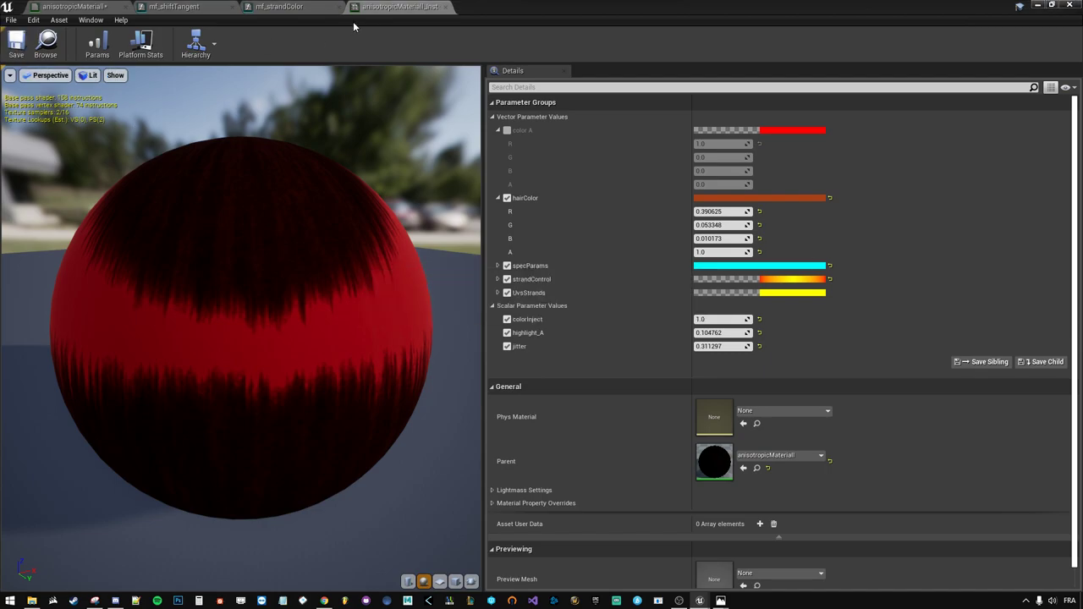
{"action": "left_click", "coordinate": [279, 7]}
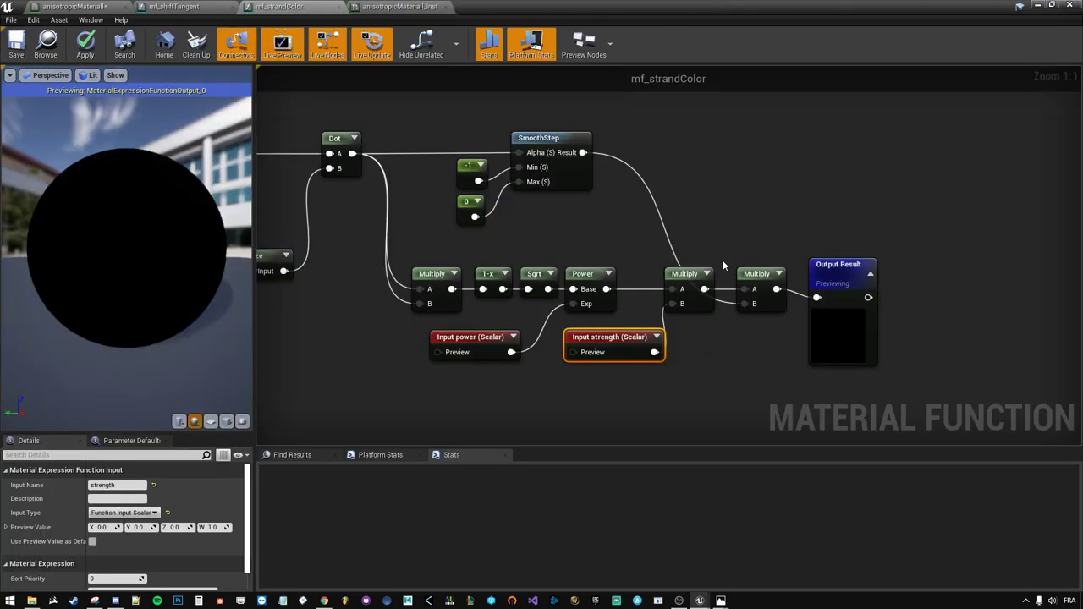
- In the anisotropicMaterialI graph, move the lower-left node group left and up
{"action": "left_click", "coordinate": [118, 6]}
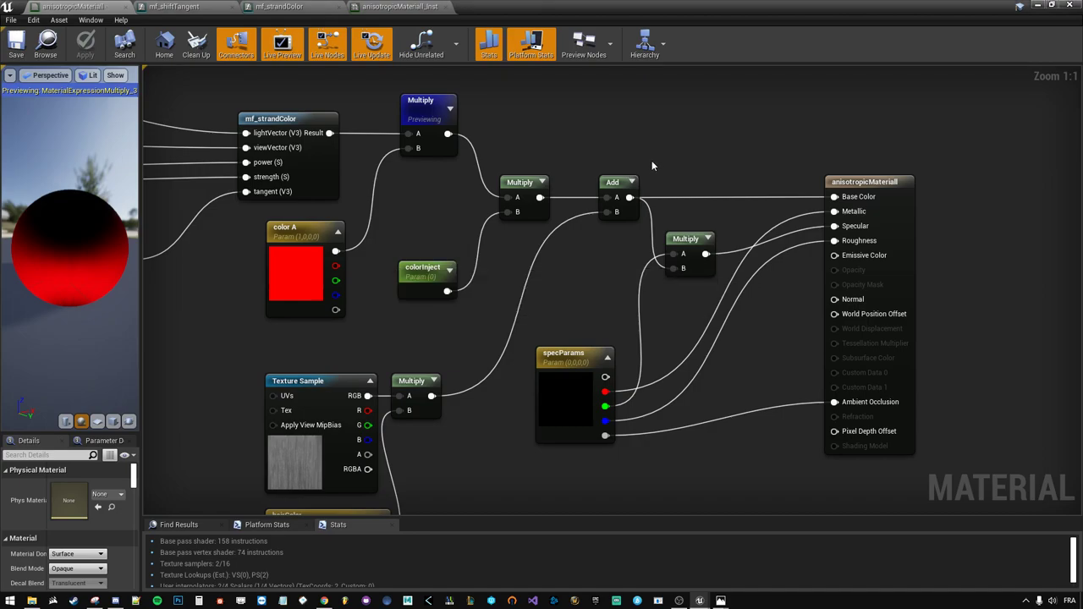
{"action": "scroll", "coordinate": [669, 254], "scroll_direction": "down", "scroll_amount": 2}
{"action": "mouse_move", "coordinate": [652, 160]}
{"action": "right_mouse_down"}
{"action": "mouse_move", "coordinate": [685, 345]}
{"action": "mouse_move", "coordinate": [896, 244]}
{"action": "right_mouse_up"}
{"action": "scroll", "coordinate": [684, 349], "scroll_direction": "down", "scroll_amount": 2}
{"action": "left_click_drag", "start_coordinate": [673, 432], "coordinate": [245, 308]}
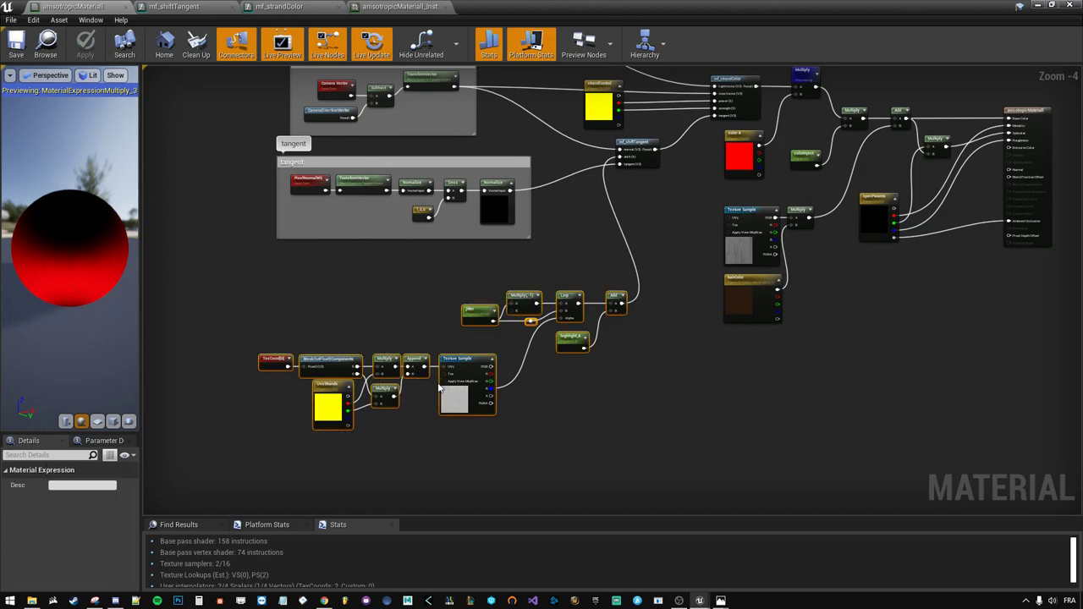
{"action": "left_click_drag", "start_coordinate": [457, 391], "coordinate": [397, 372]}
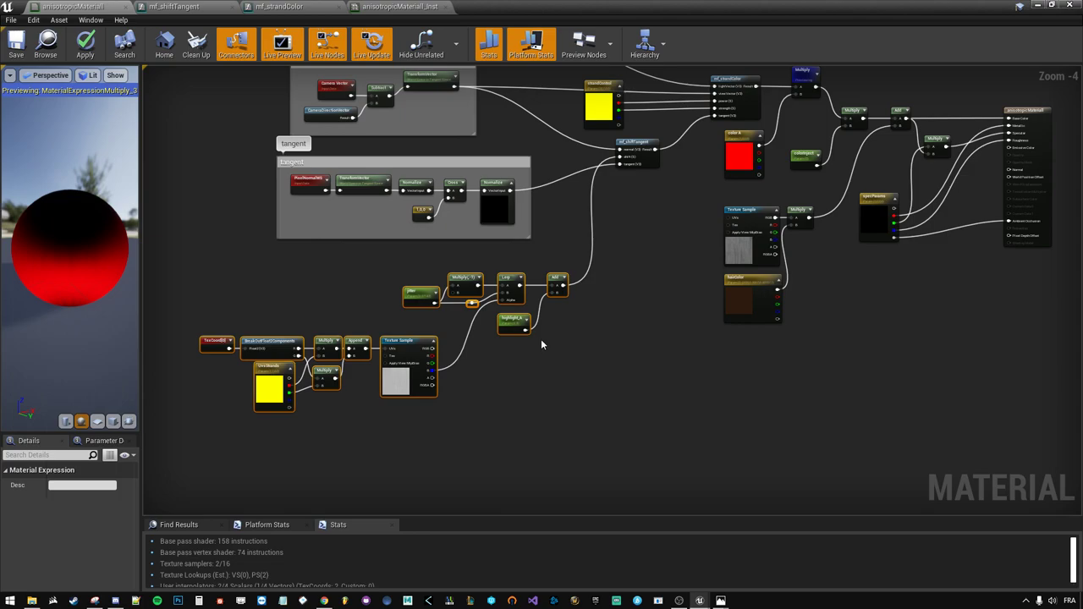
{"action": "scroll", "coordinate": [541, 343], "scroll_direction": "down", "scroll_amount": 1}
{"action": "scroll", "coordinate": [603, 290], "scroll_direction": "up", "scroll_amount": 1}
{"action": "right_click_drag", "start_coordinate": [602, 289], "coordinate": [447, 246]}
- Shift color A and the output-side nodes right, then select mf_strandColor and mf_shiftTangent
{"action": "left_click", "coordinate": [443, 270]}
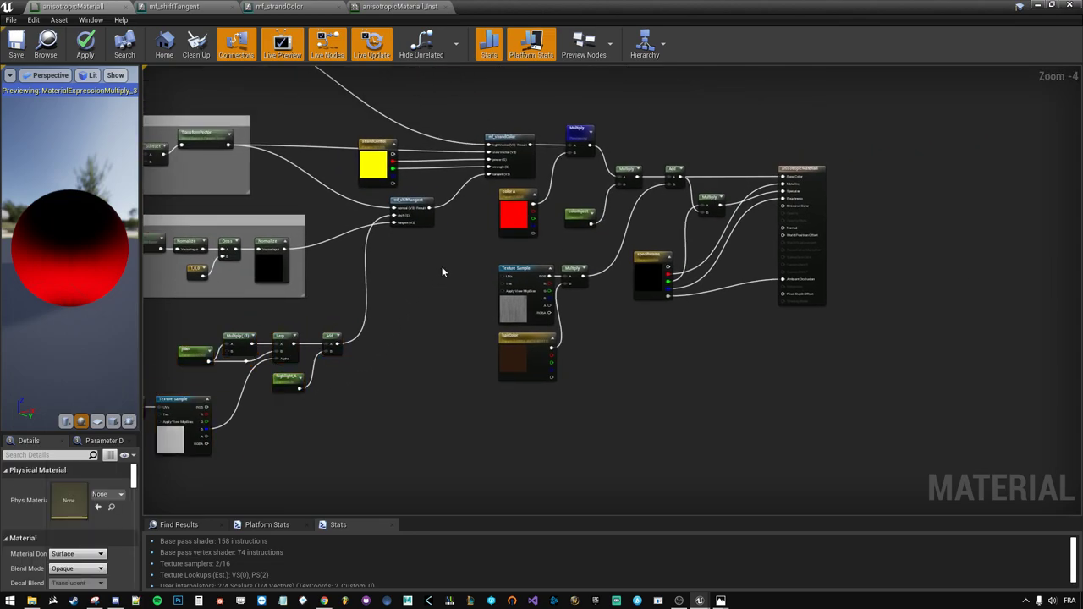
{"action": "scroll", "coordinate": [507, 152], "scroll_direction": "up", "scroll_amount": 1}
{"action": "left_click_drag", "start_coordinate": [922, 431], "coordinate": [628, 150]}
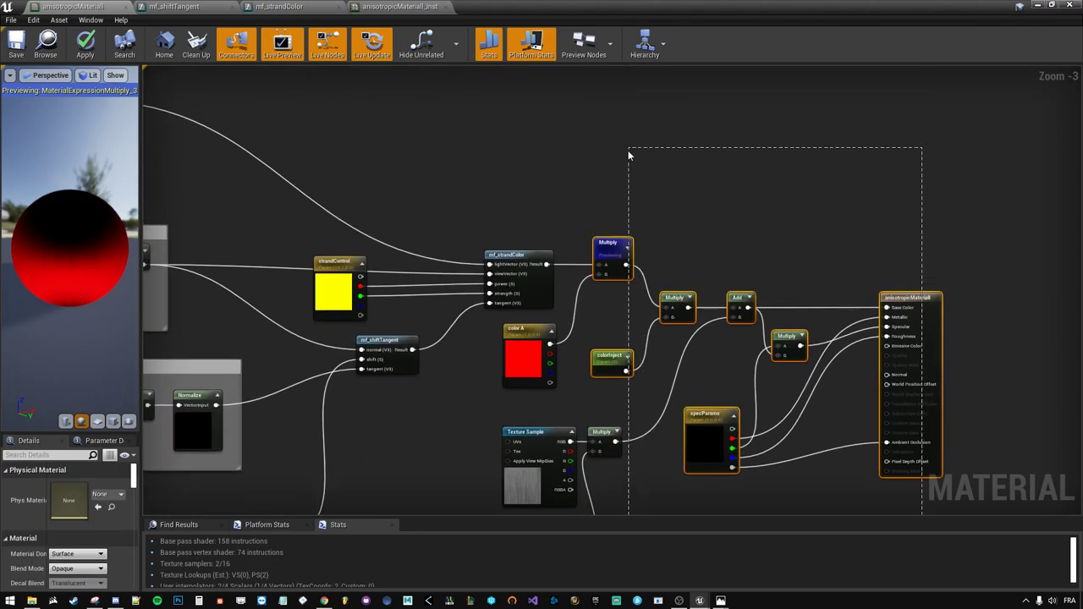
{"action": "right_click_drag", "start_coordinate": [627, 150], "coordinate": [607, 93]}
{"action": "left_click_drag", "start_coordinate": [668, 460], "coordinate": [537, 254], "text": "ctrl"}
{"action": "left_click_drag", "start_coordinate": [503, 184], "coordinate": [709, 183]}
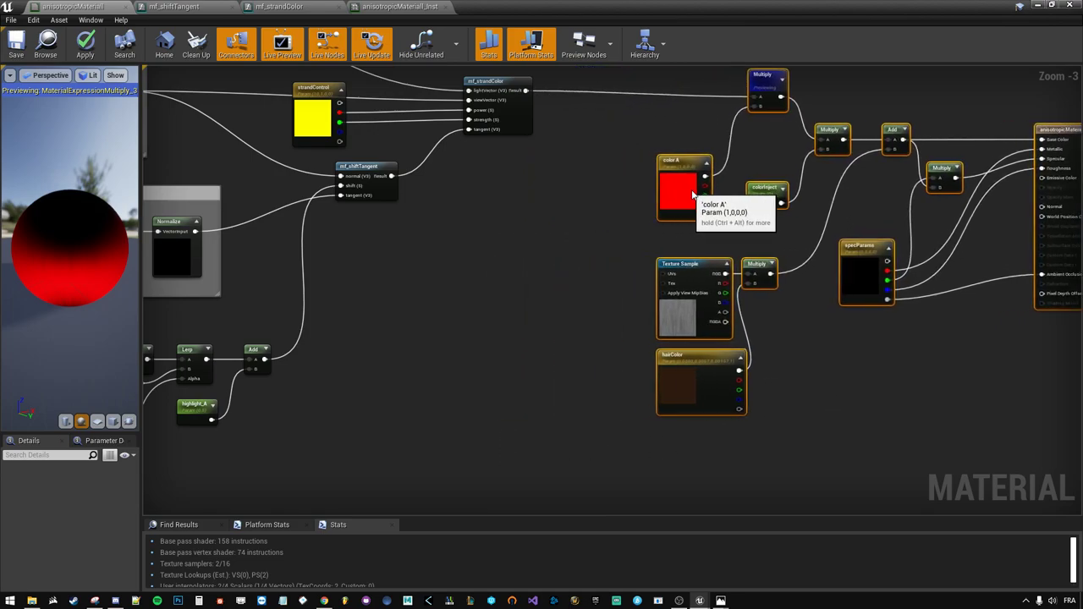
{"action": "left_click", "coordinate": [572, 227]}
{"action": "right_click_drag", "start_coordinate": [572, 227], "coordinate": [794, 282]}
{"action": "left_click_drag", "start_coordinate": [761, 359], "coordinate": [662, 251]}
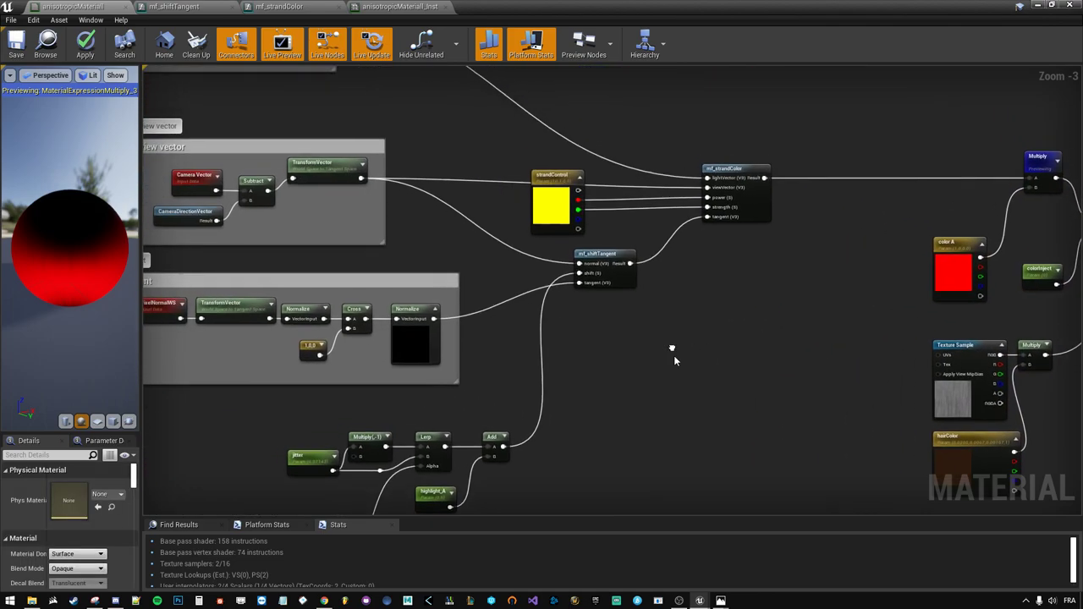
{"action": "left_click_drag", "start_coordinate": [632, 198], "coordinate": [634, 200]}
- Duplicate the mf_strandColor and mf_shiftTangent nodes beside the originals
{"action": "key", "text": "ctrl+c"}
{"action": "key", "text": "ctrl+v"}
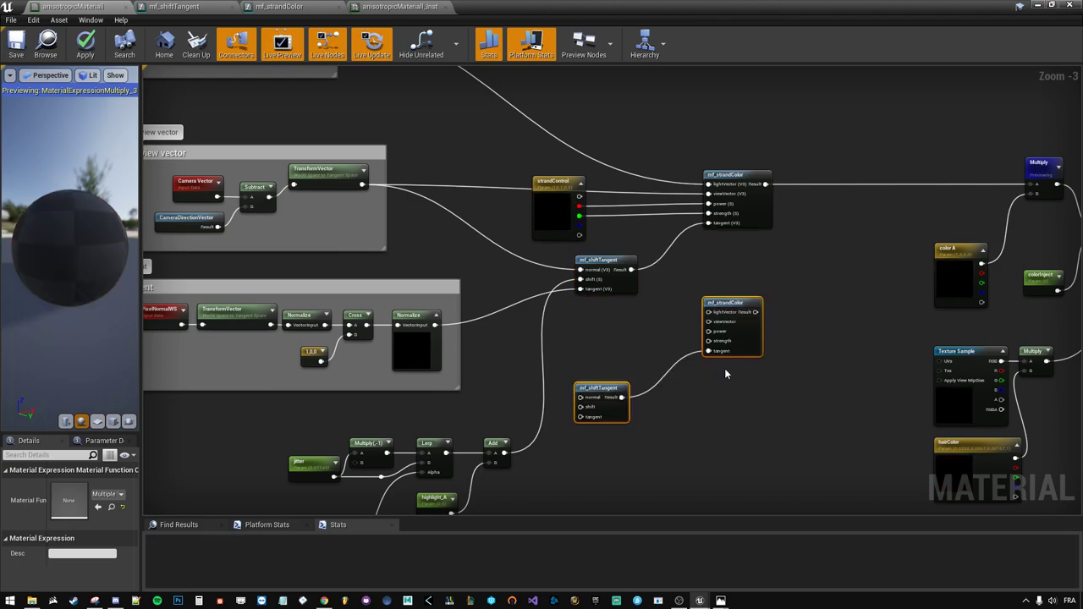
{"action": "mouse_move", "coordinate": [744, 337]}
{"action": "left_mouse_down"}
{"action": "mouse_move", "coordinate": [760, 278]}
{"action": "mouse_move", "coordinate": [748, 283]}
{"action": "left_mouse_up"}
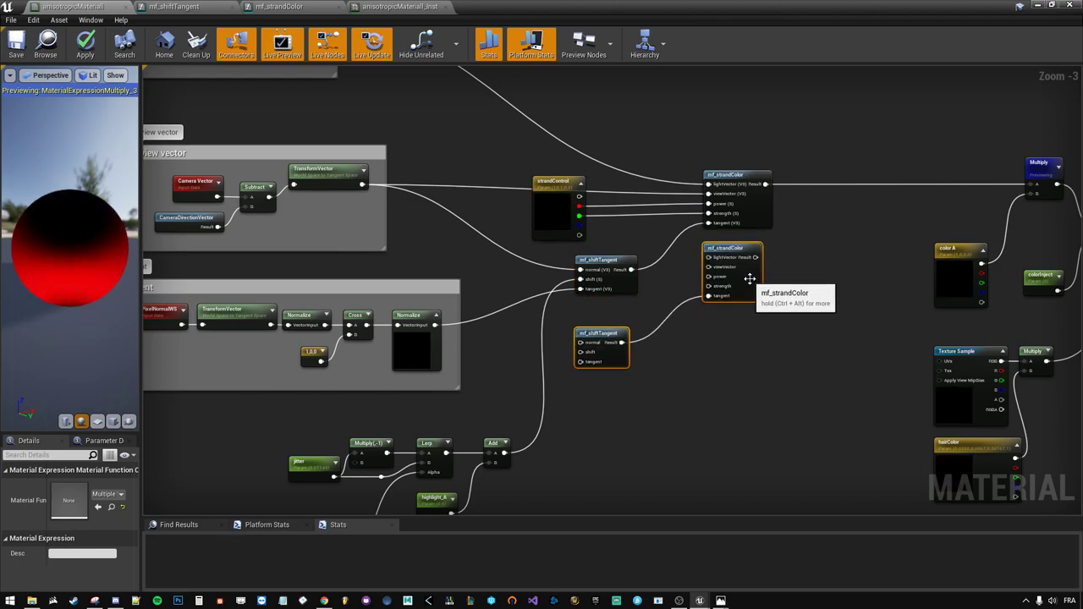
{"action": "left_click", "coordinate": [670, 188]}
- Wire the light vector, strandControl channels and view vector into the copied strandColor via reroutes
{"action": "scroll", "coordinate": [671, 188], "scroll_direction": "up", "scroll_amount": 3}
{"action": "double_click", "coordinate": [663, 180]}
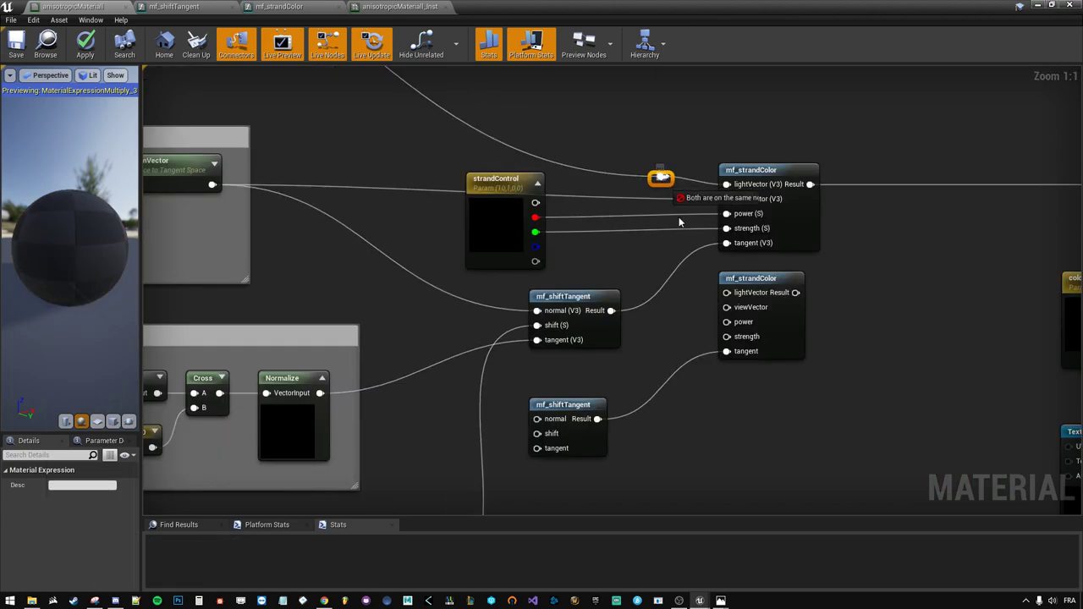
{"action": "left_click_drag", "start_coordinate": [667, 178], "coordinate": [726, 293]}
{"action": "left_click", "coordinate": [687, 305]}
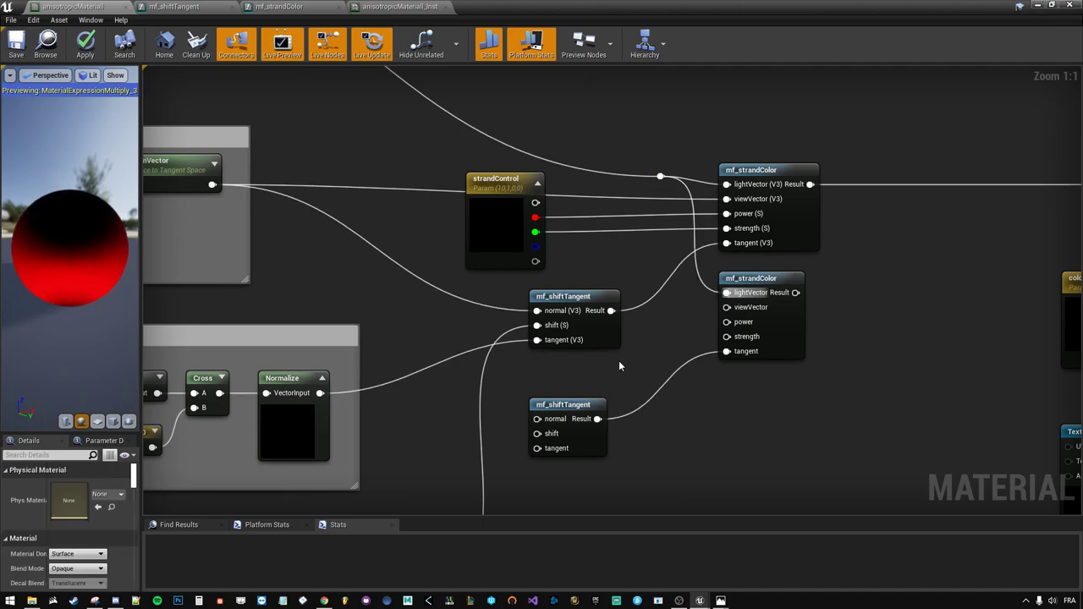
{"action": "mouse_move", "coordinate": [535, 246]}
{"action": "left_mouse_down"}
{"action": "mouse_move", "coordinate": [726, 336]}
{"action": "mouse_move", "coordinate": [535, 261]}
{"action": "left_mouse_up"}
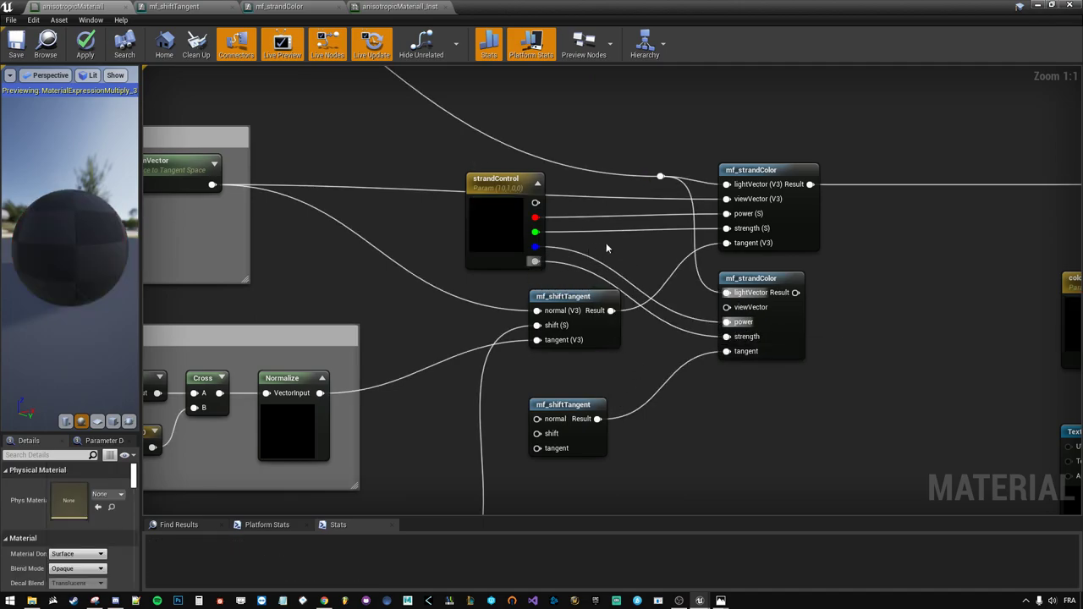
{"action": "double_click", "coordinate": [661, 200]}
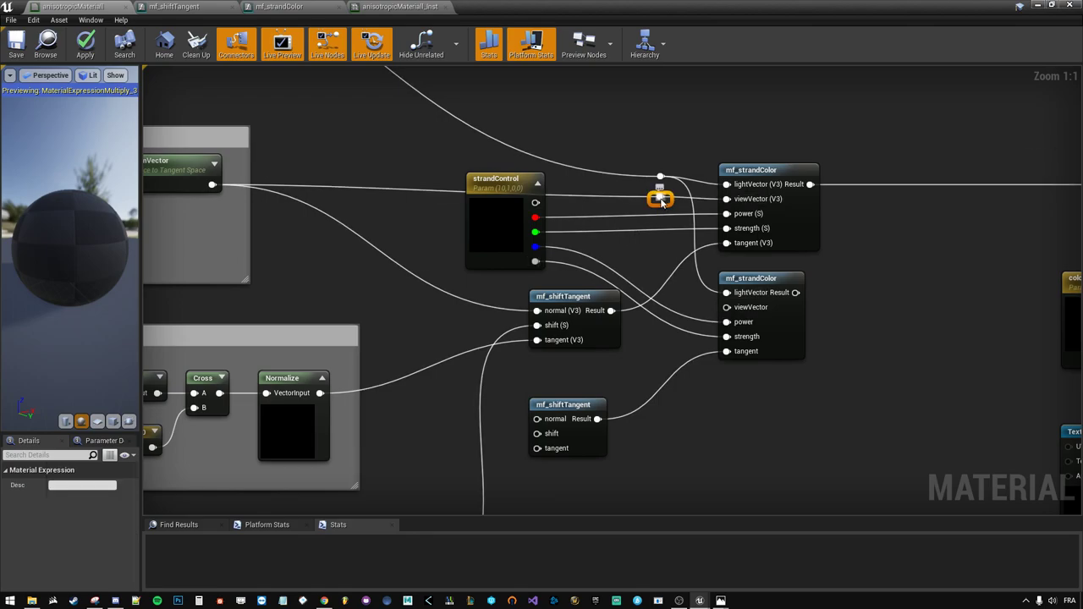
{"action": "left_click_drag", "start_coordinate": [662, 200], "coordinate": [726, 307]}
- Feed TransformVector into the copy's normal input and Normalize into its tangent input
{"action": "right_click_drag", "start_coordinate": [704, 417], "coordinate": [709, 263]}
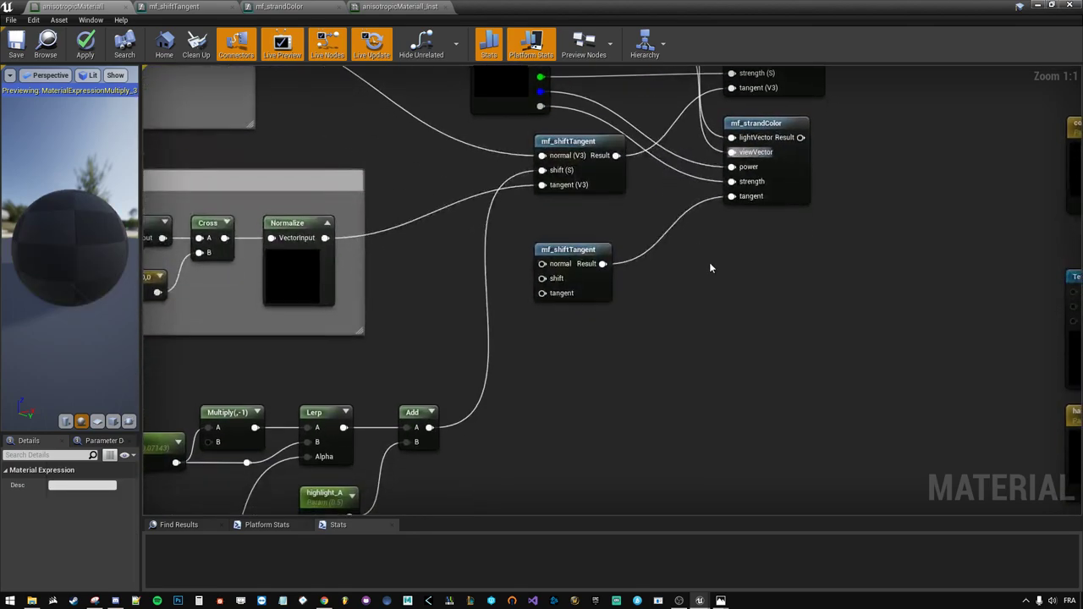
{"action": "scroll", "coordinate": [592, 203], "scroll_direction": "down", "scroll_amount": 4}
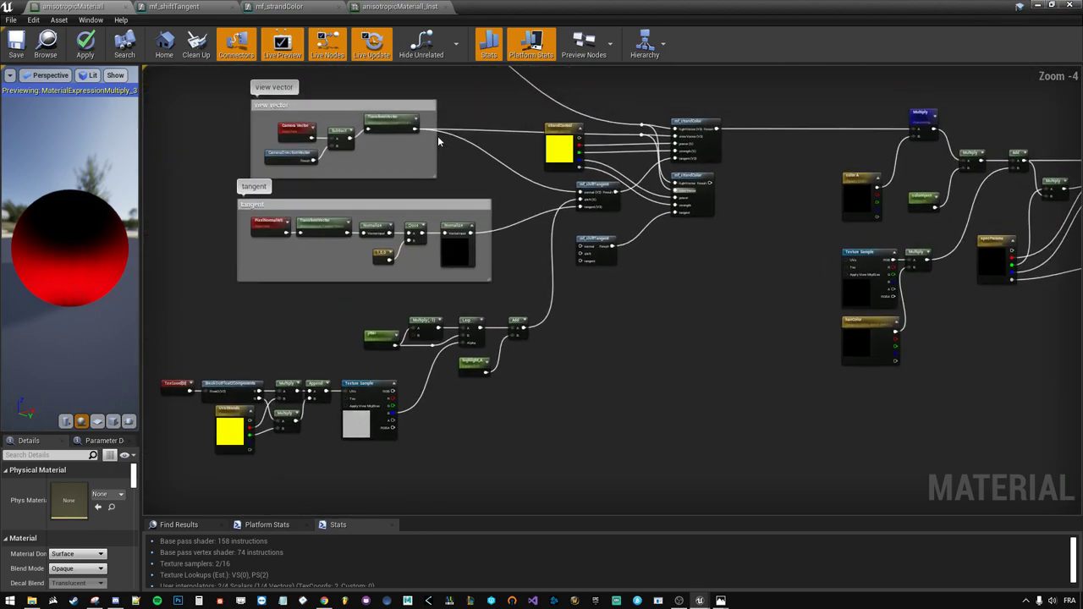
{"action": "left_click_drag", "start_coordinate": [415, 129], "coordinate": [581, 246]}
{"action": "scroll", "coordinate": [581, 246], "scroll_direction": "up", "scroll_amount": 2}
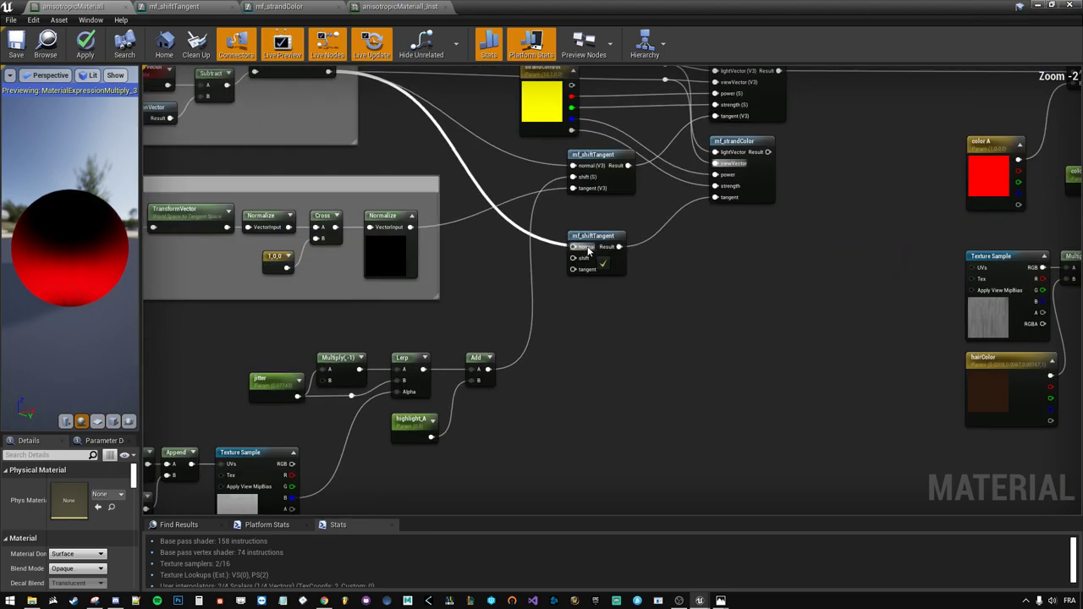
{"action": "right_click_drag", "start_coordinate": [530, 364], "coordinate": [546, 339]}
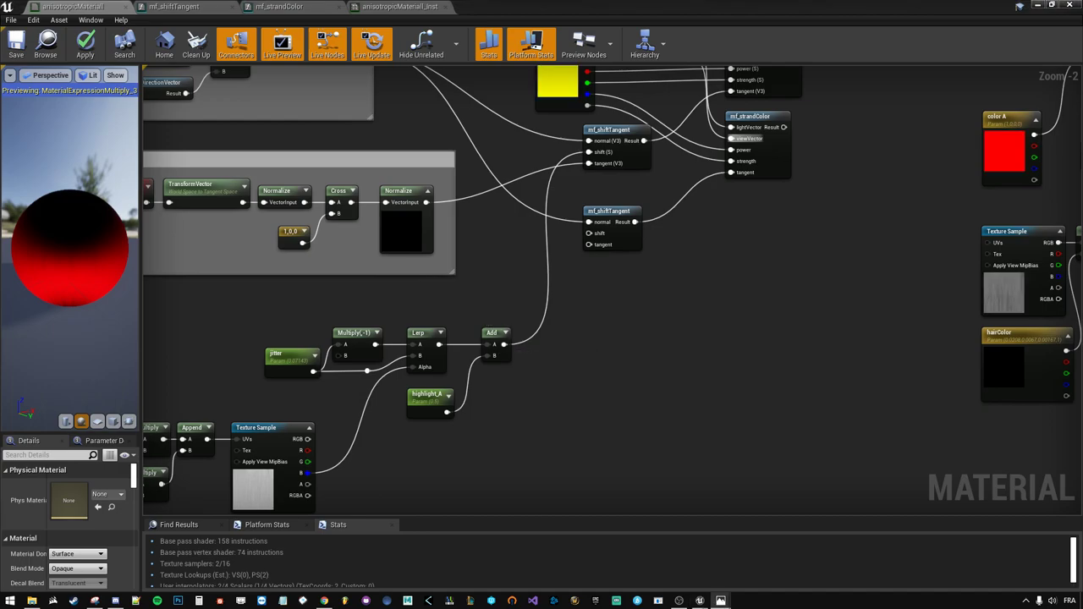
{"action": "right_click_drag", "start_coordinate": [523, 432], "coordinate": [506, 472]}
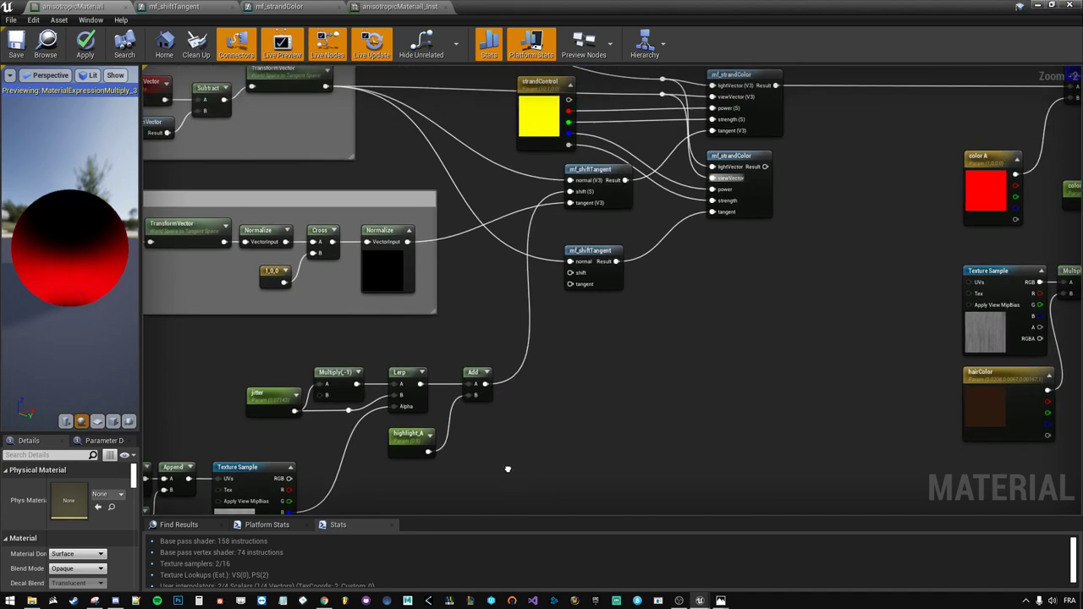
{"action": "right_click_drag", "start_coordinate": [472, 267], "coordinate": [486, 274]}
{"action": "left_click_drag", "start_coordinate": [422, 248], "coordinate": [584, 301]}
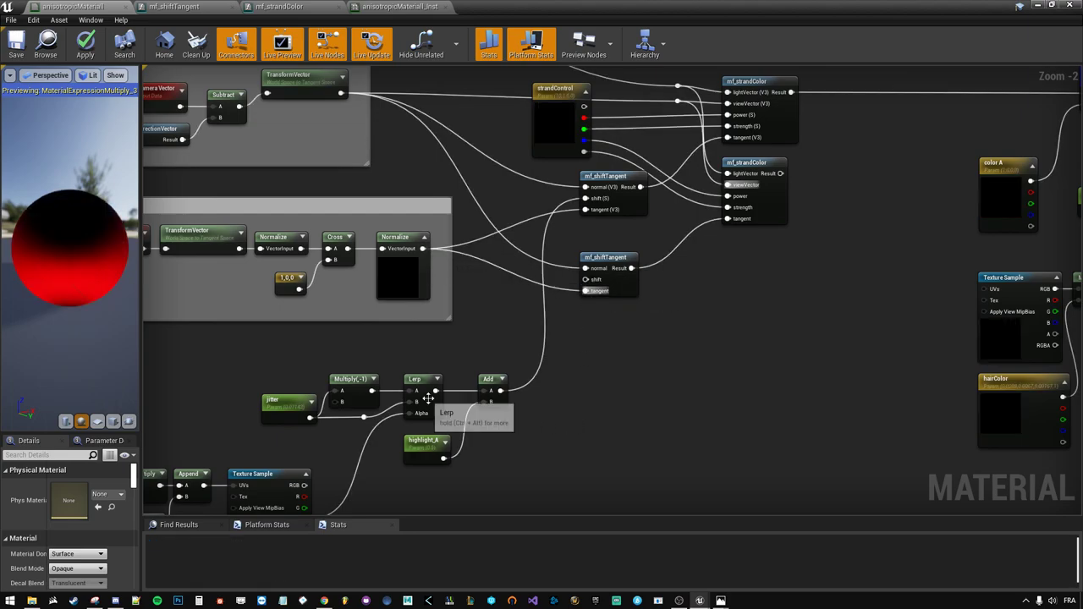
- Select the Add node that follows the Lerp
{"action": "right_click_drag", "start_coordinate": [523, 431], "coordinate": [554, 336]}
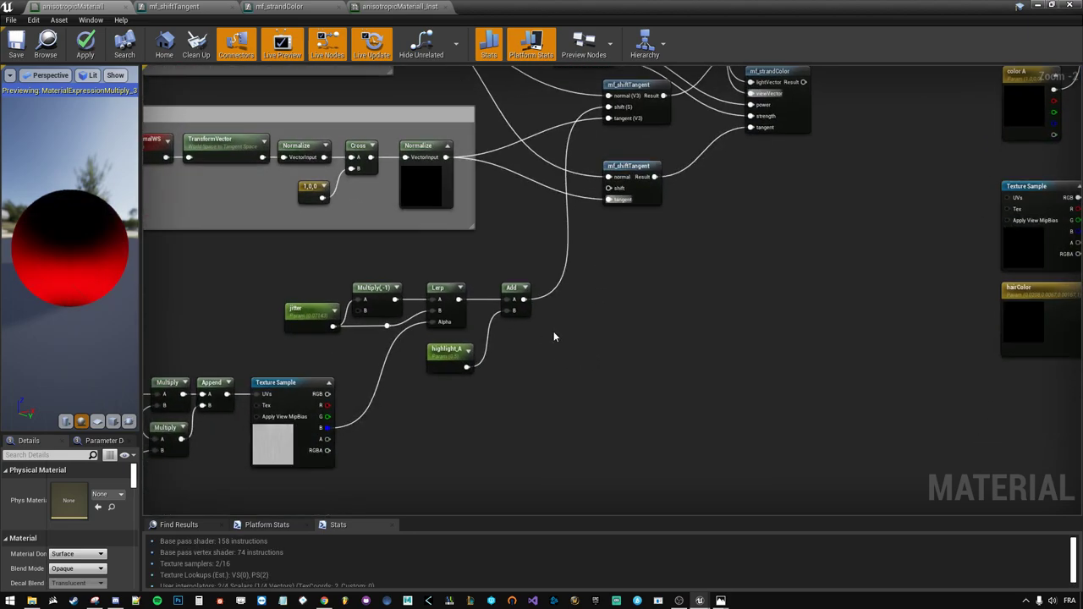
{"action": "left_click", "coordinate": [512, 297]}
{"action": "scroll", "coordinate": [520, 338], "scroll_direction": "up", "scroll_amount": 1}
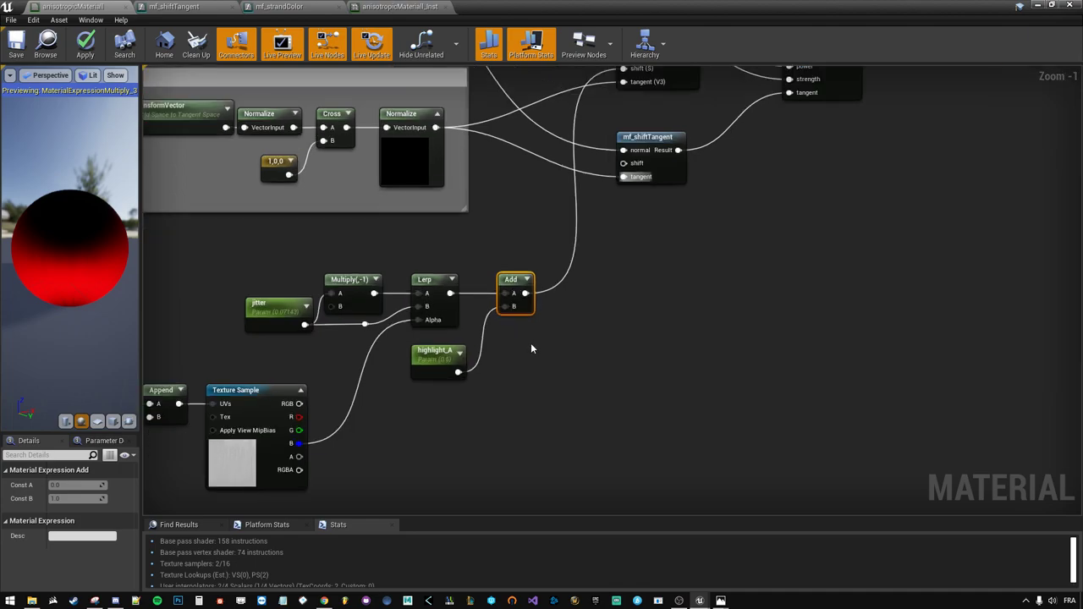
{"action": "scroll", "coordinate": [536, 348], "scroll_direction": "up", "scroll_amount": 1}
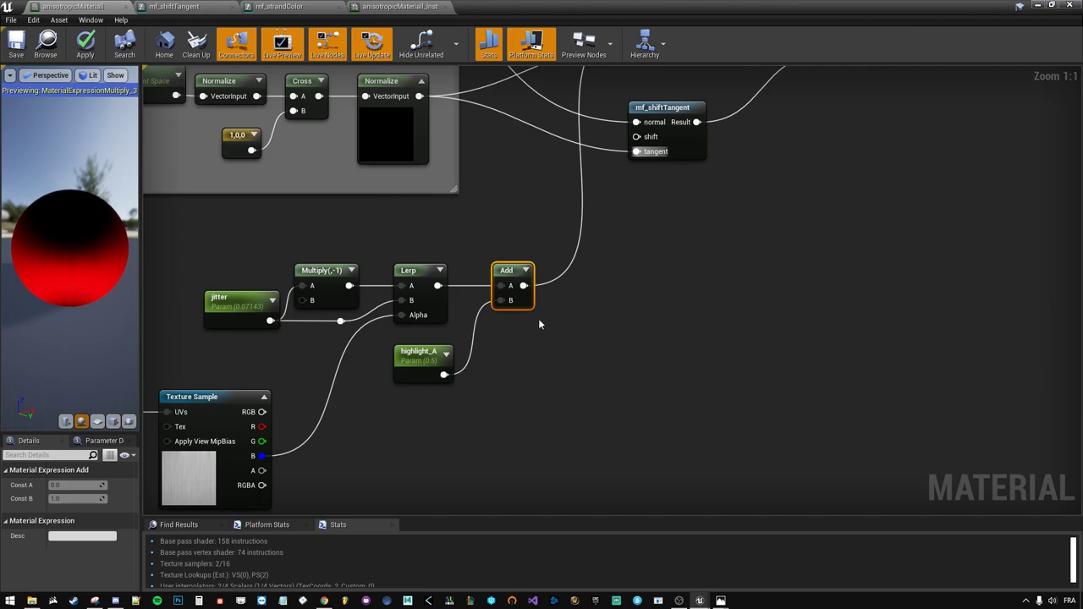
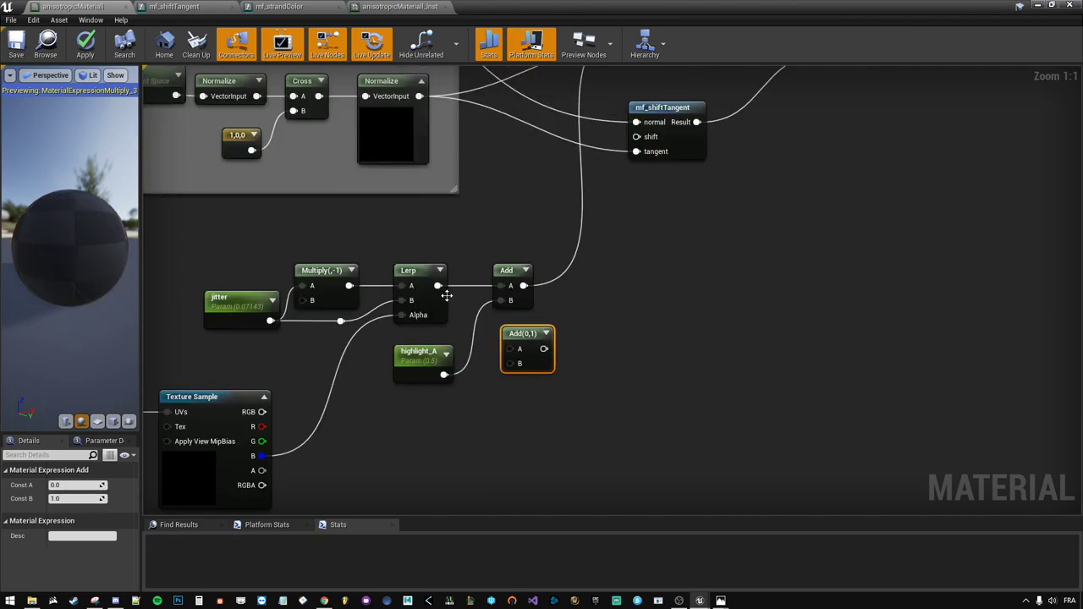
- Shift the two Add nodes right and wire the Lerp output into Add(0,1)
{"action": "mouse_move", "coordinate": [629, 412]}
{"action": "left_mouse_down"}
{"action": "mouse_move", "coordinate": [525, 305]}
{"action": "mouse_move", "coordinate": [589, 304]}
{"action": "left_mouse_up"}
{"action": "left_click_drag", "start_coordinate": [440, 396], "coordinate": [521, 348]}
{"action": "left_click", "coordinate": [586, 337]}
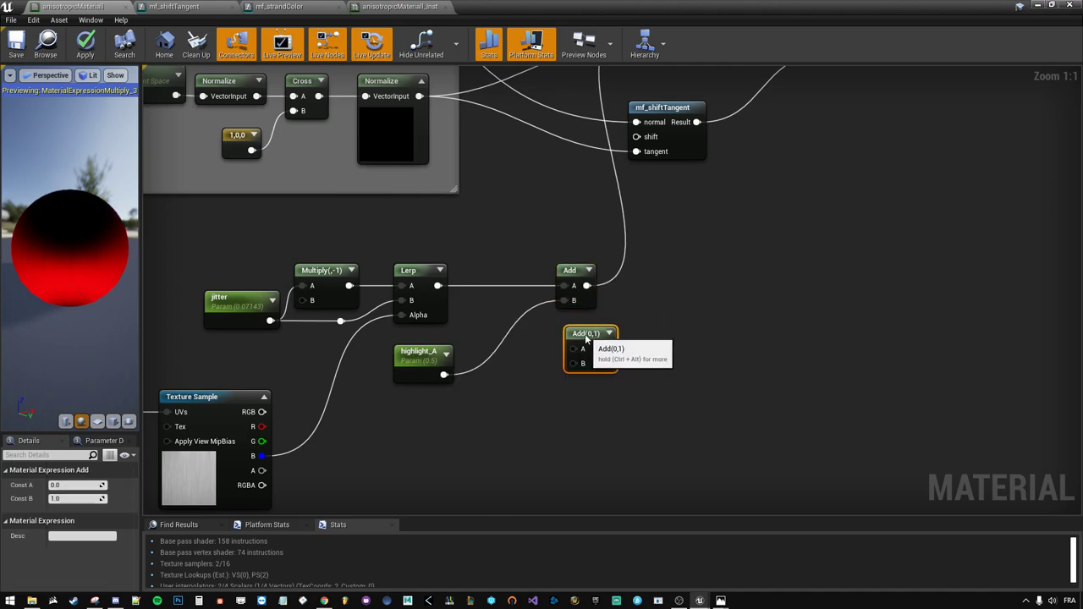
{"action": "left_click_drag", "start_coordinate": [437, 285], "coordinate": [573, 349]}
{"action": "left_click", "coordinate": [375, 400]}
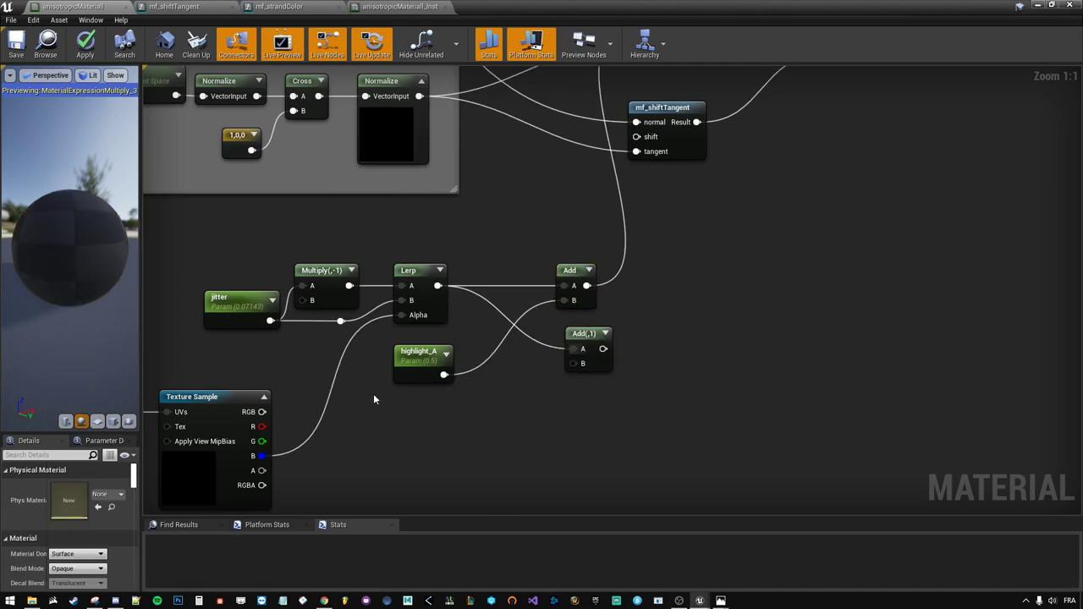
- Create a highlight_B scalar parameter and feed it into the new Add node's B input
{"action": "left_click", "coordinate": [406, 402]}
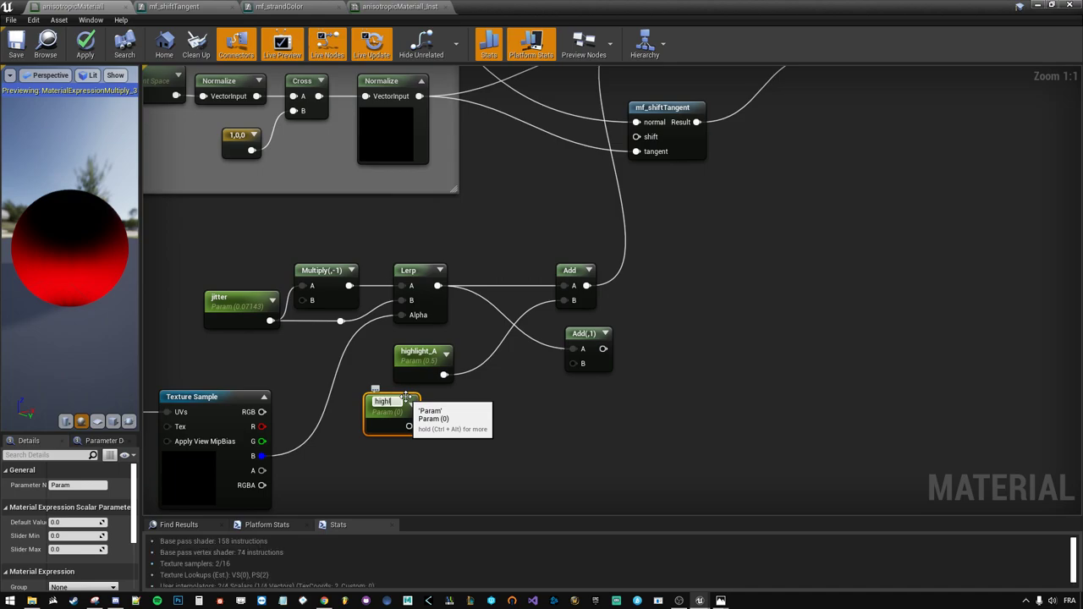
{"action": "type", "text": "highlight_B"}
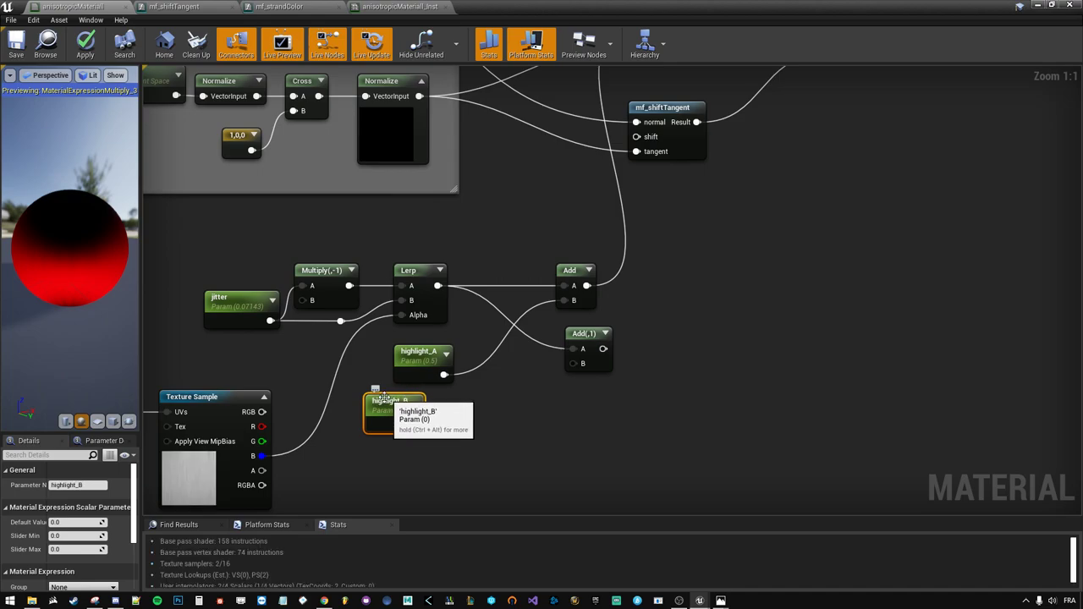
{"action": "mouse_move", "coordinate": [406, 396]}
{"action": "left_mouse_down"}
{"action": "mouse_move", "coordinate": [572, 382]}
{"action": "mouse_move", "coordinate": [572, 363]}
{"action": "mouse_move", "coordinate": [644, 265]}
{"action": "left_mouse_up"}
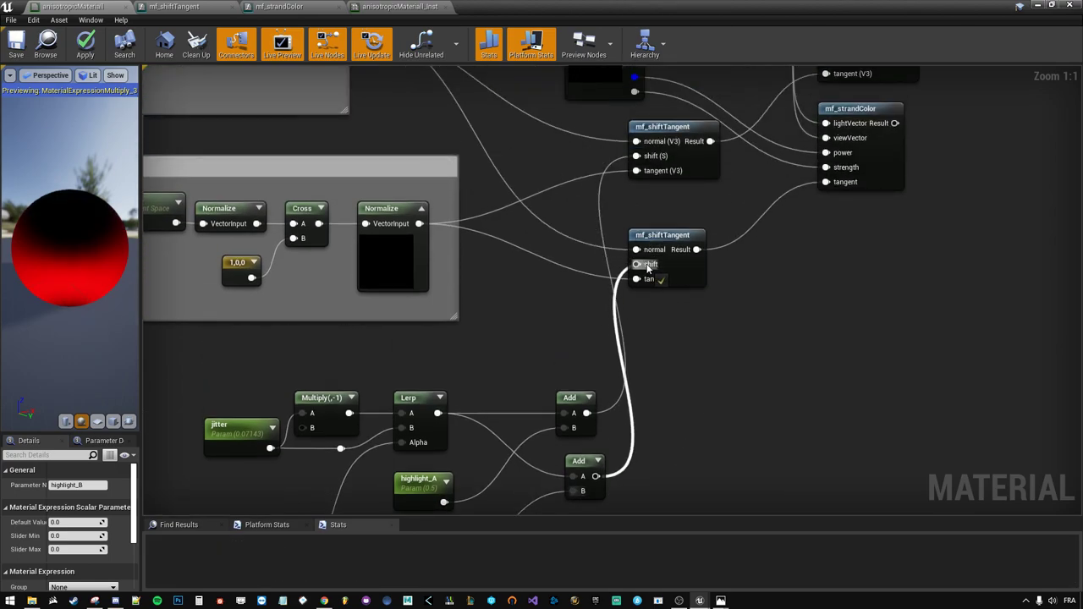
- Connect the new Add result to the second mf_shiftTangent's shift input
{"action": "scroll", "coordinate": [745, 389], "scroll_direction": "down", "scroll_amount": 2}
{"action": "right_click_drag", "start_coordinate": [652, 357], "coordinate": [335, 391]}
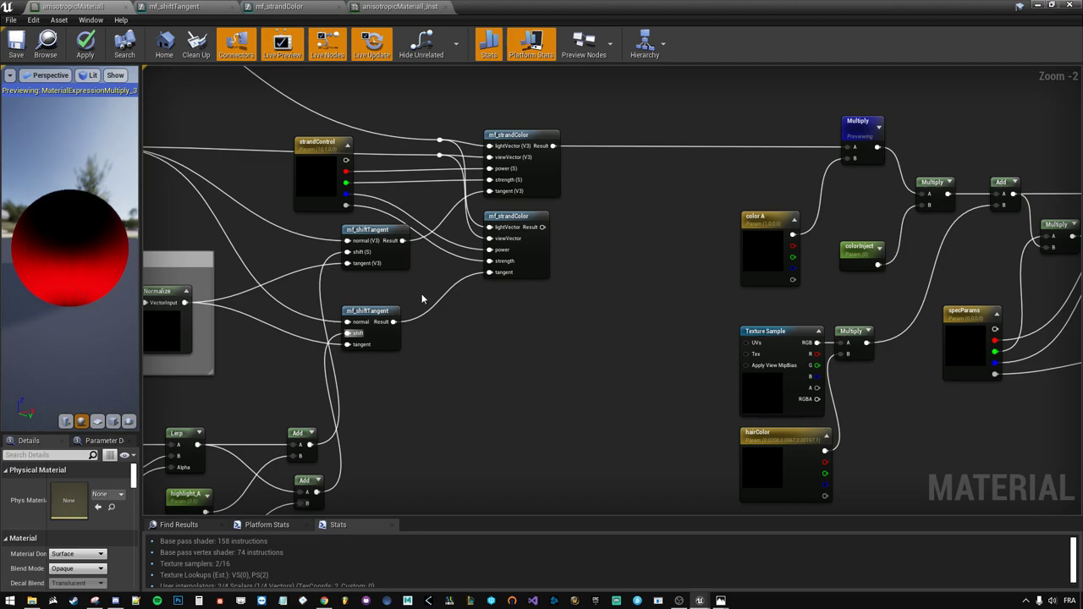
{"action": "right_click_drag", "start_coordinate": [422, 299], "coordinate": [476, 242]}
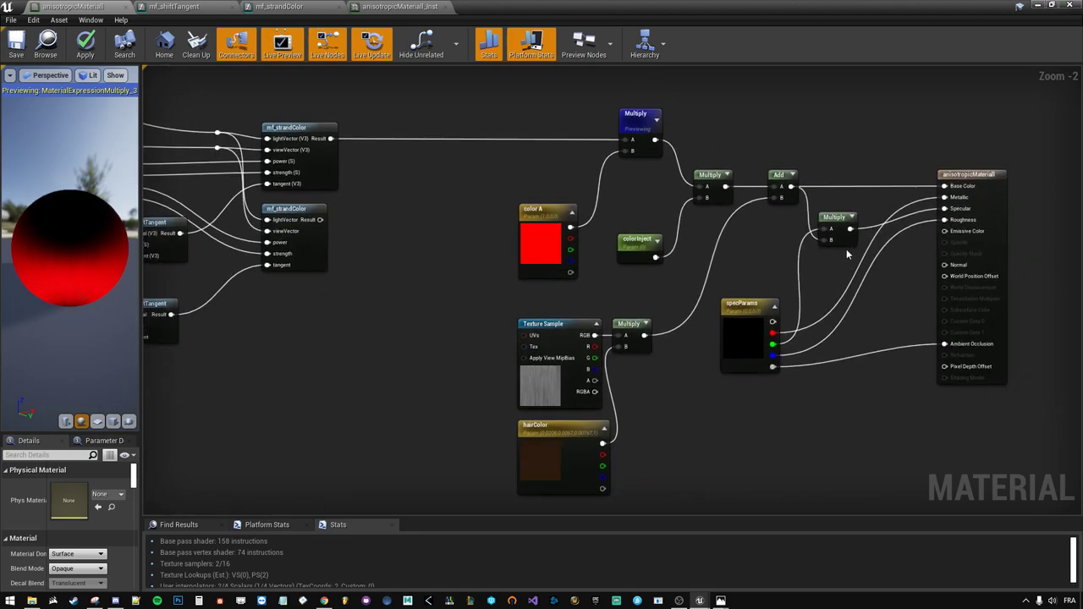
- Duplicate color A and its Multiply, placing the copy beside the second mf_strandColor
{"action": "left_click", "coordinate": [653, 153]}
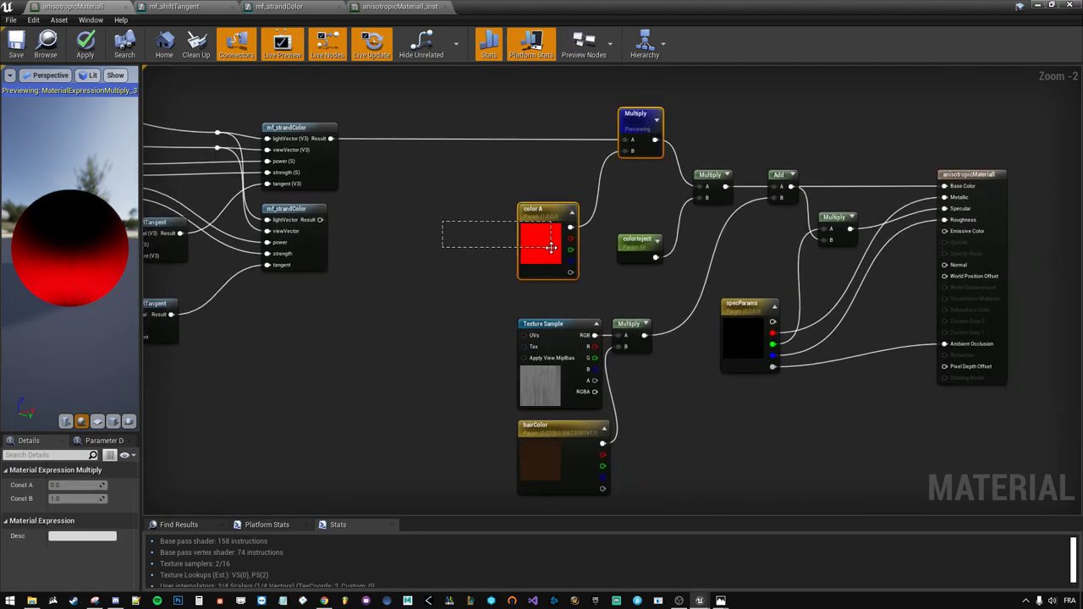
{"action": "key", "text": "ctrl+c"}
{"action": "key", "text": "ctrl+v"}
{"action": "mouse_move", "coordinate": [385, 306]}
{"action": "left_mouse_down"}
{"action": "mouse_move", "coordinate": [373, 220]}
{"action": "mouse_move", "coordinate": [335, 225]}
{"action": "left_mouse_up"}
{"action": "left_click", "coordinate": [386, 322]}
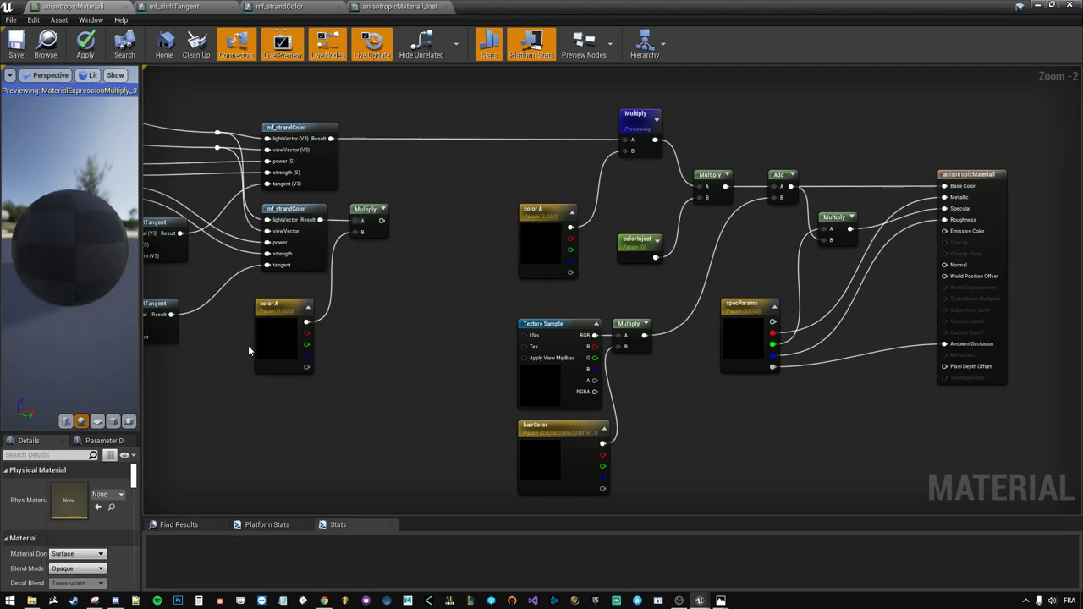
- Rename the copied parameter to color B and make its default green (R 0, G 1)
{"action": "left_click", "coordinate": [267, 355]}
{"action": "type", "text": "B"}
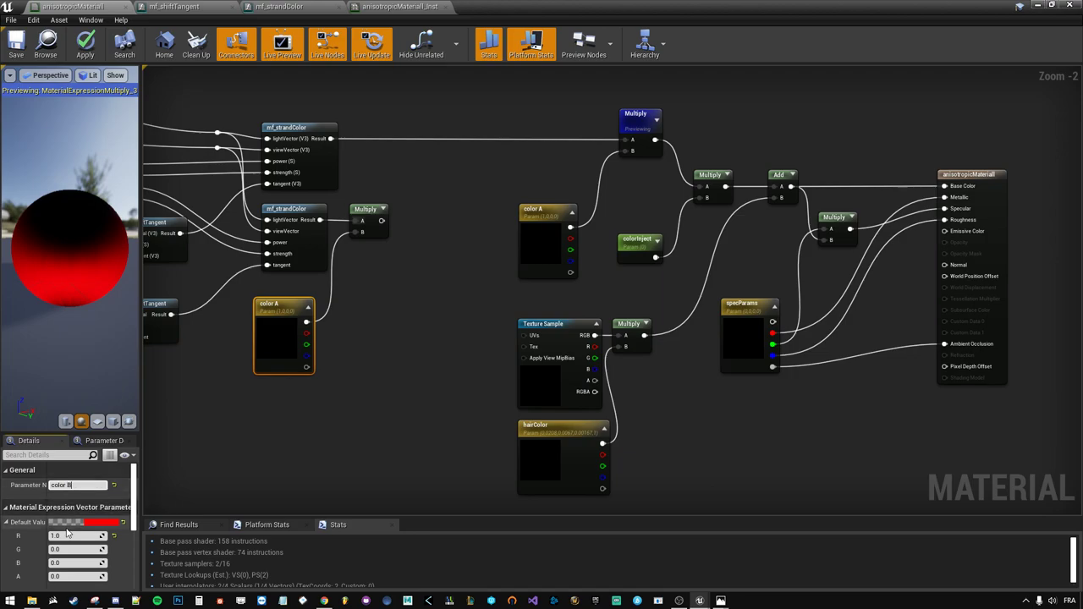
{"action": "left_click", "coordinate": [67, 535]}
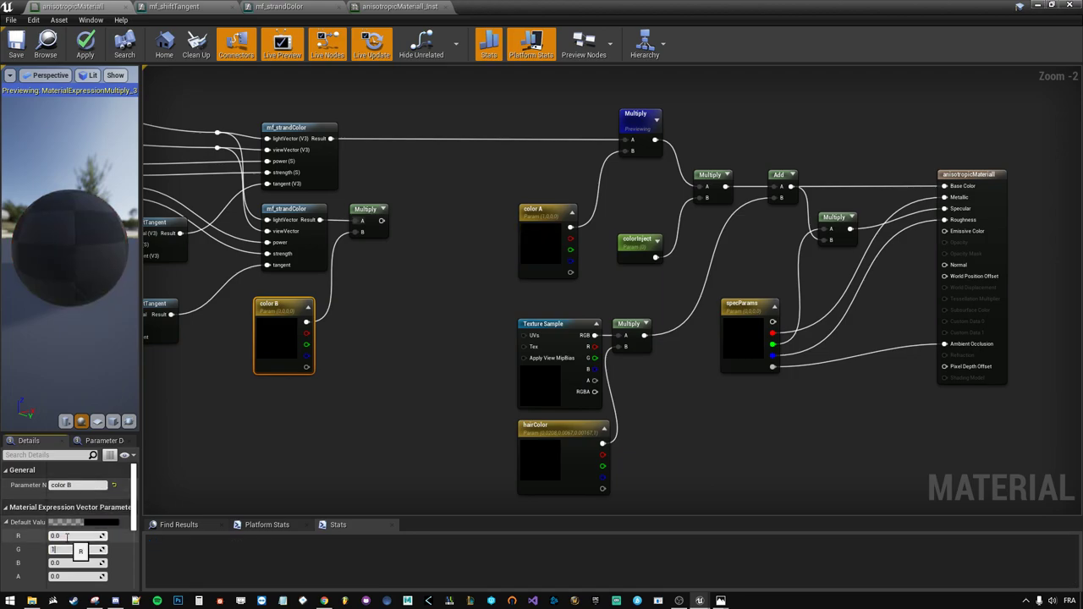
{"action": "left_click", "coordinate": [339, 387]}
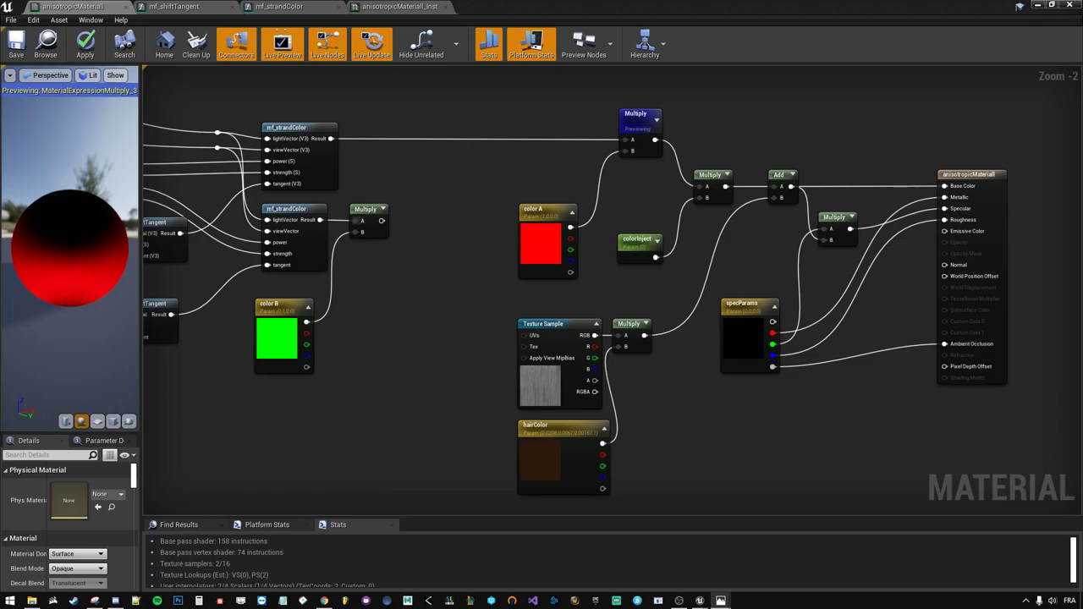
{"action": "left_click", "coordinate": [534, 252]}
- Rearrange color A, color B and their Multiply nodes into tidy rows
{"action": "left_click", "coordinate": [639, 126], "text": "ctrl"}
{"action": "left_click_drag", "start_coordinate": [625, 130], "coordinate": [512, 130]}
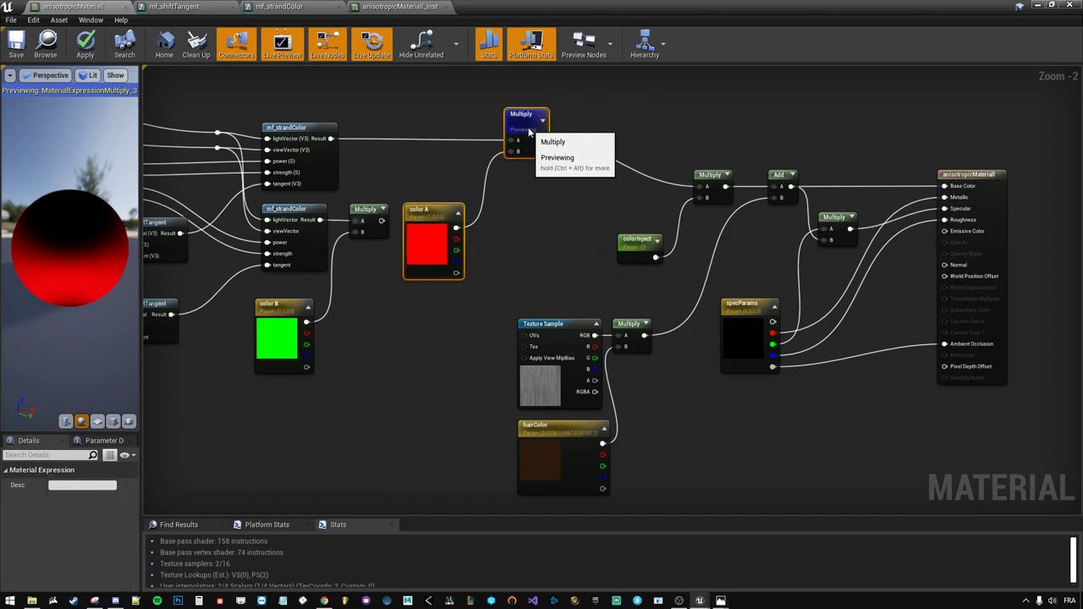
{"action": "left_click", "coordinate": [436, 296]}
{"action": "mouse_move", "coordinate": [381, 356]}
{"action": "left_mouse_down"}
{"action": "mouse_move", "coordinate": [305, 233]}
{"action": "mouse_move", "coordinate": [307, 360]}
{"action": "left_mouse_up"}
{"action": "left_click_drag", "start_coordinate": [539, 242], "coordinate": [448, 118]}
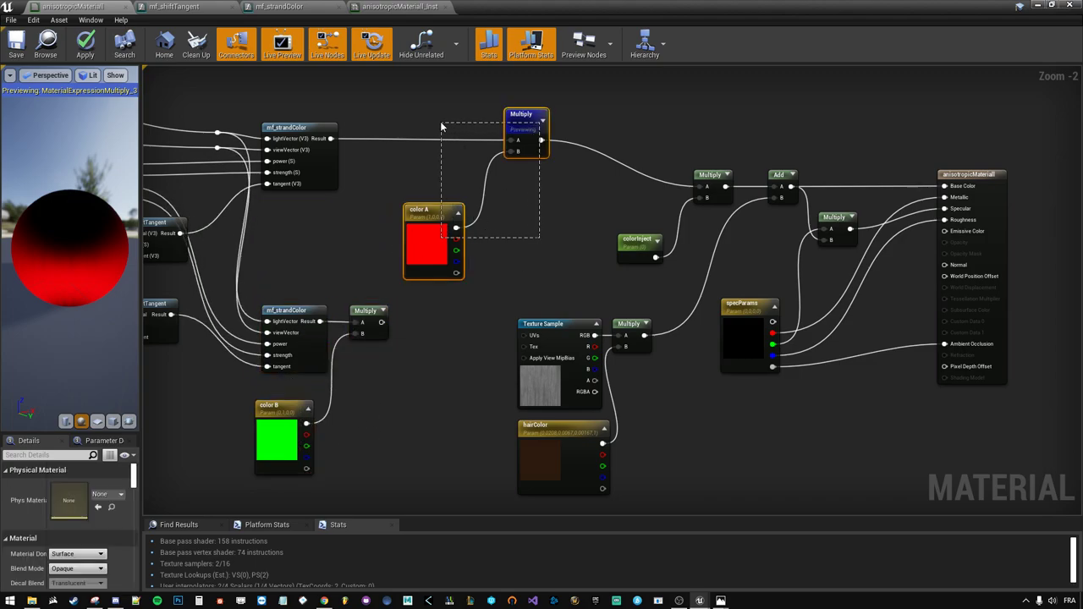
{"action": "left_click_drag", "start_coordinate": [421, 252], "coordinate": [285, 252]}
{"action": "left_click", "coordinate": [356, 194]}
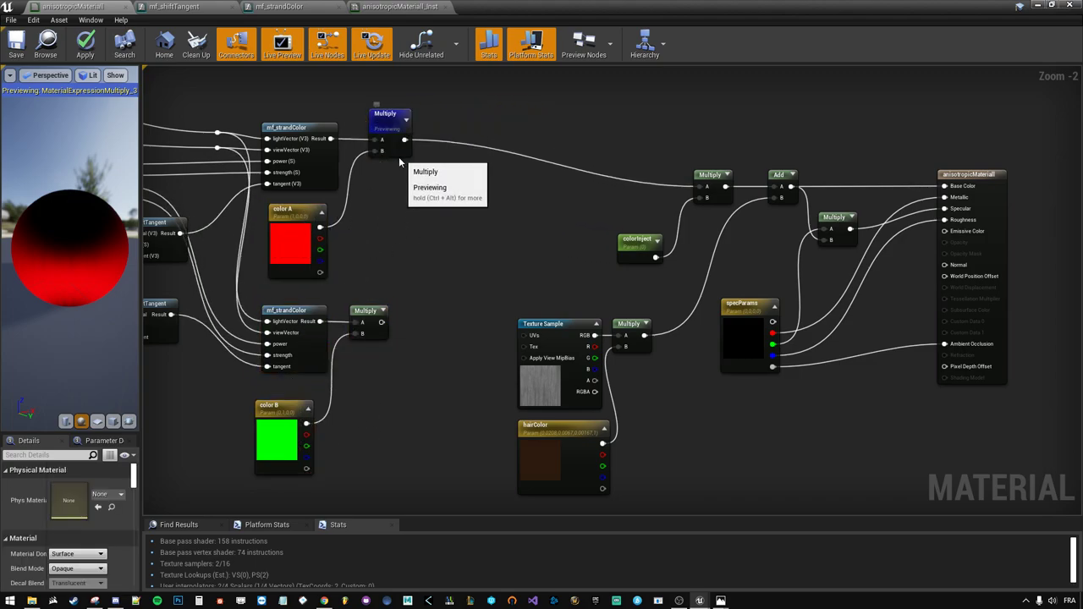
{"action": "left_click_drag", "start_coordinate": [385, 113], "coordinate": [374, 113]}
{"action": "left_click", "coordinate": [318, 508]}
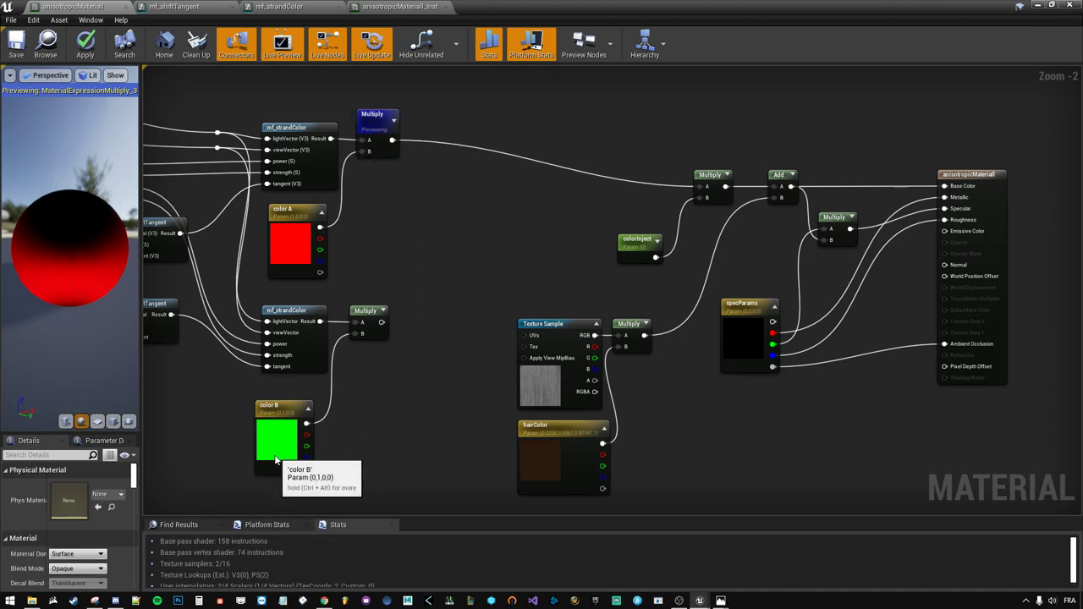
{"action": "left_click_drag", "start_coordinate": [305, 453], "coordinate": [312, 440]}
{"action": "left_click", "coordinate": [375, 197]}
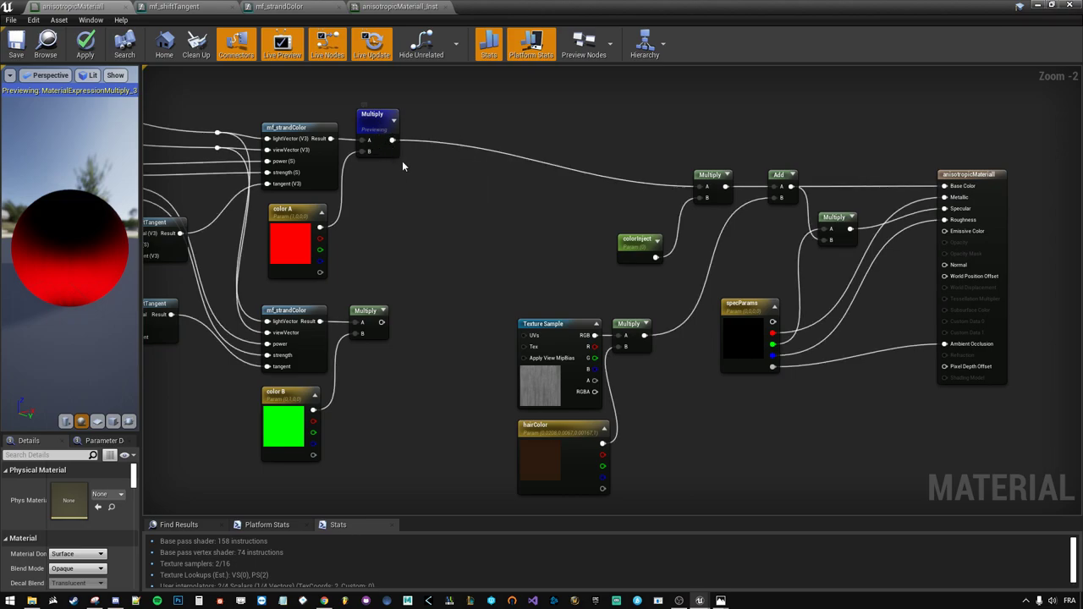
- Sum both tinted Multiplies with an Add into the next Multiply, then view anisotropicMaterial_inst
{"action": "left_click_drag", "start_coordinate": [392, 140], "coordinate": [424, 226]}
{"action": "type", "text": "add"}
{"action": "key", "text": "Return"}
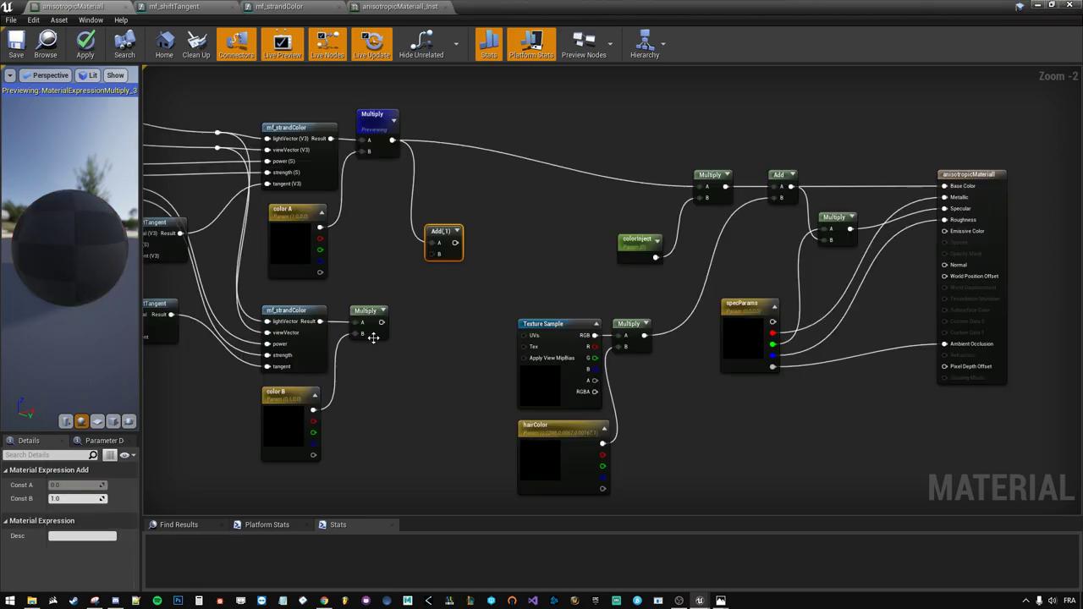
{"action": "mouse_move", "coordinate": [382, 321]}
{"action": "left_mouse_down"}
{"action": "mouse_move", "coordinate": [430, 253]}
{"action": "mouse_move", "coordinate": [702, 186]}
{"action": "left_mouse_up"}
{"action": "left_click_drag", "start_coordinate": [440, 233], "coordinate": [486, 178]}
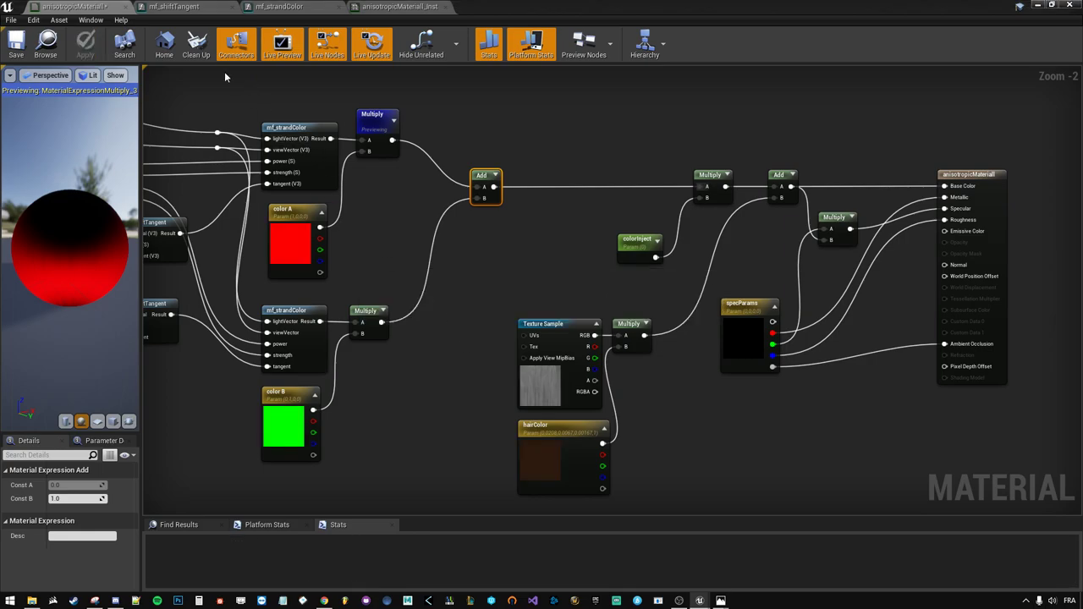
{"action": "left_click", "coordinate": [400, 7]}
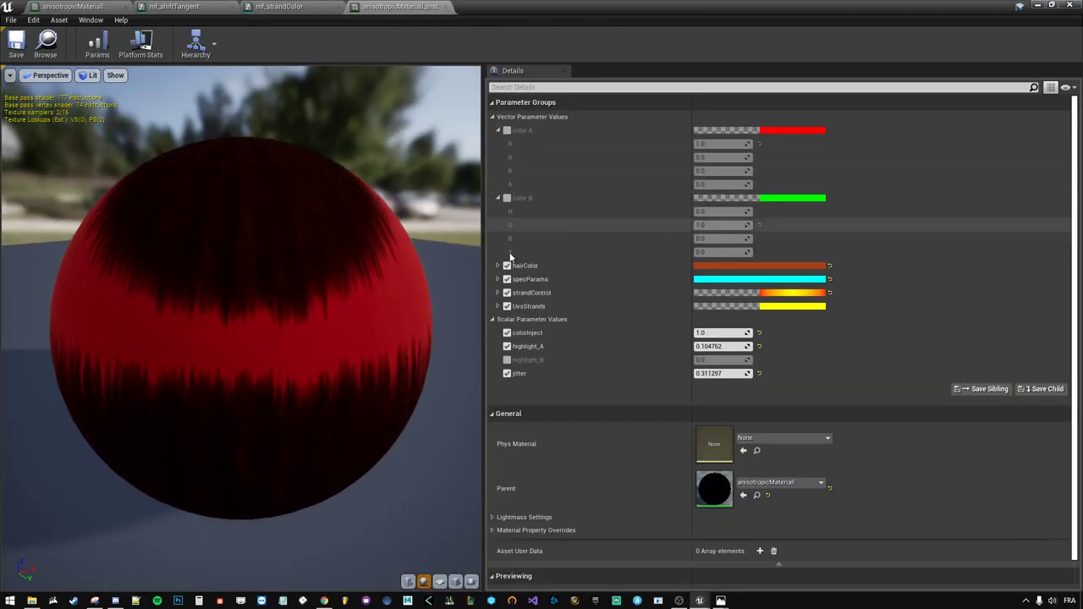
- Override highlight_B and tweak jitter (~0.45), strandControl alpha (~0.70) and highlight_B
{"action": "left_click", "coordinate": [507, 360]}
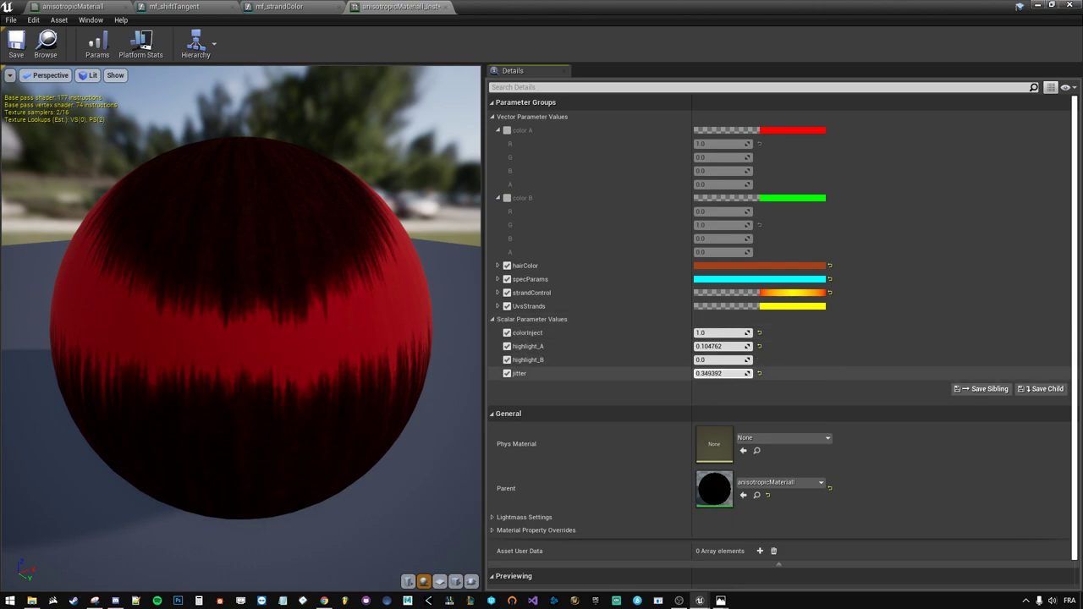
{"action": "left_click_drag", "start_coordinate": [722, 373], "coordinate": [702, 373]}
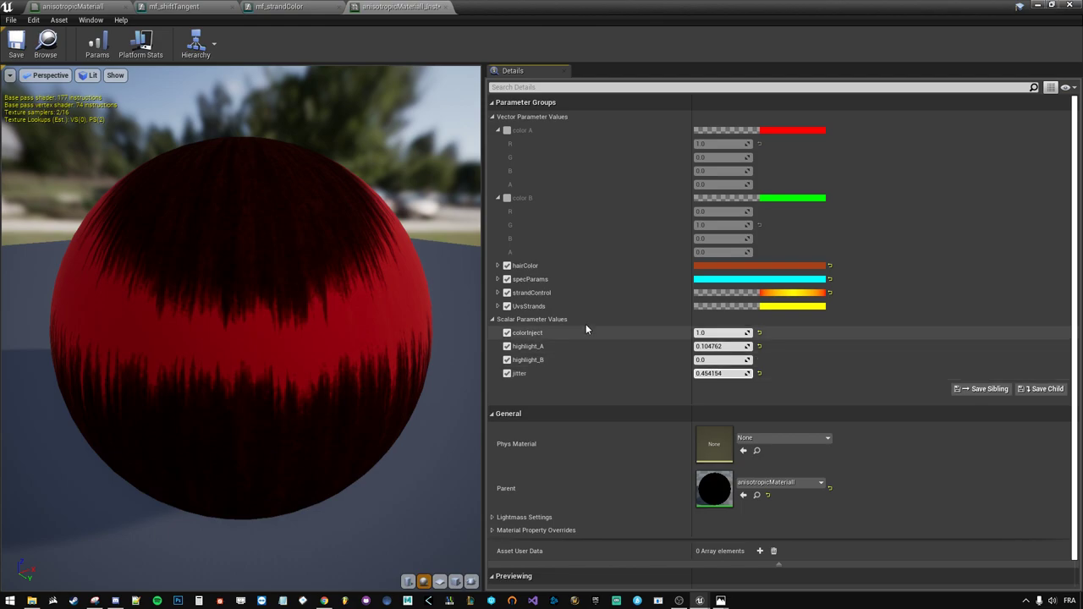
{"action": "left_click", "coordinate": [497, 293]}
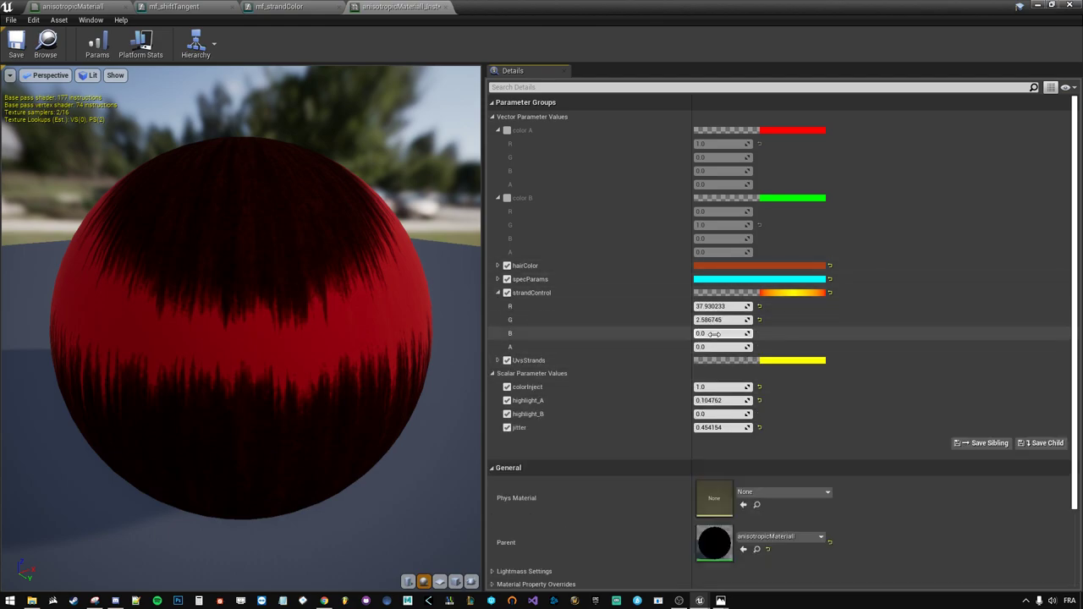
{"action": "mouse_move", "coordinate": [709, 333]}
{"action": "left_mouse_down"}
{"action": "mouse_move", "coordinate": [709, 347]}
{"action": "mouse_move", "coordinate": [745, 333]}
{"action": "left_mouse_up"}
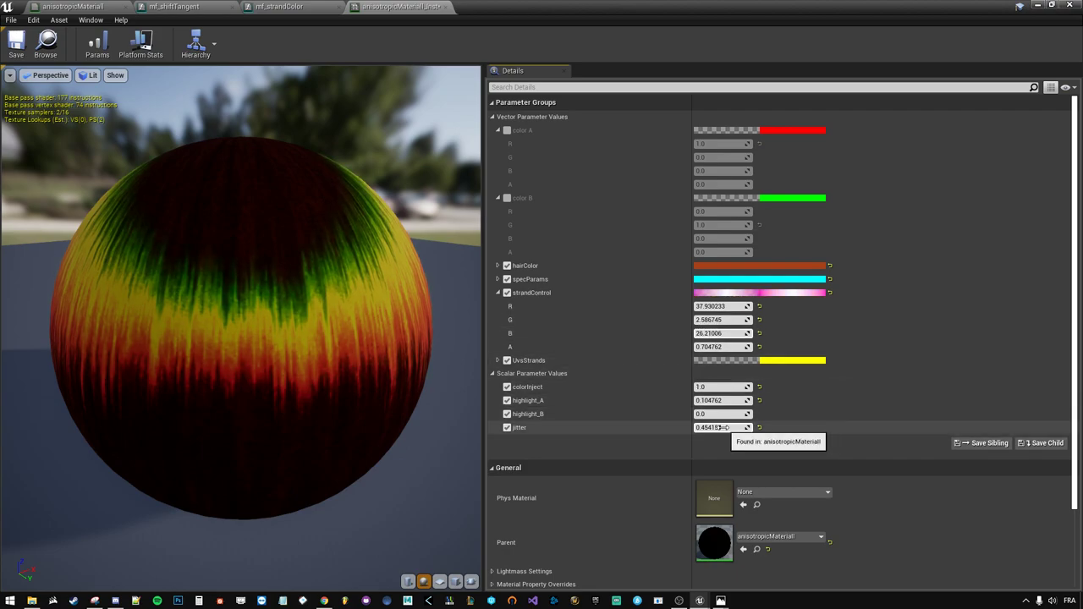
{"action": "mouse_move", "coordinate": [709, 427]}
{"action": "left_mouse_down"}
{"action": "mouse_move", "coordinate": [677, 427]}
{"action": "mouse_move", "coordinate": [736, 414]}
{"action": "left_mouse_up"}
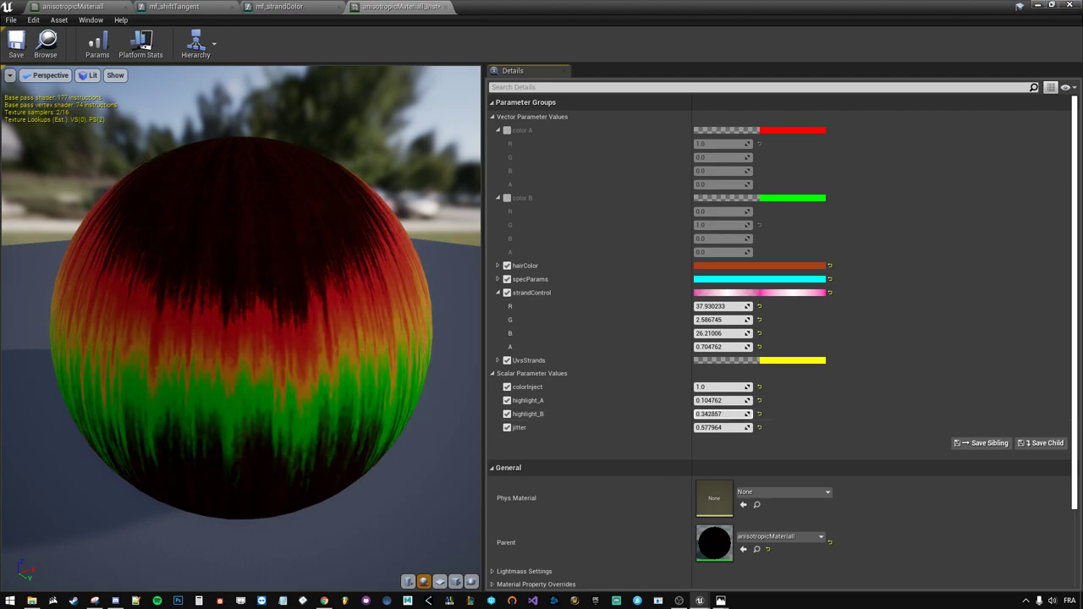
{"action": "left_click_drag", "start_coordinate": [736, 414], "coordinate": [709, 414]}
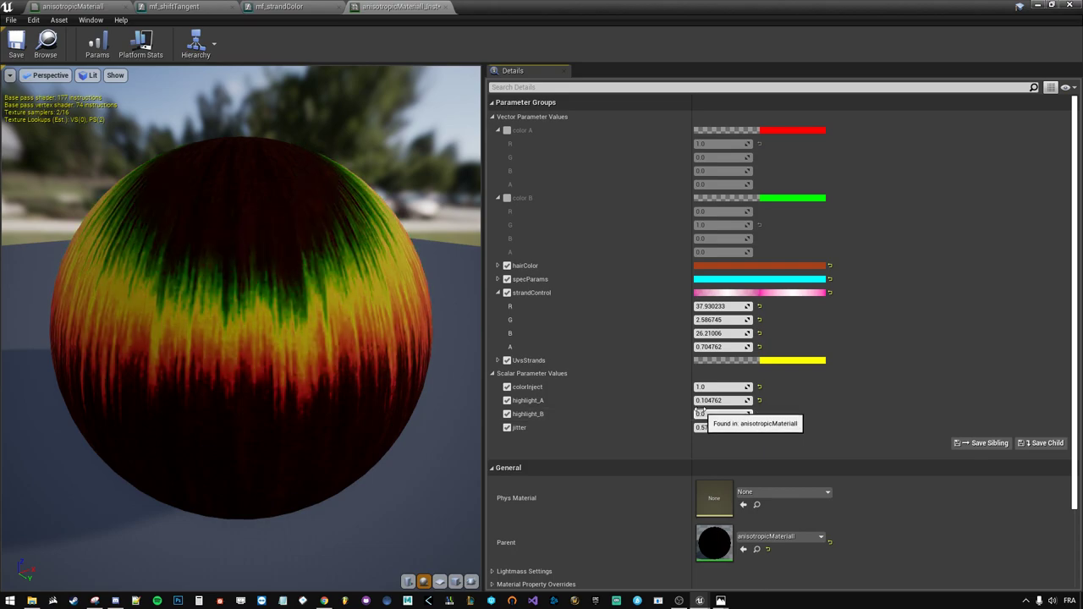
- Orbit the preview sphere and expand the specParams channel values
{"action": "left_click_drag", "start_coordinate": [299, 353], "coordinate": [457, 353]}
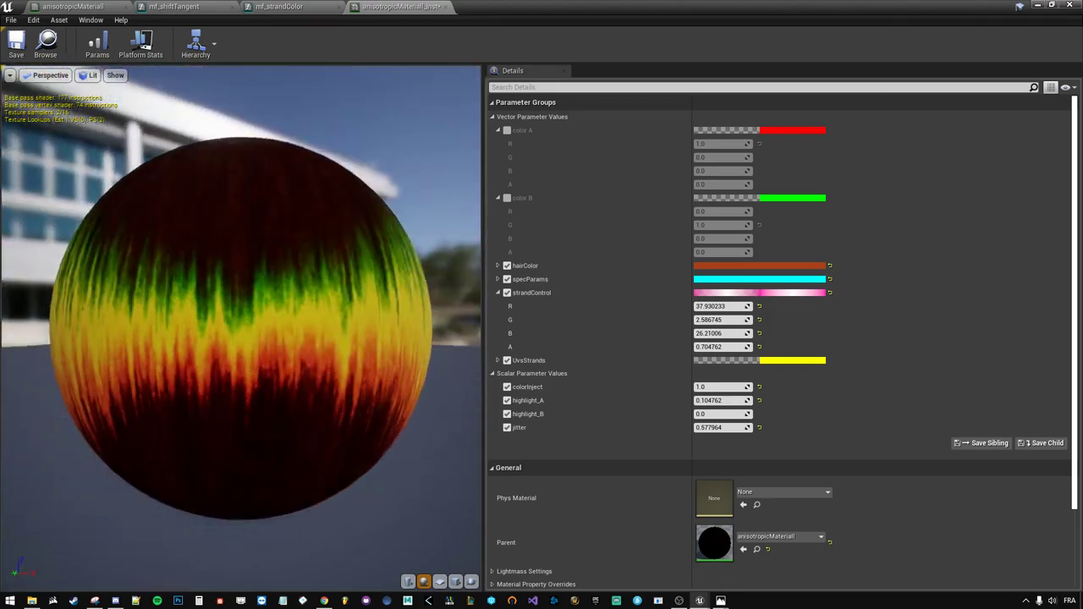
{"action": "mouse_move", "coordinate": [456, 353]}
{"action": "left_mouse_down"}
{"action": "mouse_move", "coordinate": [255, 320]}
{"action": "mouse_move", "coordinate": [339, 319]}
{"action": "left_mouse_up"}
{"action": "scroll", "coordinate": [256, 319], "scroll_direction": "down", "scroll_amount": 3}
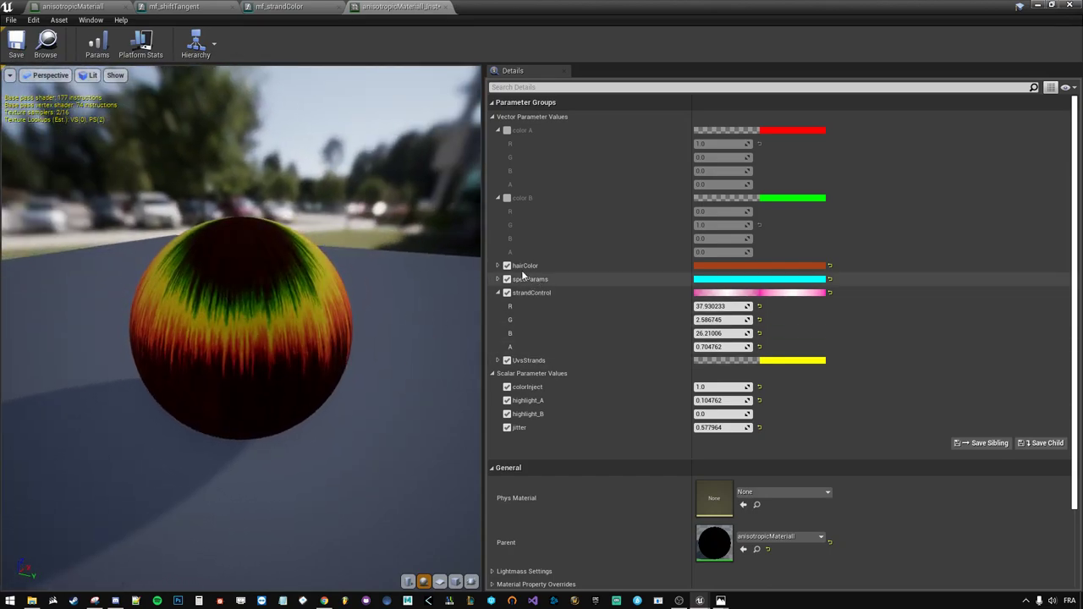
{"action": "left_click", "coordinate": [498, 279]}
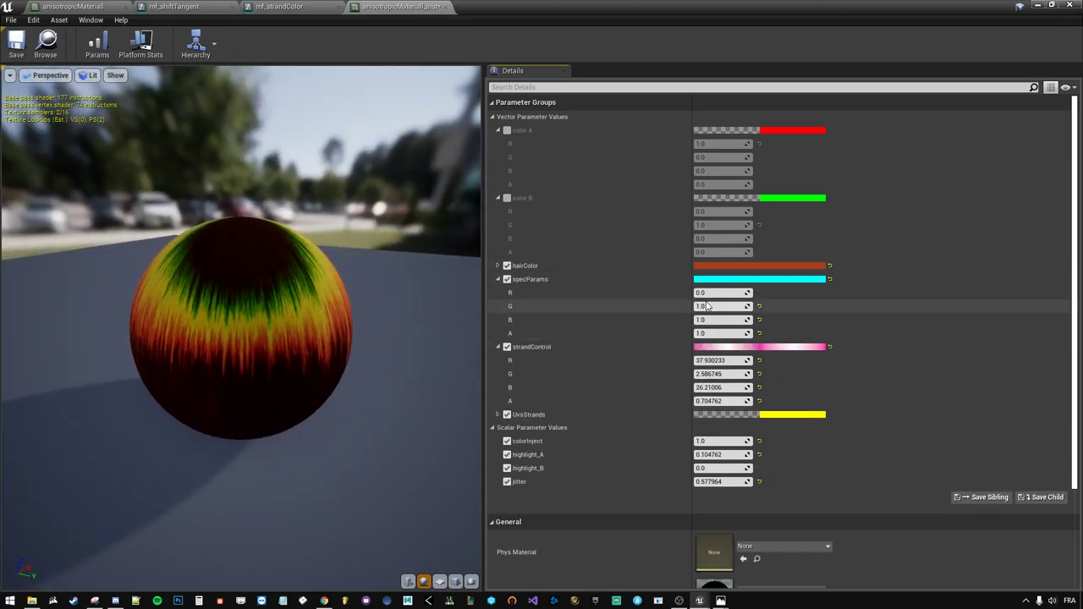
{"action": "left_click_drag", "start_coordinate": [254, 321], "coordinate": [327, 314]}
{"action": "scroll", "coordinate": [326, 314], "scroll_direction": "up", "scroll_amount": 2}
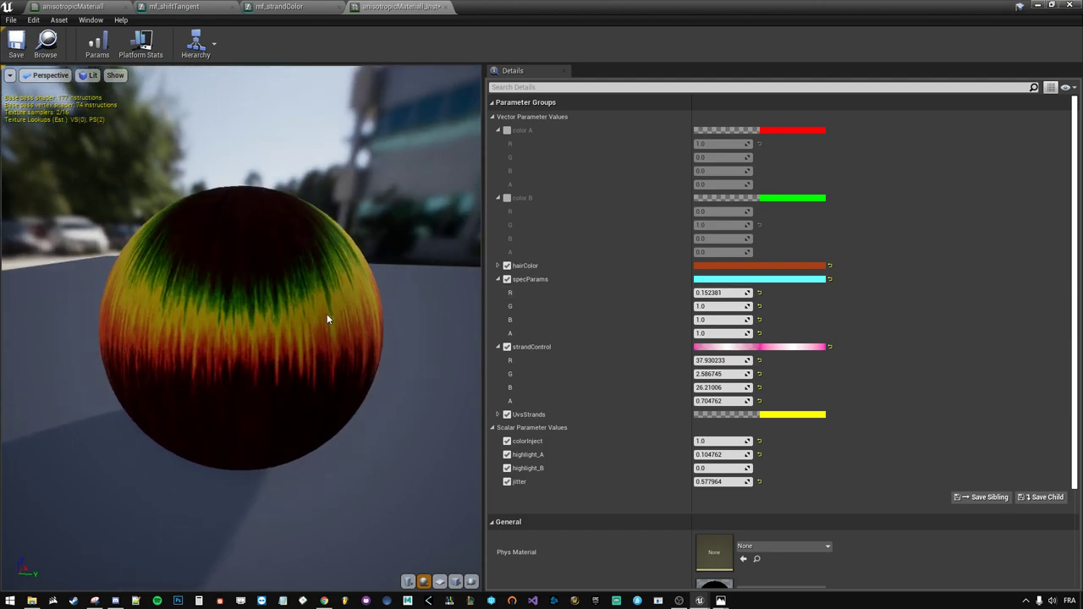
- Try specParams channel values 0.2, 0.5 and 0.3 while watching the preview
{"action": "left_click", "coordinate": [719, 292]}
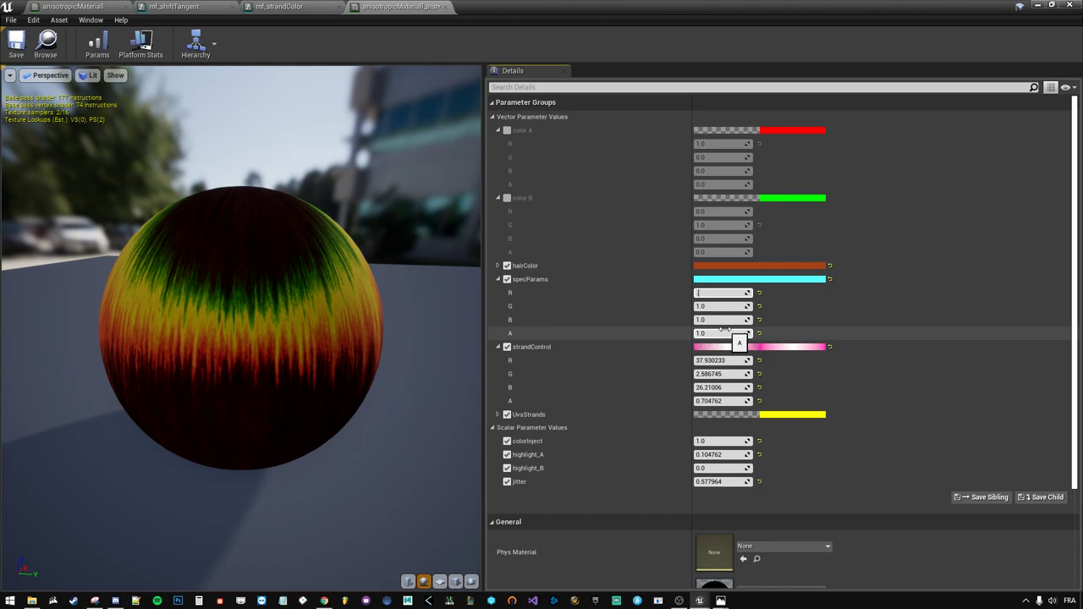
{"action": "scroll", "coordinate": [314, 287], "scroll_direction": "up", "scroll_amount": 2}
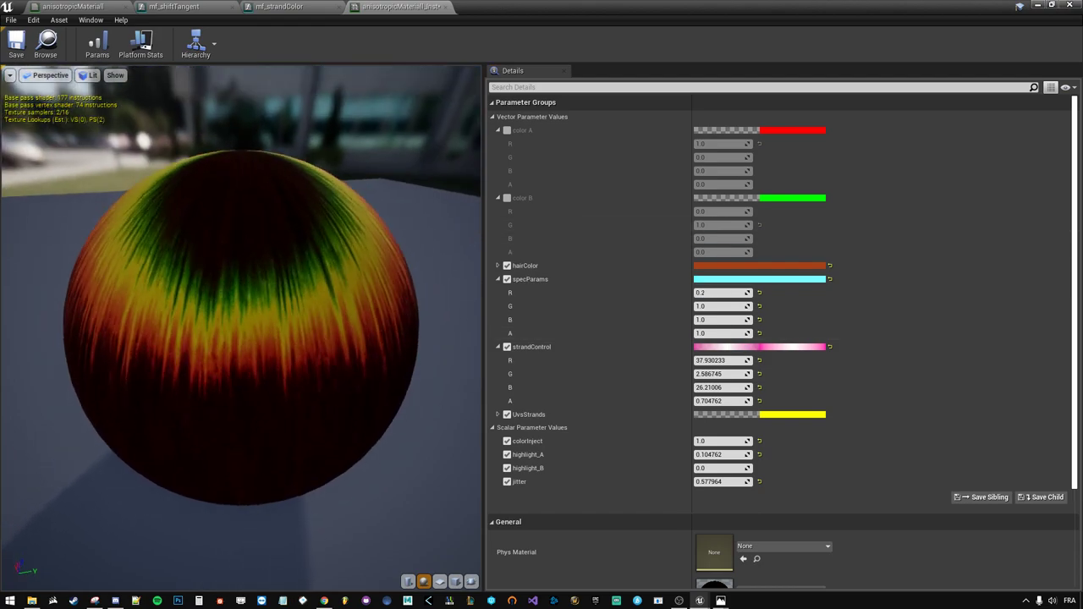
{"action": "left_click_drag", "start_coordinate": [315, 286], "coordinate": [425, 305]}
{"action": "left_click", "coordinate": [719, 306]}
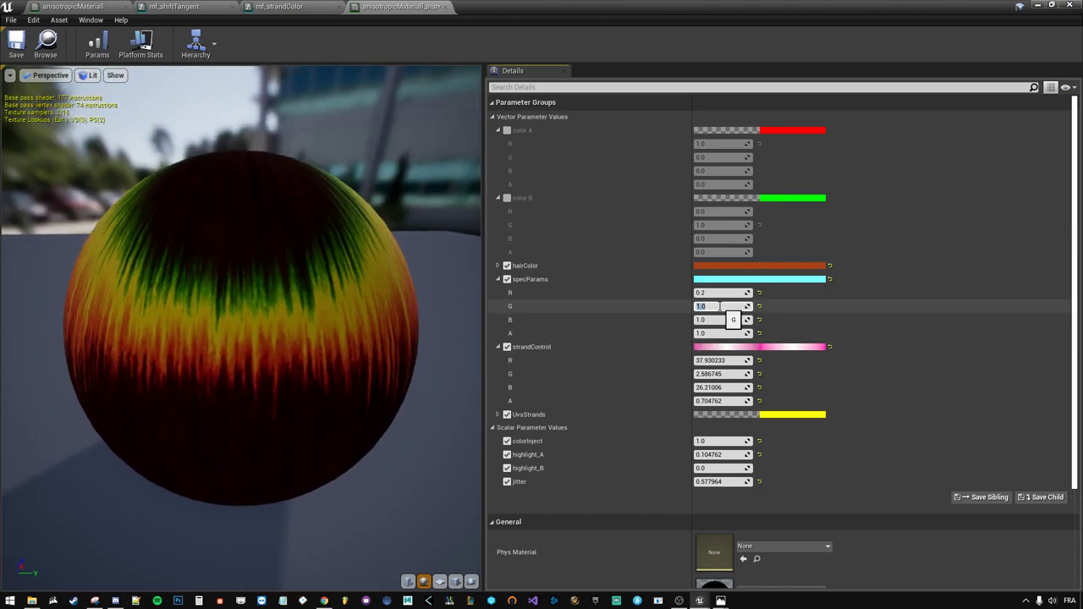
{"action": "type", "text": "0.2"}
{"action": "key", "text": "Return"}
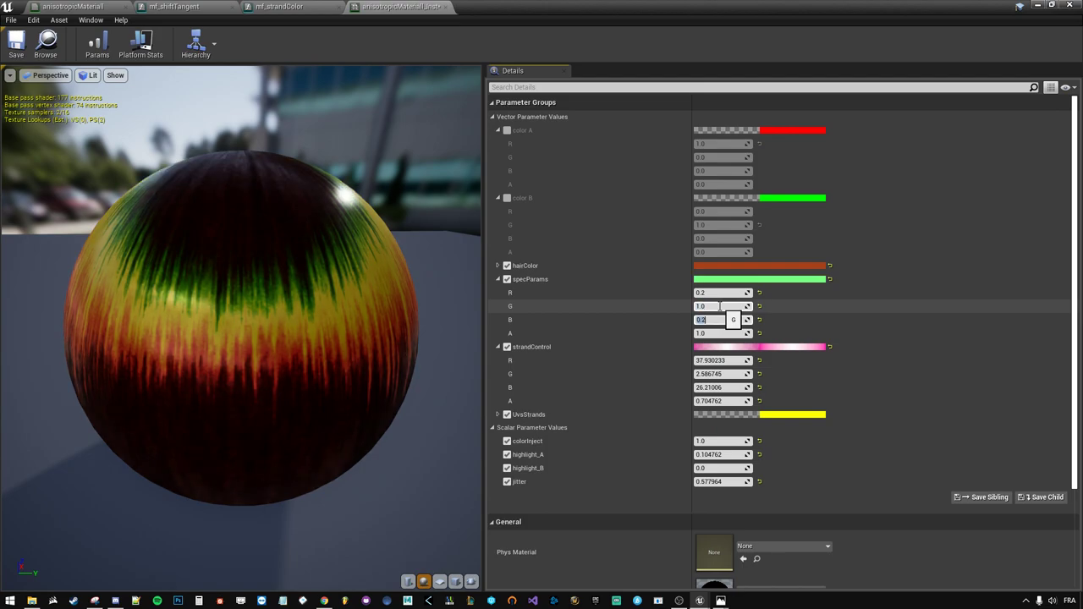
{"action": "type", "text": "0.5"}
{"action": "key", "text": "Return"}
{"action": "type", "text": "0.3"}
{"action": "key", "text": "Return"}
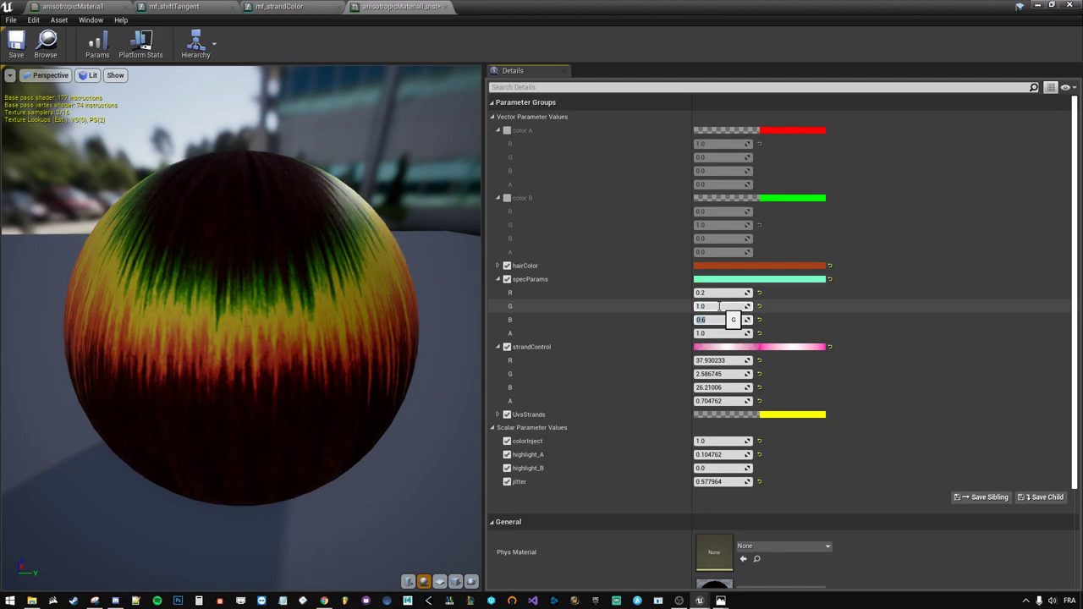
- Orbit and zoom the preview camera to examine the new highlight tint
{"action": "left_click_drag", "start_coordinate": [254, 338], "coordinate": [304, 338]}
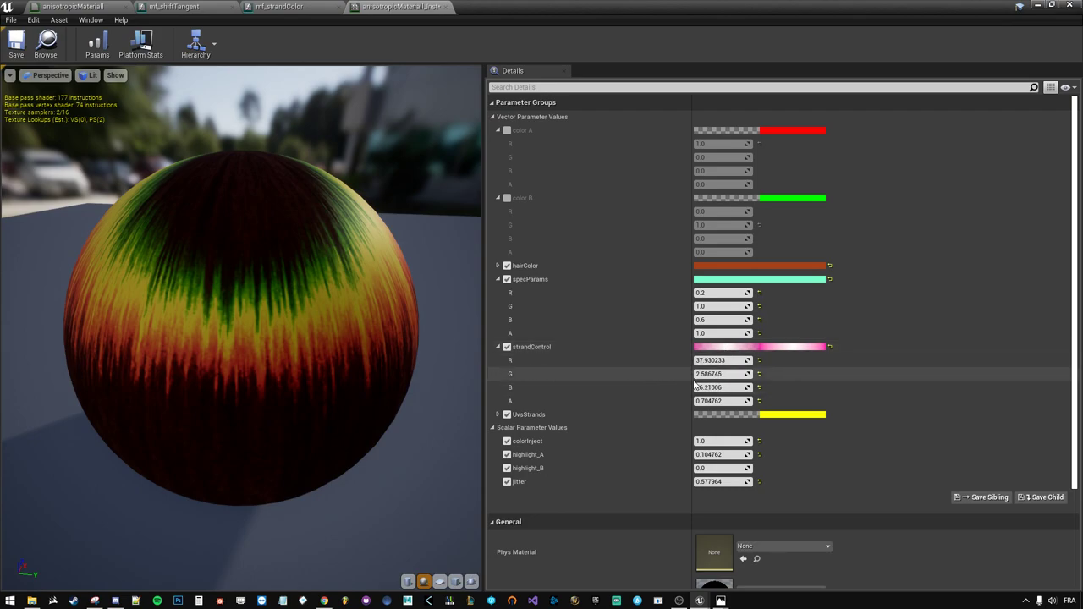
{"action": "left_click_drag", "start_coordinate": [384, 314], "coordinate": [338, 338]}
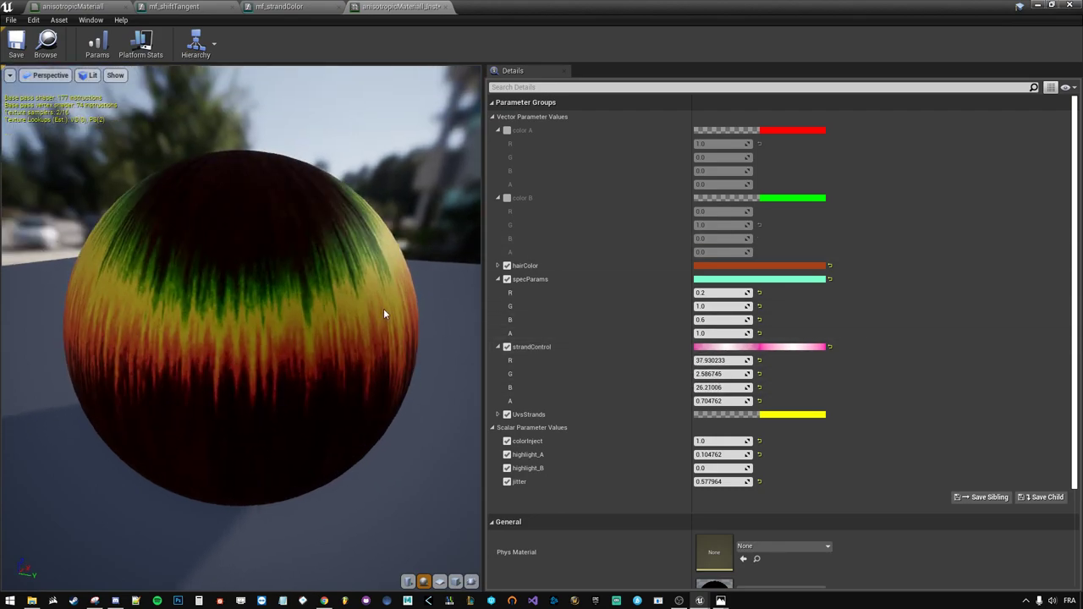
{"action": "right_click_drag", "start_coordinate": [383, 314], "coordinate": [384, 364]}
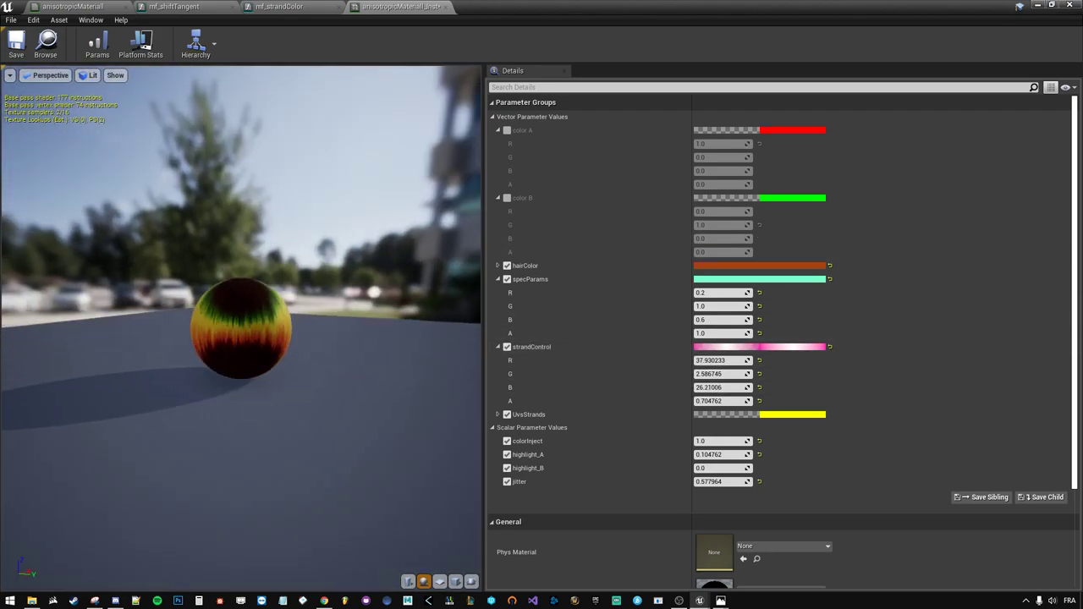
{"action": "left_click_drag", "start_coordinate": [339, 339], "coordinate": [305, 339]}
{"action": "right_click_drag", "start_coordinate": [339, 338], "coordinate": [338, 288]}
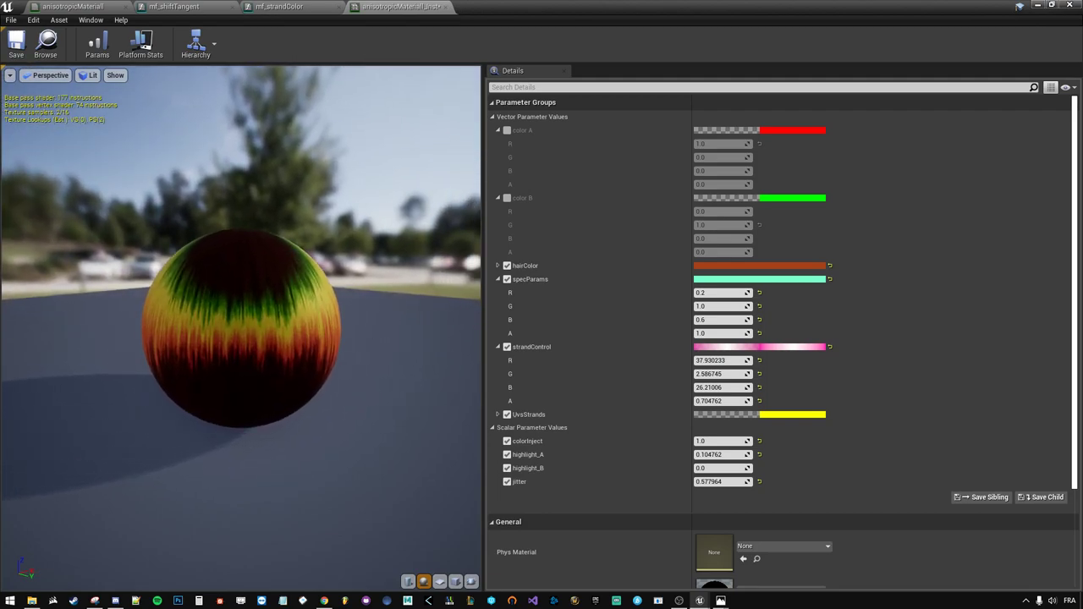
{"action": "right_click_drag", "start_coordinate": [338, 339], "coordinate": [338, 305]}
{"action": "left_click_drag", "start_coordinate": [338, 339], "coordinate": [288, 338]}
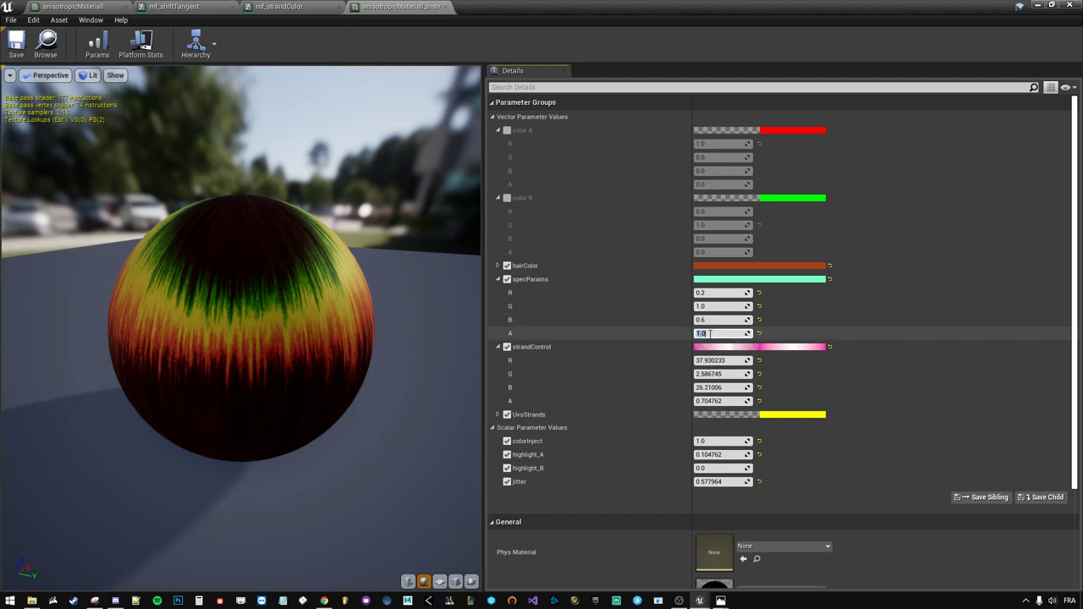
- Test specParams alpha at 0, reopen it to restore 1.0, and compare highlights
{"action": "type", "text": "0"}
{"action": "key", "text": "Return"}
{"action": "key", "text": "Return"}
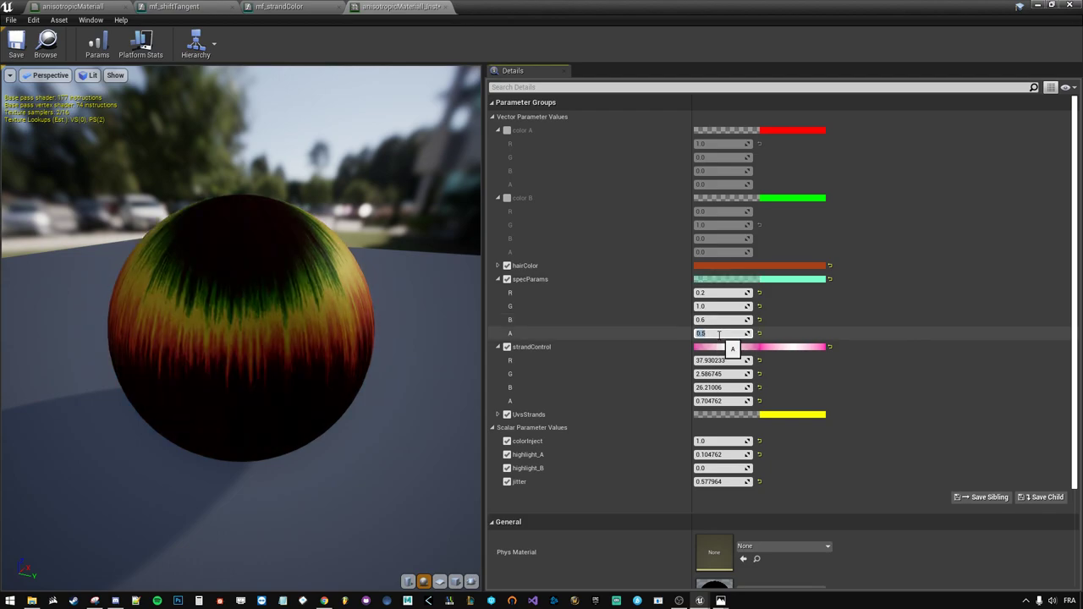
{"action": "left_click", "coordinate": [718, 335]}
{"action": "left_click_drag", "start_coordinate": [401, 291], "coordinate": [254, 271]}
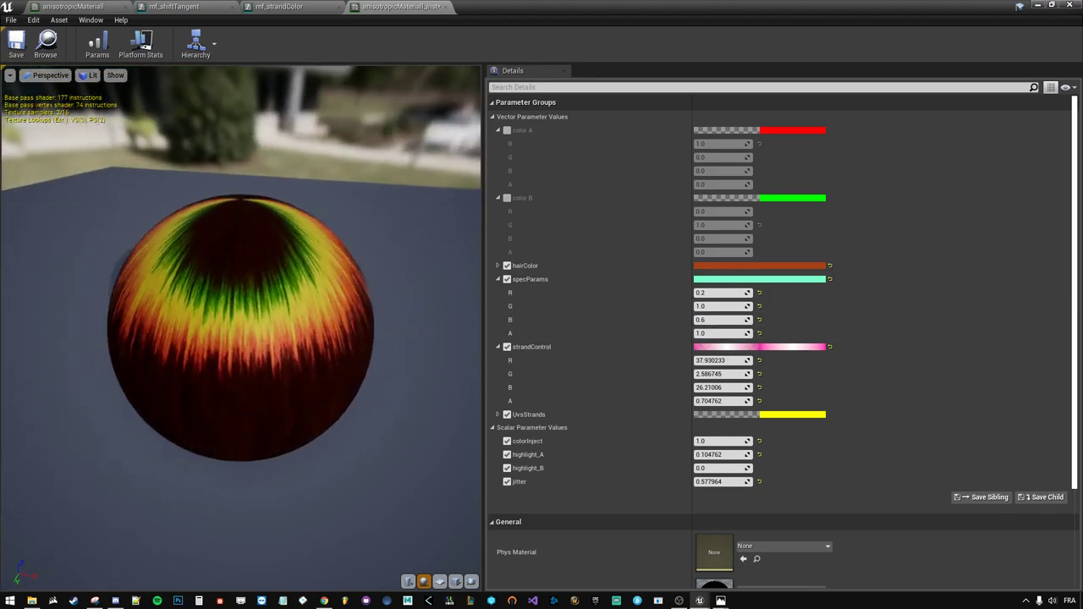
{"action": "left_click_drag", "start_coordinate": [251, 123], "coordinate": [284, 173]}
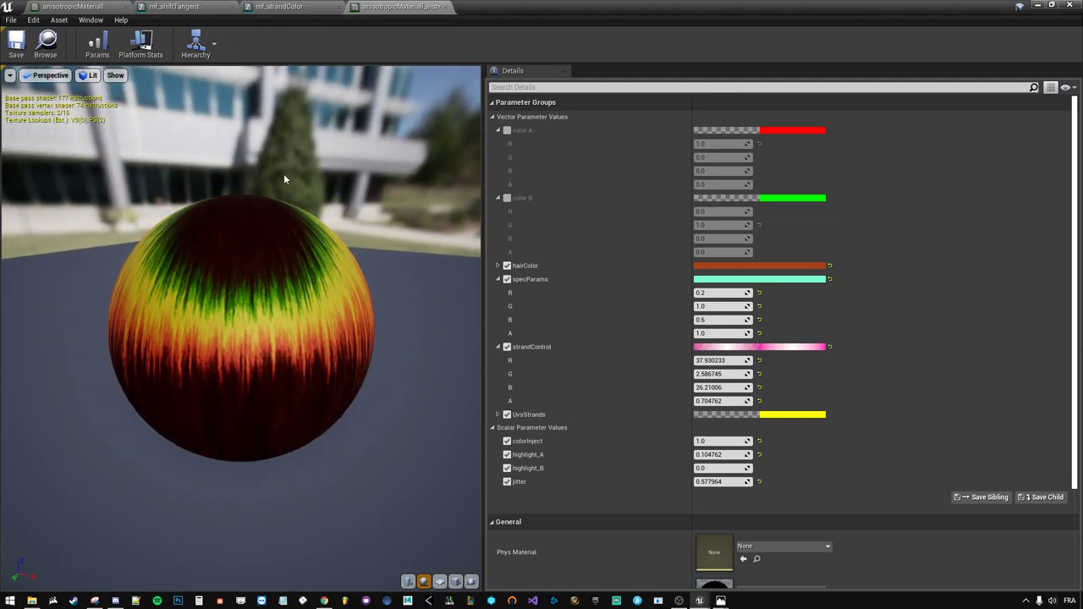
- Add a Multiply after the upper highlight branch, scaled by color A's alpha
{"action": "left_click", "coordinate": [34, 6]}
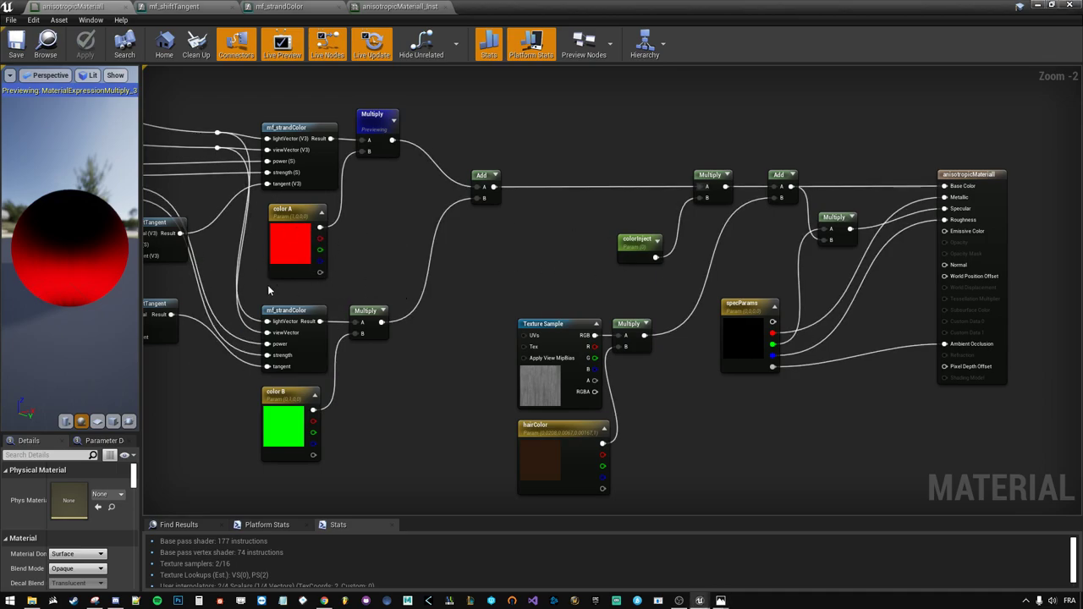
{"action": "scroll", "coordinate": [362, 190], "scroll_direction": "up", "scroll_amount": 1}
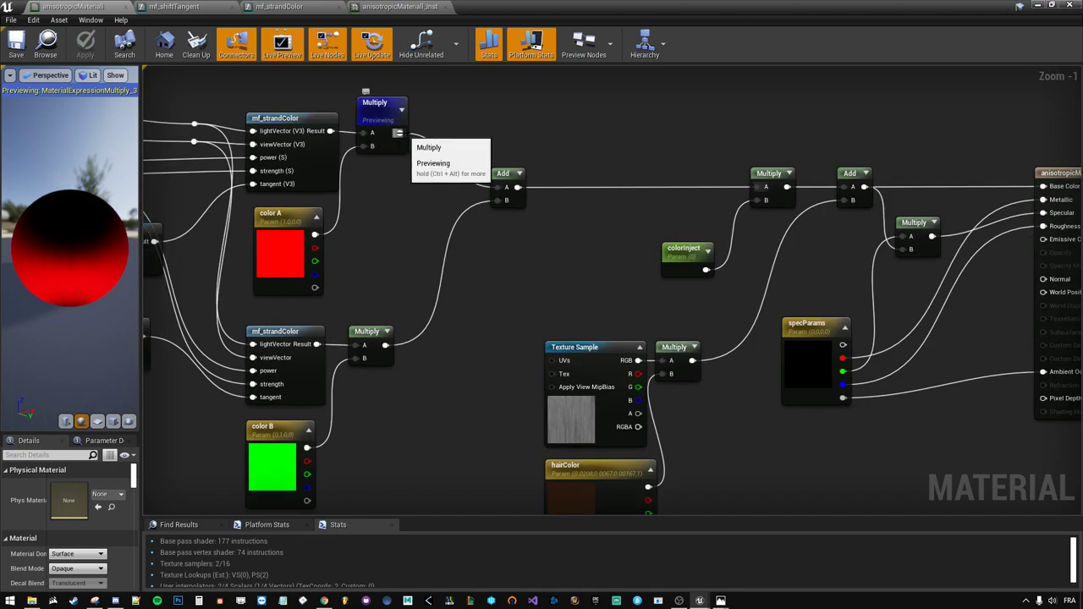
{"action": "left_click_drag", "start_coordinate": [419, 218], "coordinate": [418, 215]}
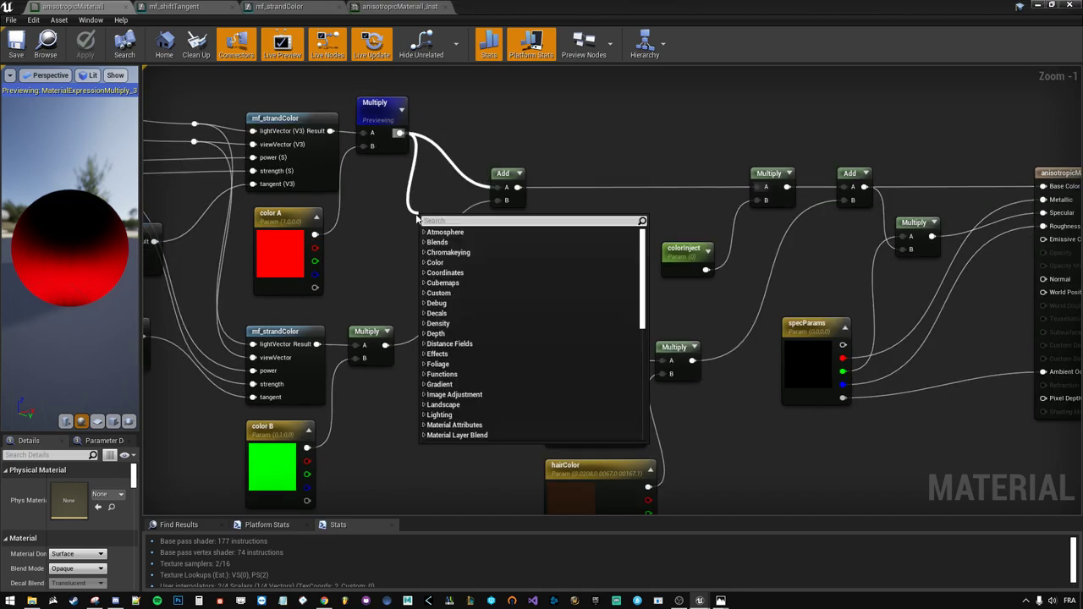
{"action": "type", "text": "multiply"}
{"action": "key", "text": "Return"}
{"action": "left_click_drag", "start_coordinate": [315, 287], "coordinate": [459, 225]}
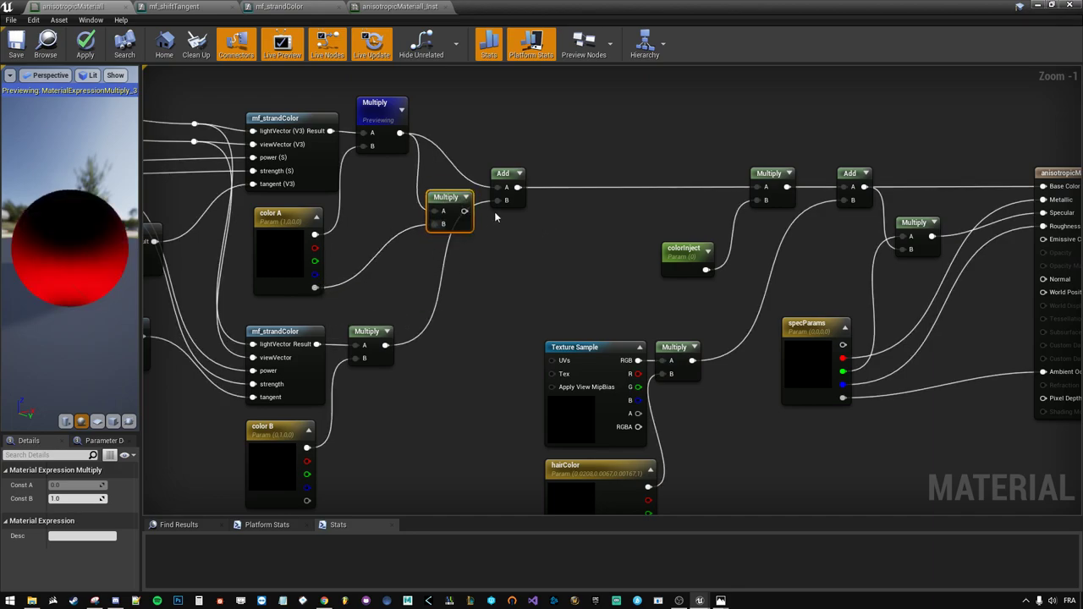
- Reposition nodes and paste a second Multiply fed by the lower green-tinted Multiply
{"action": "left_click_drag", "start_coordinate": [513, 202], "coordinate": [648, 202]}
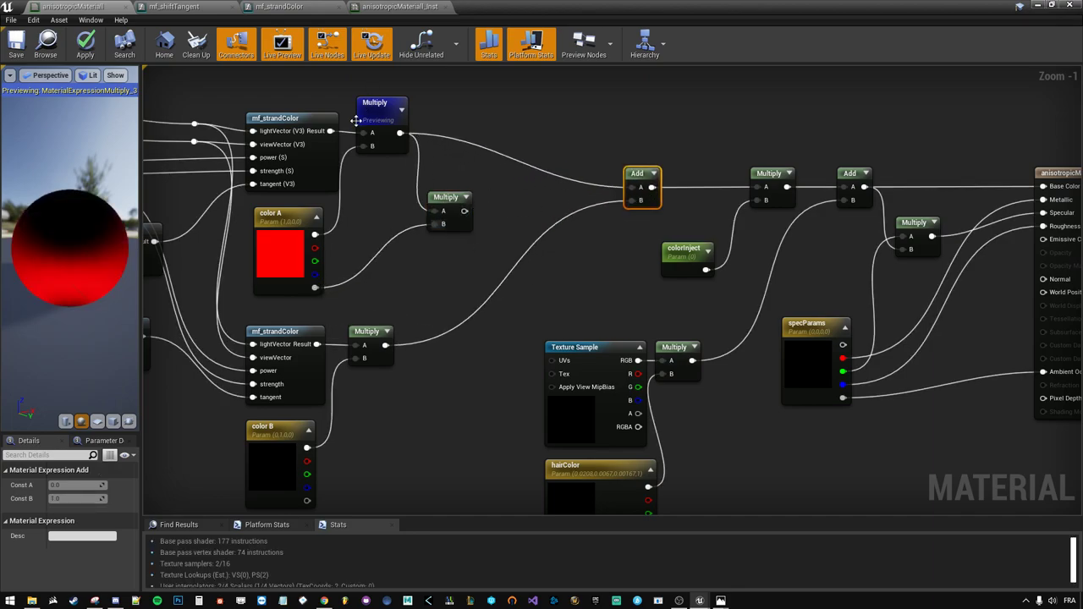
{"action": "left_click_drag", "start_coordinate": [430, 210], "coordinate": [430, 179]}
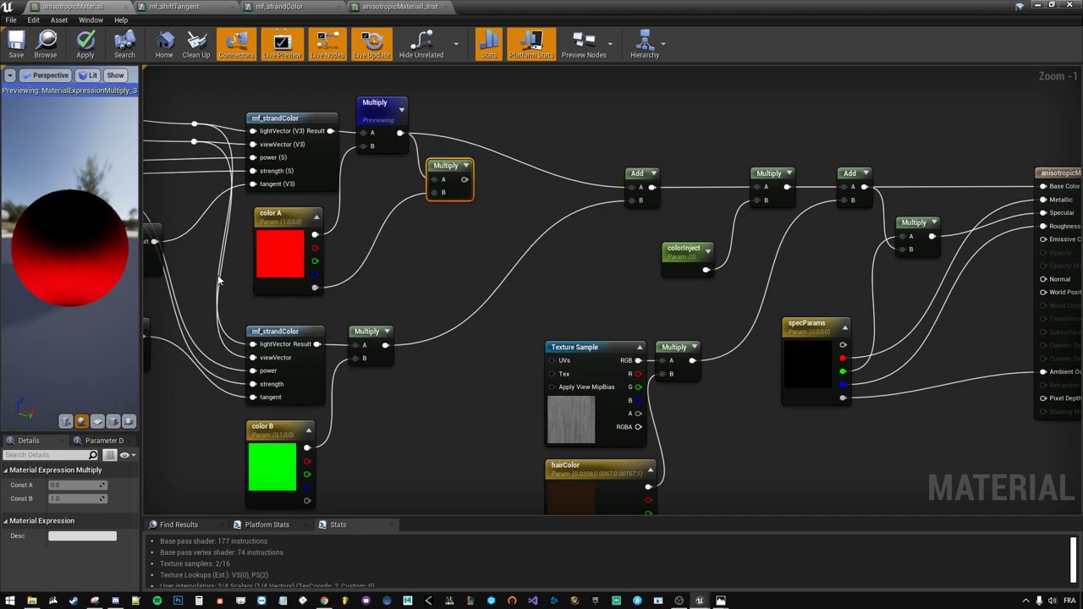
{"action": "key", "text": "ctrl+c"}
{"action": "key", "text": "ctrl+v"}
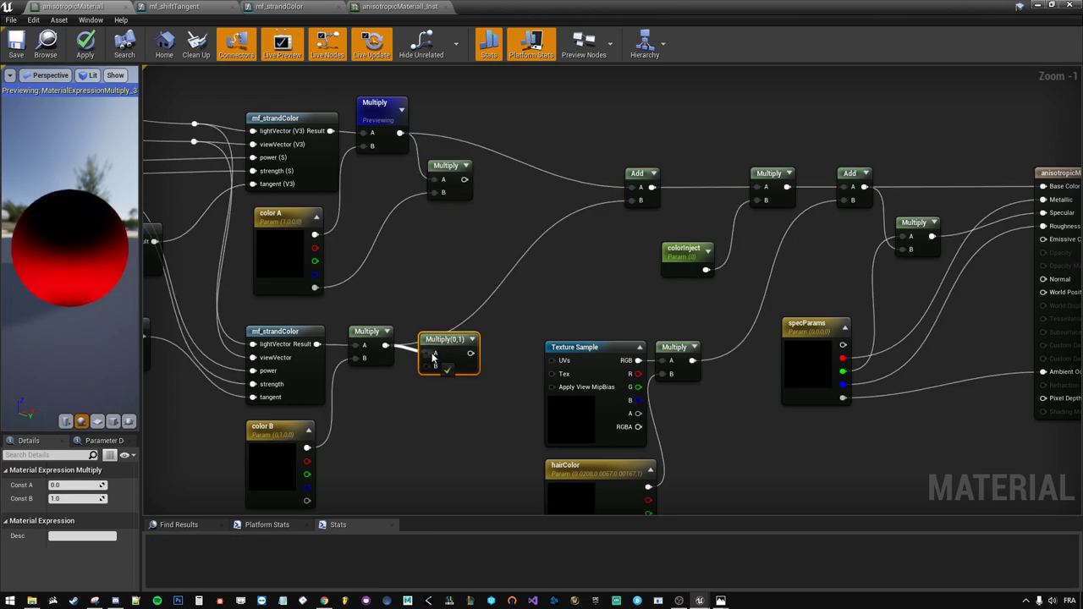
{"action": "mouse_move", "coordinate": [435, 365]}
{"action": "left_mouse_down"}
{"action": "mouse_move", "coordinate": [334, 471]}
{"action": "mouse_move", "coordinate": [306, 480]}
{"action": "mouse_move", "coordinate": [308, 470]}
{"action": "left_mouse_up"}
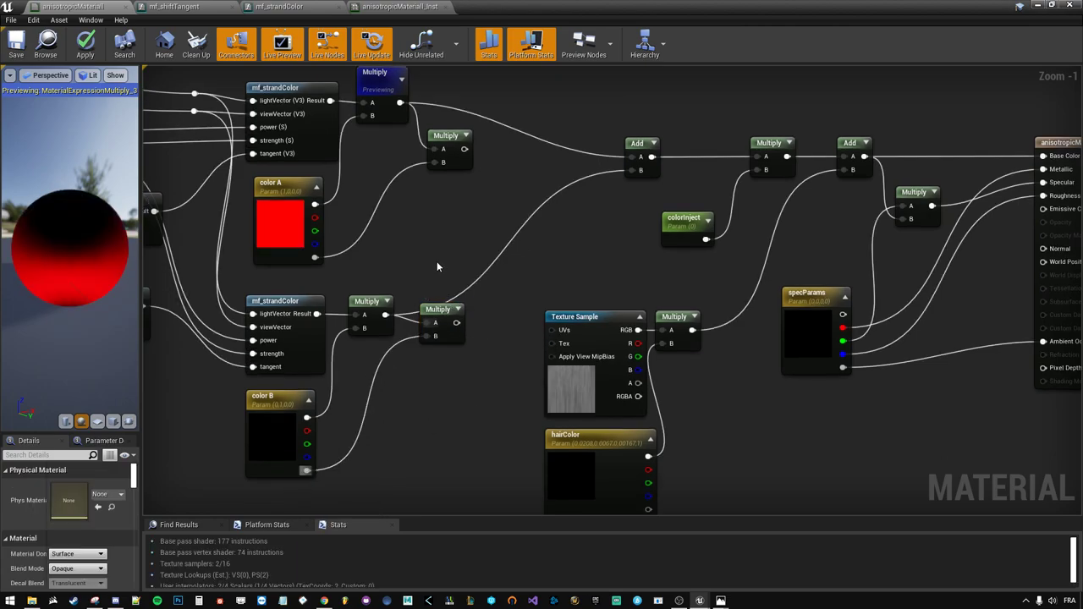
- Add an Add node summing the upper and lower alpha-scaled Multiply outputs
{"action": "right_click_drag", "start_coordinate": [437, 267], "coordinate": [408, 196]}
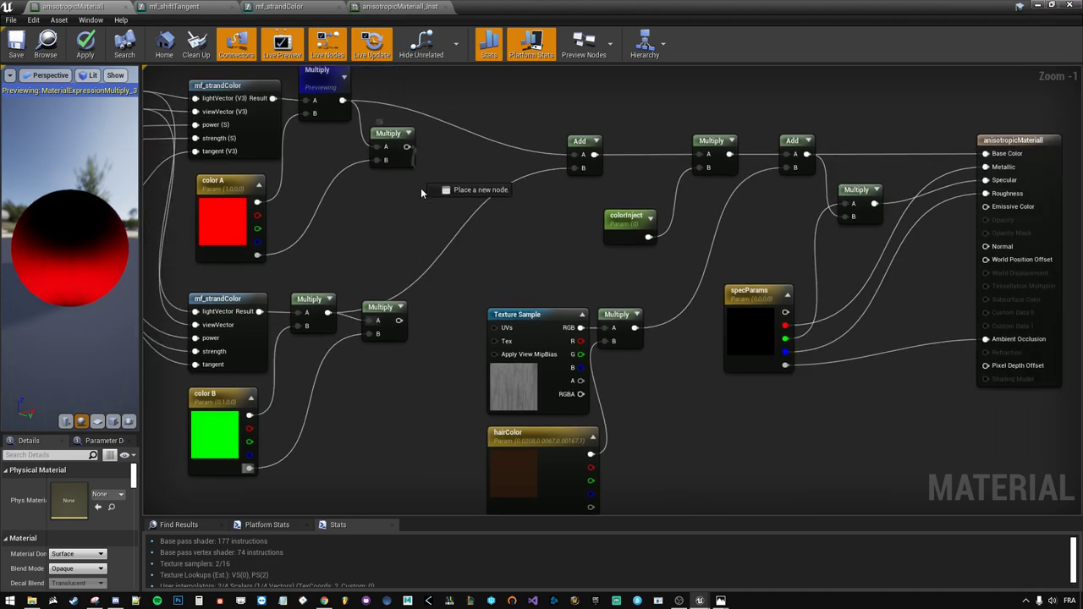
{"action": "left_click_drag", "start_coordinate": [407, 147], "coordinate": [423, 244]}
{"action": "key", "text": "Escape"}
{"action": "left_click", "coordinate": [432, 243]}
{"action": "left_click_drag", "start_coordinate": [398, 320], "coordinate": [447, 271]}
{"action": "left_click", "coordinate": [438, 316]}
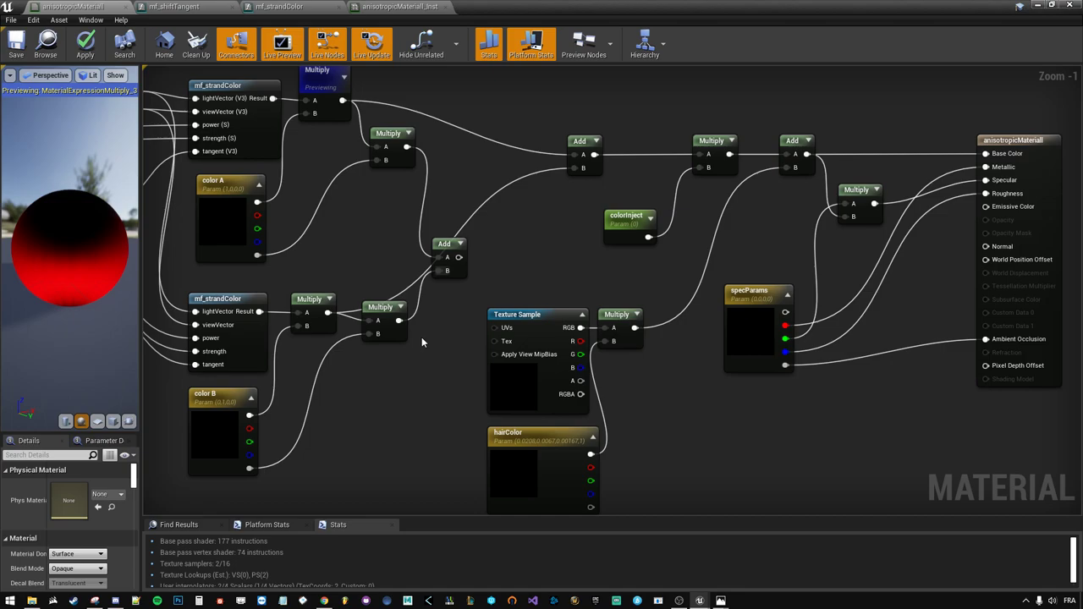
- Group the two Multiplies and the Add, move them down-right, and add a wire reroute
{"action": "right_click_drag", "start_coordinate": [421, 337], "coordinate": [395, 338]}
{"action": "left_click_drag", "start_coordinate": [349, 335], "coordinate": [357, 288]}
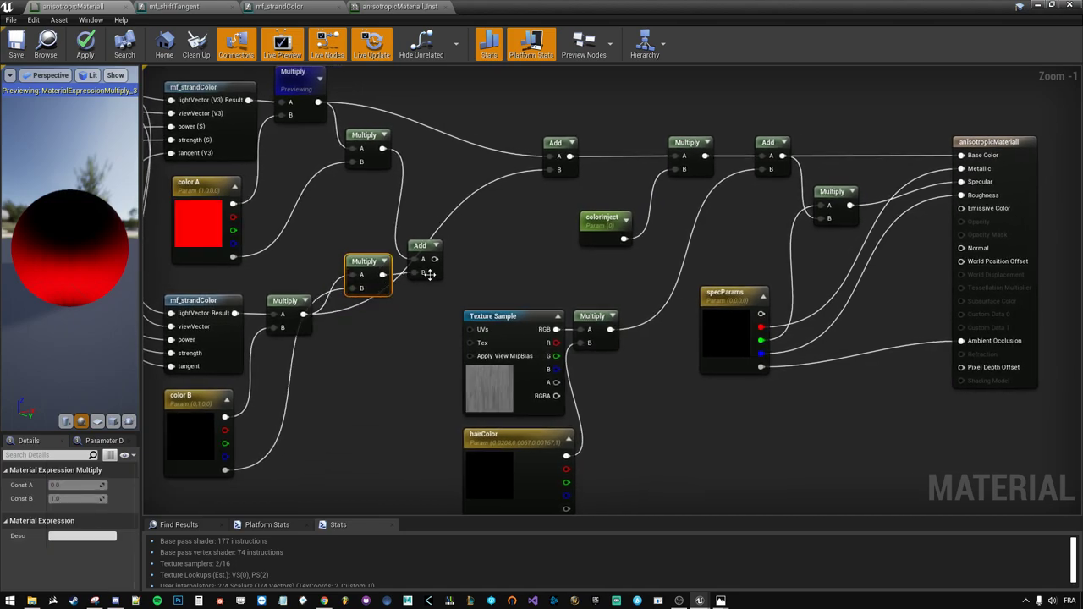
{"action": "mouse_move", "coordinate": [431, 275]}
{"action": "left_mouse_down"}
{"action": "mouse_move", "coordinate": [440, 149]}
{"action": "mouse_move", "coordinate": [433, 170]}
{"action": "left_mouse_up"}
{"action": "left_click_drag", "start_coordinate": [370, 262], "coordinate": [370, 193]}
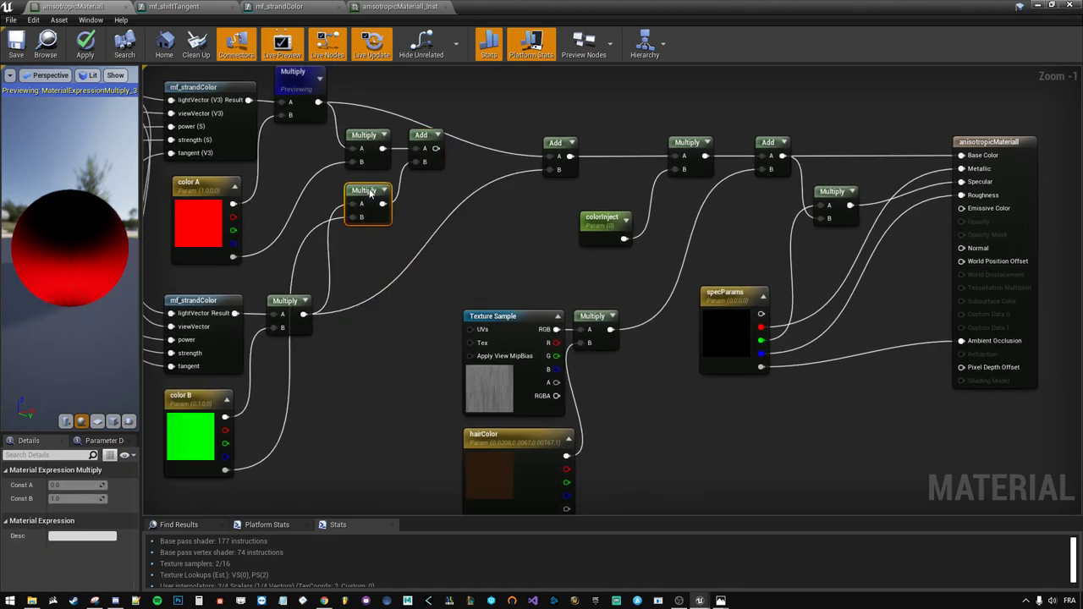
{"action": "left_click_drag", "start_coordinate": [446, 217], "coordinate": [342, 123]}
{"action": "mouse_move", "coordinate": [372, 166]}
{"action": "left_mouse_down"}
{"action": "mouse_move", "coordinate": [451, 246]}
{"action": "mouse_move", "coordinate": [451, 182]}
{"action": "mouse_move", "coordinate": [496, 244]}
{"action": "left_mouse_up"}
{"action": "left_click", "coordinate": [423, 254]}
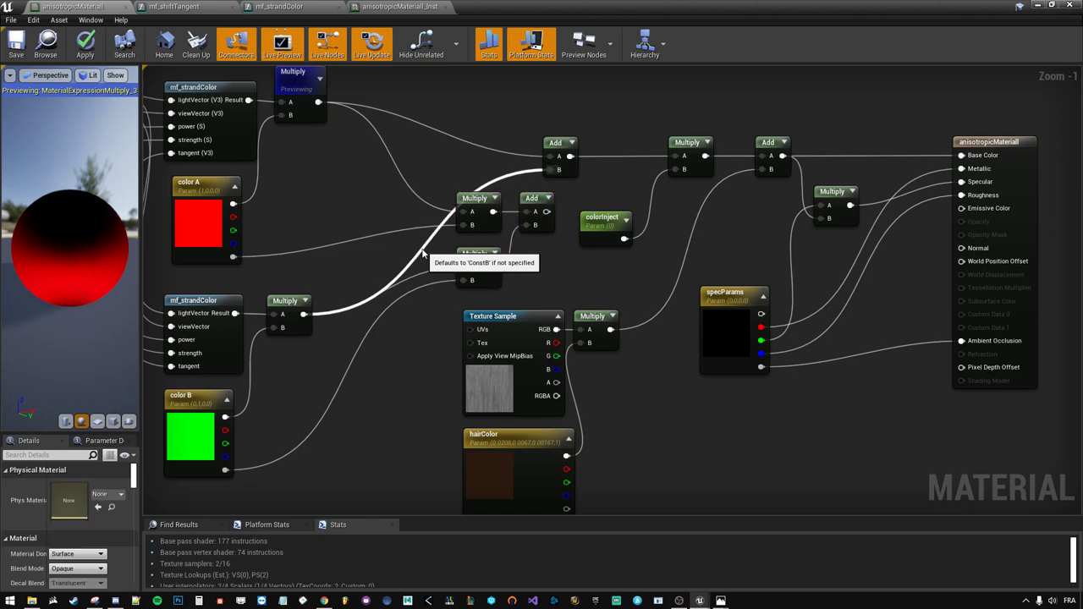
{"action": "double_click", "coordinate": [423, 254]}
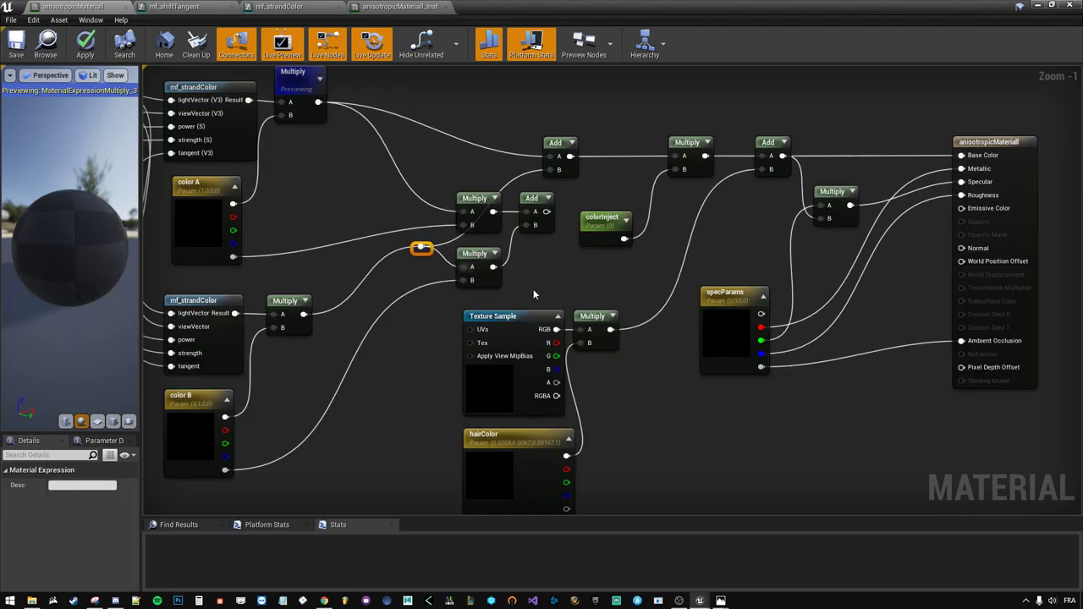
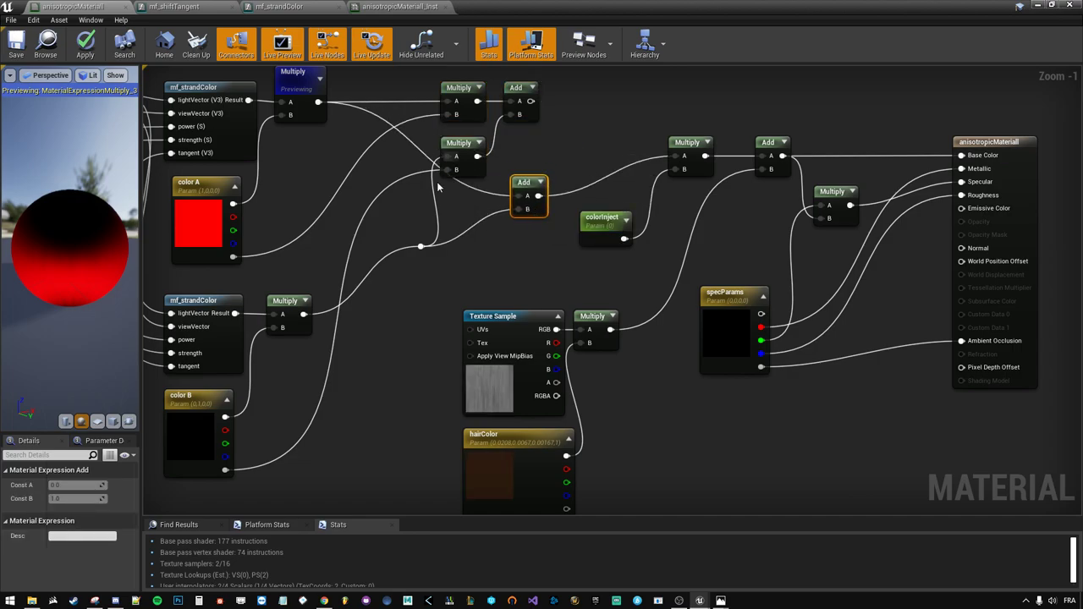
- Place a Fresnel node in the empty graph space above the Multiply and Add nodes
{"action": "right_click_drag", "start_coordinate": [491, 257], "coordinate": [448, 333]}
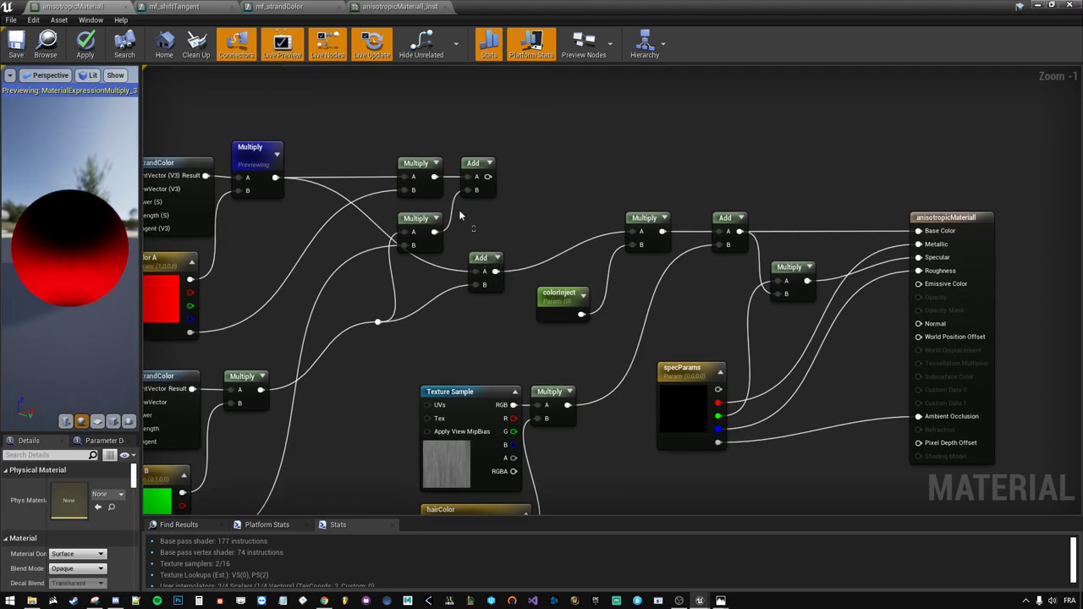
{"action": "left_click_drag", "start_coordinate": [398, 222], "coordinate": [512, 156]}
{"action": "scroll", "coordinate": [444, 159], "scroll_direction": "down", "scroll_amount": 1}
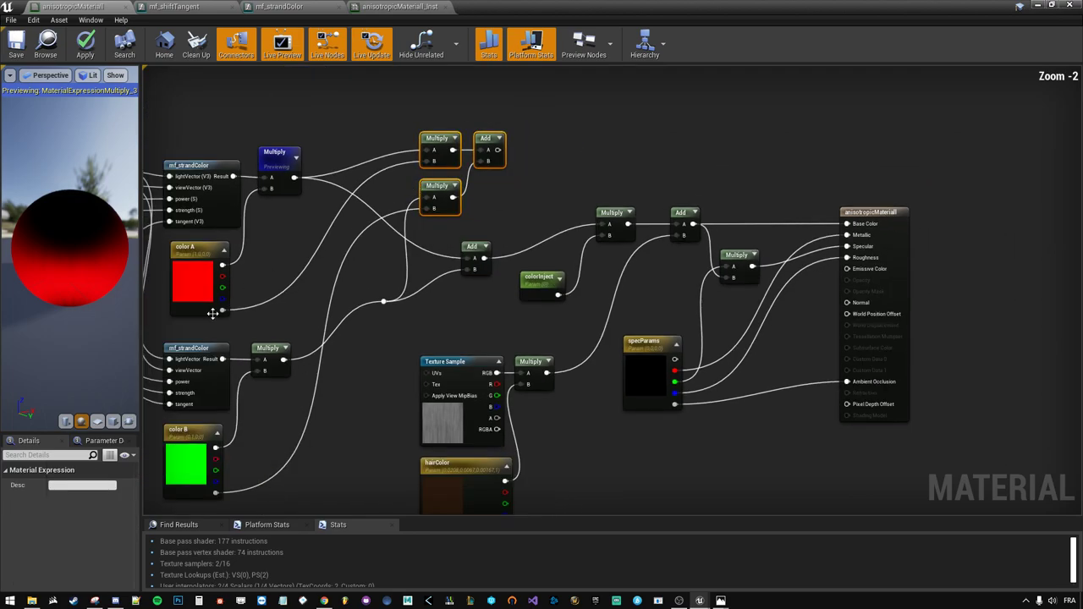
{"action": "left_click", "coordinate": [560, 175]}
{"action": "right_click_drag", "start_coordinate": [560, 175], "coordinate": [468, 207]}
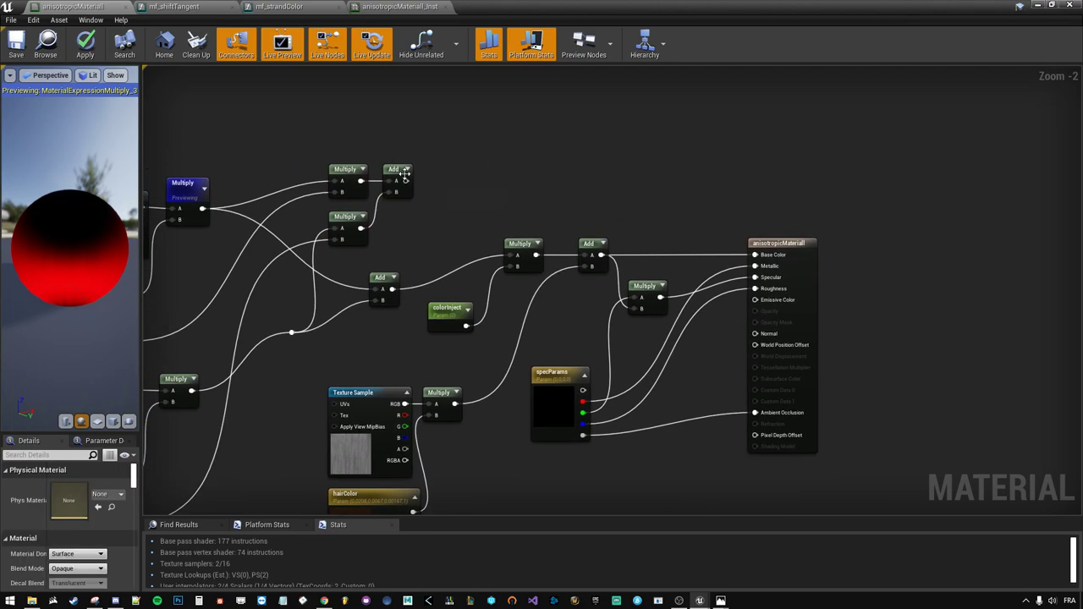
{"action": "right_click", "coordinate": [430, 129]}
{"action": "type", "text": "fresnel"}
{"action": "key", "text": "Return"}
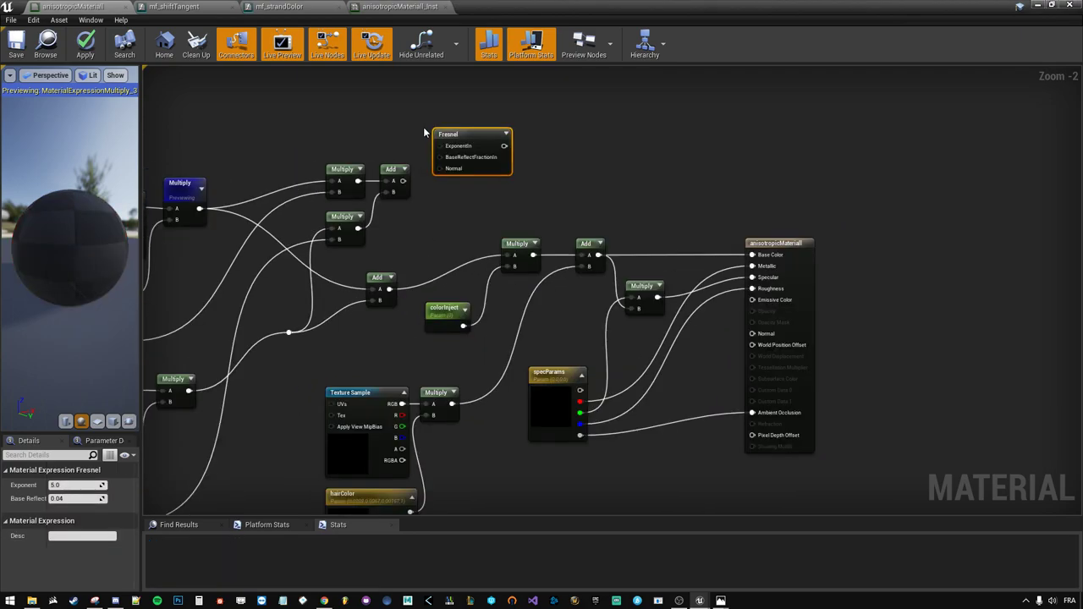
{"action": "scroll", "coordinate": [432, 131], "scroll_direction": "up", "scroll_amount": 2}
- Preview the Fresnel node on the sphere and orbit to inspect its rim
{"action": "right_click", "coordinate": [465, 135]}
{"action": "left_click", "coordinate": [467, 141]}
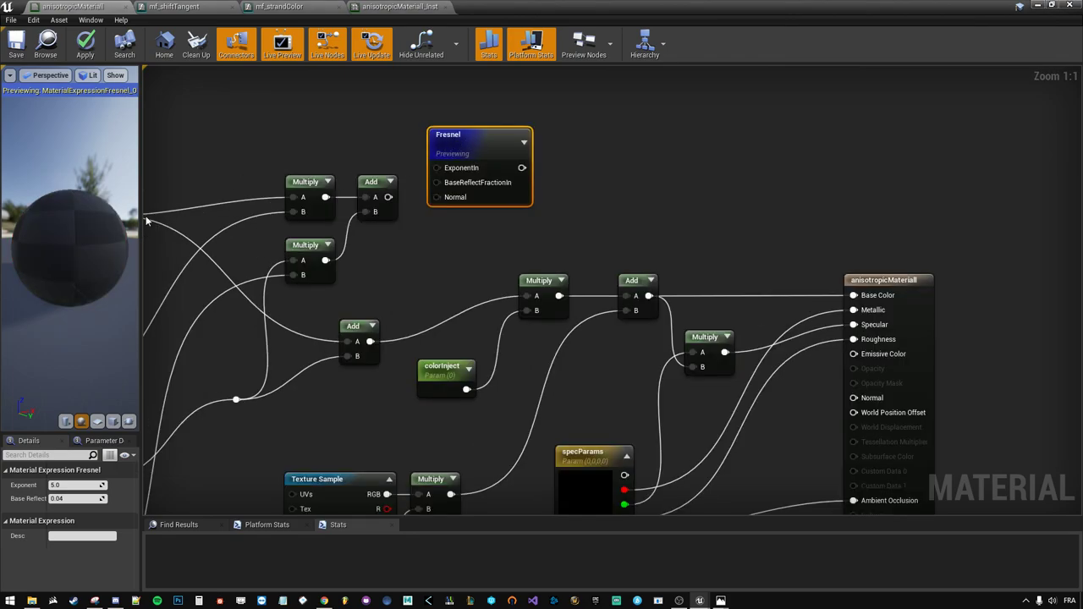
{"action": "left_click_drag", "start_coordinate": [143, 217], "coordinate": [219, 217]}
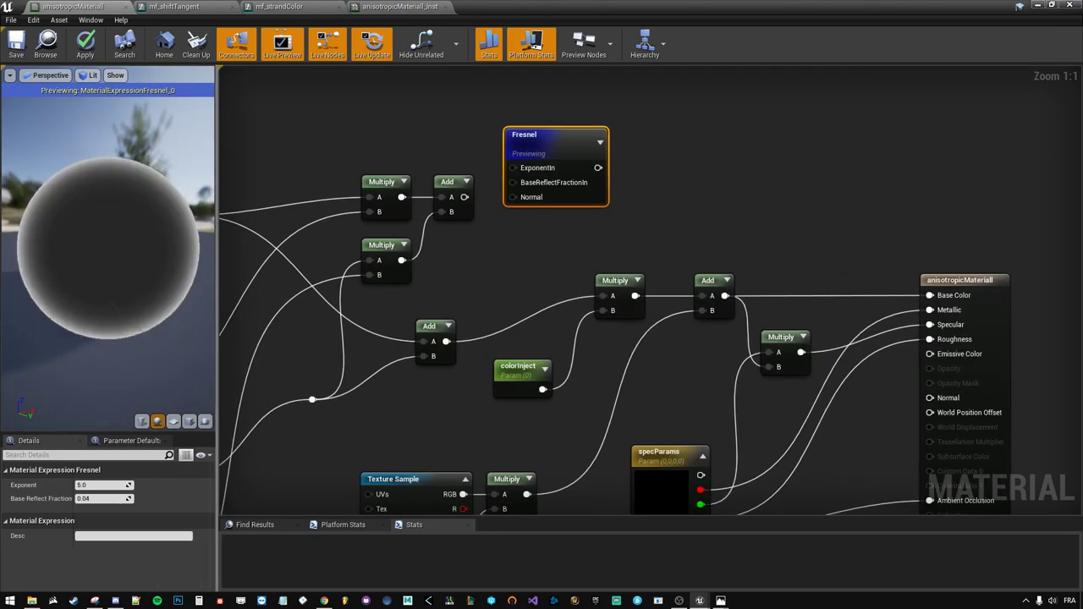
{"action": "left_click_drag", "start_coordinate": [107, 254], "coordinate": [169, 254]}
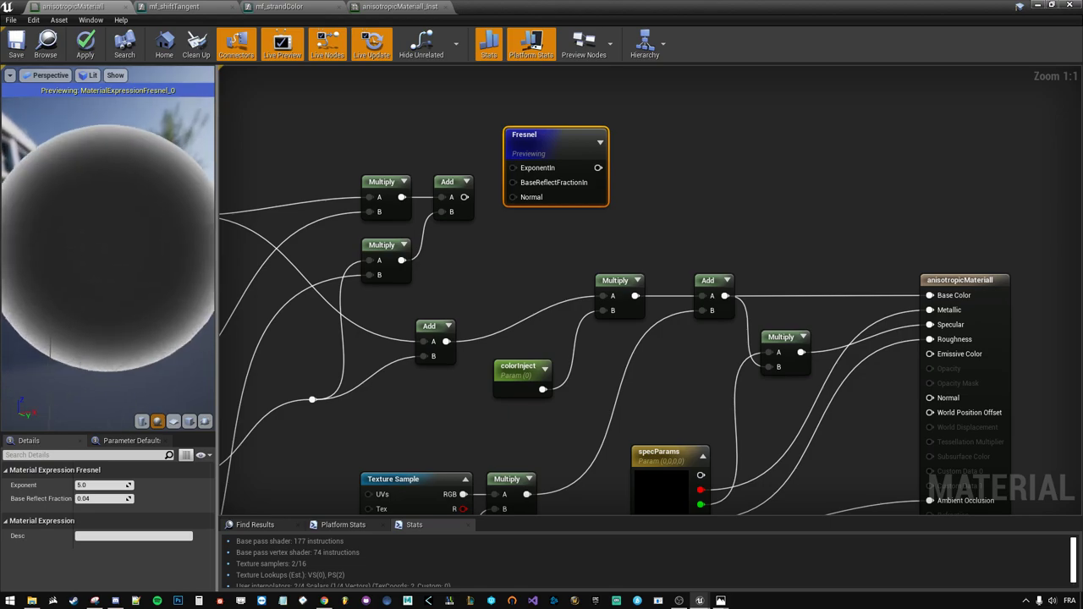
{"action": "left_click_drag", "start_coordinate": [99, 257], "coordinate": [34, 245]}
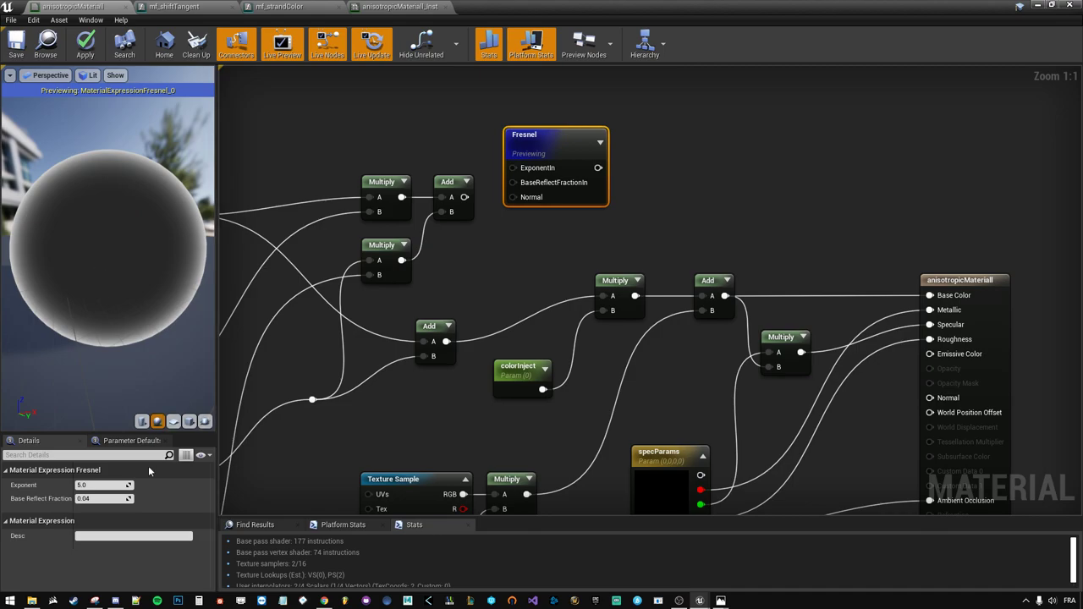
- Set the Fresnel Base Reflect Fraction to 0.0 and check the brighter rim
{"action": "type", "text": "0"}
{"action": "key", "text": "Return"}
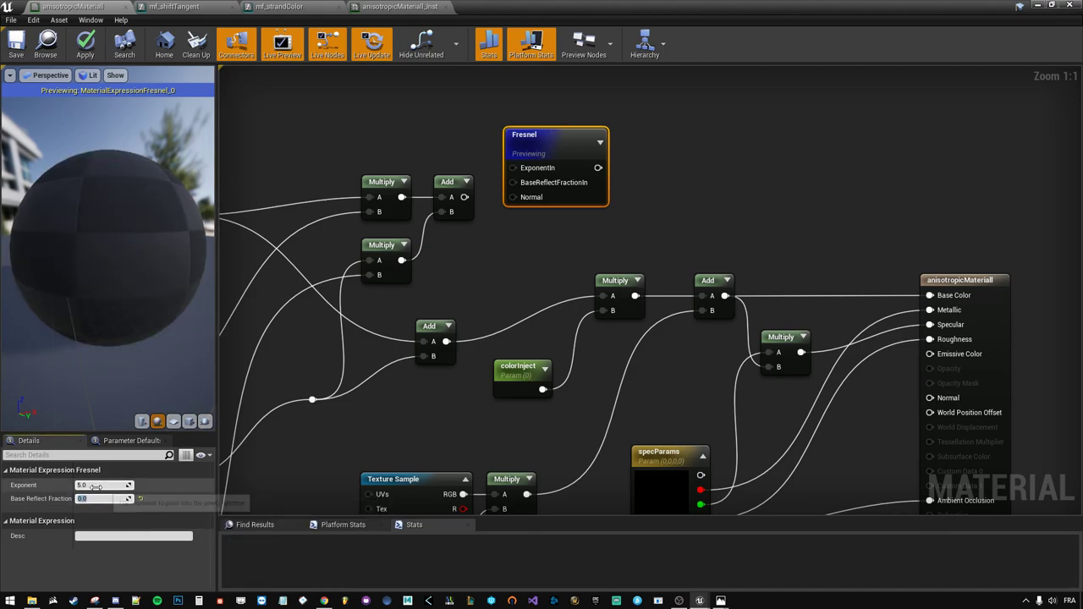
{"action": "left_click_drag", "start_coordinate": [177, 214], "coordinate": [159, 278]}
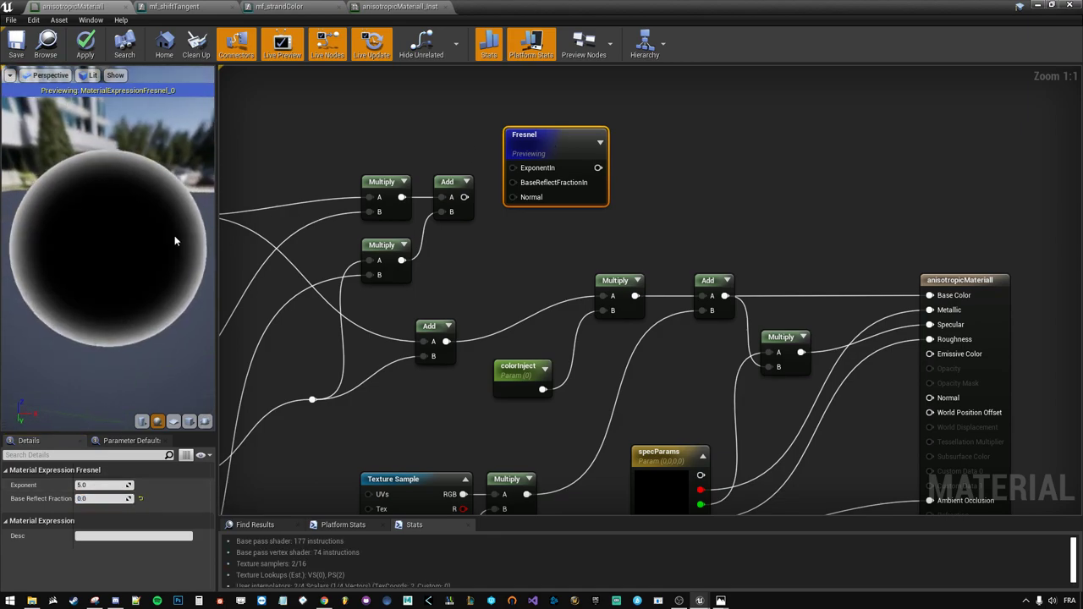
{"action": "left_click_drag", "start_coordinate": [181, 231], "coordinate": [153, 226]}
{"action": "left_click", "coordinate": [650, 156]}
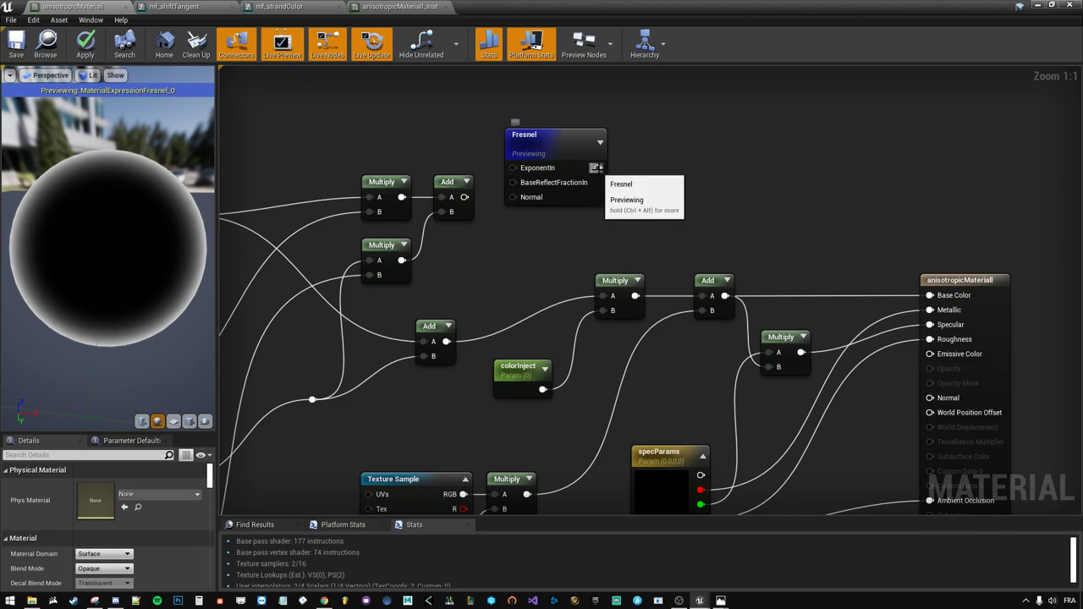
{"action": "left_click_drag", "start_coordinate": [606, 172], "coordinate": [630, 166]}
- Chain a Saturate node and a 1-x node after the Fresnel output
{"action": "left_click", "coordinate": [668, 290]}
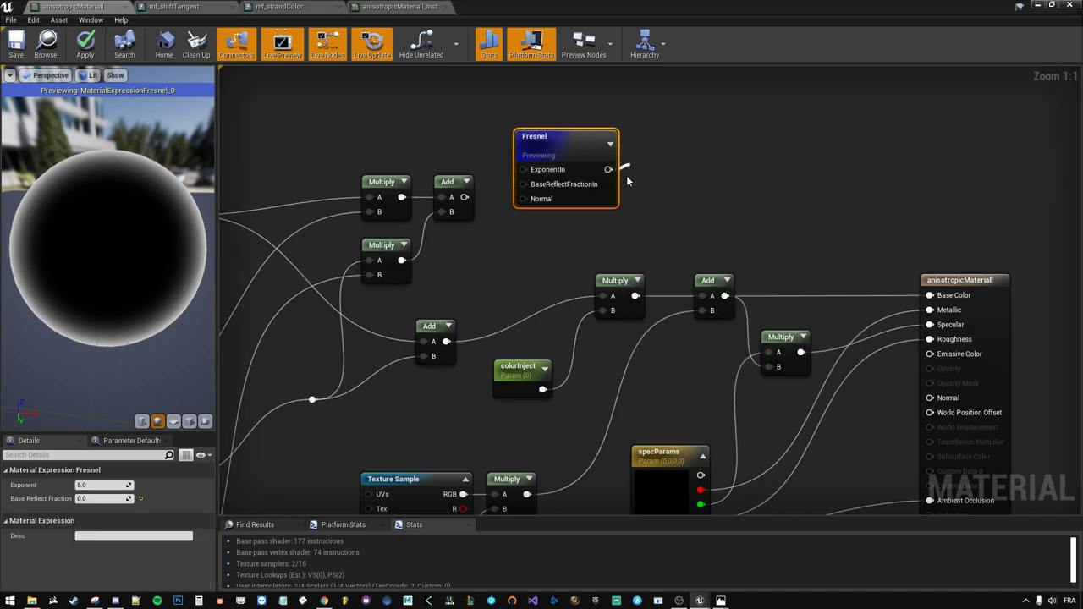
{"action": "left_click", "coordinate": [767, 184]}
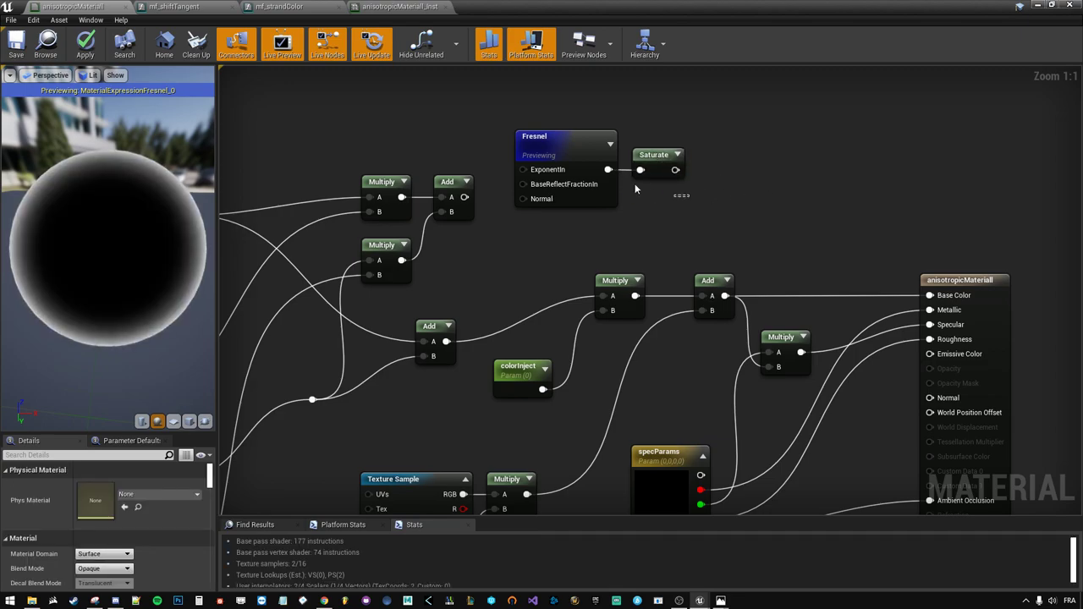
{"action": "left_click_drag", "start_coordinate": [551, 135], "coordinate": [394, 78]}
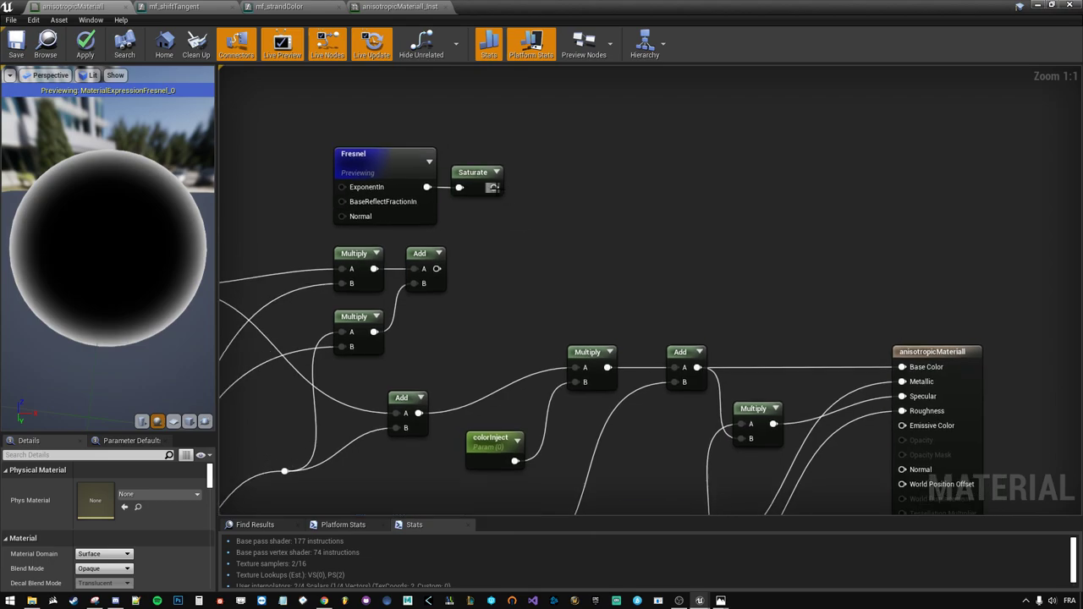
{"action": "left_click_drag", "start_coordinate": [494, 187], "coordinate": [535, 195]}
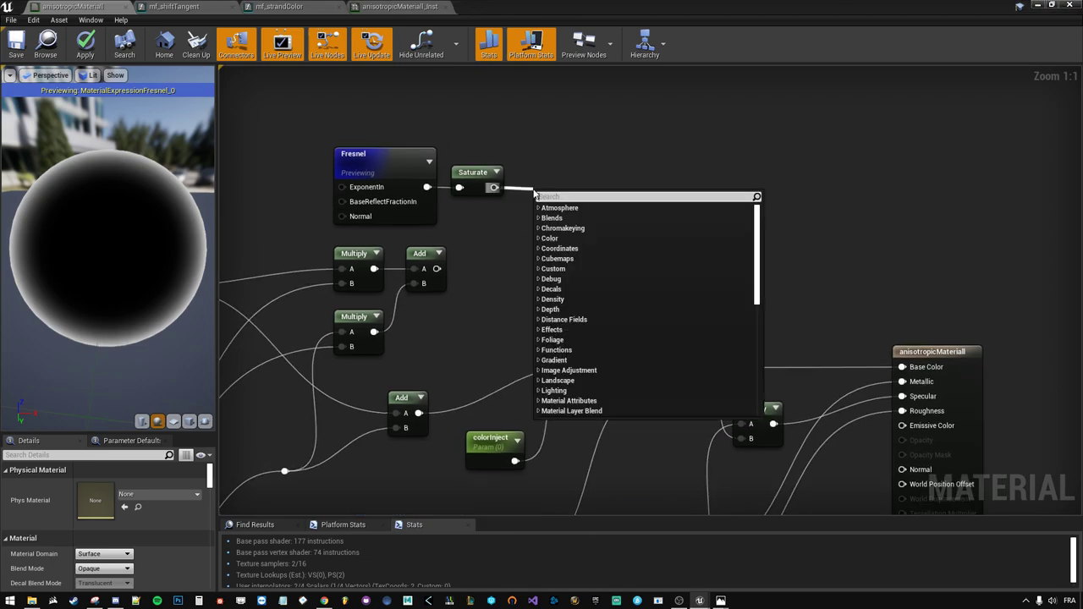
{"action": "type", "text": "1-x"}
{"action": "key", "text": "Return"}
{"action": "left_click_drag", "start_coordinate": [548, 201], "coordinate": [538, 177]}
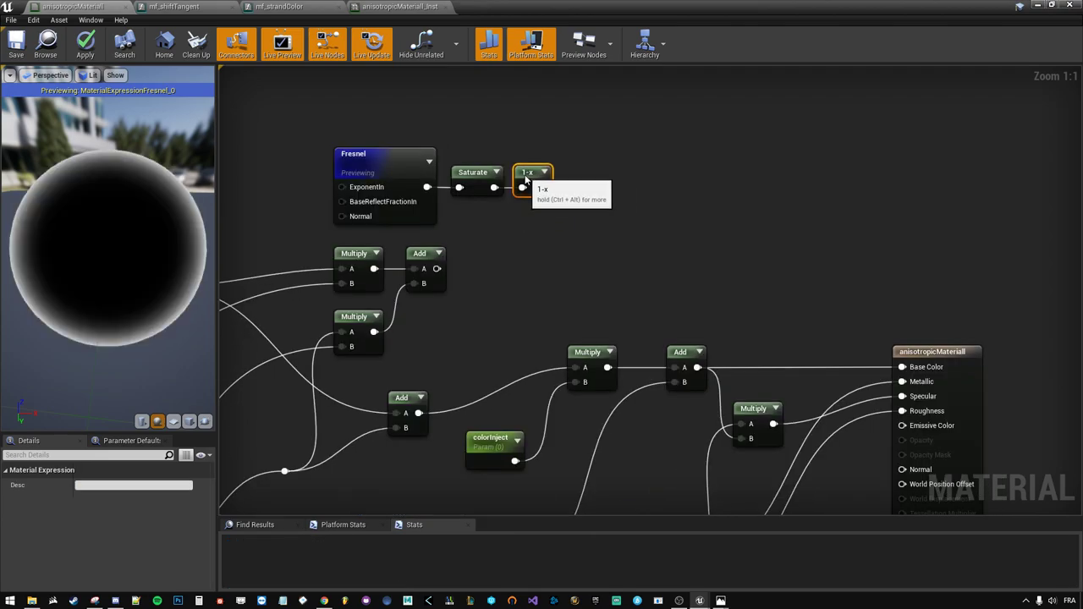
{"action": "left_click", "coordinate": [521, 246]}
{"action": "mouse_move", "coordinate": [551, 235]}
{"action": "left_mouse_down"}
{"action": "mouse_move", "coordinate": [333, 145]}
{"action": "mouse_move", "coordinate": [345, 123]}
{"action": "left_mouse_up"}
- Multiply the 1-x result by the highlights' Add and feed it into Emissive Color
{"action": "left_click_drag", "start_coordinate": [505, 151], "coordinate": [544, 160]}
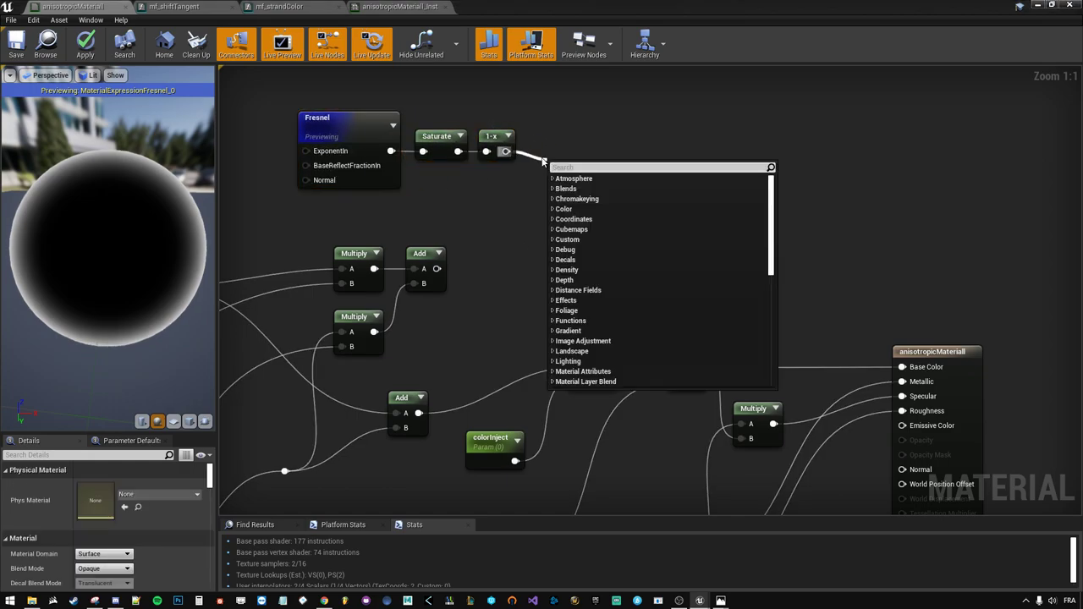
{"action": "type", "text": "multiply"}
{"action": "key", "text": "Return"}
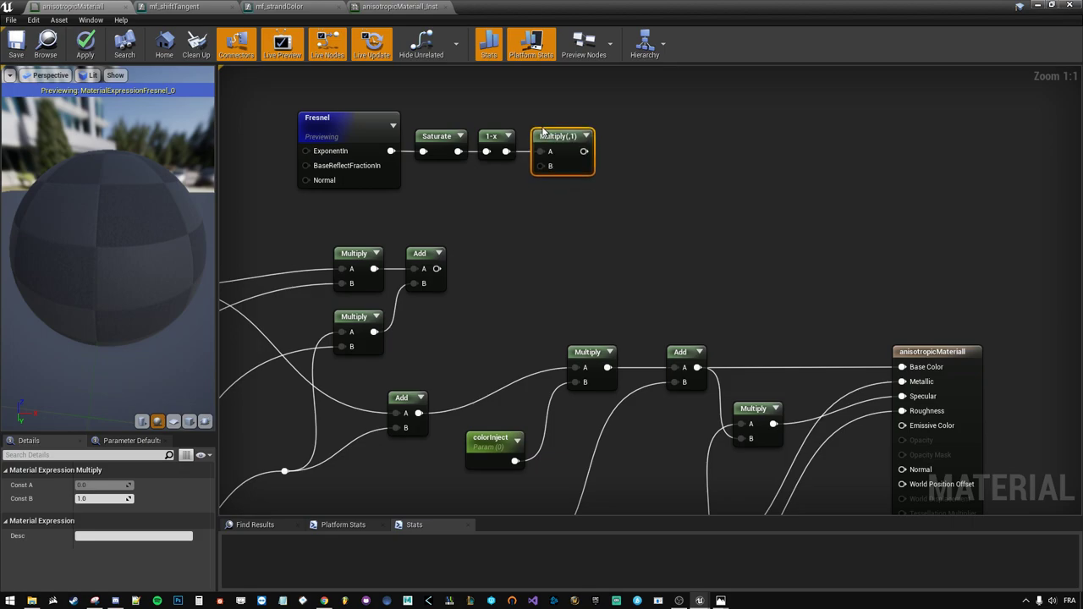
{"action": "left_click", "coordinate": [527, 198]}
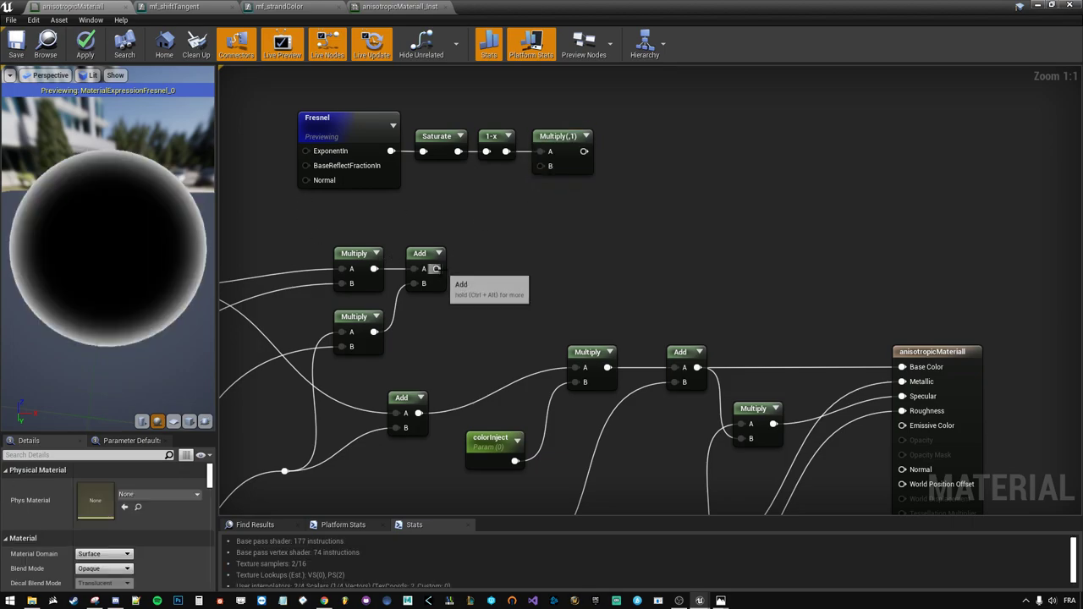
{"action": "mouse_move", "coordinate": [436, 269]}
{"action": "left_mouse_down"}
{"action": "mouse_move", "coordinate": [567, 180]}
{"action": "mouse_move", "coordinate": [545, 170]}
{"action": "left_mouse_up"}
{"action": "scroll", "coordinate": [578, 230], "scroll_direction": "down", "scroll_amount": 1}
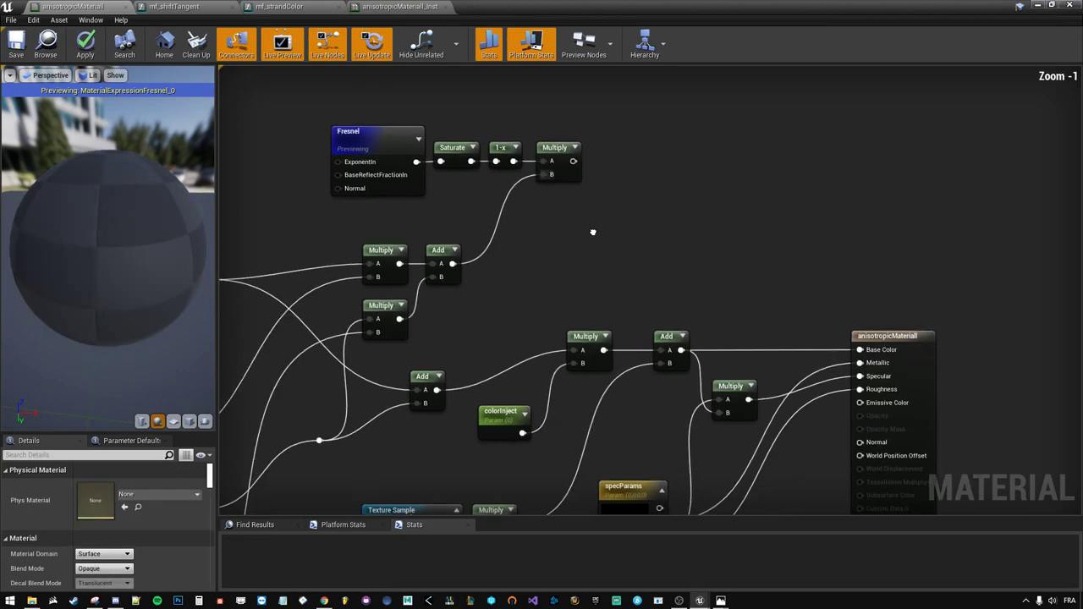
{"action": "right_click_drag", "start_coordinate": [583, 174], "coordinate": [506, 145]}
{"action": "left_click_drag", "start_coordinate": [495, 136], "coordinate": [786, 382]}
{"action": "right_click_drag", "start_coordinate": [289, 118], "coordinate": [495, 171]}
- Stop previewing the Fresnel node and apply the material
{"action": "right_click", "coordinate": [495, 172]}
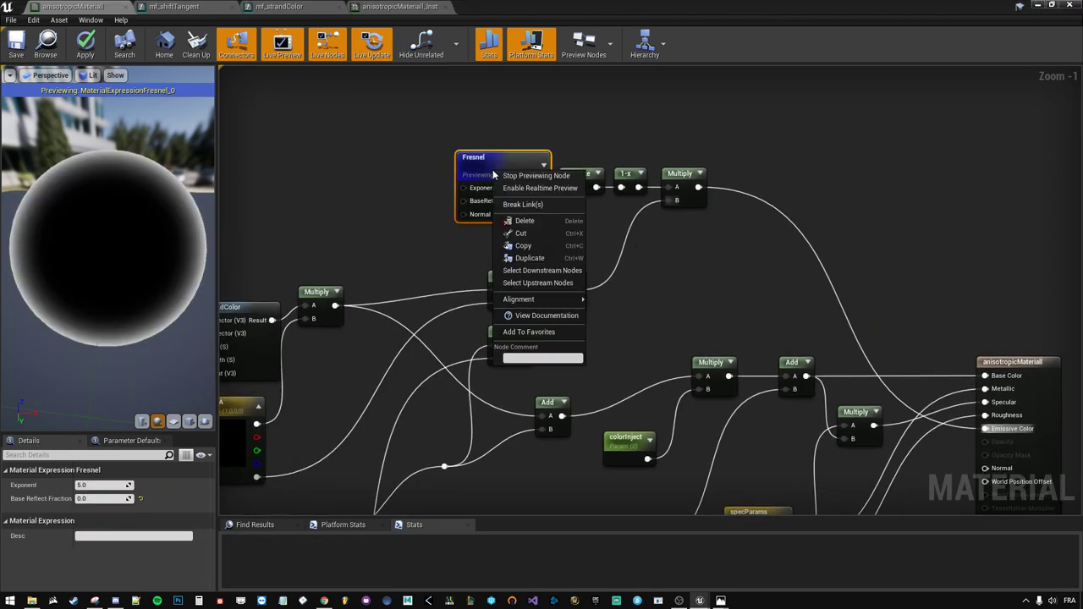
{"action": "left_click", "coordinate": [508, 181]}
{"action": "left_click", "coordinate": [381, 135]}
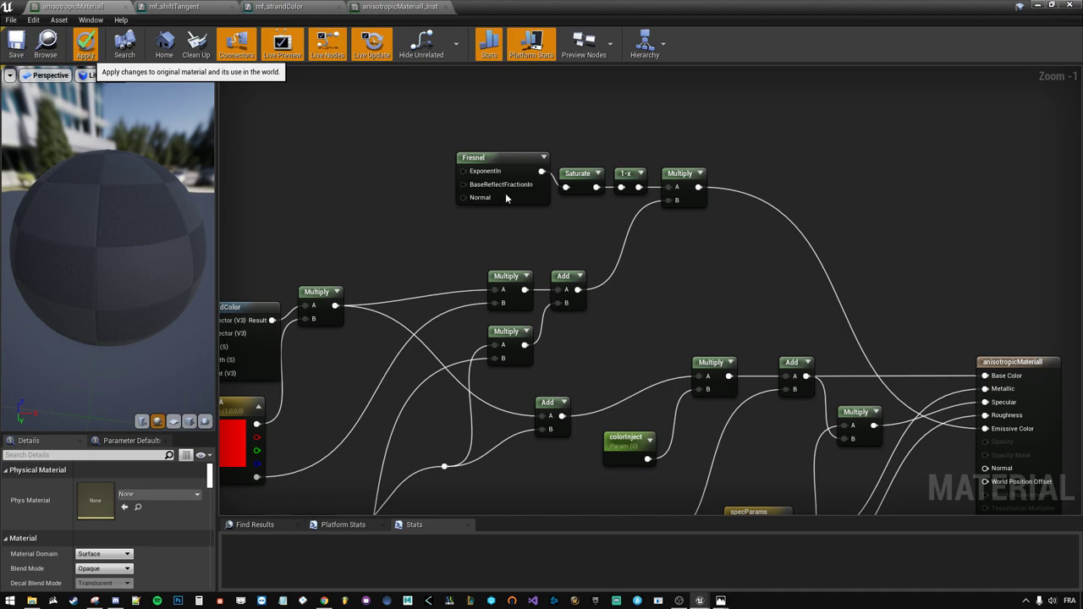
{"action": "left_click", "coordinate": [85, 42]}
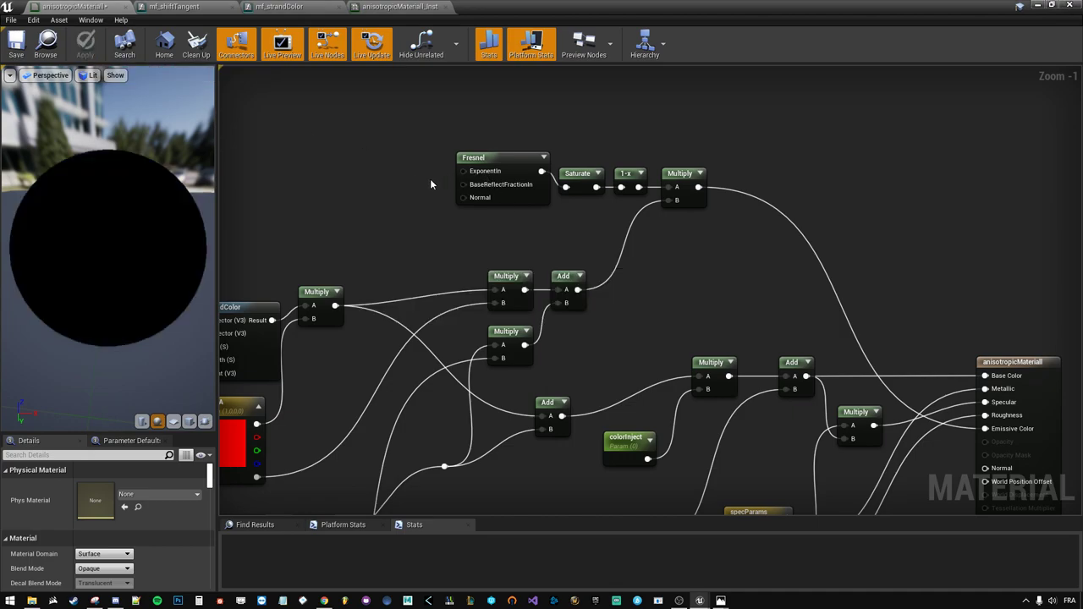
{"action": "right_click_drag", "start_coordinate": [433, 184], "coordinate": [439, 119]}
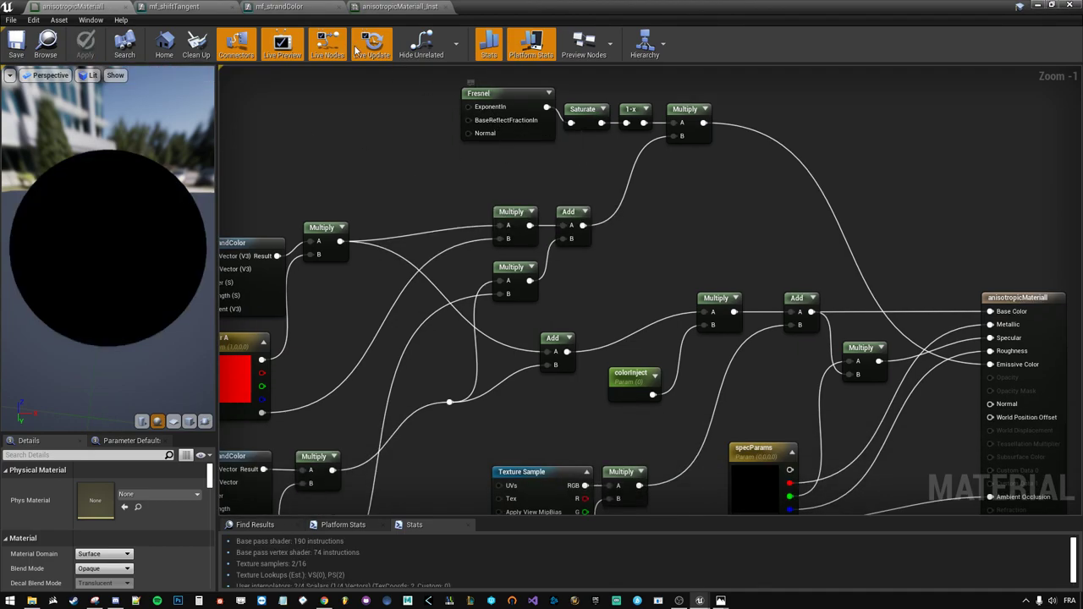
- In the material instance, override color A and color B and raise color A's alpha to 1.382225
{"action": "left_click", "coordinate": [175, 7]}
{"action": "left_click", "coordinate": [378, 6]}
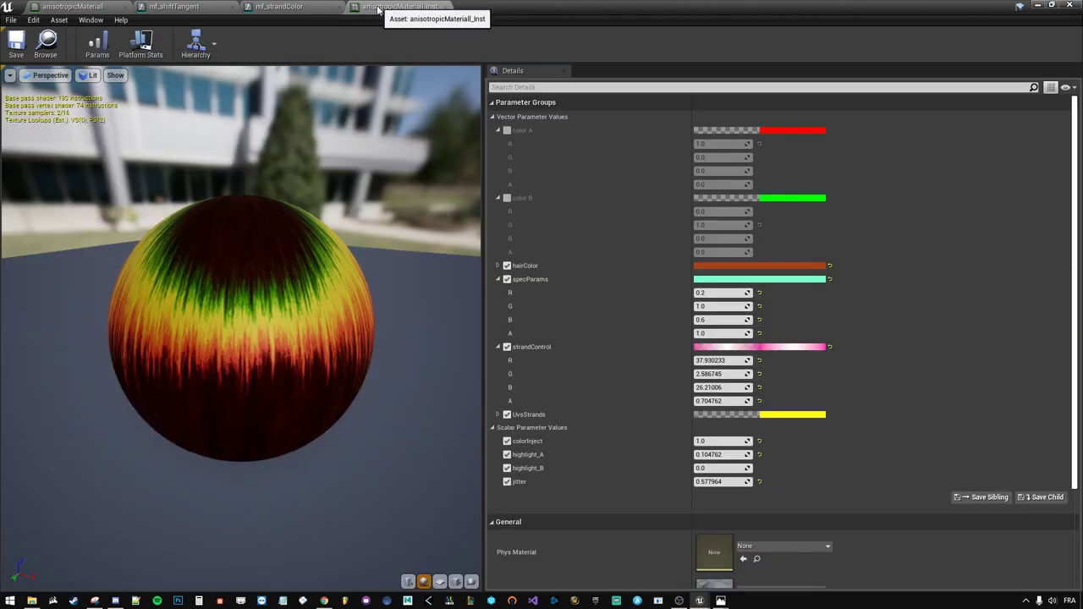
{"action": "left_click_drag", "start_coordinate": [186, 271], "coordinate": [264, 271]}
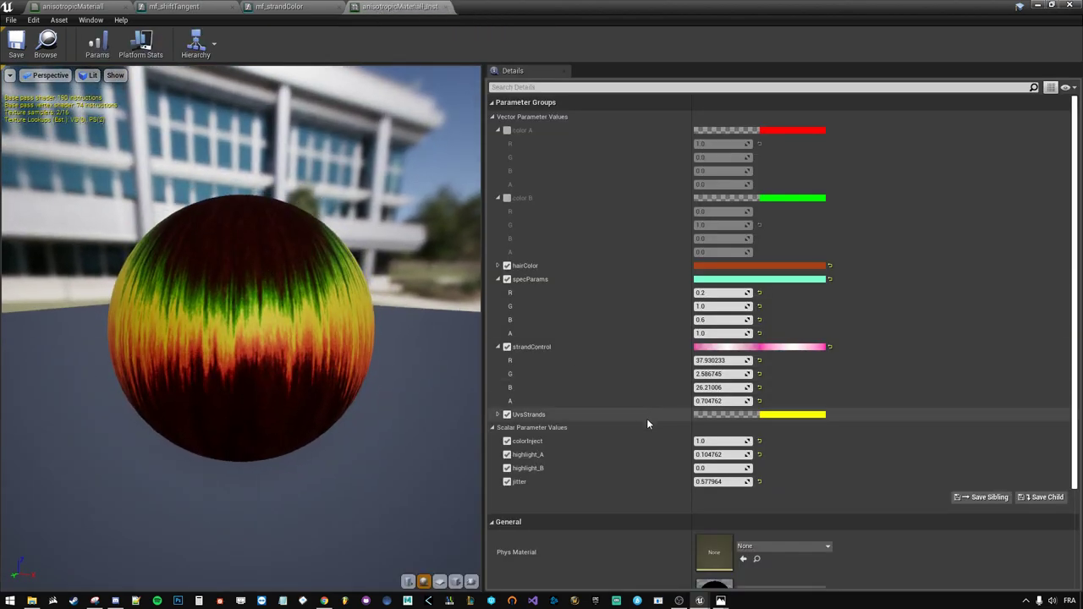
{"action": "left_click", "coordinate": [507, 198]}
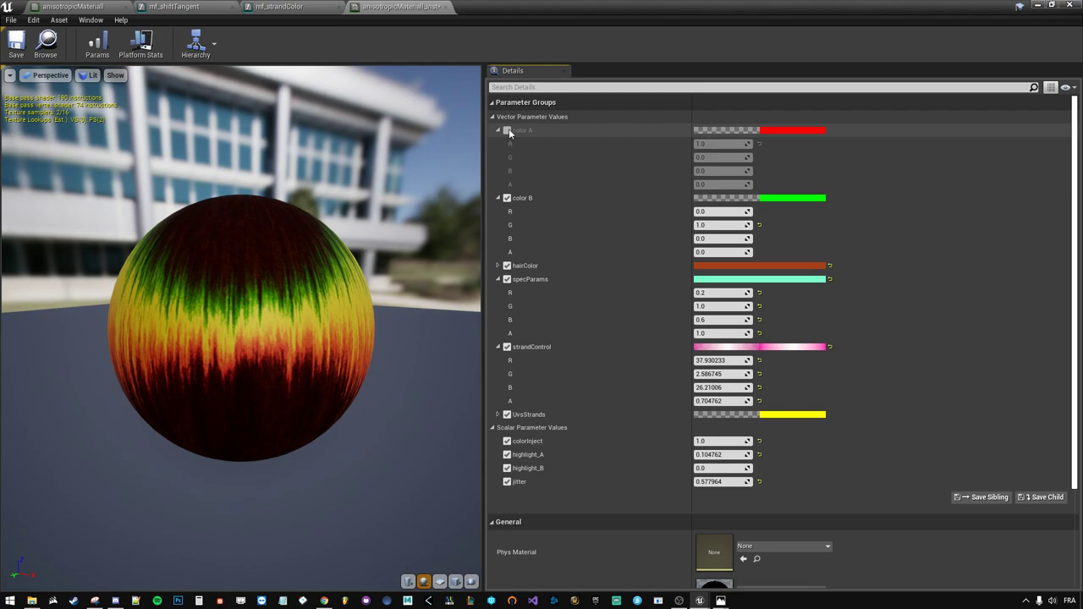
{"action": "left_click", "coordinate": [507, 131]}
{"action": "mouse_move", "coordinate": [722, 184]}
{"action": "left_mouse_down"}
{"action": "mouse_move", "coordinate": [889, 184]}
{"action": "mouse_move", "coordinate": [693, 184]}
{"action": "left_mouse_up"}
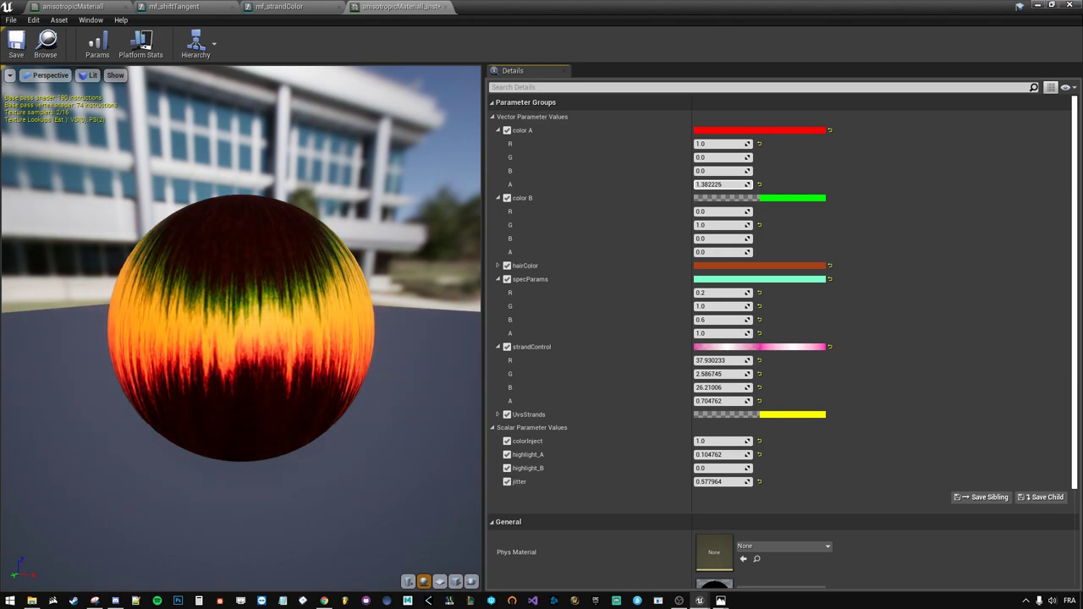
- Return to the base material graph and select the tangent group's 1,0,0 constant
{"action": "left_click", "coordinate": [280, 6]}
{"action": "left_click", "coordinate": [105, 6]}
{"action": "scroll", "coordinate": [350, 230], "scroll_direction": "down", "scroll_amount": 3}
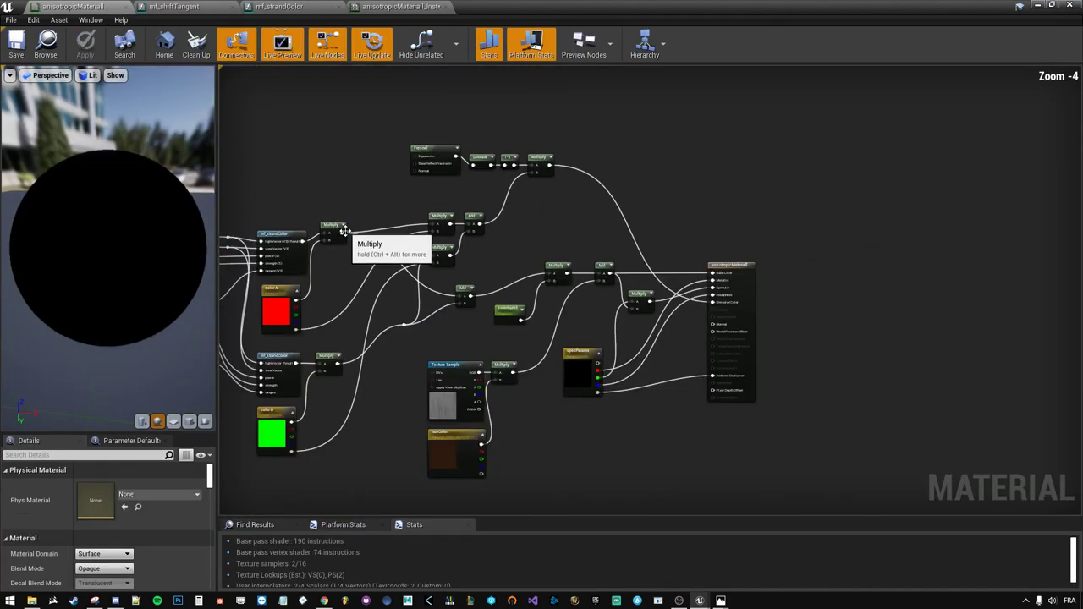
{"action": "right_click_drag", "start_coordinate": [350, 230], "coordinate": [448, 218]}
{"action": "scroll", "coordinate": [444, 237], "scroll_direction": "up", "scroll_amount": 3}
{"action": "left_click", "coordinate": [470, 317]}
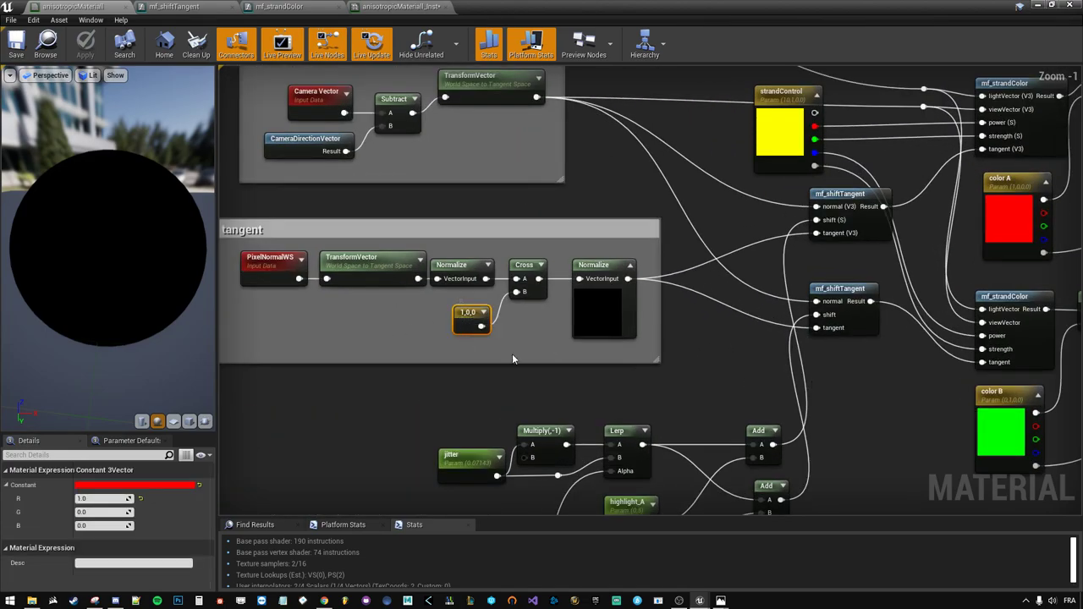
{"action": "right_click_drag", "start_coordinate": [242, 278], "coordinate": [286, 281]}
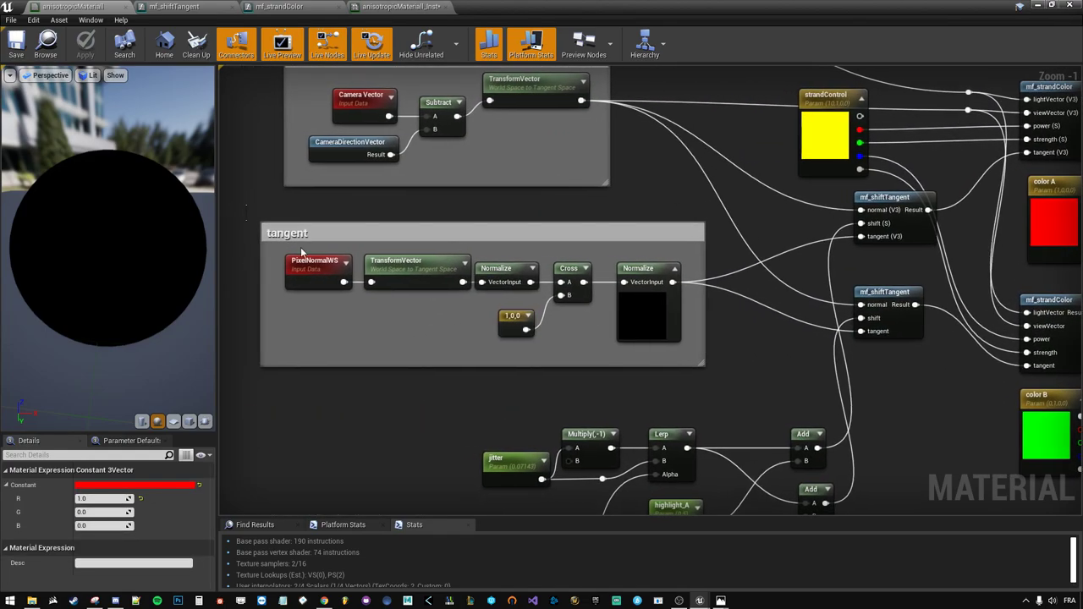
{"action": "left_click_drag", "start_coordinate": [251, 214], "coordinate": [748, 395]}
{"action": "left_click", "coordinate": [506, 317]}
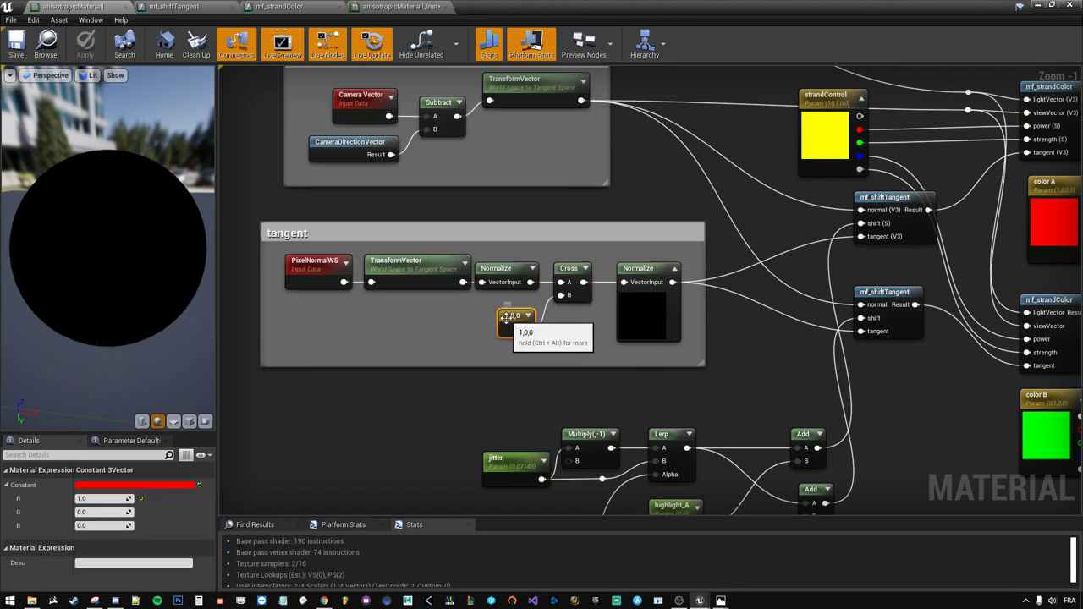
- Convert the 1,0,0 constant into a vector parameter named tangentDirection and fit the tangent comment around it
{"action": "right_click", "coordinate": [527, 317]}
{"action": "left_click", "coordinate": [541, 317]}
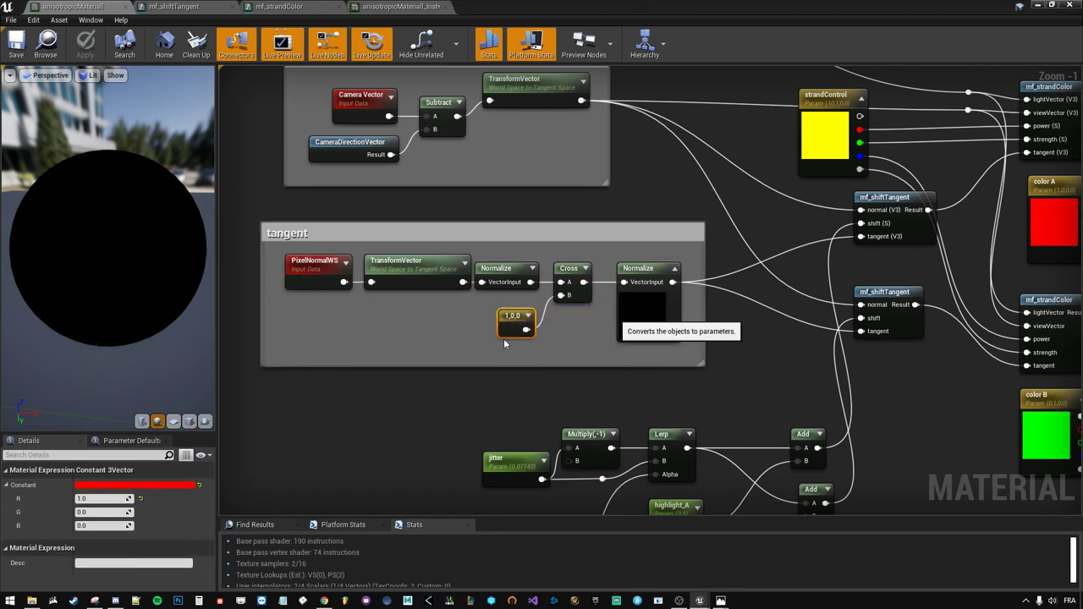
{"action": "type", "text": "tangentDirection"}
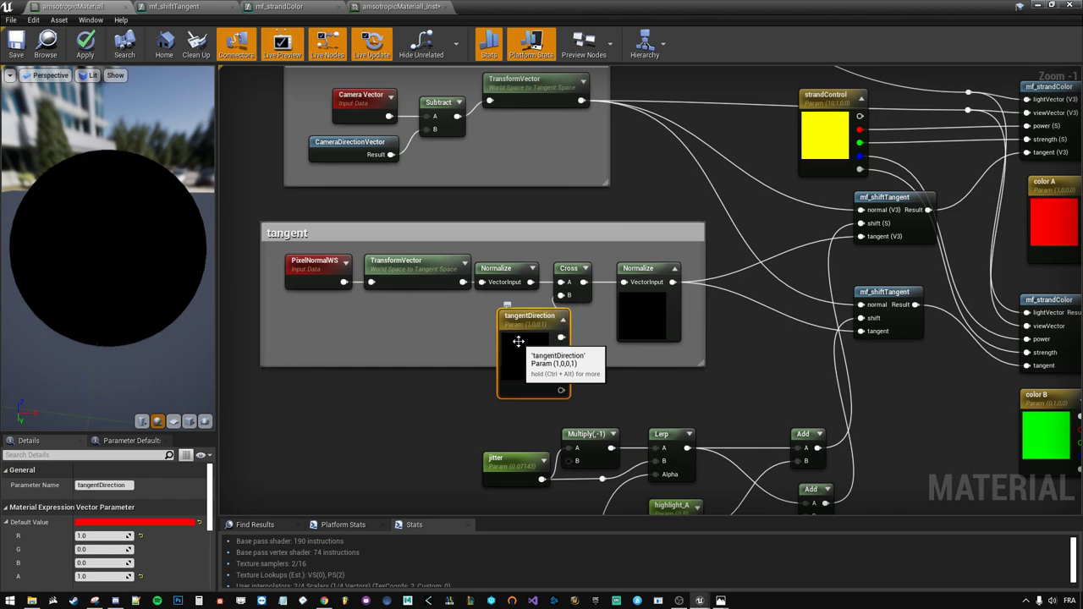
{"action": "left_click_drag", "start_coordinate": [518, 341], "coordinate": [494, 333]}
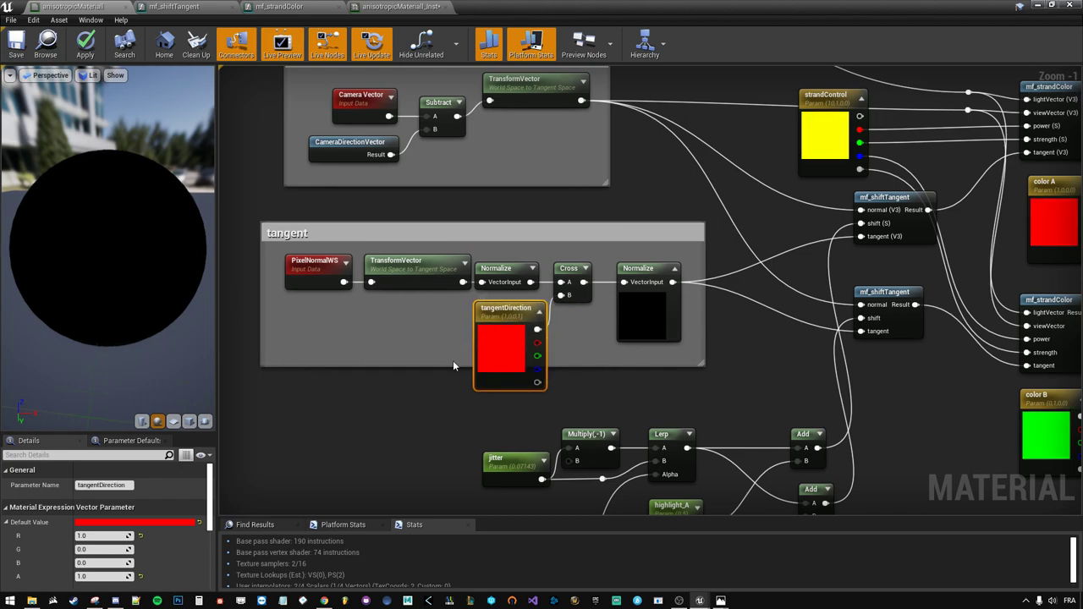
{"action": "mouse_move", "coordinate": [457, 366]}
{"action": "left_mouse_down"}
{"action": "mouse_move", "coordinate": [471, 414]}
{"action": "mouse_move", "coordinate": [470, 404]}
{"action": "left_mouse_up"}
{"action": "left_click", "coordinate": [387, 353]}
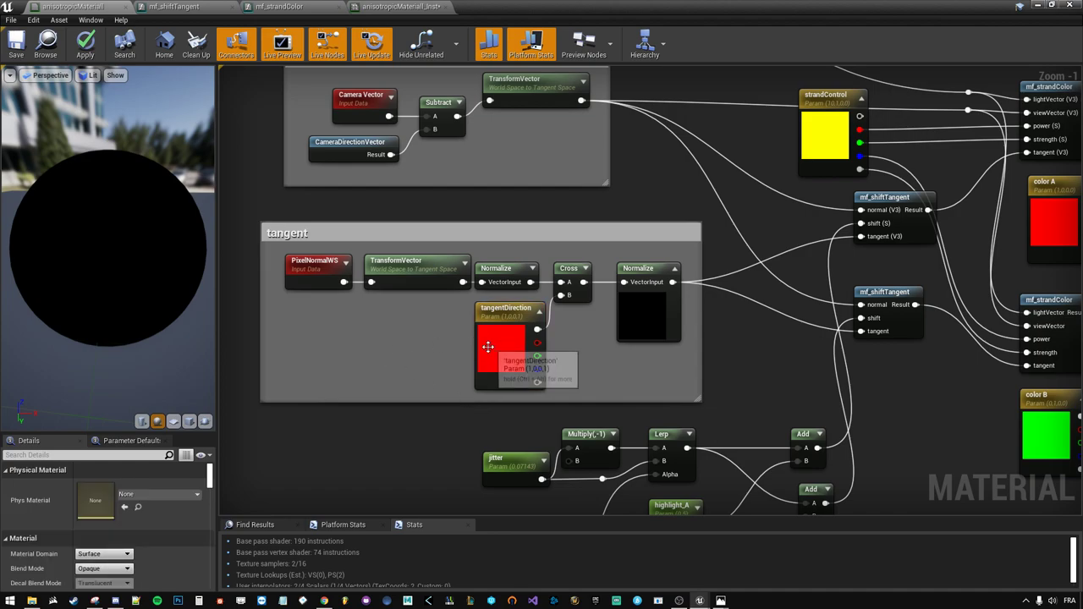
{"action": "left_click", "coordinate": [491, 353]}
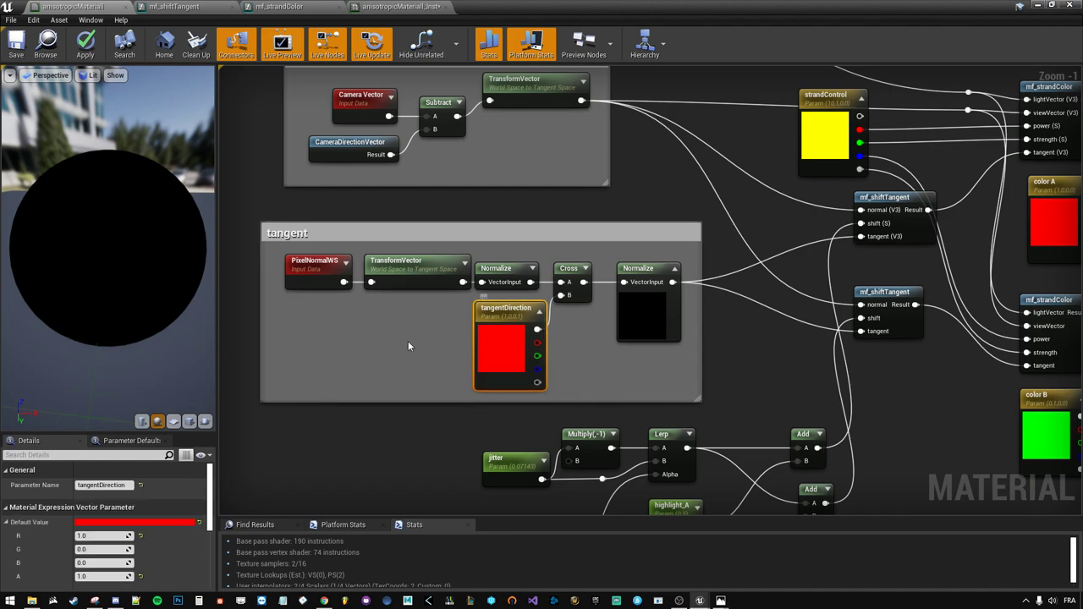
- Apply and save the material with the new tangentDirection parameter
{"action": "left_click", "coordinate": [84, 42]}
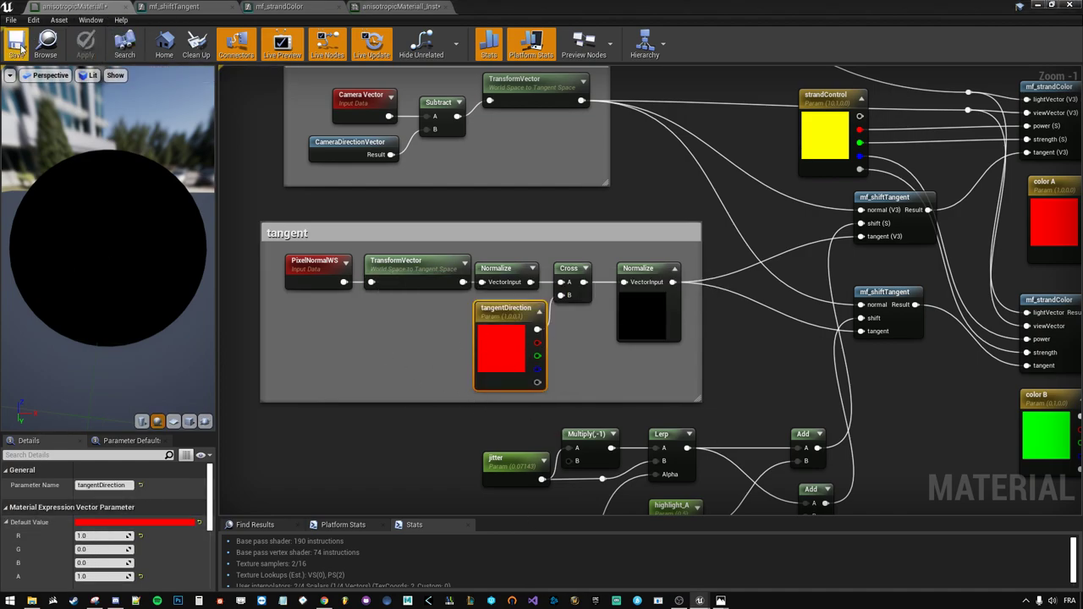
{"action": "left_click", "coordinate": [449, 341]}
{"action": "left_click", "coordinate": [491, 347]}
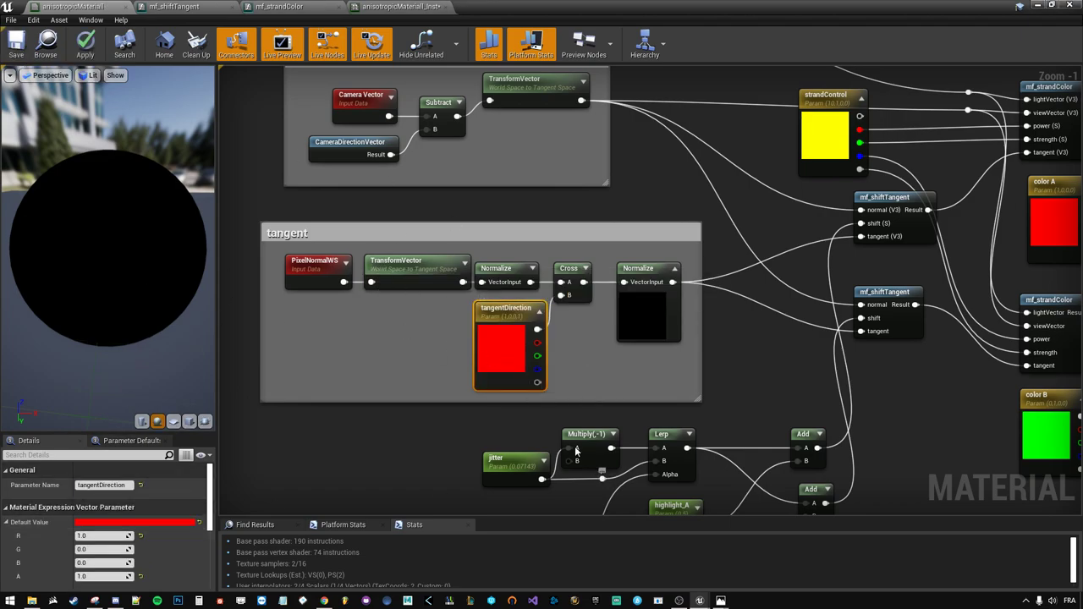
{"action": "left_click", "coordinate": [442, 374]}
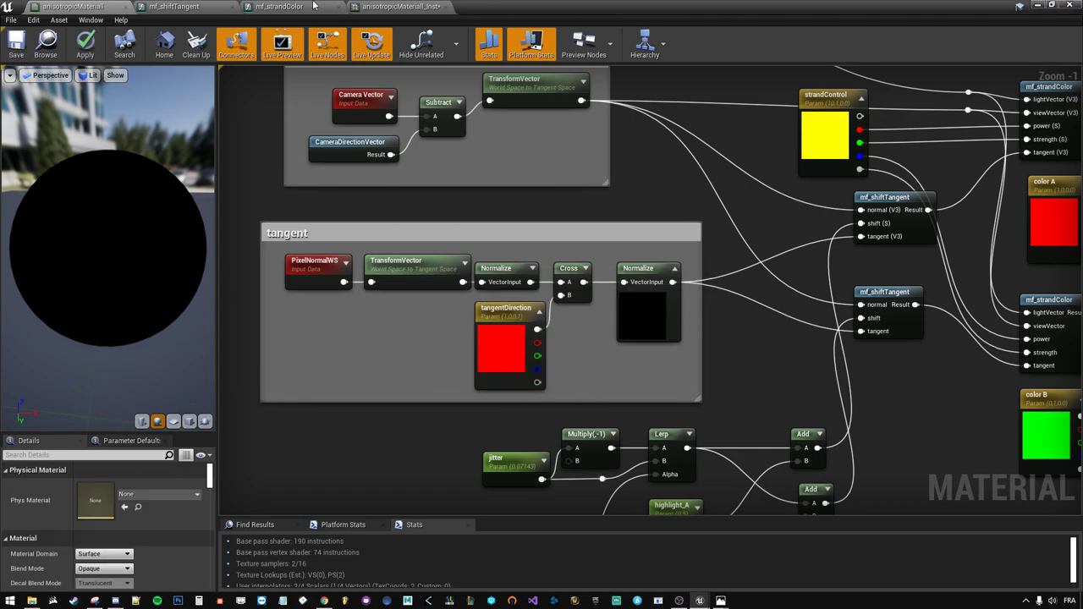
{"action": "left_click", "coordinate": [430, 6]}
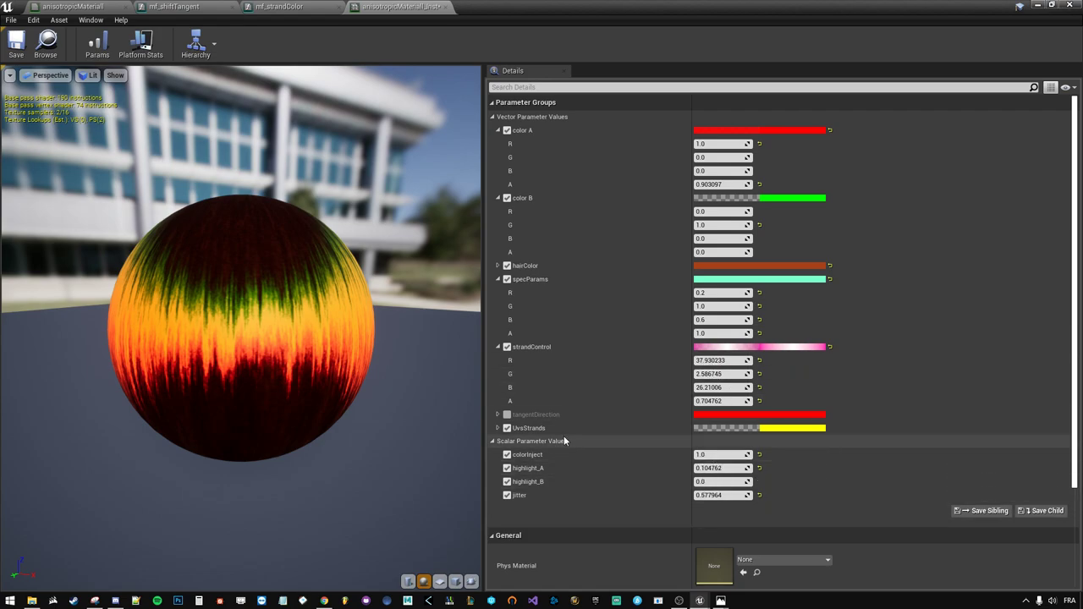
- Try tangentDirection with R 0 and a raised G, orbiting to inspect the strands
{"action": "left_click", "coordinate": [499, 414]}
{"action": "type", "text": "0"}
{"action": "key", "text": "Return"}
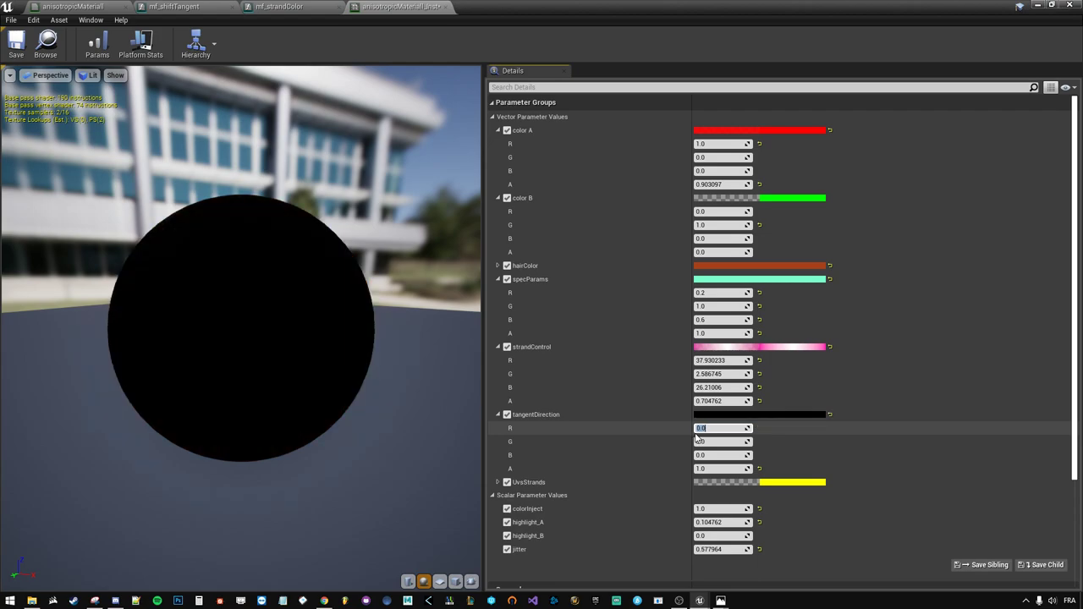
{"action": "left_click_drag", "start_coordinate": [375, 314], "coordinate": [338, 351]}
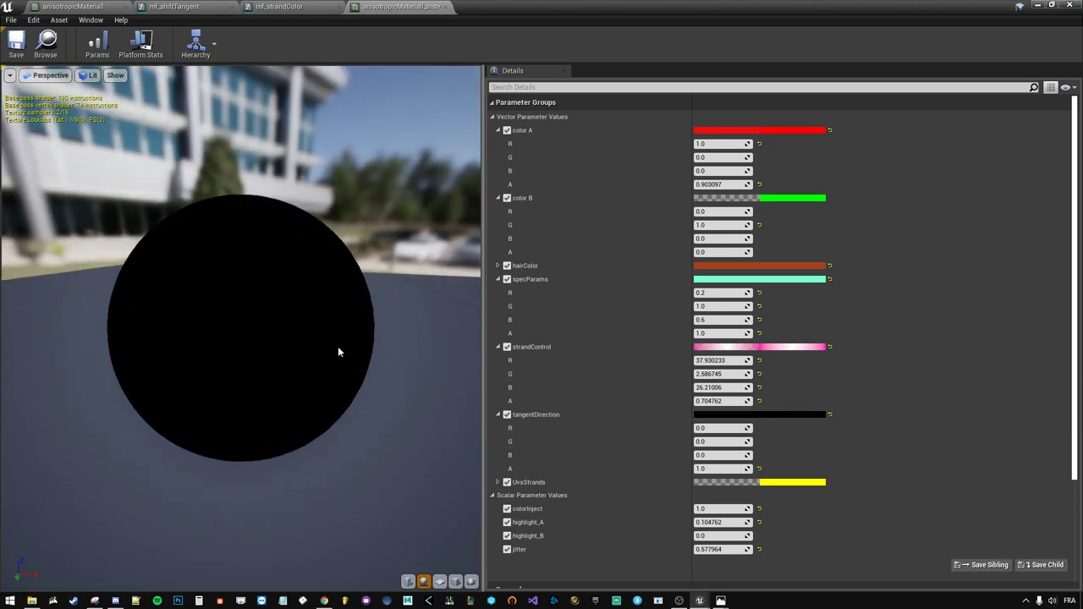
{"action": "left_click_drag", "start_coordinate": [719, 441], "coordinate": [736, 441]}
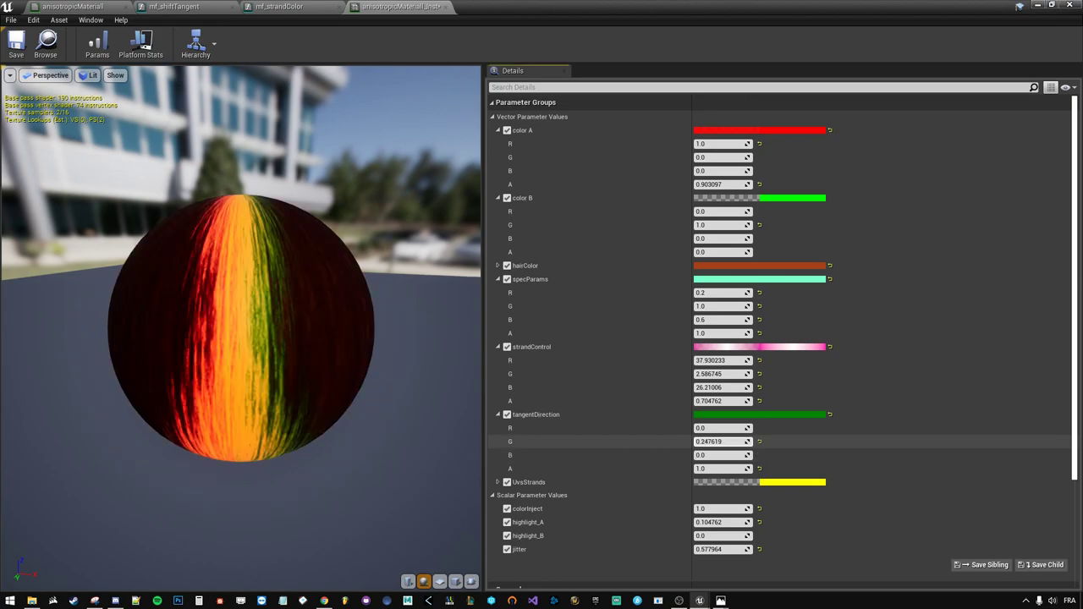
{"action": "left_click_drag", "start_coordinate": [398, 295], "coordinate": [233, 304]}
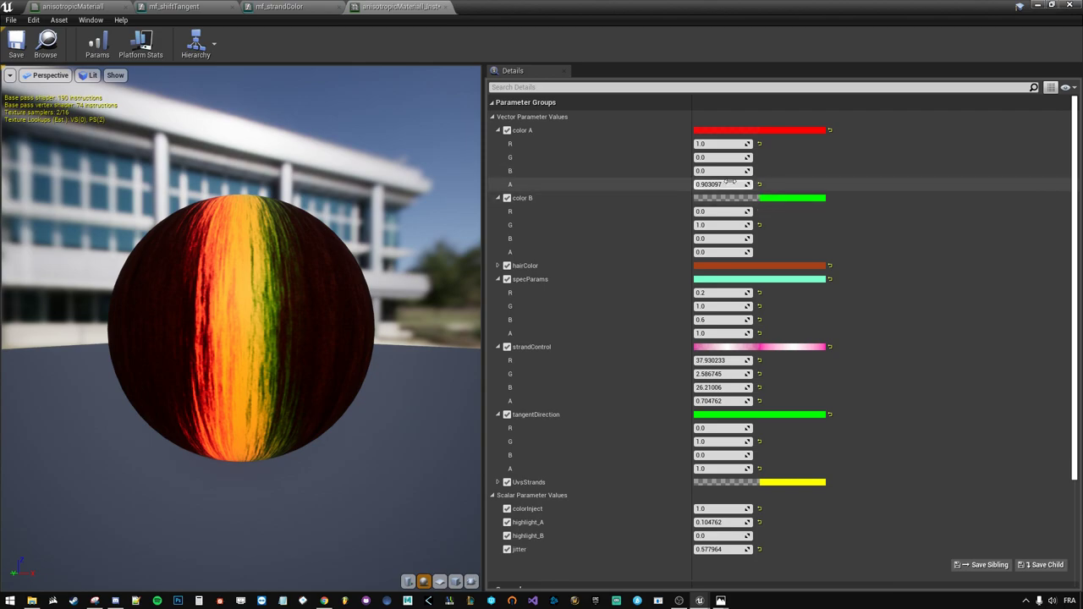
- Lower color A's alpha to 0.724016 and try tangentDirection R 1 blended with G
{"action": "mouse_move", "coordinate": [719, 184]}
{"action": "left_mouse_down"}
{"action": "mouse_move", "coordinate": [741, 184]}
{"action": "mouse_move", "coordinate": [706, 183]}
{"action": "mouse_move", "coordinate": [721, 184]}
{"action": "left_mouse_up"}
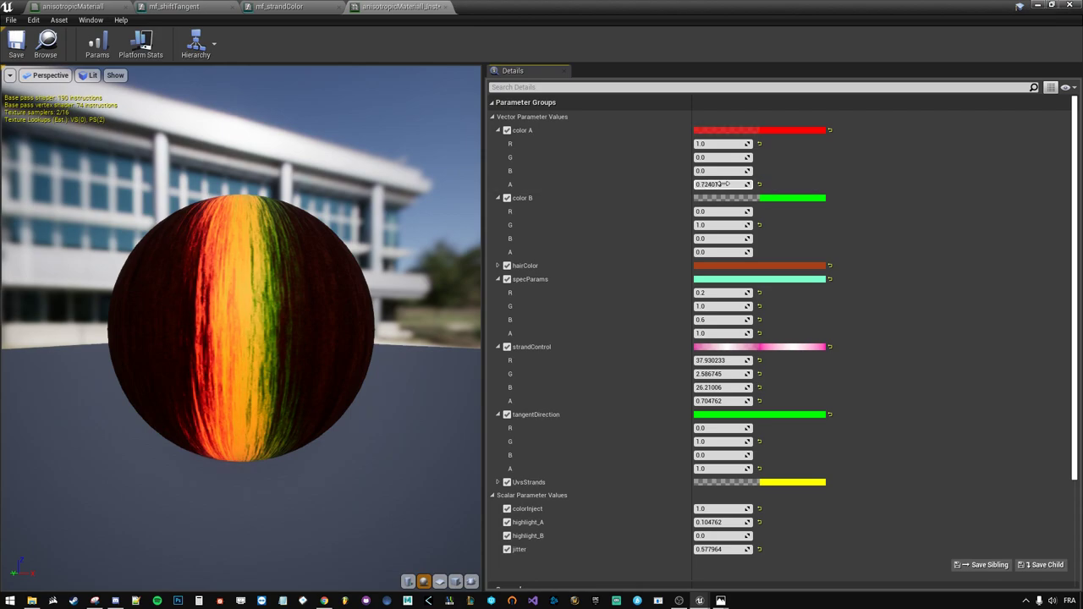
{"action": "left_click_drag", "start_coordinate": [291, 226], "coordinate": [254, 228]}
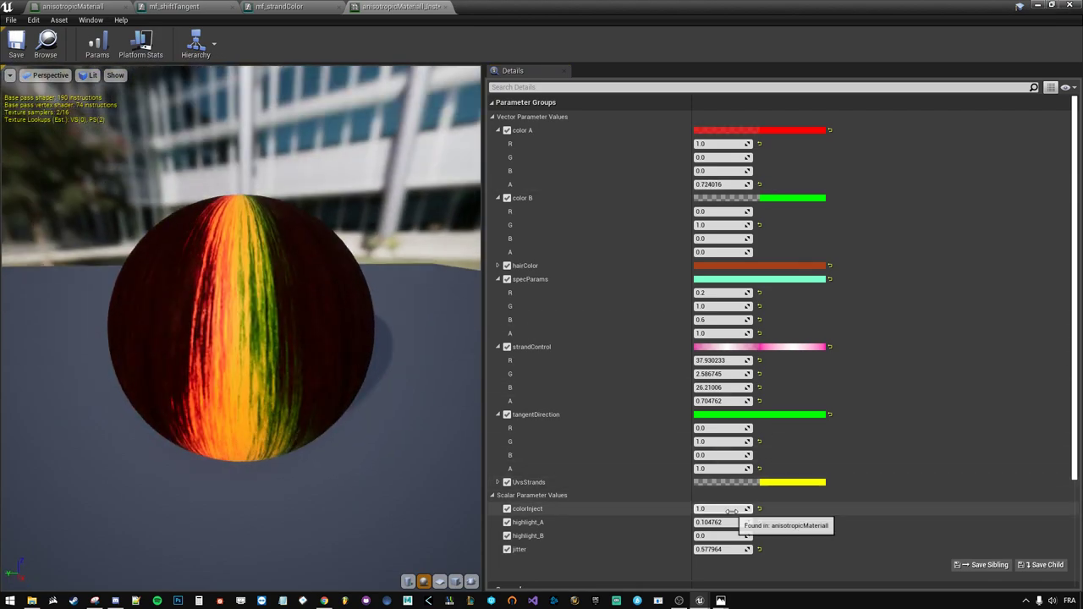
{"action": "left_click", "coordinate": [728, 508]}
{"action": "left_click", "coordinate": [711, 427]}
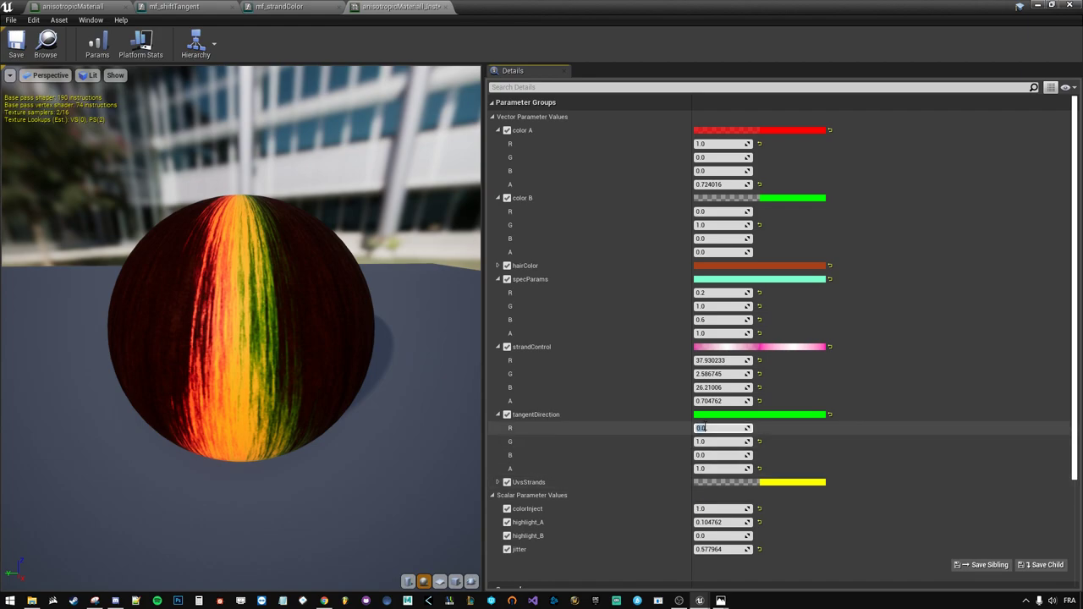
{"action": "type", "text": "1"}
{"action": "key", "text": "Return"}
{"action": "mouse_move", "coordinate": [719, 441]}
{"action": "left_mouse_down"}
{"action": "mouse_move", "coordinate": [727, 428]}
{"action": "mouse_move", "coordinate": [702, 428]}
{"action": "mouse_move", "coordinate": [736, 441]}
{"action": "mouse_move", "coordinate": [711, 441]}
{"action": "left_mouse_up"}
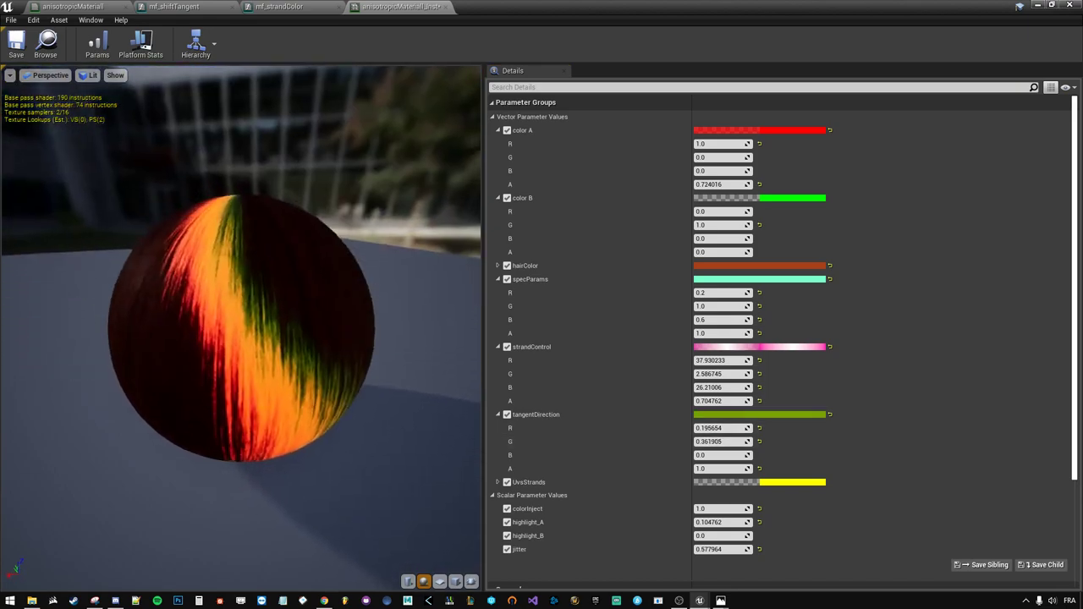
- Settle tangentDirection at R 1, G 0, B 0 and check the vertical strands
{"action": "left_click", "coordinate": [707, 429]}
{"action": "type", "text": "1"}
{"action": "key", "text": "Tab"}
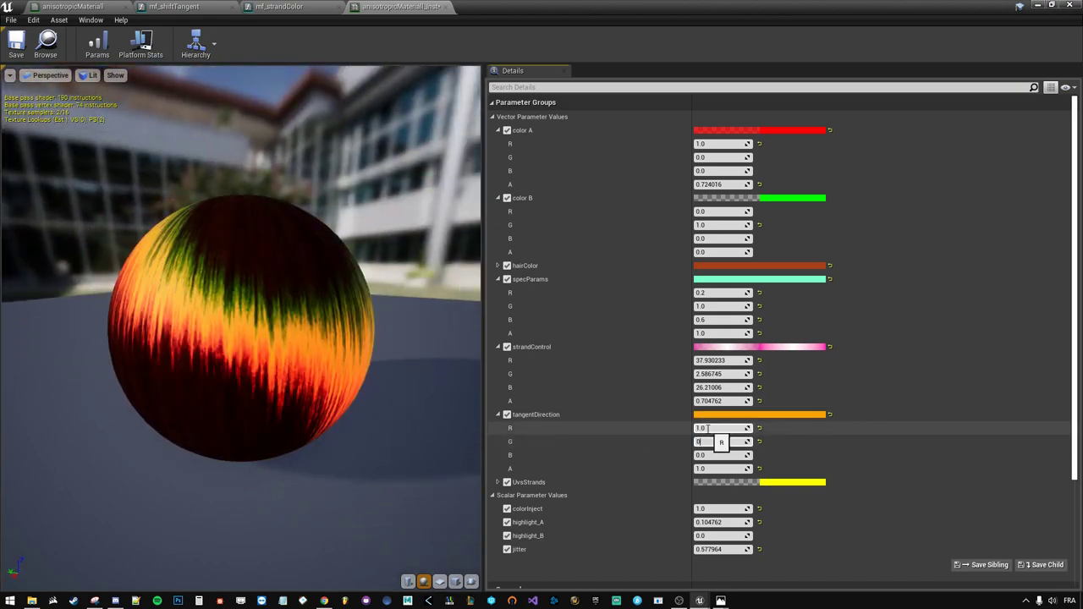
{"action": "type", "text": "0"}
{"action": "key", "text": "Tab"}
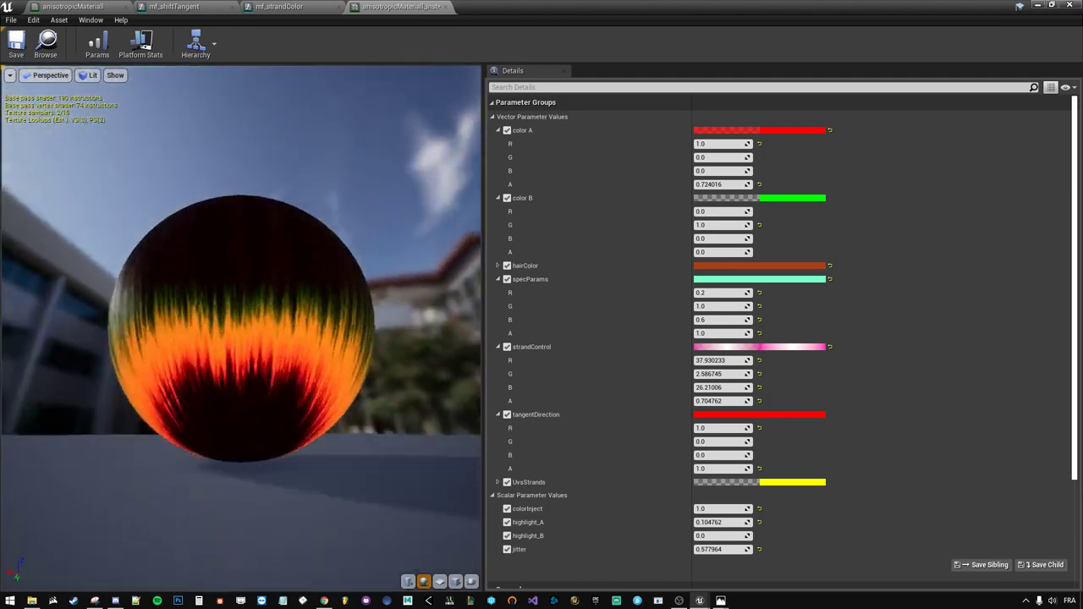
{"action": "left_click", "coordinate": [432, 370]}
{"action": "left_click_drag", "start_coordinate": [189, 230], "coordinate": [280, 230]}
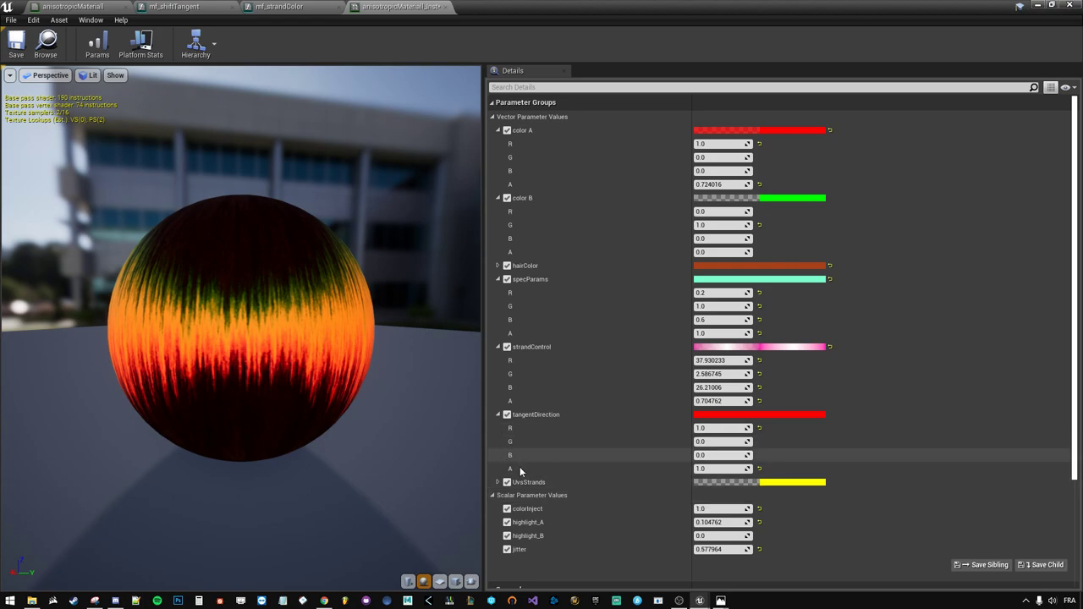
- Tune strandControl to R 8.45, G 1.0, B 214.93, A 2.11 for thinner streaks
{"action": "left_click", "coordinate": [497, 482]}
{"action": "scroll", "coordinate": [655, 469], "scroll_direction": "down", "scroll_amount": 1}
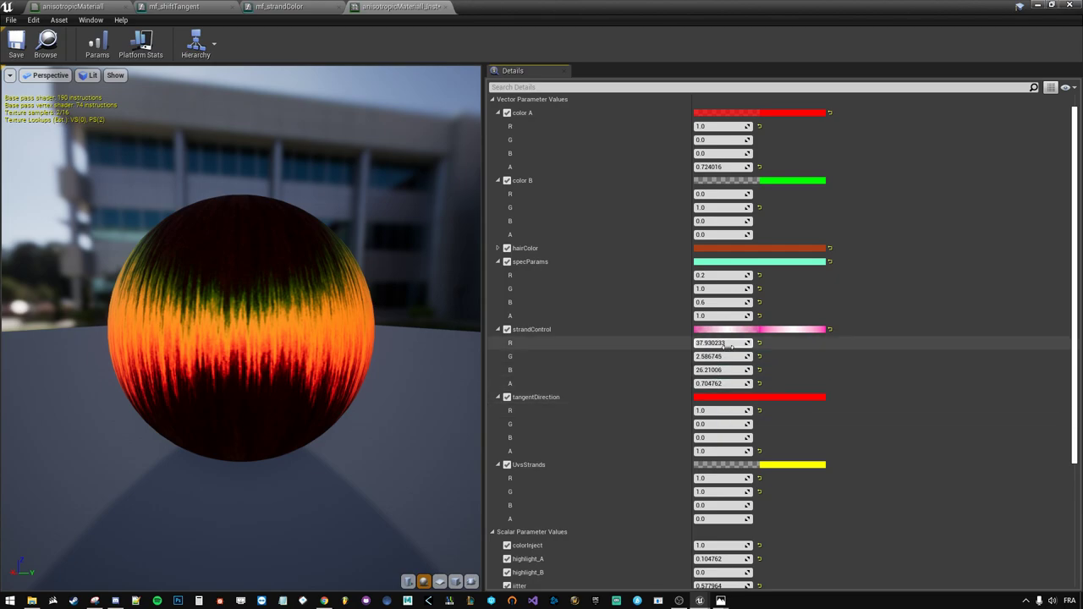
{"action": "left_click_drag", "start_coordinate": [721, 343], "coordinate": [695, 342]}
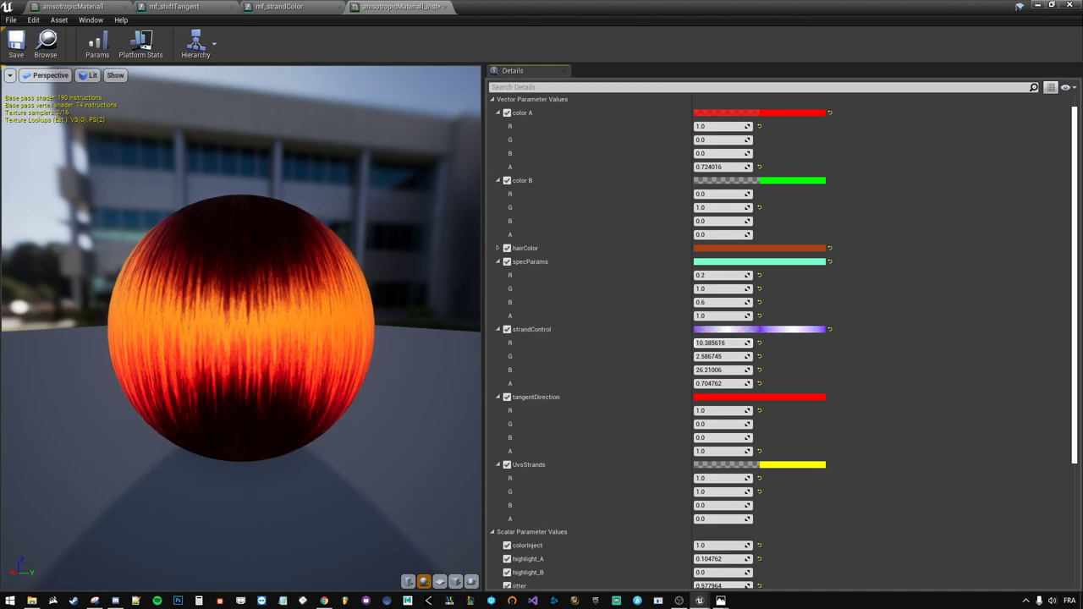
{"action": "left_click_drag", "start_coordinate": [696, 343], "coordinate": [692, 343]}
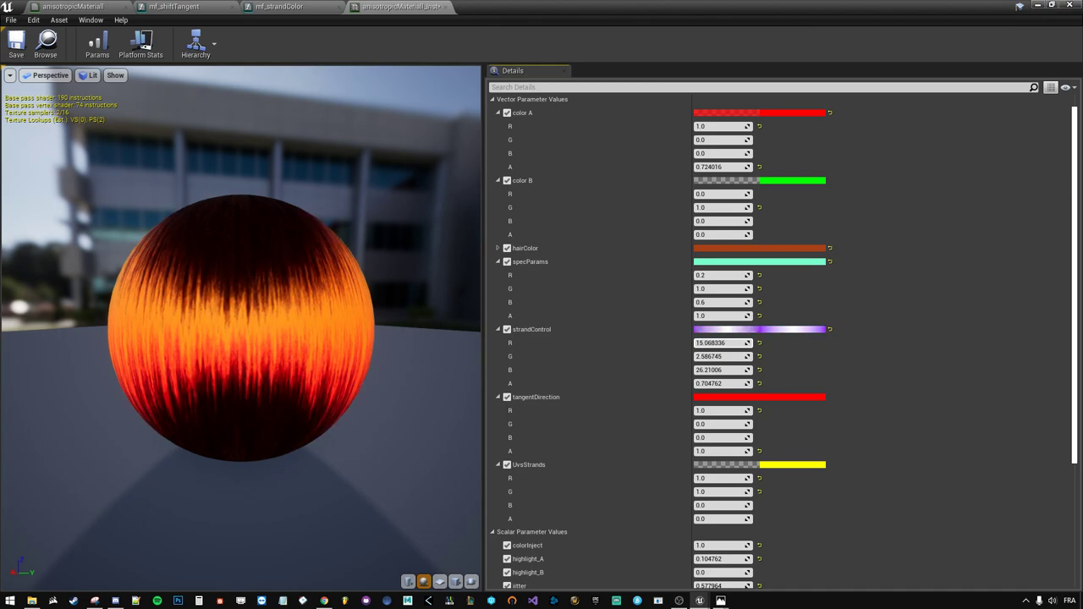
{"action": "mouse_move", "coordinate": [726, 357]}
{"action": "left_mouse_down"}
{"action": "mouse_move", "coordinate": [749, 356]}
{"action": "mouse_move", "coordinate": [728, 357]}
{"action": "left_mouse_up"}
{"action": "left_click", "coordinate": [733, 356]}
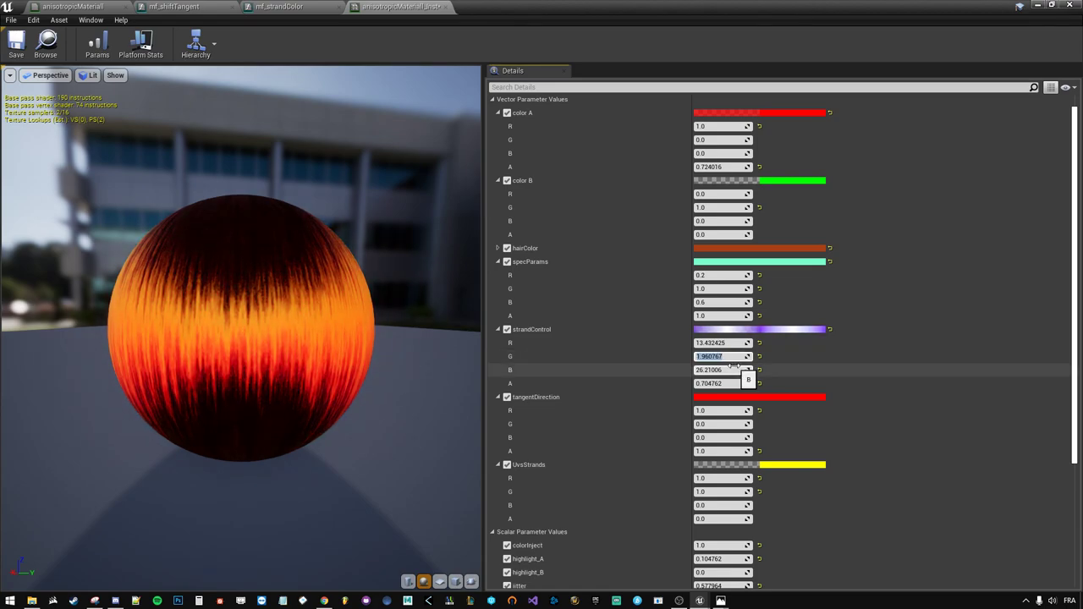
{"action": "type", "text": "1"}
{"action": "key", "text": "Return"}
{"action": "mouse_move", "coordinate": [736, 343]}
{"action": "left_mouse_down"}
{"action": "mouse_move", "coordinate": [706, 343]}
{"action": "mouse_move", "coordinate": [761, 370]}
{"action": "mouse_move", "coordinate": [711, 370]}
{"action": "mouse_move", "coordinate": [745, 384]}
{"action": "mouse_move", "coordinate": [715, 383]}
{"action": "left_mouse_up"}
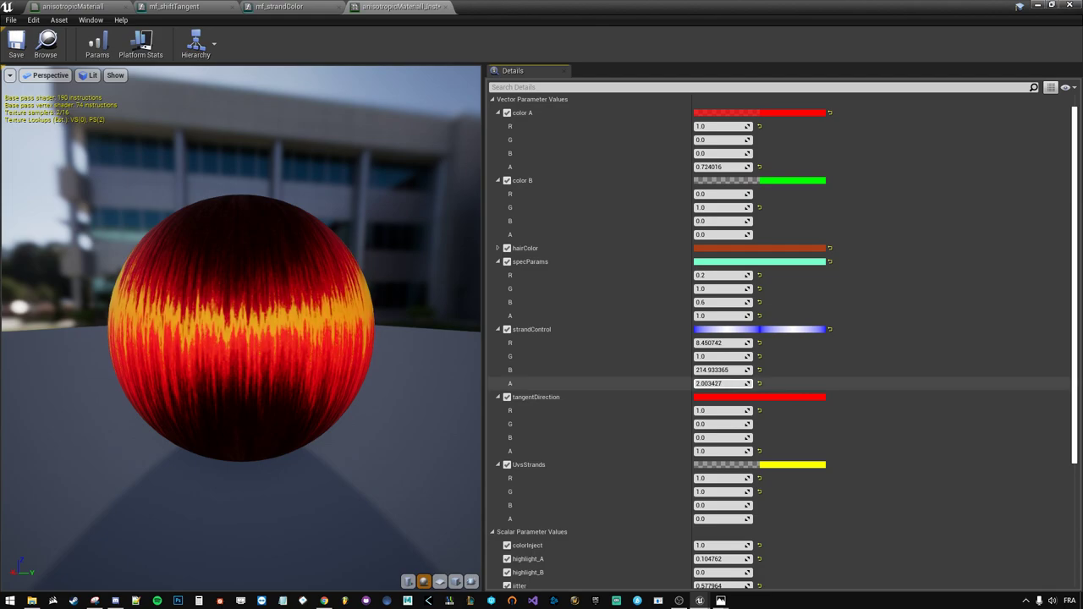
{"action": "left_click_drag", "start_coordinate": [342, 304], "coordinate": [398, 304]}
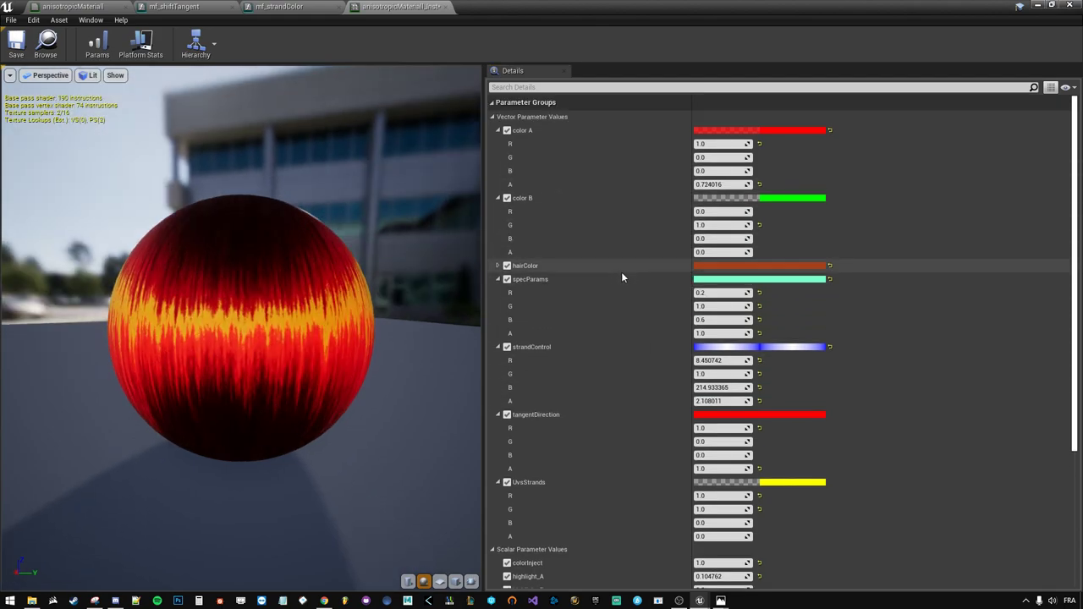
- Set color A to warm orange (1.0, 0.348, 0.135) and bring up the hair reference in Chrome
{"action": "left_click", "coordinate": [756, 136]}
{"action": "left_click_drag", "start_coordinate": [907, 264], "coordinate": [893, 292]}
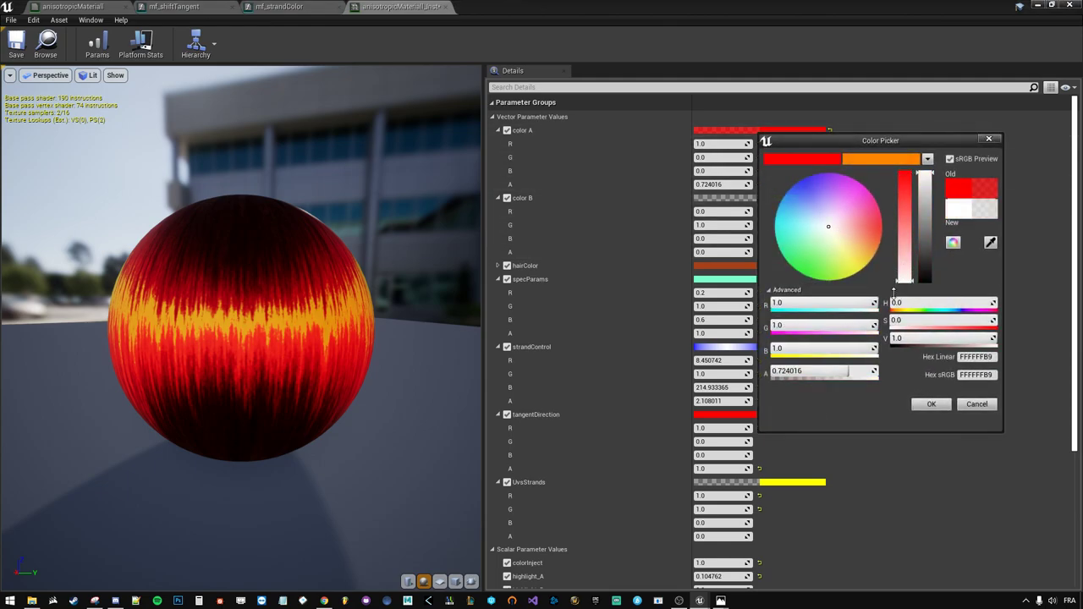
{"action": "left_click", "coordinate": [864, 244]}
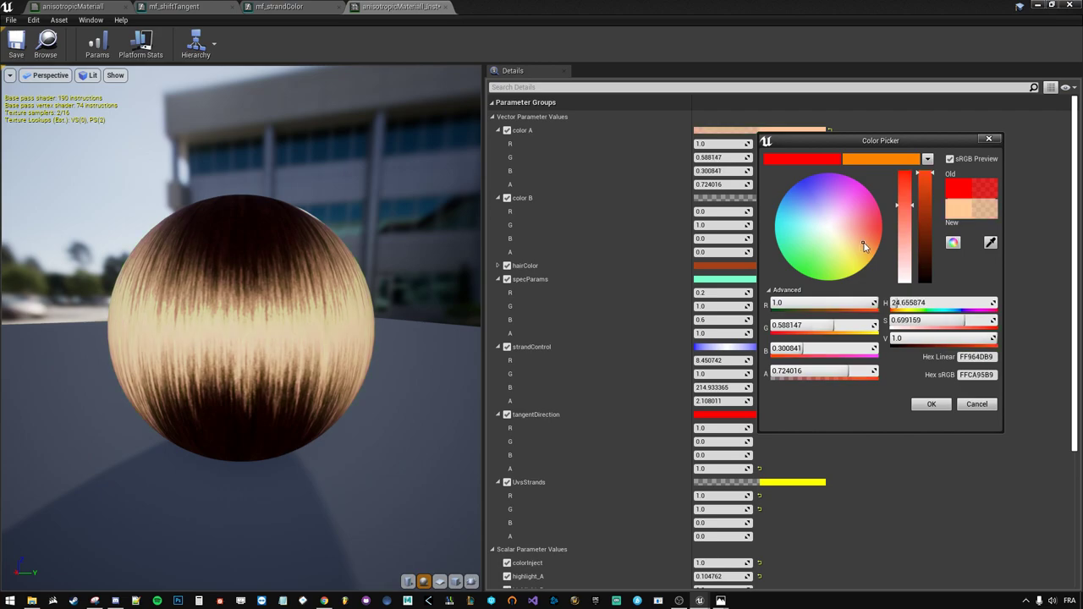
{"action": "mouse_move", "coordinate": [867, 247]}
{"action": "left_mouse_down"}
{"action": "mouse_move", "coordinate": [858, 233]}
{"action": "mouse_move", "coordinate": [907, 222]}
{"action": "mouse_move", "coordinate": [907, 186]}
{"action": "left_mouse_up"}
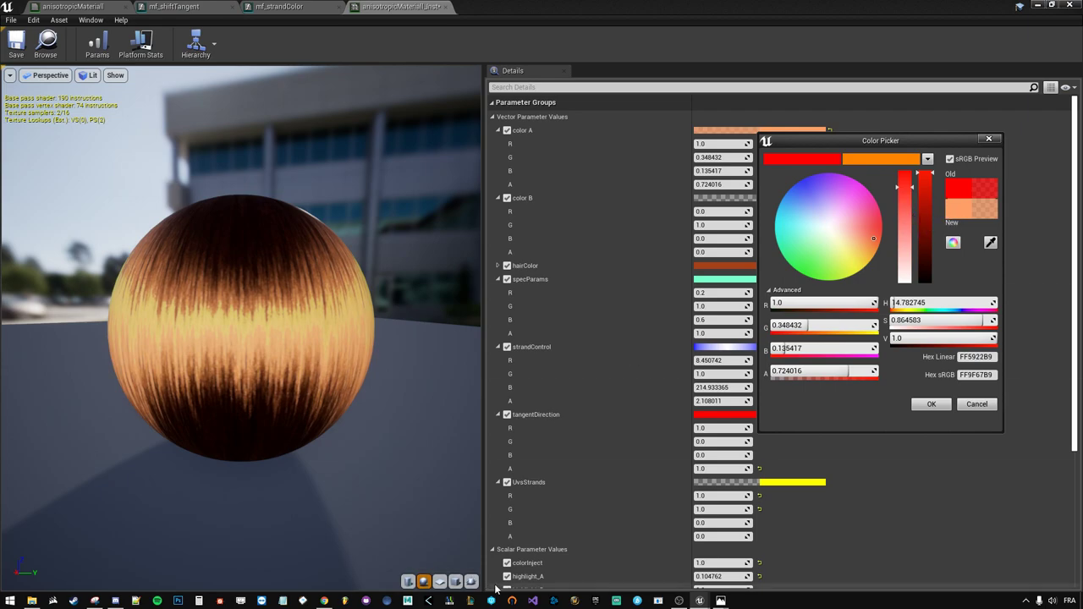
{"action": "left_click", "coordinate": [324, 601]}
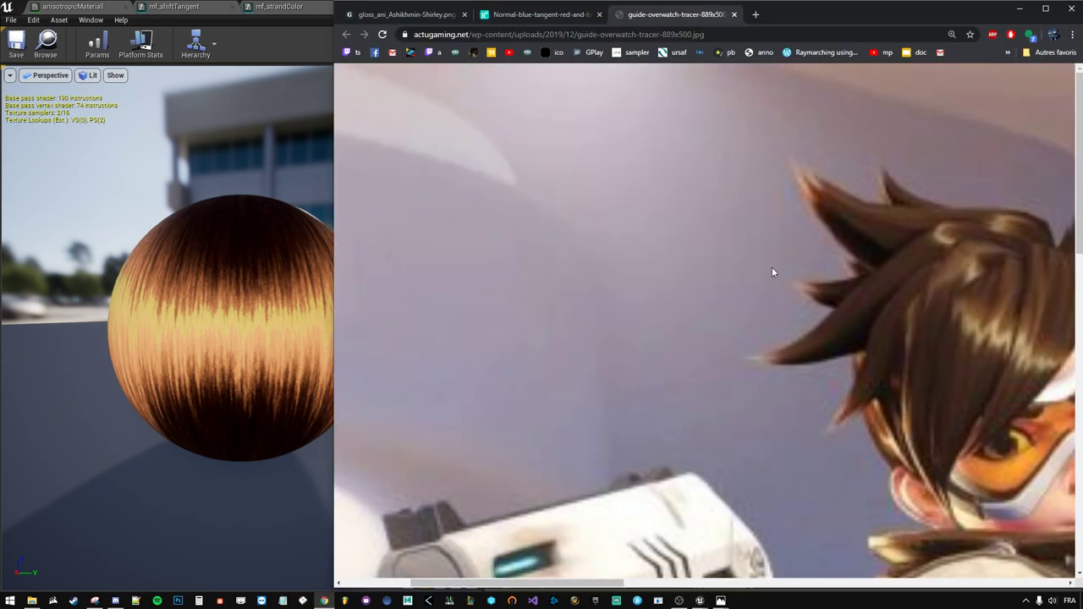
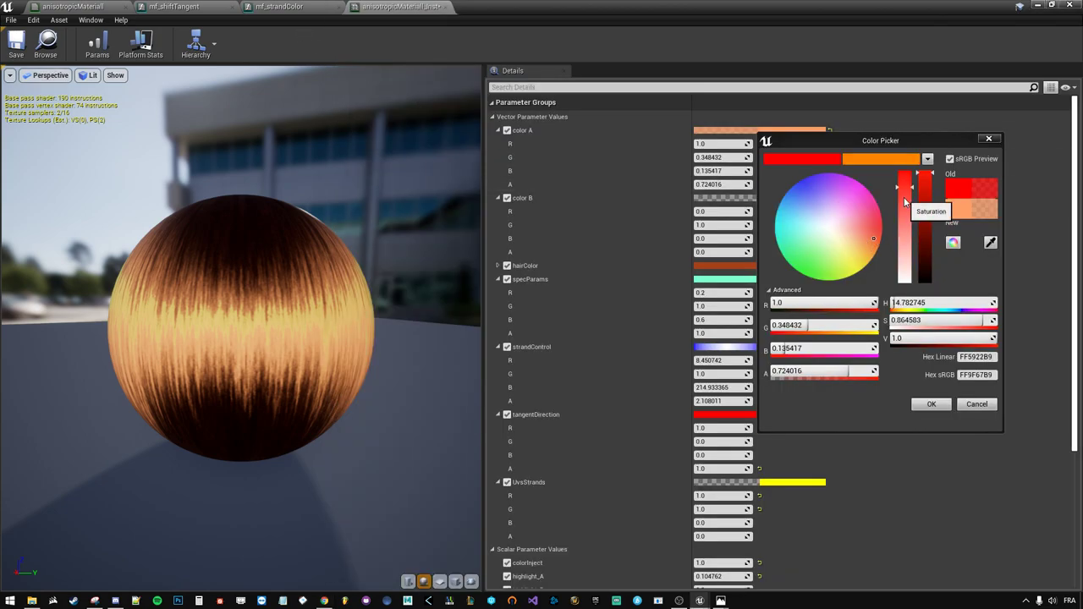
- Lower color A's saturation and brightness to a darker orange (0.677, 0.284, 0.155)
{"action": "left_click", "coordinate": [905, 197]}
{"action": "left_click", "coordinate": [925, 206]}
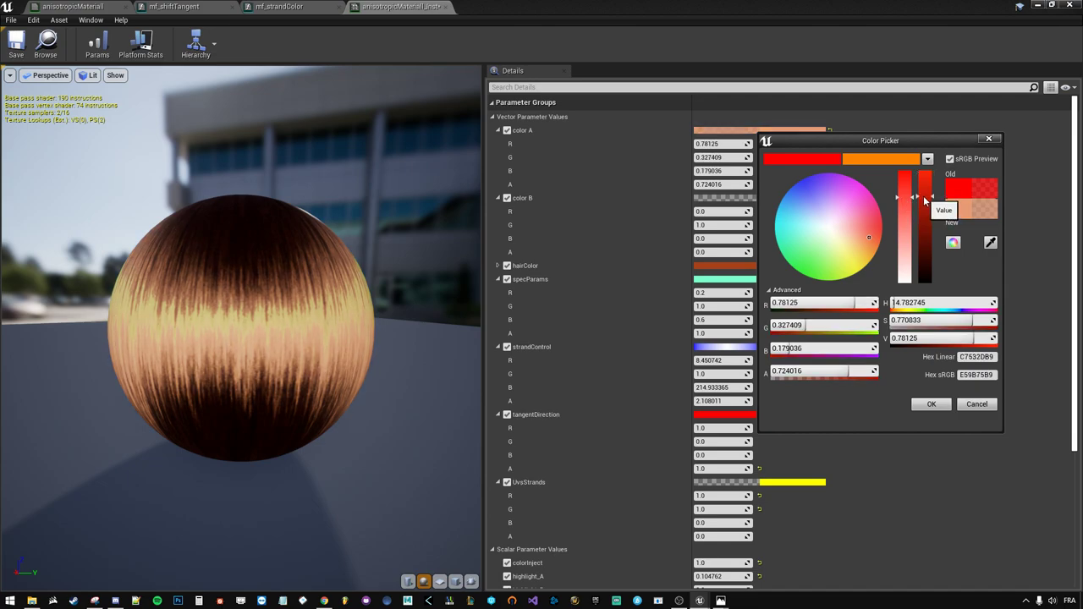
{"action": "left_click", "coordinate": [931, 404]}
- Set color B to pale peach orange (1.0, 0.719, 0.396) and inspect the sphere's hair bands
{"action": "left_click", "coordinate": [771, 203]}
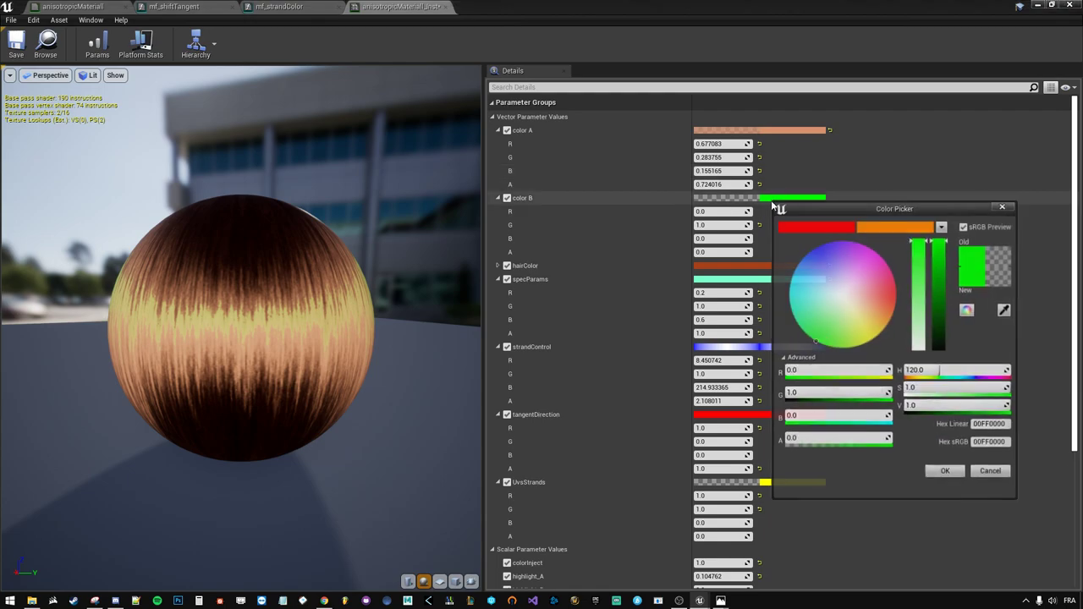
{"action": "mouse_move", "coordinate": [835, 302]}
{"action": "left_mouse_down"}
{"action": "mouse_move", "coordinate": [891, 328]}
{"action": "mouse_move", "coordinate": [880, 332]}
{"action": "mouse_move", "coordinate": [870, 307]}
{"action": "mouse_move", "coordinate": [923, 243]}
{"action": "left_mouse_up"}
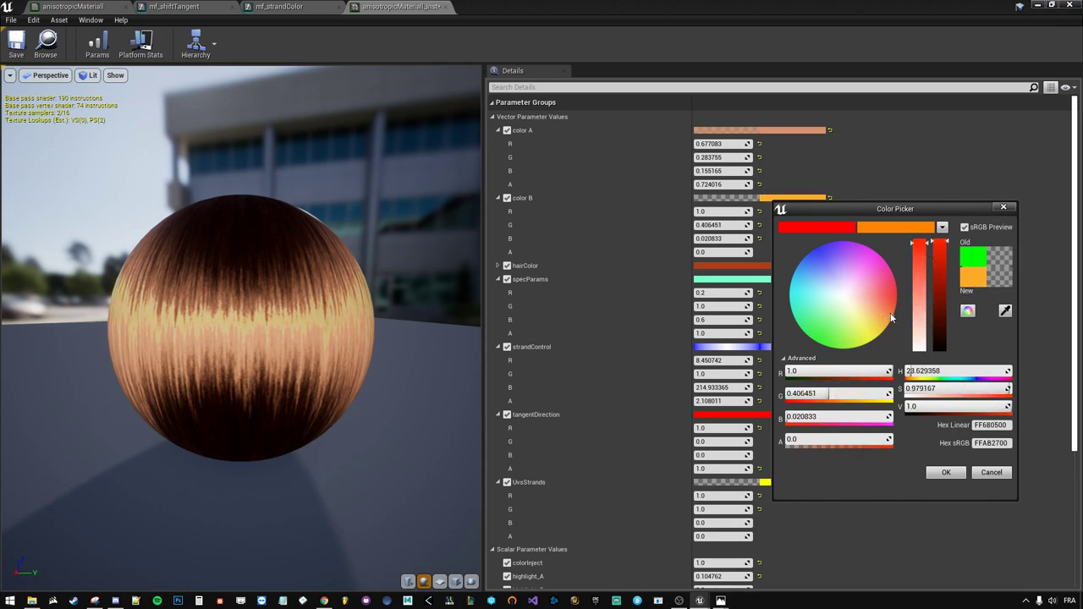
{"action": "mouse_move", "coordinate": [893, 312]}
{"action": "left_mouse_down"}
{"action": "mouse_move", "coordinate": [886, 322]}
{"action": "mouse_move", "coordinate": [919, 302]}
{"action": "mouse_move", "coordinate": [919, 283]}
{"action": "left_mouse_up"}
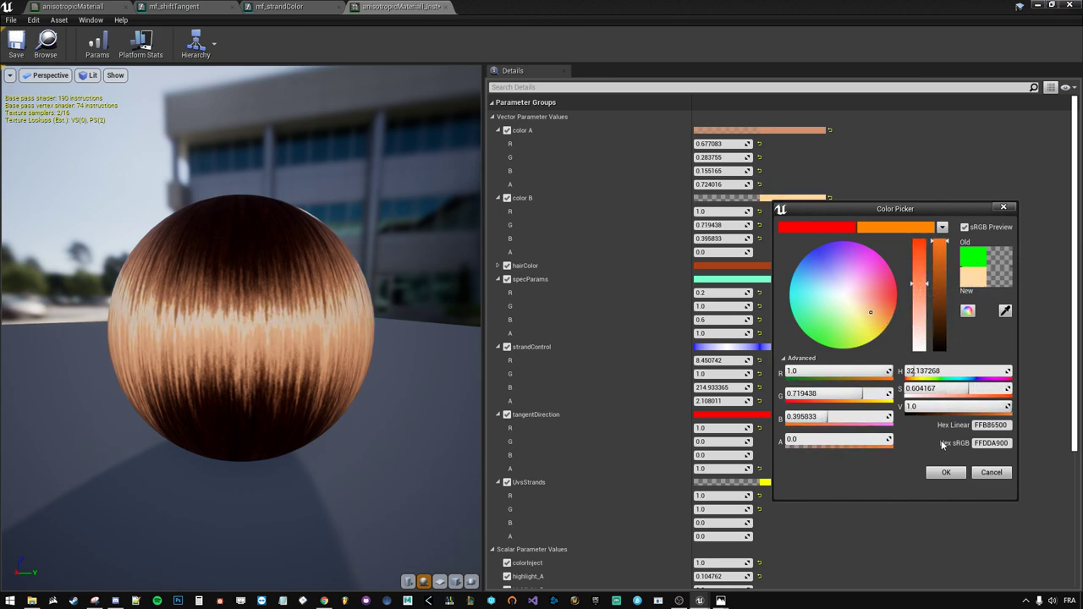
{"action": "left_click", "coordinate": [940, 477]}
{"action": "scroll", "coordinate": [240, 328], "scroll_direction": "down", "scroll_amount": 5}
{"action": "mouse_move", "coordinate": [241, 329]}
{"action": "left_mouse_down"}
{"action": "mouse_move", "coordinate": [76, 338]}
{"action": "mouse_move", "coordinate": [102, 339]}
{"action": "left_mouse_up"}
{"action": "scroll", "coordinate": [241, 328], "scroll_direction": "up", "scroll_amount": 5}
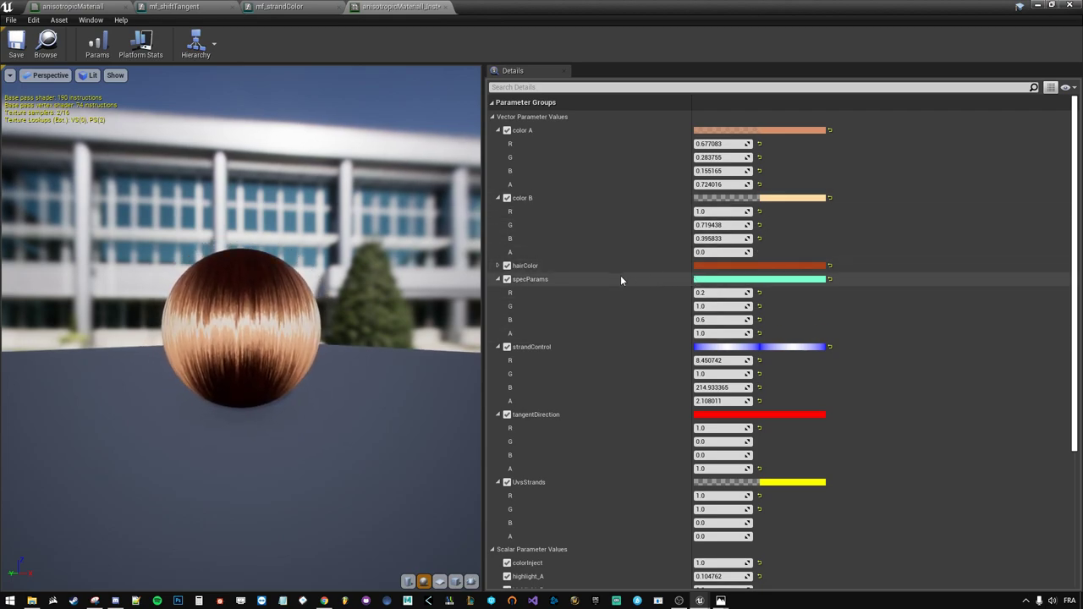
- Set the specParams R value to 0.5
{"action": "left_click_drag", "start_coordinate": [700, 291], "coordinate": [668, 292]}
{"action": "left_click", "coordinate": [733, 292]}
{"action": "type", "text": "1"}
{"action": "key", "text": "Return"}
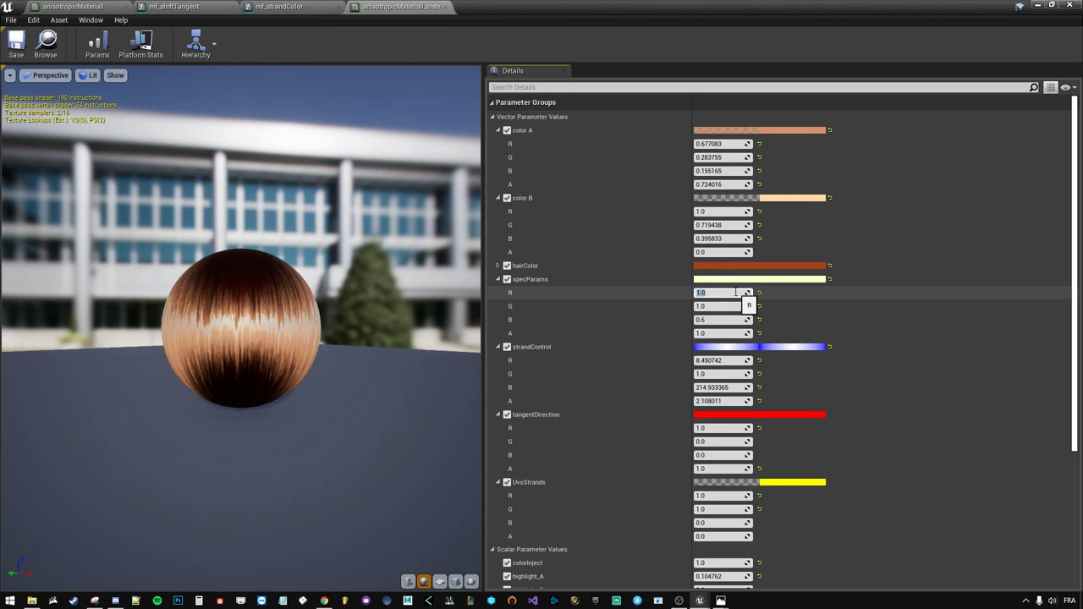
{"action": "type", "text": "0.5"}
{"action": "key", "text": "Return"}
- Set the specParams B value to 0.5 and check the specular highlight on the sphere
{"action": "left_click_drag", "start_coordinate": [318, 328], "coordinate": [457, 339]}
{"action": "scroll", "coordinate": [314, 327], "scroll_direction": "up", "scroll_amount": 2}
{"action": "scroll", "coordinate": [314, 328], "scroll_direction": "up", "scroll_amount": 2}
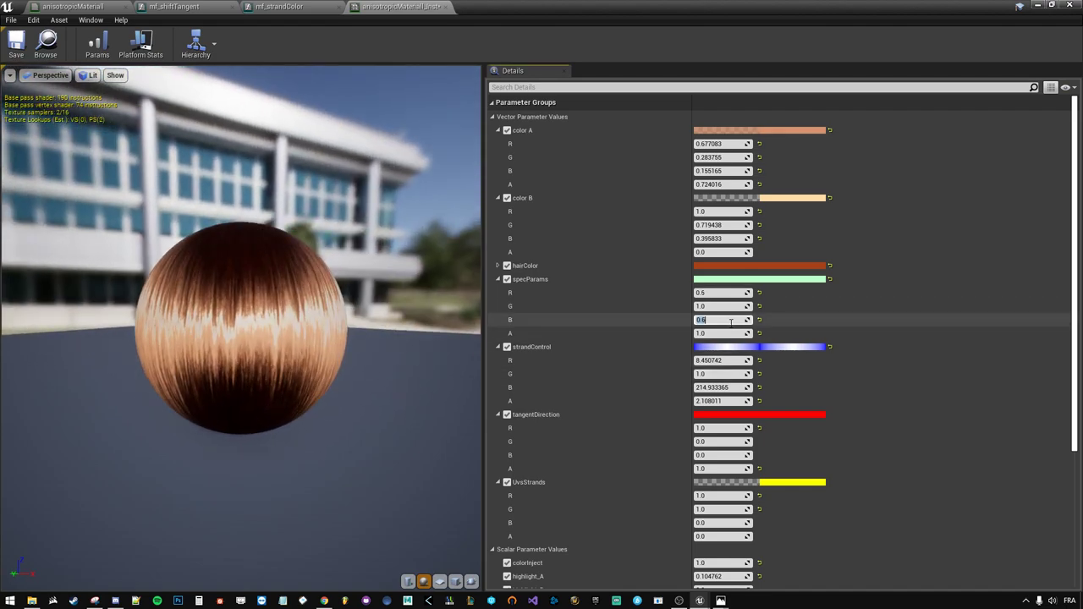
{"action": "key", "text": "Return"}
{"action": "type", "text": "0.1"}
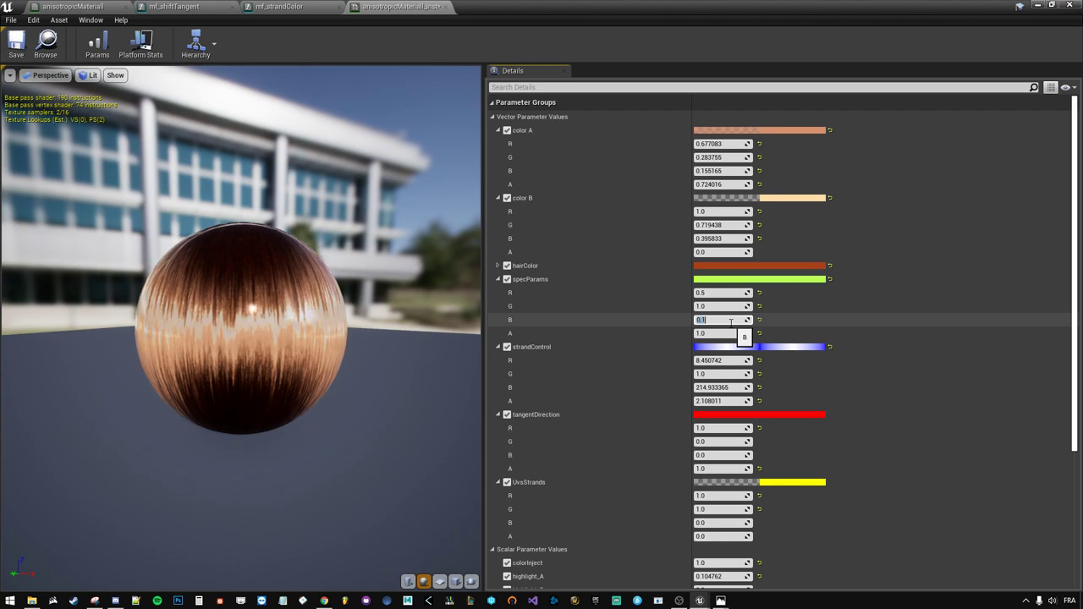
{"action": "type", "text": "1"}
{"action": "key", "text": "Return"}
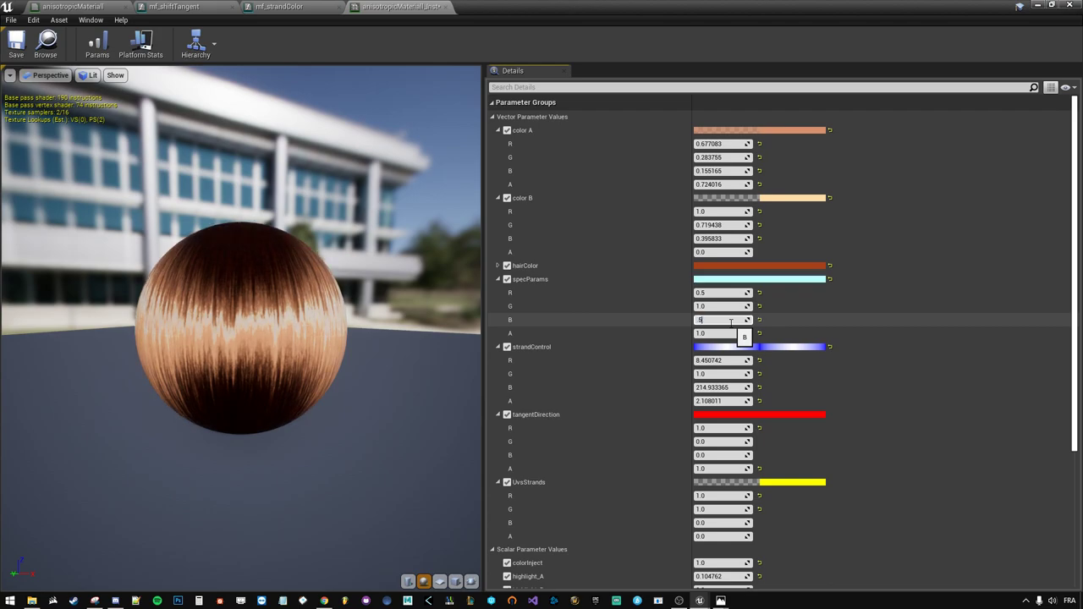
{"action": "key", "text": "Return"}
{"action": "left_click_drag", "start_coordinate": [432, 330], "coordinate": [366, 333]}
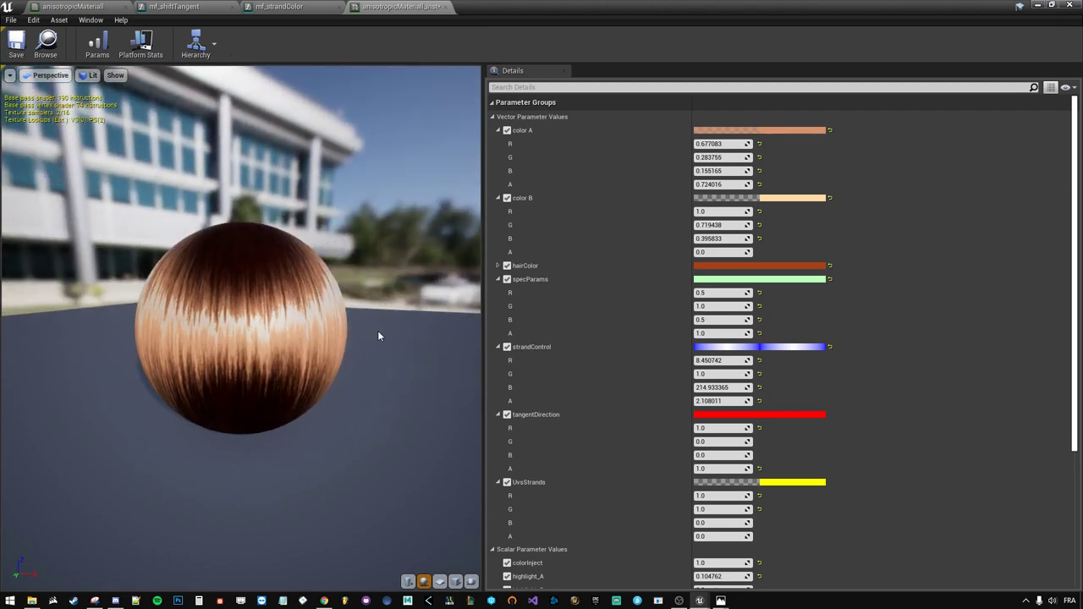
{"action": "scroll", "coordinate": [522, 357], "scroll_direction": "down", "scroll_amount": 2}
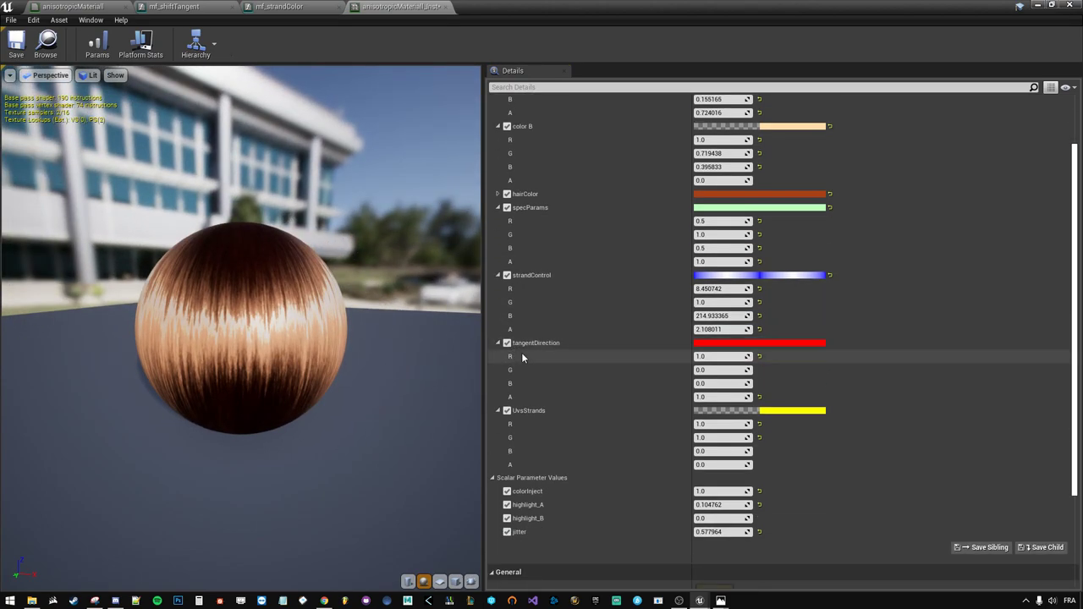
{"action": "mouse_move", "coordinate": [406, 338]}
{"action": "left_mouse_down"}
{"action": "mouse_move", "coordinate": [338, 338]}
{"action": "mouse_move", "coordinate": [373, 372]}
{"action": "left_mouse_up"}
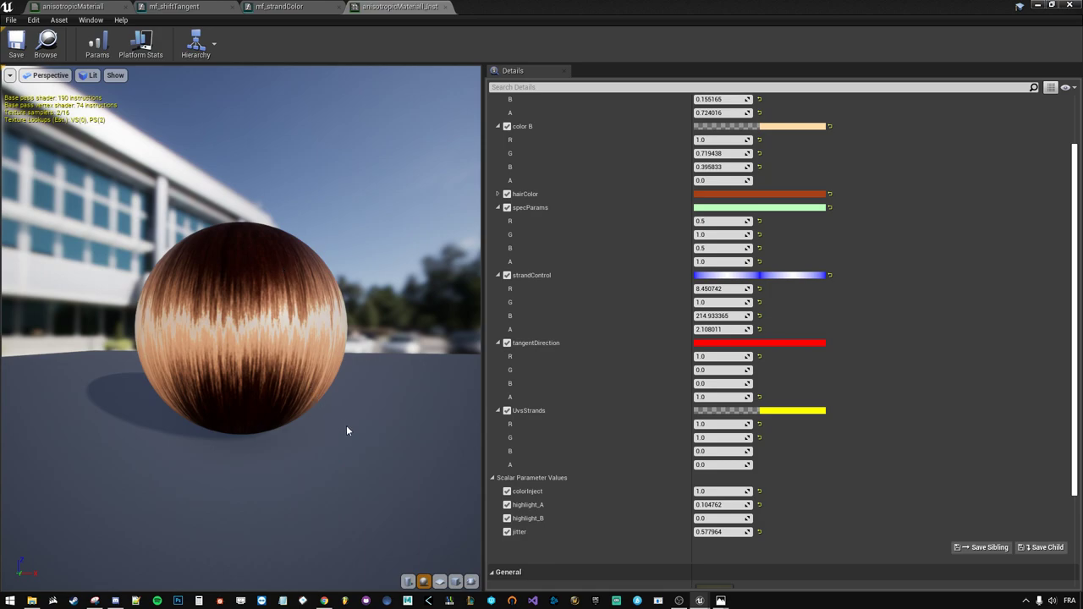
{"action": "left_click", "coordinate": [681, 603]}
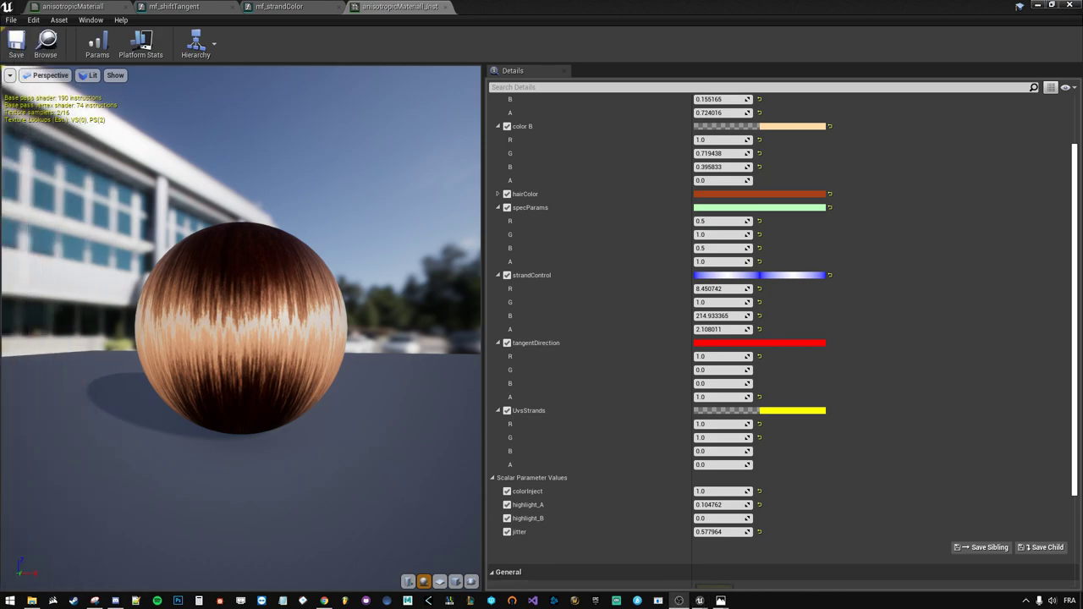